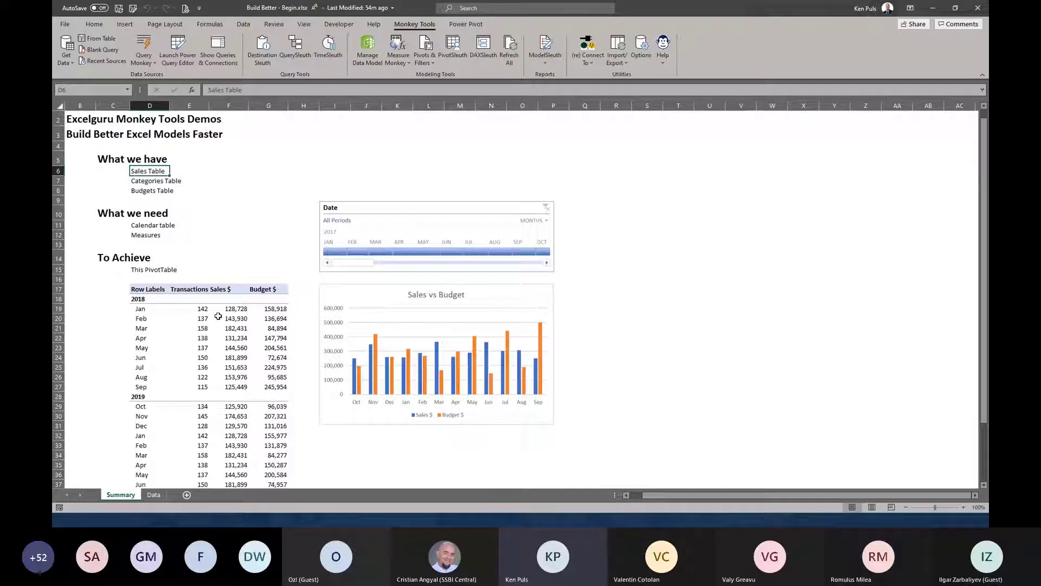
Show the workbook's queries and connections, and compare the Summary sheet with the source tables on the Data sheet
left_click(219, 55)
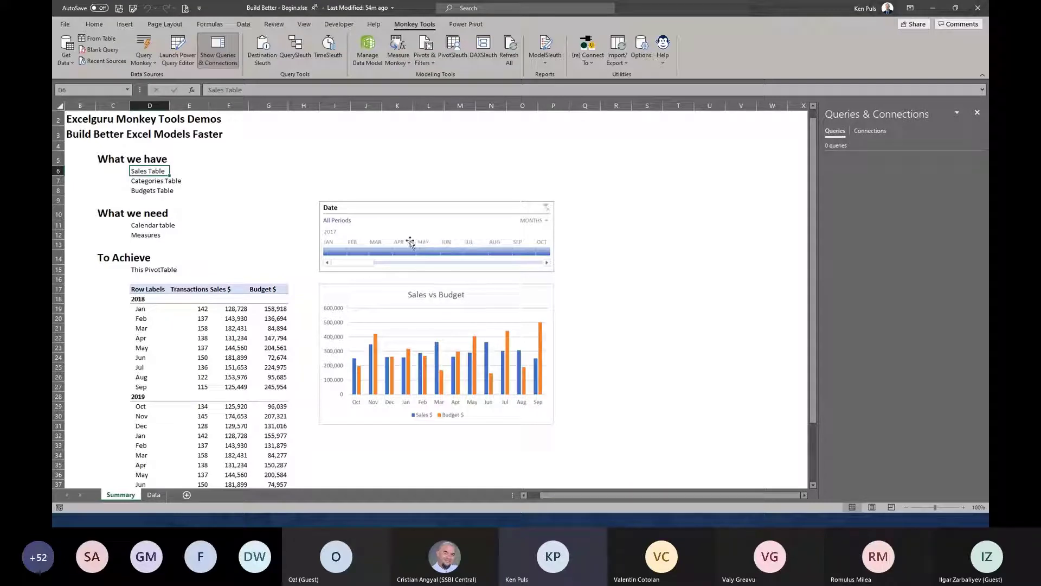
left_click(154, 495)
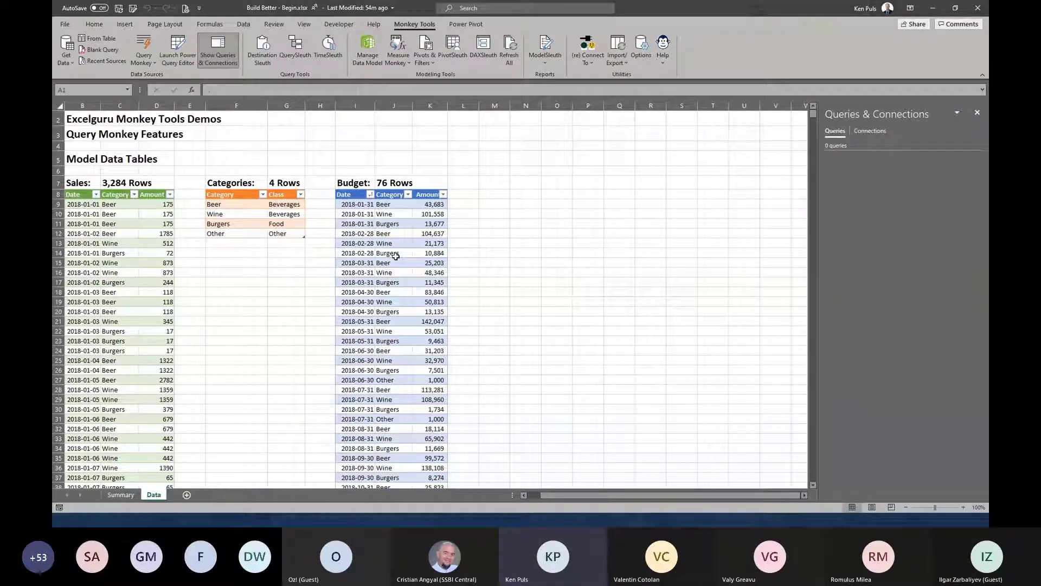
left_click(120, 495)
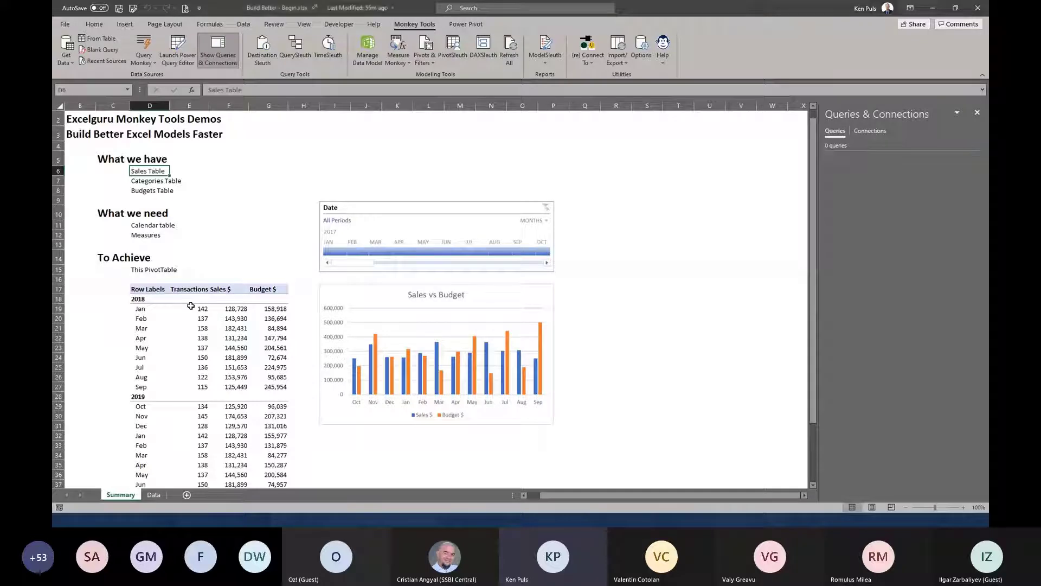
left_click(159, 495)
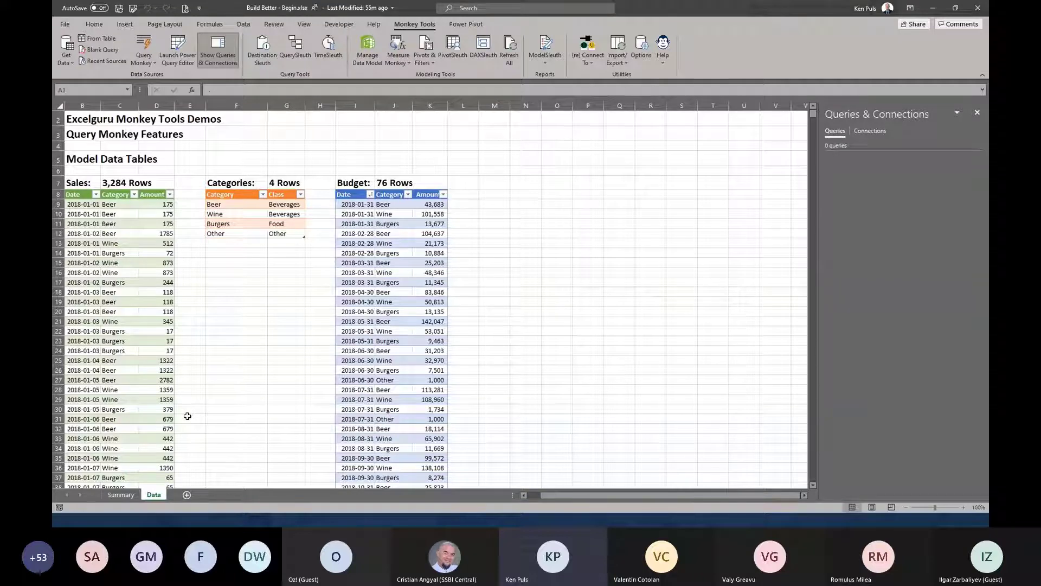
Create a query from the Sales table on the Data sheet and maximize the Power Query Editor
left_click(116, 236)
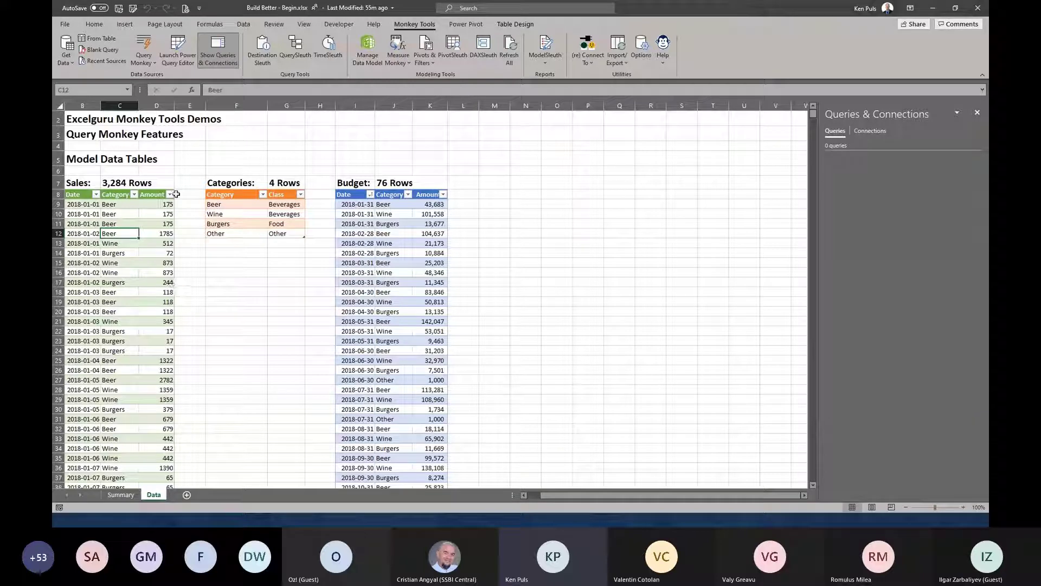
left_click(128, 25)
left_click(133, 252)
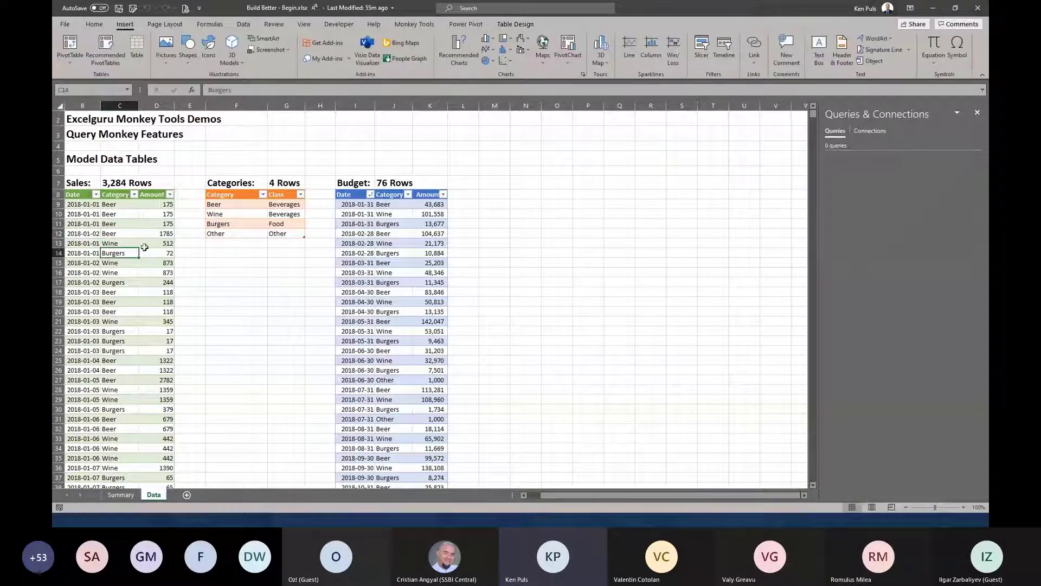
left_click_drag(202, 243, 209, 244)
left_click(146, 234)
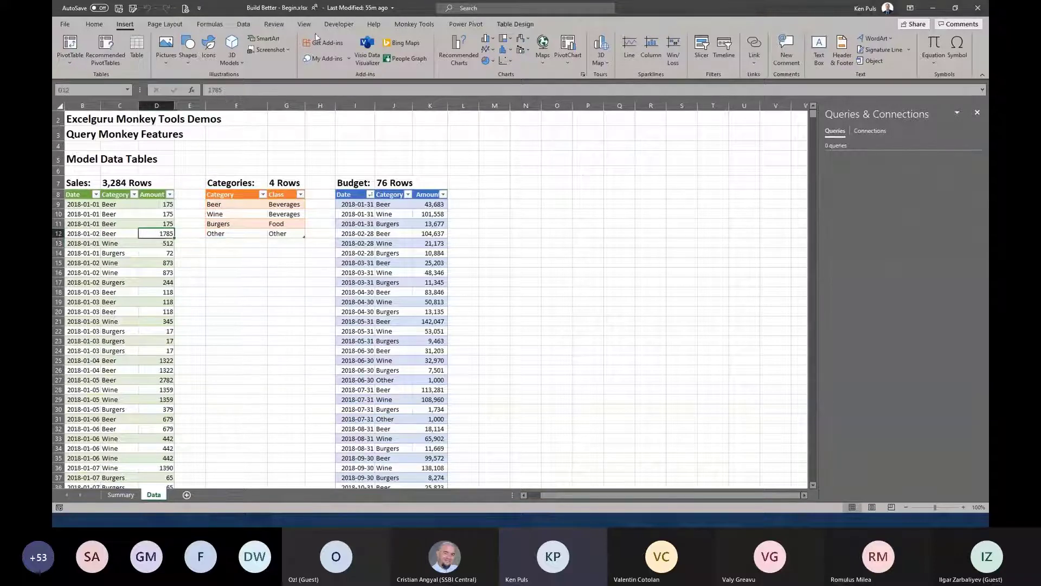
left_click(249, 25)
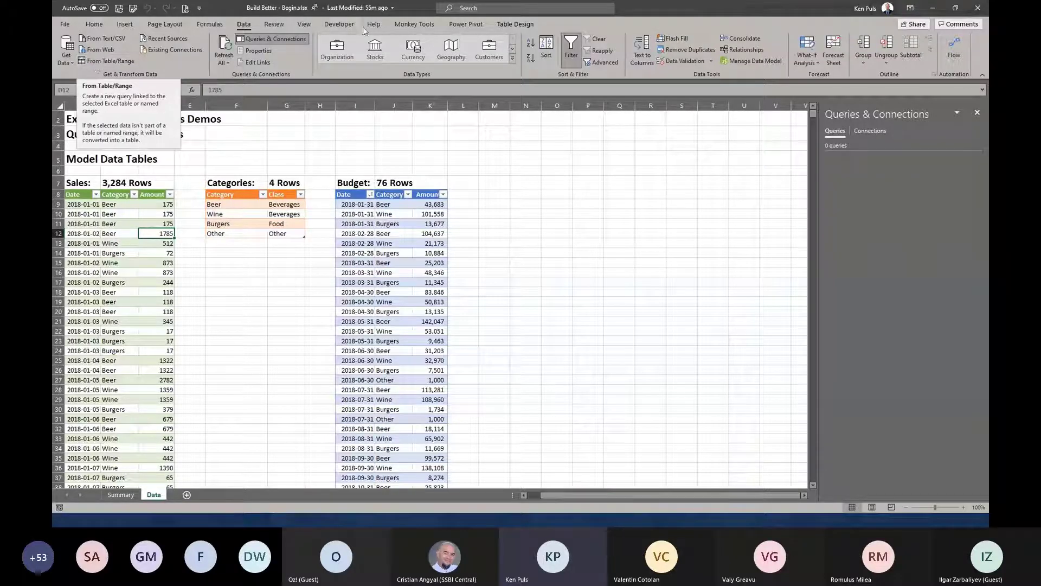
left_click(402, 28)
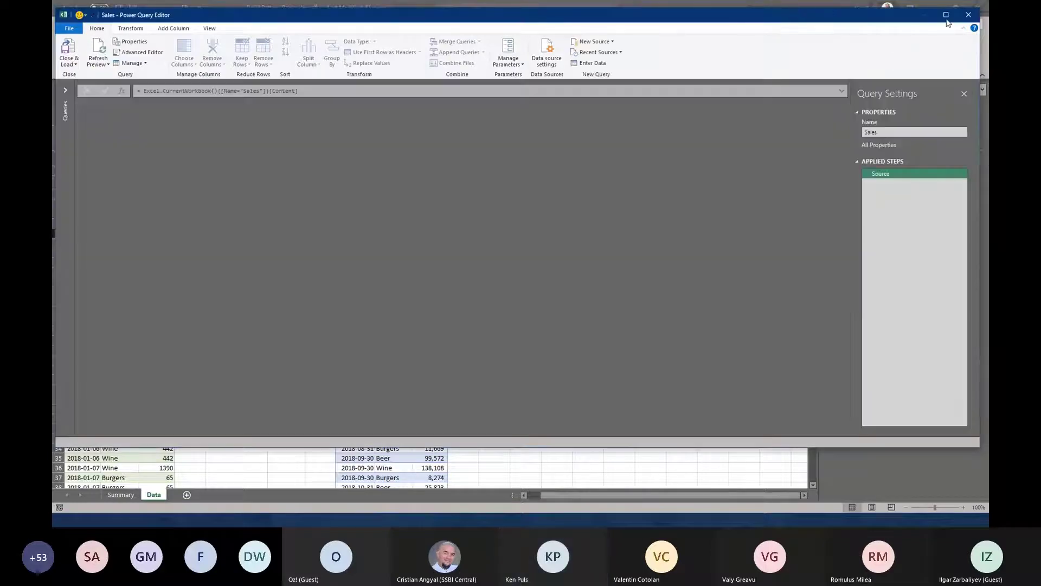
left_click(946, 16)
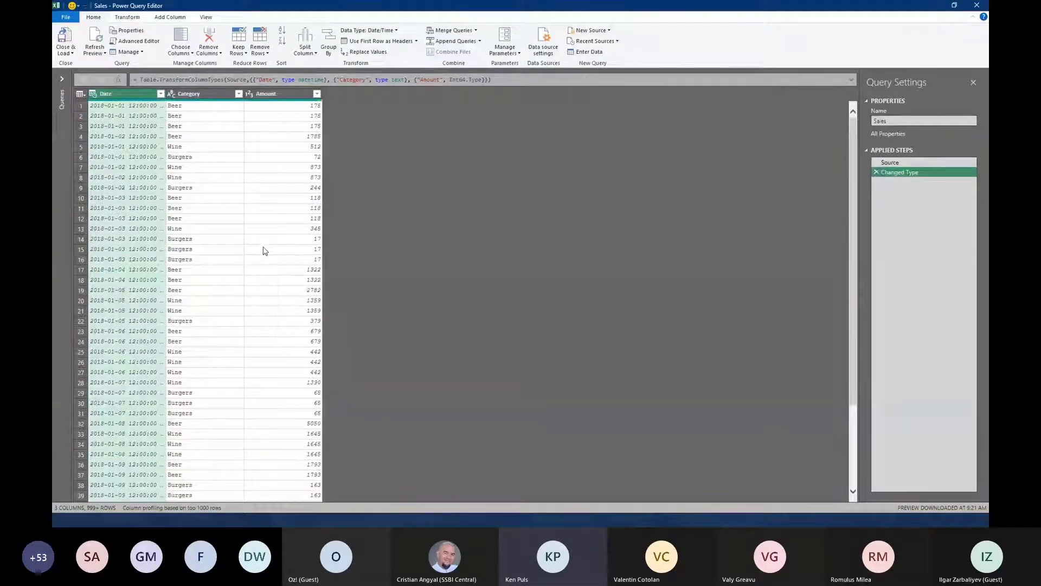
Change the Date column's data type to Date, replacing the current type conversion
left_click(93, 94)
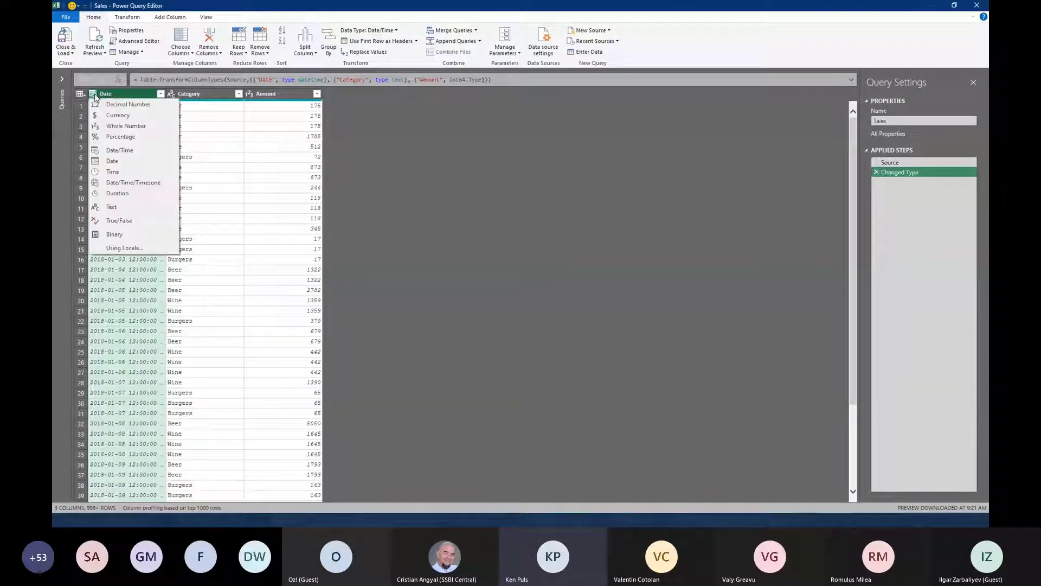
left_click(112, 162)
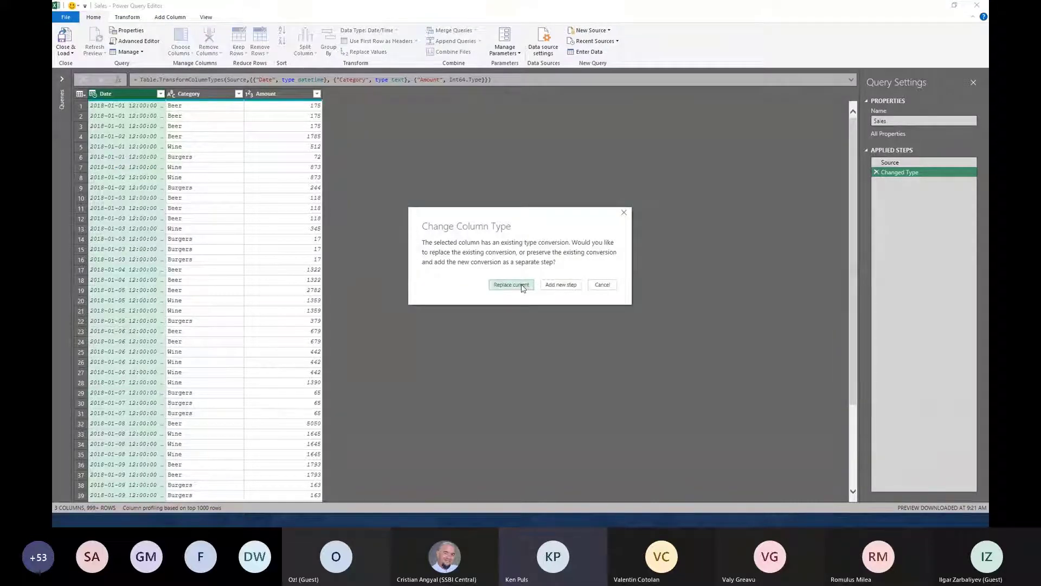
left_click(524, 286)
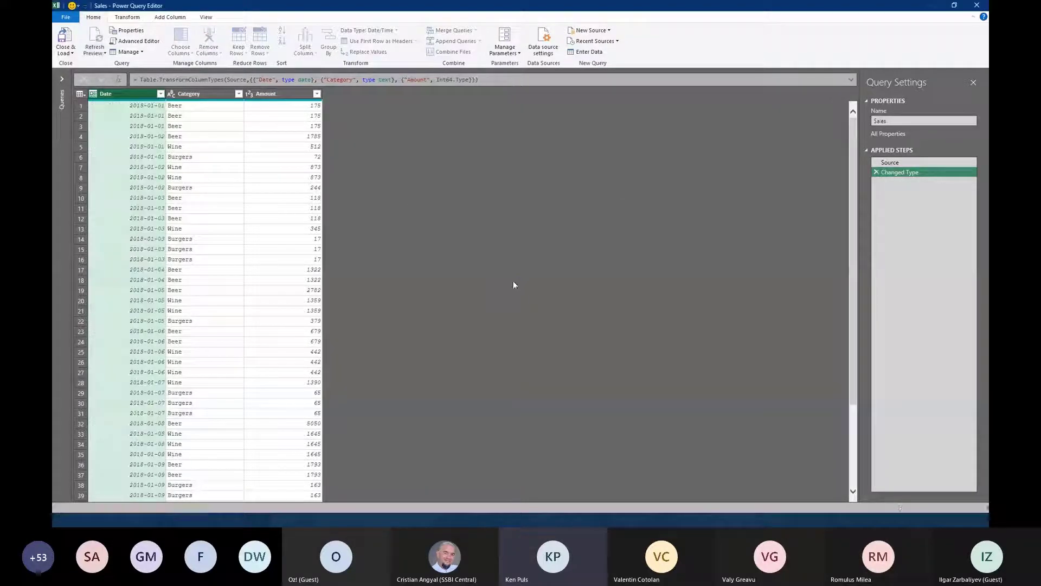
Expand the query list and rename the Sales query as Raw Data - Sales
left_click(63, 79)
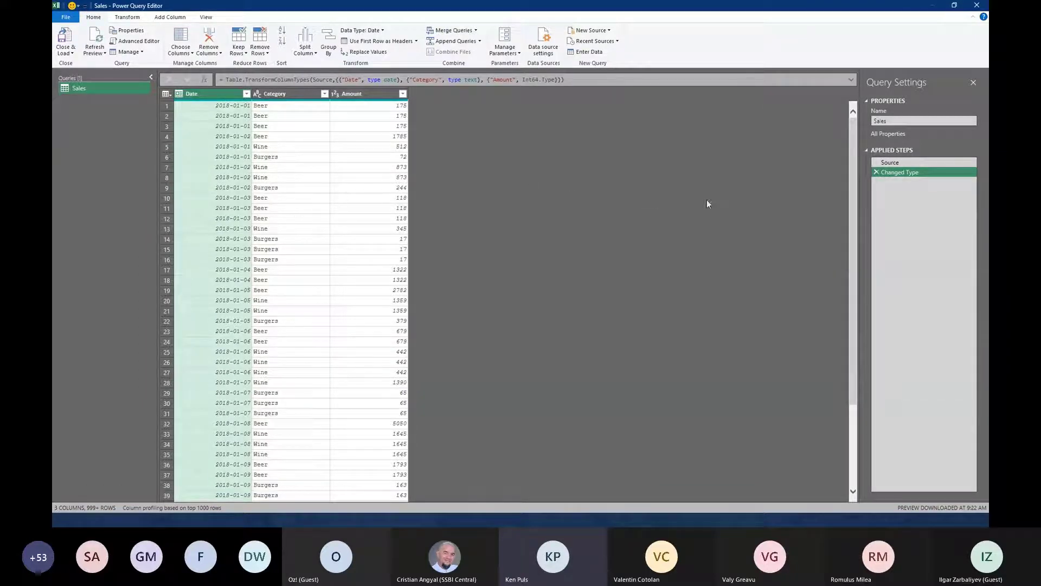
double_click(84, 87)
key("Home")
type("Raw Data")
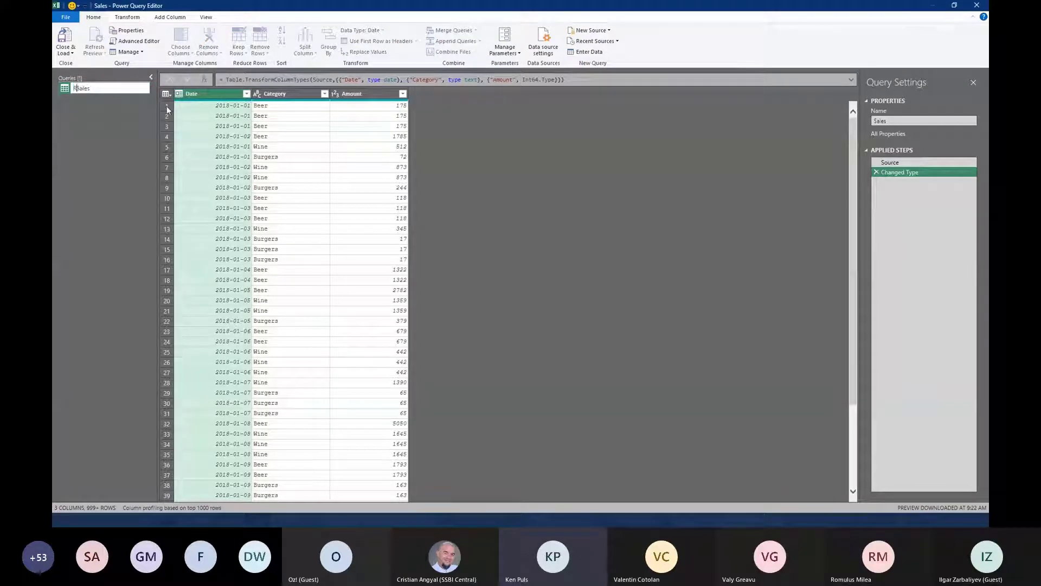
type(" -")
key("Return")
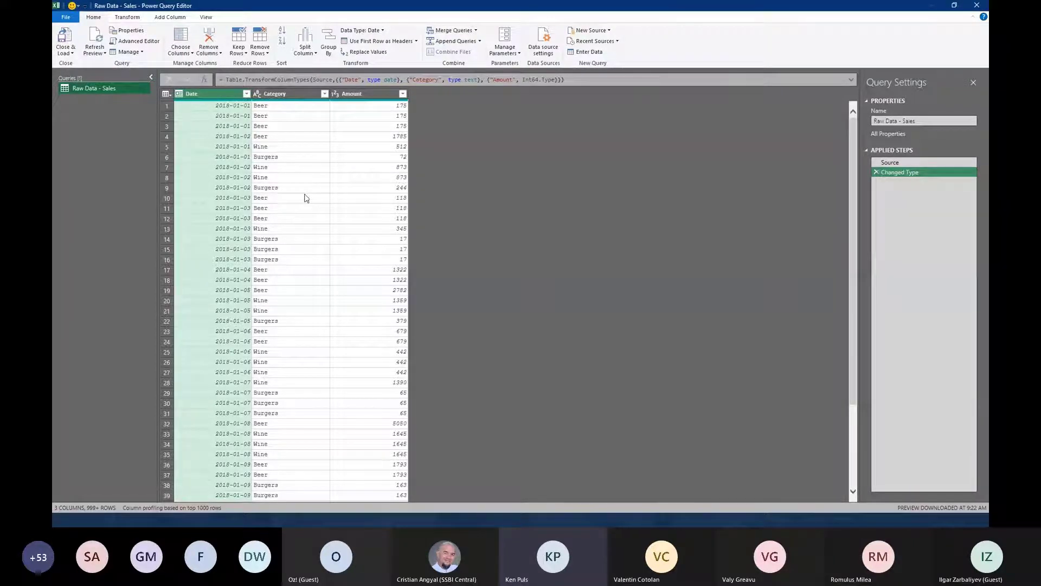
Create a reference to the Raw Data - Sales query and name it Staging - Sales
right_click(98, 89)
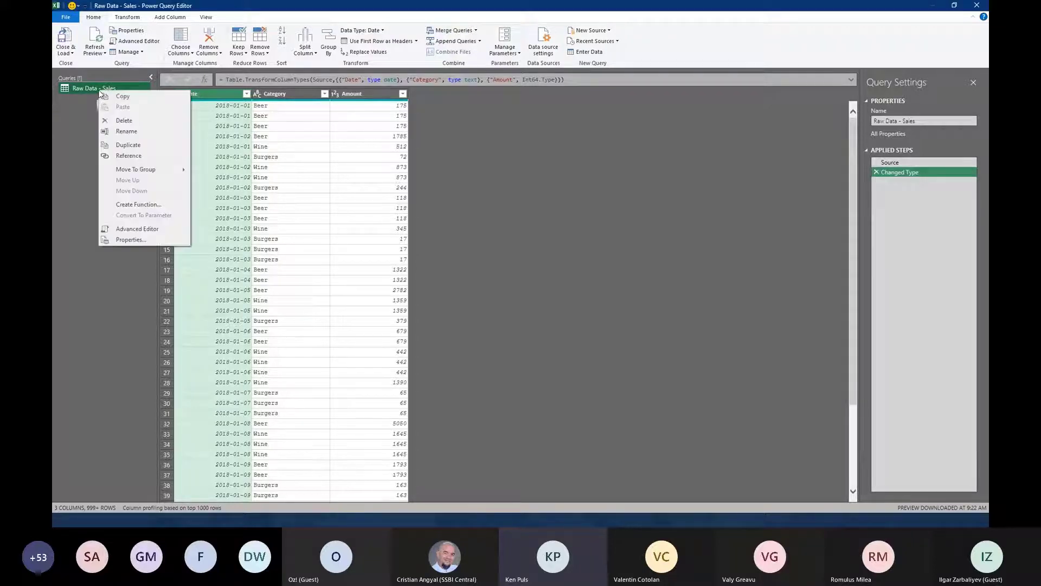
left_click(135, 156)
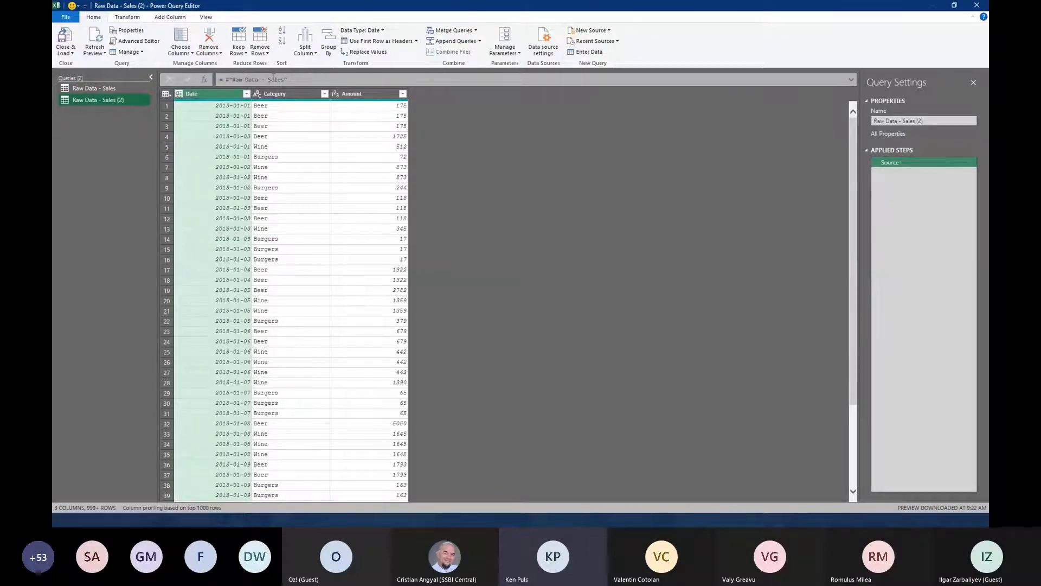
double_click(118, 103)
type("Staging")
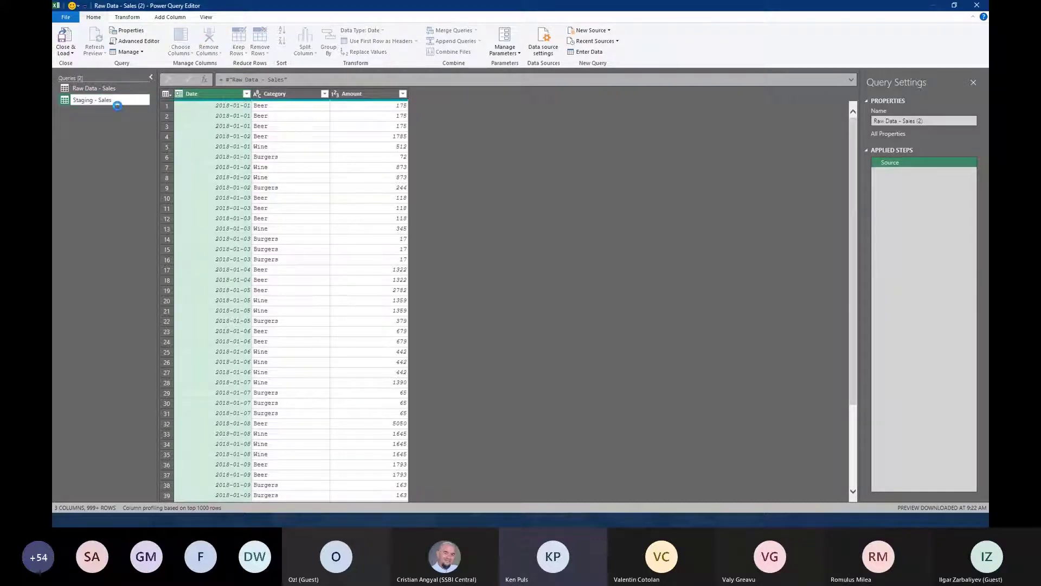
key("Return")
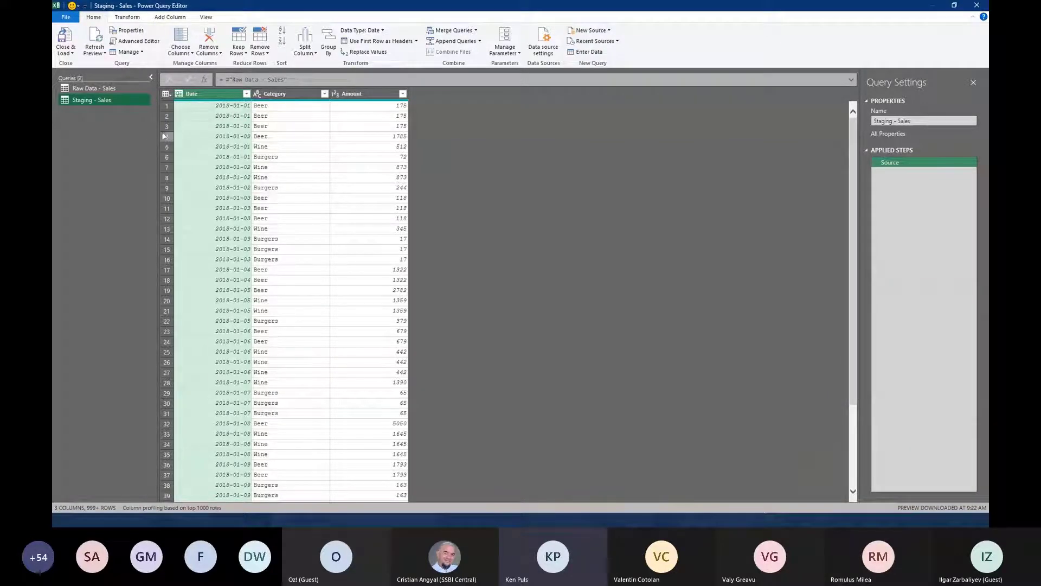
Create a reference to the Staging - Sales query and name it Sales
right_click(96, 103)
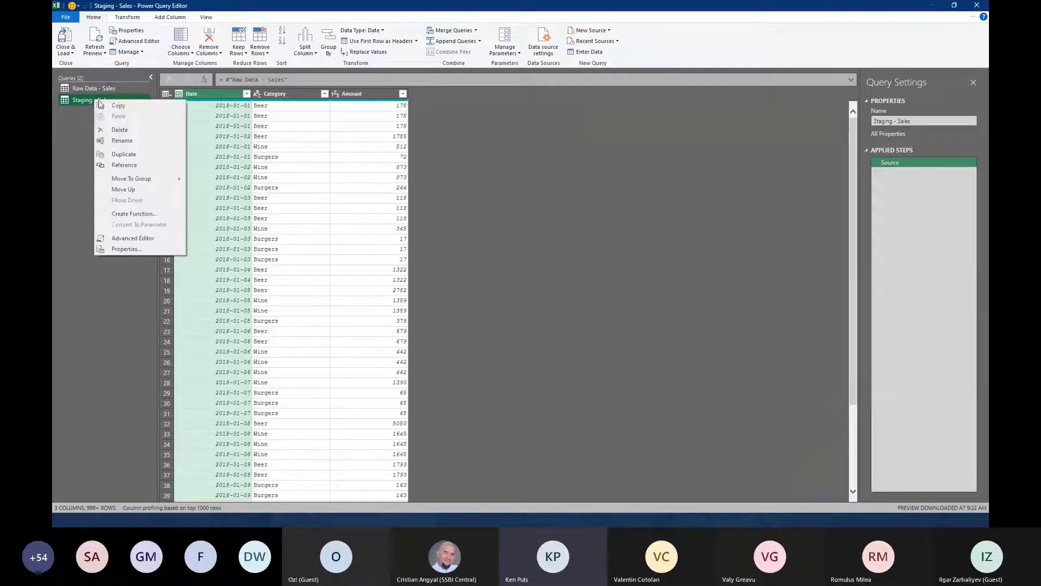
left_click(129, 166)
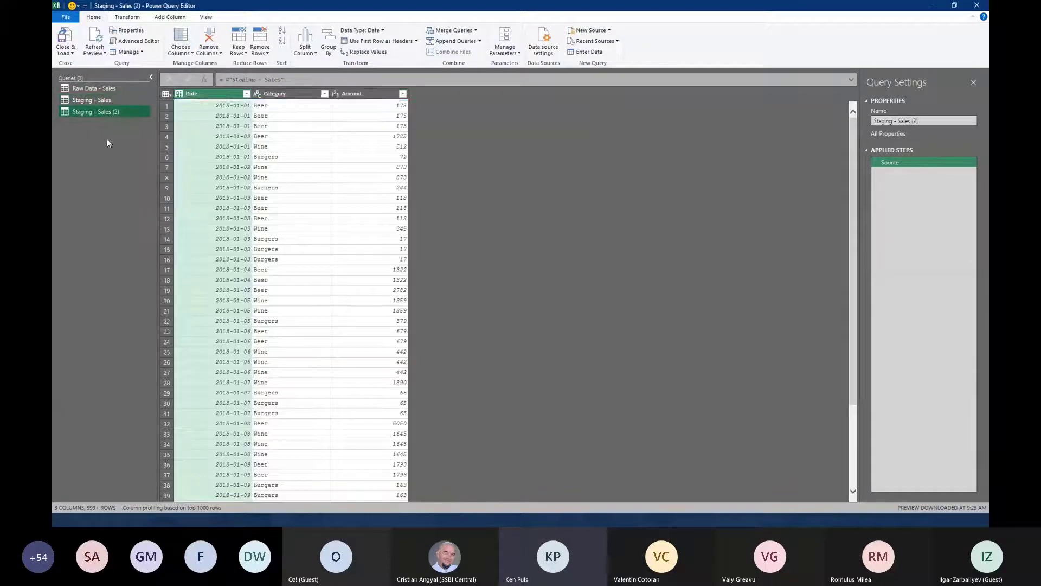
double_click(99, 113)
type("Sales")
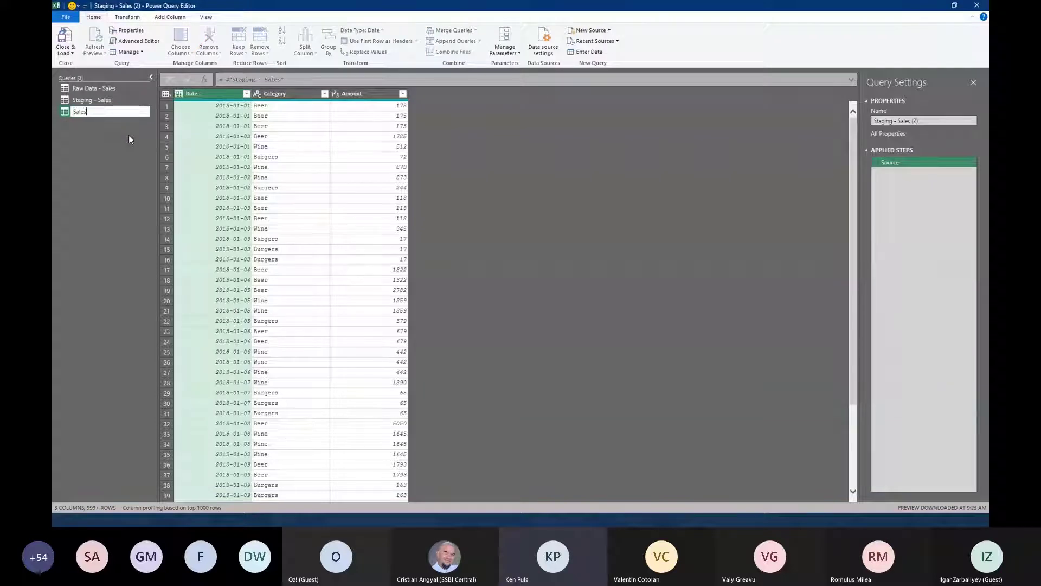
key("Return")
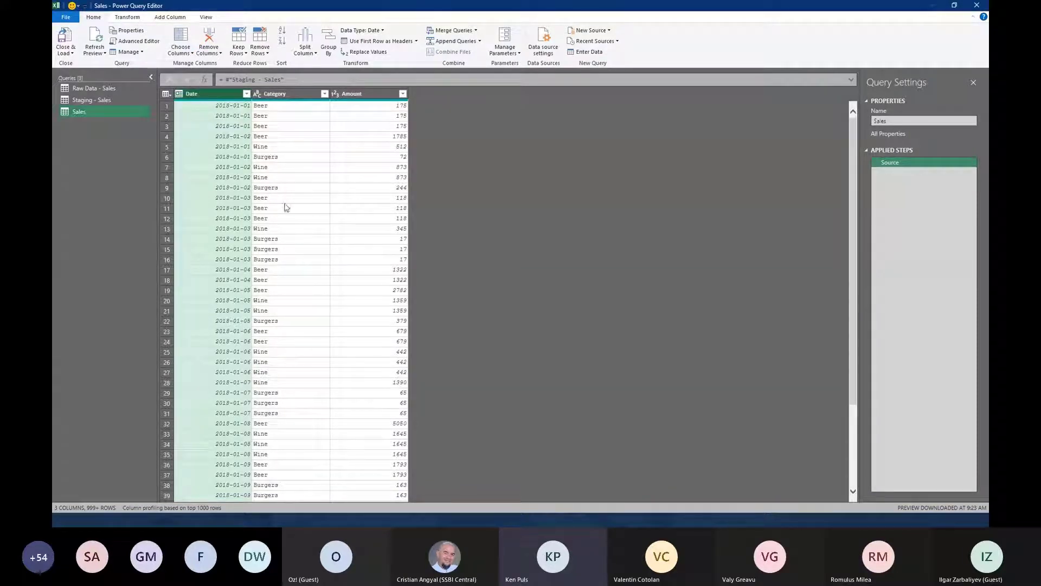
Detect the data types of all columns in the Sales query, then close the editor and load the queries
key("ctrl+a")
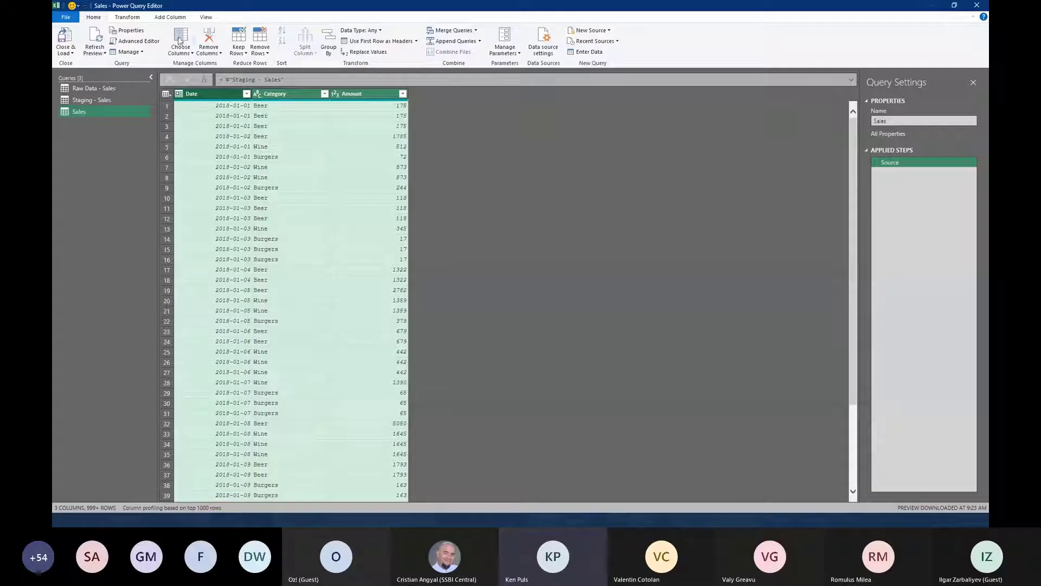
left_click(128, 17)
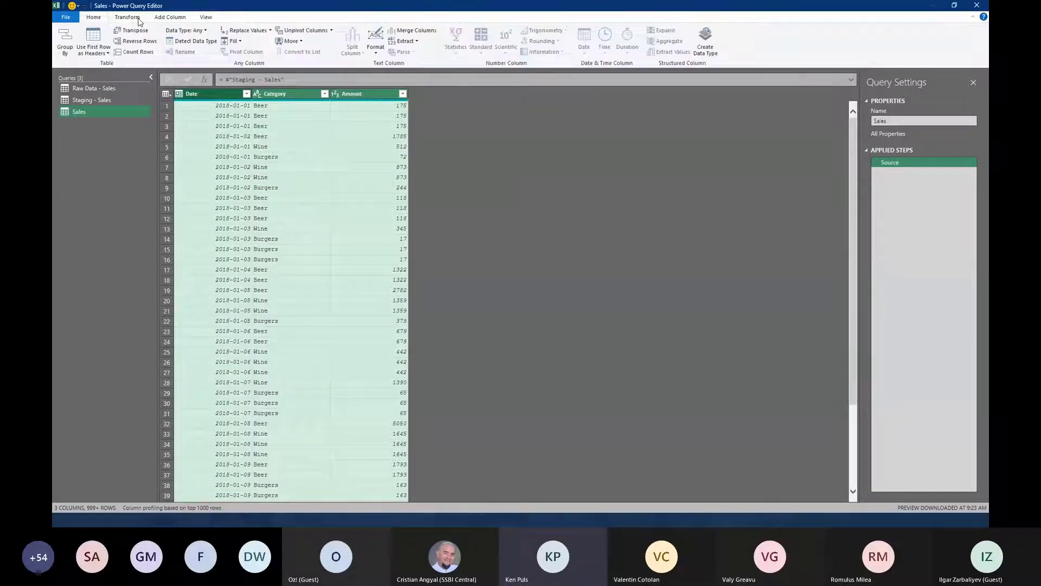
left_click(184, 44)
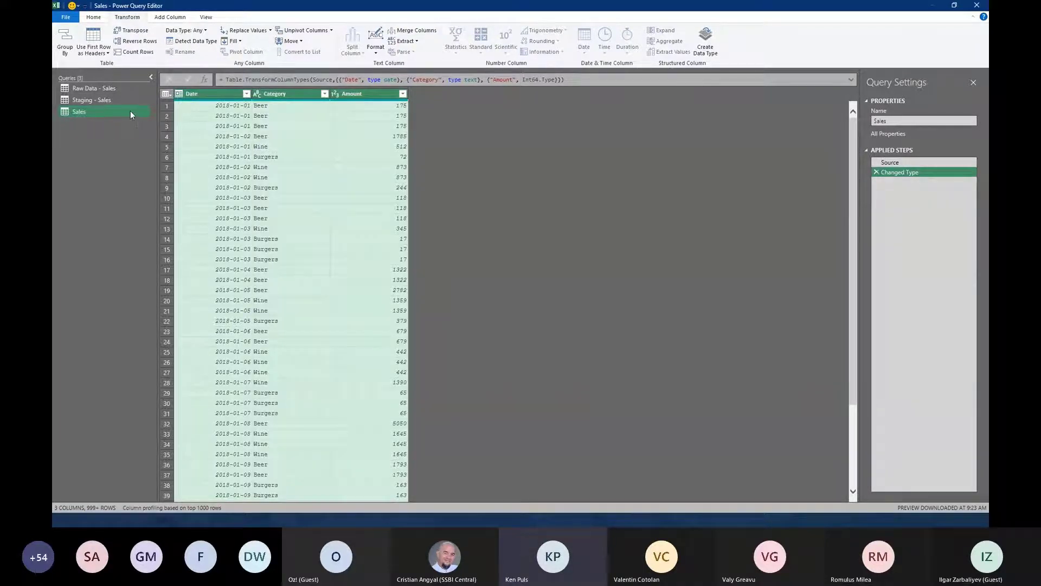
left_click(97, 21)
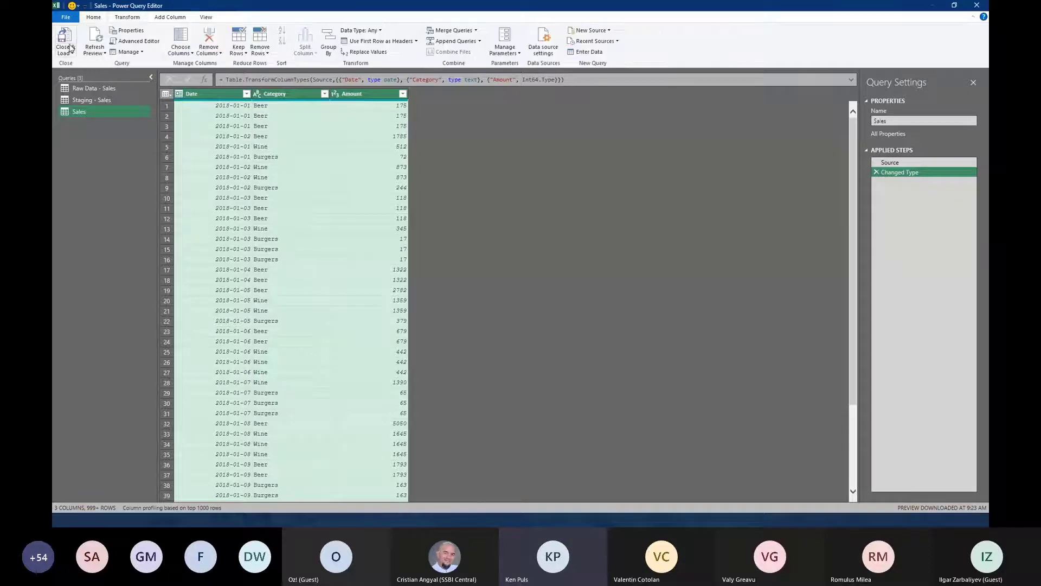
left_click(64, 37)
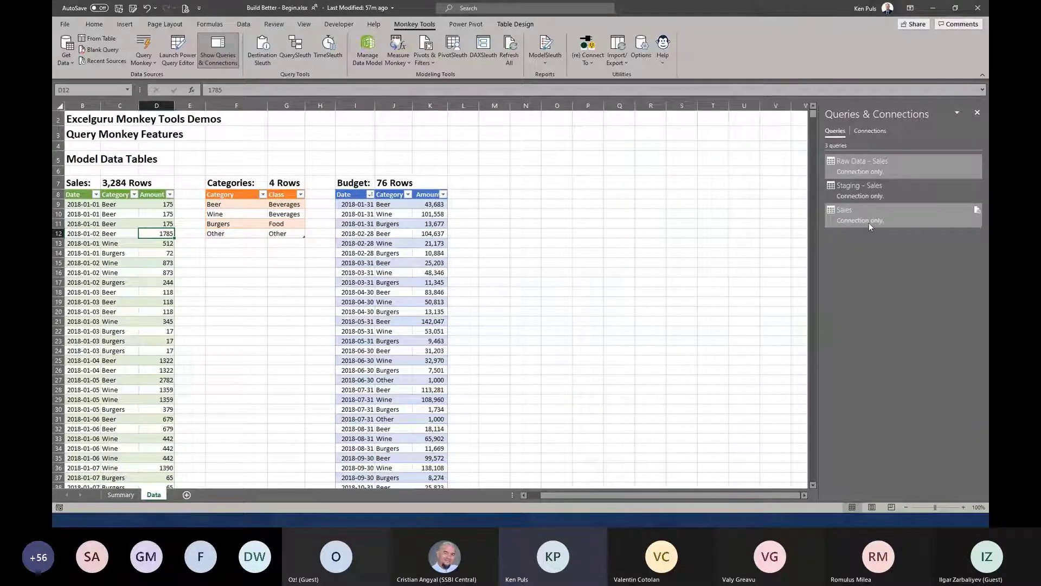
Set the Sales query's load destination to connection only and add its data to the Data Model
mouse_move(861, 221)
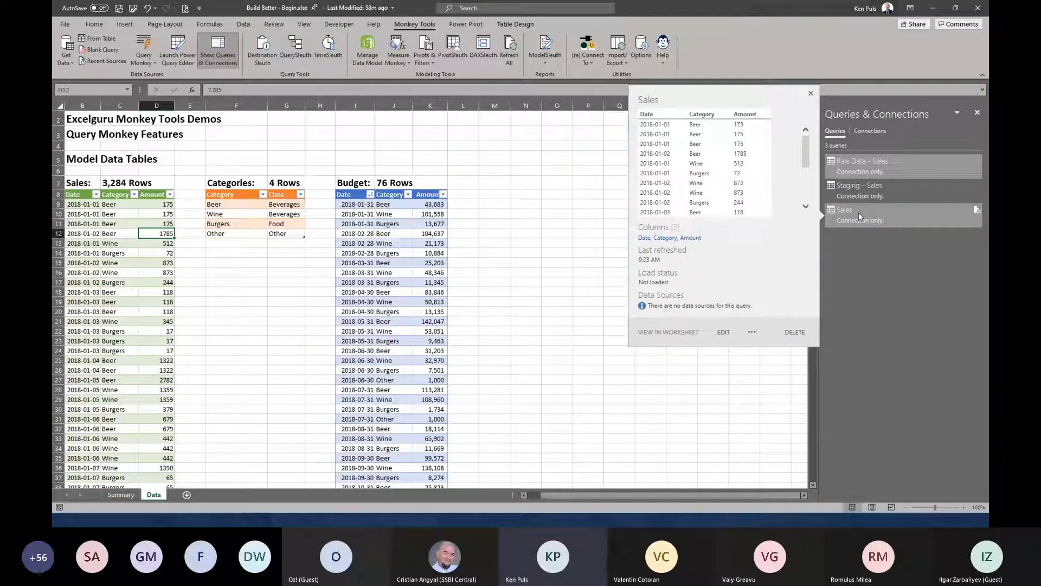
left_click(858, 213)
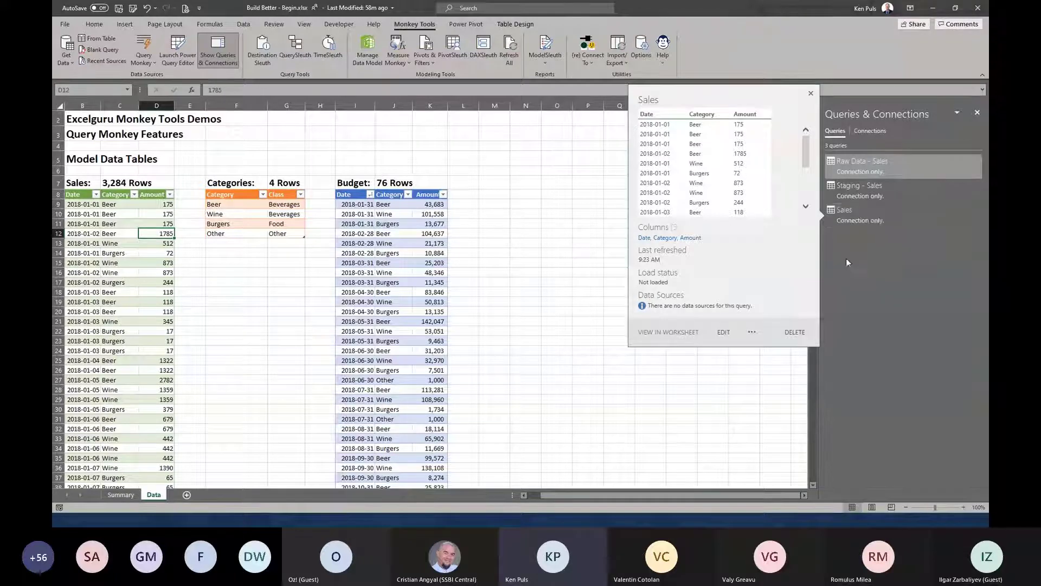
right_click(853, 219)
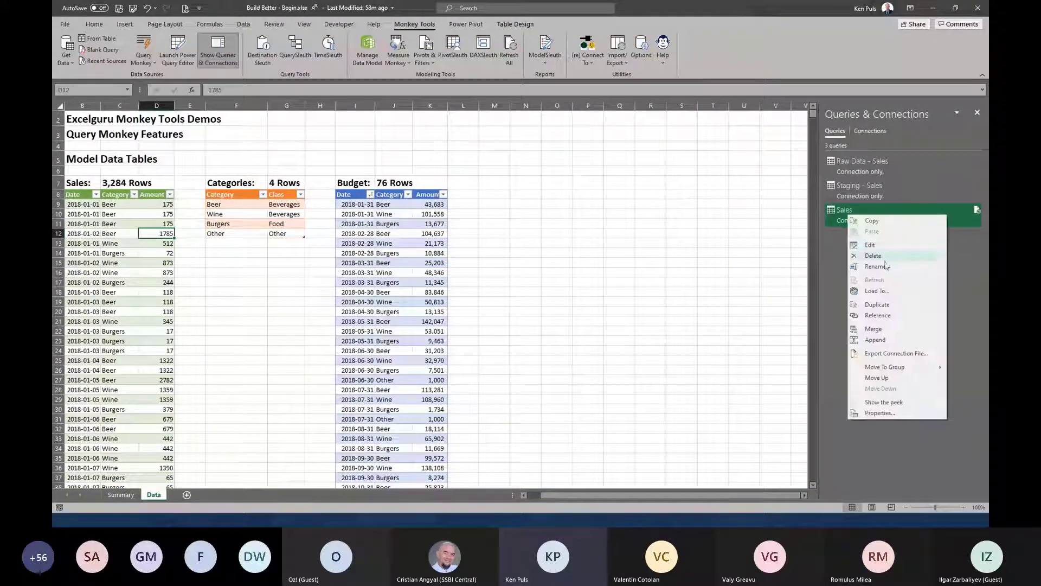
left_click(883, 289)
left_click(567, 264)
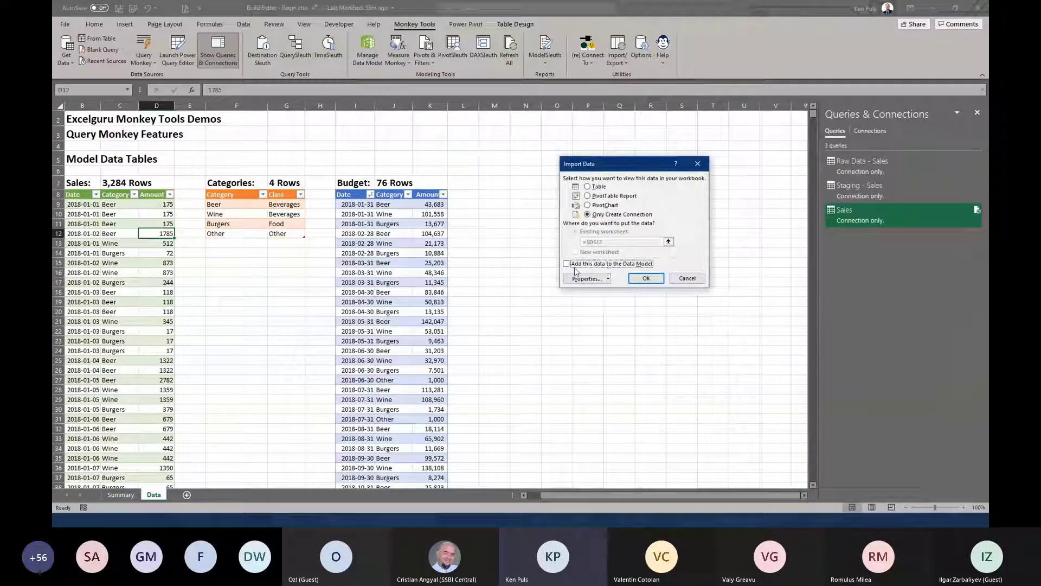
left_click(646, 278)
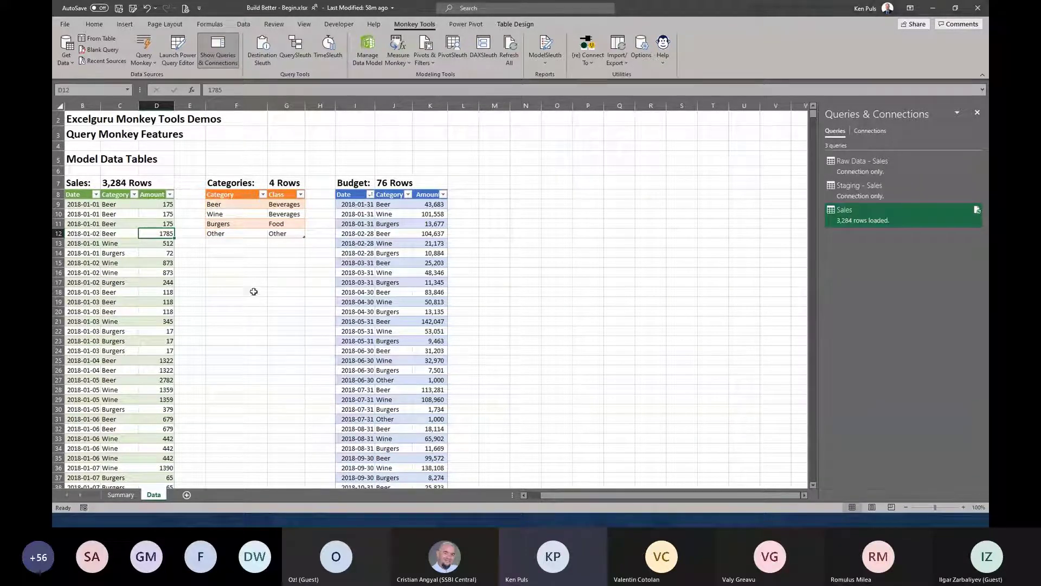
Create a query from the Categories table on the Data sheet and rename it Raw Data - Categories
left_click(258, 216)
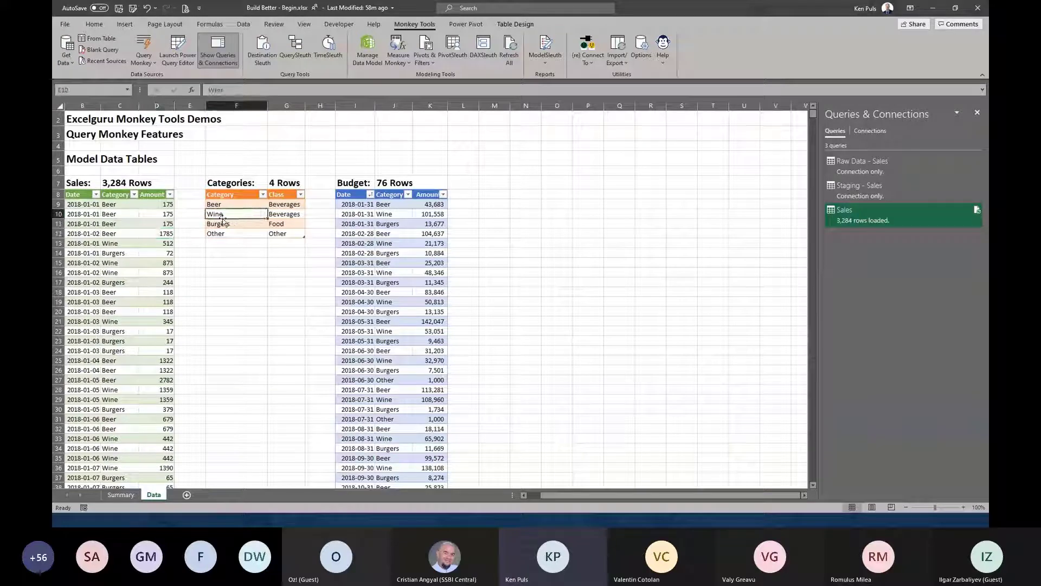
left_click(98, 39)
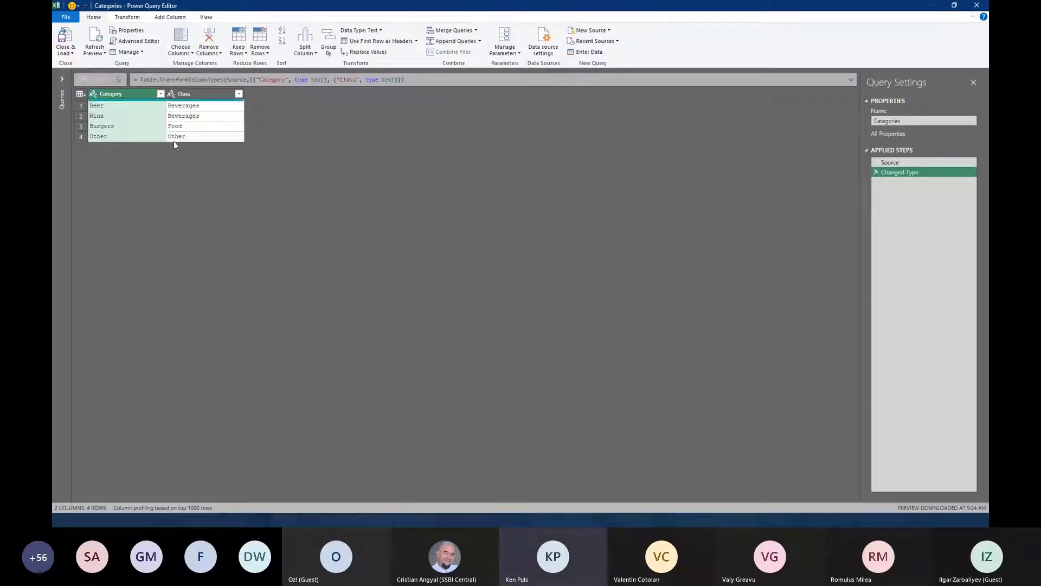
left_click(62, 78)
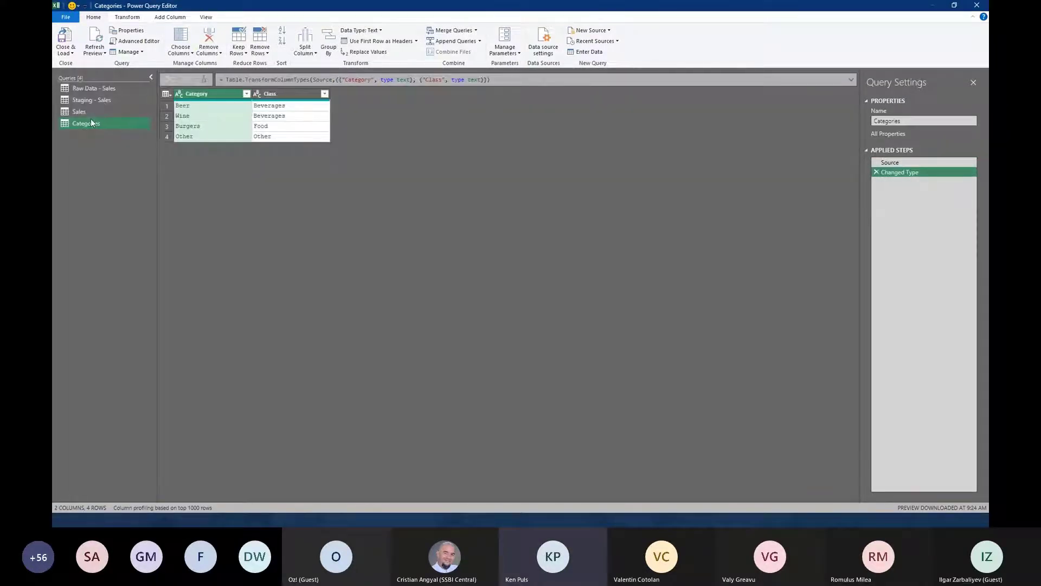
double_click(91, 123)
type("Rwa")
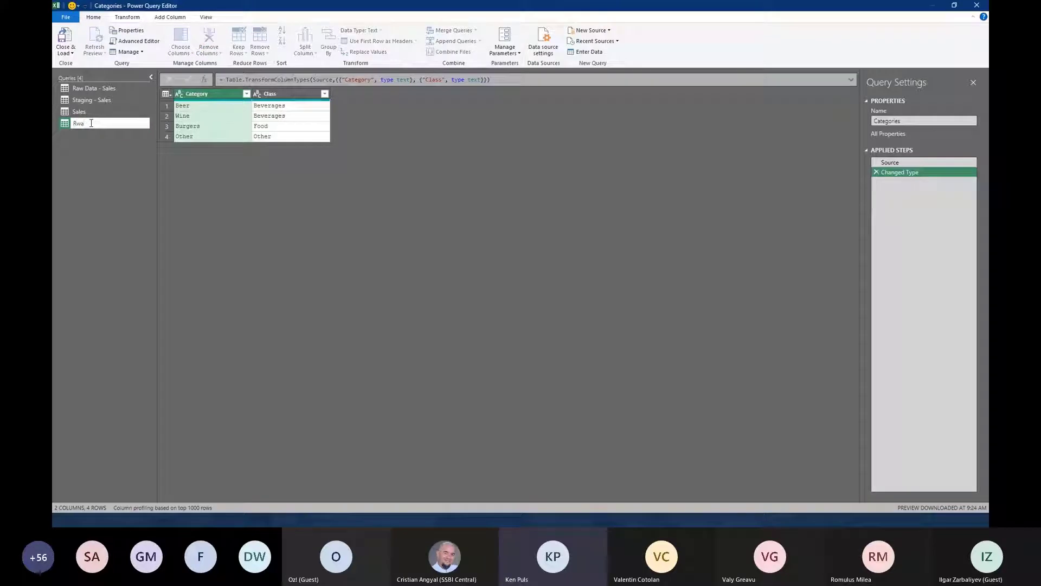
type("w Data - Categories")
key("Return")
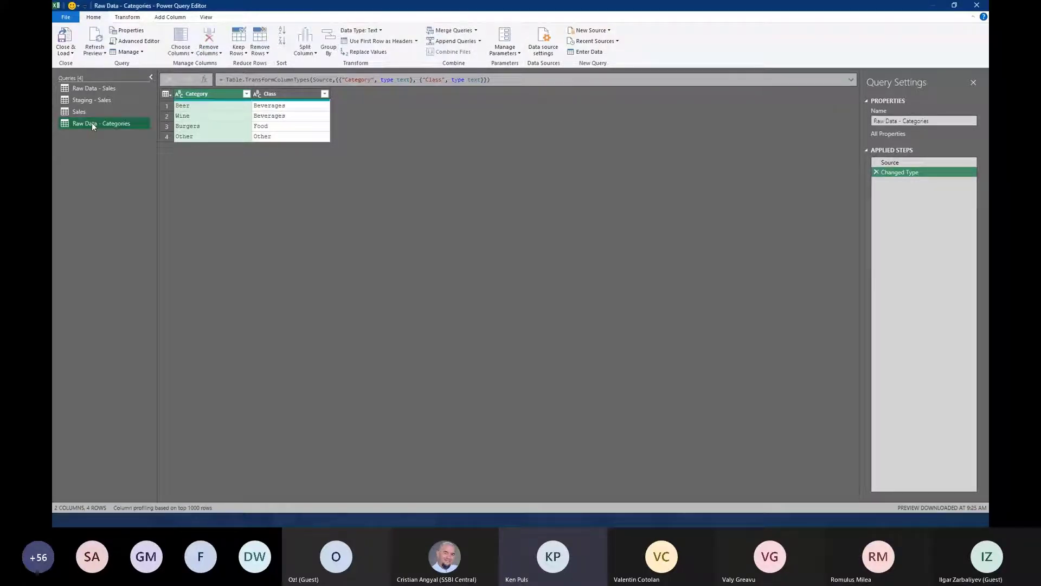
Create a reference to the Raw Data - Categories query and name it Staging - Categories
right_click(94, 125)
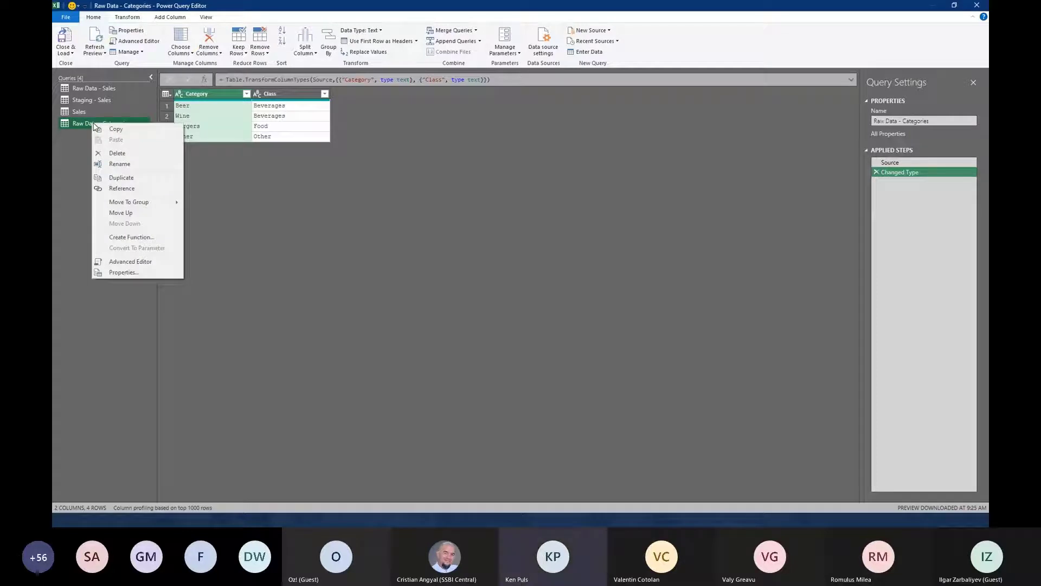
left_click(121, 188)
double_click(108, 138)
type("Stag")
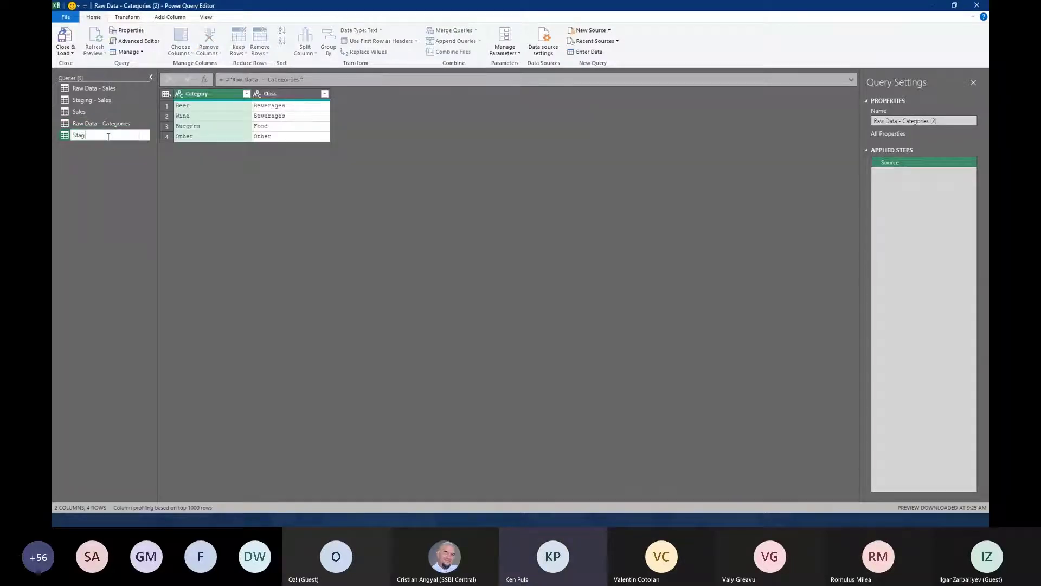
type("ing - Categories")
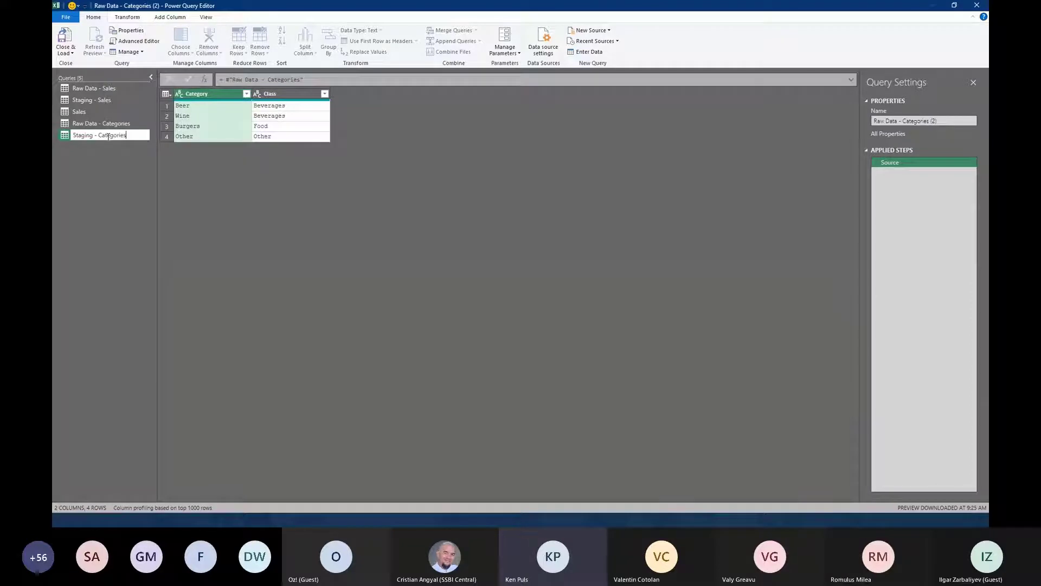
key("Return")
Create a reference to the Staging - Categories query and name it Categories
right_click(107, 137)
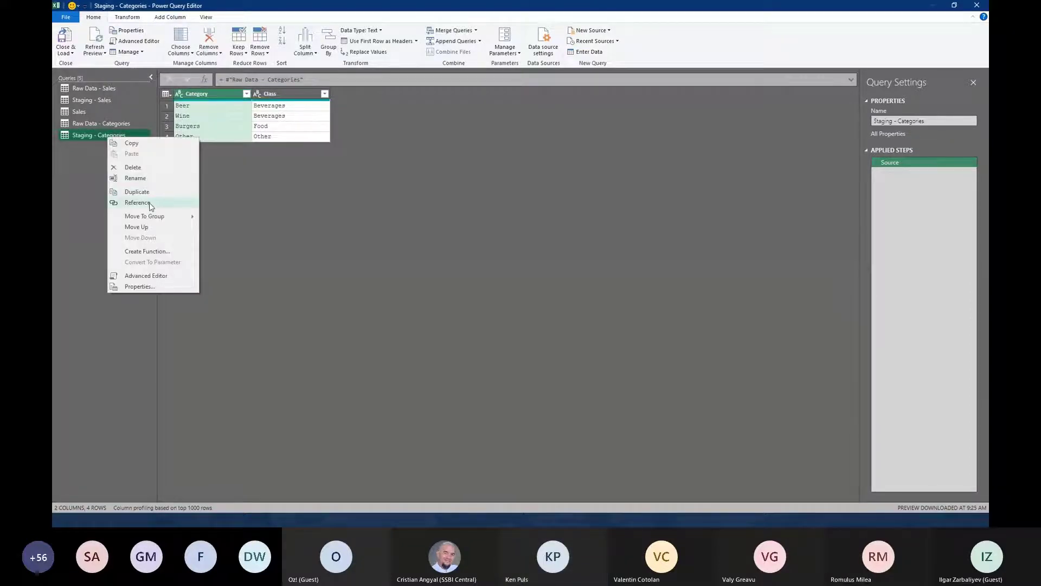
left_click(137, 202)
double_click(89, 147)
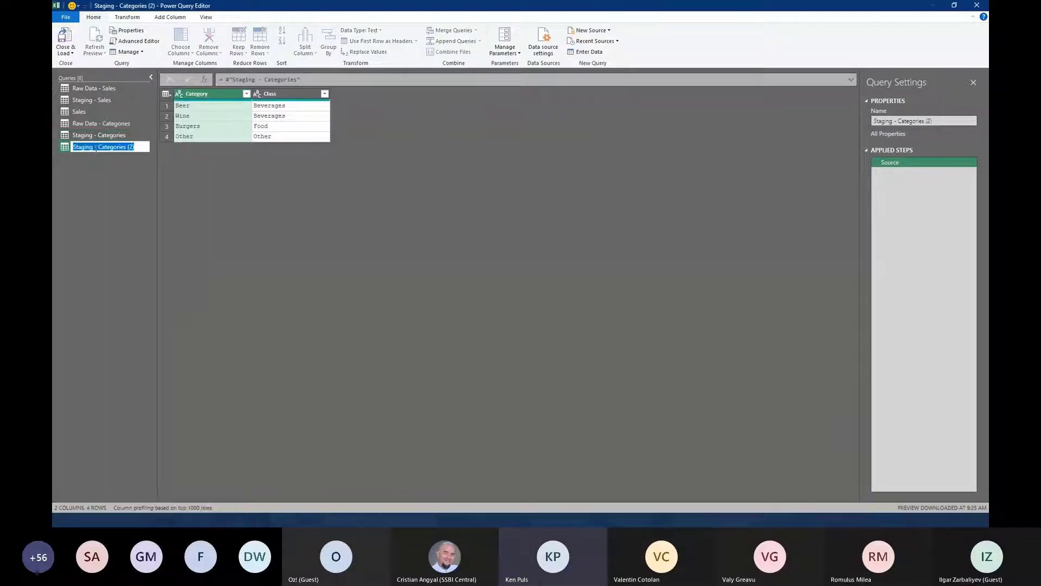
type("Categories")
key("Return")
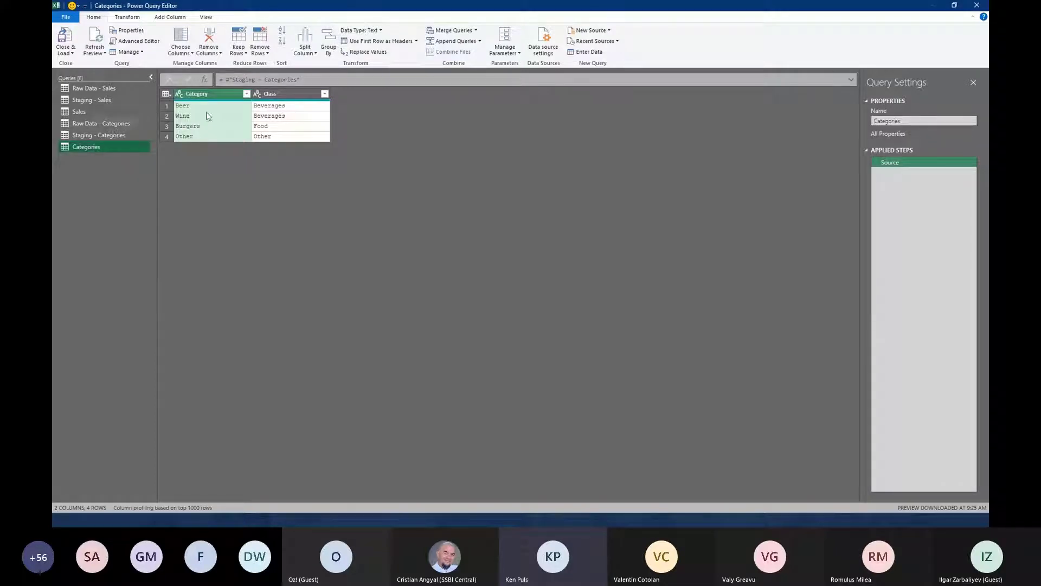
Detect the data types of all columns in the Categories query, then close the editor and load the queries
key("ctrl+a")
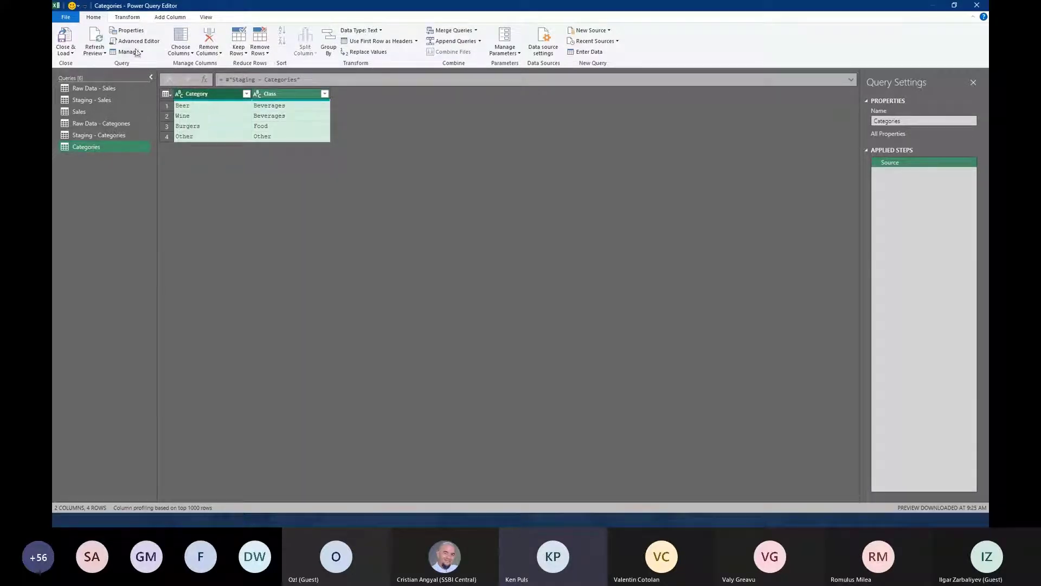
left_click(126, 18)
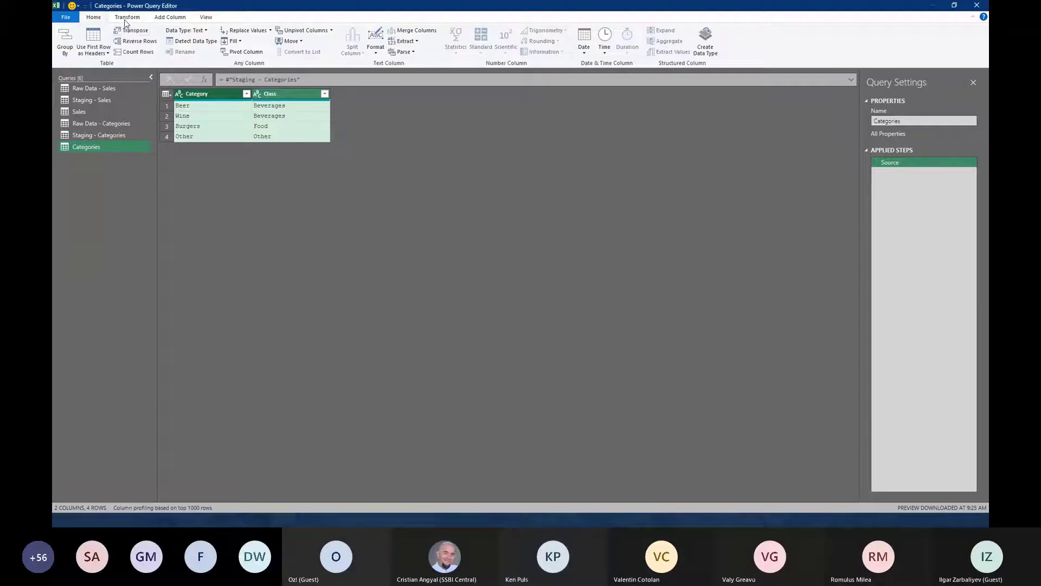
left_click(195, 41)
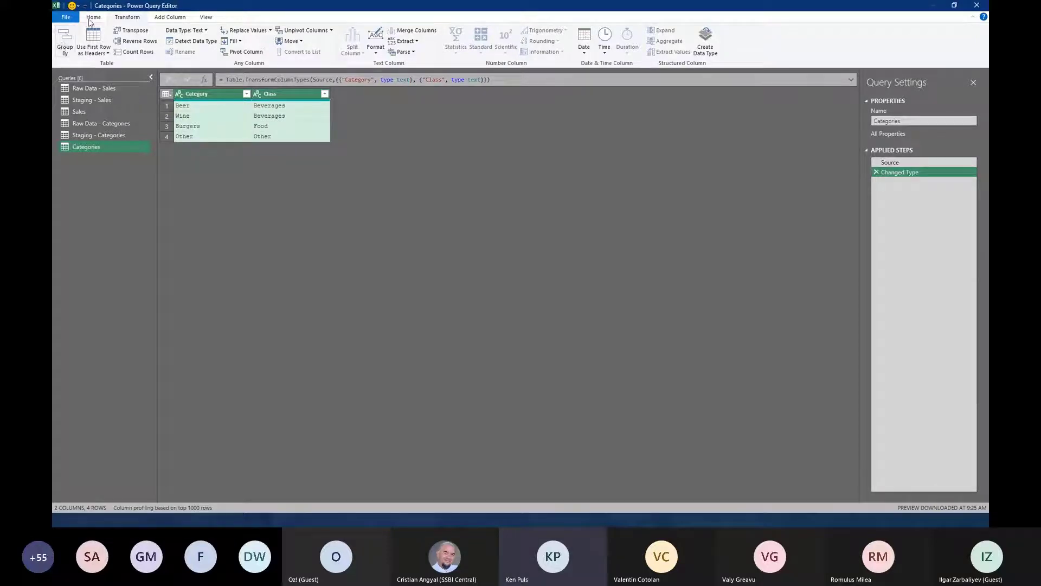
scroll(63, 42, "up", 1)
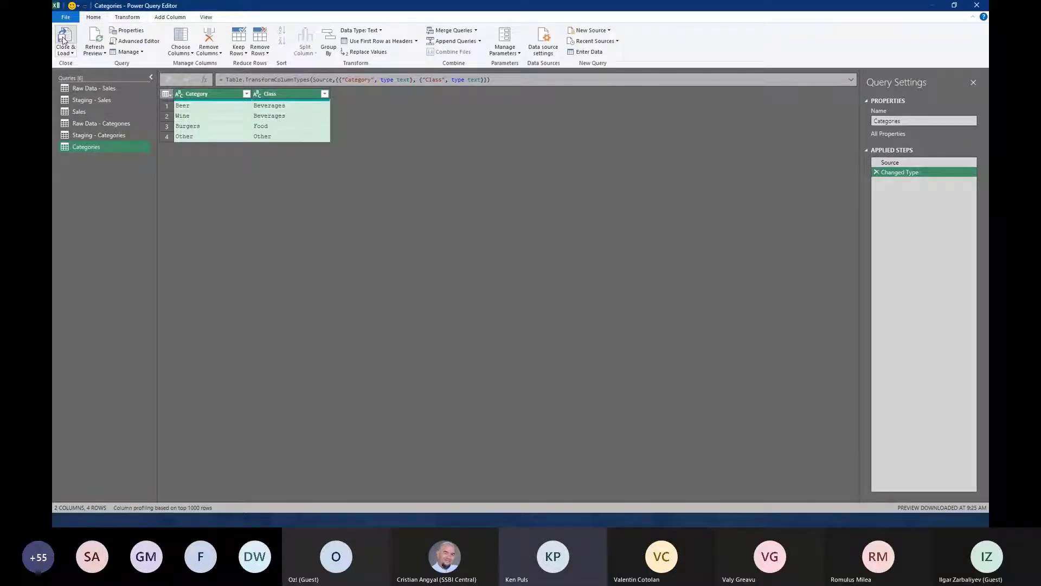
left_click(63, 39)
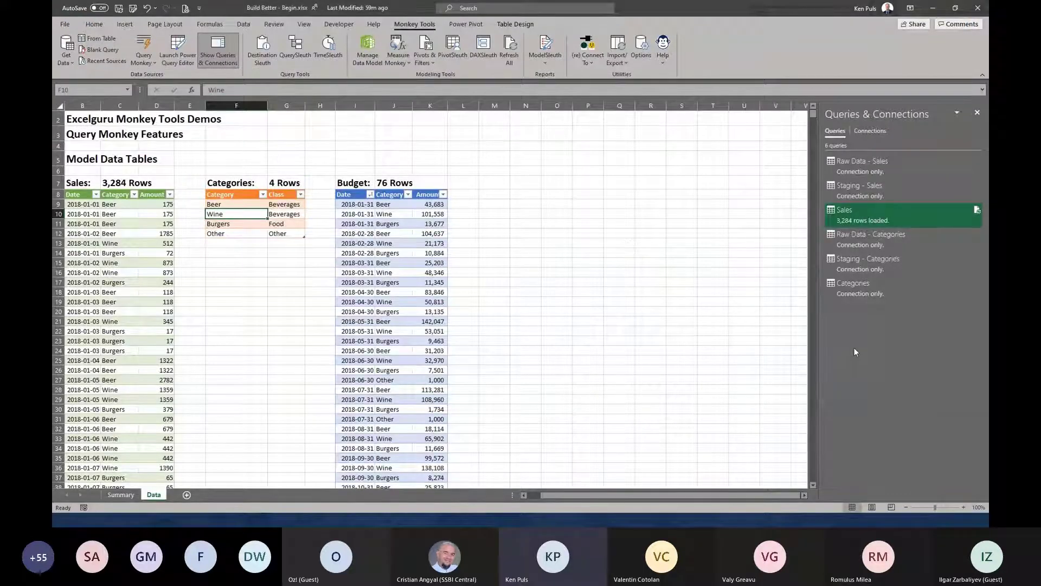
Keep the Categories query's load destination as connection only and add its data to the Data Model
right_click(853, 291)
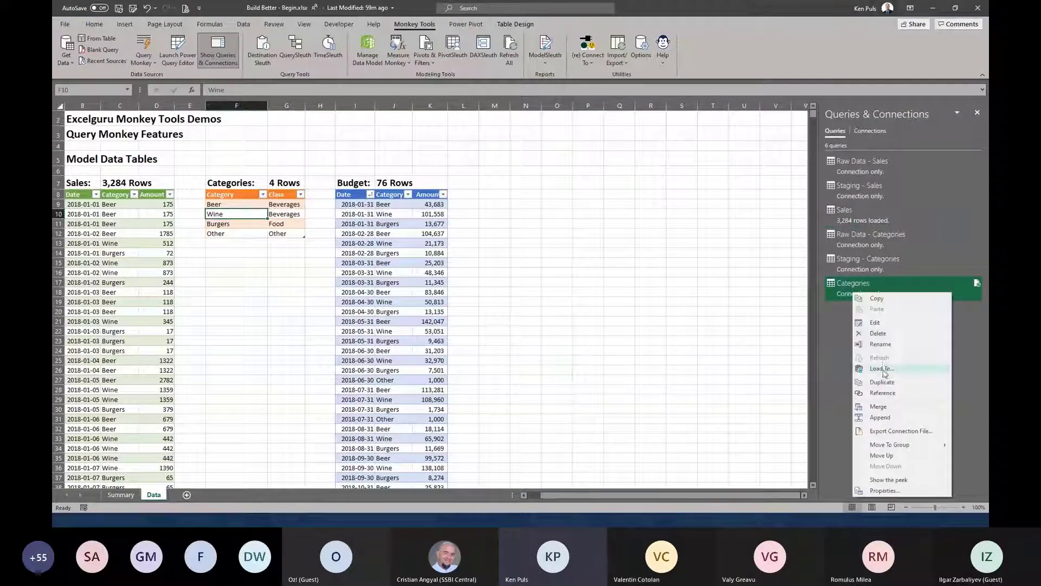
left_click(881, 368)
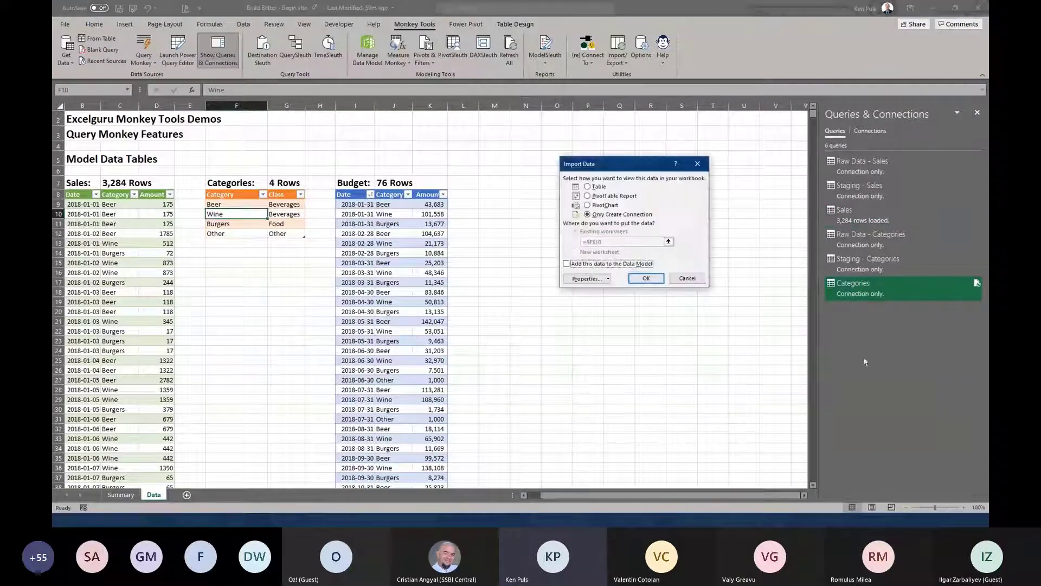
left_click(646, 278)
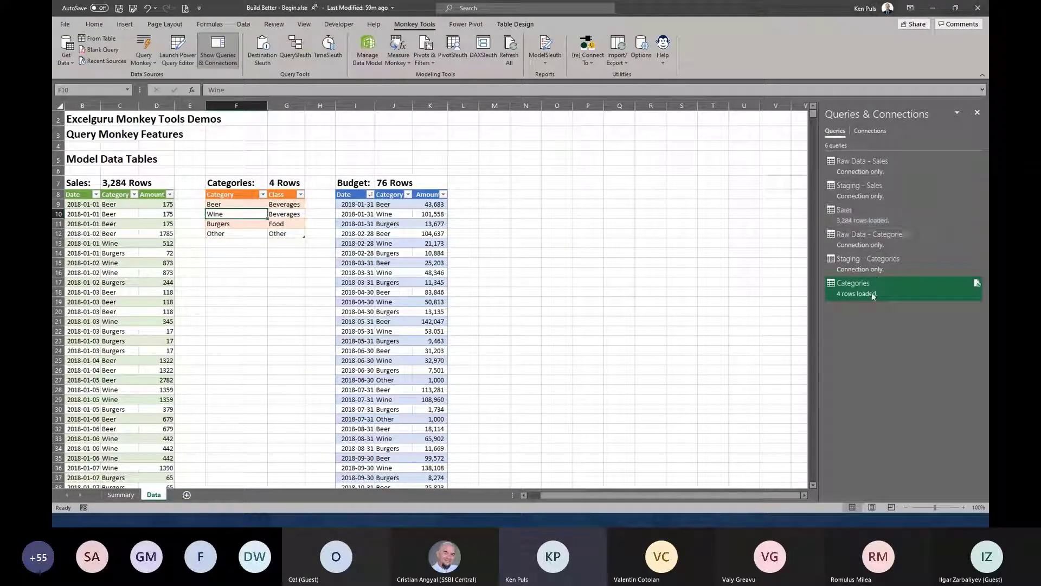
Create a query from the Budget table and change its Date column to the Date type, replacing the current conversion
left_click(349, 214)
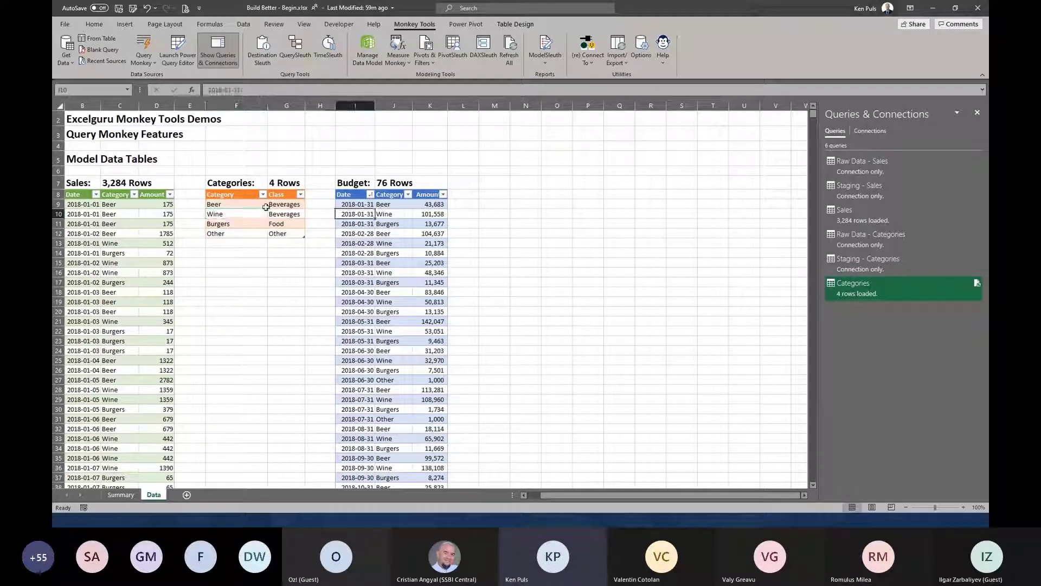
left_click(107, 42)
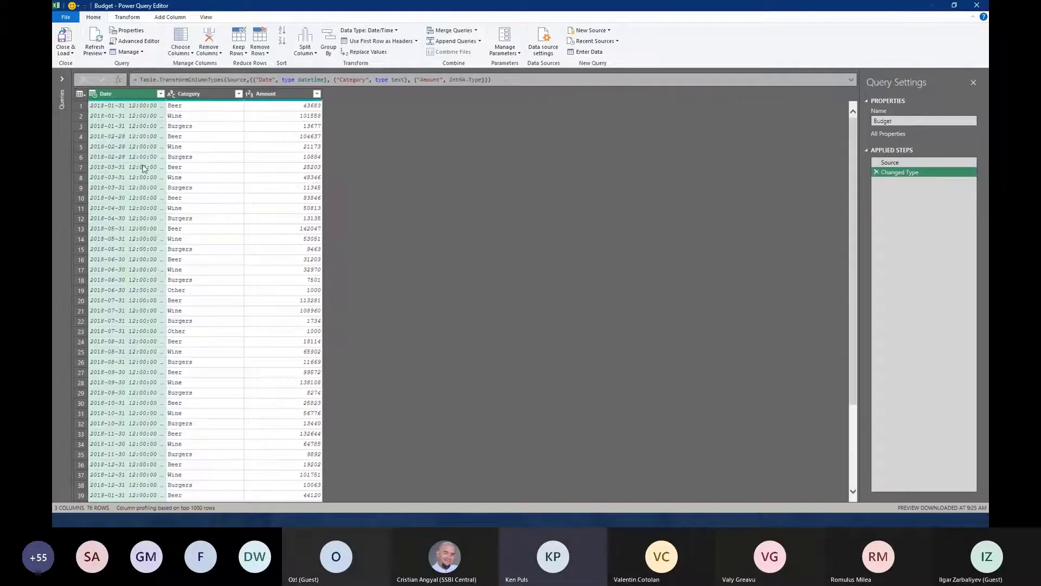
left_click(93, 94)
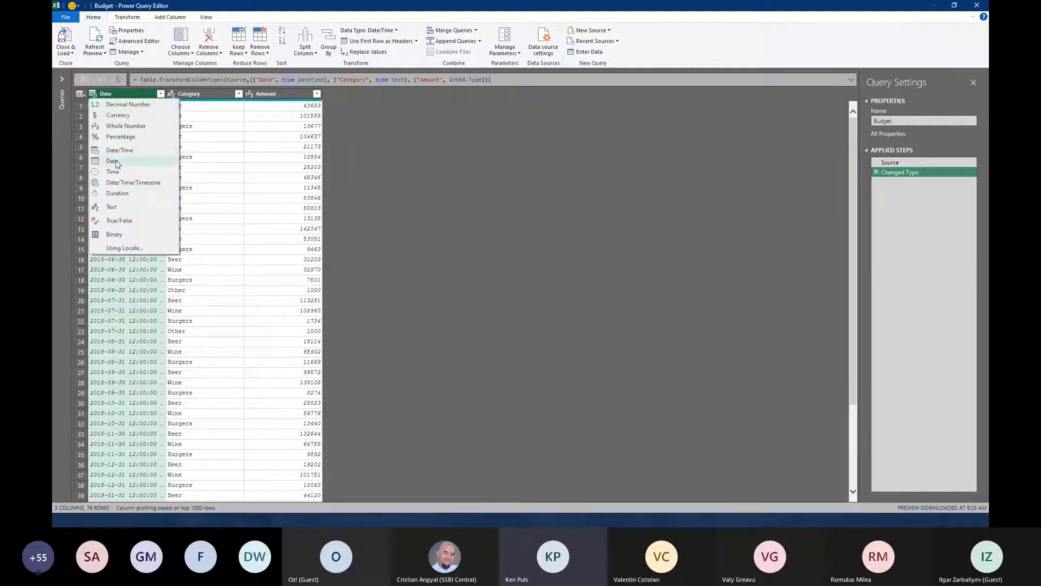
left_click(115, 162)
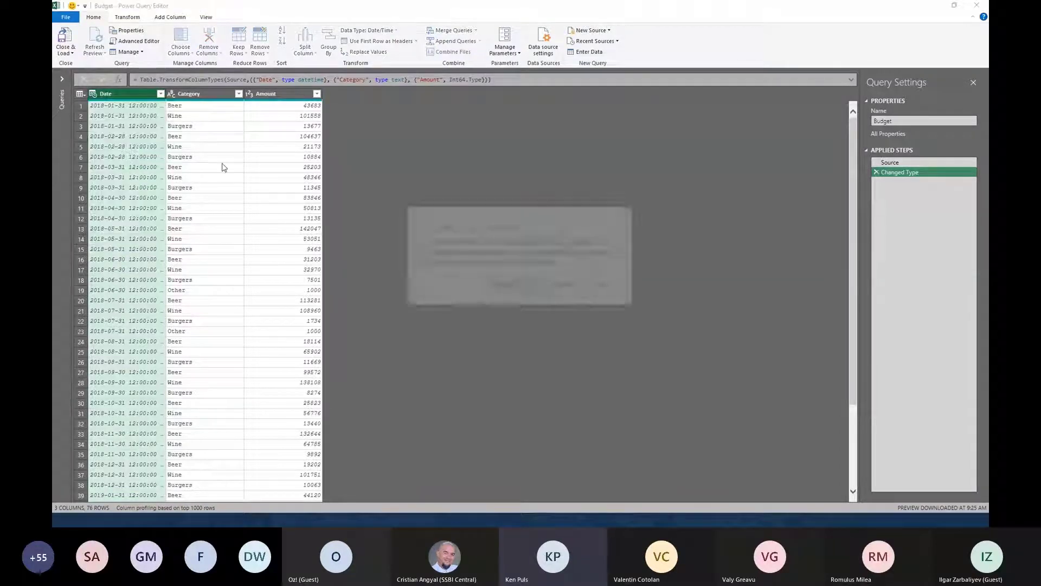
left_click(503, 287)
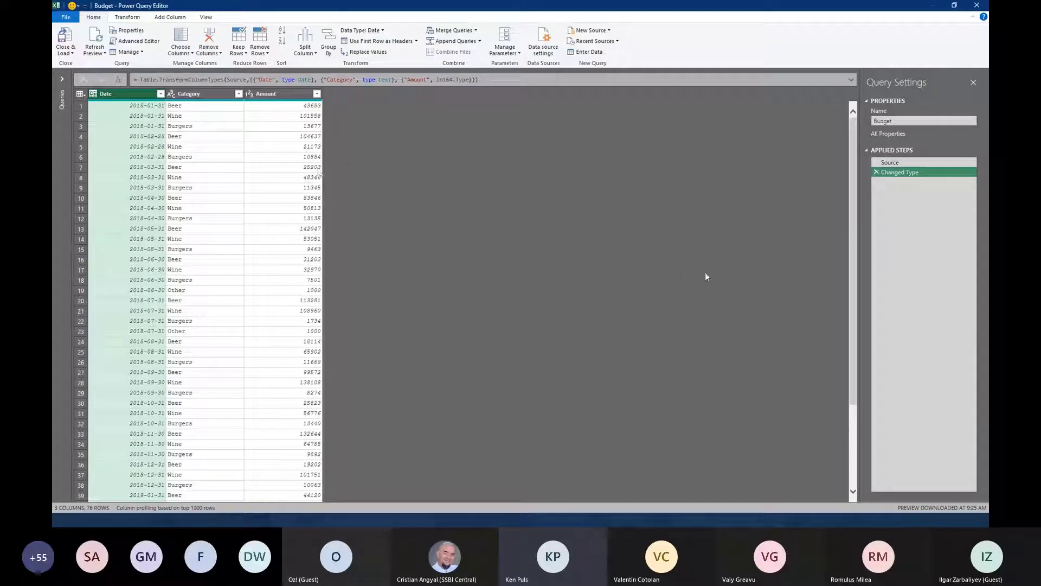
Extract the steps before Changed Type in the Budget query into a new query named Raw Data - Budget and view it
left_click_drag(891, 166, 896, 178)
right_click(895, 175)
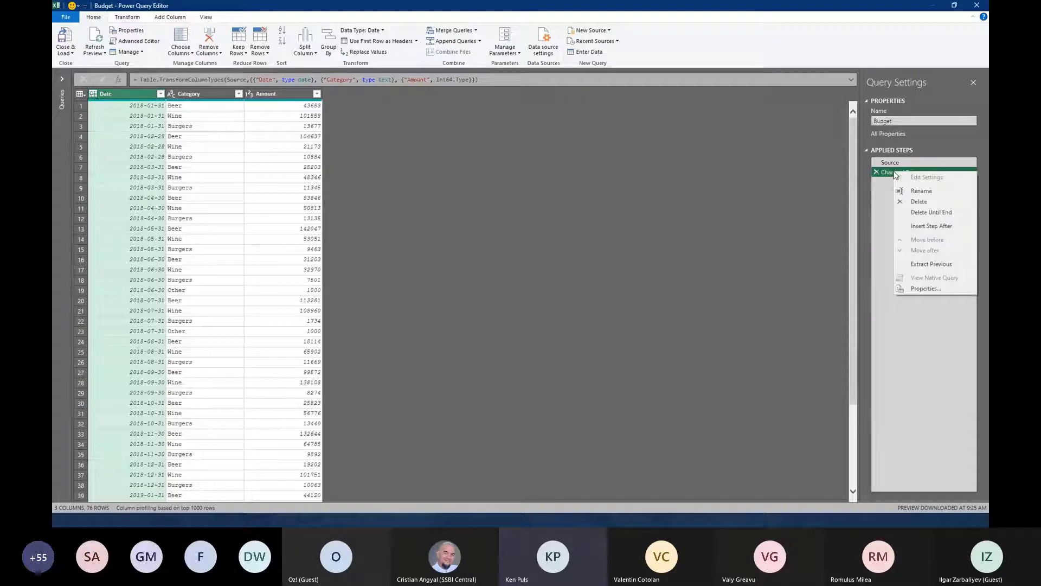
left_click(916, 266)
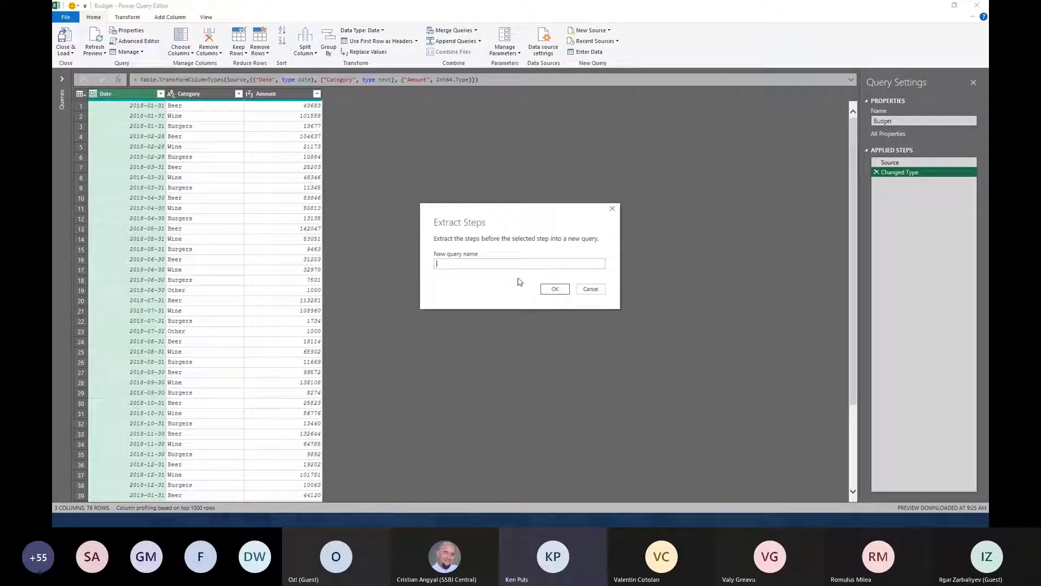
type("Raw Data - Budget")
left_click(559, 289)
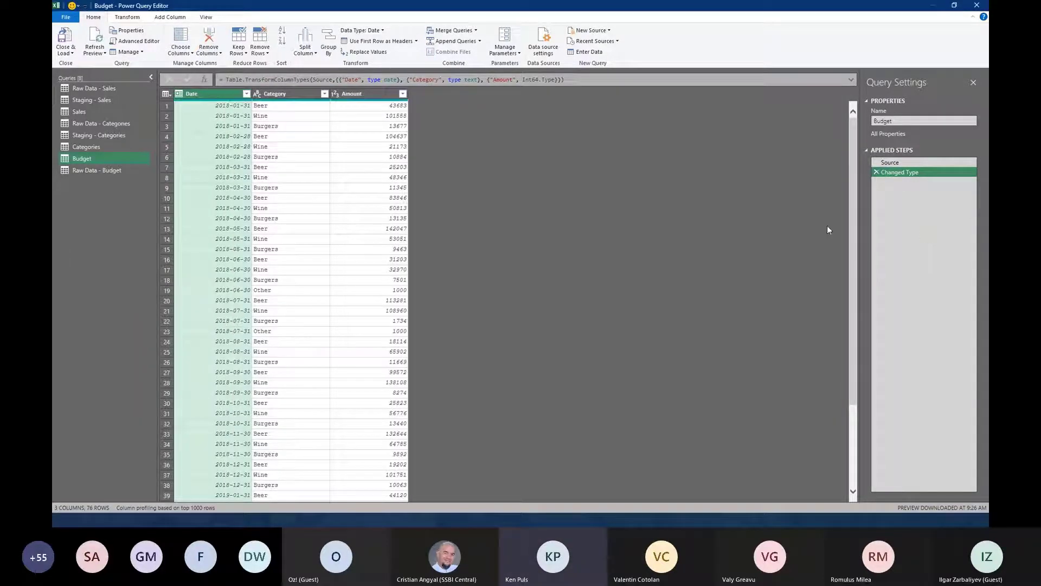
left_click(136, 170)
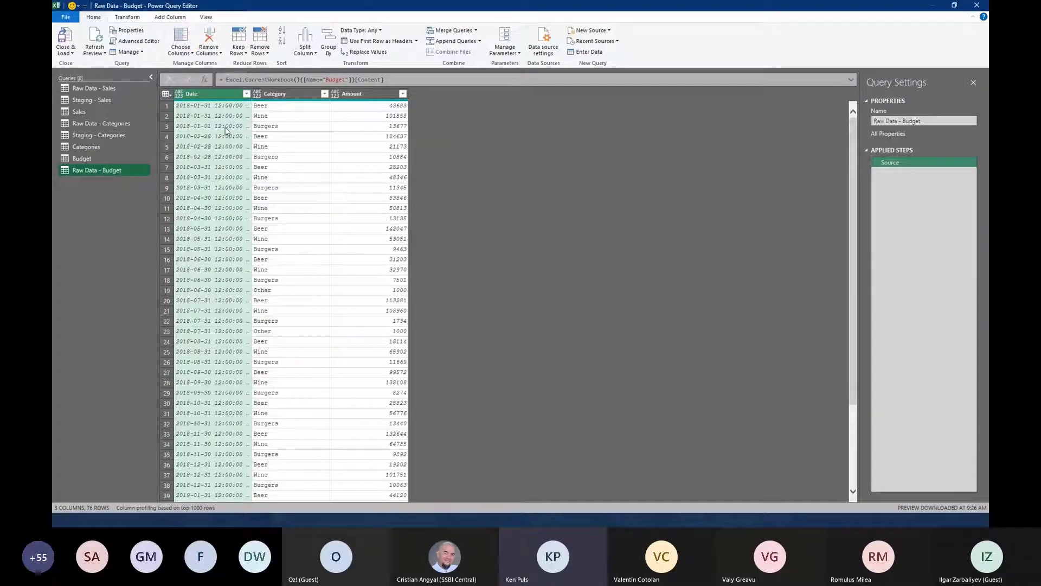
Extract the steps before Changed Type in the Budget query into a new query named Staging - Budgets
left_click(81, 158)
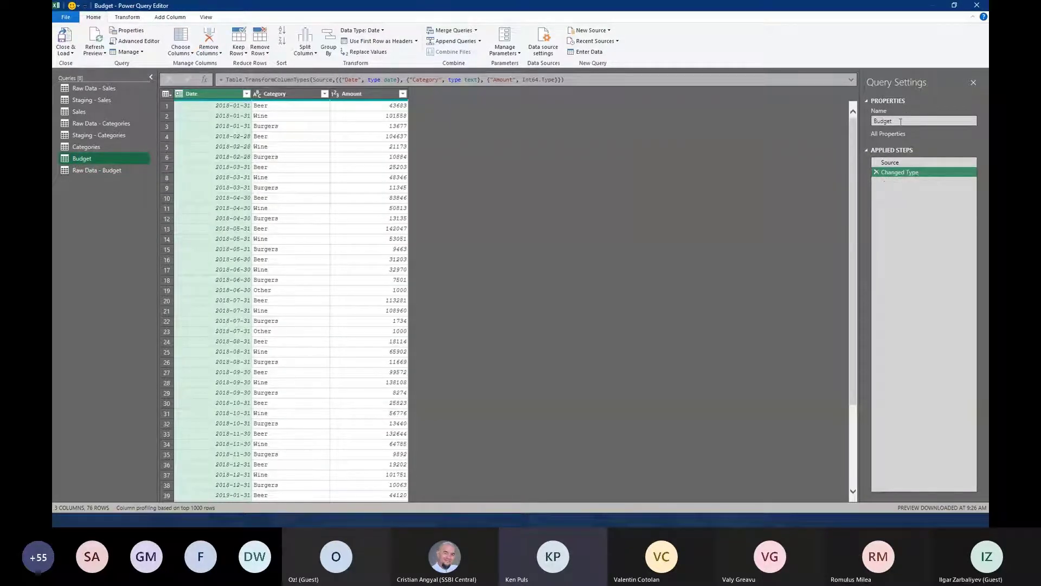
right_click(894, 177)
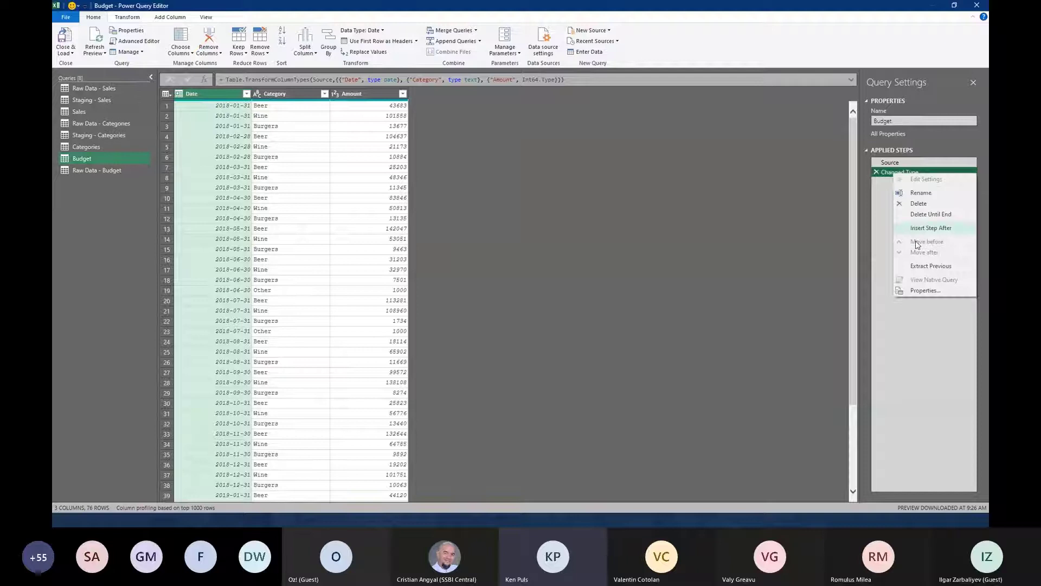
left_click(925, 269)
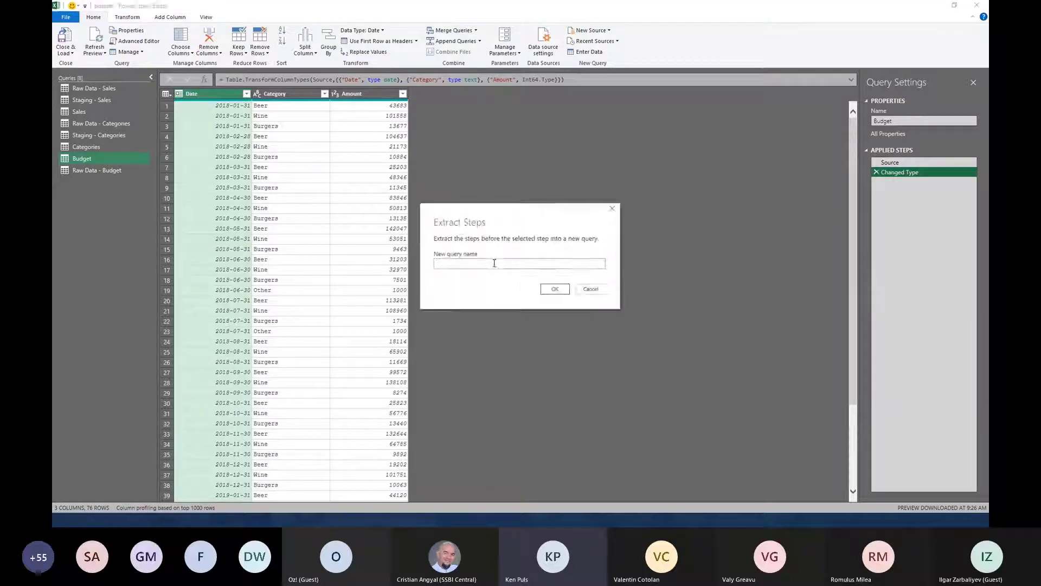
type("Staging - ")
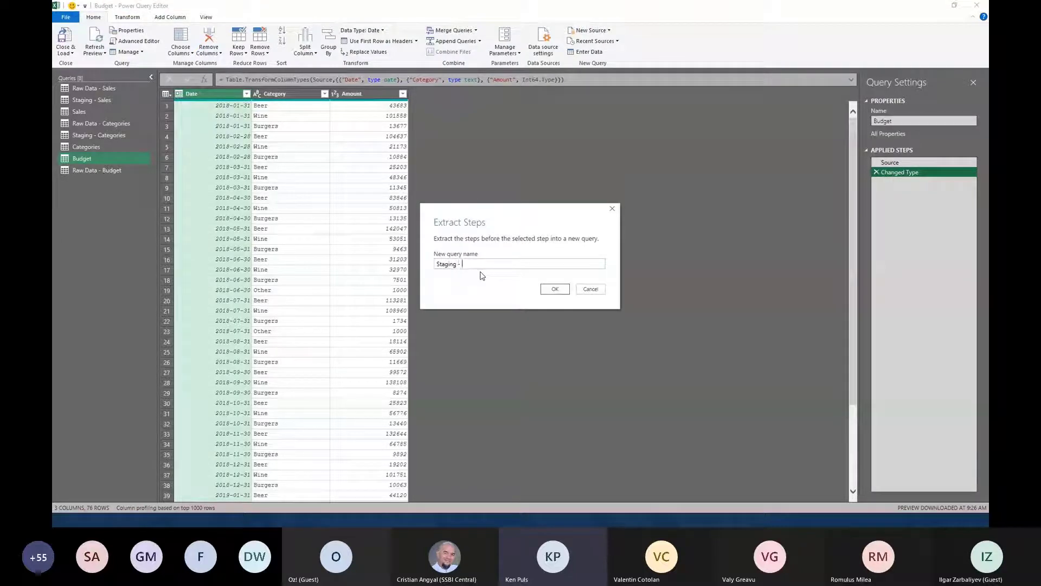
type("Budgets")
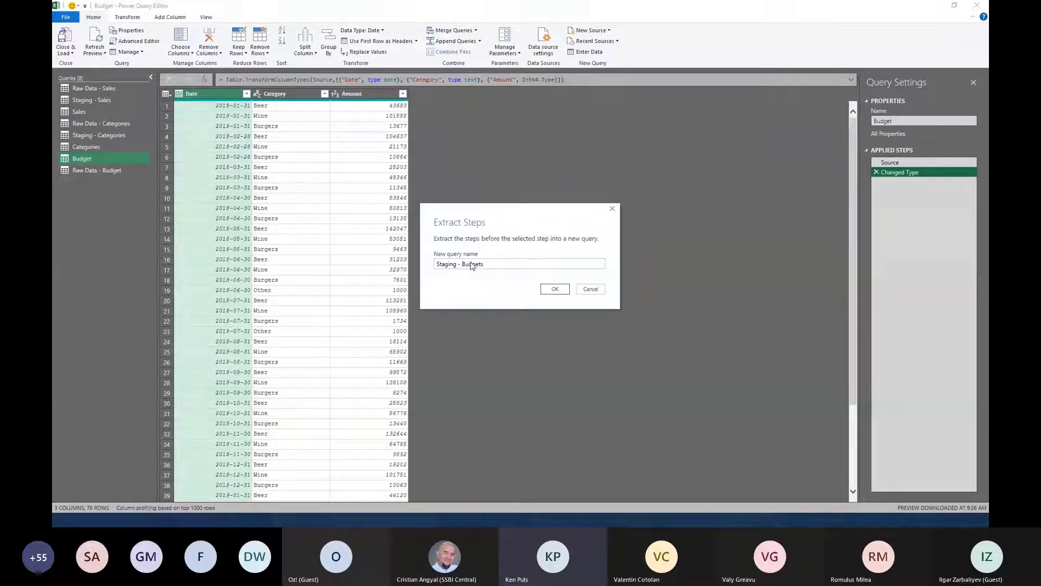
left_click(554, 288)
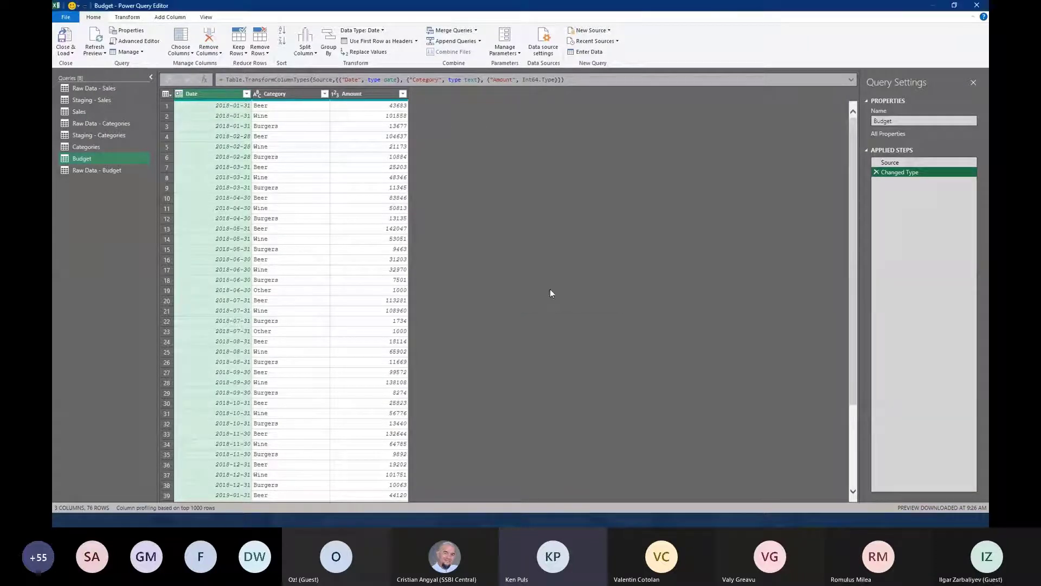
Rename the Budget query to Budgets and the Raw Data - Budget query to Raw Data - Budgets
double_click(103, 158)
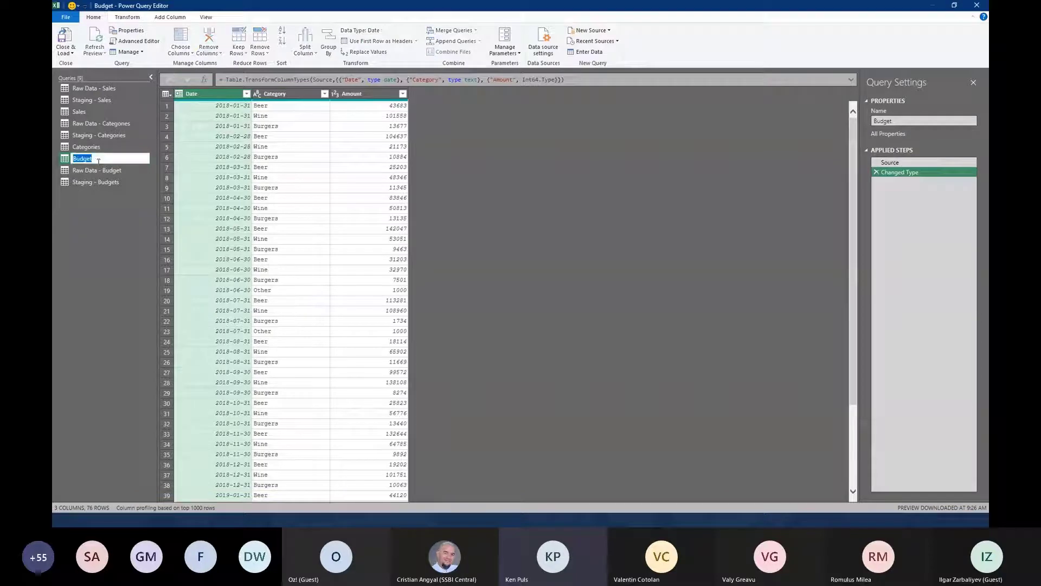
left_click(126, 170)
left_click(125, 172)
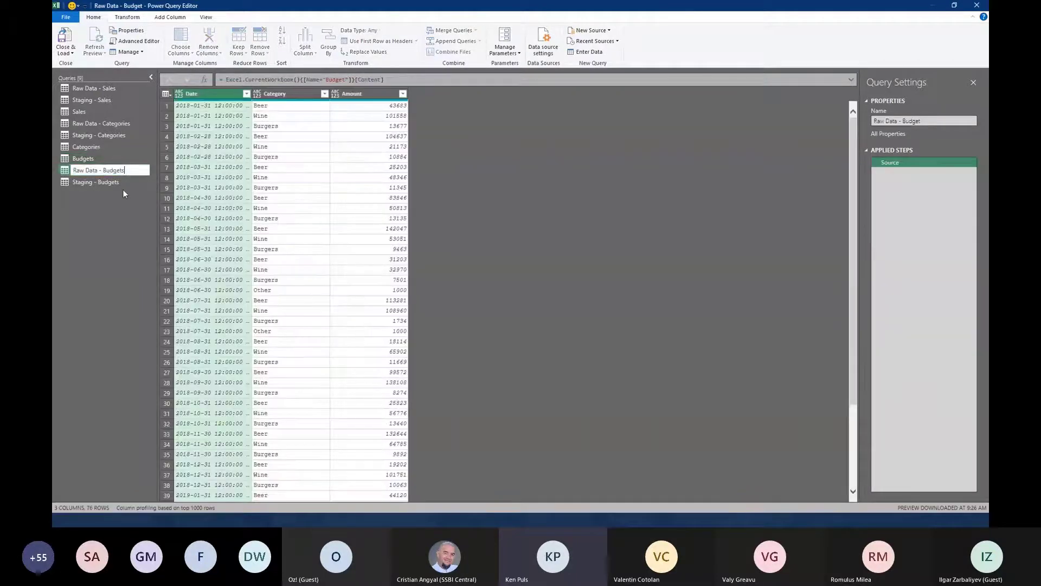
type("s")
key("Return")
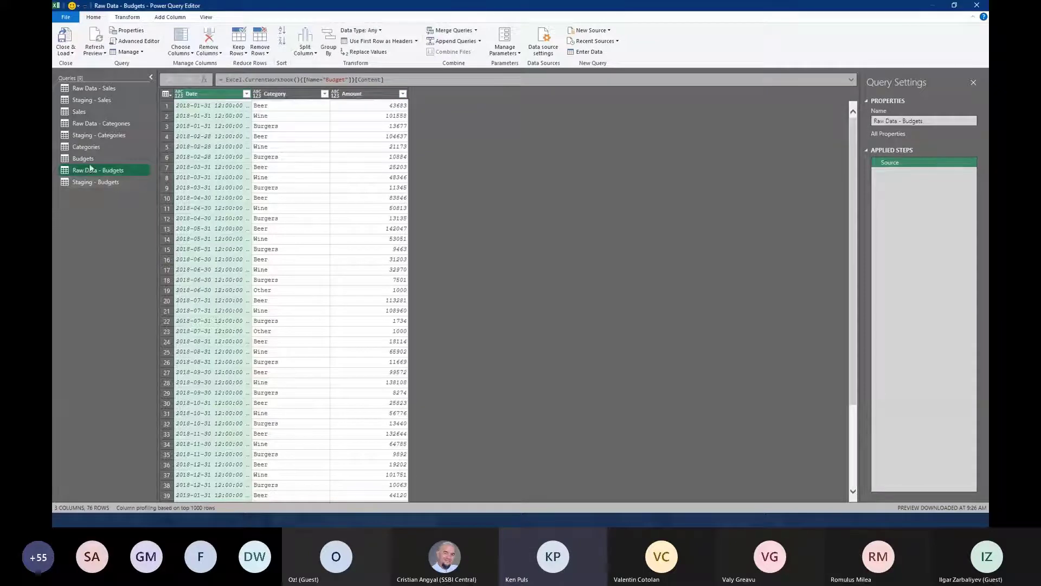
Check which query the Source step of the Budgets and Staging - Budgets queries refers to
left_click(85, 160)
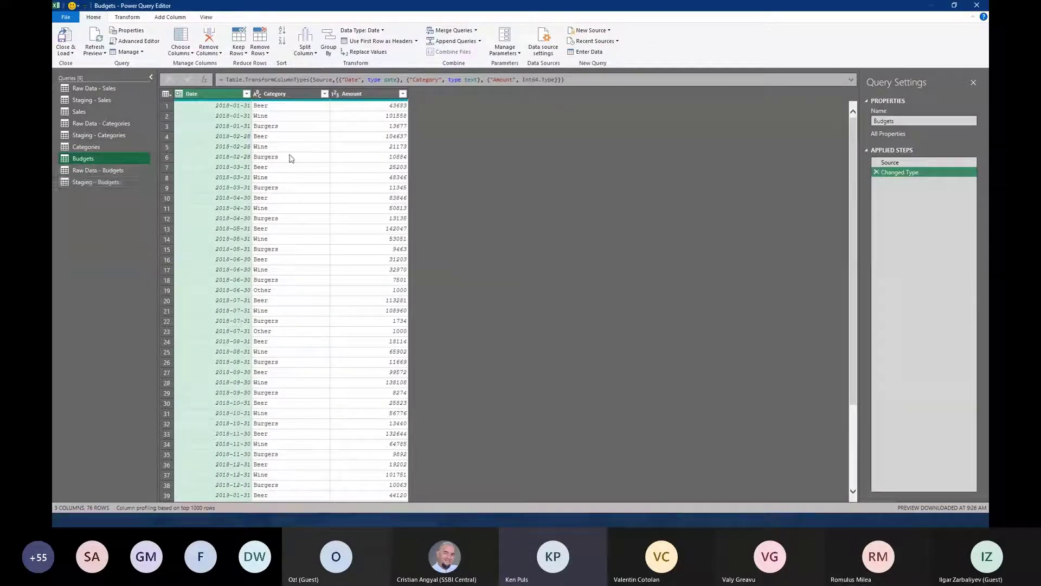
left_click(892, 163)
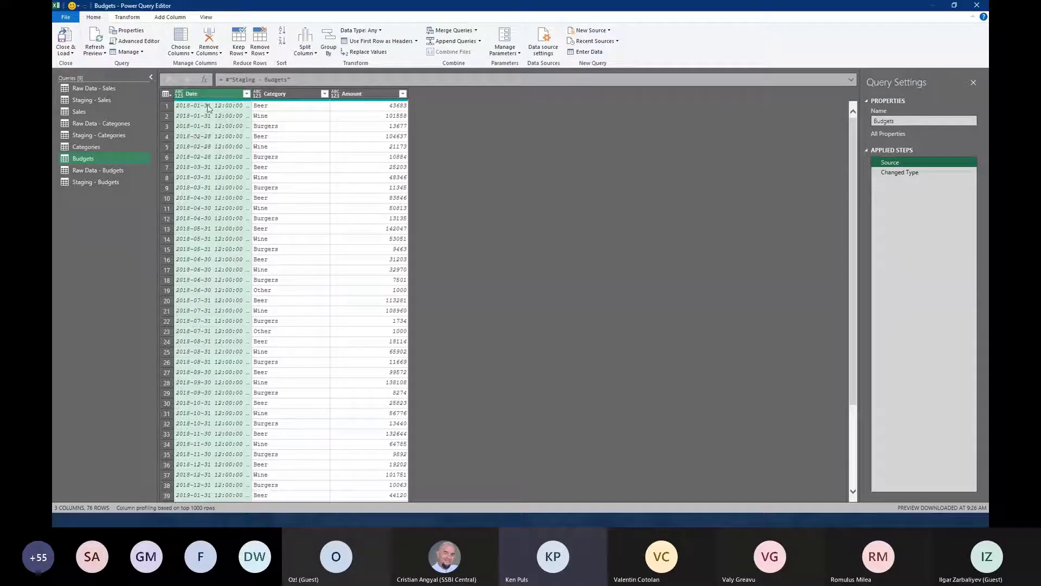
left_click(82, 183)
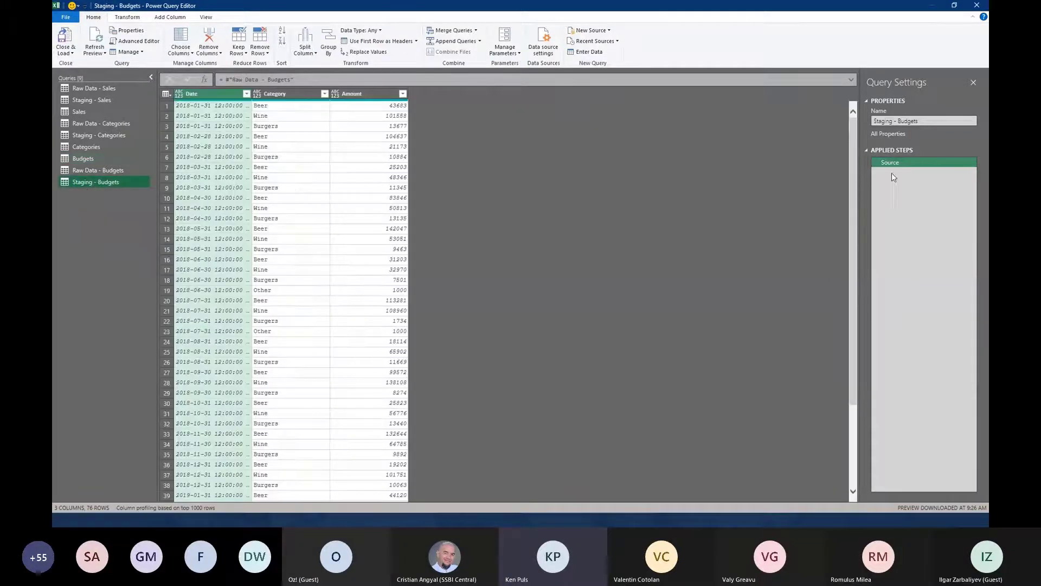
In the Raw Data - Budgets query, set Date to the Date type, Category to Text and Amount to Whole Number
left_click(98, 170)
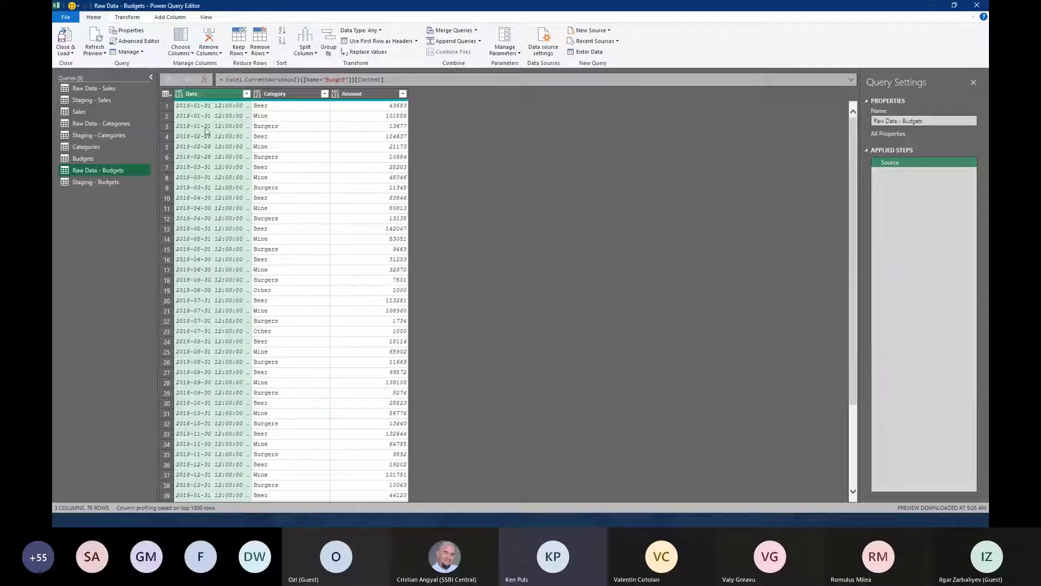
left_click(179, 96)
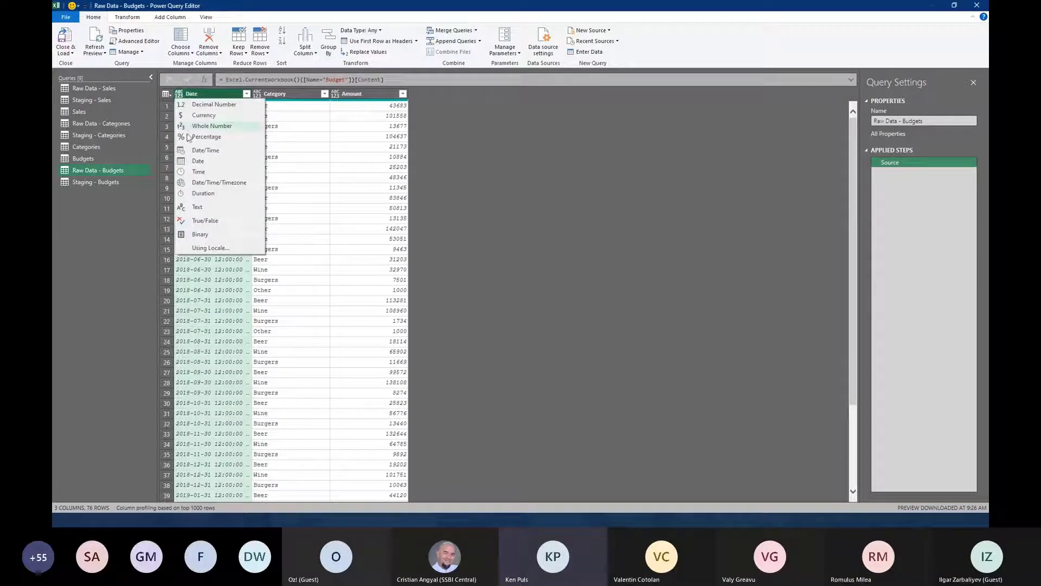
left_click(197, 162)
left_click(258, 94)
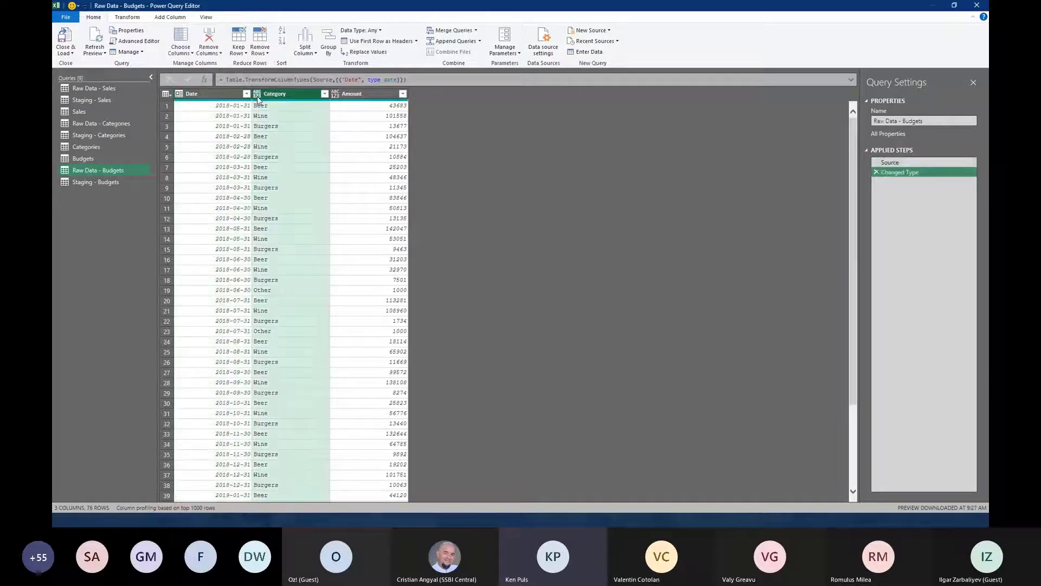
left_click(274, 207)
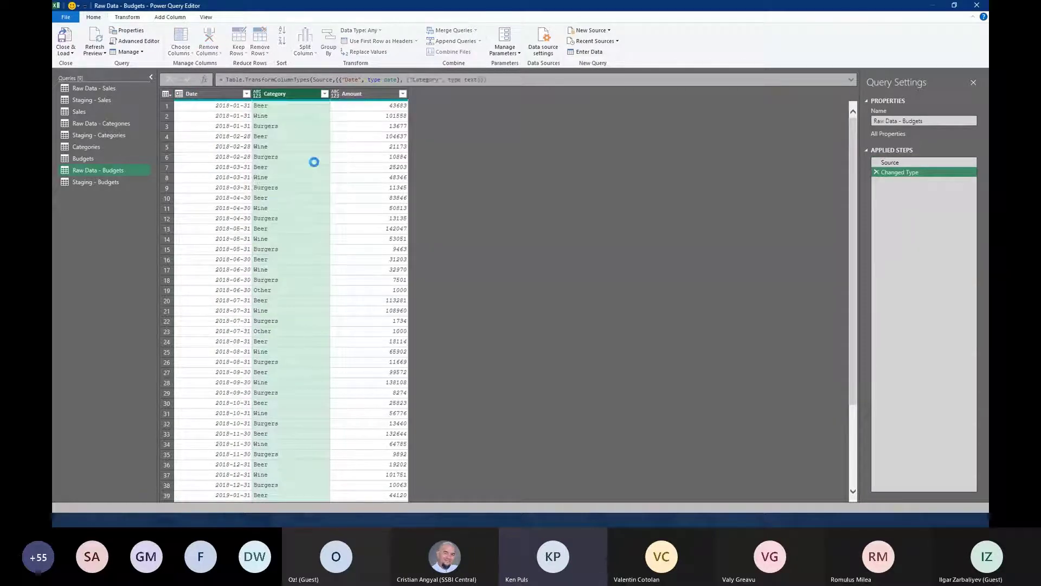
left_click(334, 94)
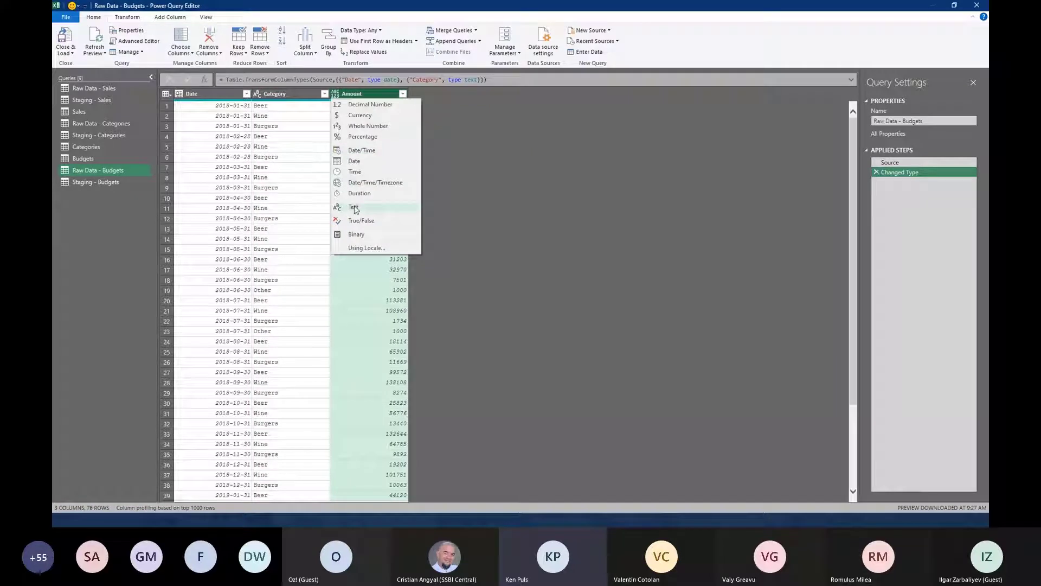
left_click(356, 126)
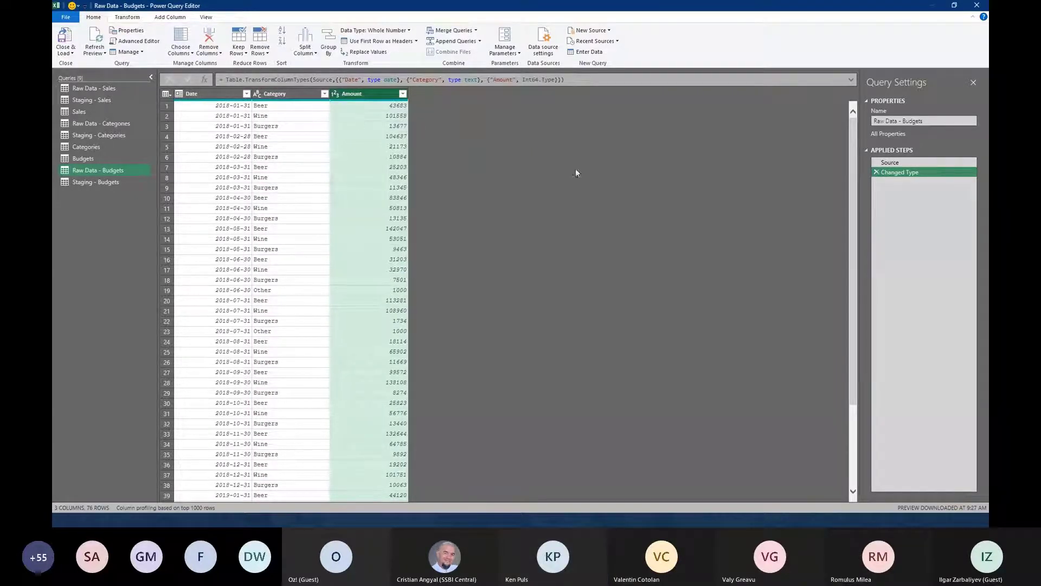
left_click(104, 184)
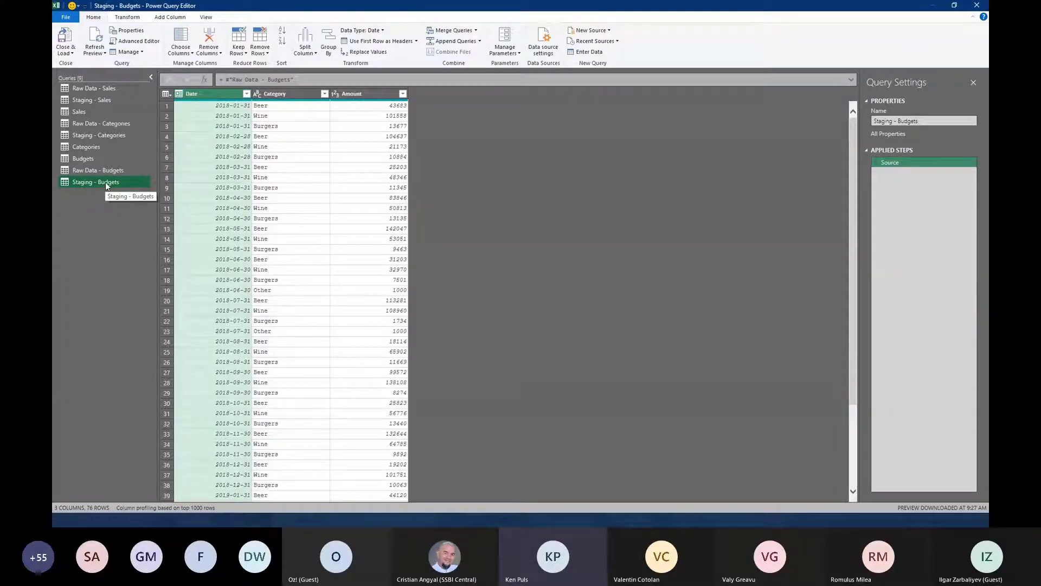
Close and load the queries, and load Budgets as connection only with its data added to the Data Model
left_click(65, 41)
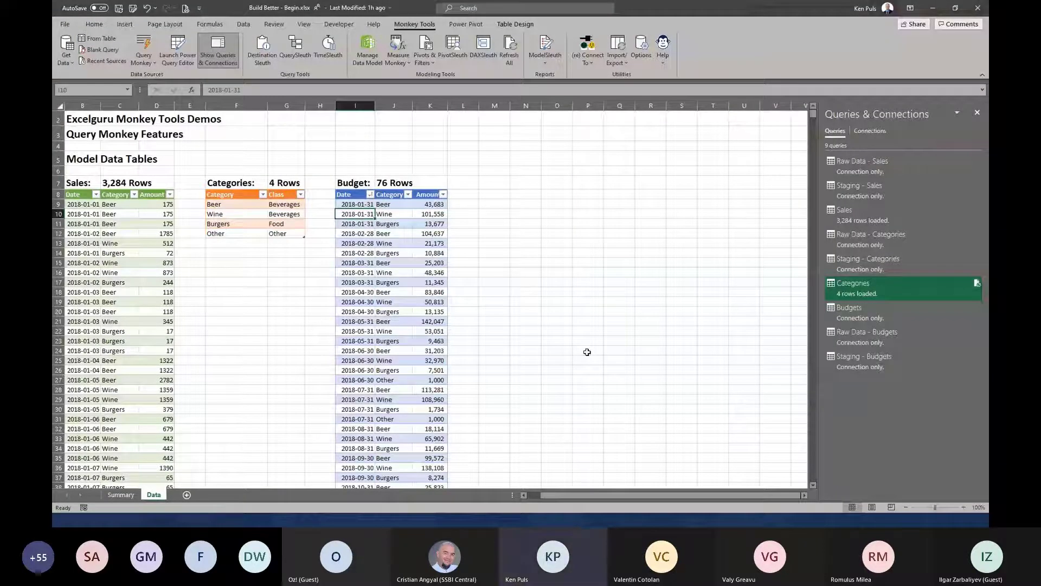
right_click(867, 318)
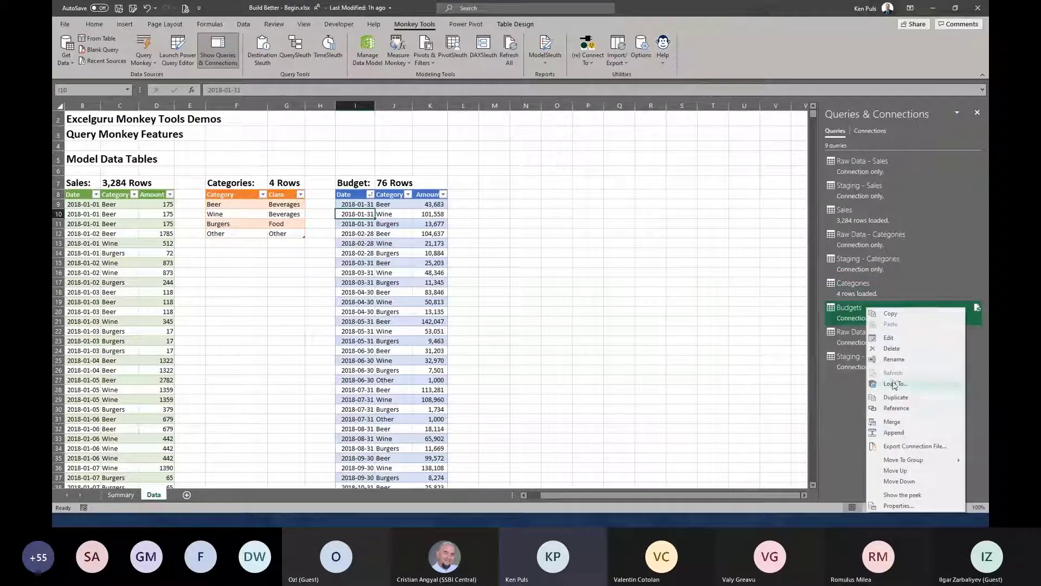
left_click(895, 384)
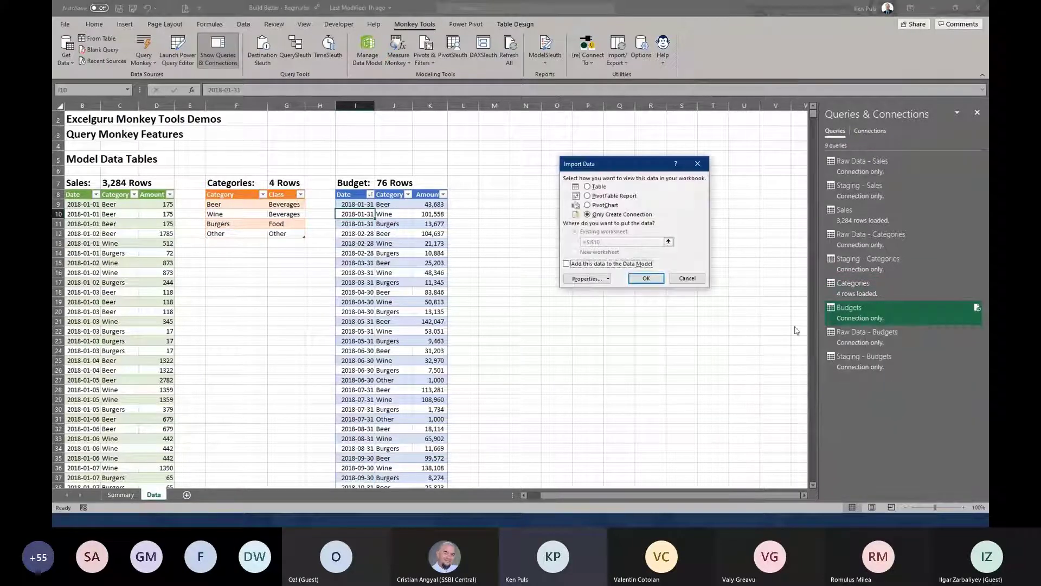
left_click(646, 279)
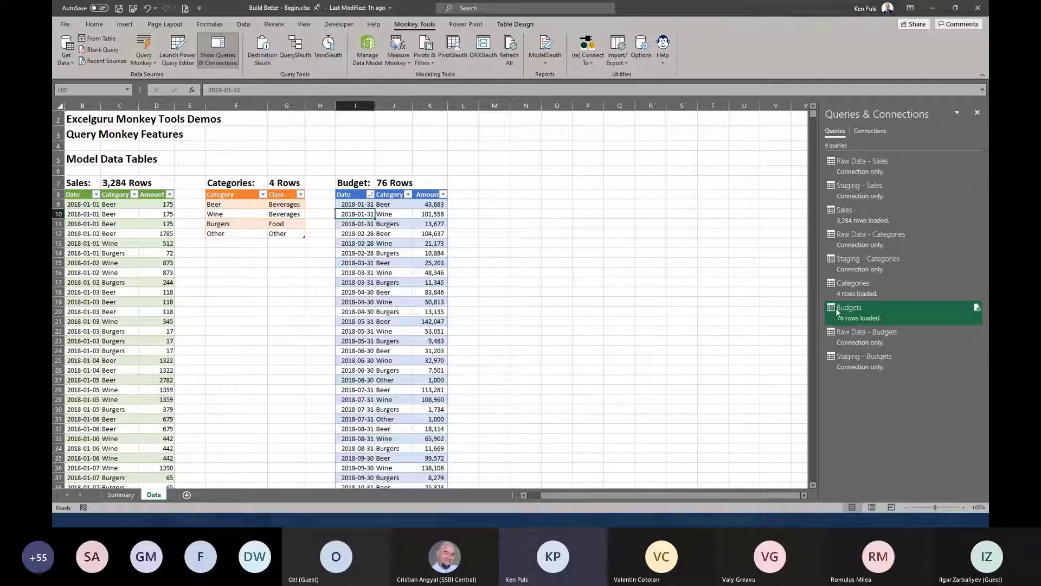
Open the data model and look through the Sales, Categories and Budgets tables
mouse_move(847, 237)
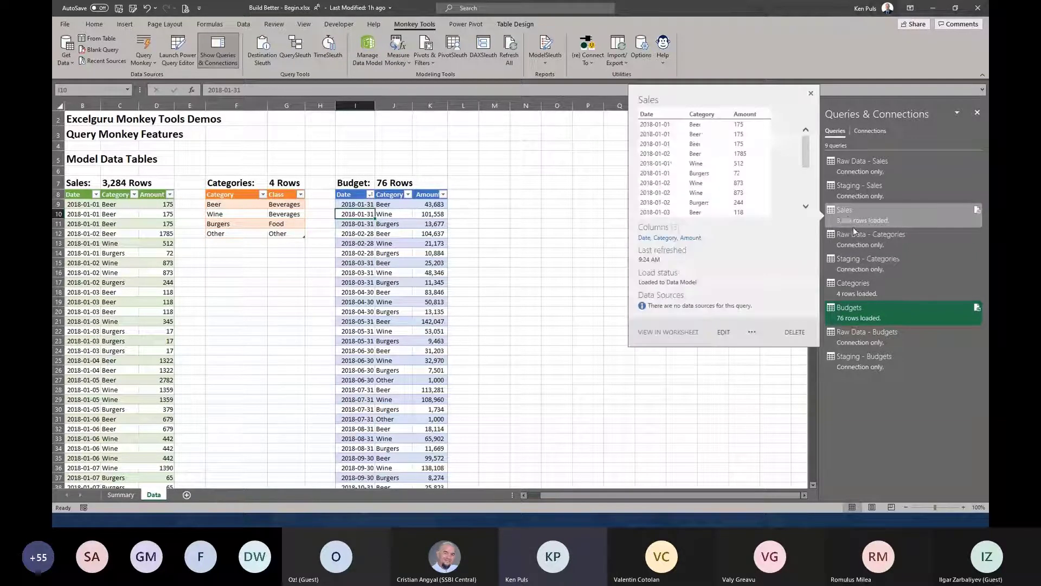
mouse_move(857, 294)
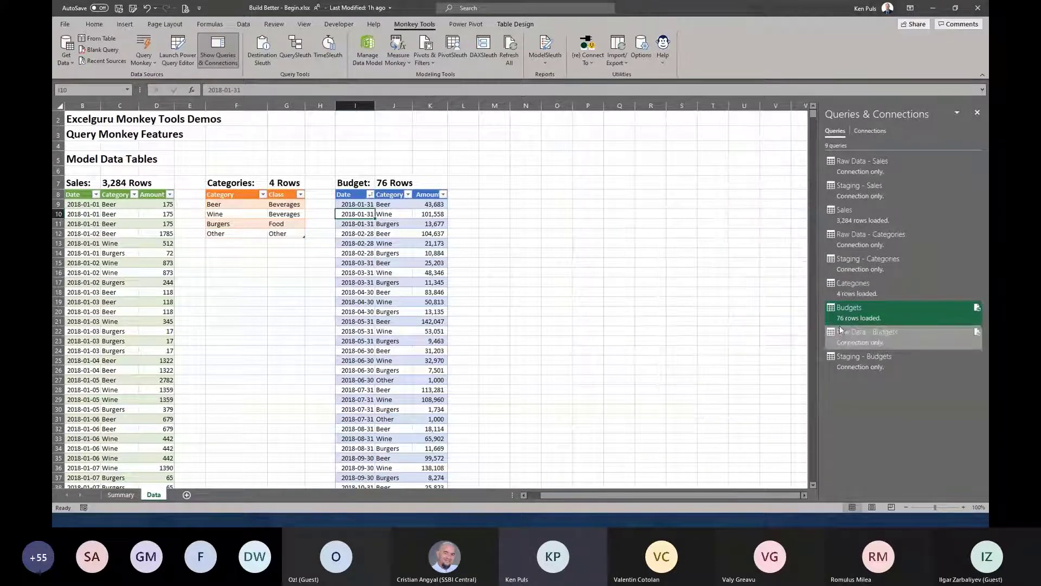
left_click(372, 61)
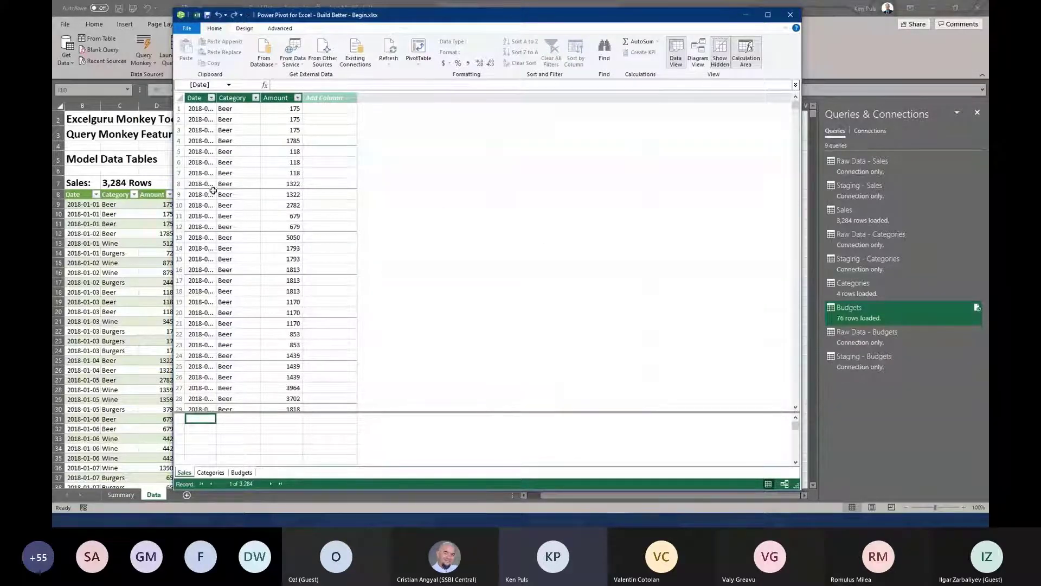
left_click(209, 473)
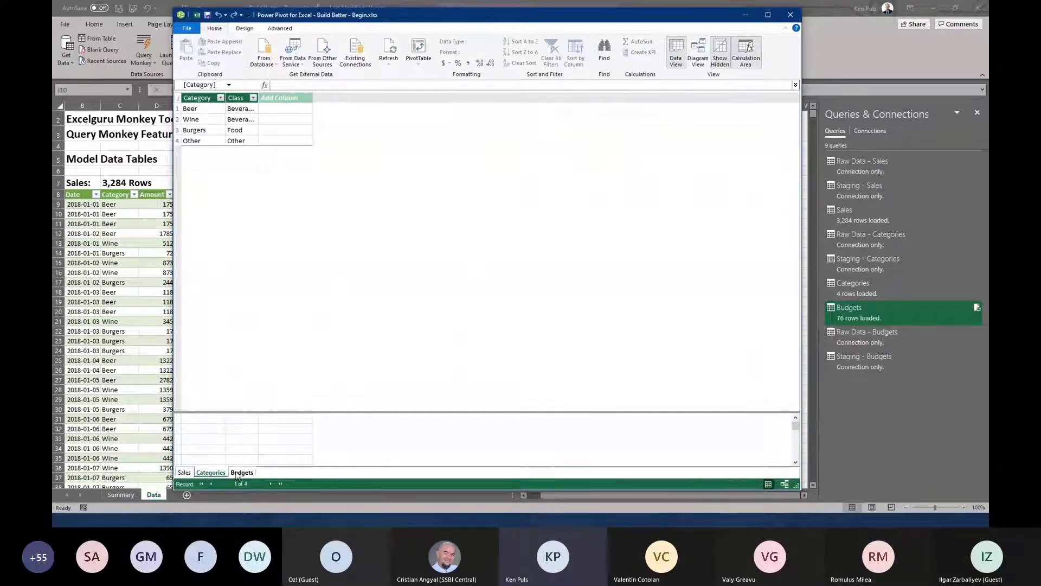
left_click(241, 472)
left_click(185, 473)
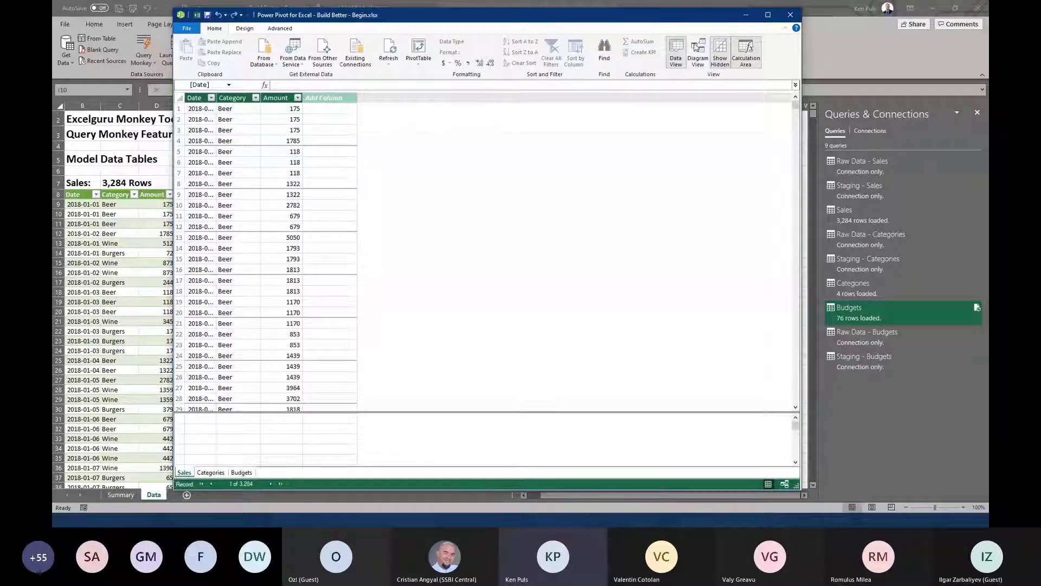
Show the model as a diagram and arrange Categories on the left, with Budgets above Sales beside it
left_click(699, 51)
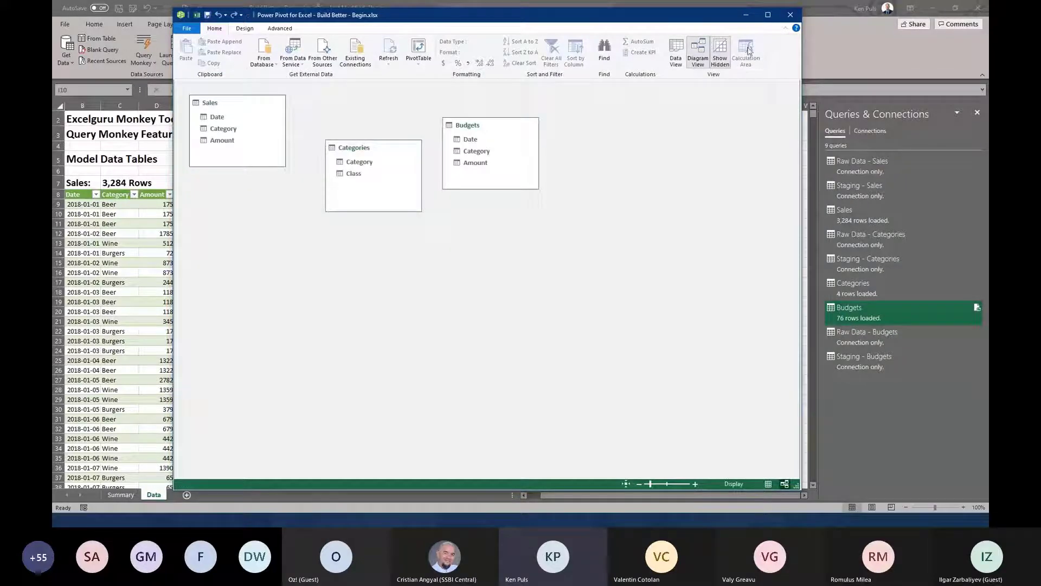
left_click(348, 151)
left_click_drag(348, 151, 211, 180)
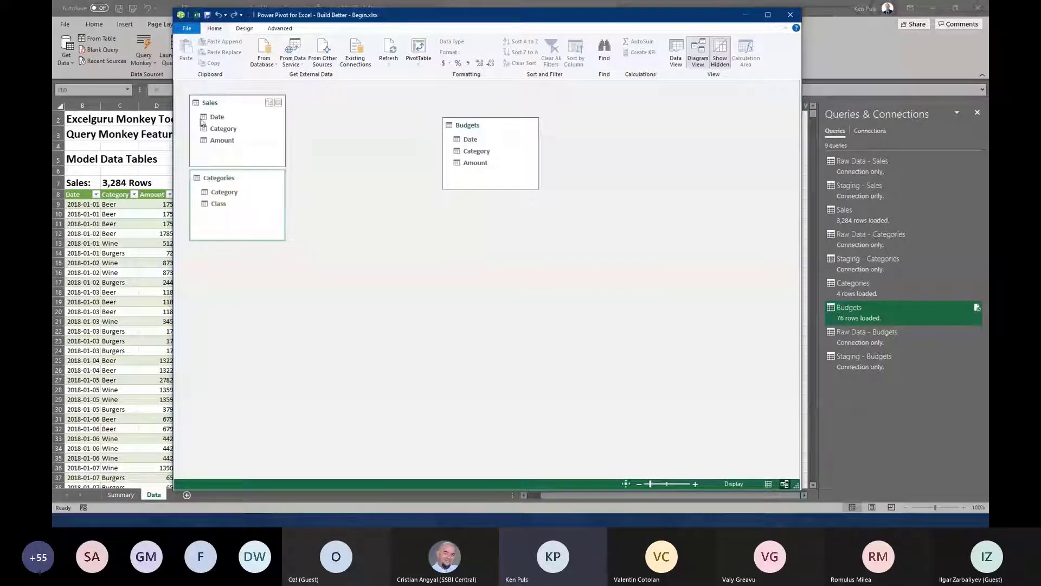
left_click_drag(215, 100, 346, 218)
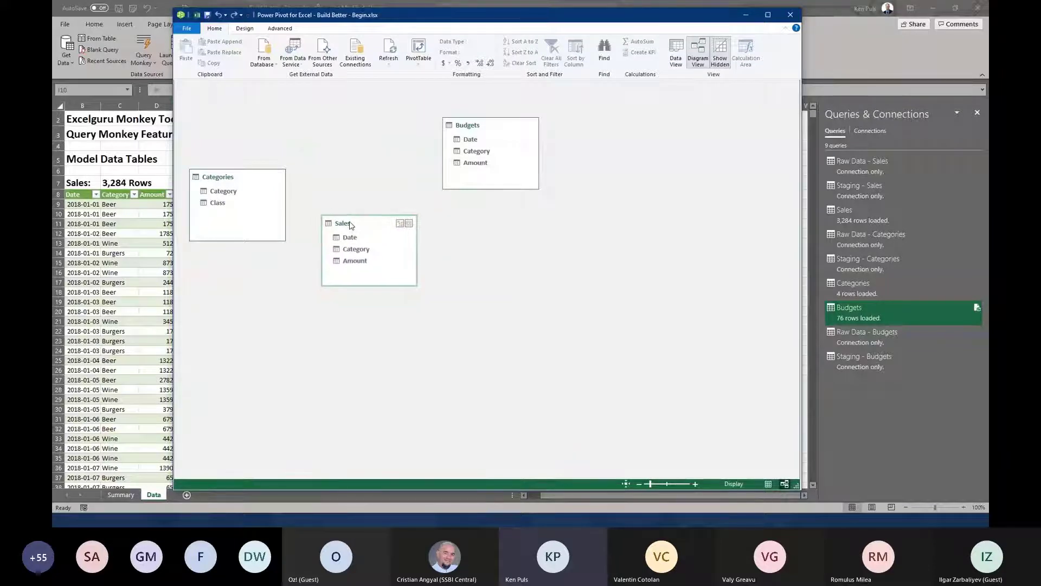
left_click_drag(476, 127, 361, 109)
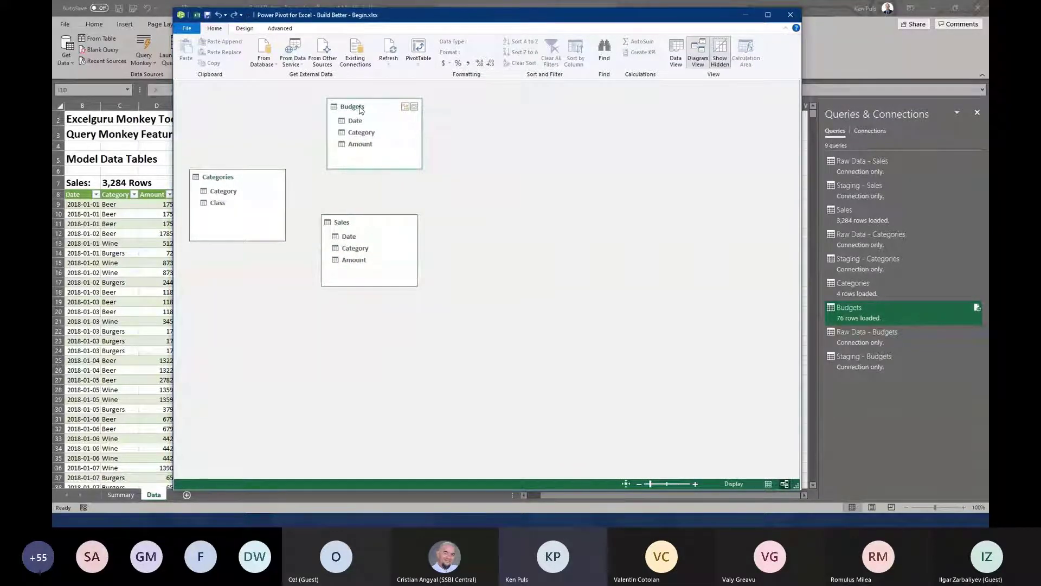
Relate Categories to Budgets and Sales on Category, and hide the Category column of Budgets and Sales from client tools
left_click_drag(212, 196, 359, 133)
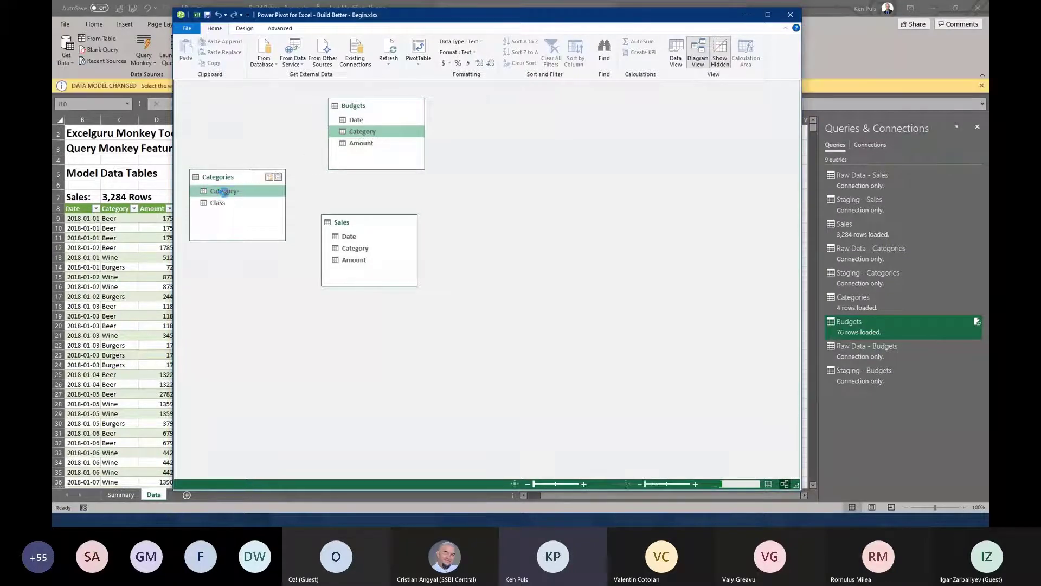
left_click_drag(228, 191, 337, 251)
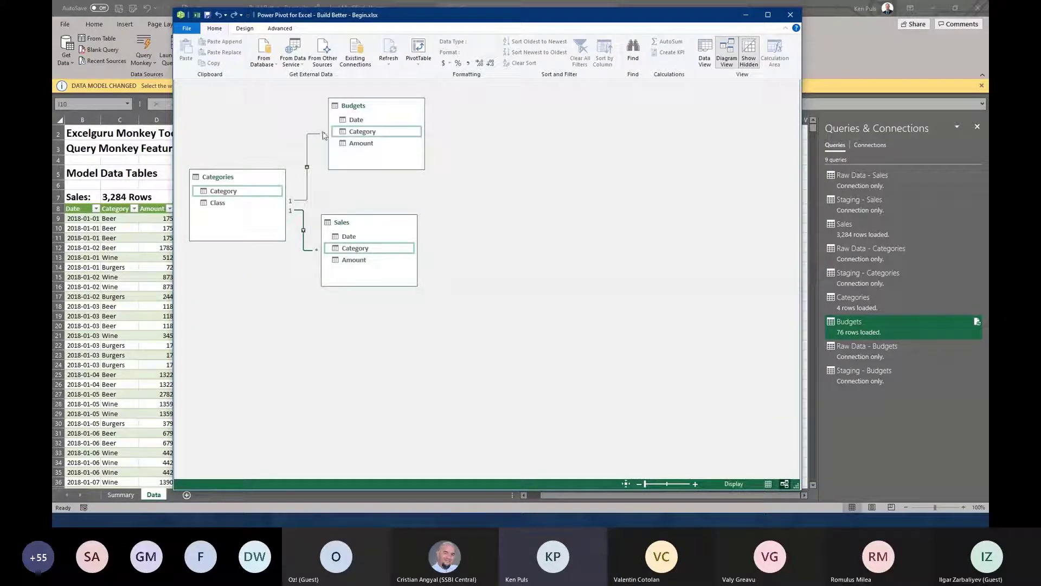
right_click(356, 131)
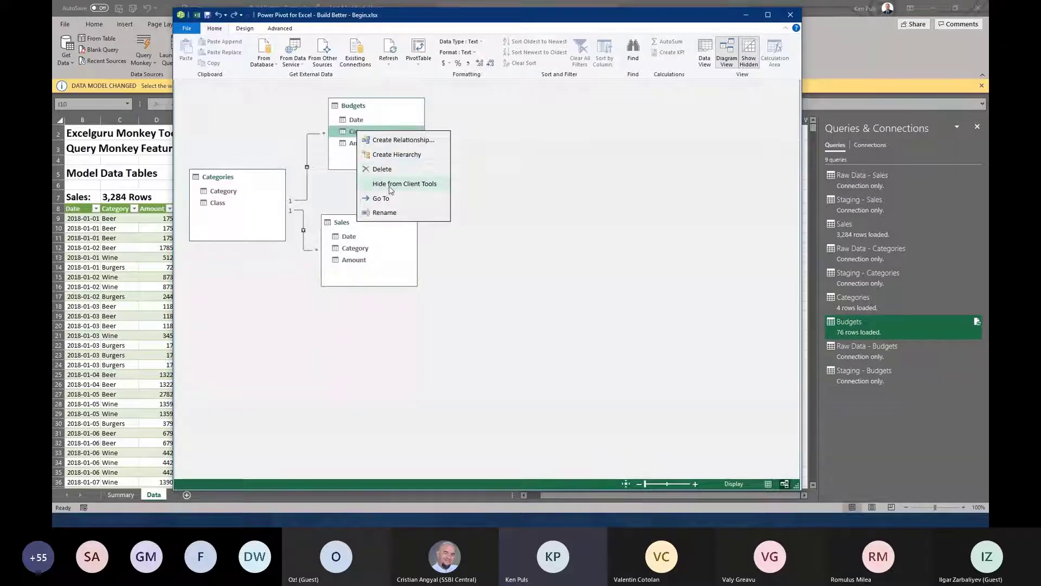
left_click(390, 184)
right_click(358, 251)
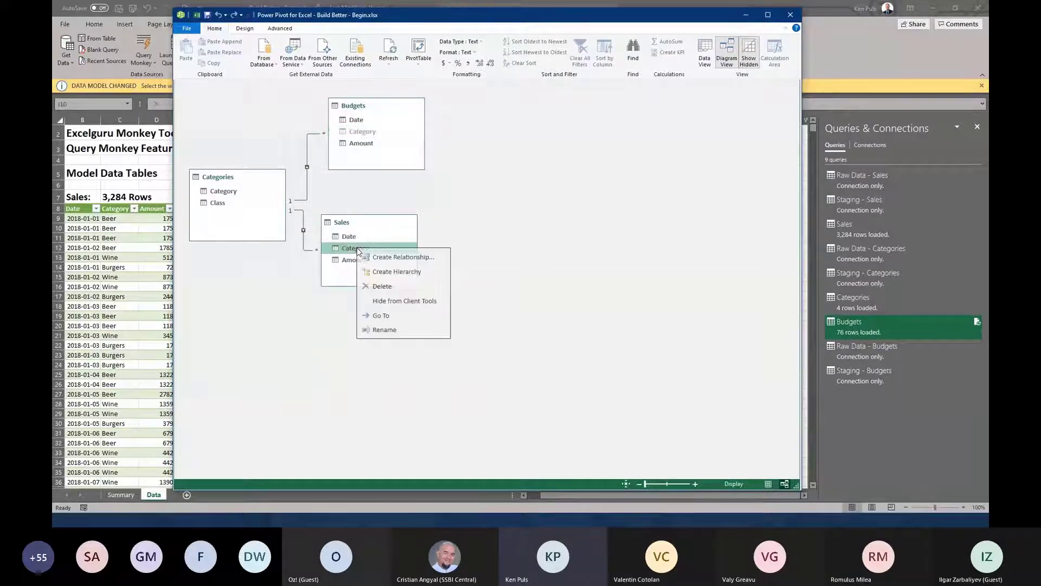
left_click(390, 303)
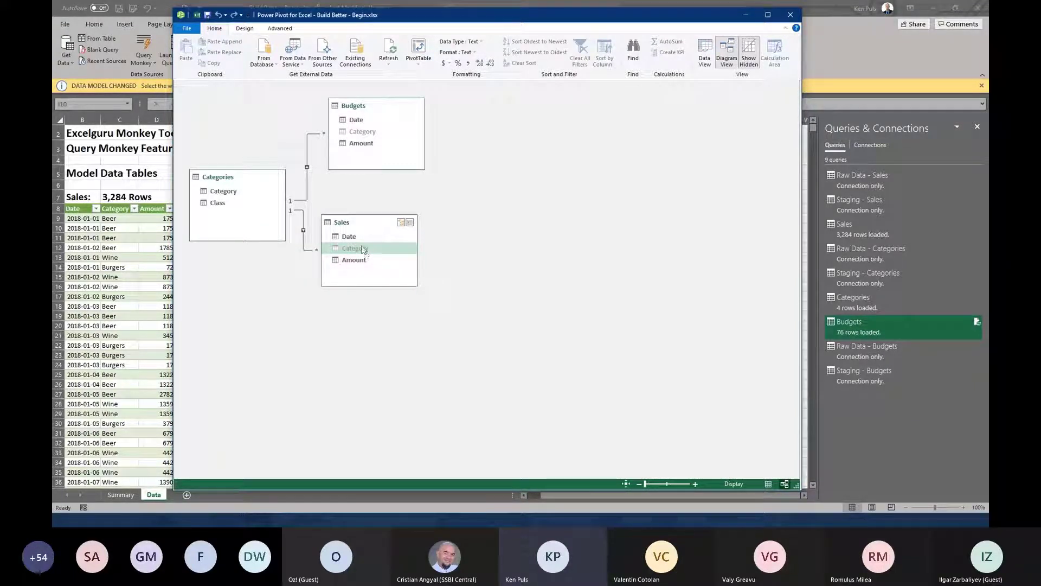
Review the remaining requirements on the Summary sheet, and reopen the data model from the Data sheet
left_click(744, 16)
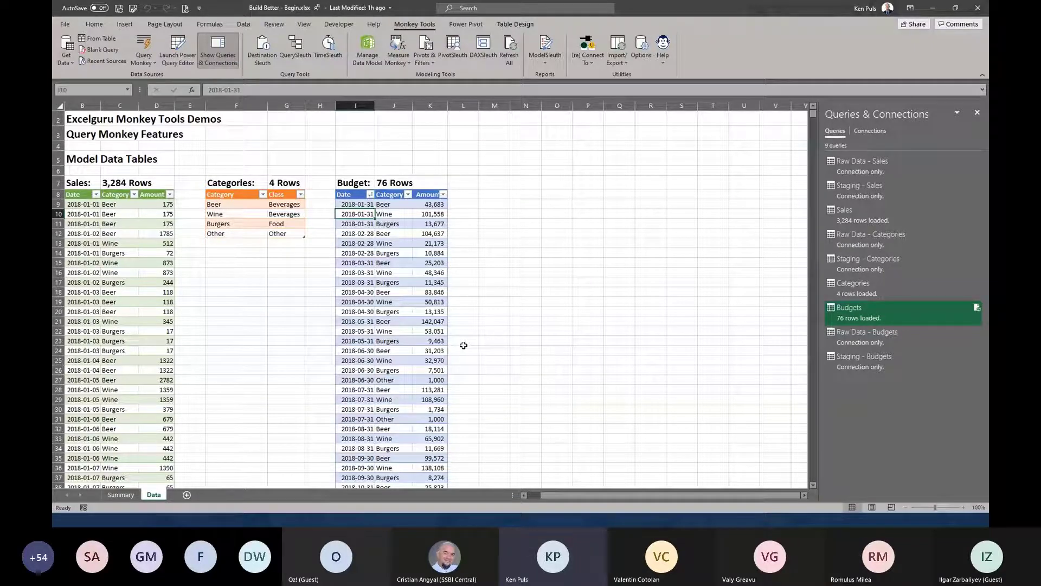
left_click(120, 495)
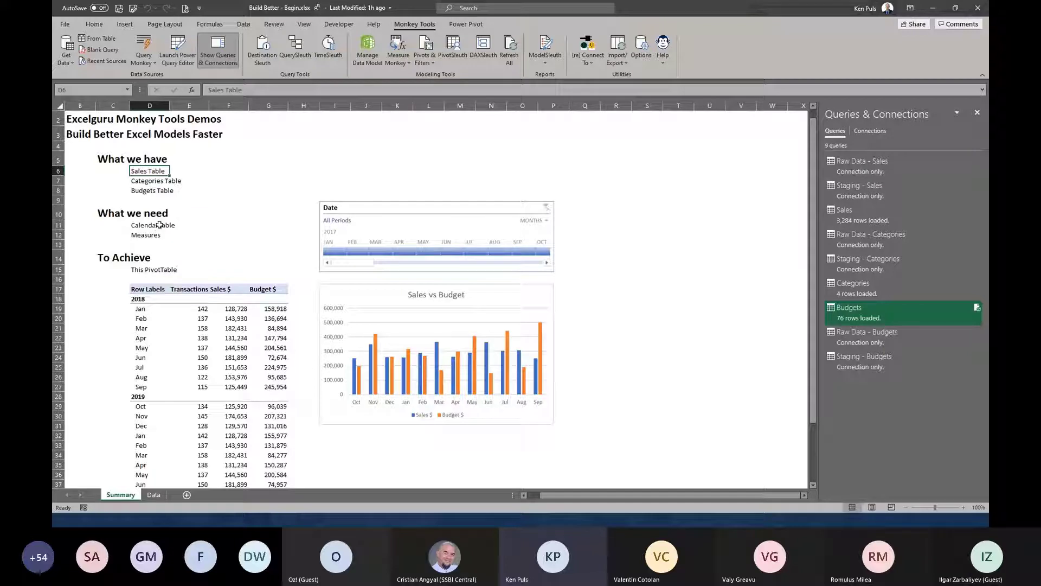
left_click(156, 495)
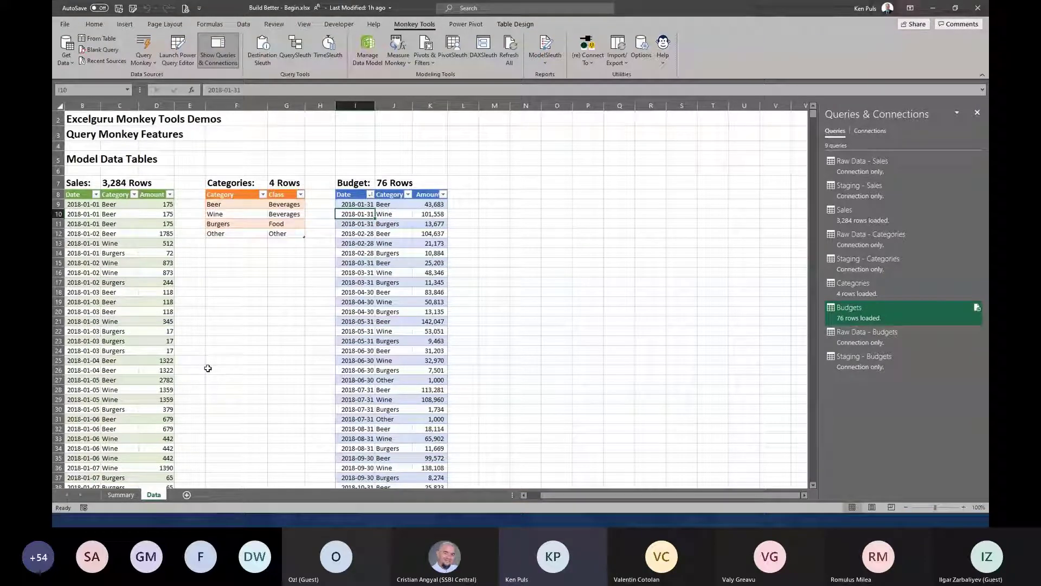
left_click(364, 63)
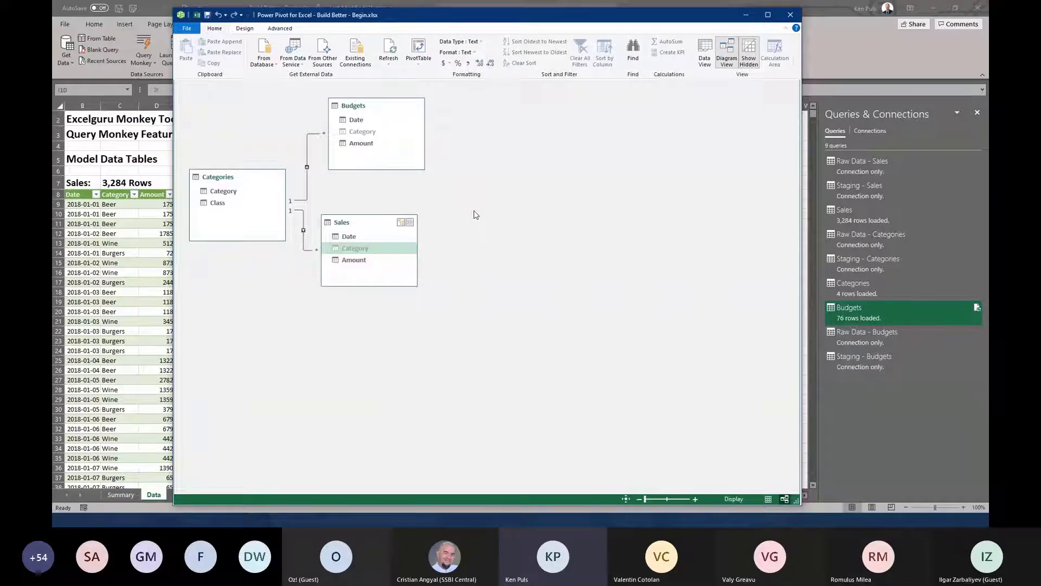
Create a new query referencing Staging - Sales and remove all of its columns except Date
left_click(746, 15)
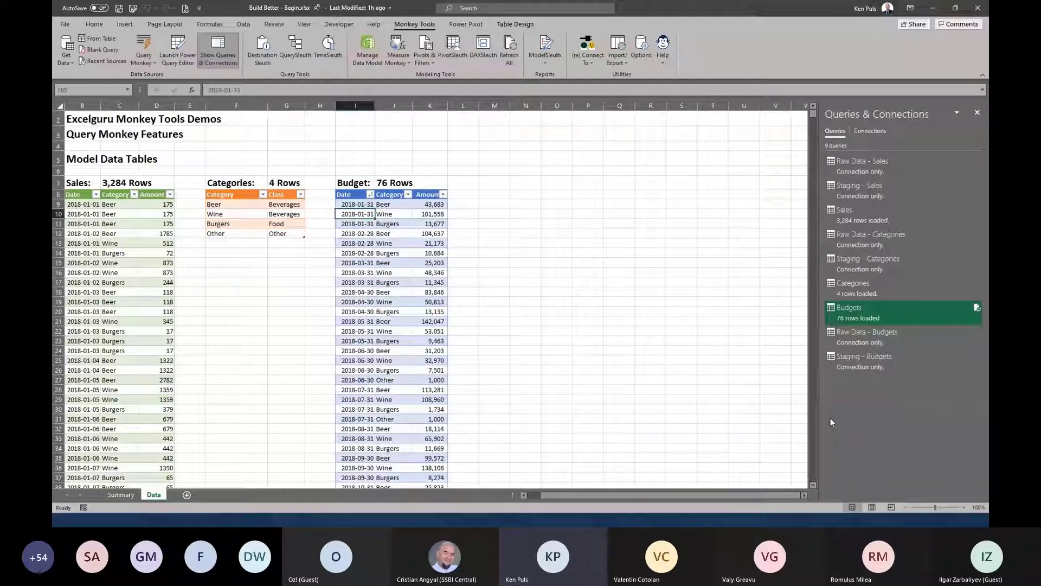
mouse_move(874, 373)
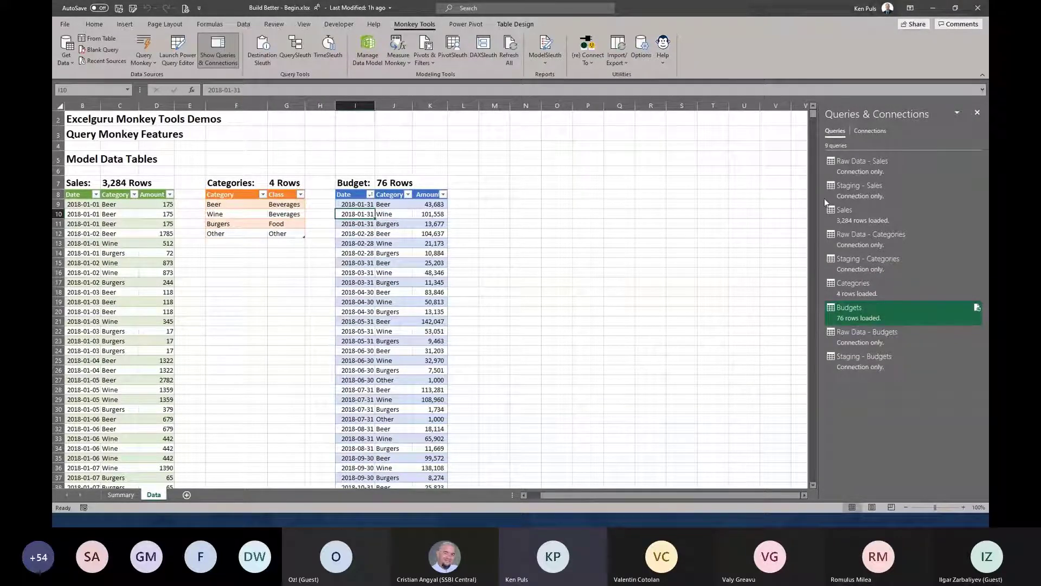
mouse_move(870, 187)
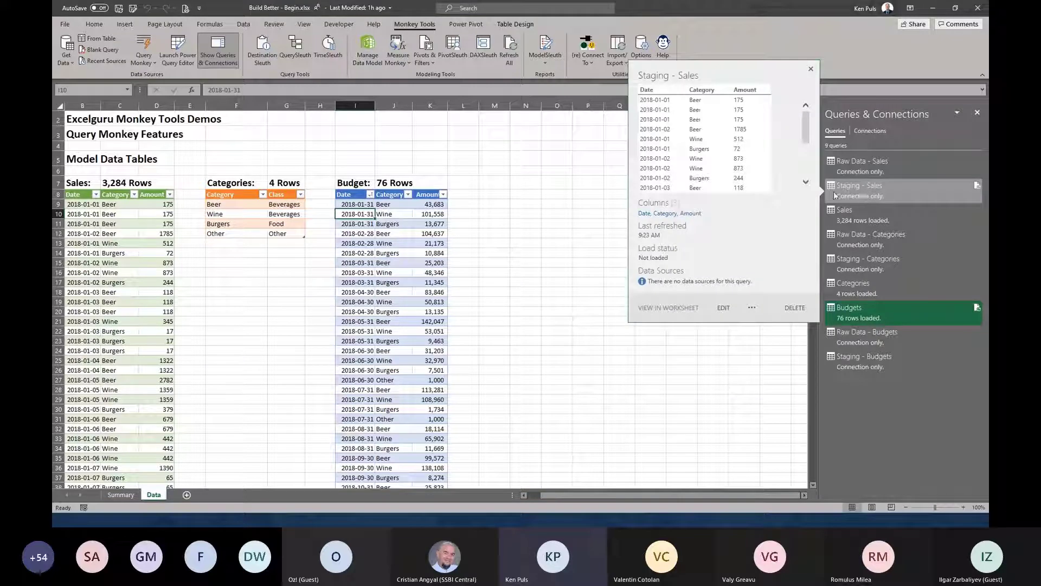
right_click(850, 197)
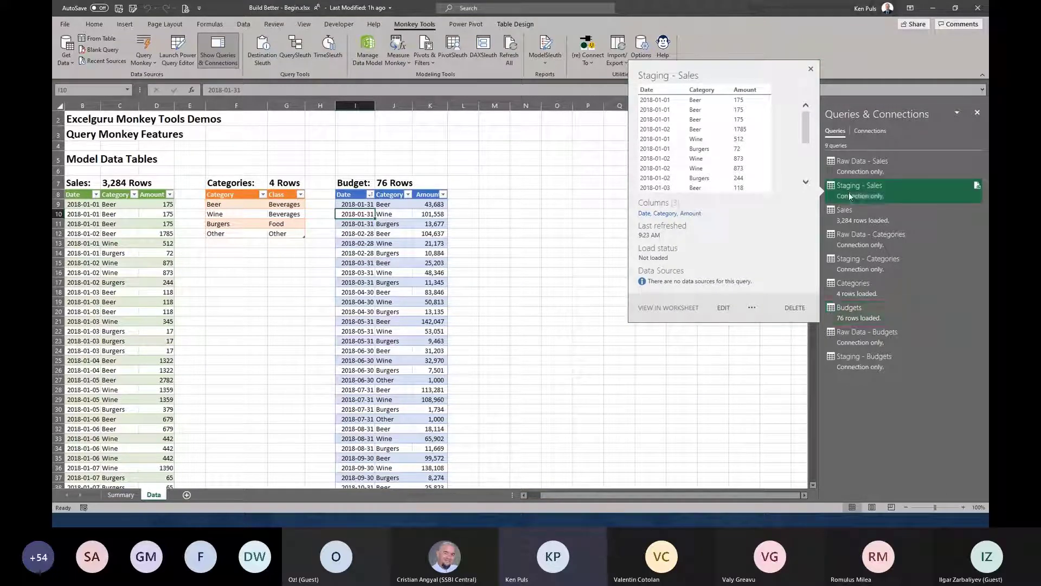
left_click(879, 294)
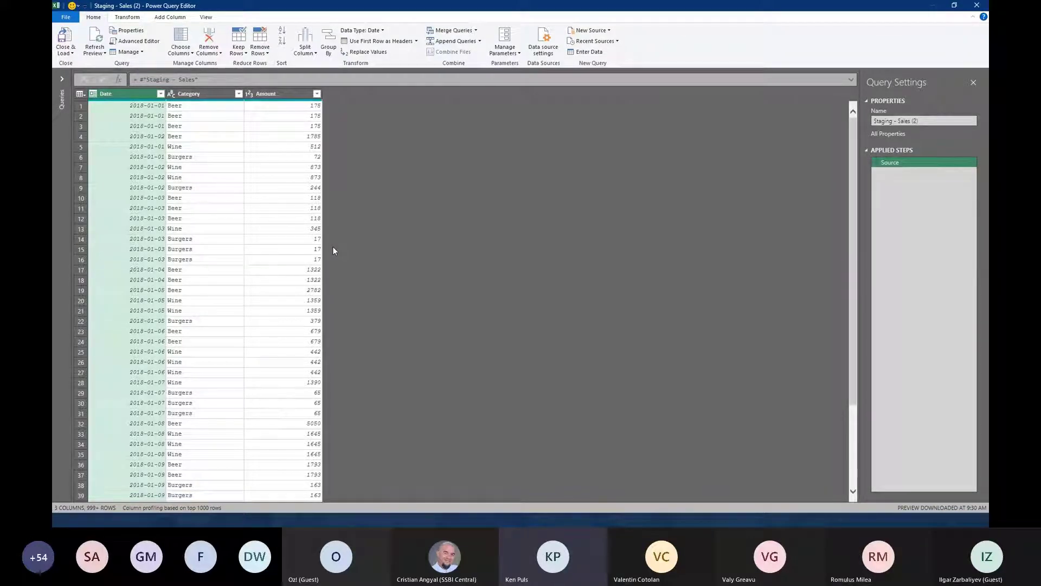
right_click(128, 95)
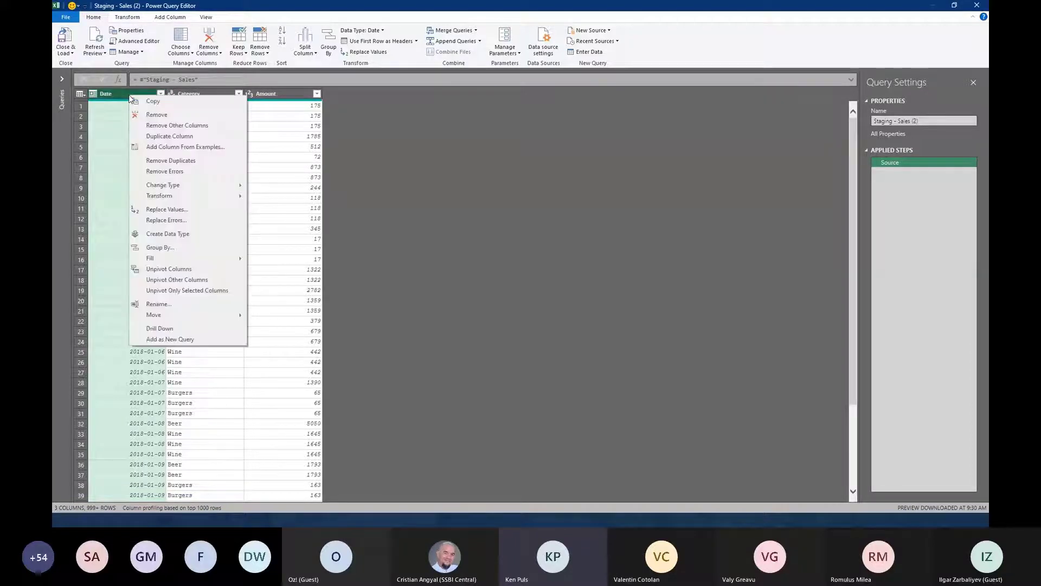
left_click(160, 126)
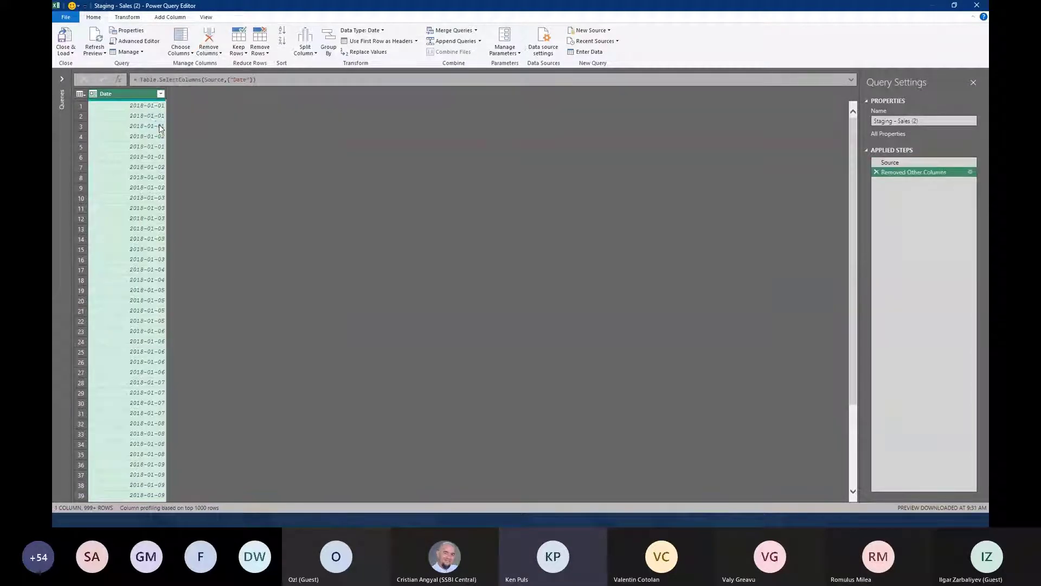
Compare the Sales and Staging - Sales queries, and rename the new Staging - Sales (2) query as StartDate
left_click(61, 81)
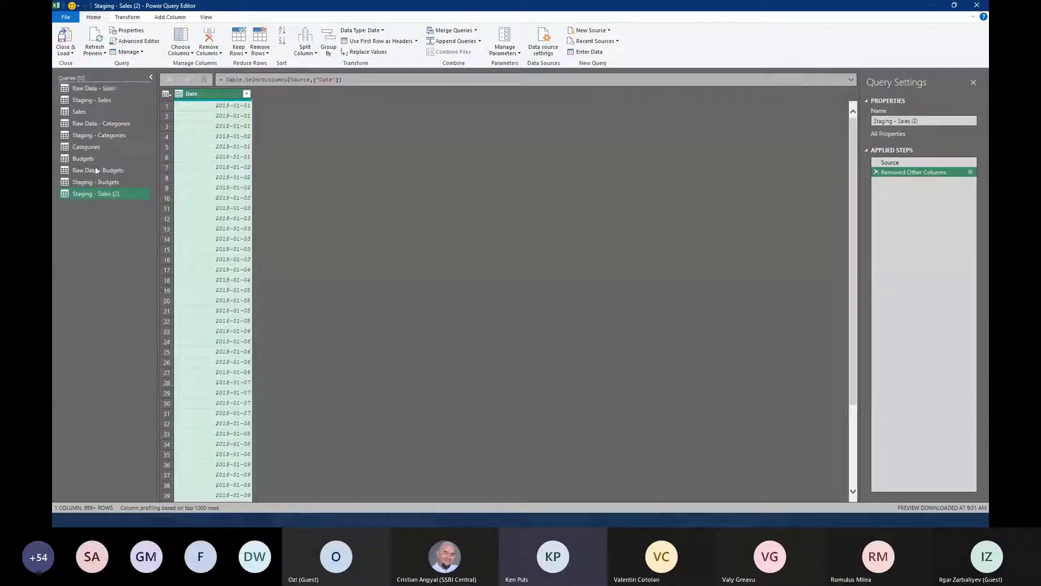
left_click(105, 113)
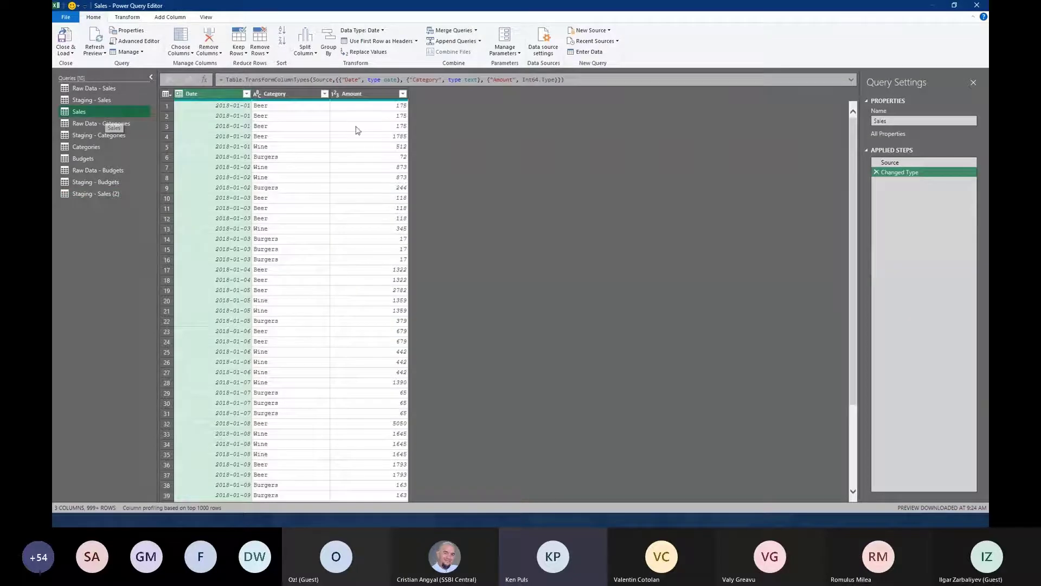
left_click(105, 100)
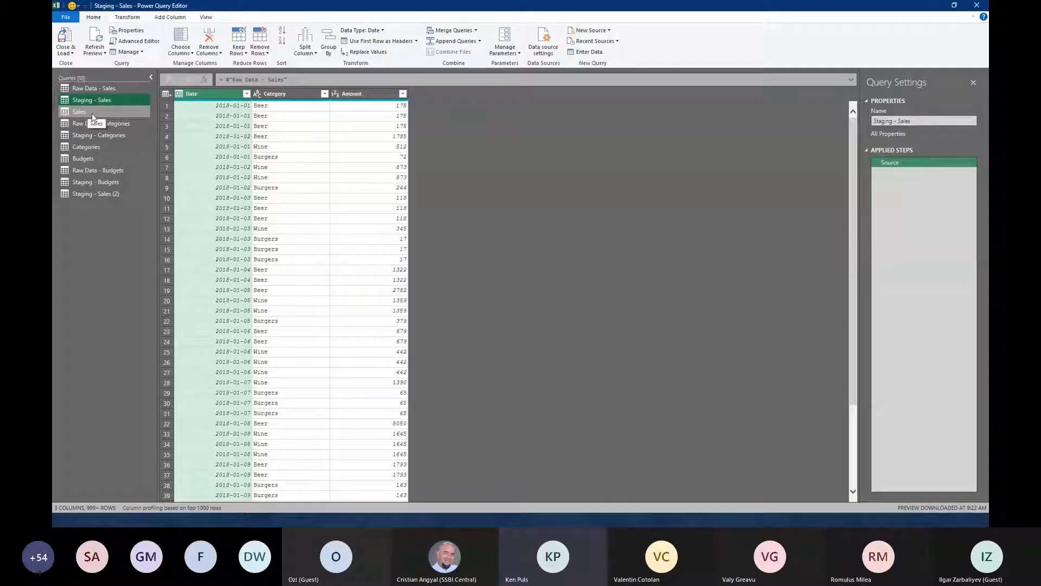
left_click(102, 196)
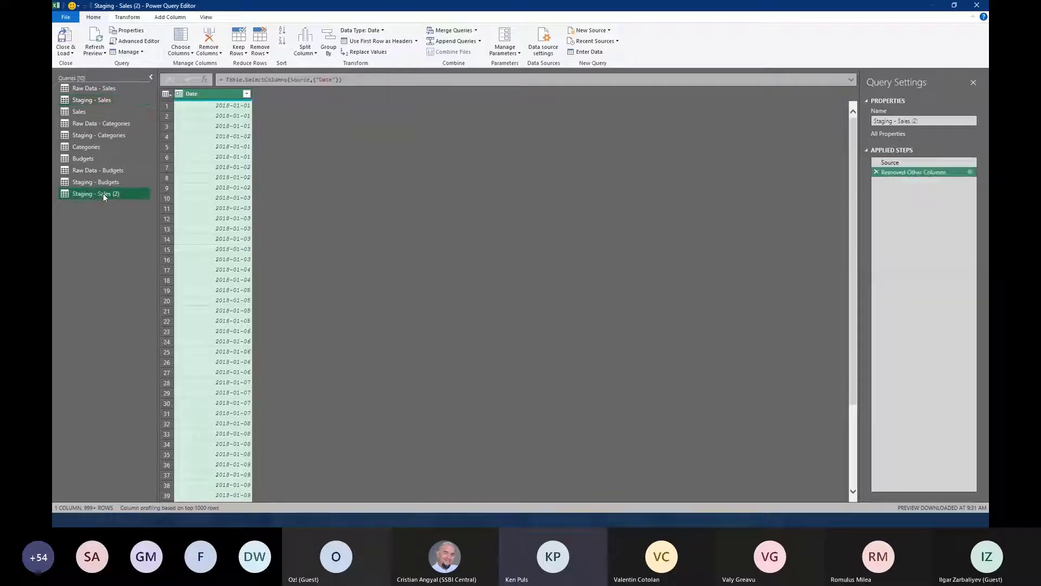
double_click(103, 194)
type("Stai")
type("tDate")
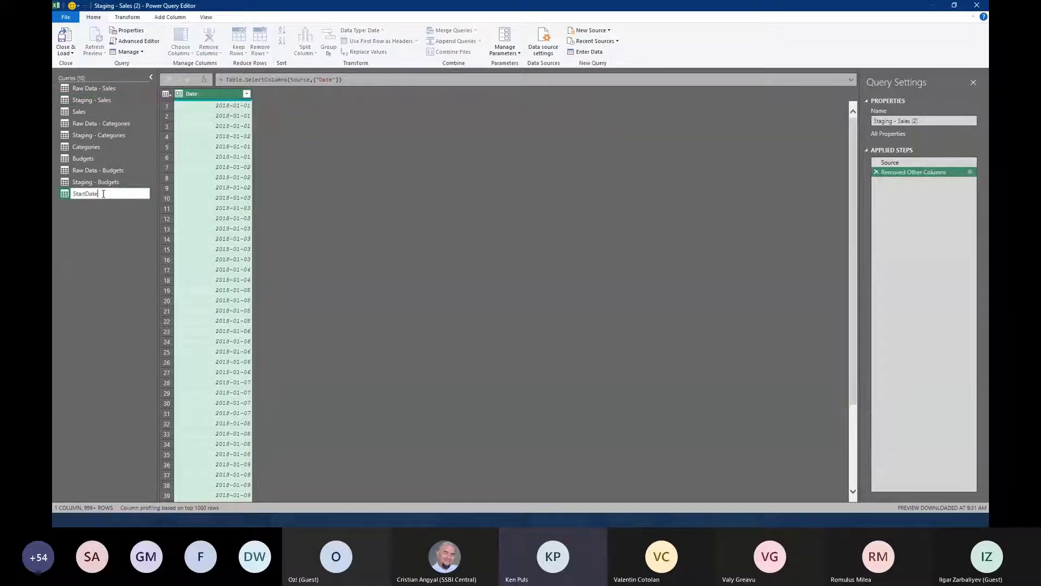
key("Return")
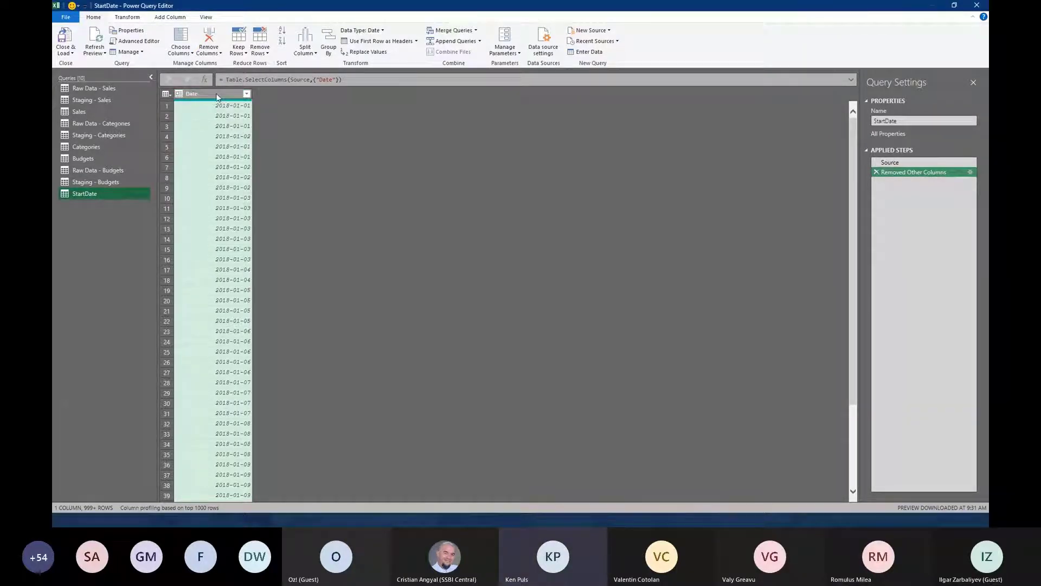
Filter the Date column of StartDate to the earliest date and remove the duplicate rows
left_click(246, 94)
mouse_move(195, 167)
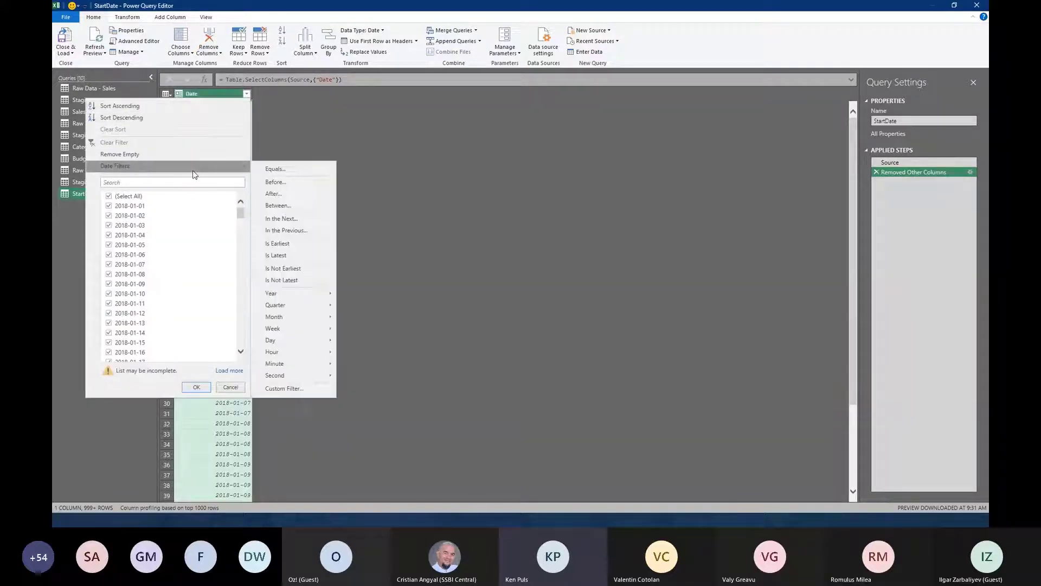
left_click(287, 244)
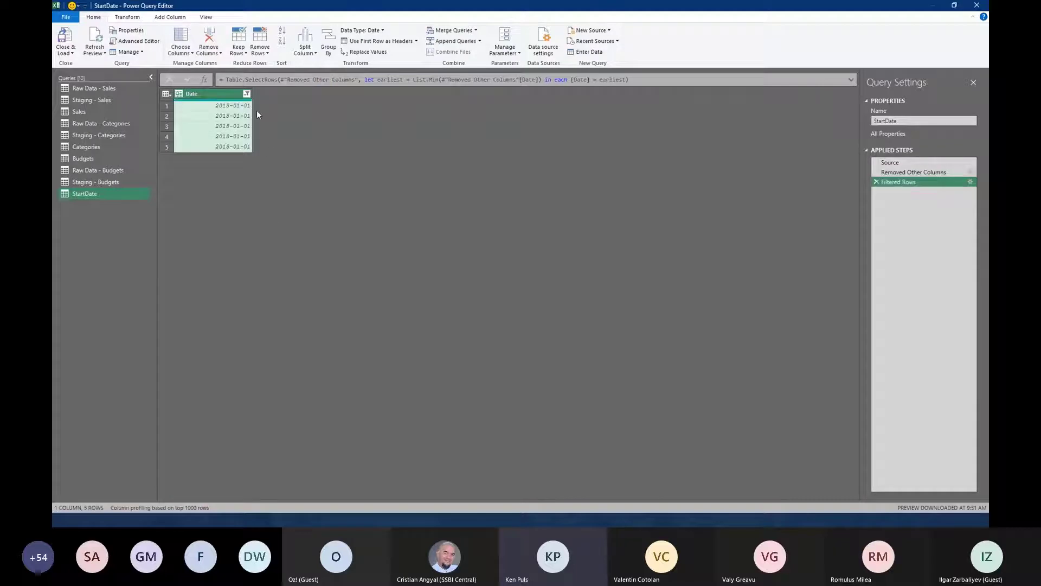
right_click(220, 94)
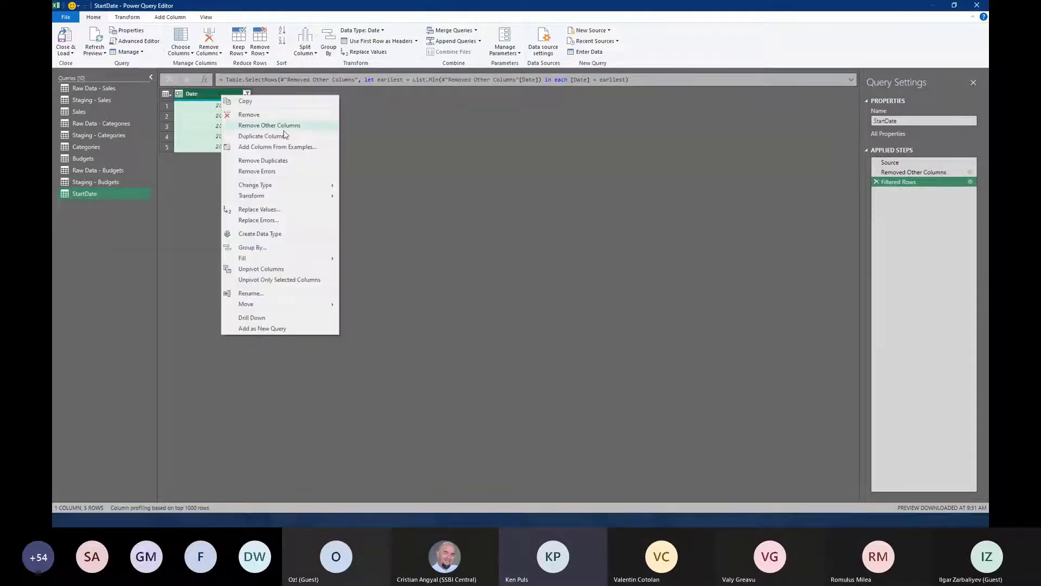
left_click(292, 162)
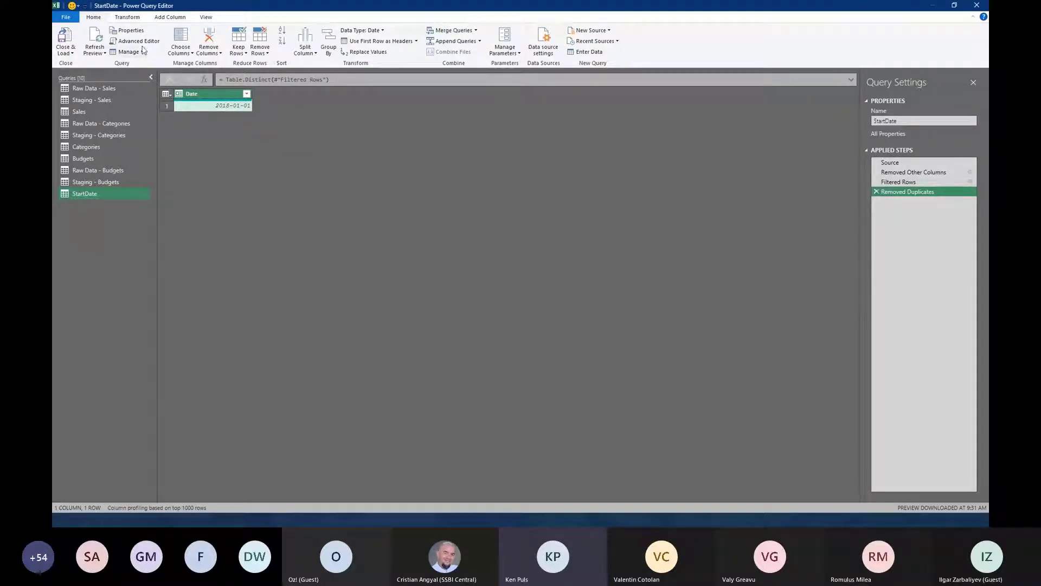
Transform the StartDate query's date to the start of its year and compare it with the preceding applied step
left_click(133, 20)
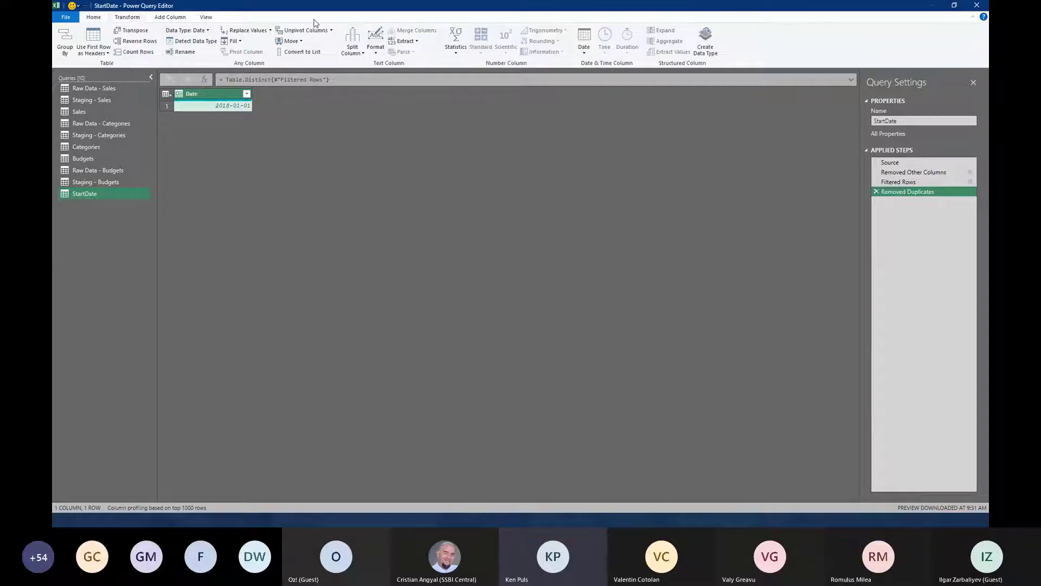
left_click(585, 54)
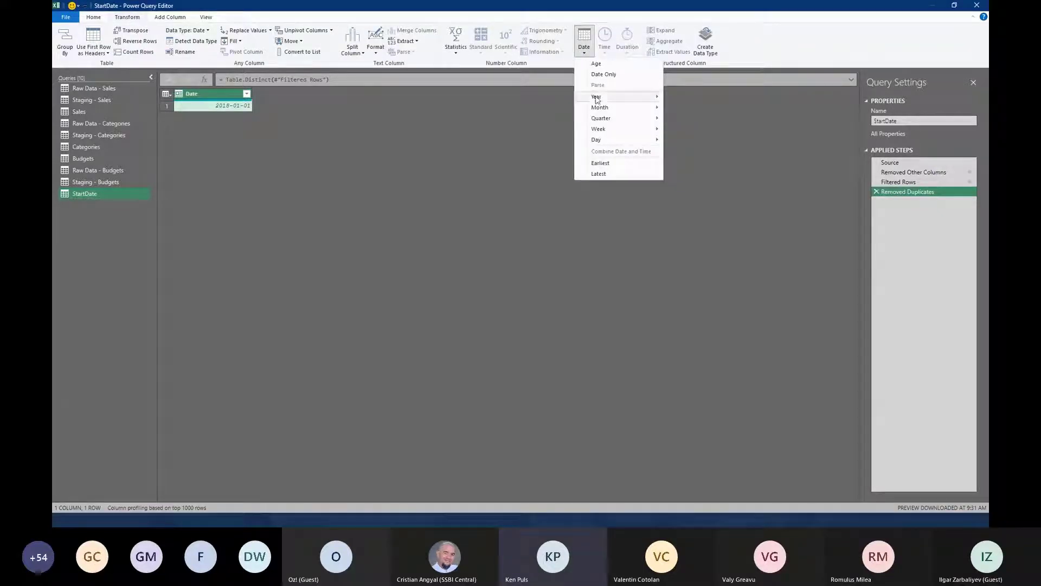
mouse_move(597, 97)
left_click(692, 109)
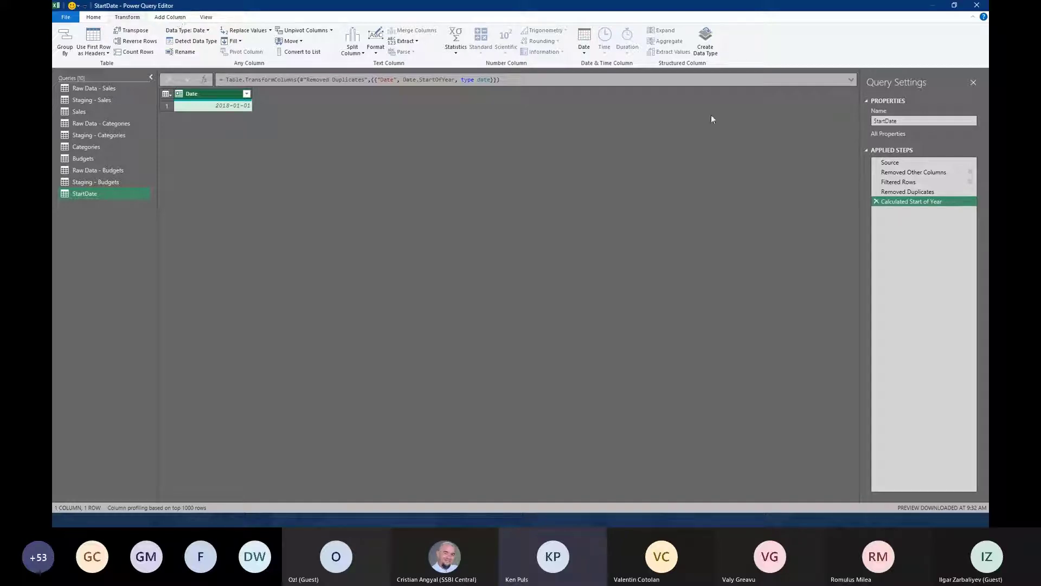
left_click_drag(911, 191, 913, 192)
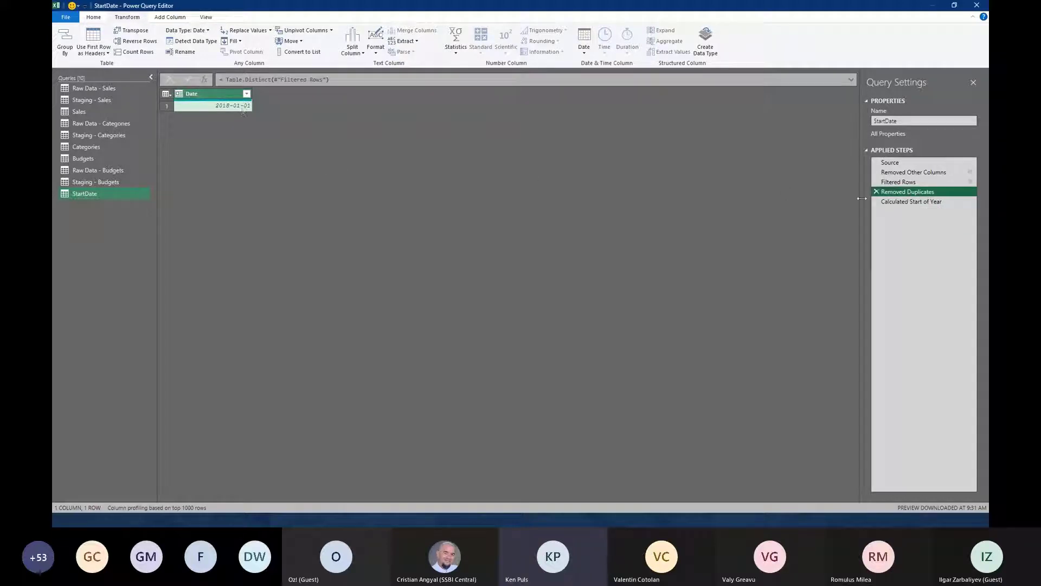
left_click(904, 202)
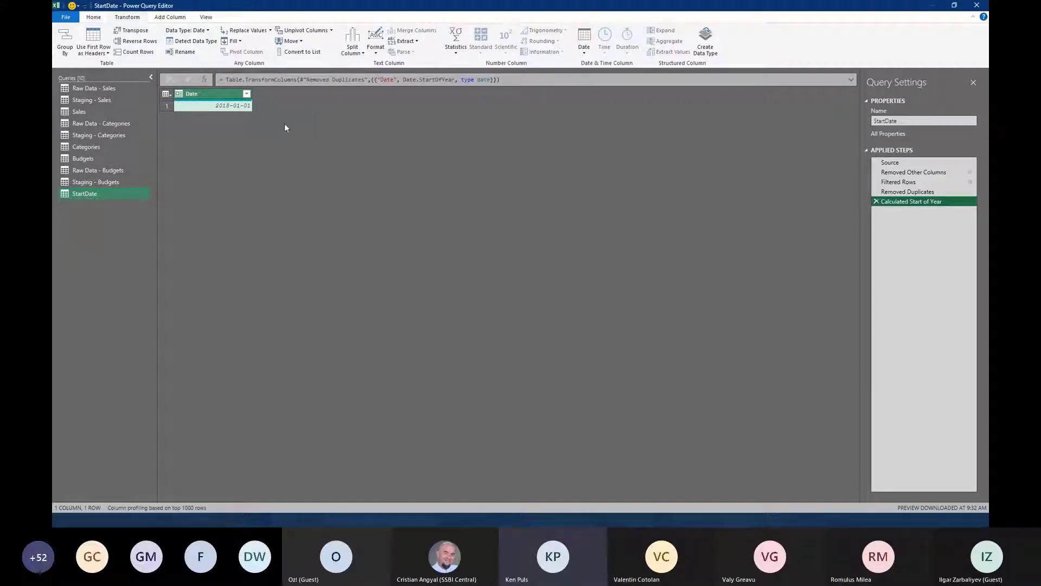
Set the Date column's data type to Date and drill down into its single cell to return the date value
left_click(178, 96)
left_click(194, 161)
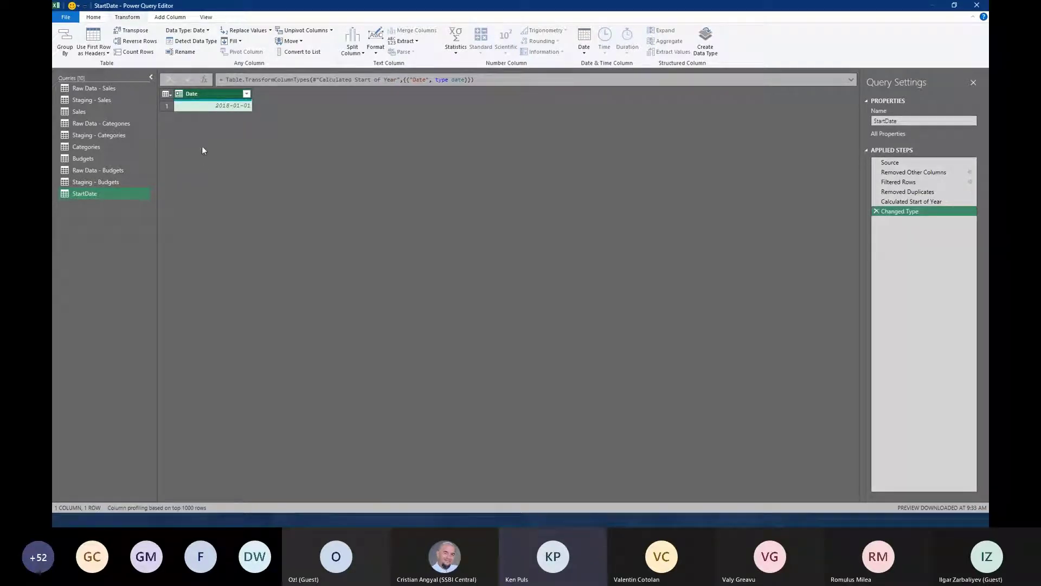
right_click(214, 107)
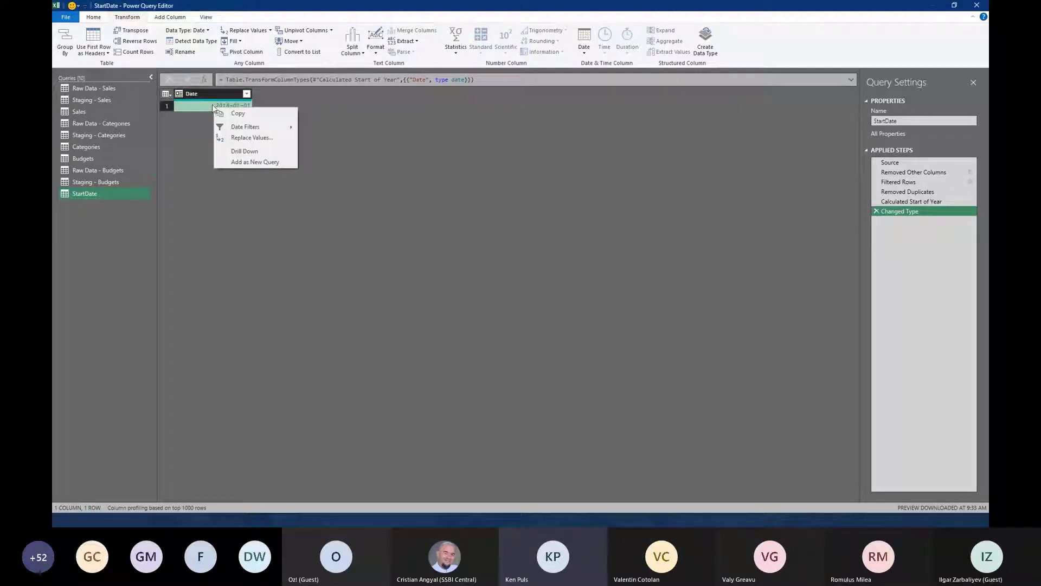
left_click(211, 97)
right_click(211, 97)
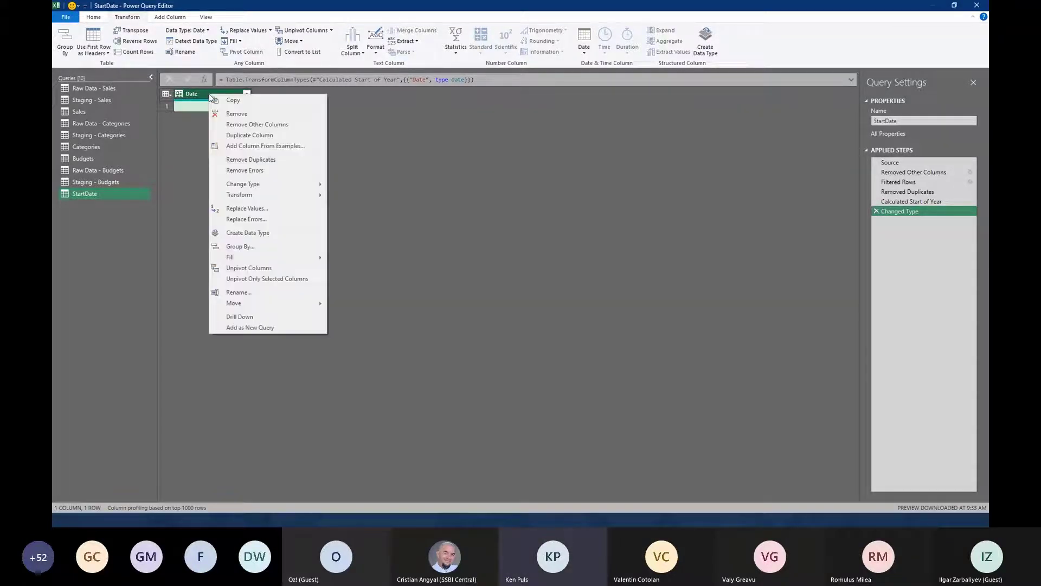
left_click(199, 105)
right_click(199, 106)
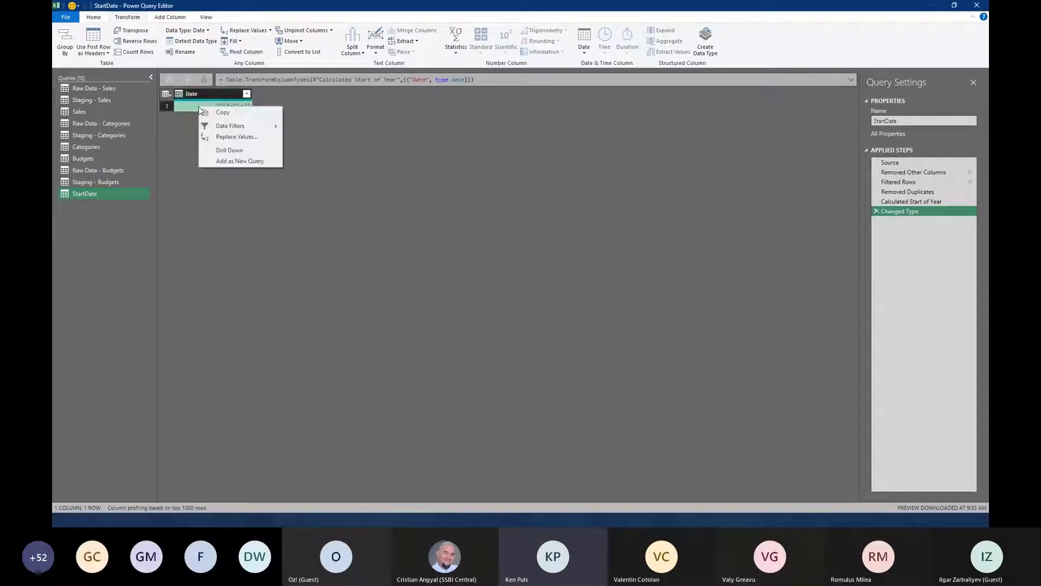
left_click(239, 151)
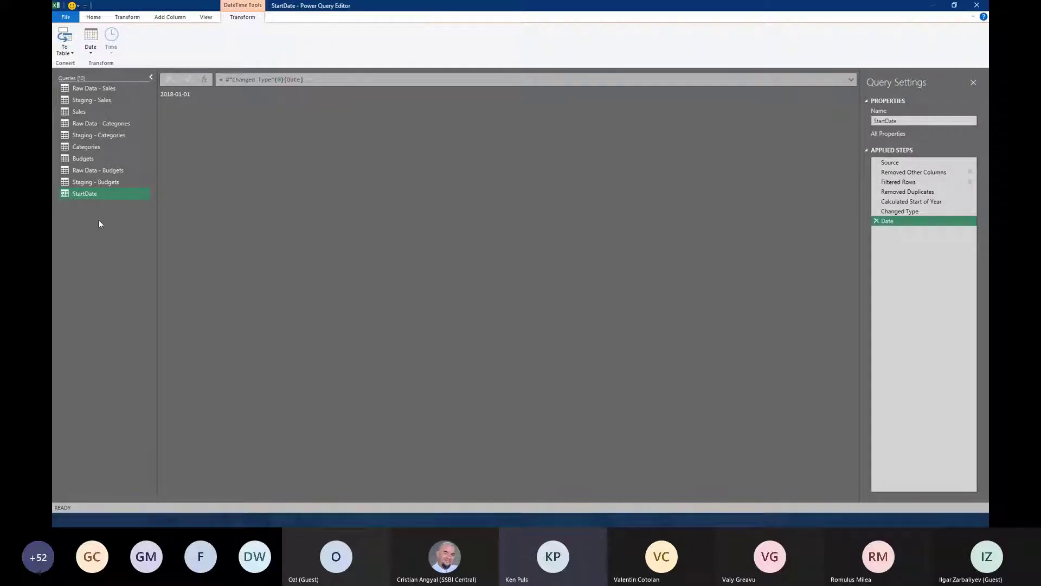
Create a query referencing Staging - Budgets and name it EndDate
left_click(96, 181)
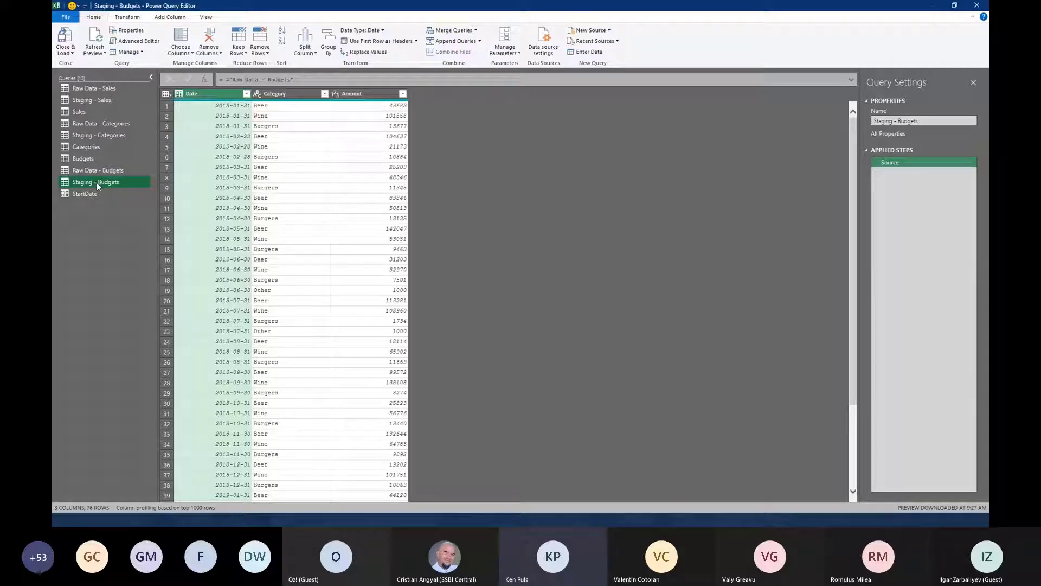
right_click(97, 186)
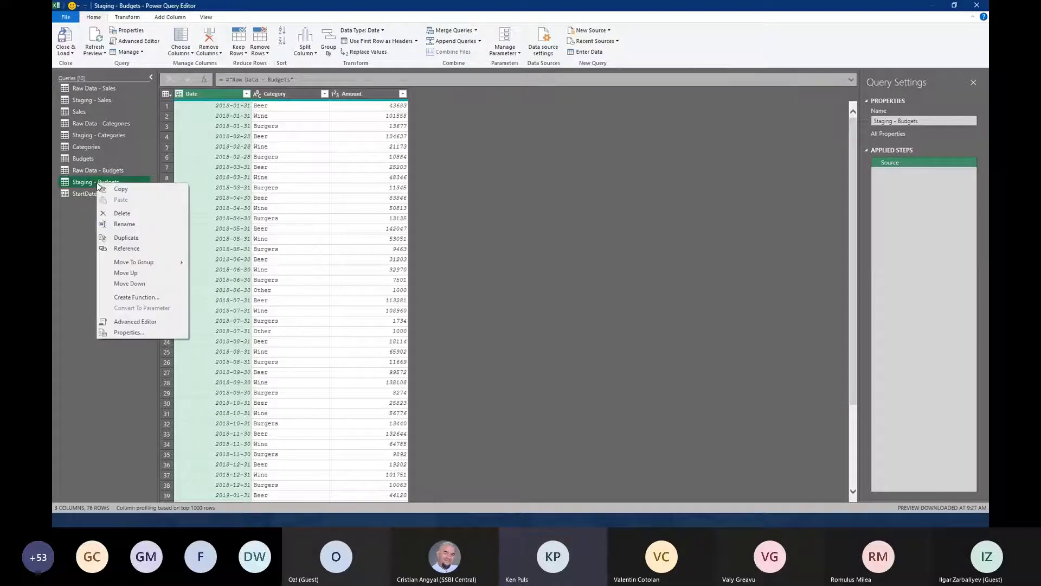
left_click(122, 250)
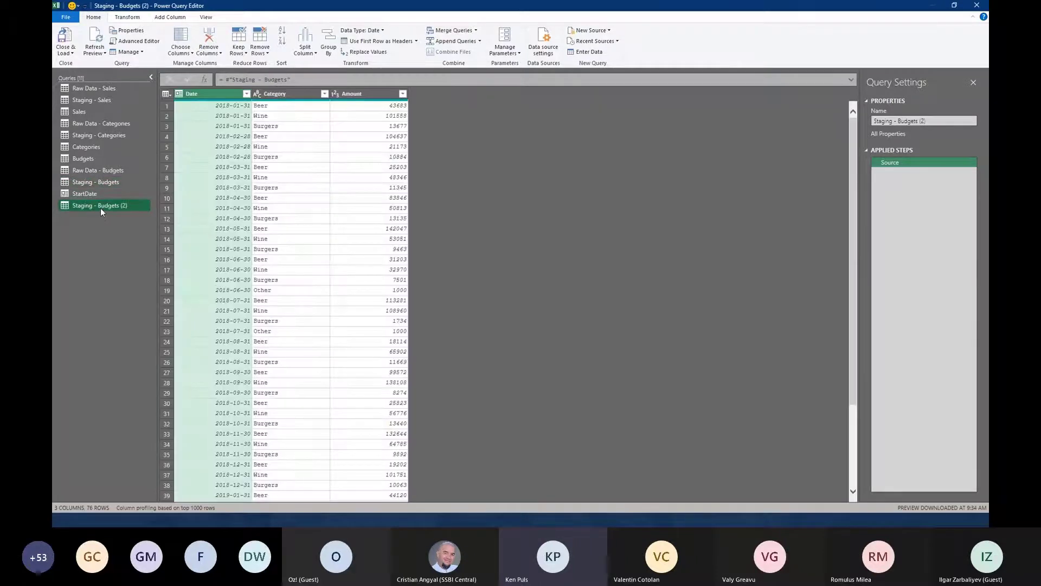
double_click(100, 207)
type("EndDate")
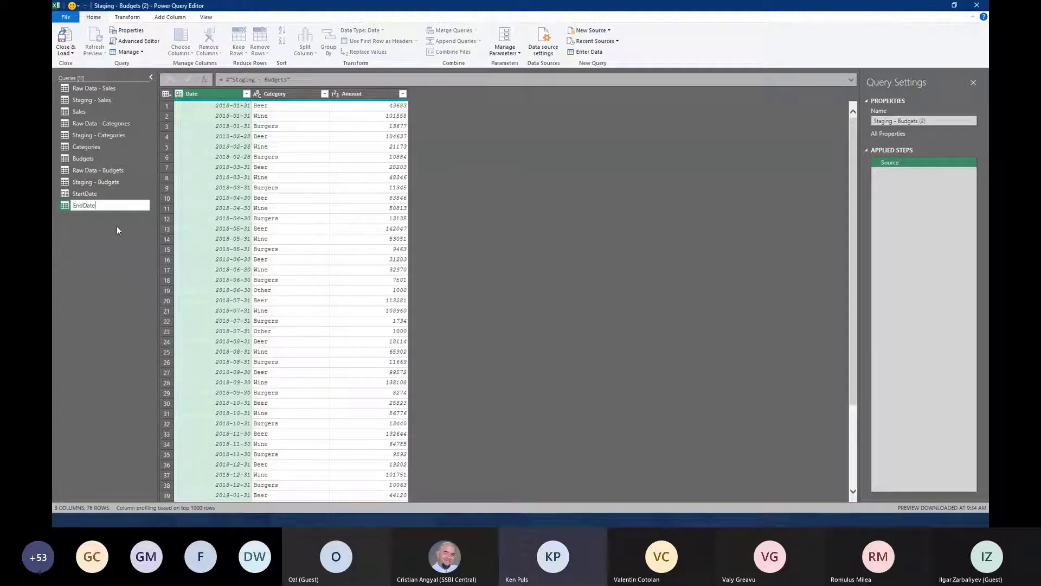
key("Return")
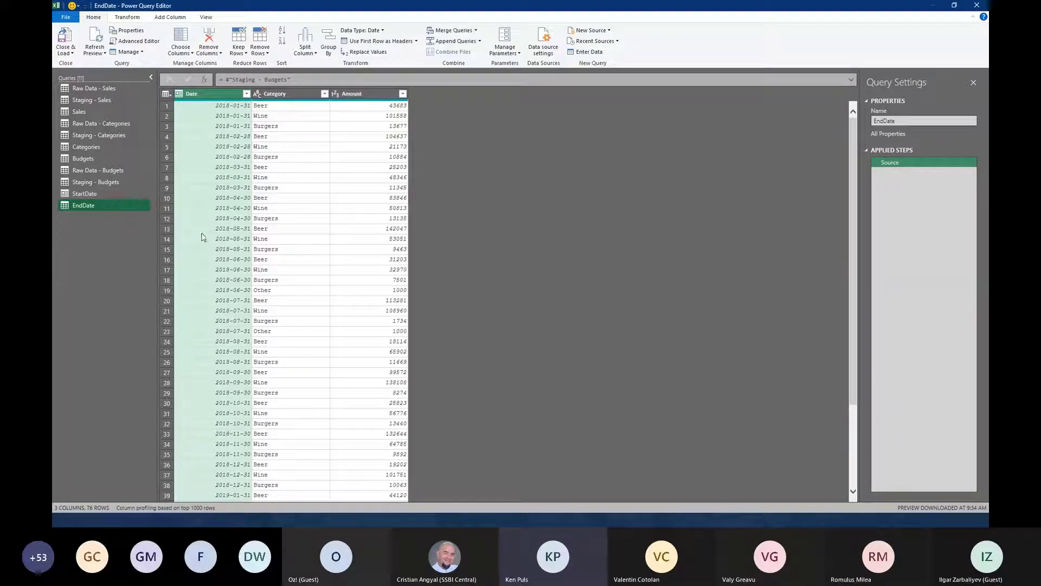
right_click(214, 94)
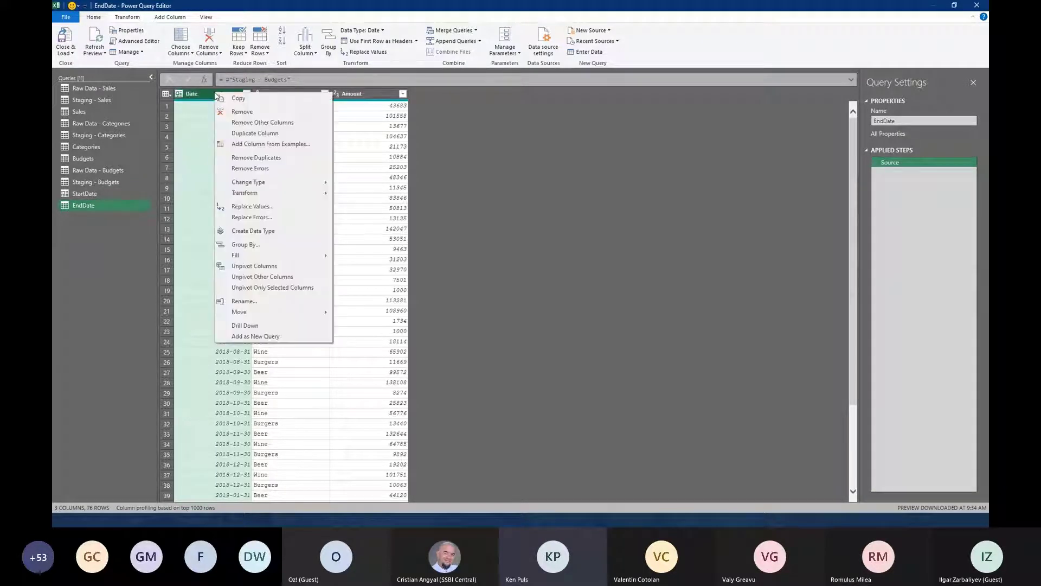
left_click(255, 157)
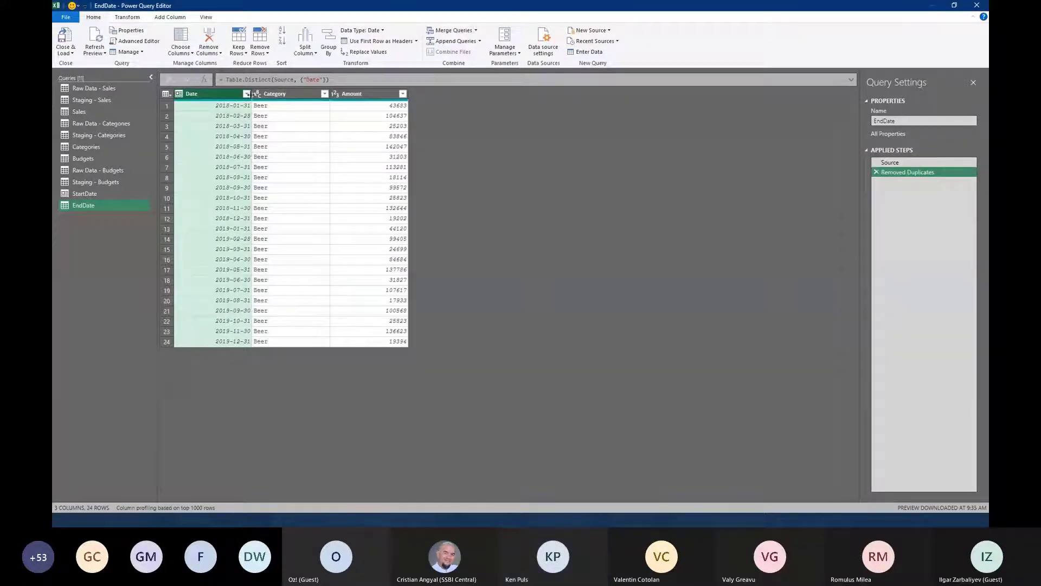
left_click(877, 172)
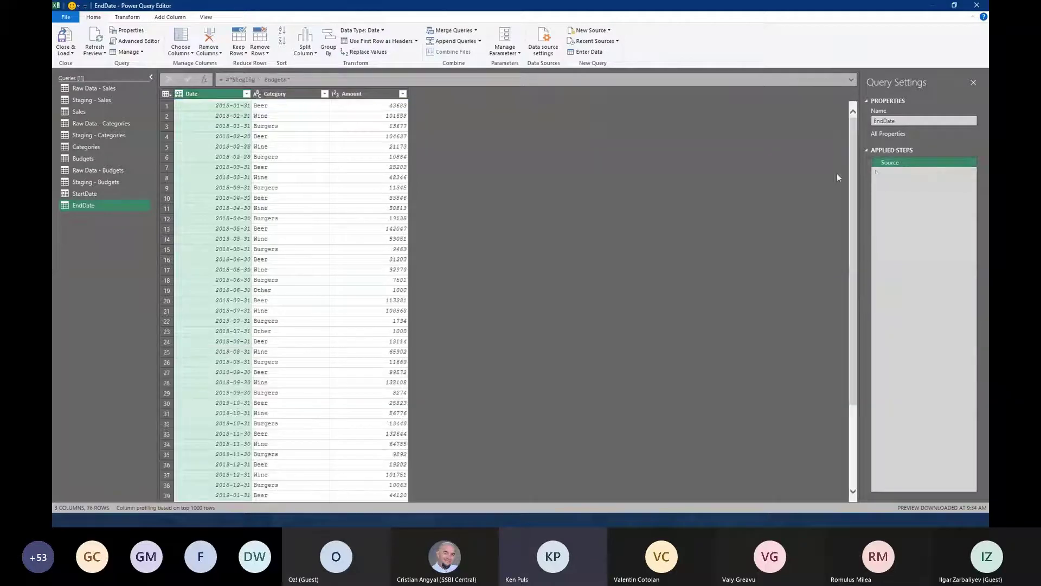
Keep only the Date column in the EndDate query and remove its duplicate rows
right_click(206, 95)
left_click(298, 126)
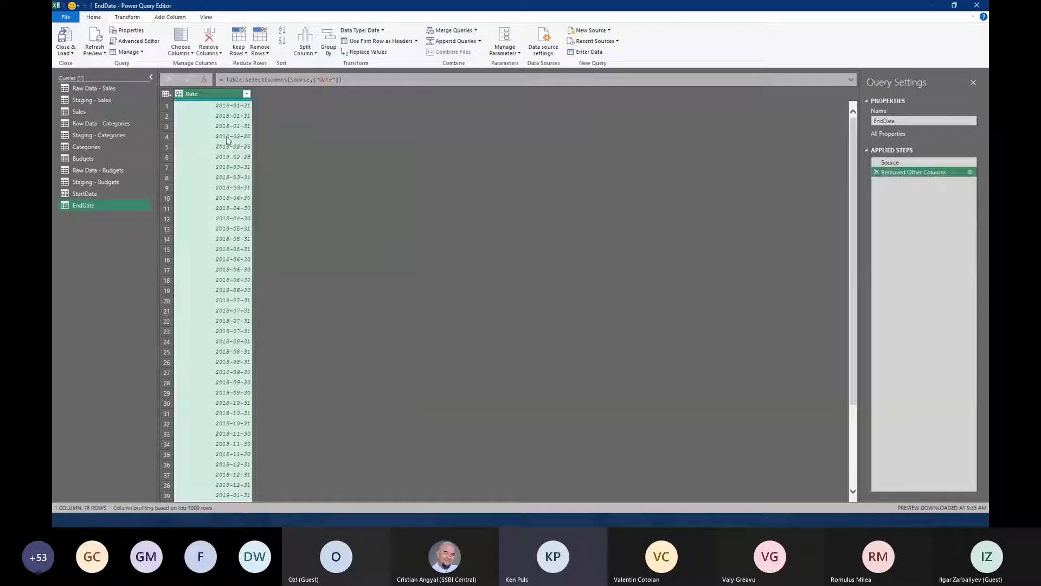
right_click(213, 94)
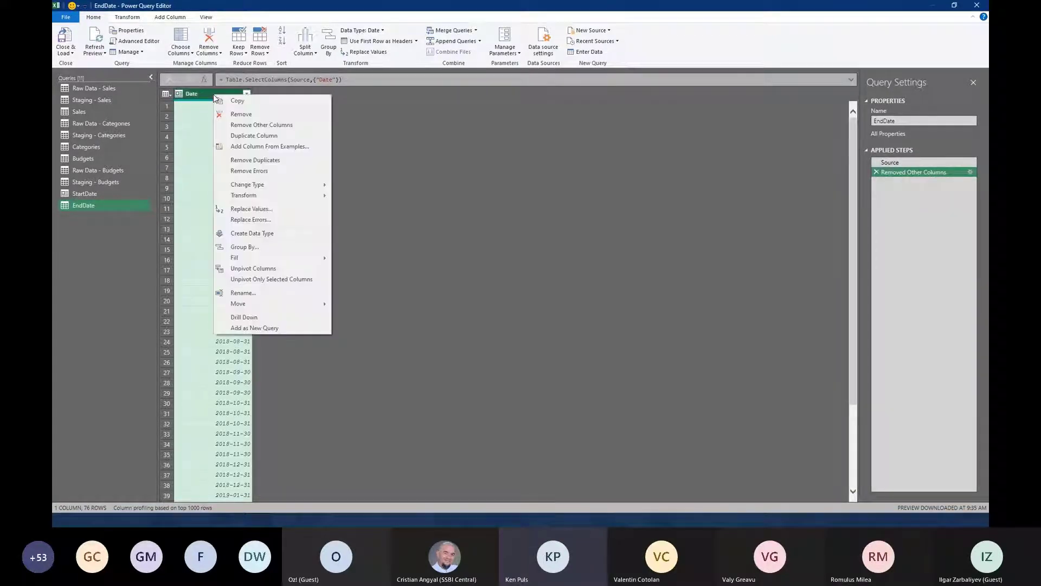
left_click(262, 163)
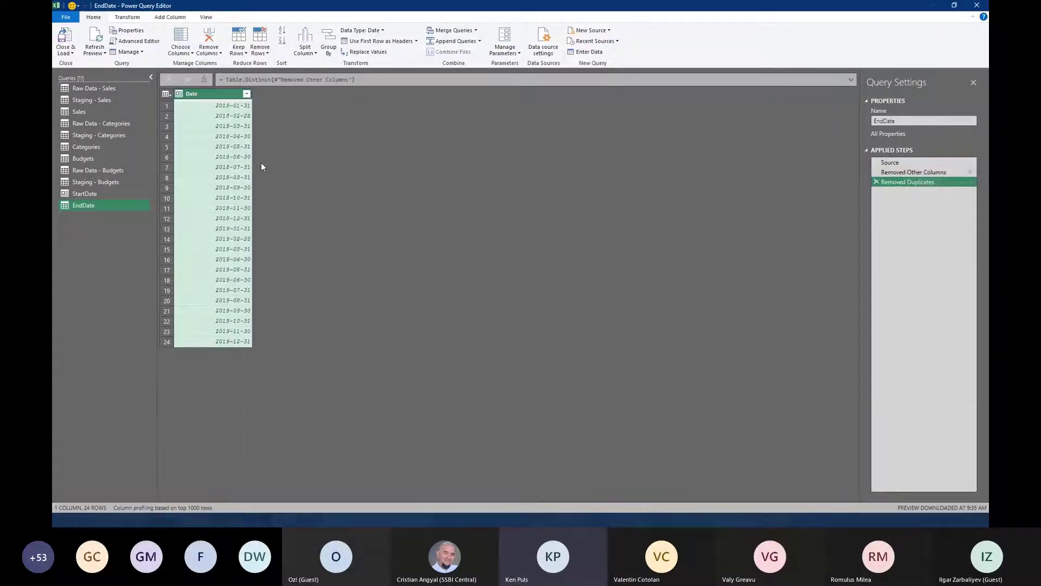
Filter the EndDate query's Date column to the latest date
left_click(247, 94)
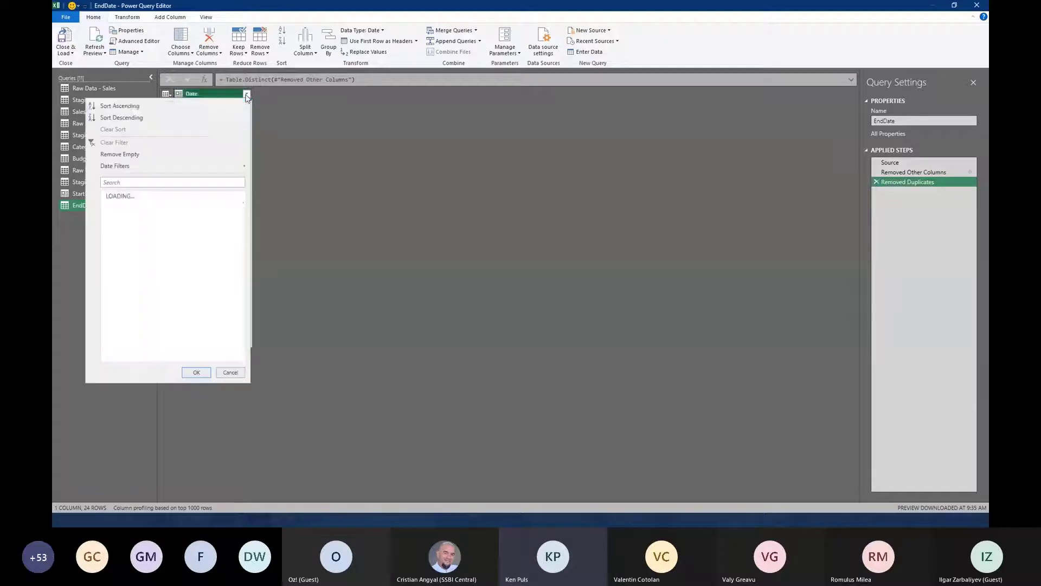
mouse_move(176, 167)
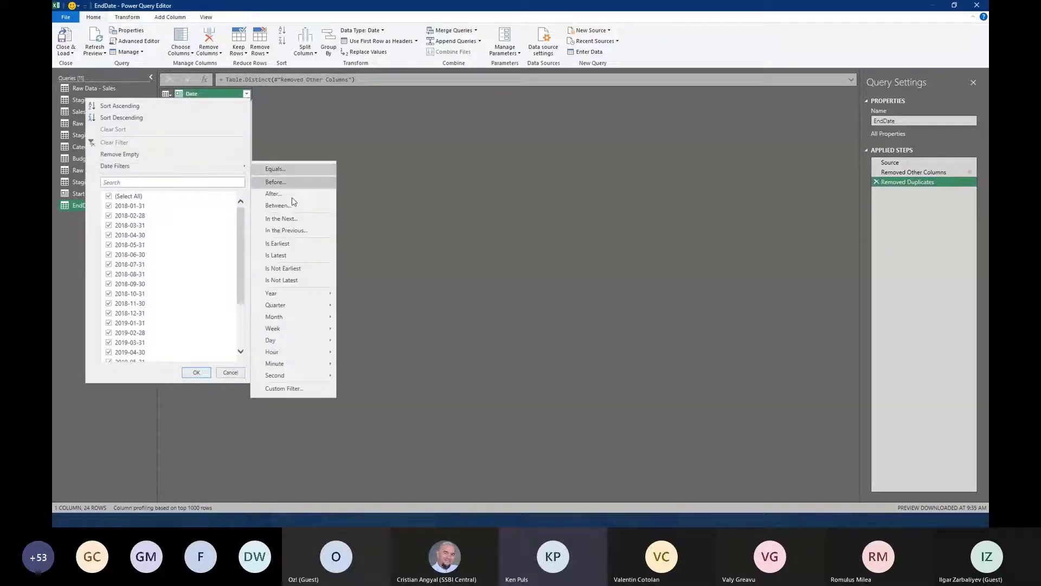
left_click(292, 254)
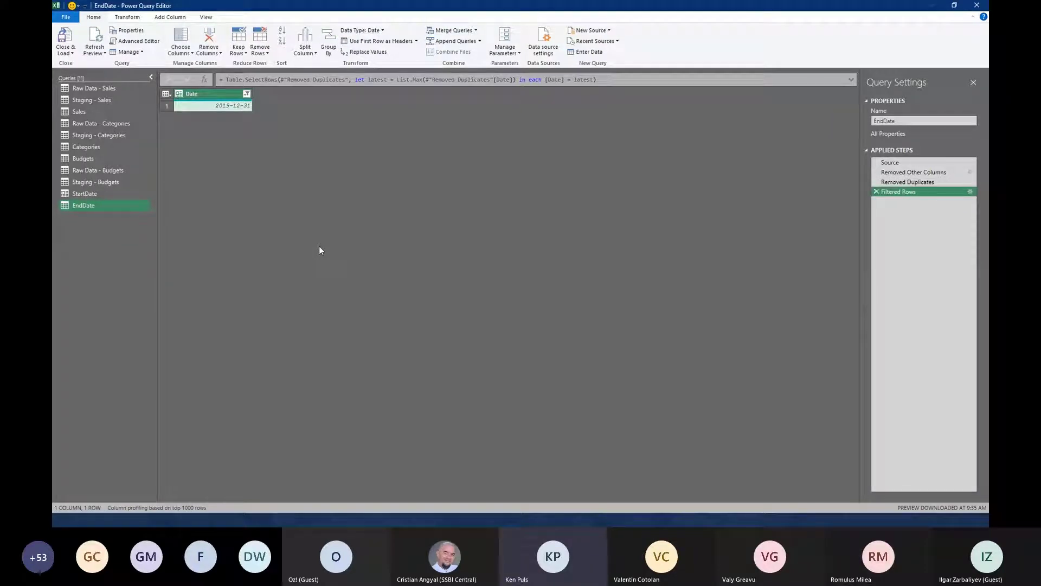
Move the Filtered Rows step before Removed Duplicates in EndDate and review each applied step in turn
right_click(919, 194)
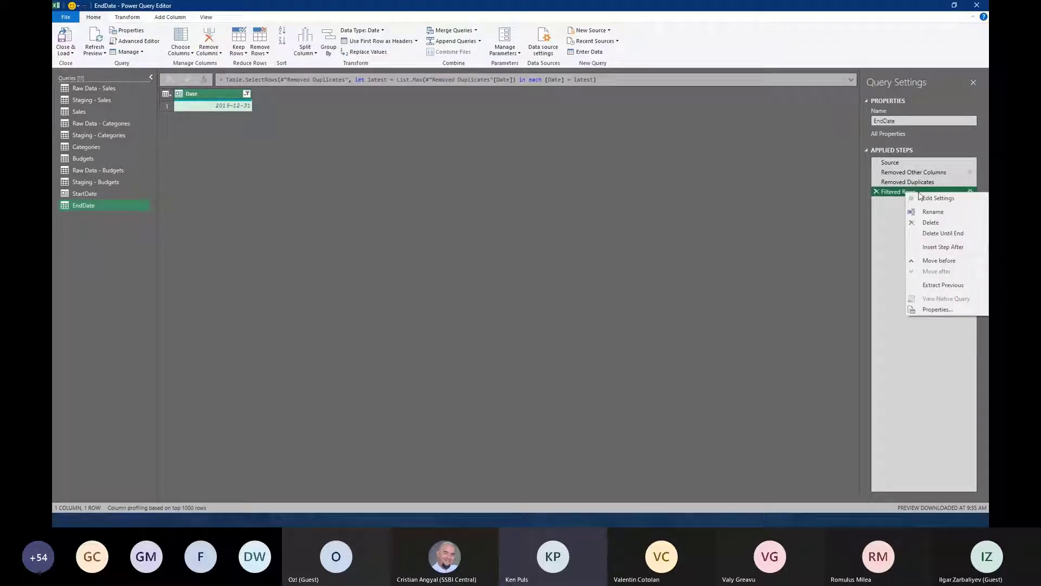
left_click(946, 261)
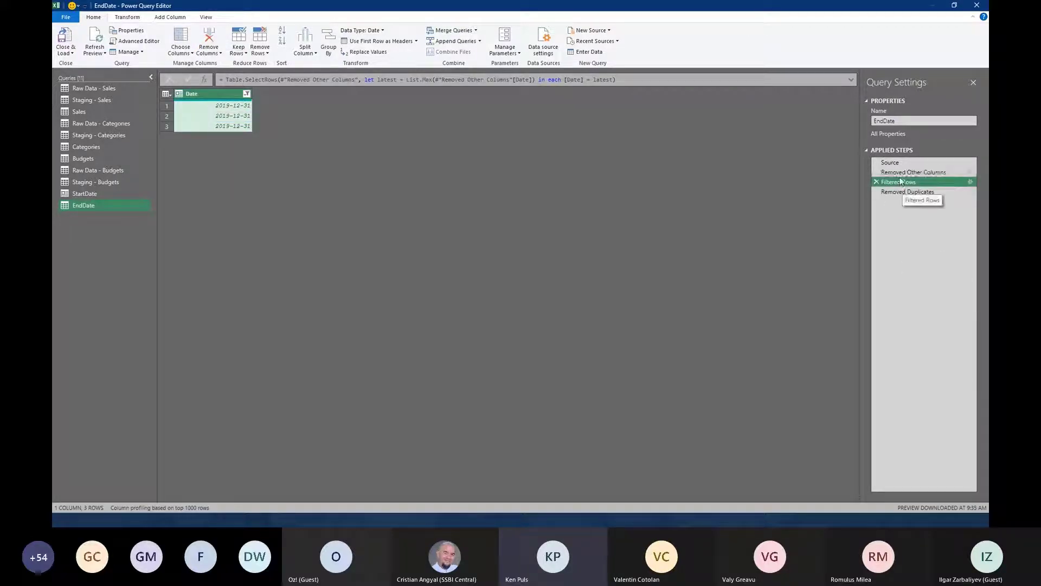
left_click(895, 162)
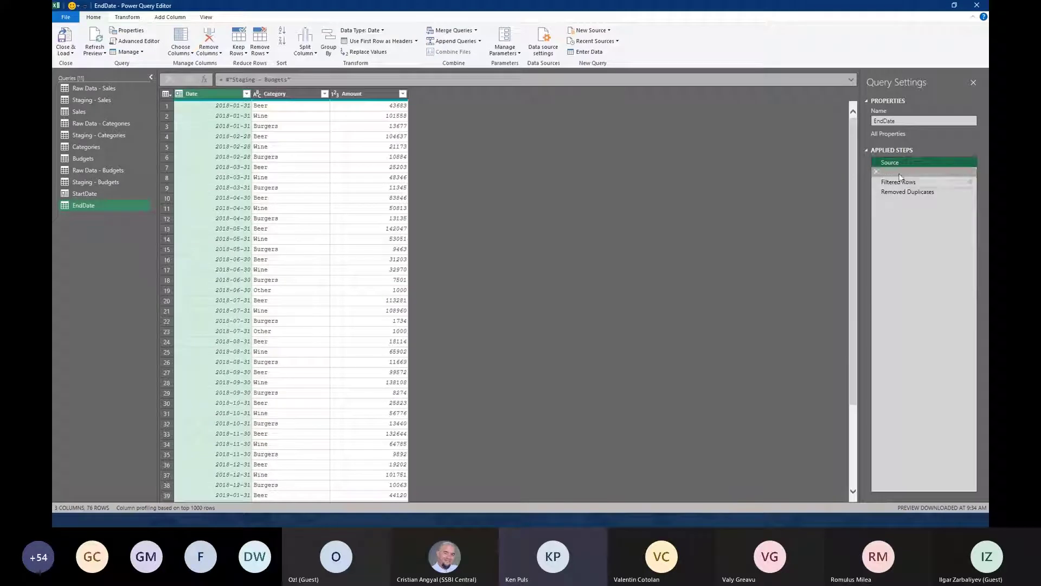
left_click(898, 173)
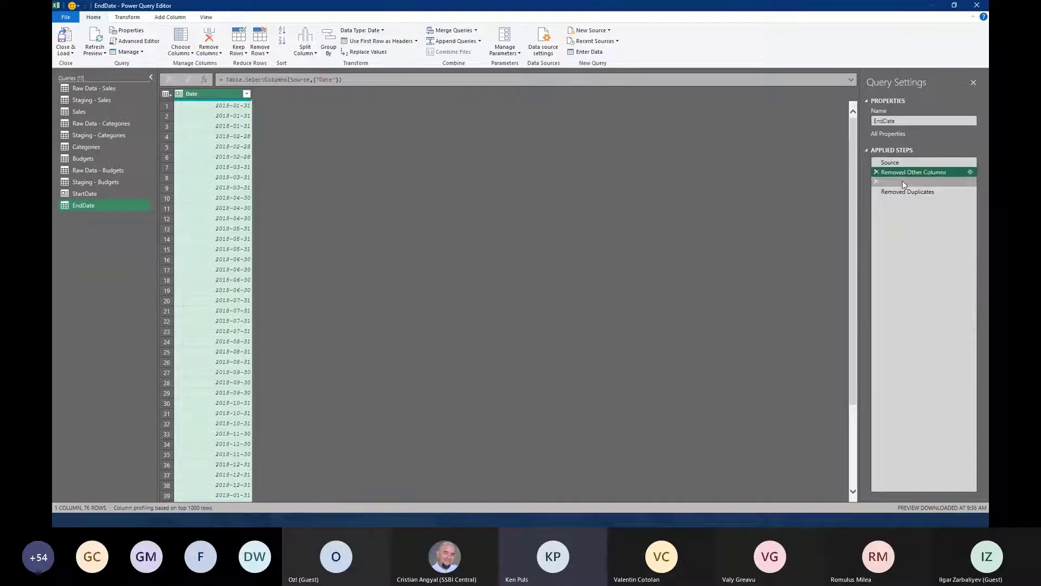
left_click(900, 182)
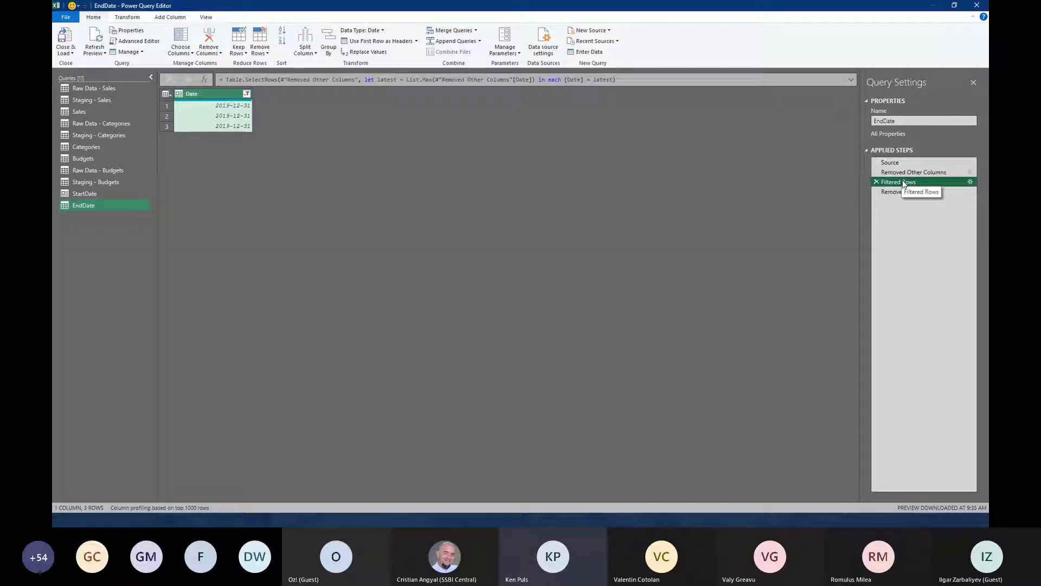
left_click(900, 192)
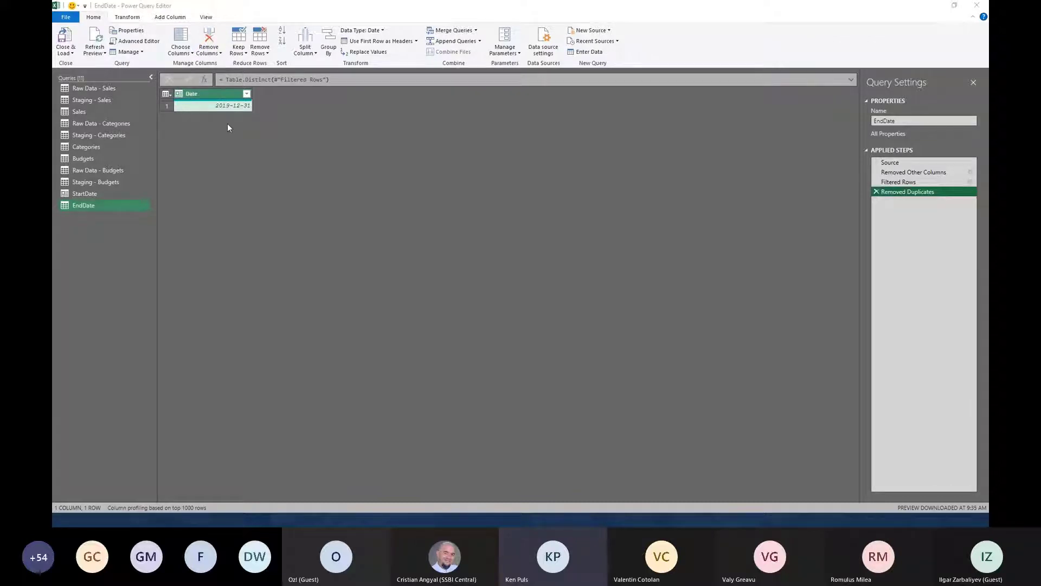
Transform the EndDate query's date to the end of its year
left_click(206, 95)
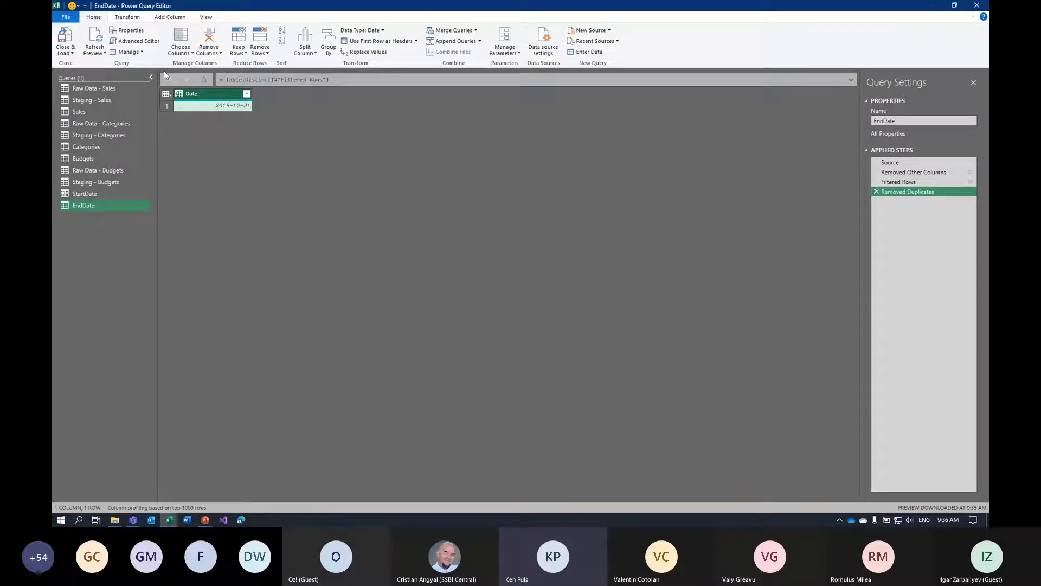
left_click(128, 18)
left_click(584, 39)
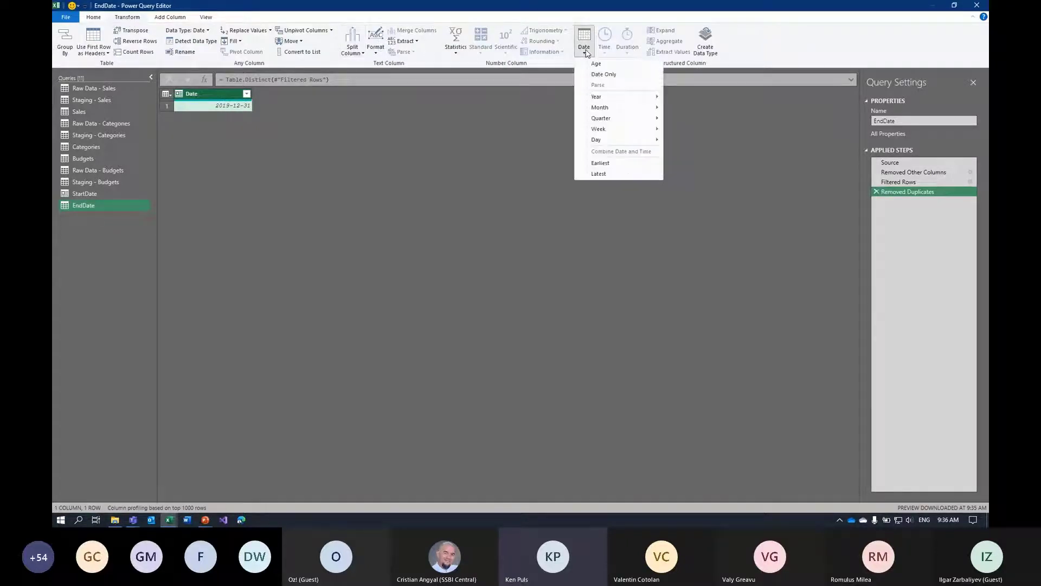
mouse_move(598, 99)
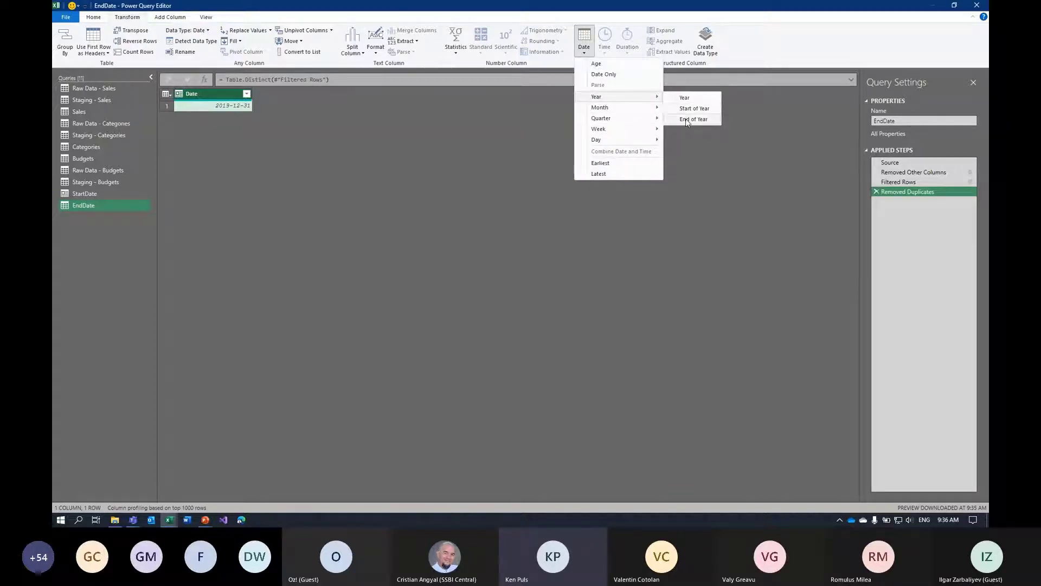
left_click(698, 118)
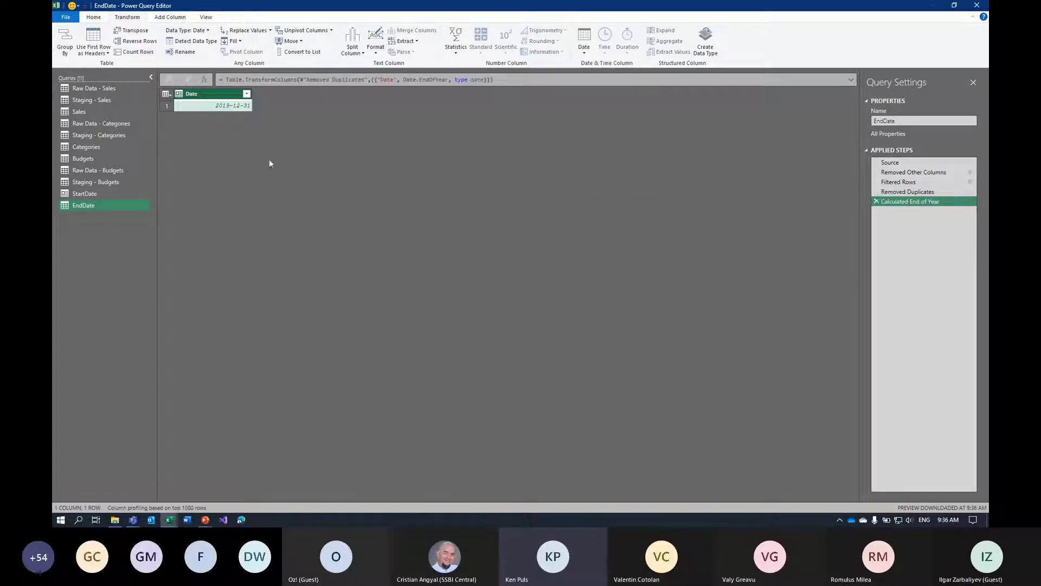
Set EndDate's Date column to the Date data type and drill down into its single cell
left_click(179, 93)
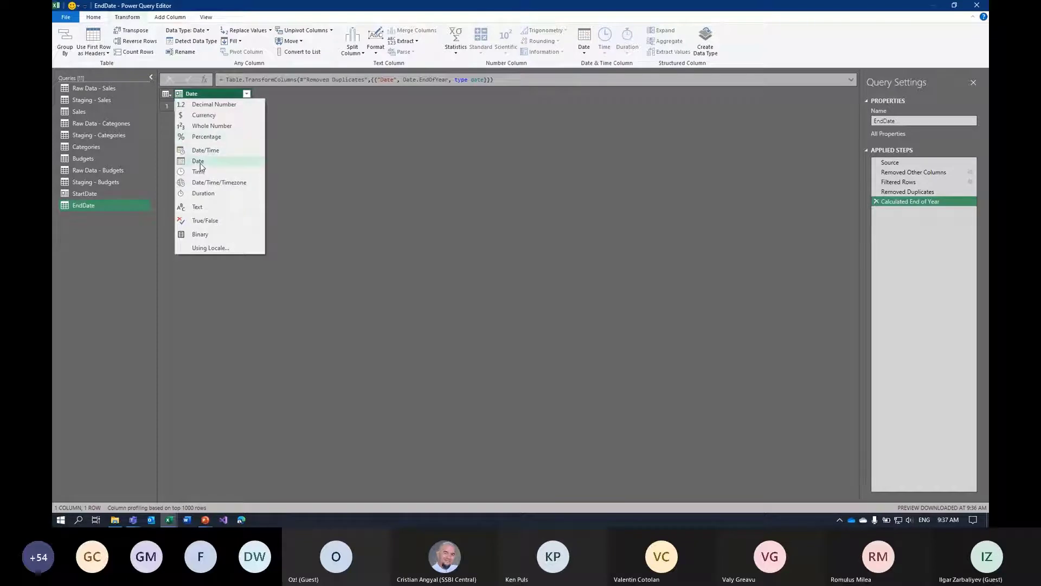
left_click(200, 162)
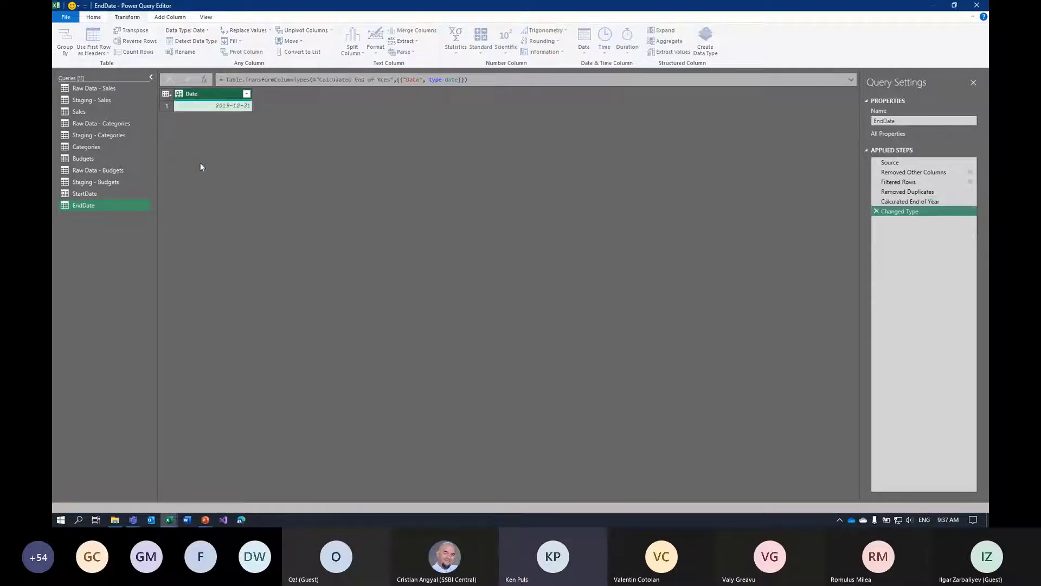
right_click(221, 109)
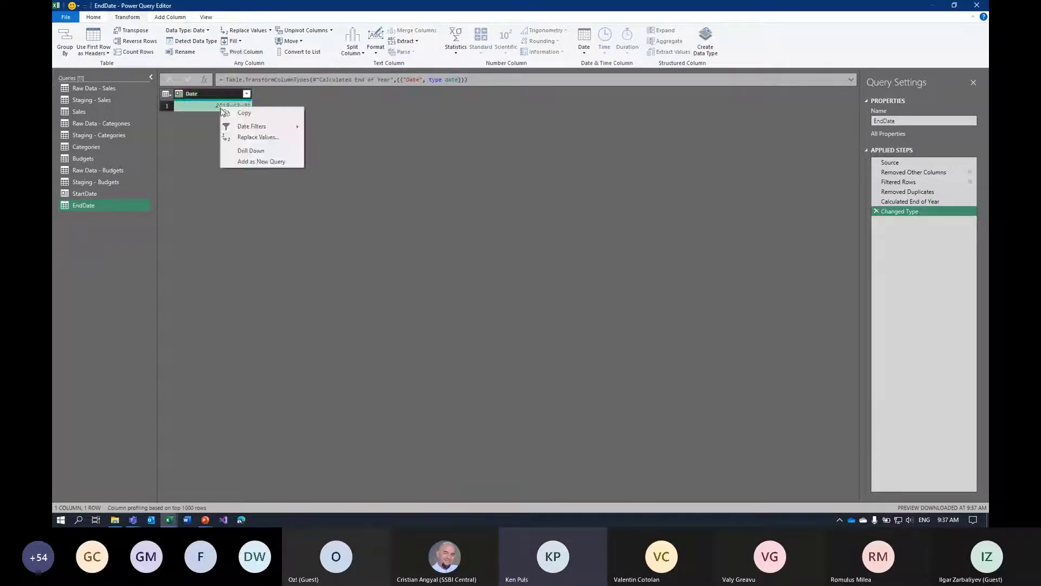
left_click(242, 148)
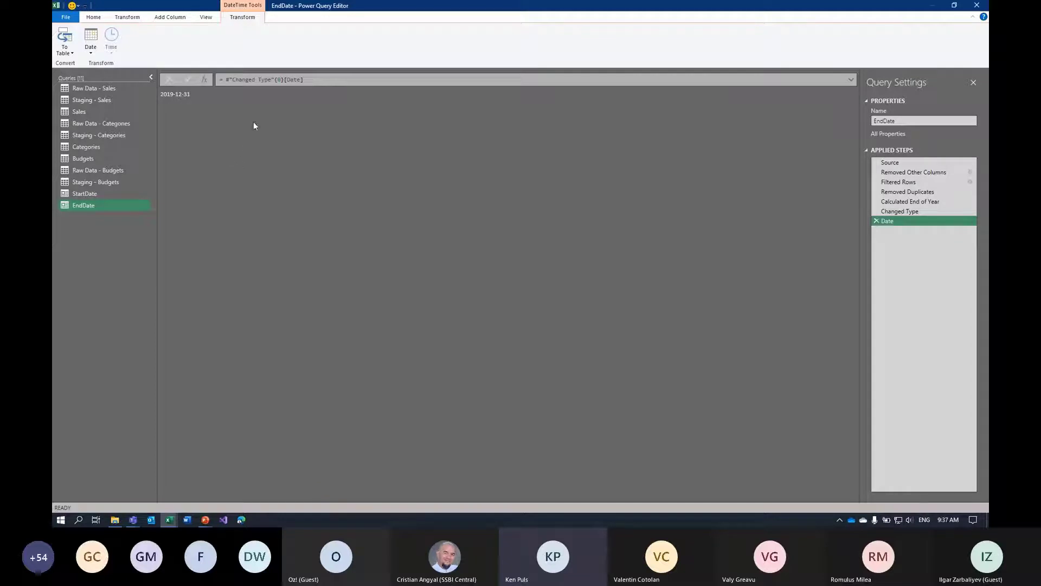
Check EndDate's drill-down formula, then close the query editor and load the query
left_click(277, 79)
double_click(280, 80)
left_click(243, 169)
left_click(93, 17)
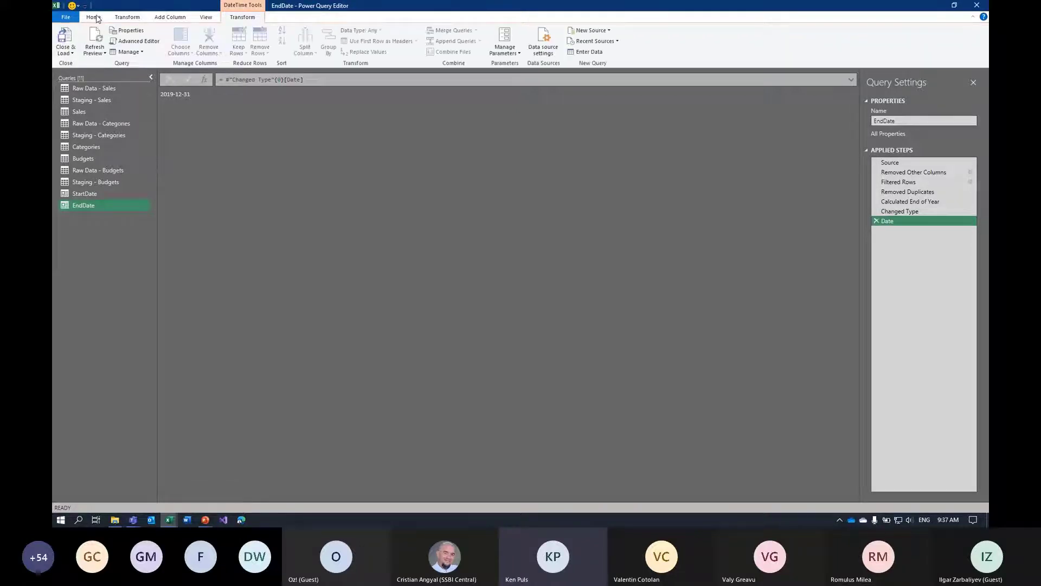
left_click(69, 41)
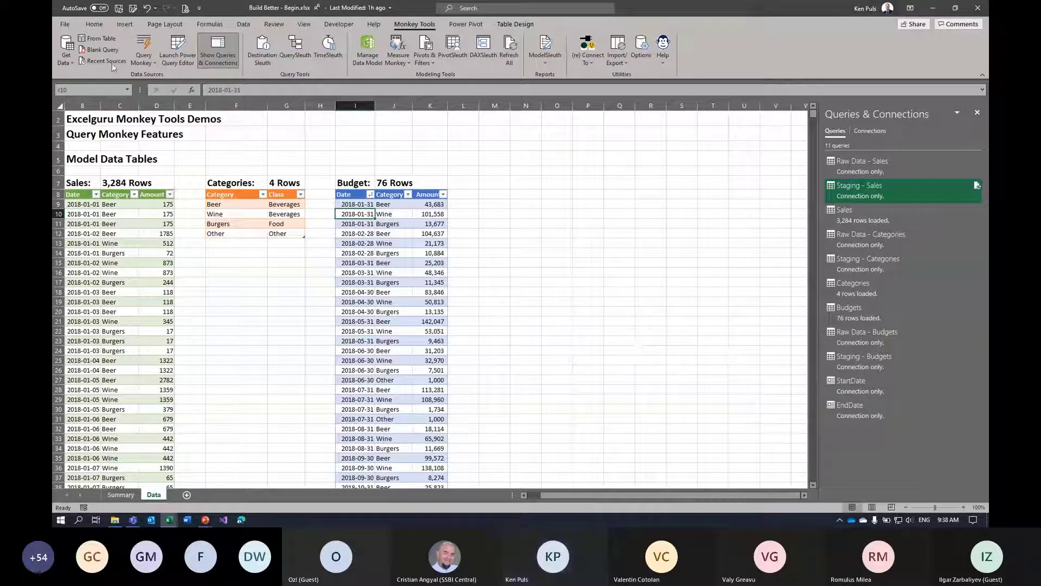
left_click(67, 60)
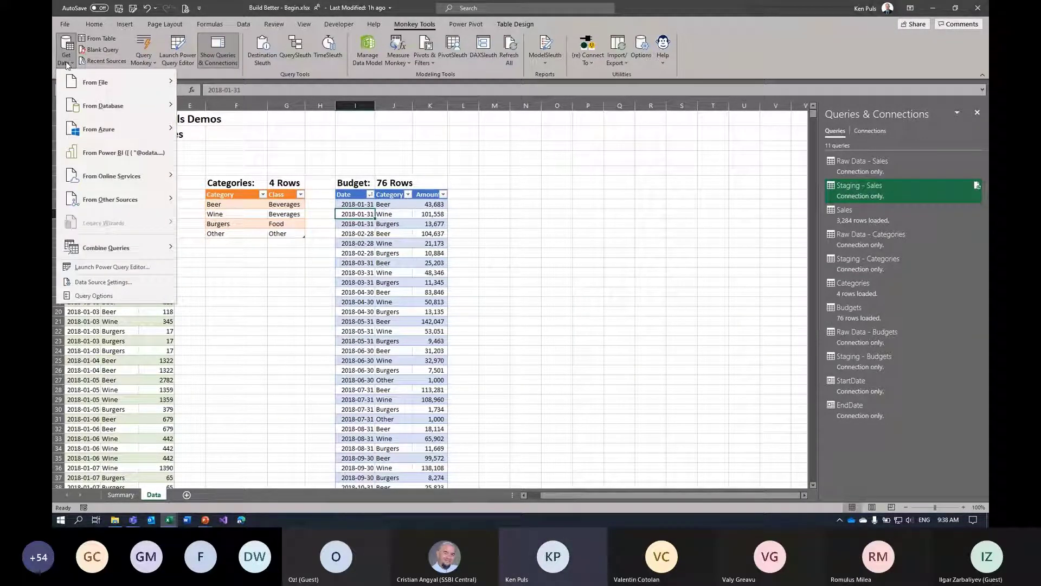
mouse_move(86, 202)
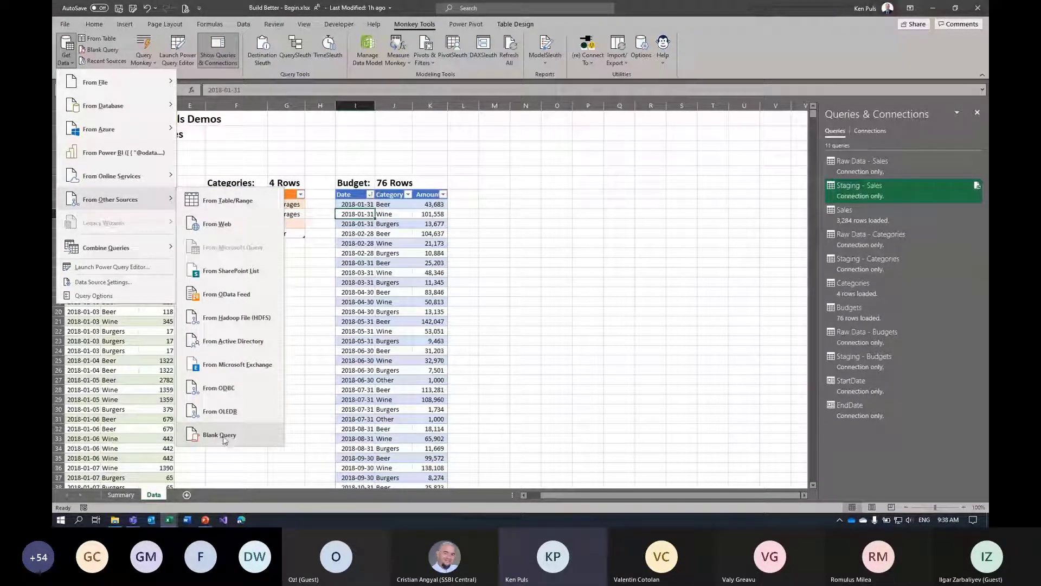
left_click(235, 7)
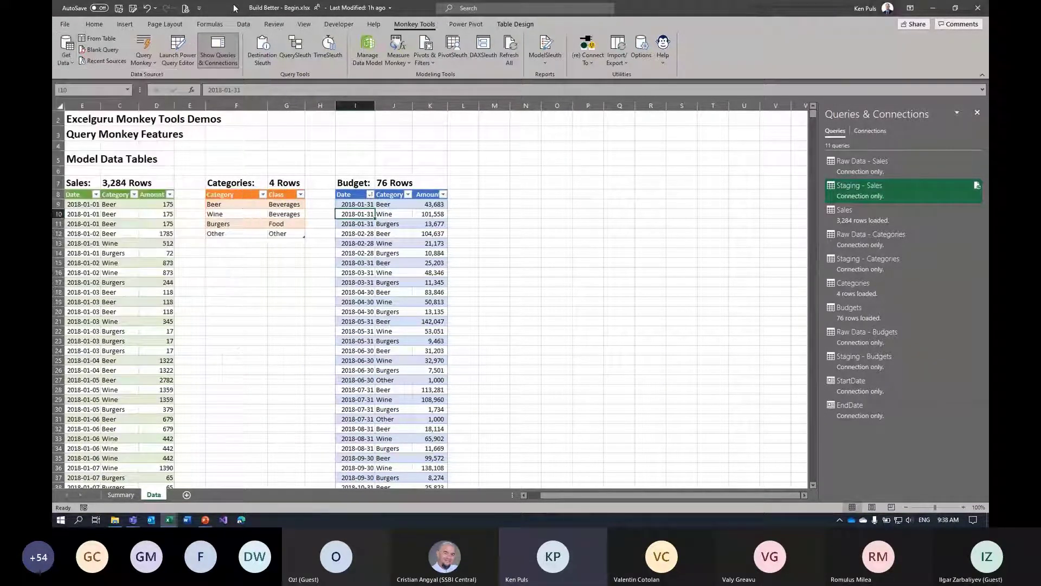
Create a blank query and name it Calendar
left_click(90, 51)
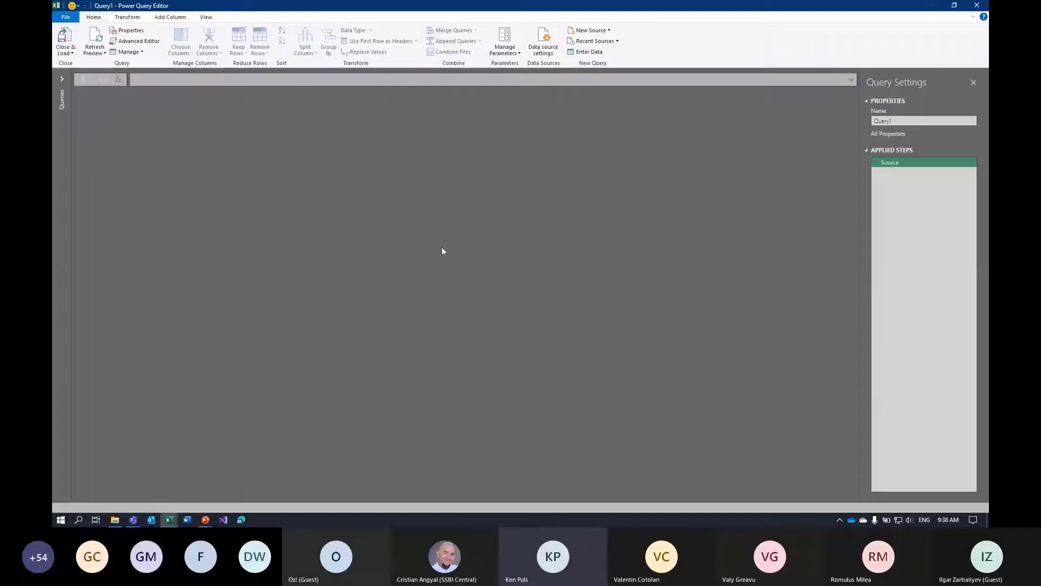
left_click(61, 78)
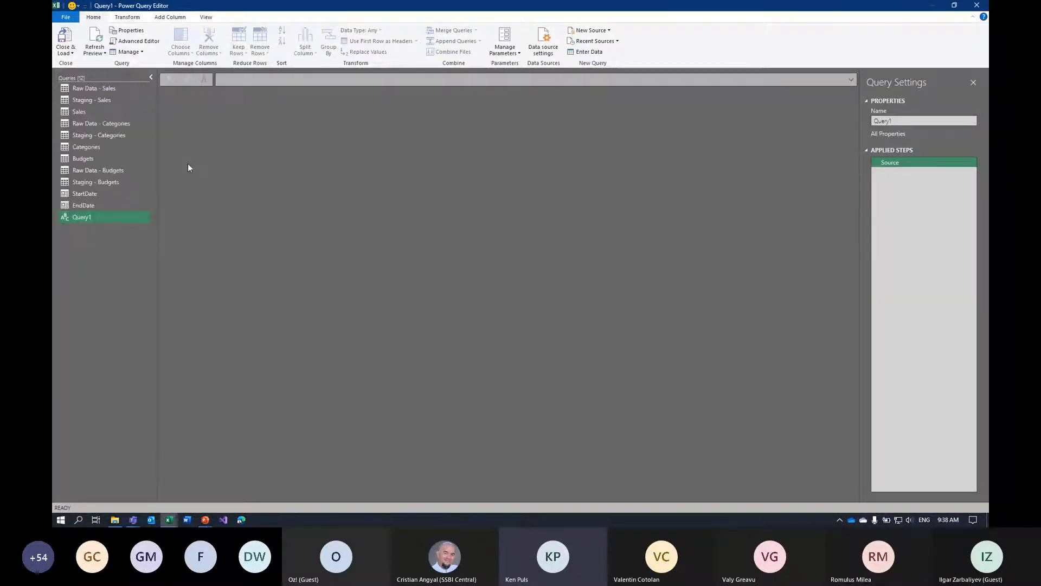
double_click(92, 217)
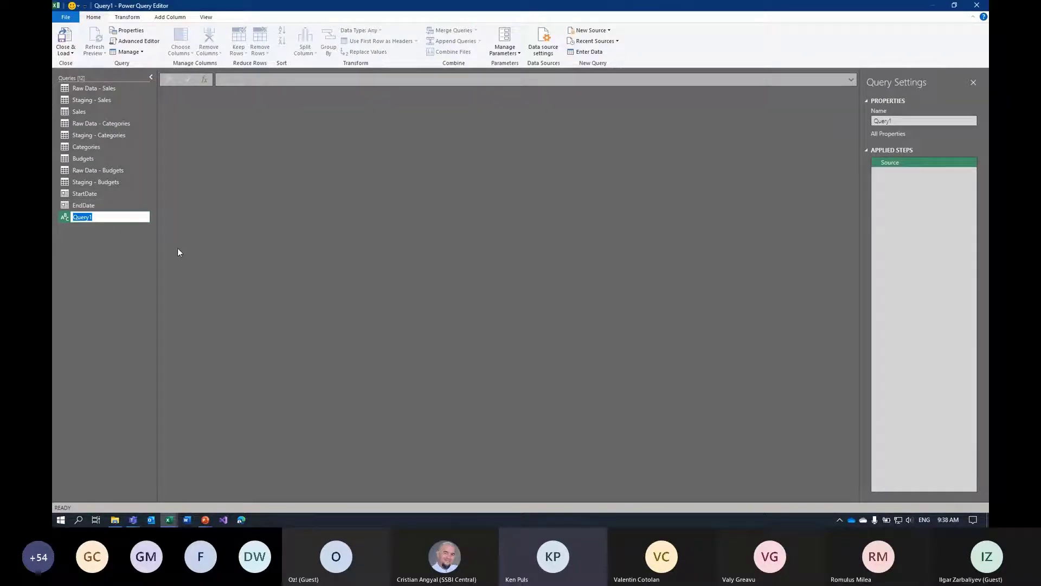
type("Calendar")
key("Return")
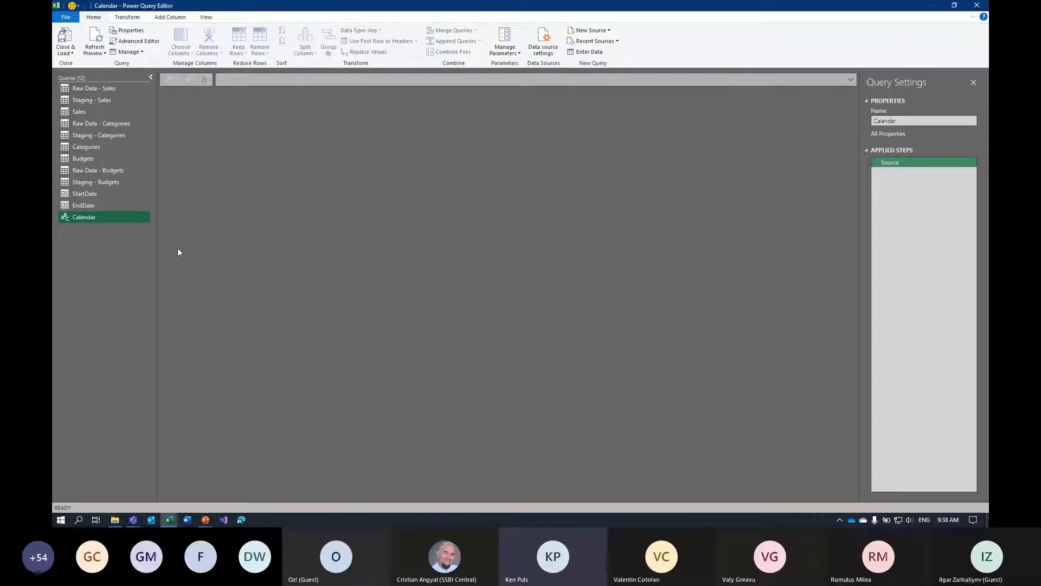
Set Calendar's source formula to ={ Number.From( StartDate ) .. Number.From( EndDate ) } and convert the list to a table with no delimiter
left_click(96, 194)
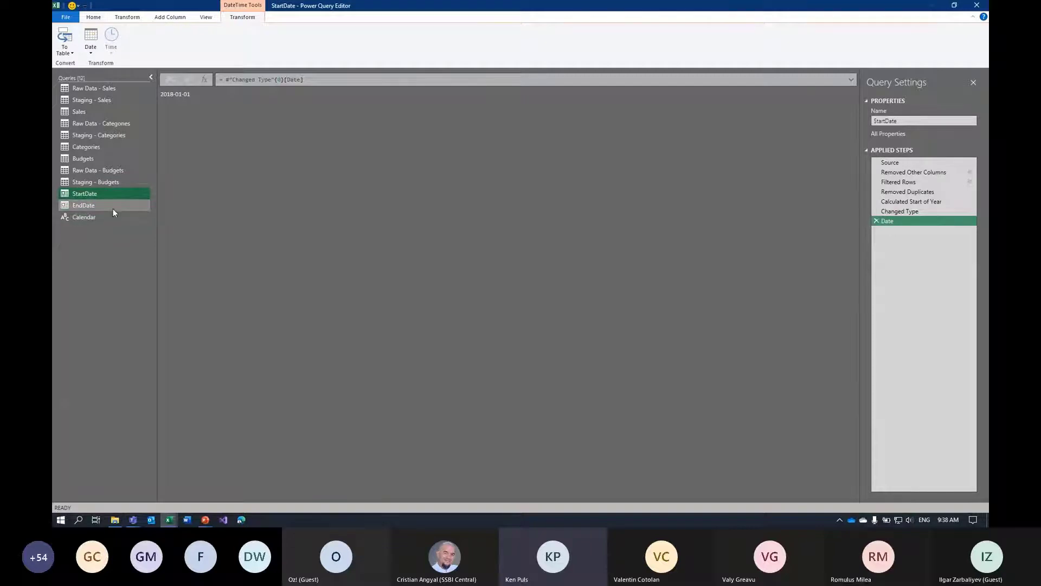
left_click(99, 217)
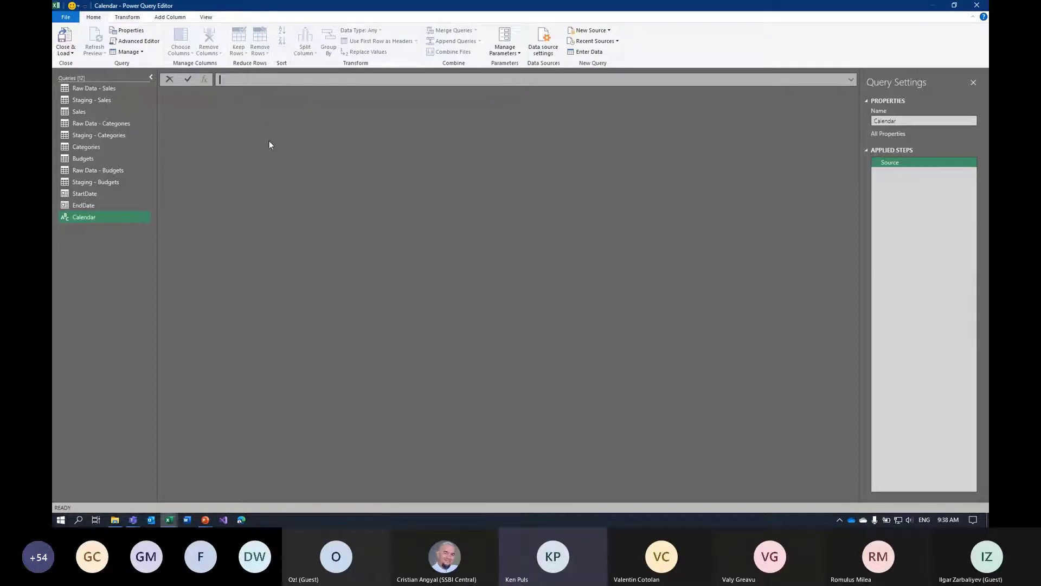
type("={}")
type(" Number.F")
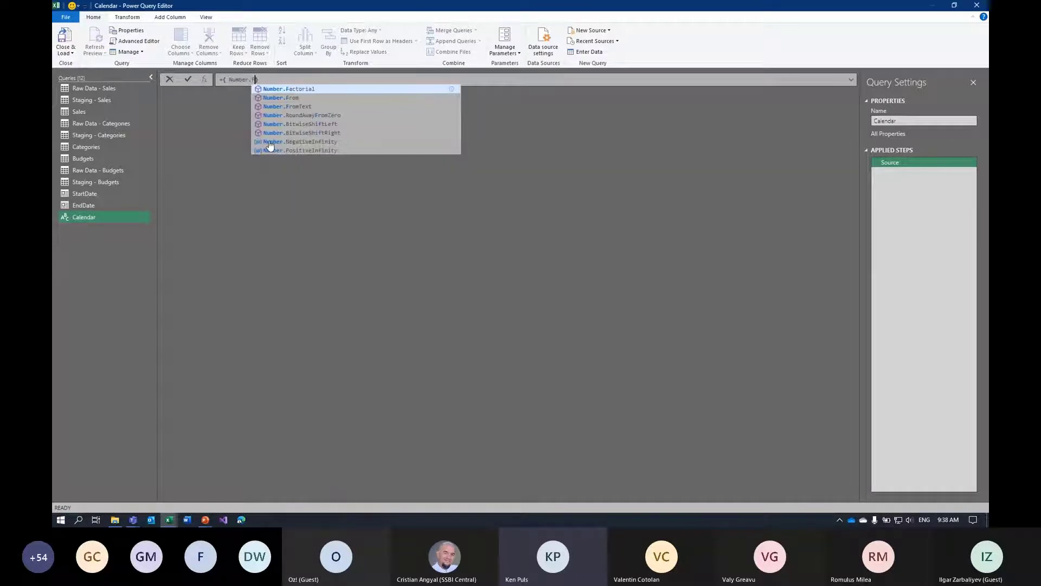
type("rom( ")
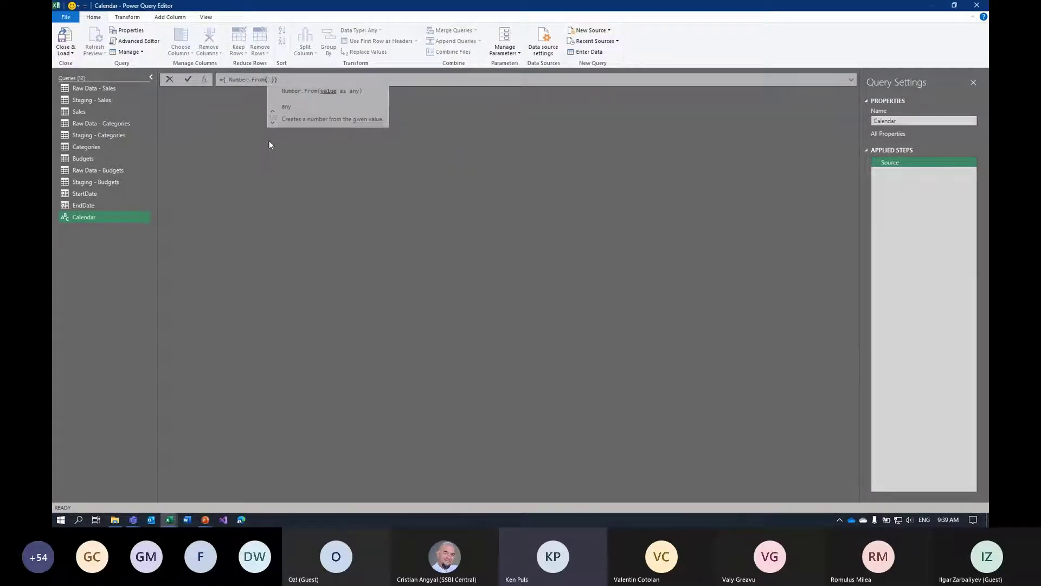
type("StartDate ")
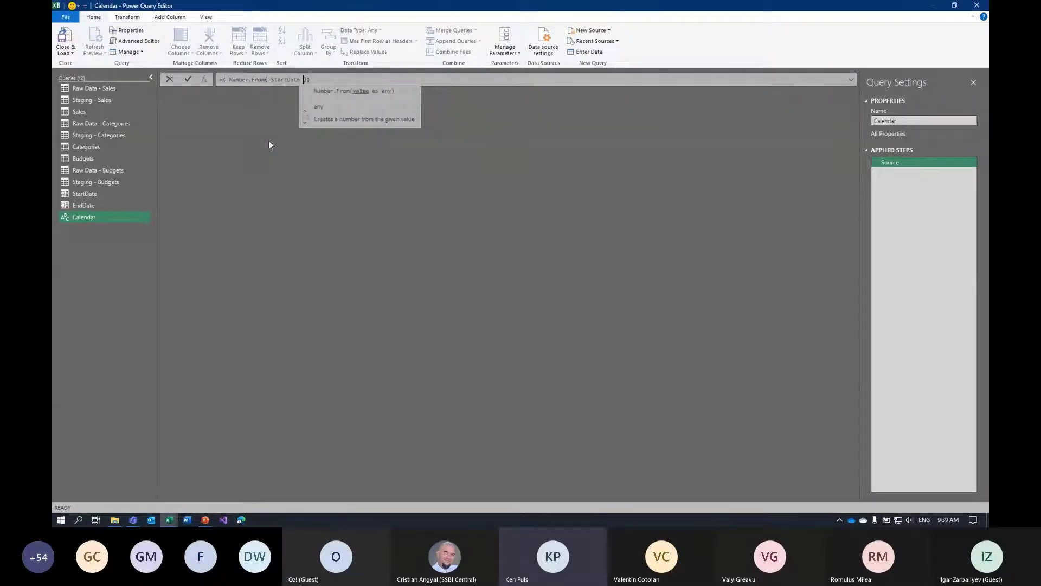
type(")")
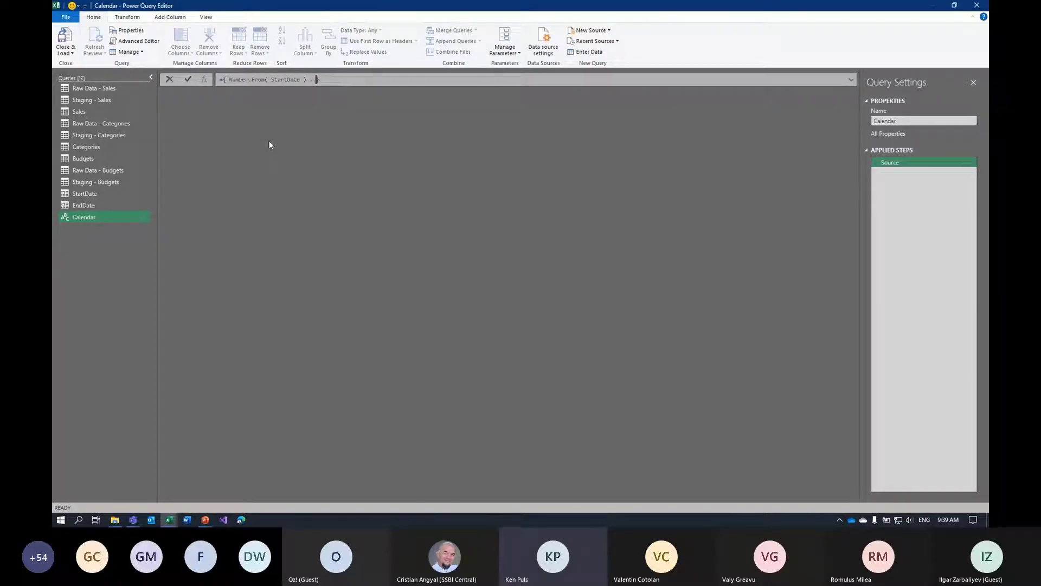
type("..")
type("Number.")
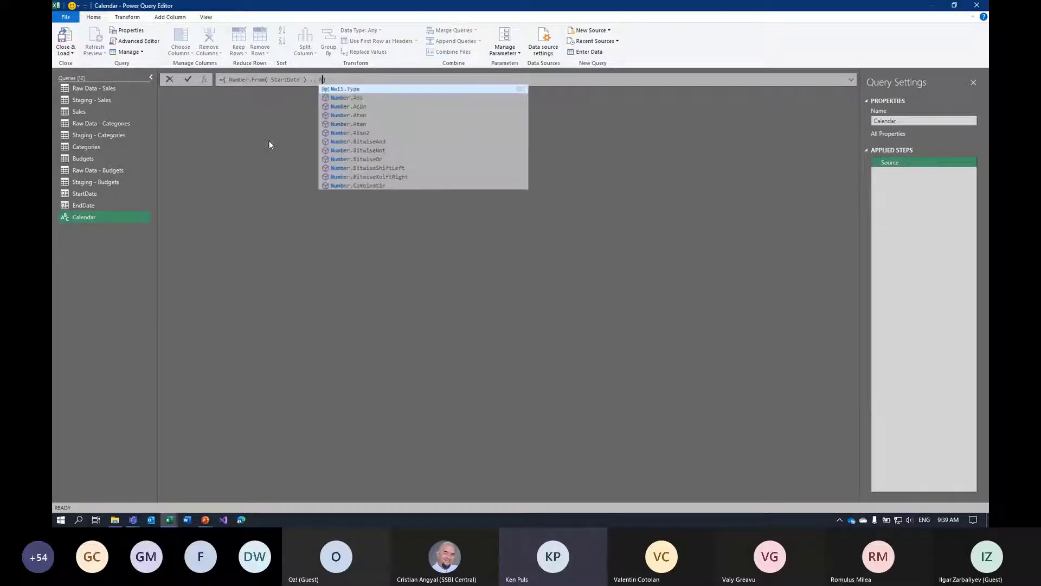
type("From( ")
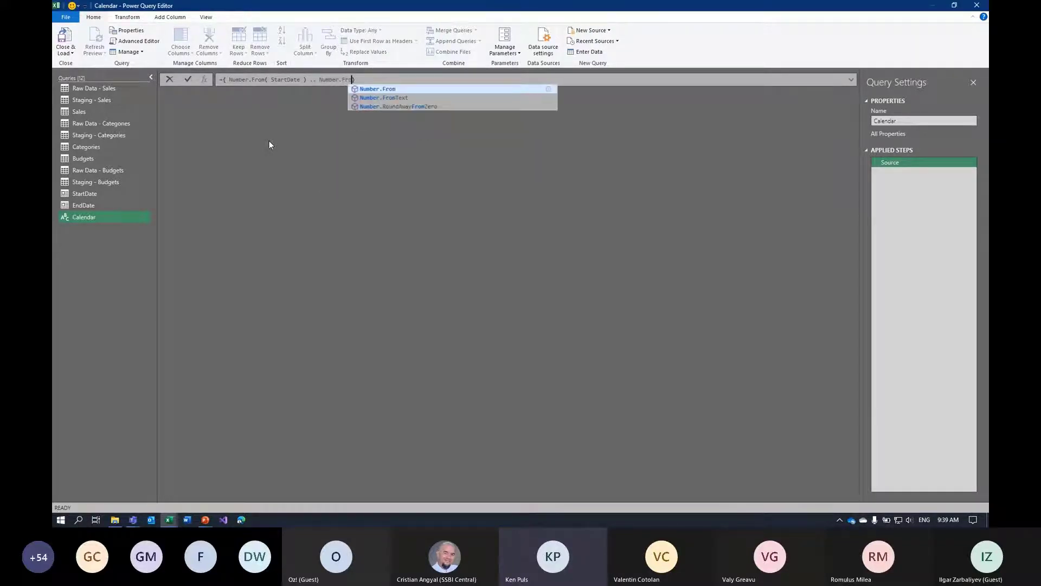
type("EndDate ")
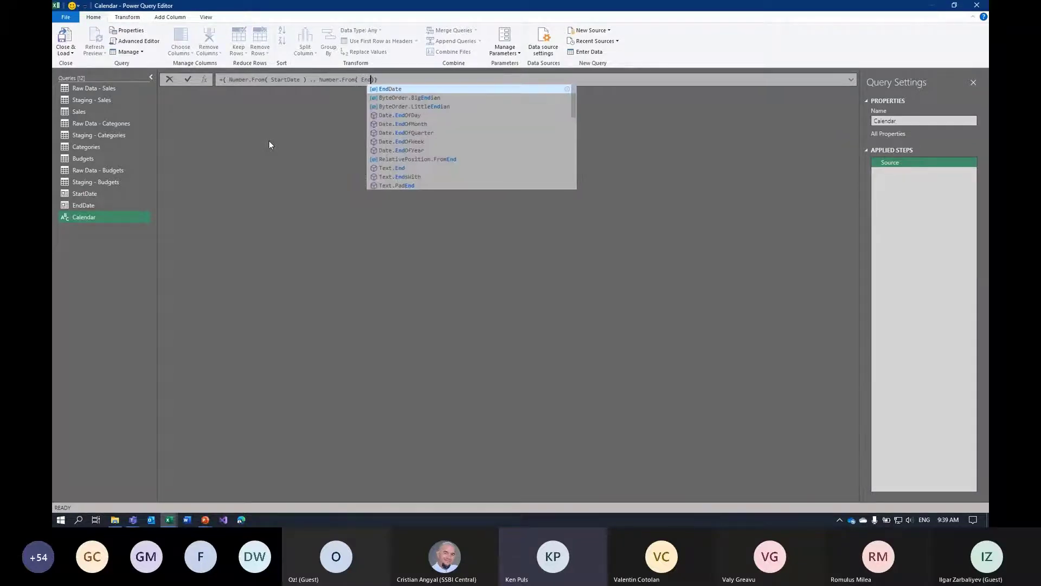
type(")")
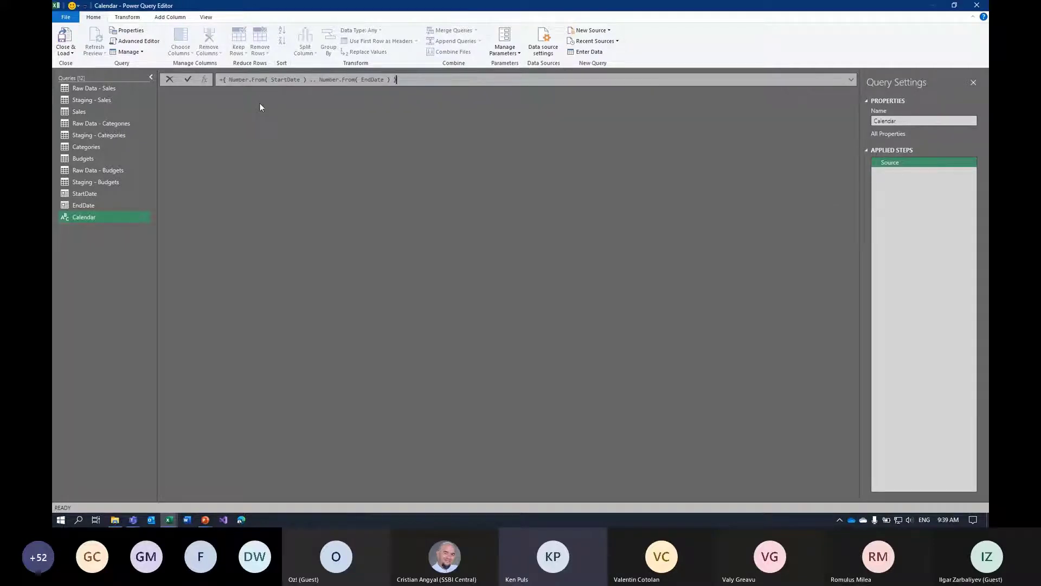
key("Return")
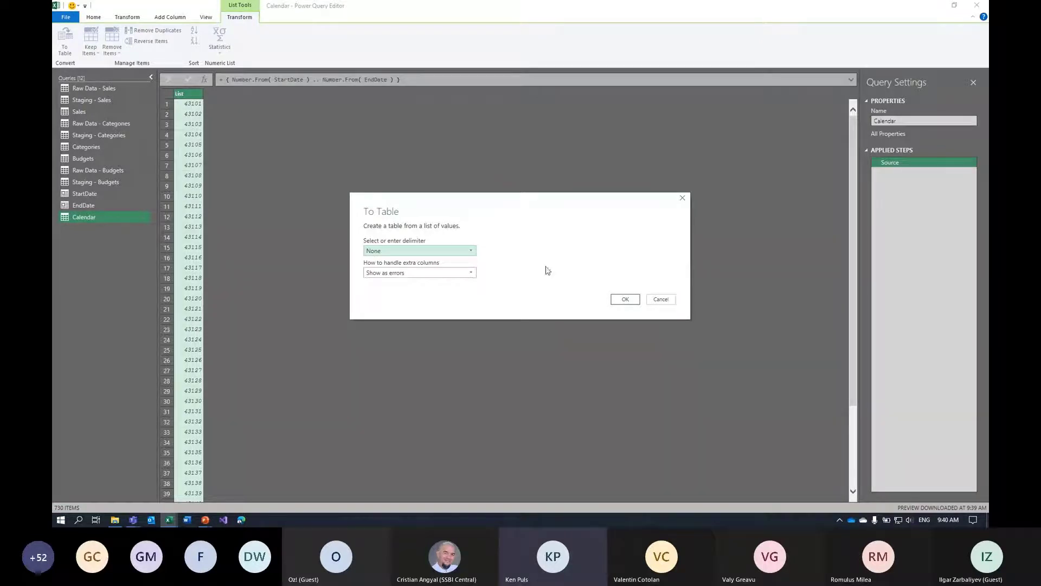
left_click(625, 303)
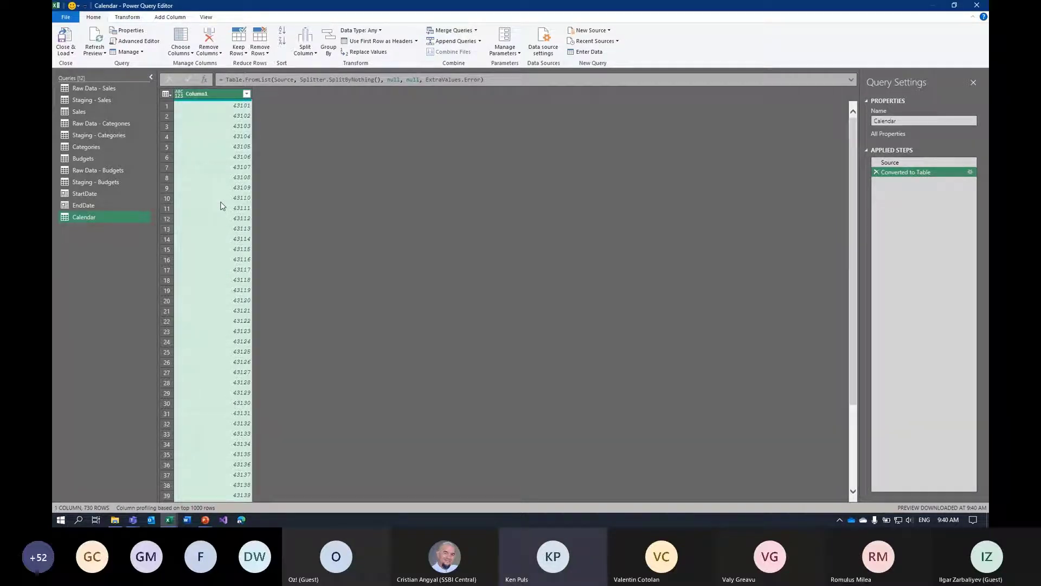
Rename Calendar's only column to Date and set its data type to Date
left_click(126, 17)
left_click(169, 18)
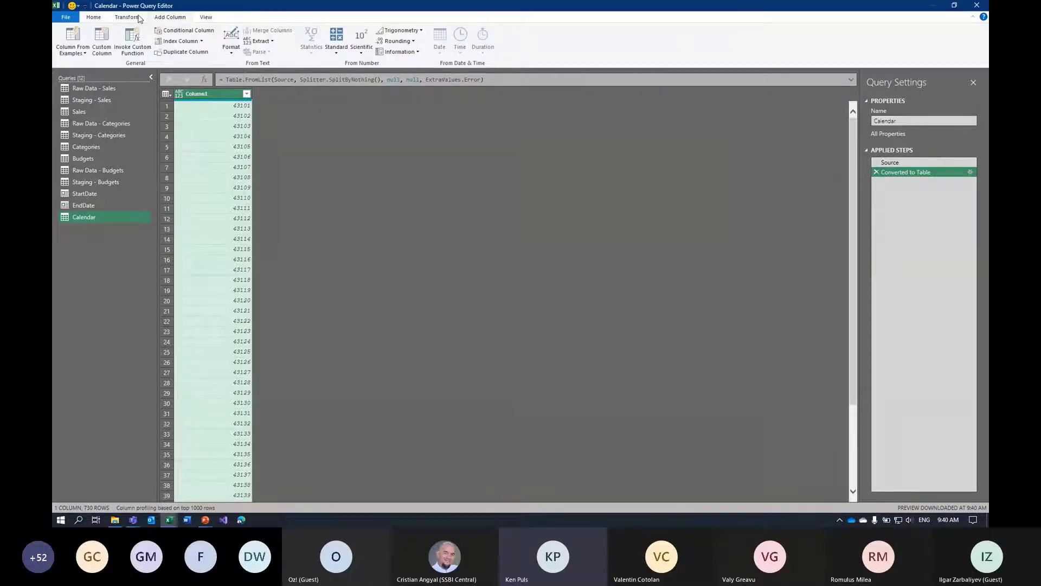
left_click(136, 18)
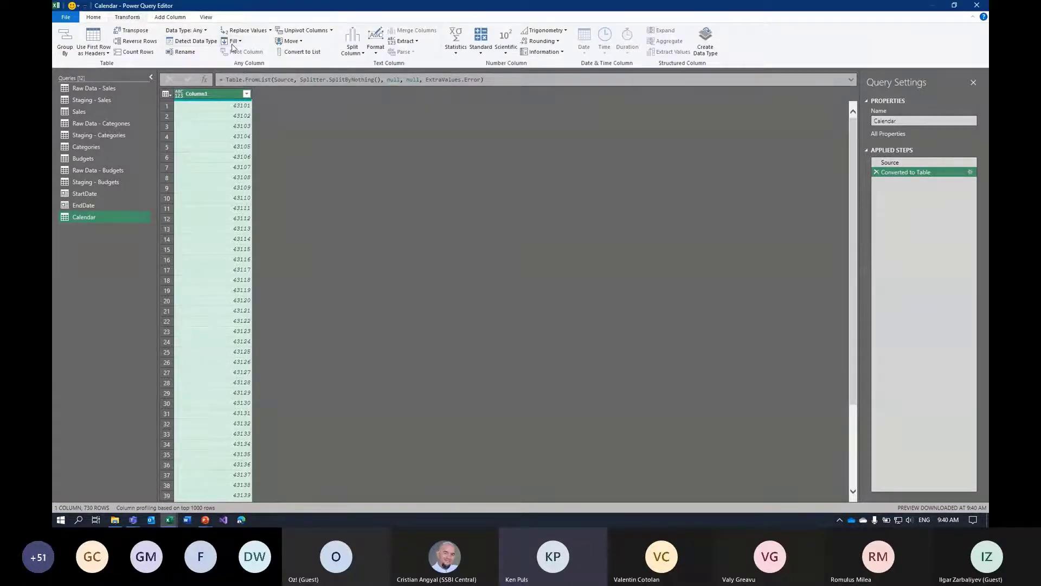
double_click(217, 95)
type("D")
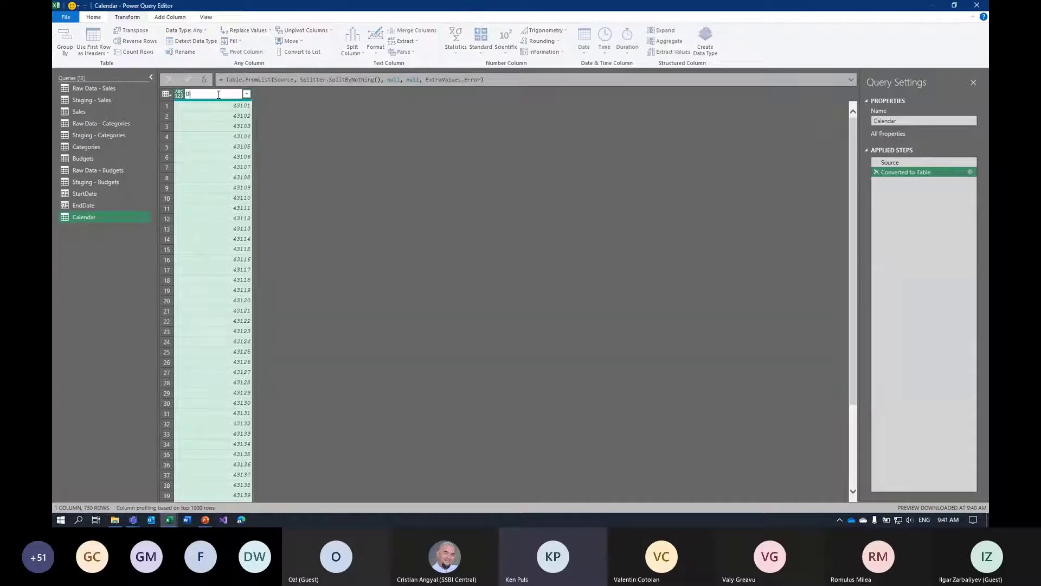
type("ATE")
key("BackSpace")
key("BackSpace")
key("BackSpace")
type("ate")
key("Return")
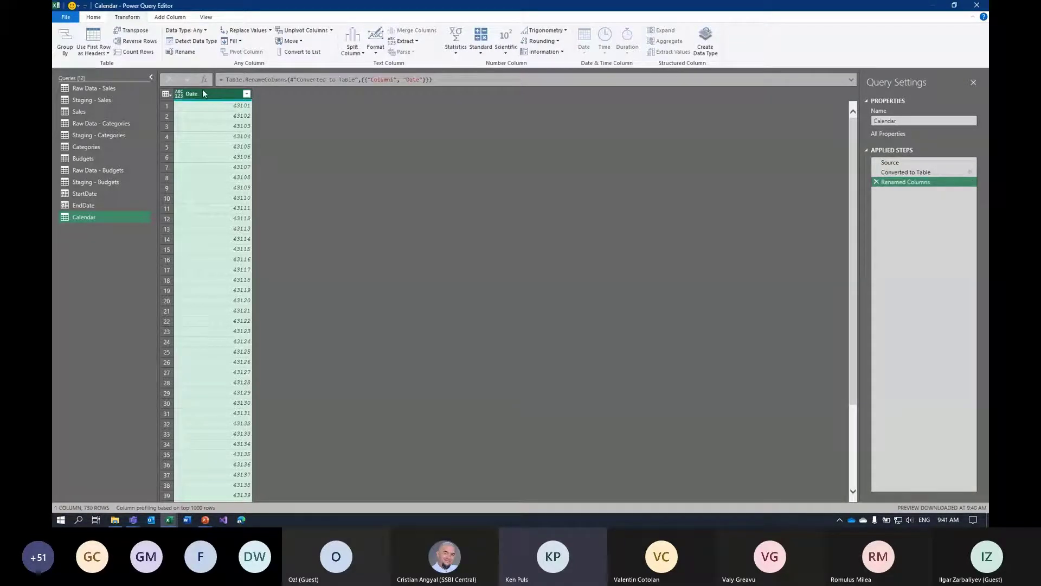
left_click(180, 95)
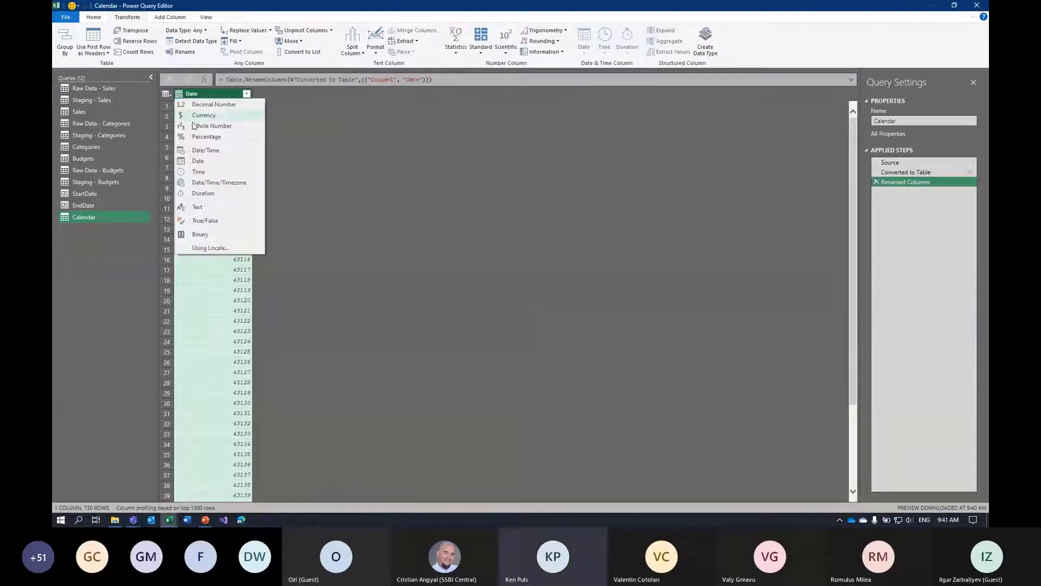
left_click(198, 162)
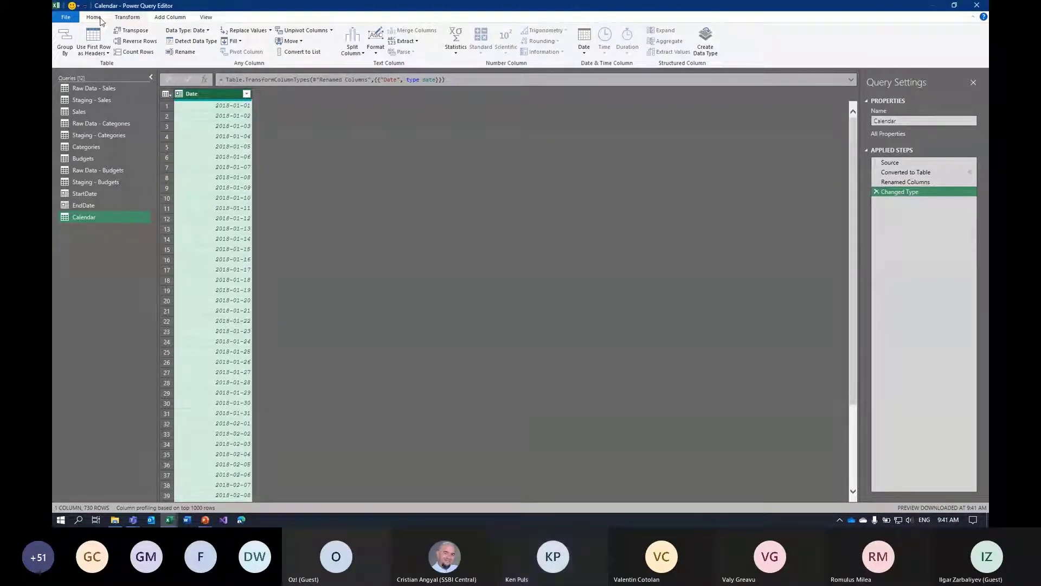
Add a Year column to Calendar, derived from the Date column
left_click(171, 18)
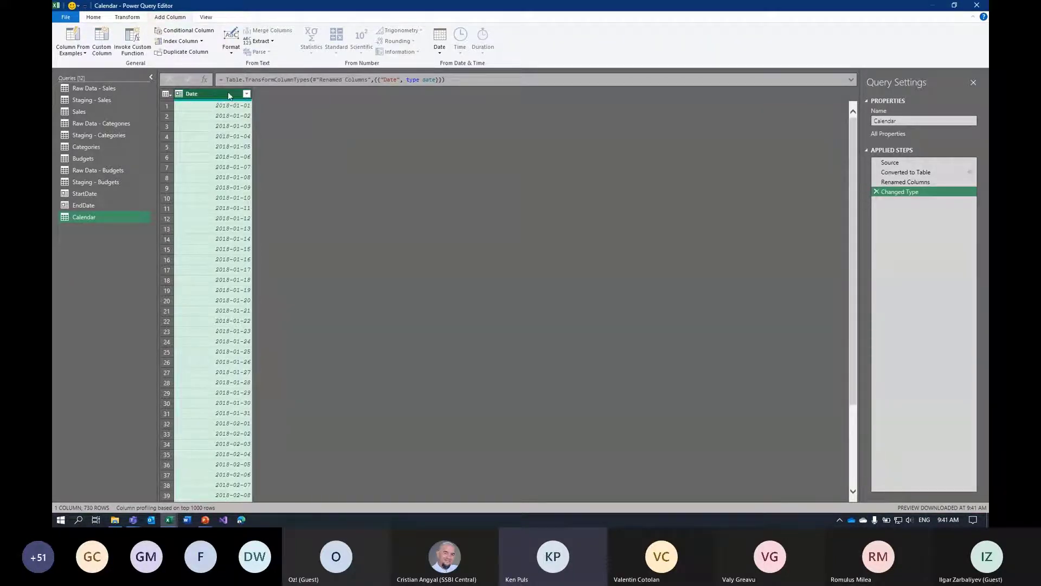
left_click(442, 48)
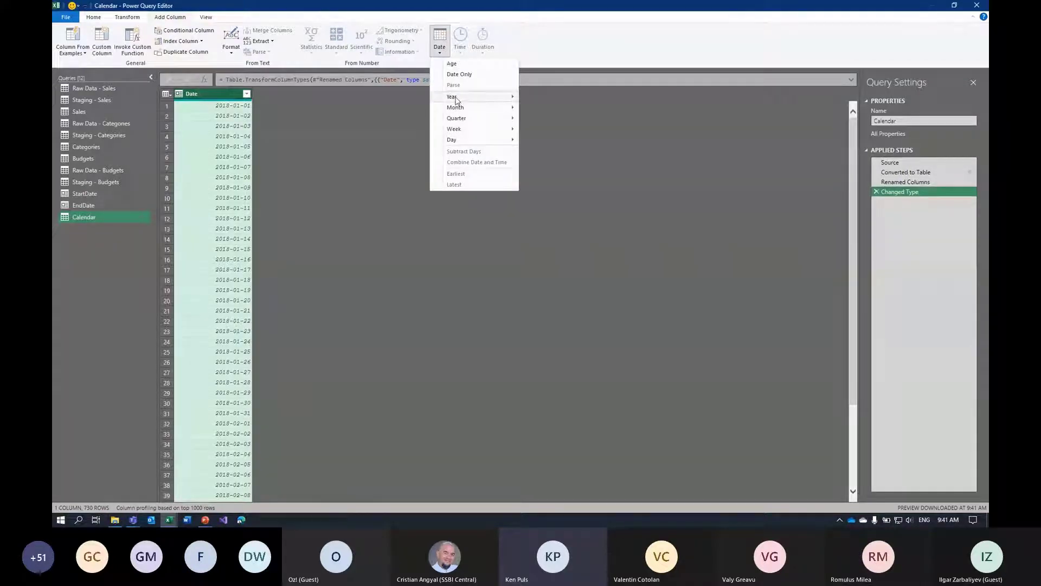
mouse_move(456, 99)
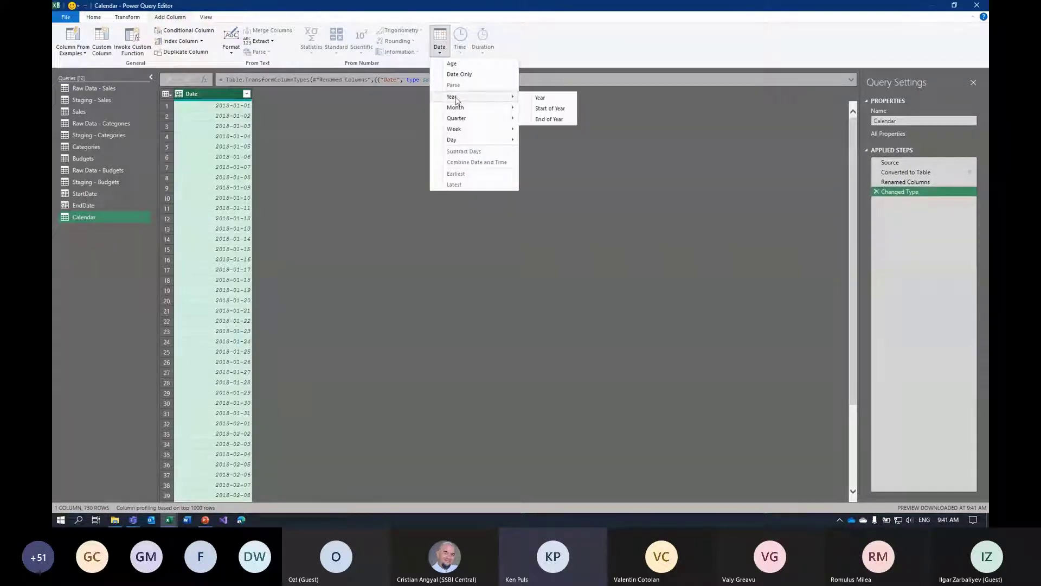
left_click(547, 98)
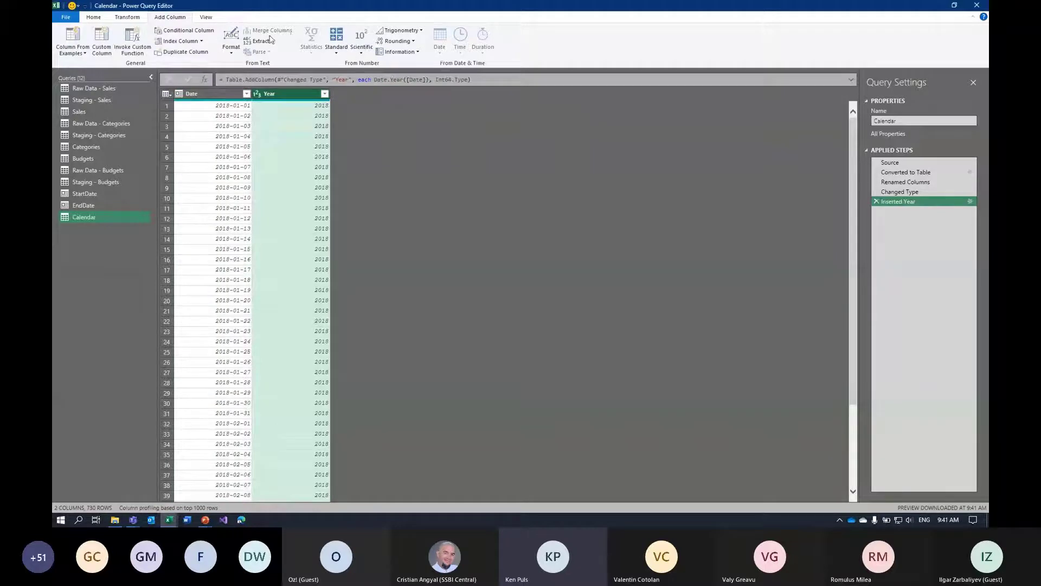
Add a Month Name column to Calendar from the Date column, using Name of Month
left_click(219, 204)
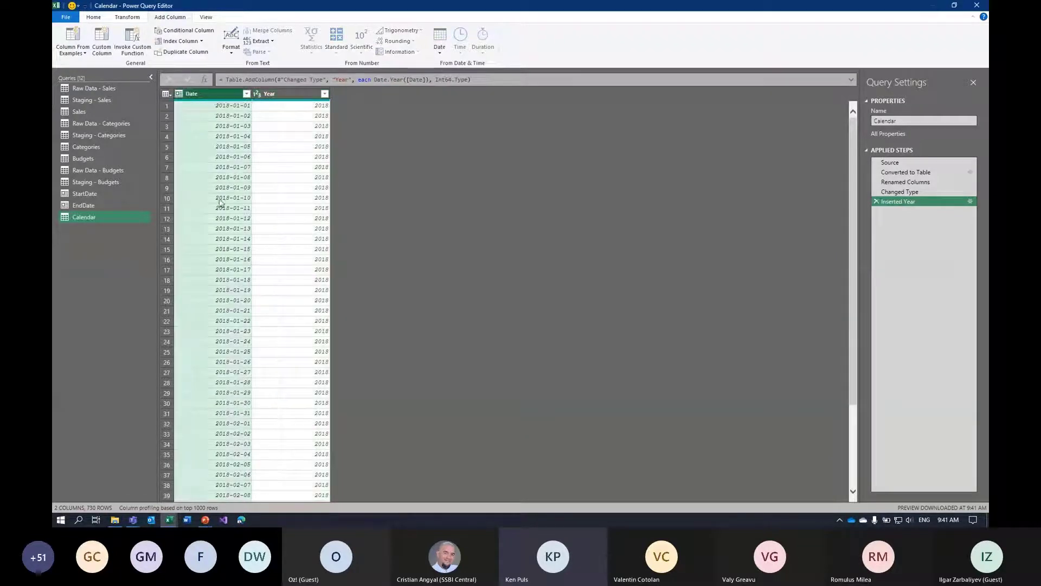
left_click(440, 46)
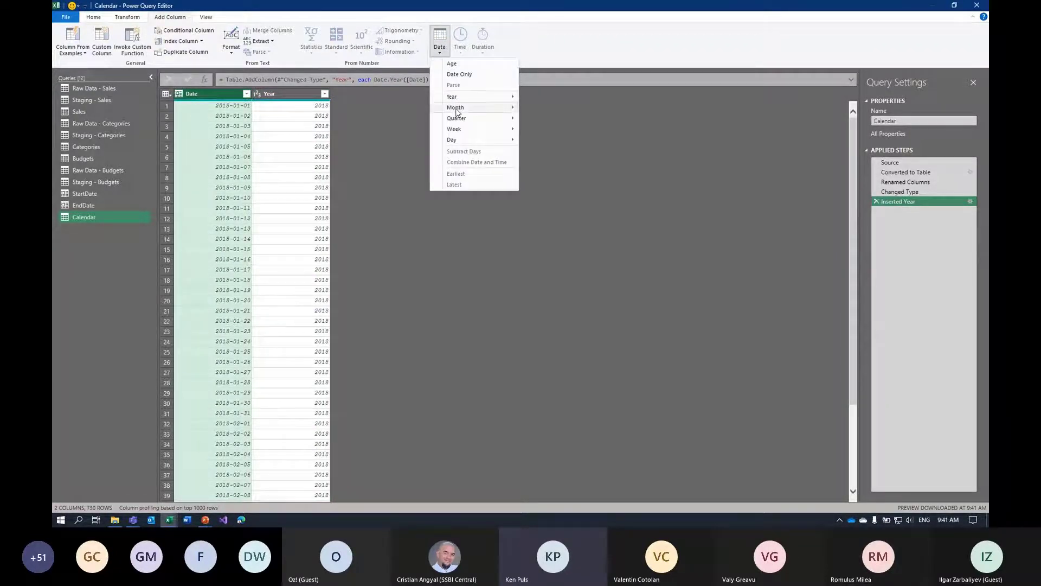
mouse_move(457, 113)
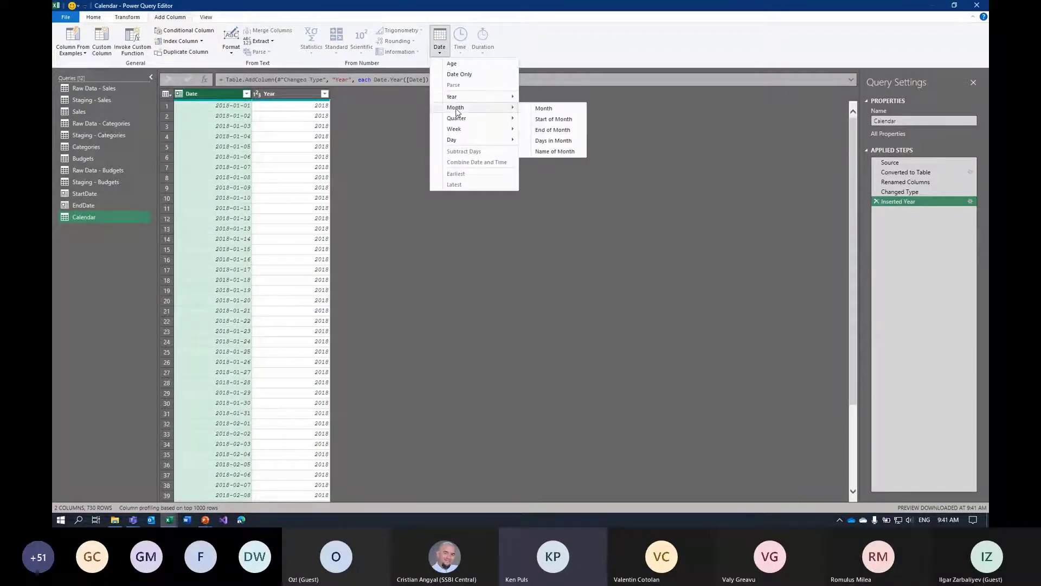
left_click(556, 153)
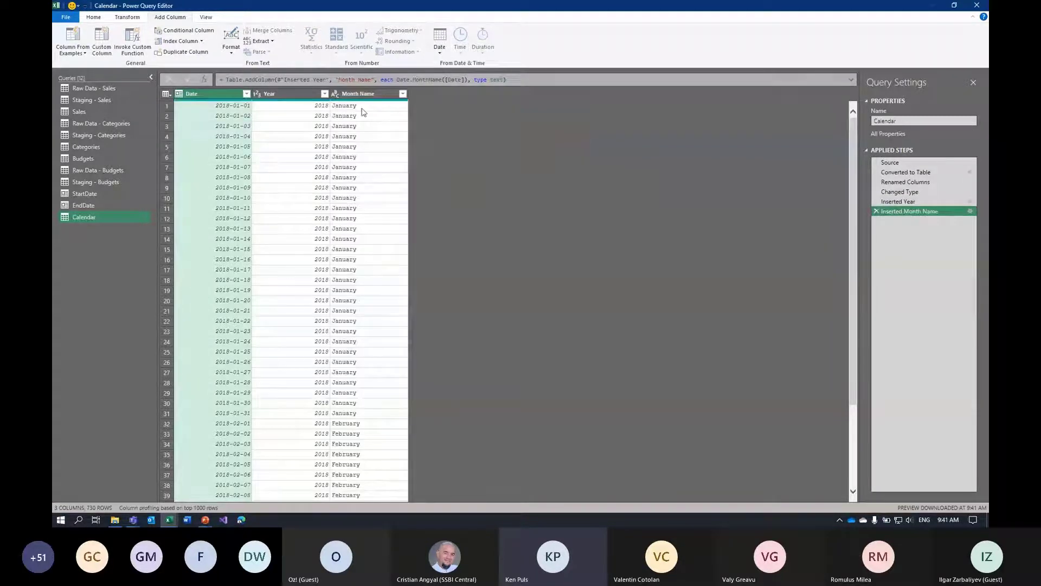
Shorten the Month Name values in place by extracting their first 3 characters
left_click(127, 17)
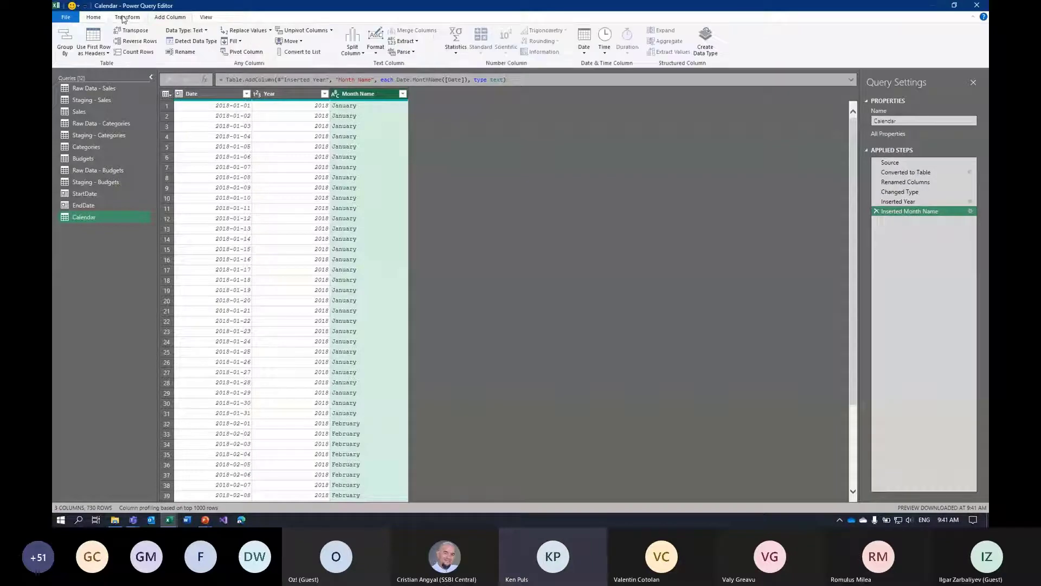
left_click(424, 43)
left_click(474, 84)
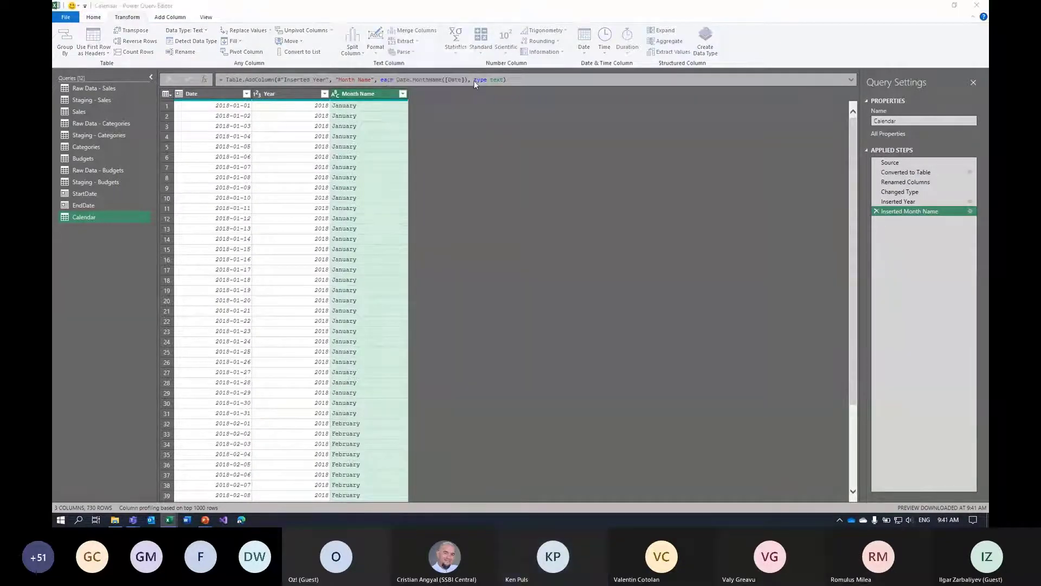
type("3")
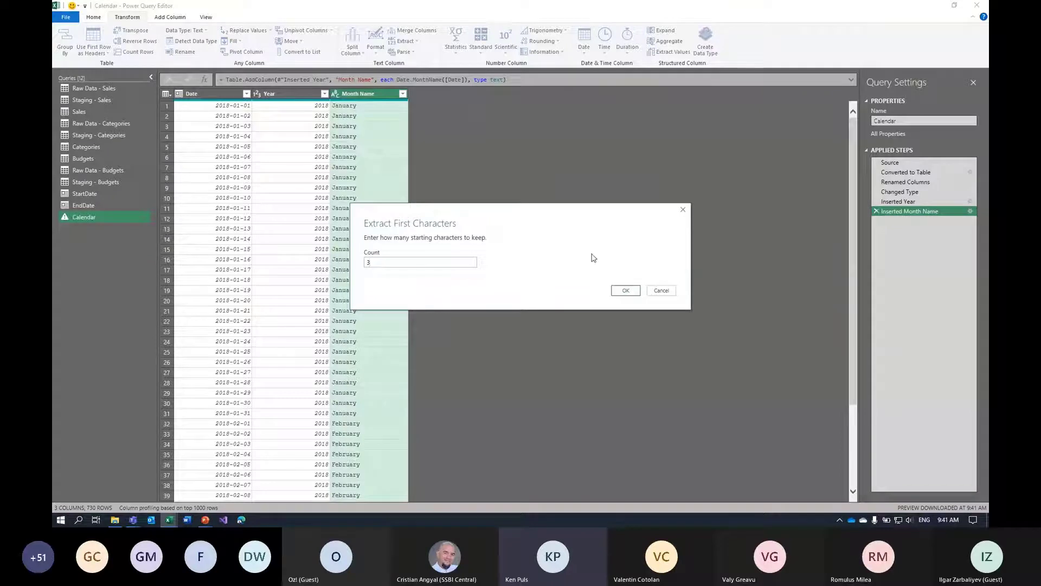
left_click(625, 290)
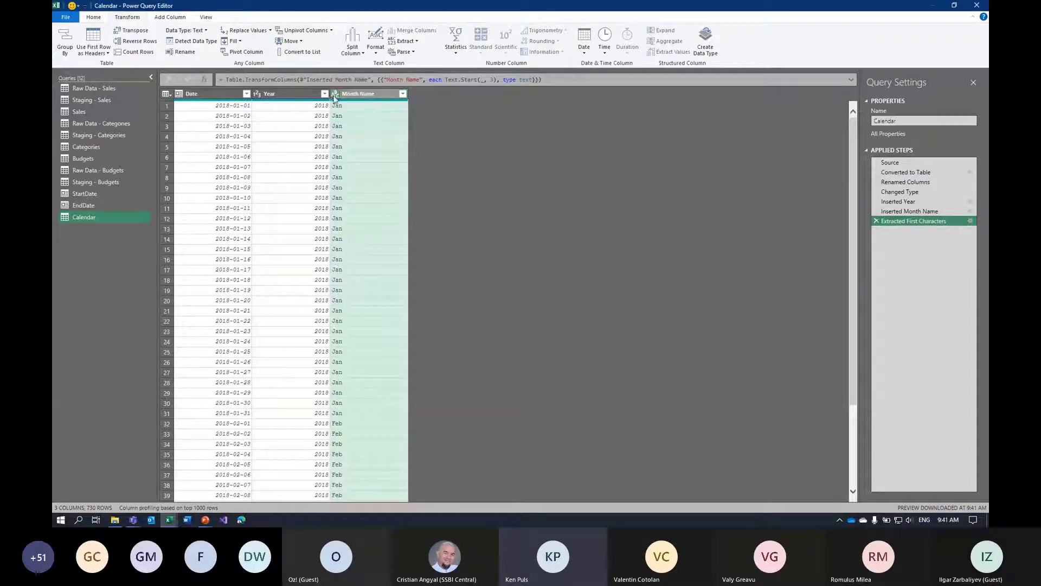
Add a numeric Month column to Calendar, derived from the Date column
left_click(293, 95)
left_click(224, 98)
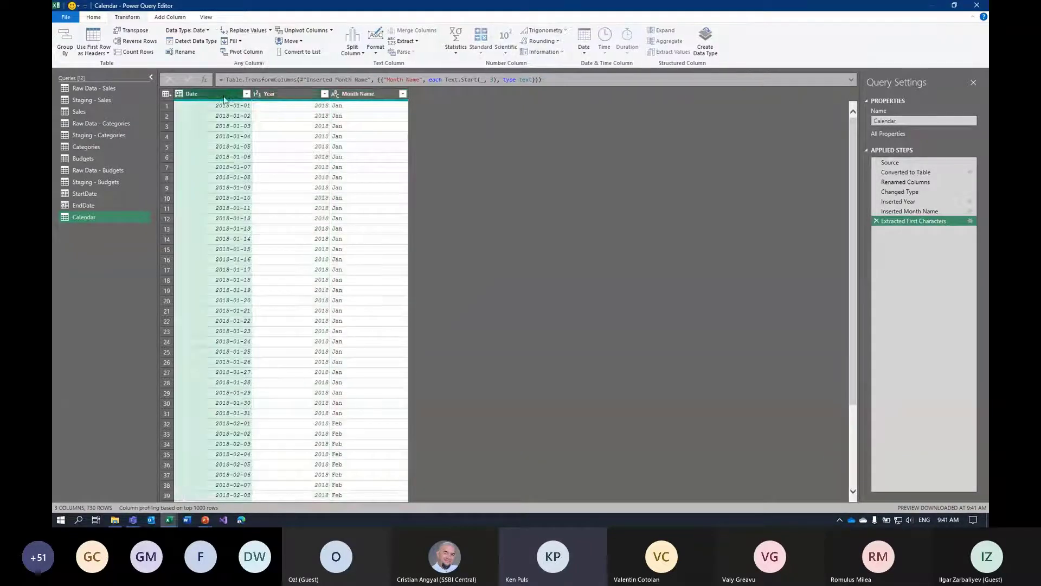
left_click(169, 18)
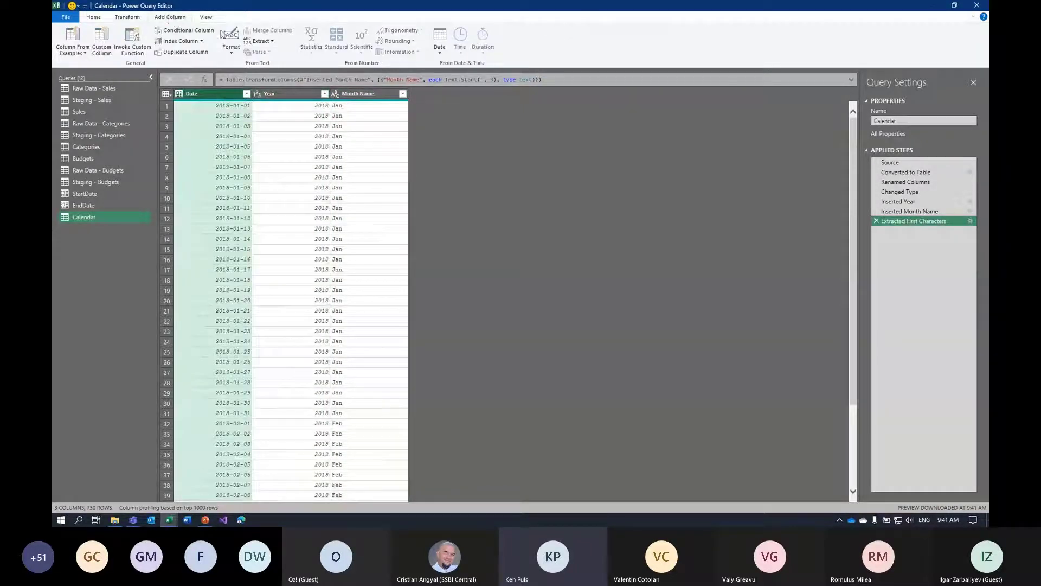
left_click(440, 52)
mouse_move(460, 108)
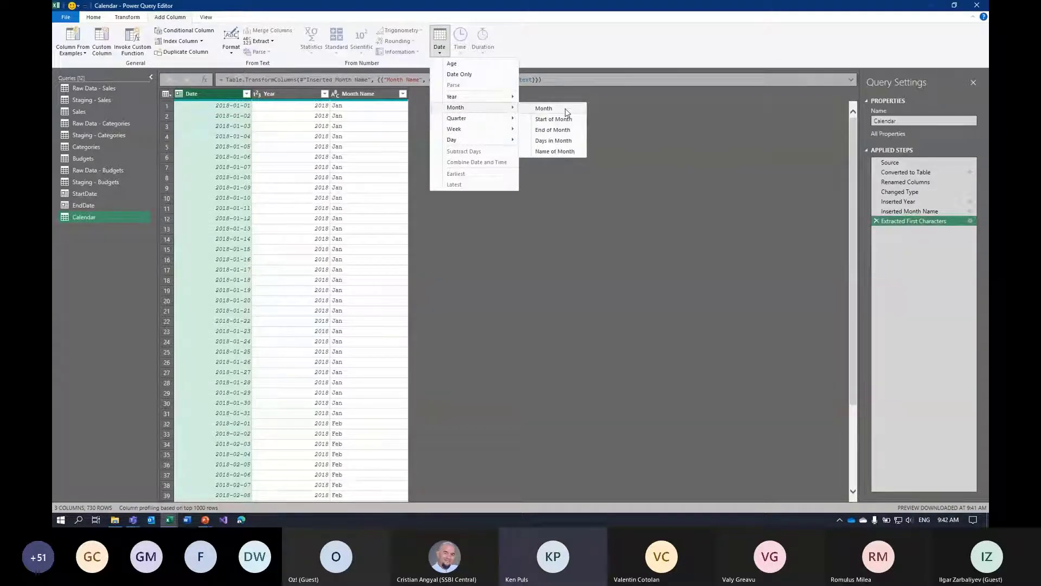
left_click(565, 109)
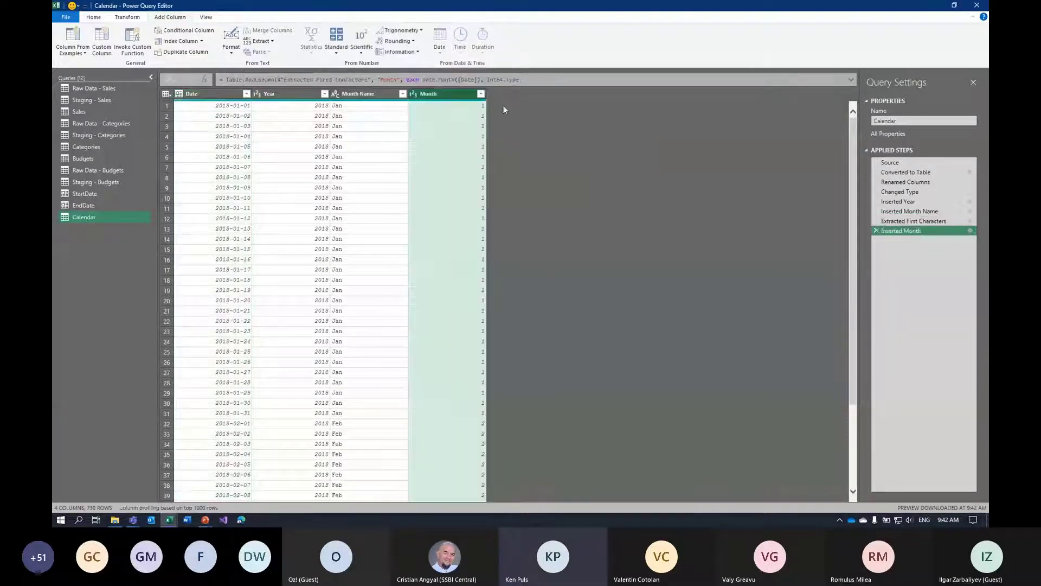
Add a Day of Week column to Calendar, derived from the Date column
left_click(214, 94)
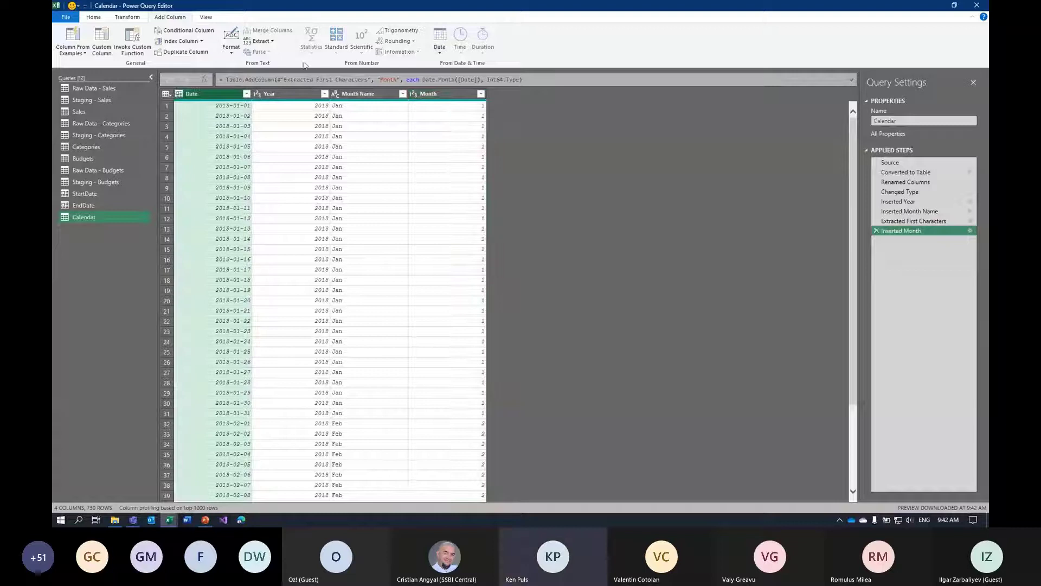
left_click(440, 50)
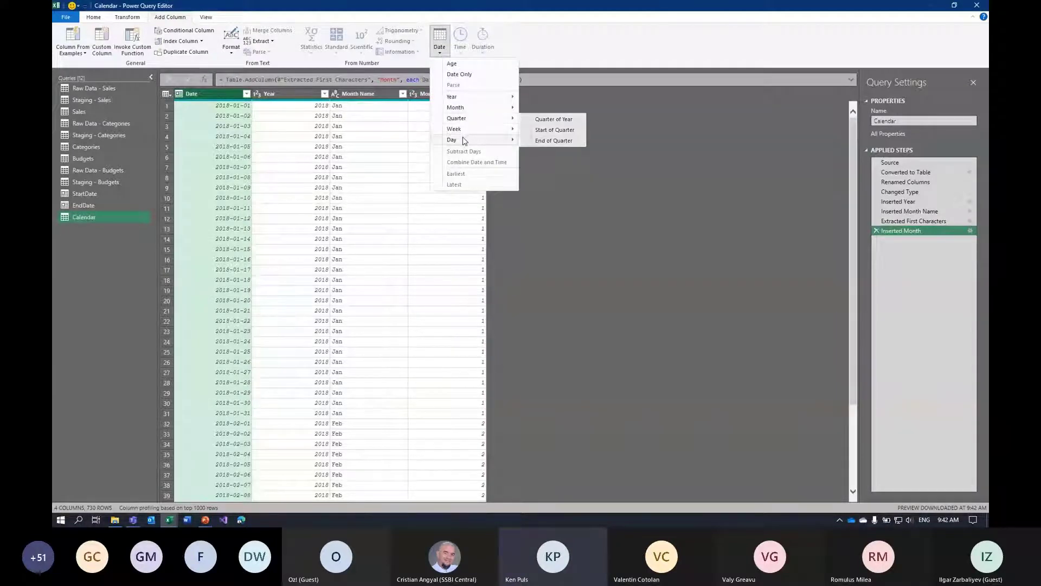
mouse_move(464, 141)
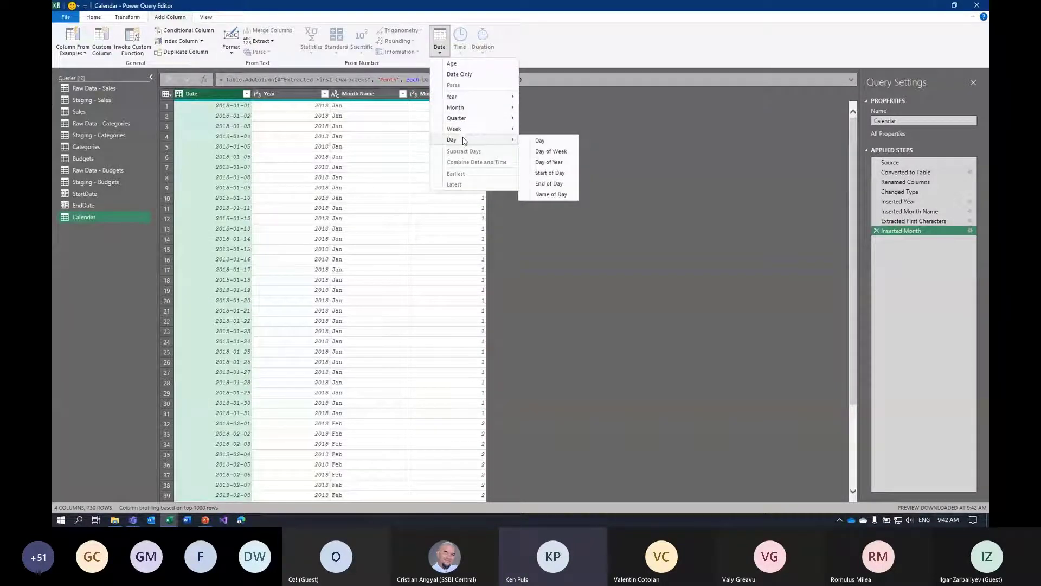
left_click(559, 153)
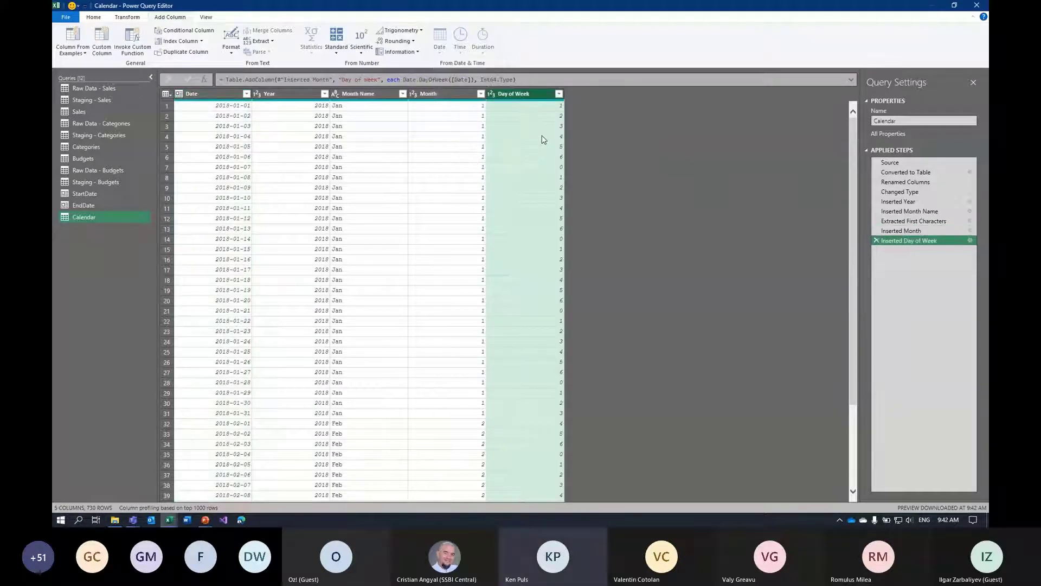
Add a Day Name column to Calendar from the Date column, using Name of Day
left_click(210, 94)
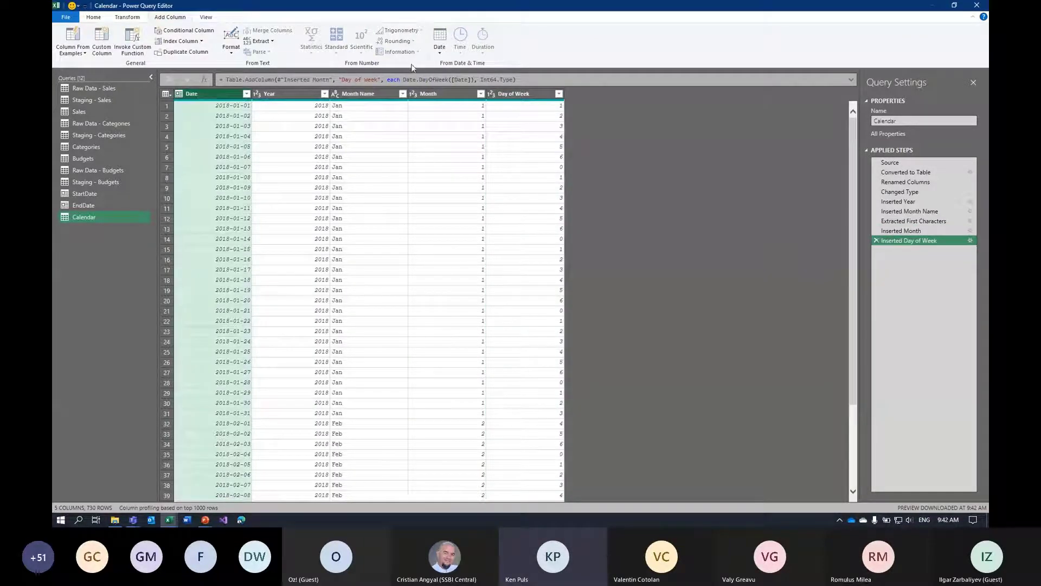
left_click(439, 51)
mouse_move(461, 139)
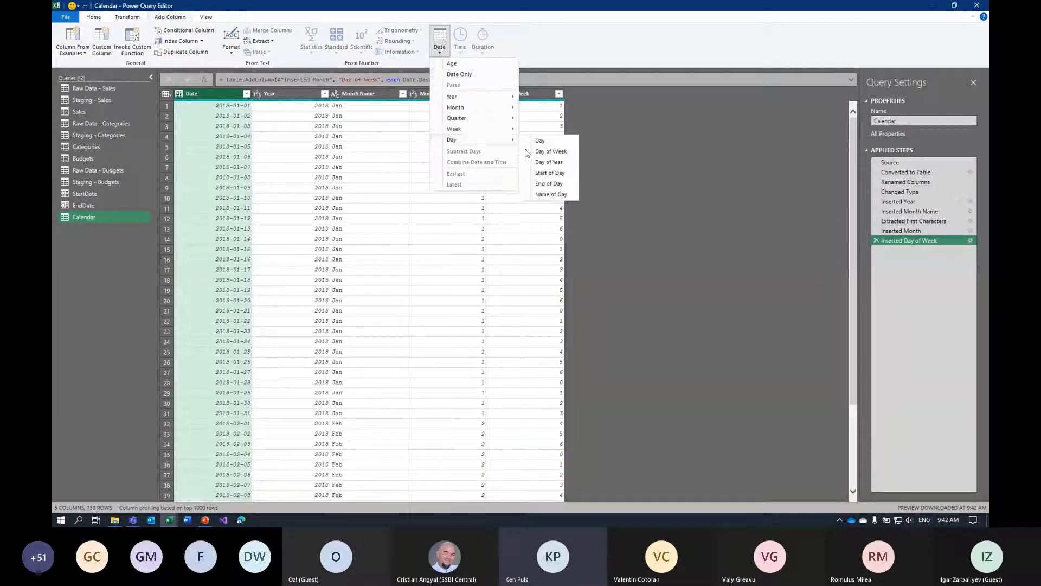
left_click(551, 195)
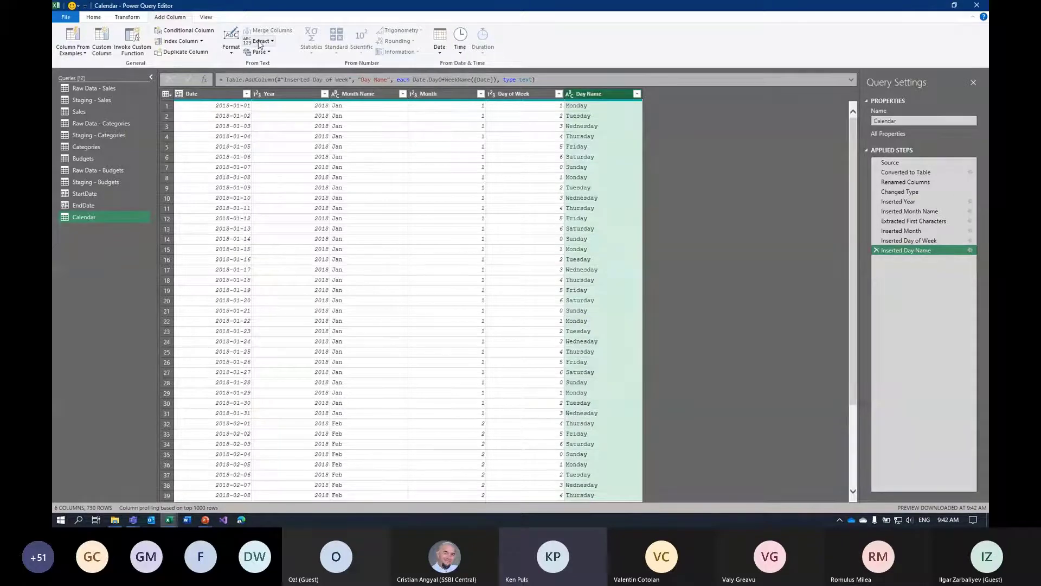
Shorten the Day Name values in place by extracting their first 3 characters
left_click(127, 17)
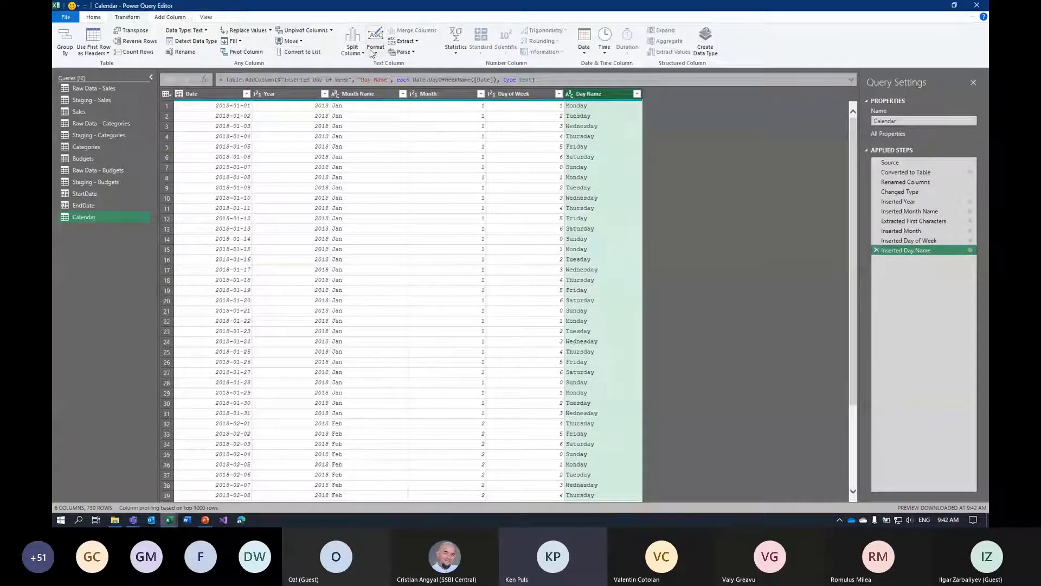
left_click(405, 41)
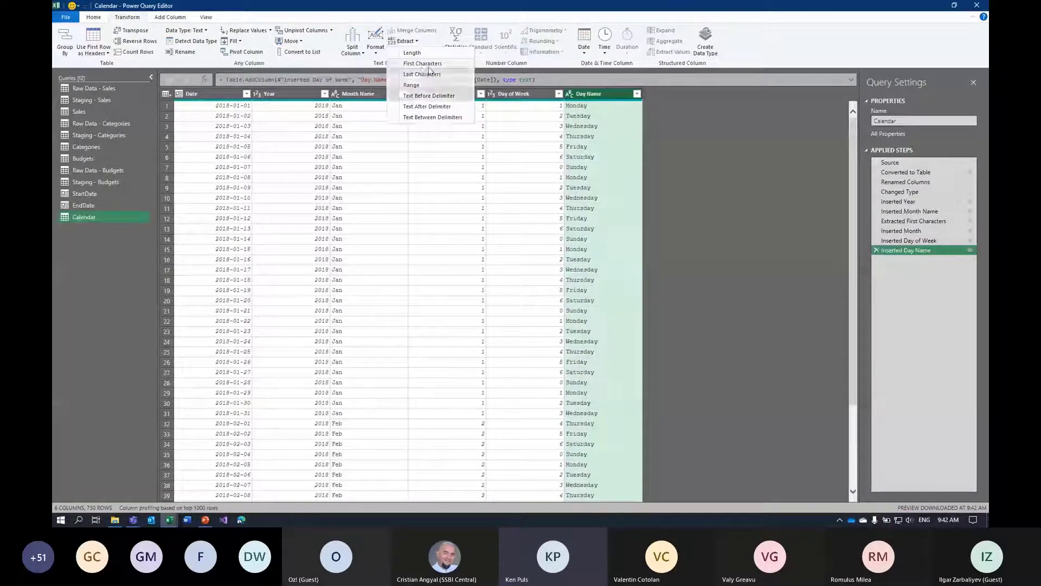
left_click(428, 66)
type("3")
key("Return")
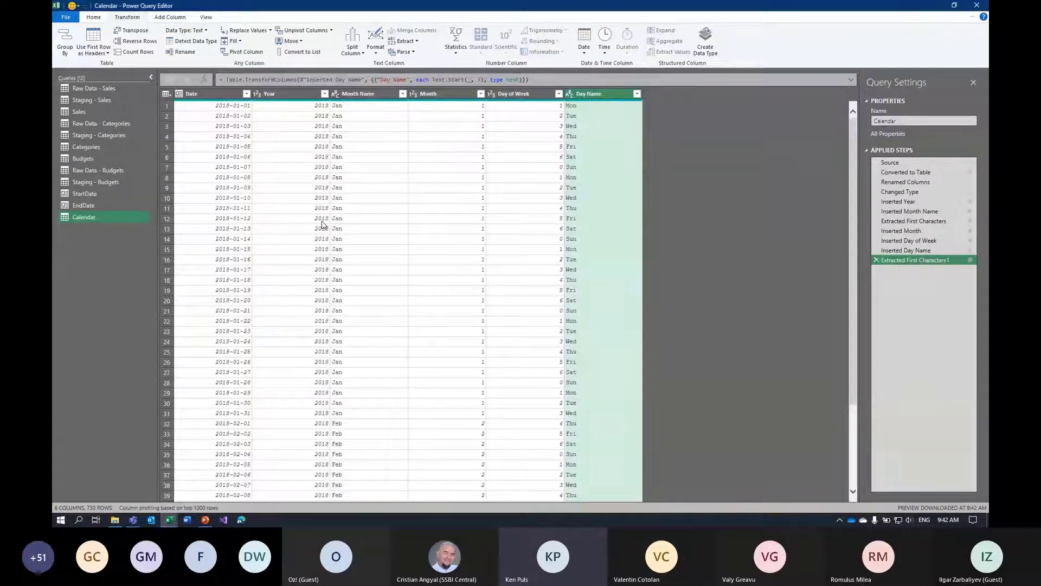
Close the query editor and load Calendar as a connection only, adding it to the Data Model
left_click(94, 19)
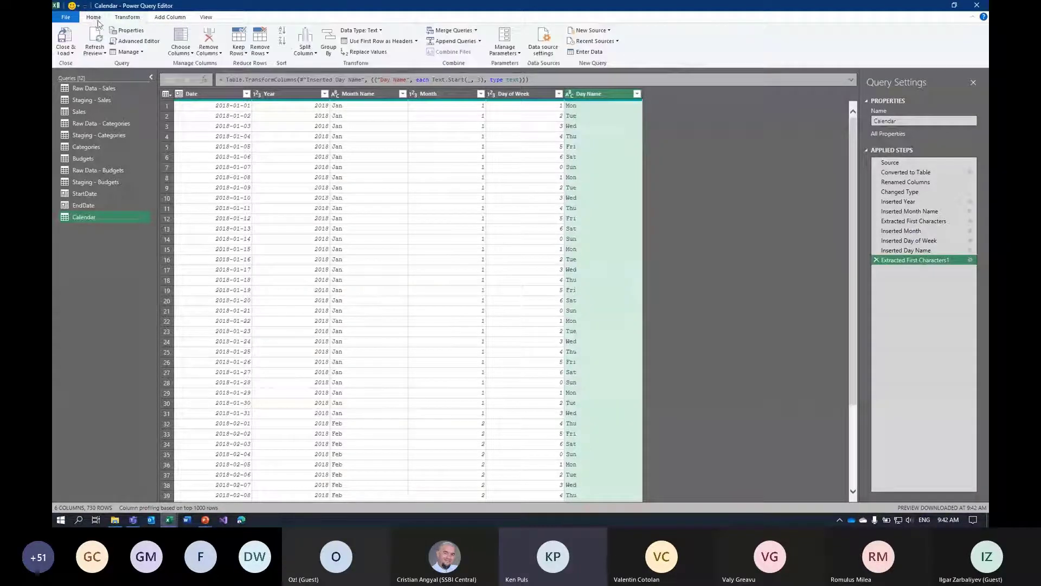
left_click(71, 53)
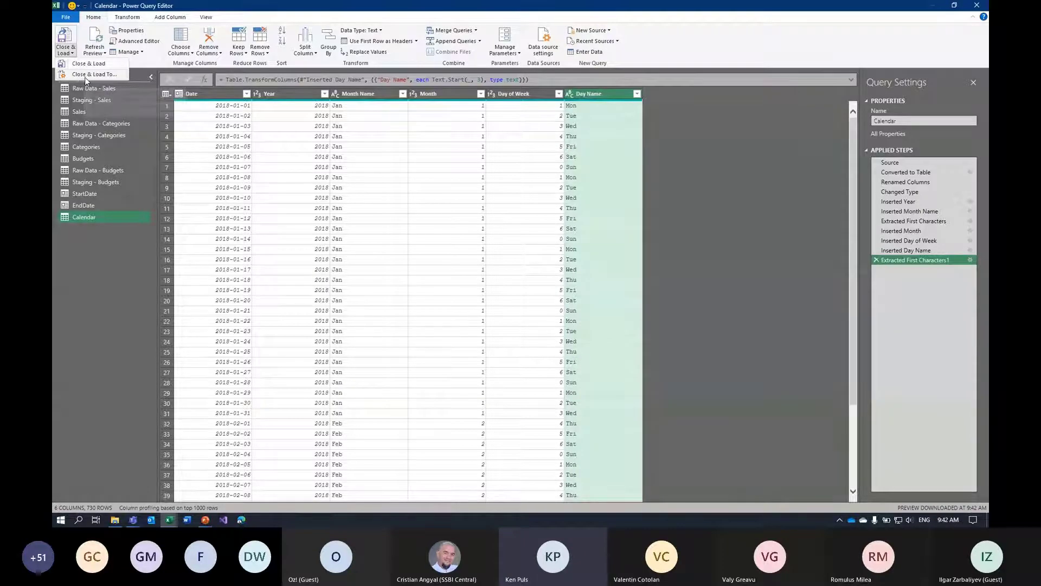
left_click(84, 77)
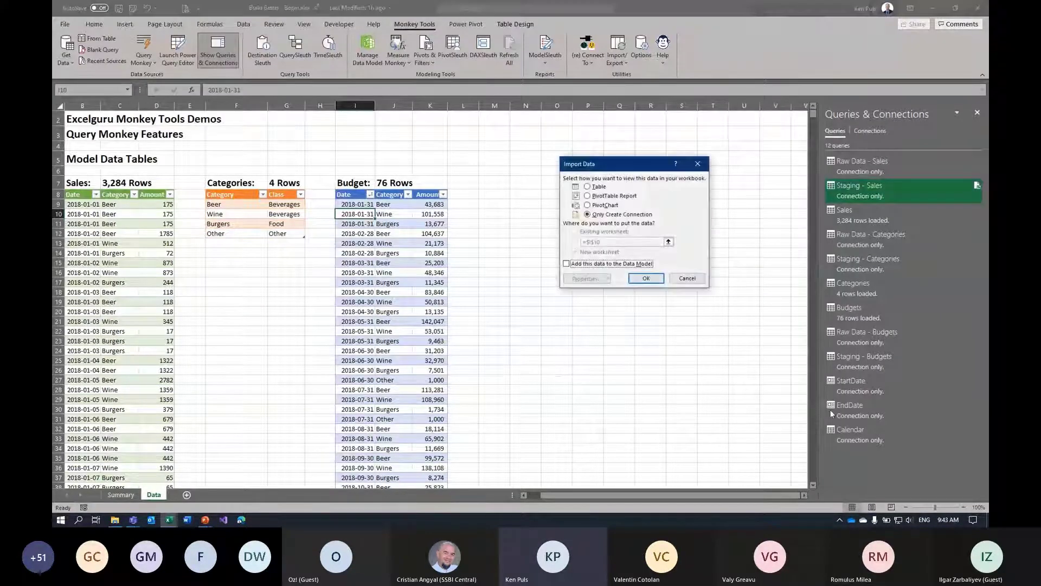
left_click(566, 263)
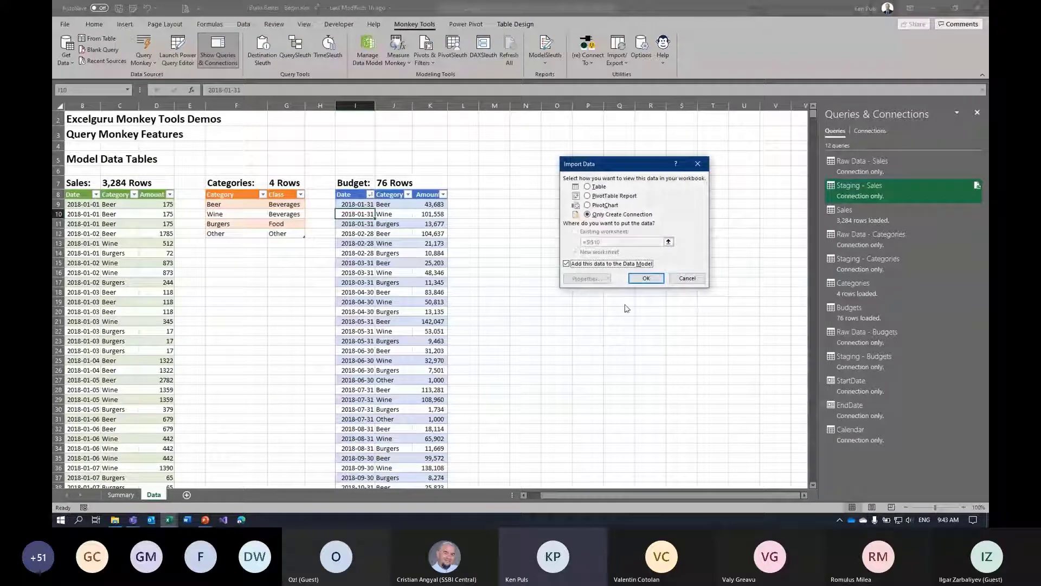
left_click(646, 278)
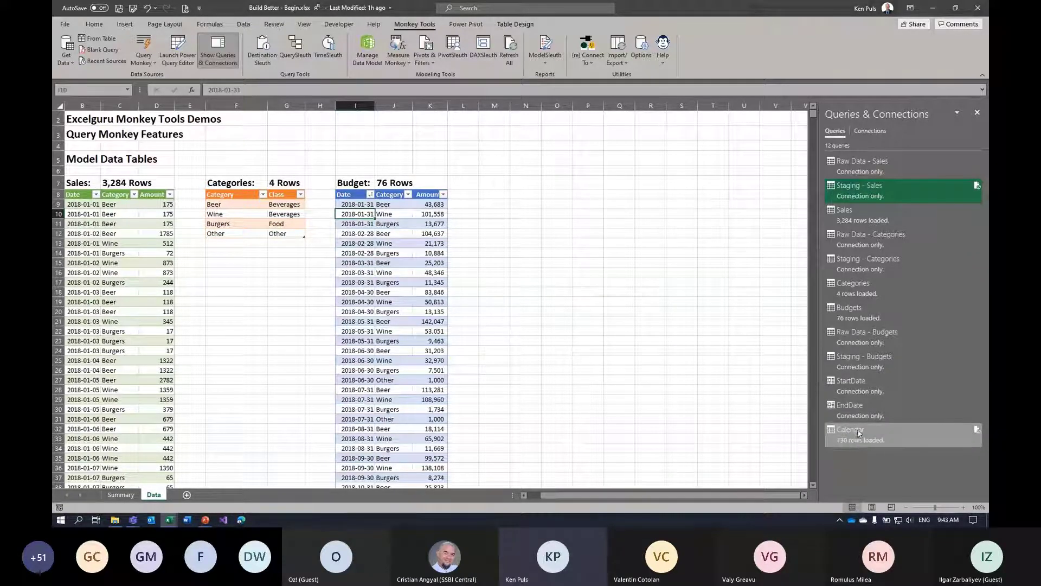
mouse_move(860, 434)
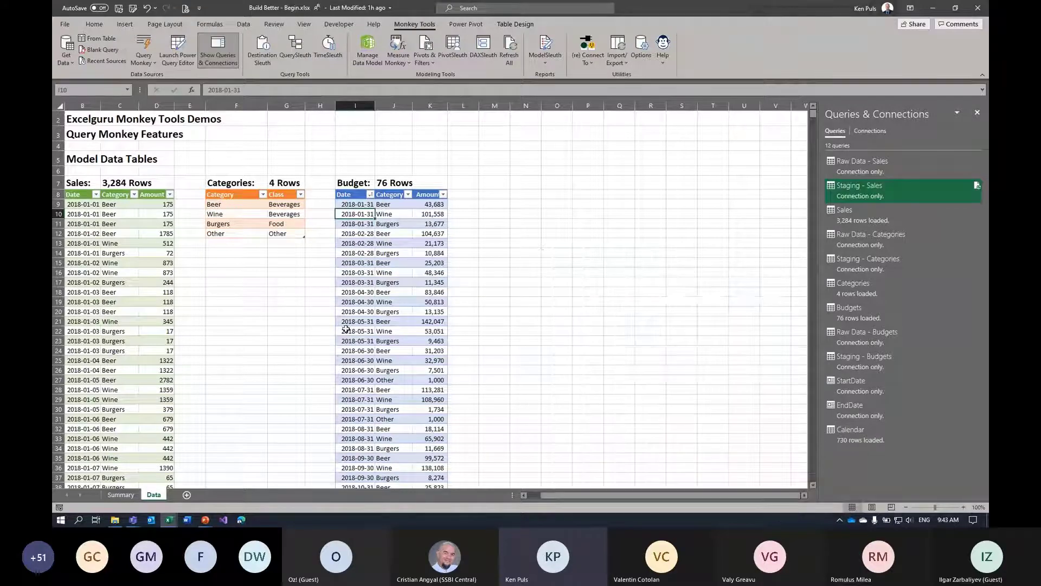
In the data model diagram, enlarge the Calendar table and relate its Date field to Date in Budgets and in Sales
left_click(367, 57)
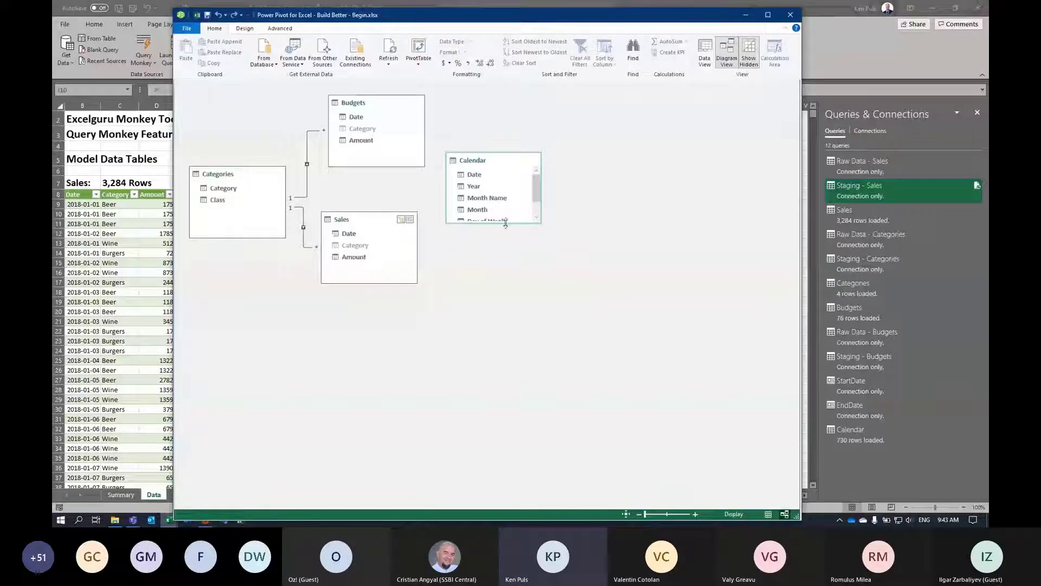
left_click_drag(505, 223, 505, 271)
left_click_drag(495, 163, 358, 116)
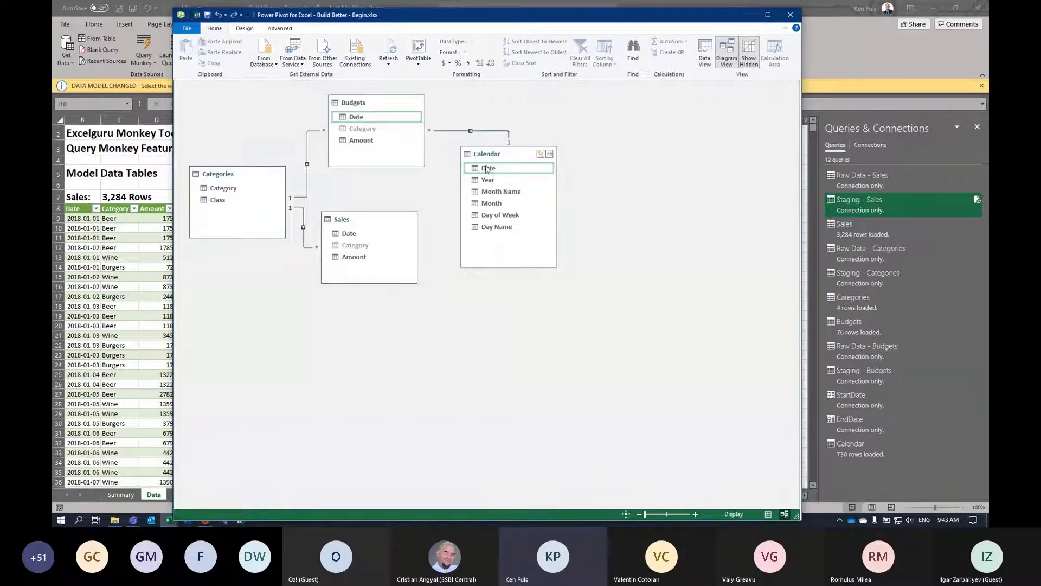
left_click_drag(488, 172, 358, 232)
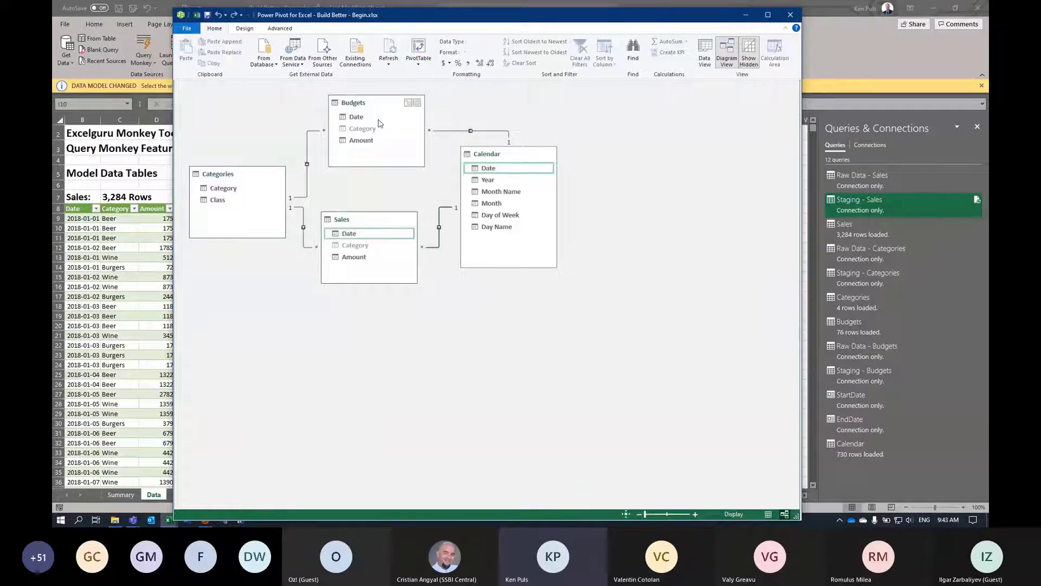
Hide the Date fields of Sales and Budgets from client tools and move the Calendar table slightly up in the diagram
left_click(347, 236)
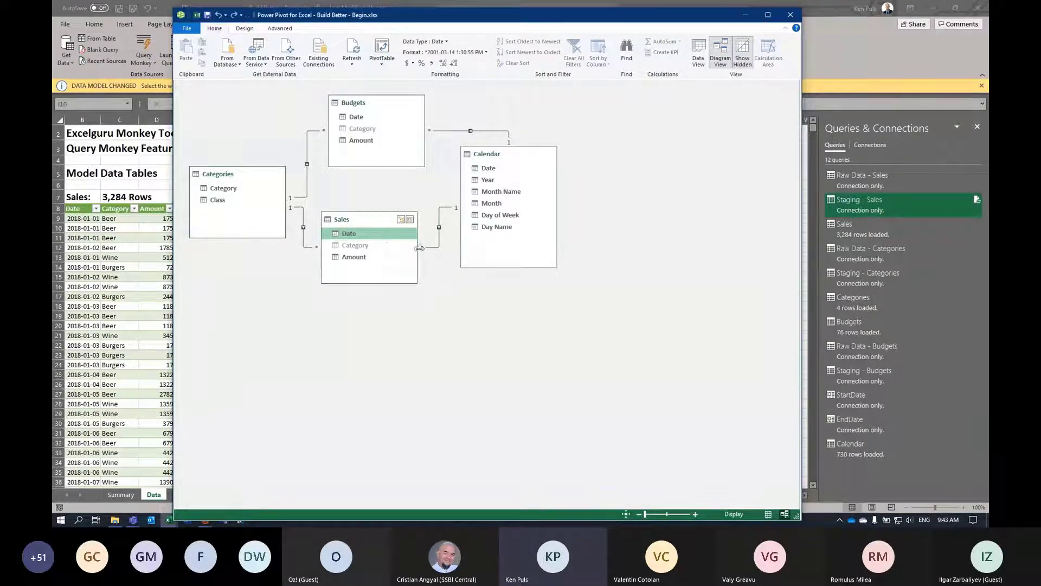
right_click(383, 233)
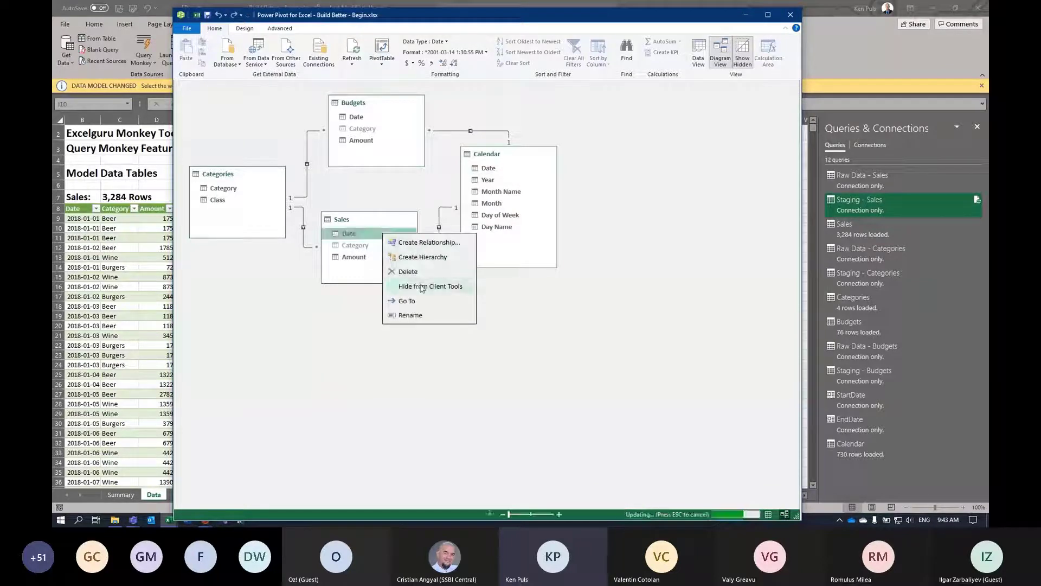
left_click(422, 287)
left_click(429, 132)
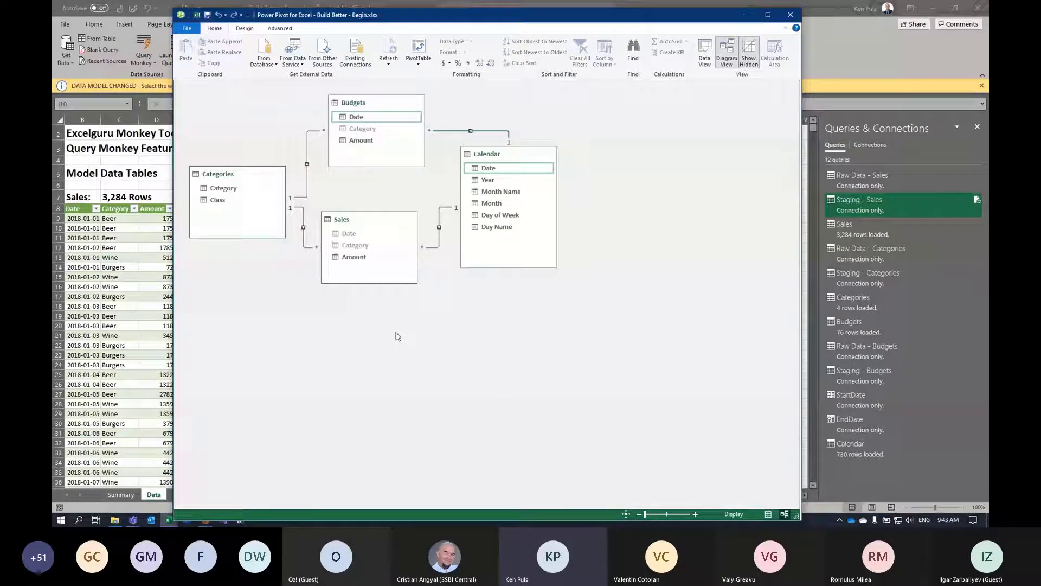
left_click(351, 119)
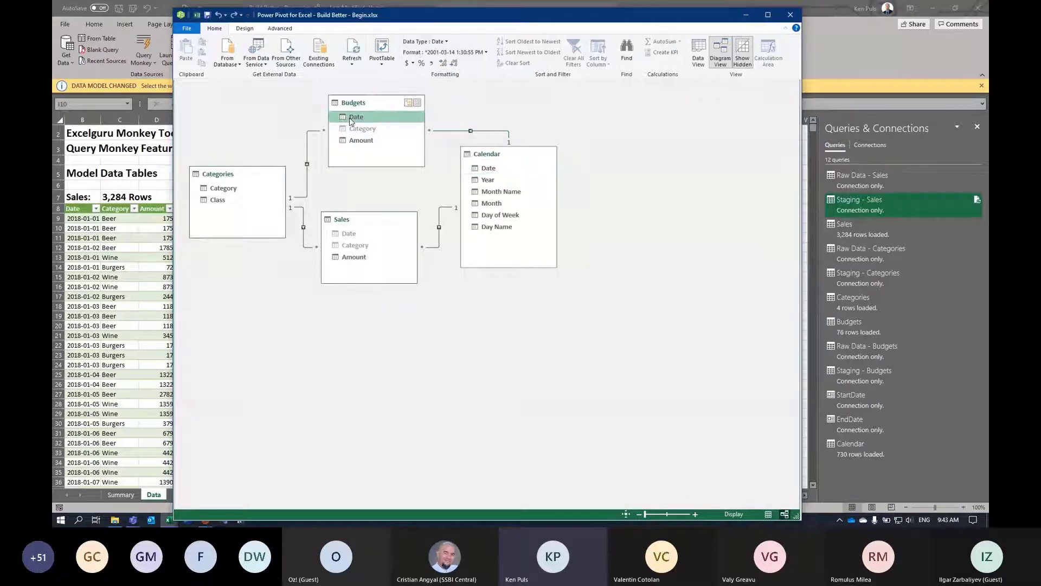
right_click(350, 120)
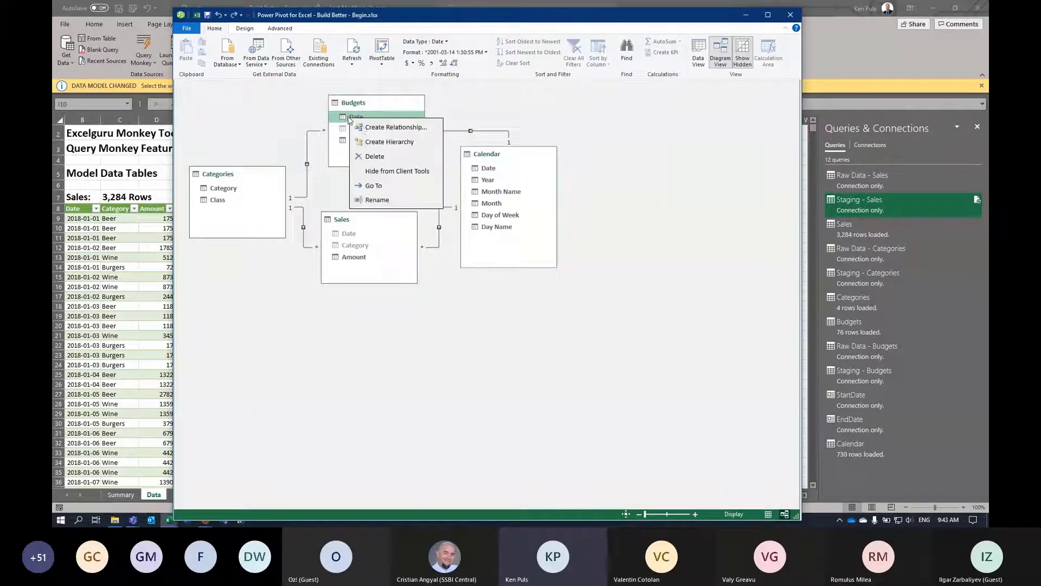
left_click(371, 178)
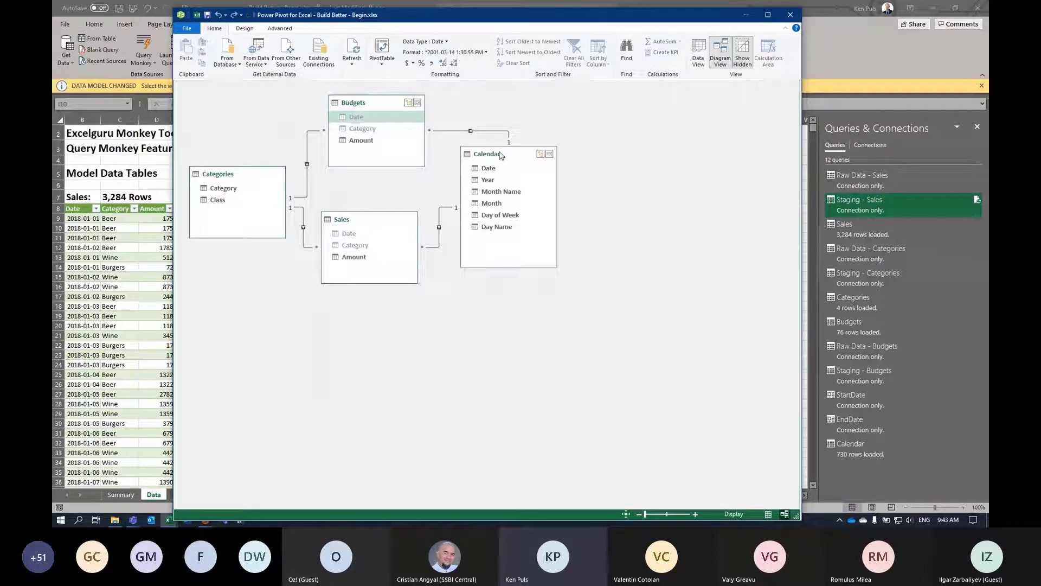
left_click_drag(501, 155, 502, 134)
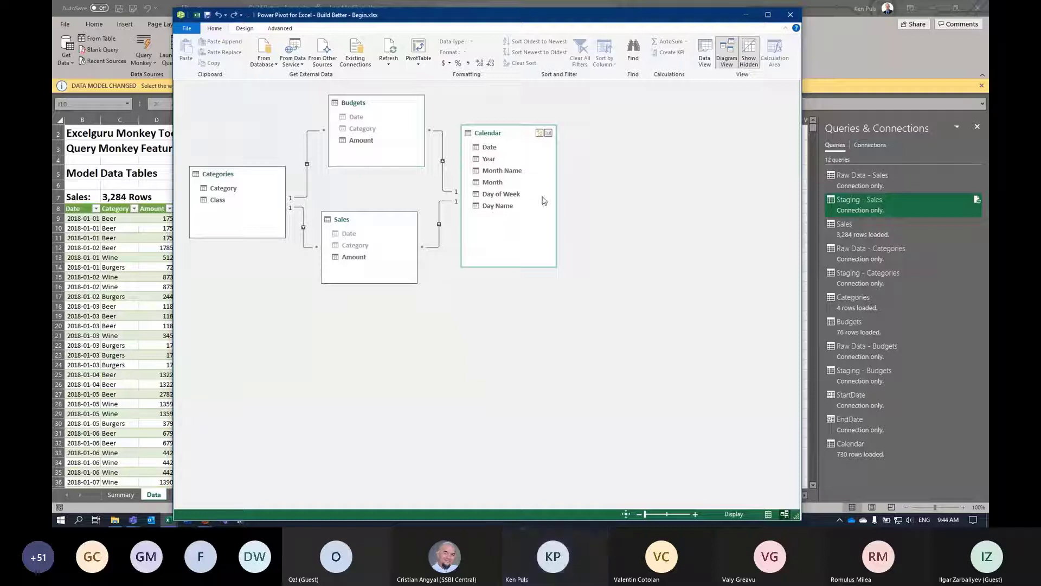
Show the Calendar table's data and set its Month Name column to sort by Month
left_click(704, 59)
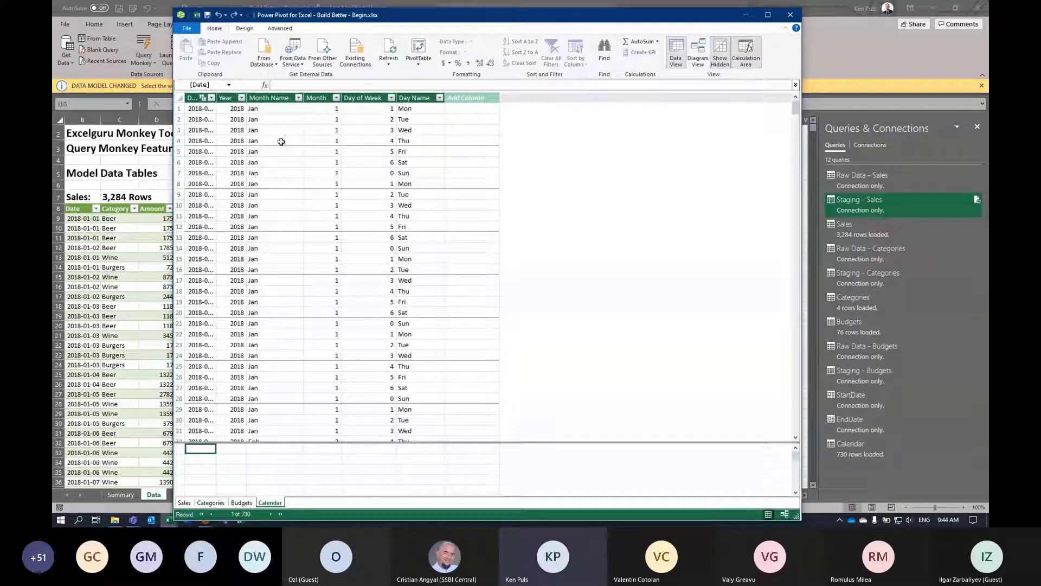
left_click(283, 99)
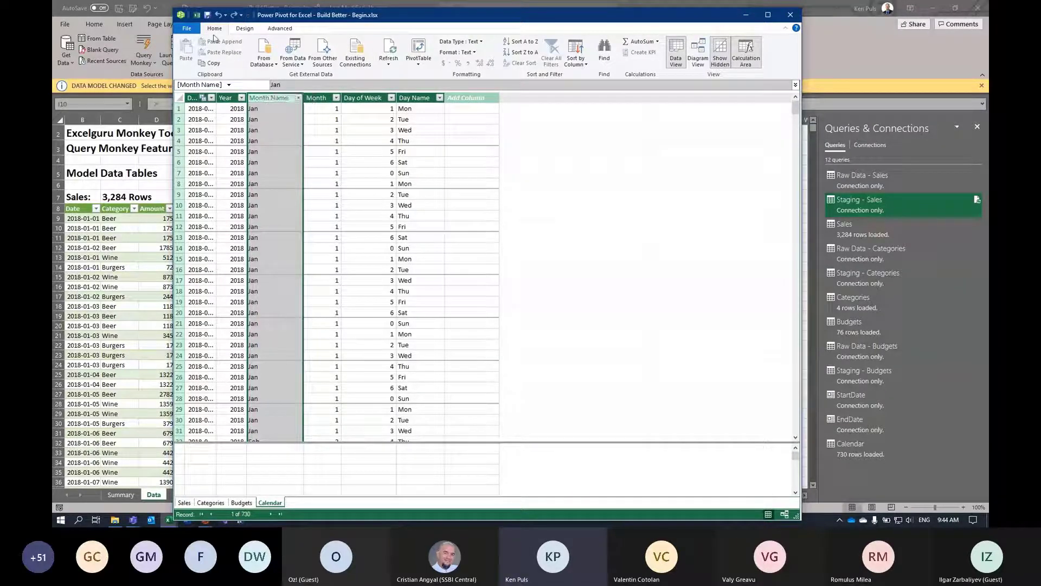
left_click(582, 63)
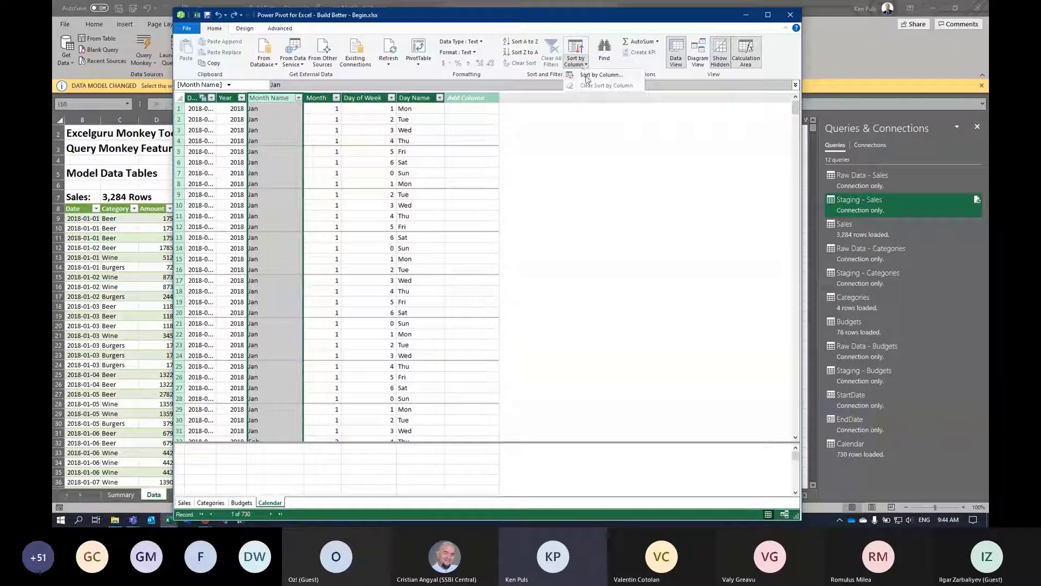
left_click(597, 75)
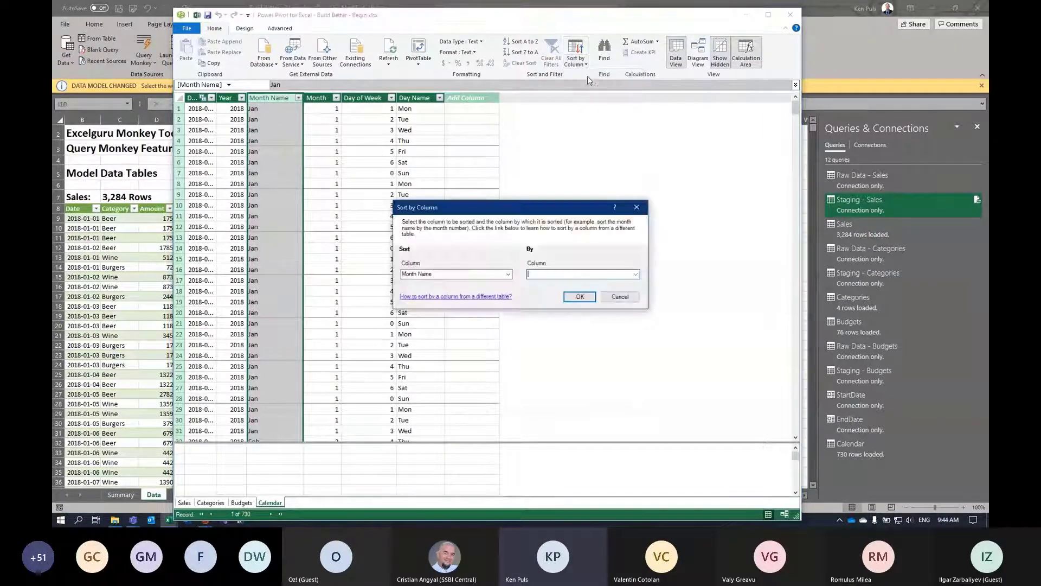
left_click(634, 274)
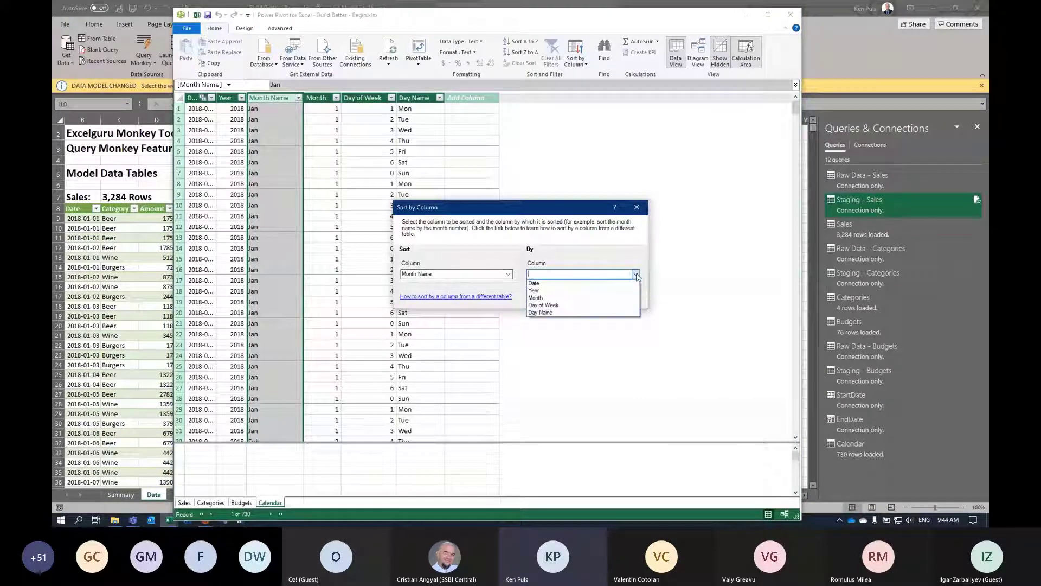
left_click(556, 298)
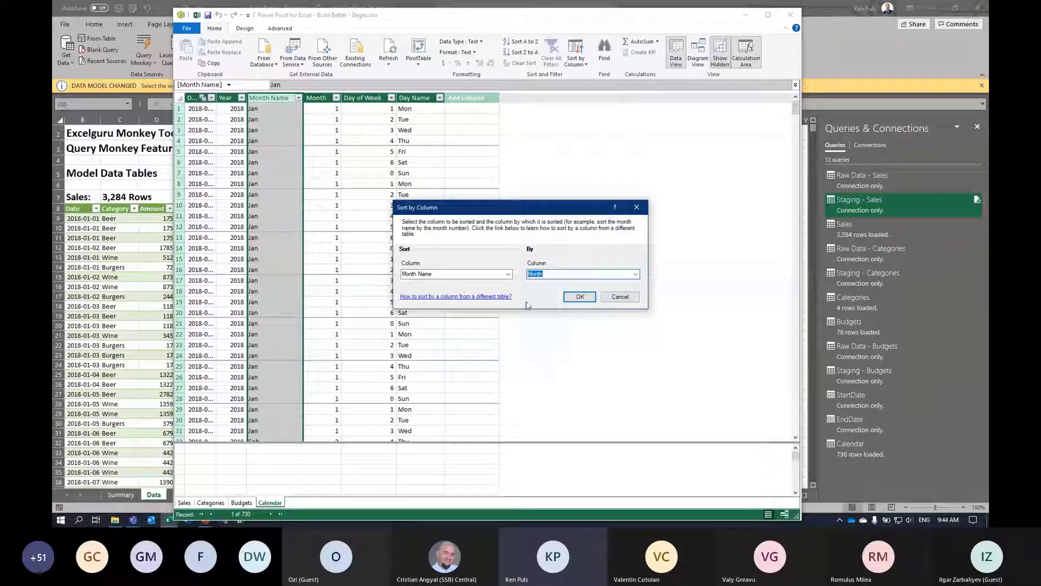
left_click(578, 298)
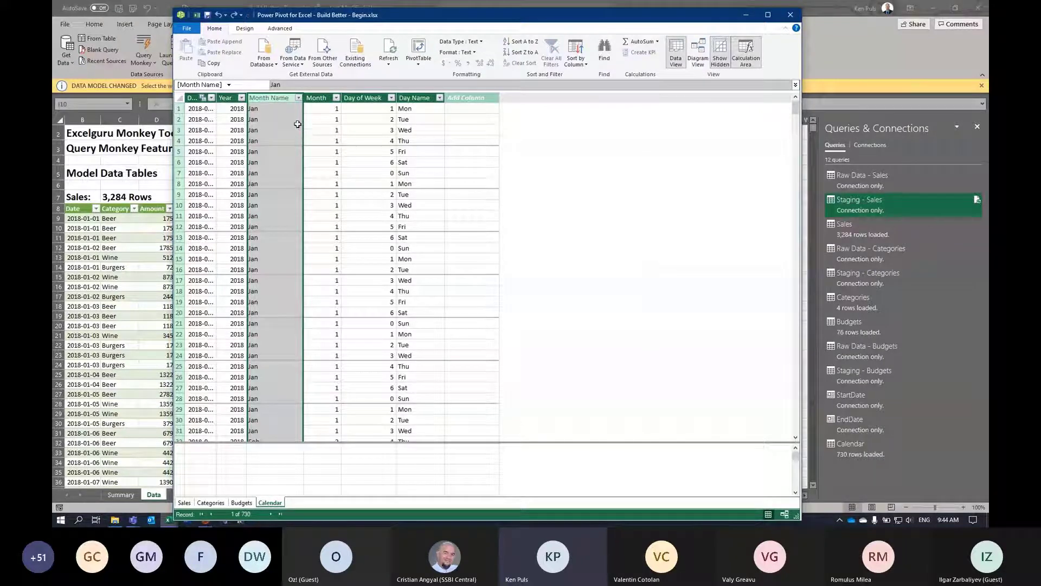
Set the Calendar table's Day Name column to sort by Day of Week
left_click(414, 98)
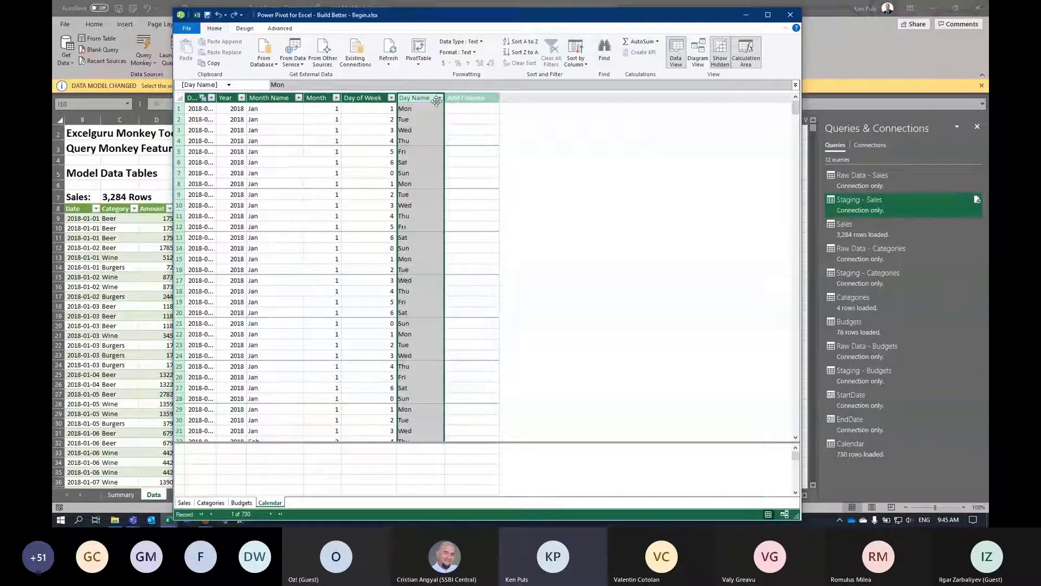
left_click(580, 65)
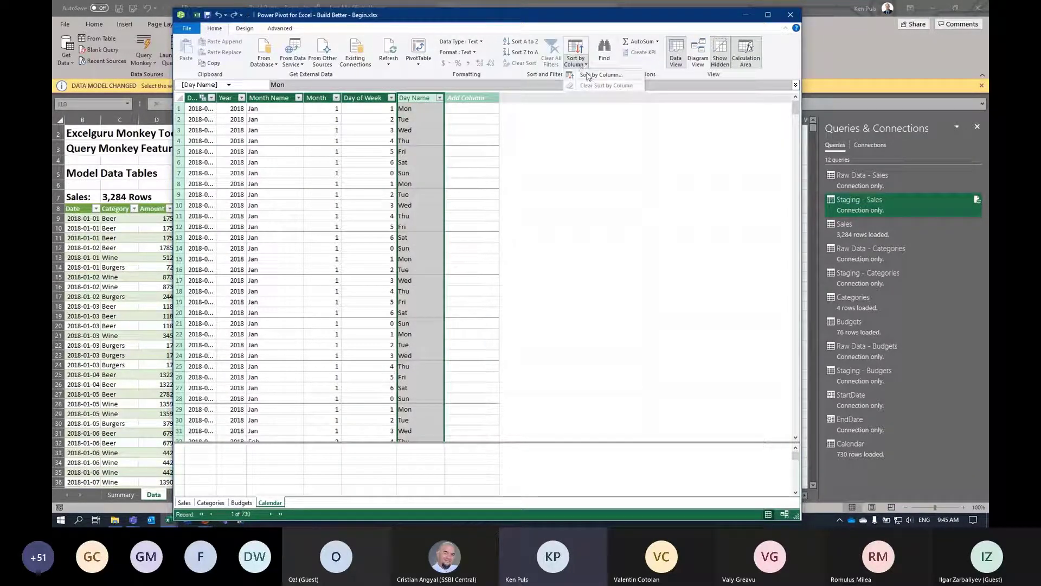
left_click(576, 76)
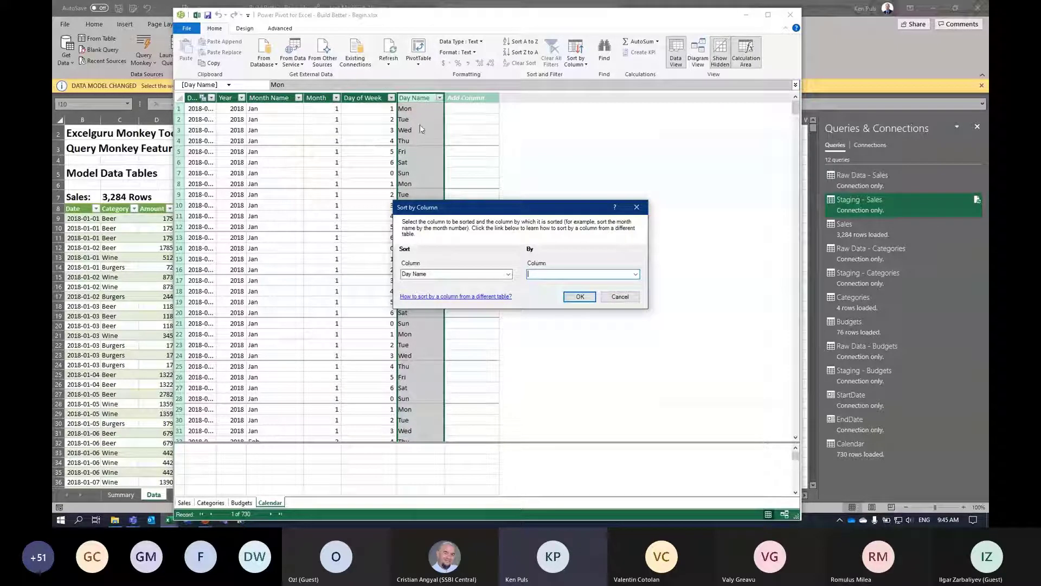
left_click(629, 273)
left_click(564, 313)
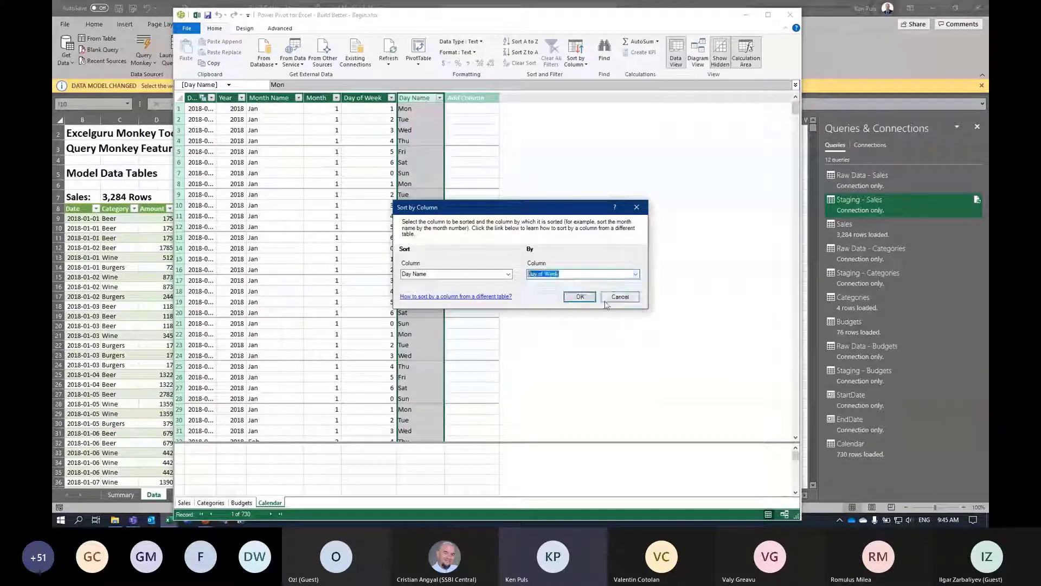
left_click(564, 301)
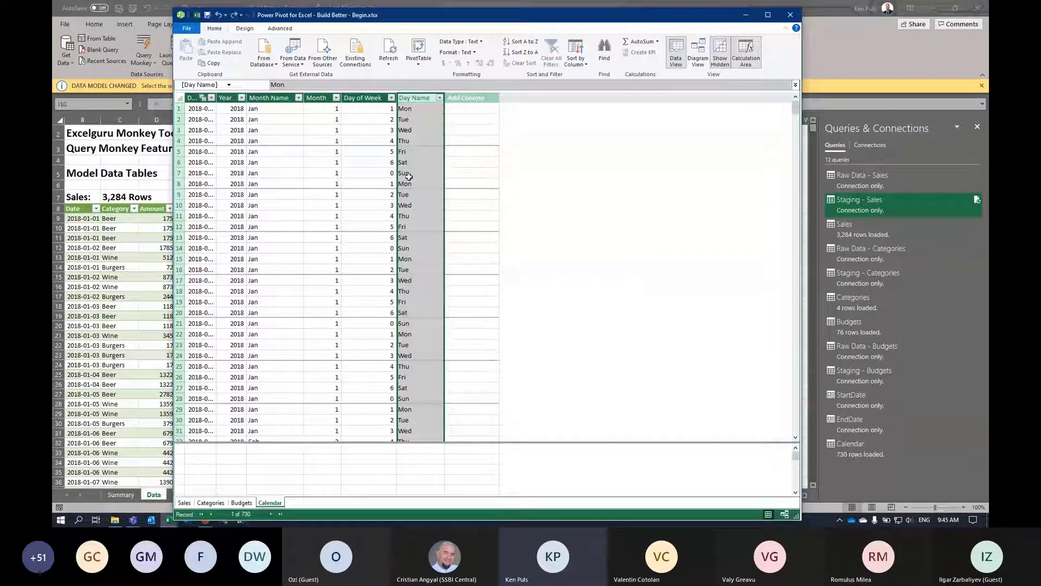
Hide the Calendar table's Day of Week column from client tools and close the data model window
right_click(373, 98)
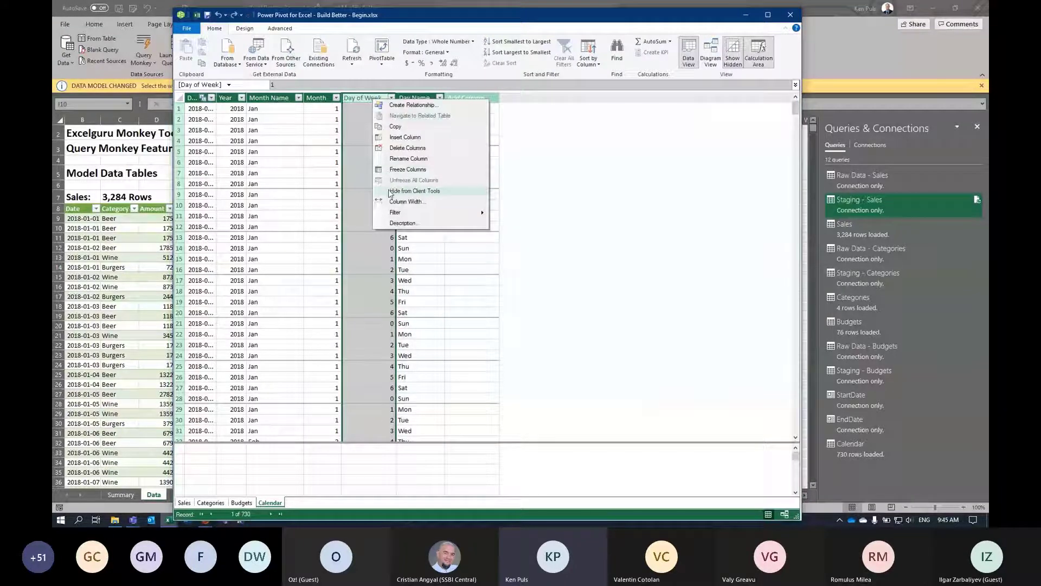
left_click(401, 191)
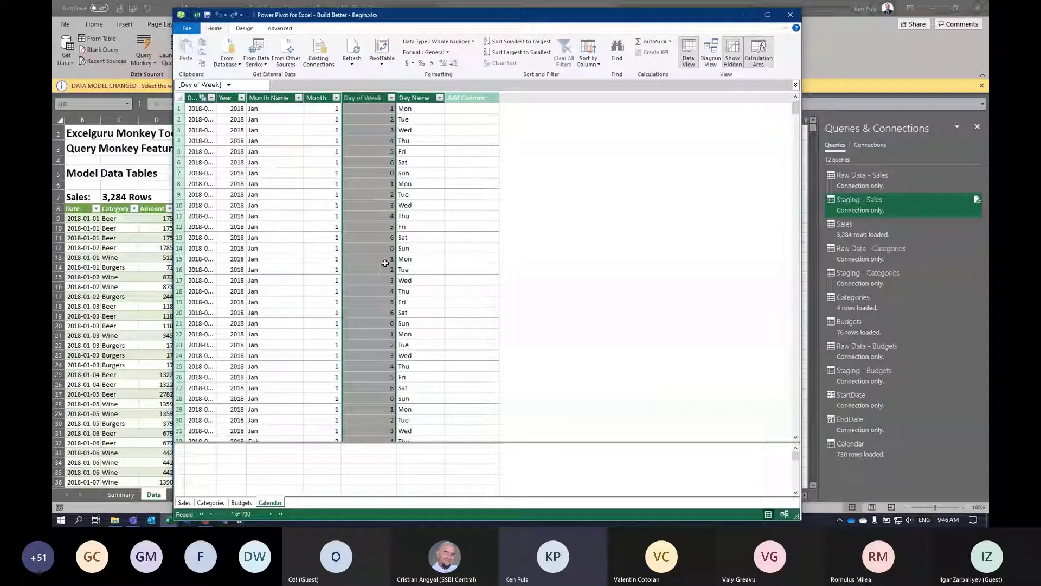
left_click(789, 16)
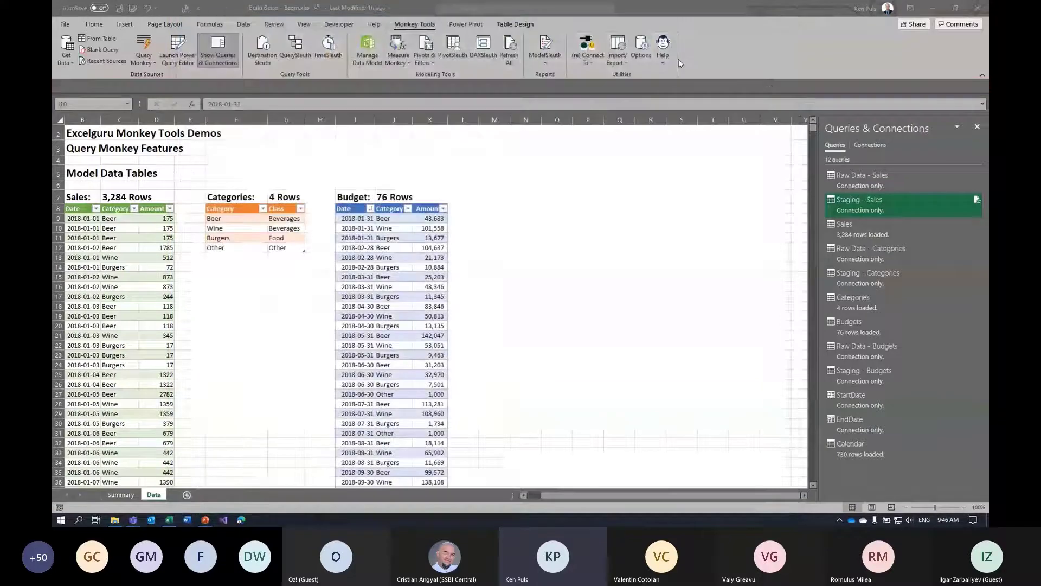
On the Summary sheet, move the Date timeline and Sales vs Budget chart pictures above row 17 and select cell I17
left_click(133, 495)
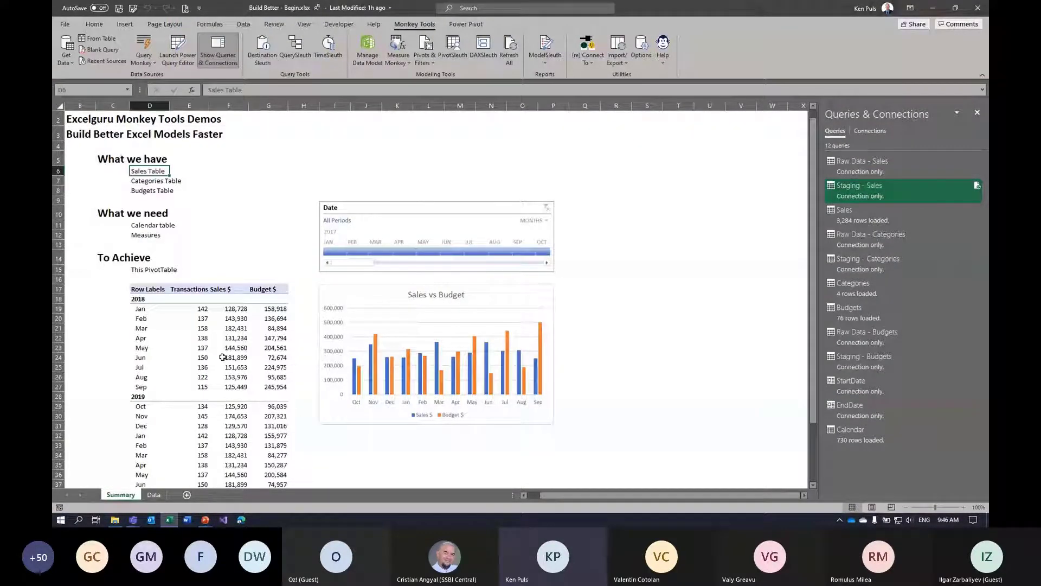
left_click_drag(383, 205, 350, 117)
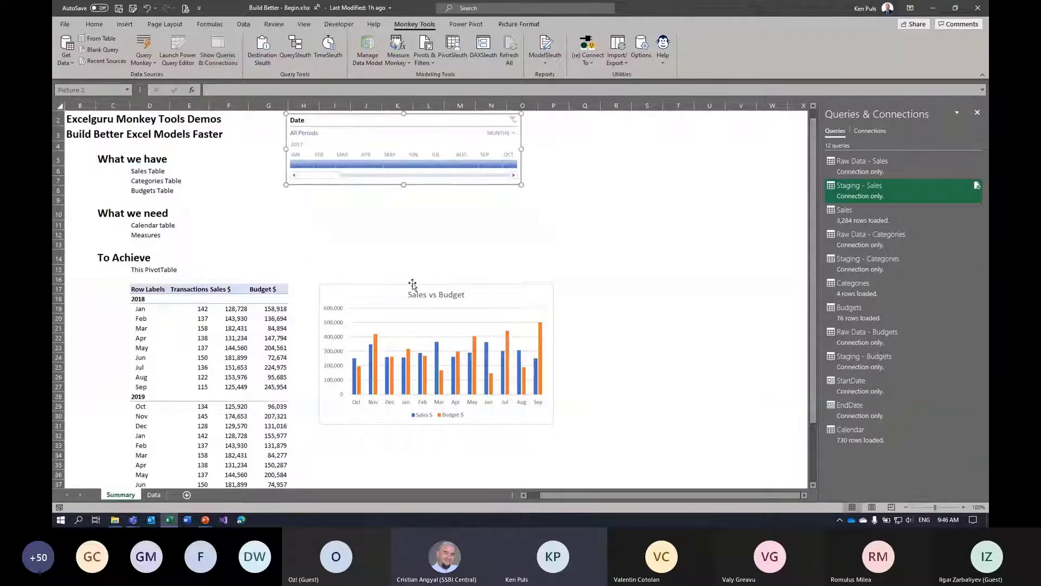
left_click_drag(411, 293, 635, 128)
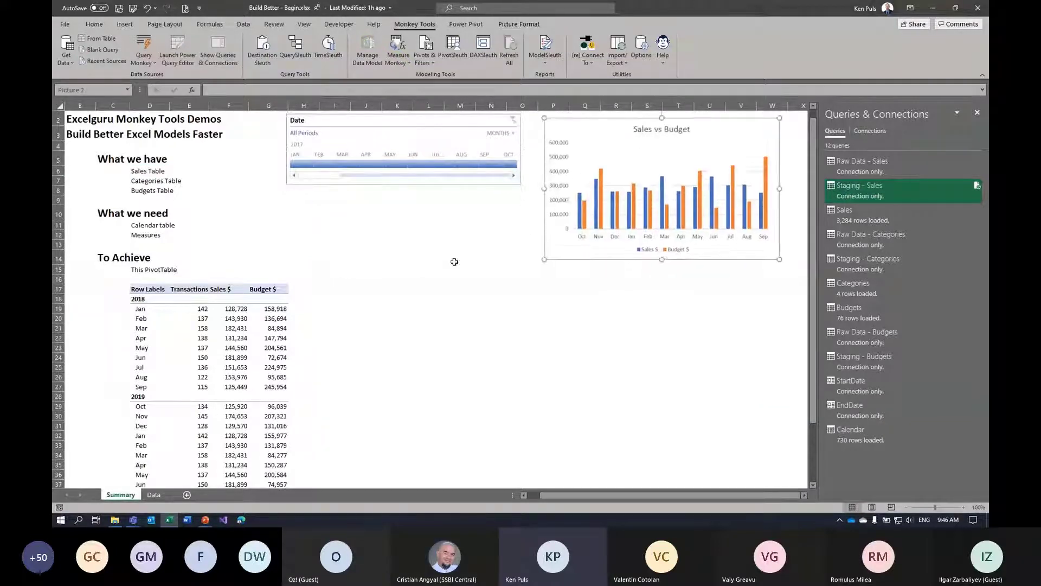
left_click(334, 289)
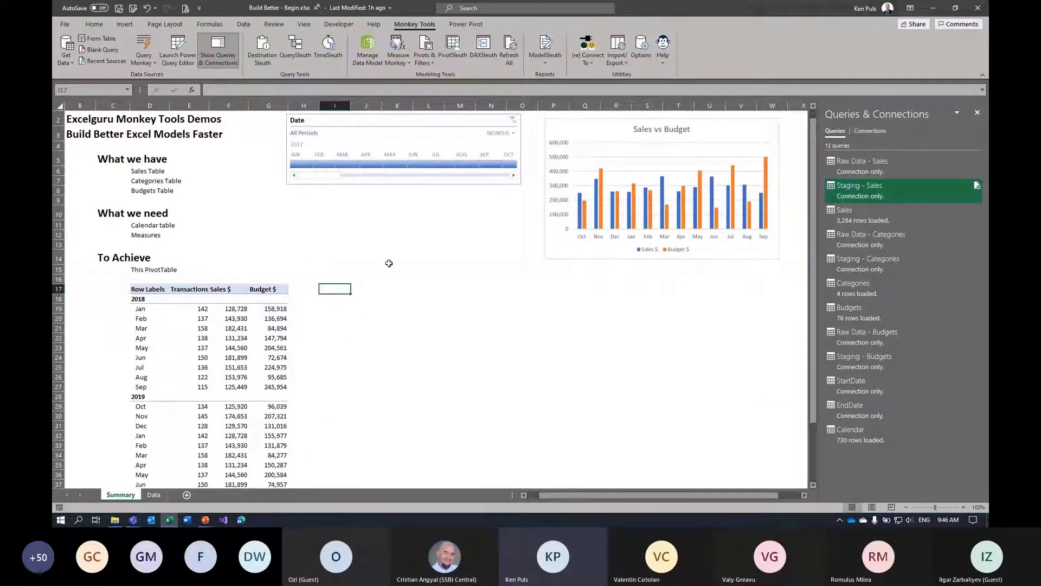
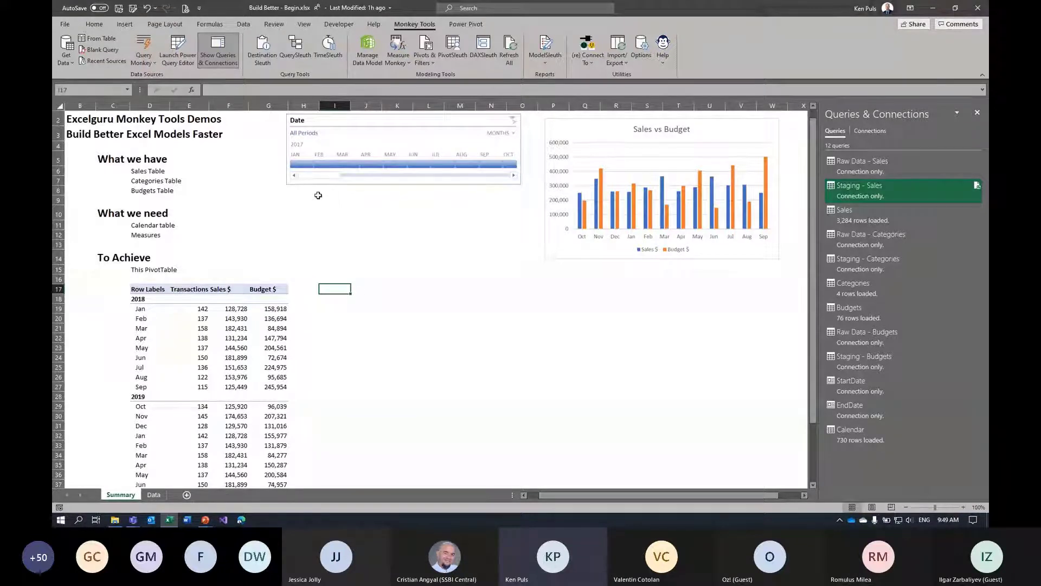
left_click(125, 24)
left_click(71, 64)
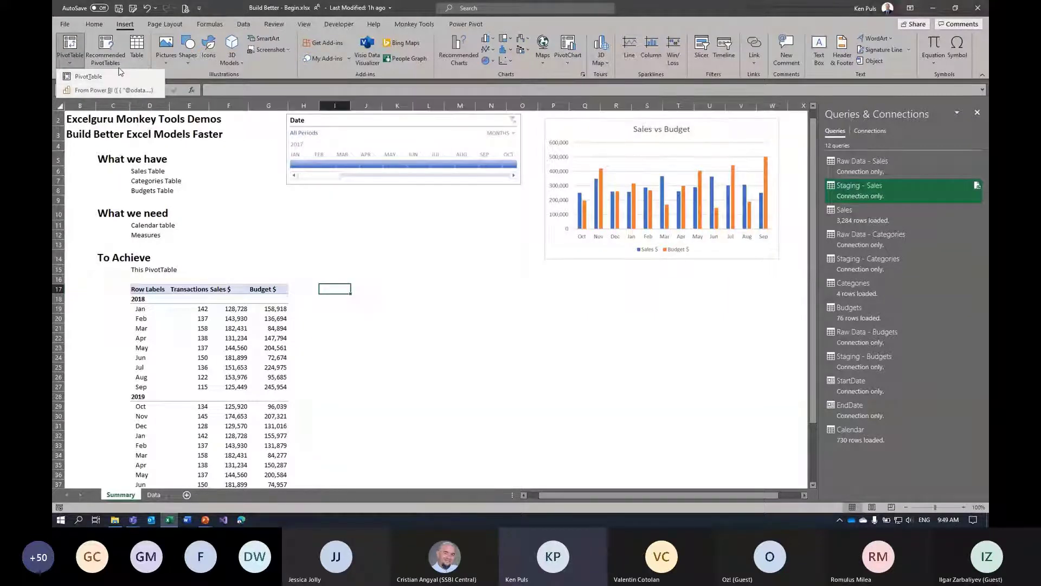
left_click(222, 12)
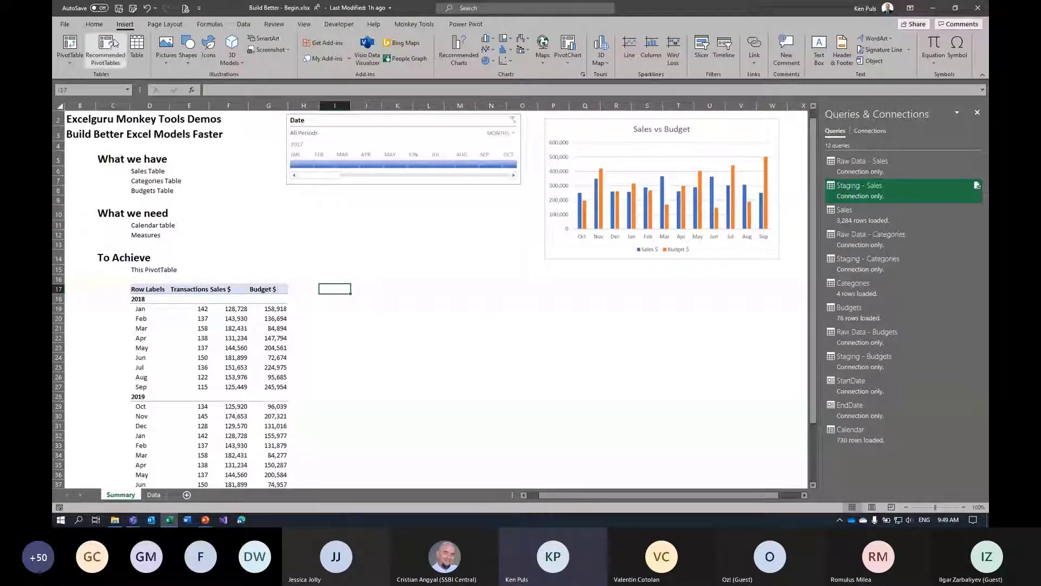
Create a PivotTable from this workbook's Data Model on the existing Summary sheet at cell I17
left_click(404, 25)
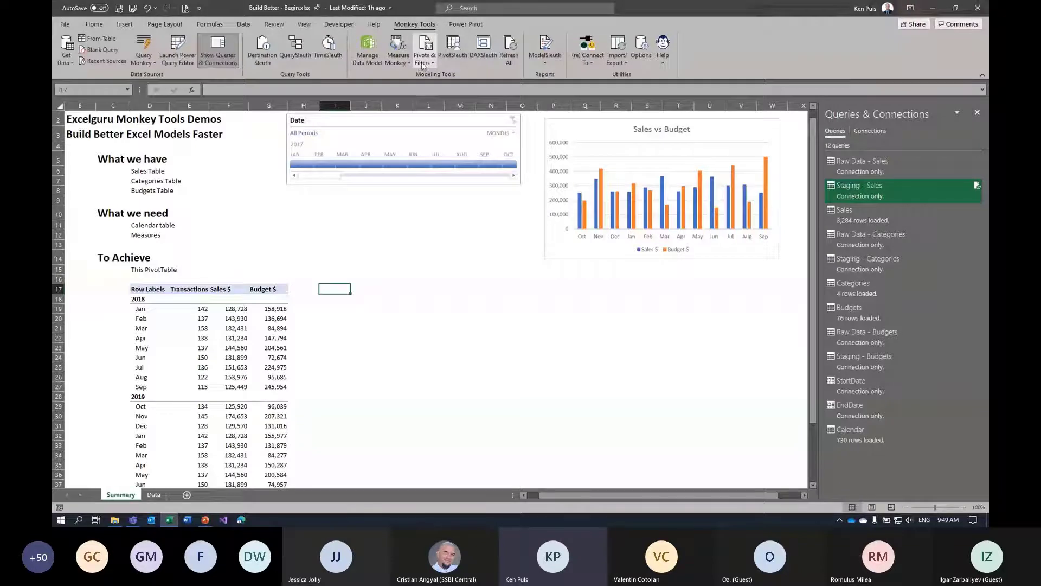
left_click(423, 64)
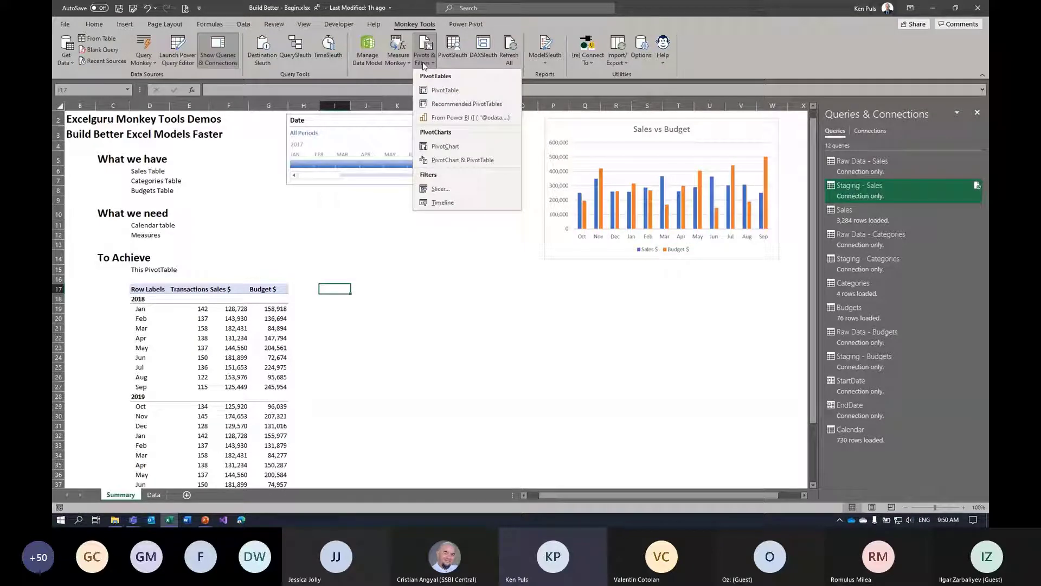
left_click(440, 94)
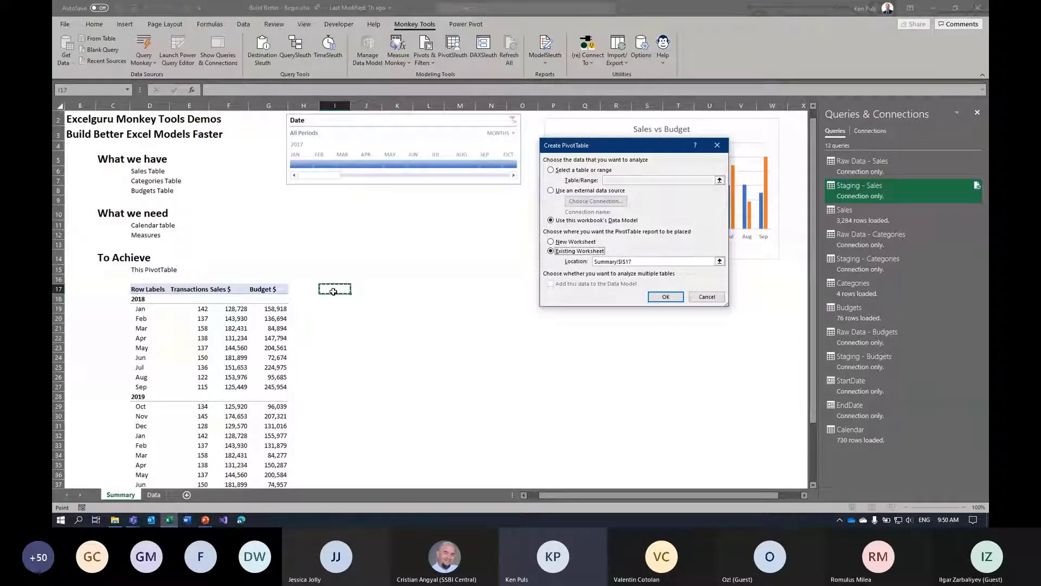
left_click(665, 297)
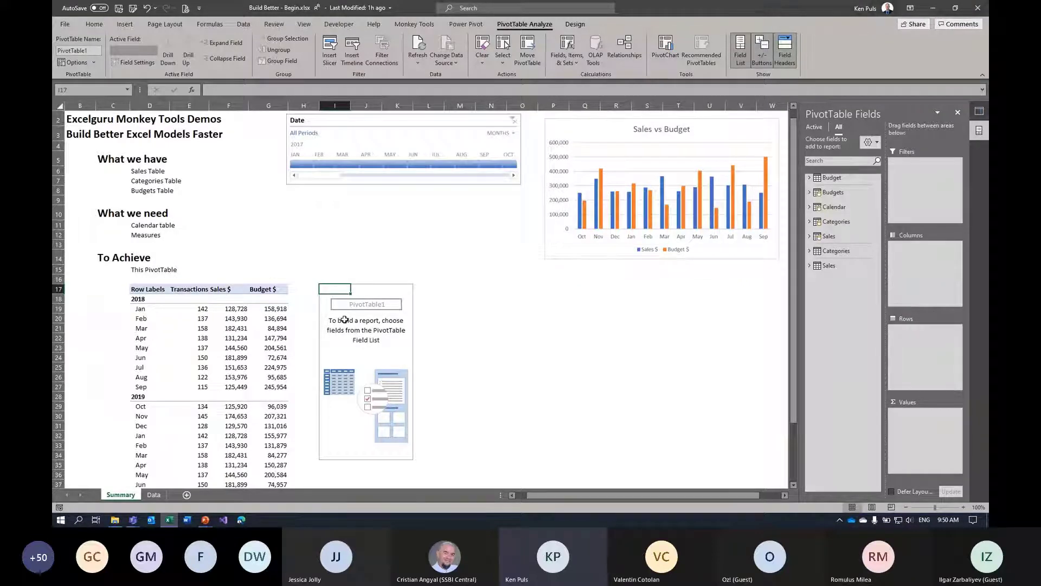
Add Year and Month Name from the Calendar table to the PivotTable's rows, with Month Name below Year
left_click(809, 207)
left_click(828, 226)
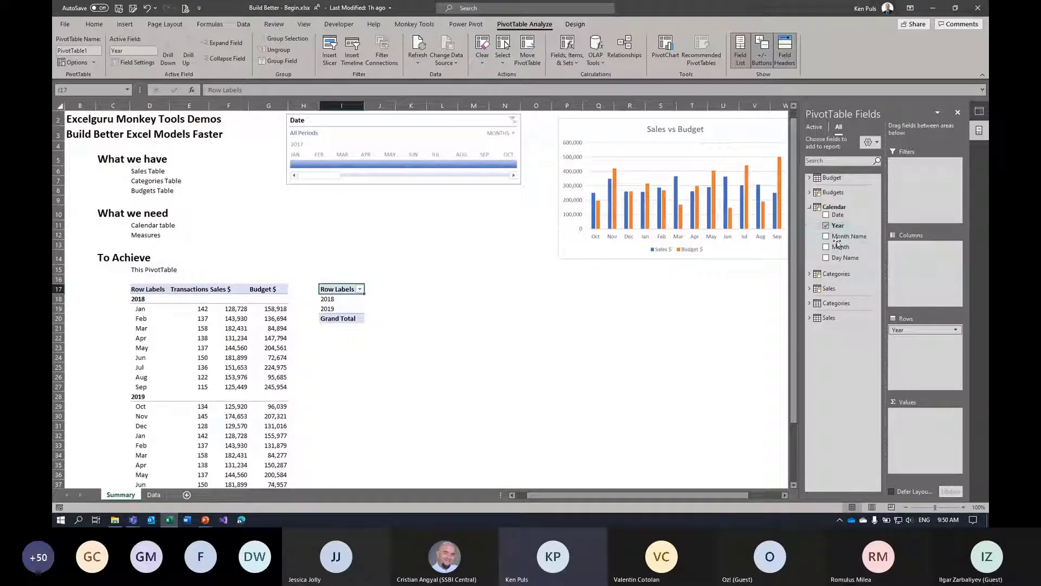
left_click_drag(849, 236, 917, 360)
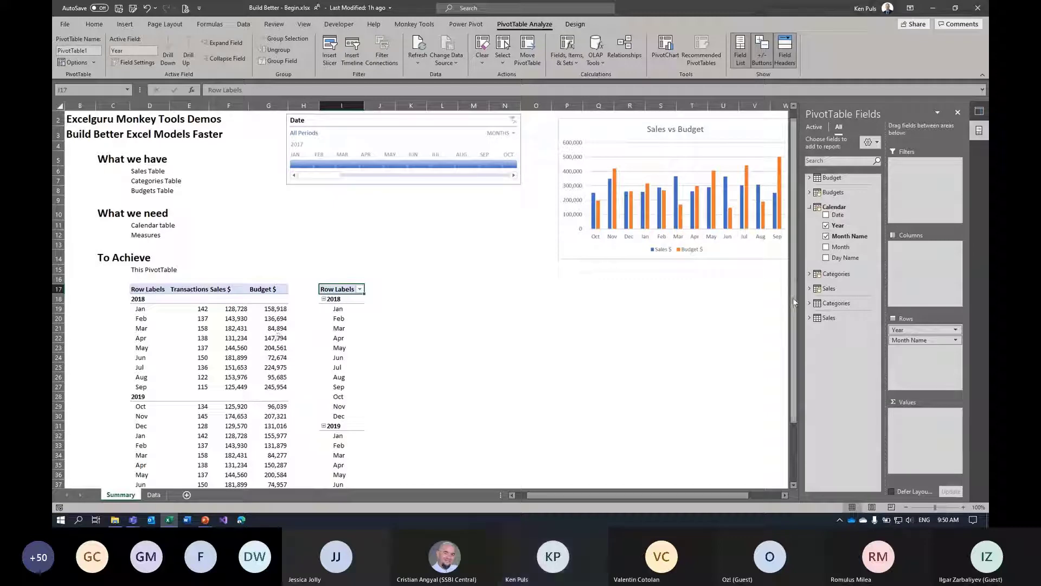
Start a new measure in the Sales table named "Sales $" with the formula =SUM(Sales[Amount])
left_click(810, 289)
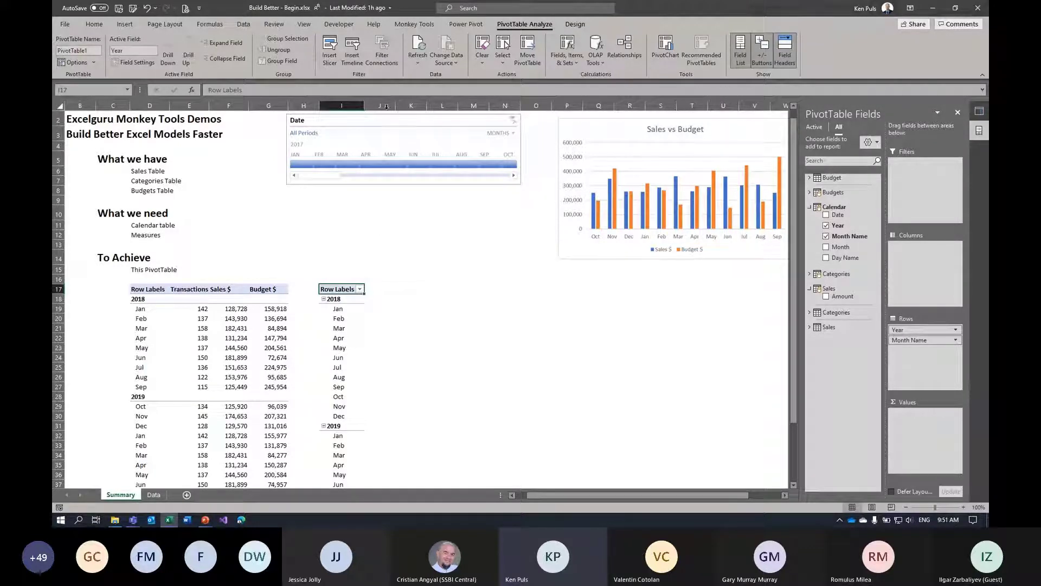
left_click(420, 25)
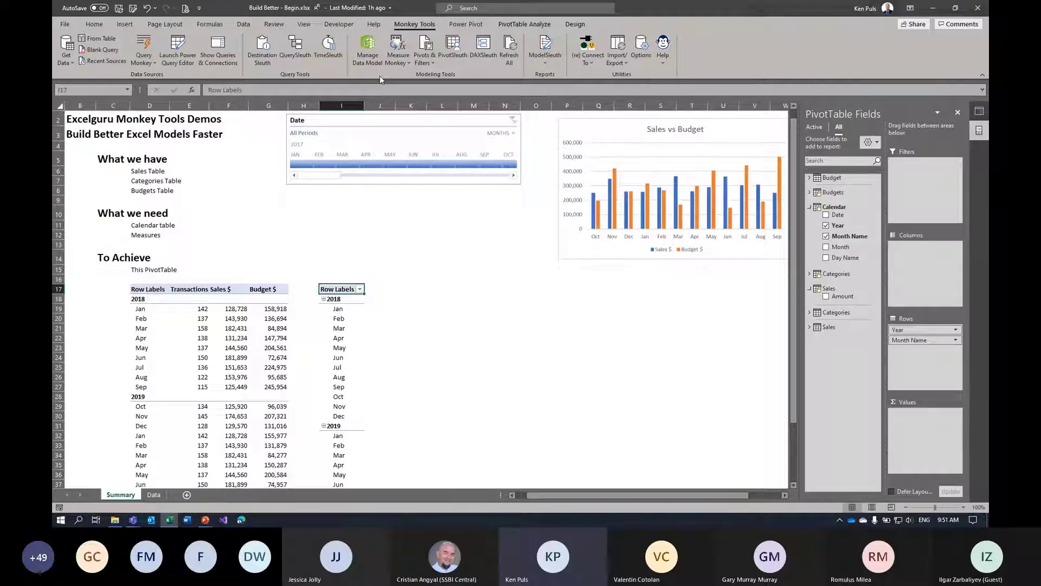
left_click(473, 25)
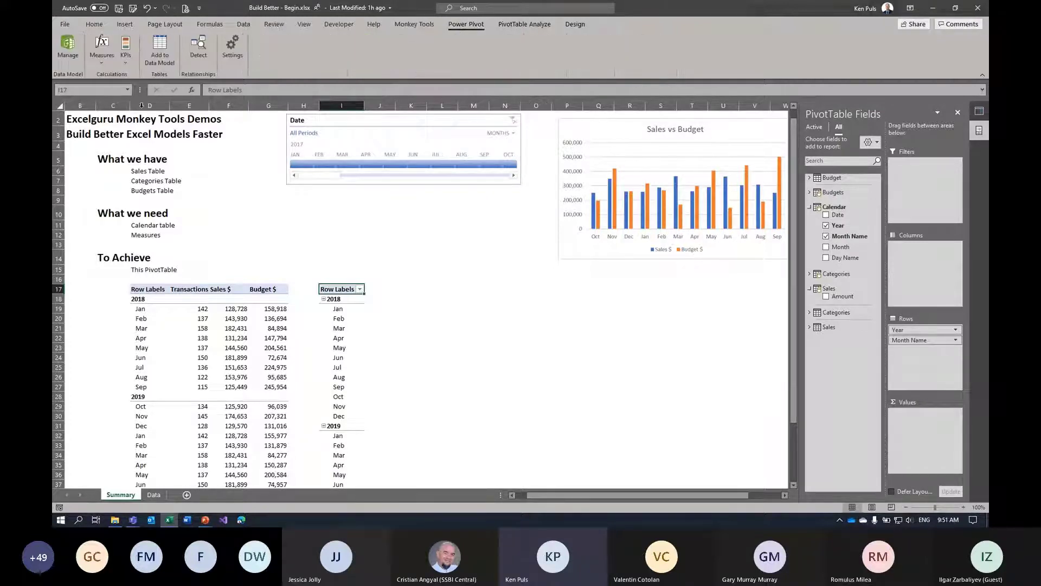
left_click(104, 60)
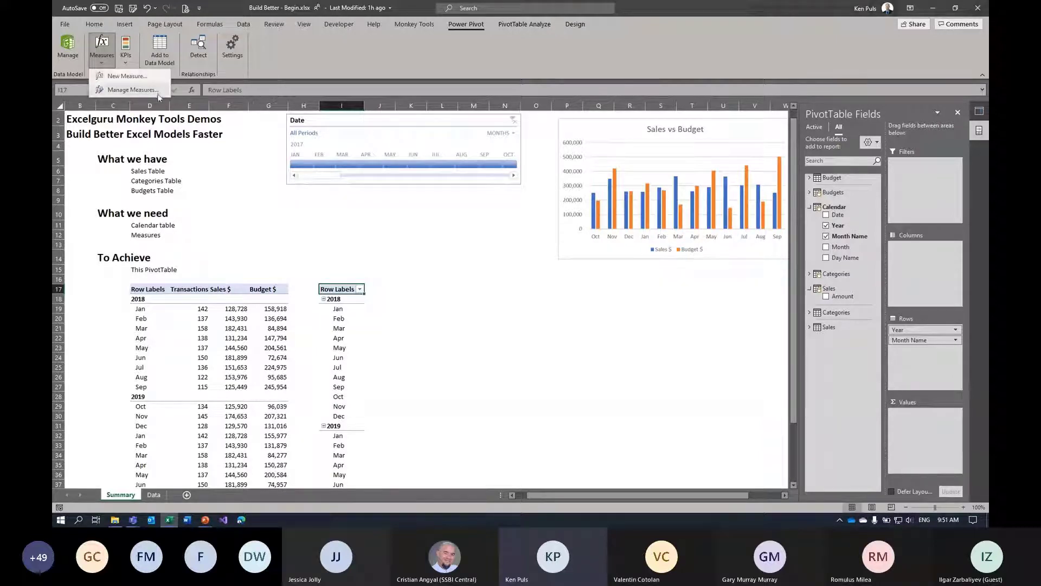
left_click(126, 76)
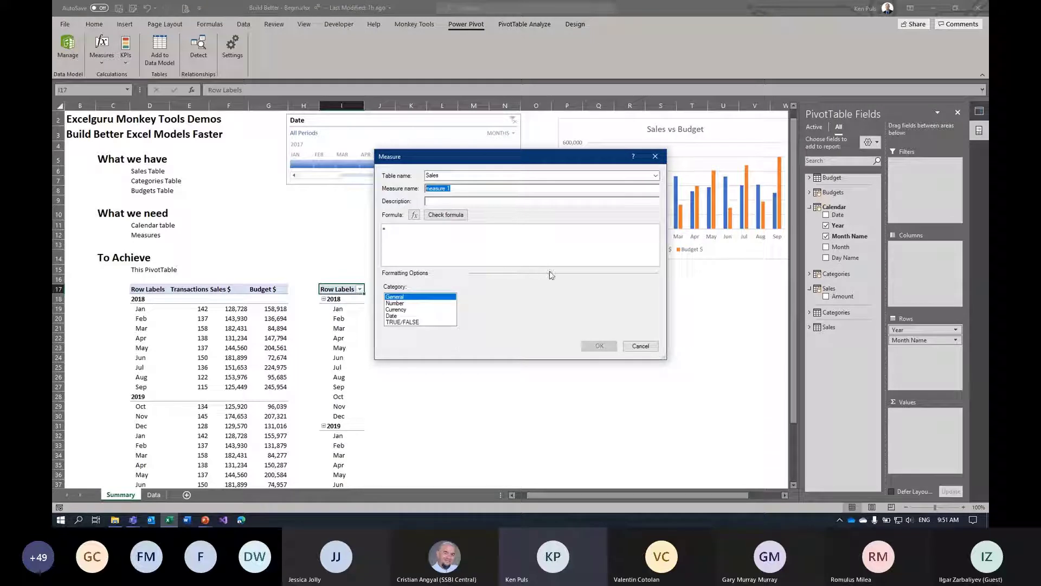
type("Sa")
key("Tab")
key("Tab")
key("Tab")
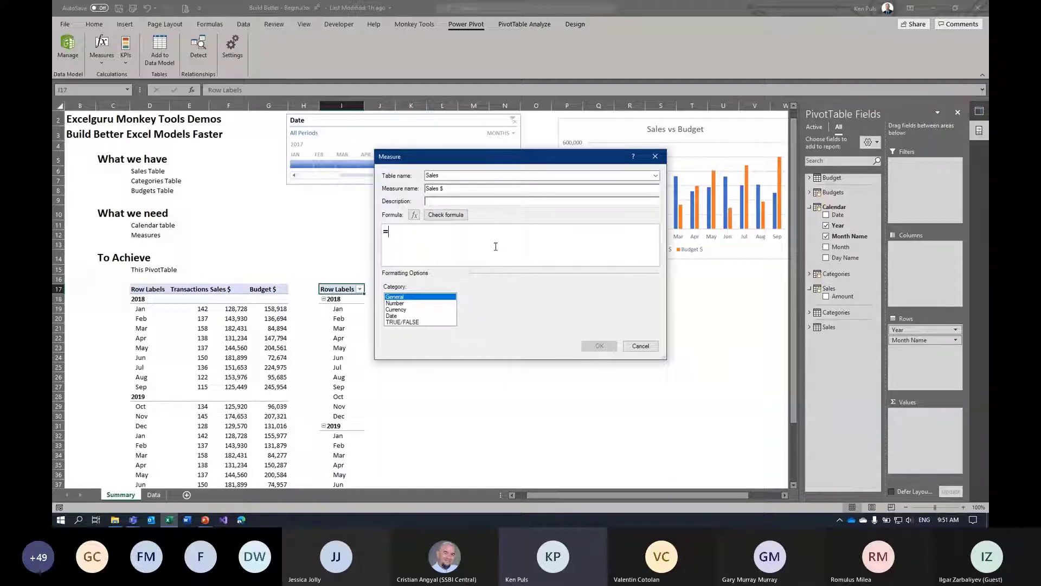
type("SUM(")
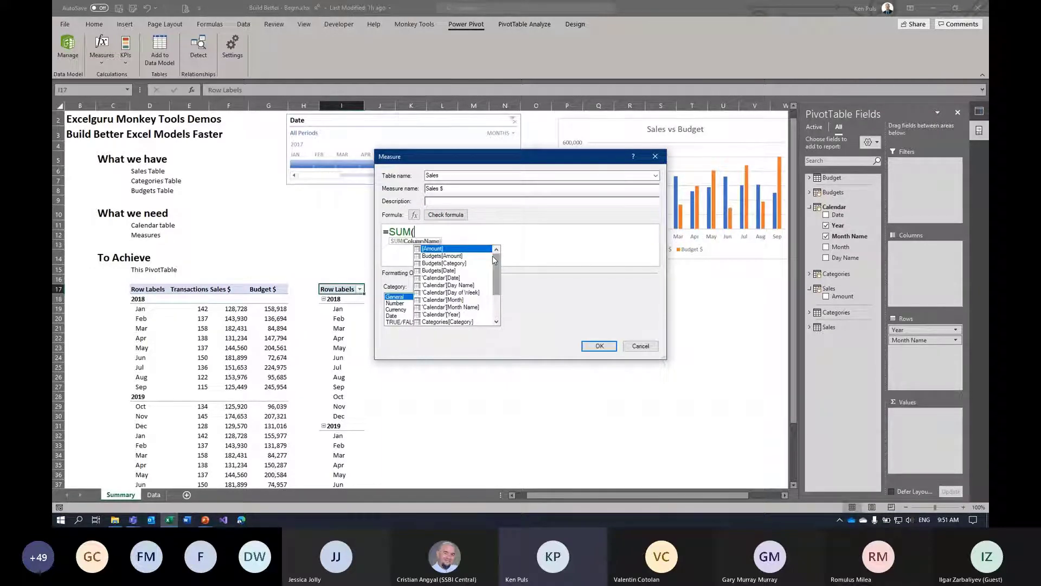
type("Sales[Amount])")
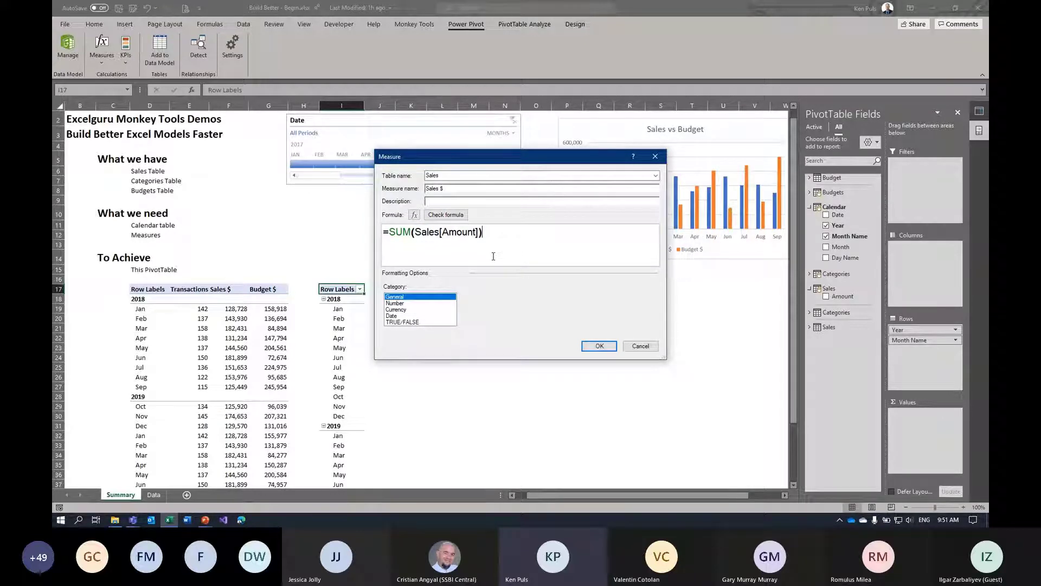
Format the Sales $ measure as a whole number with the 1000 separator, check its formula and save it
left_click(402, 304)
left_click(562, 297)
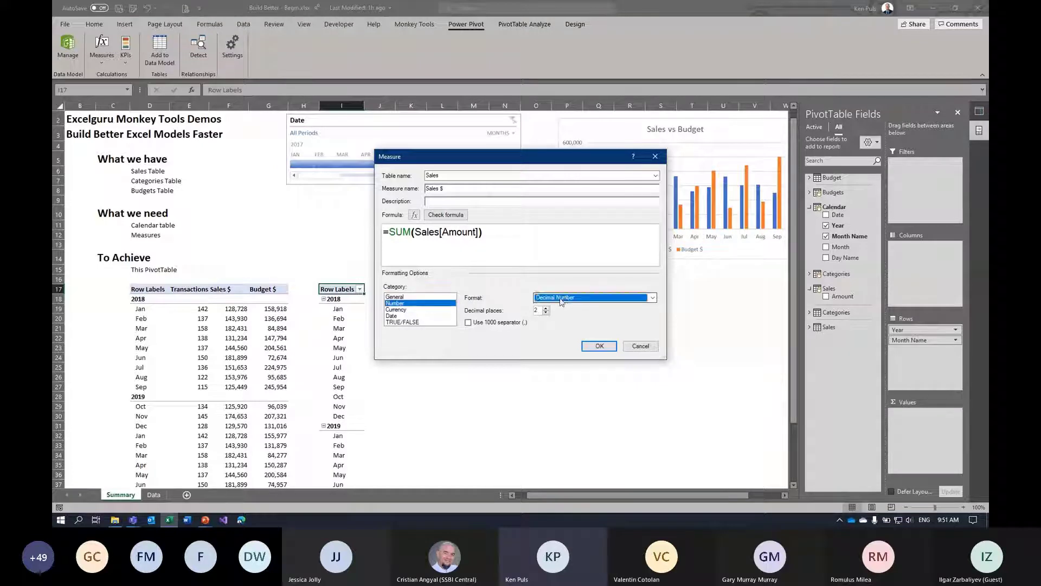
left_click(560, 315)
left_click(498, 322)
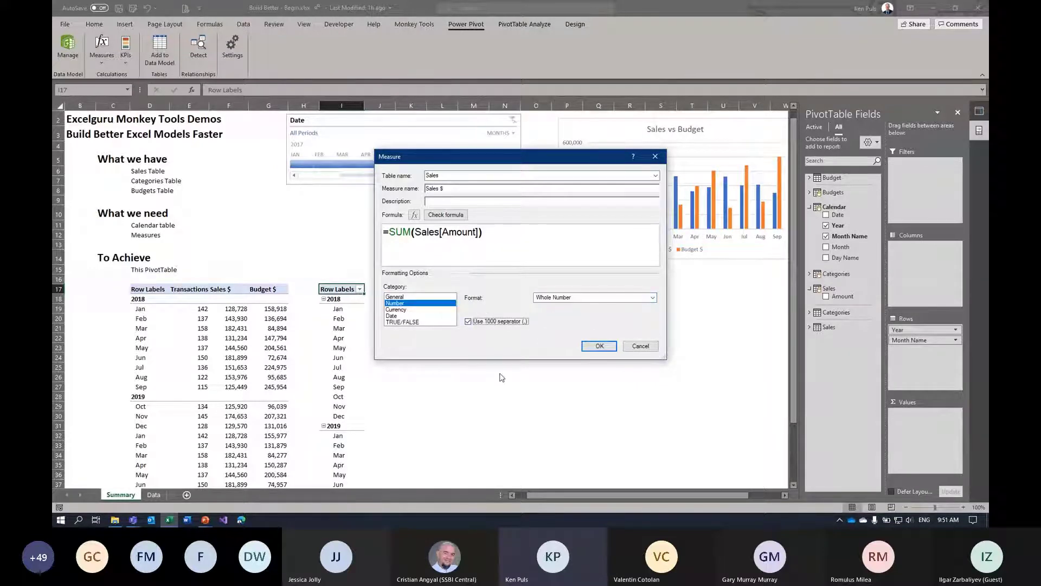
left_click(461, 217)
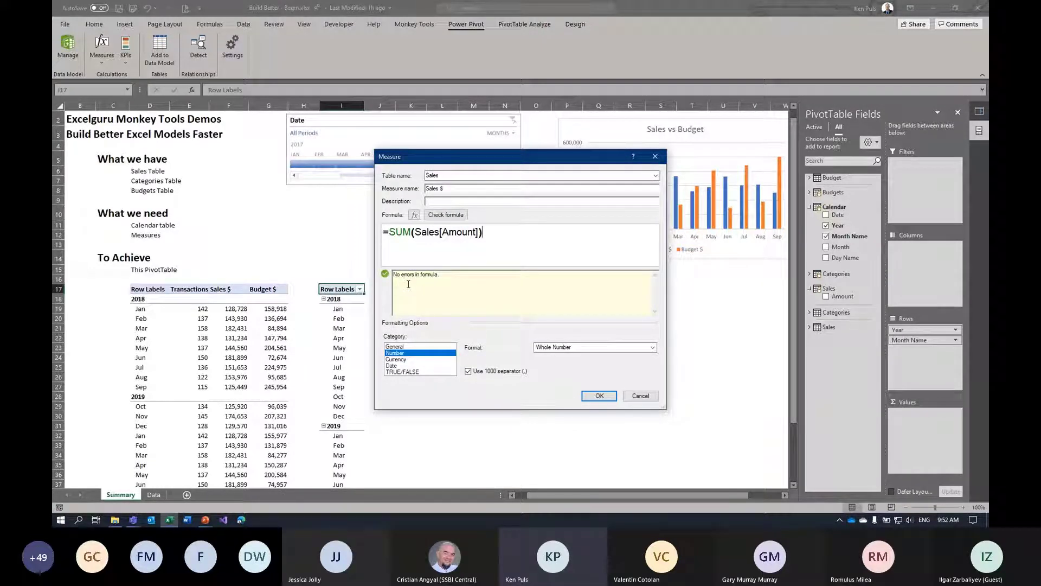
left_click(600, 396)
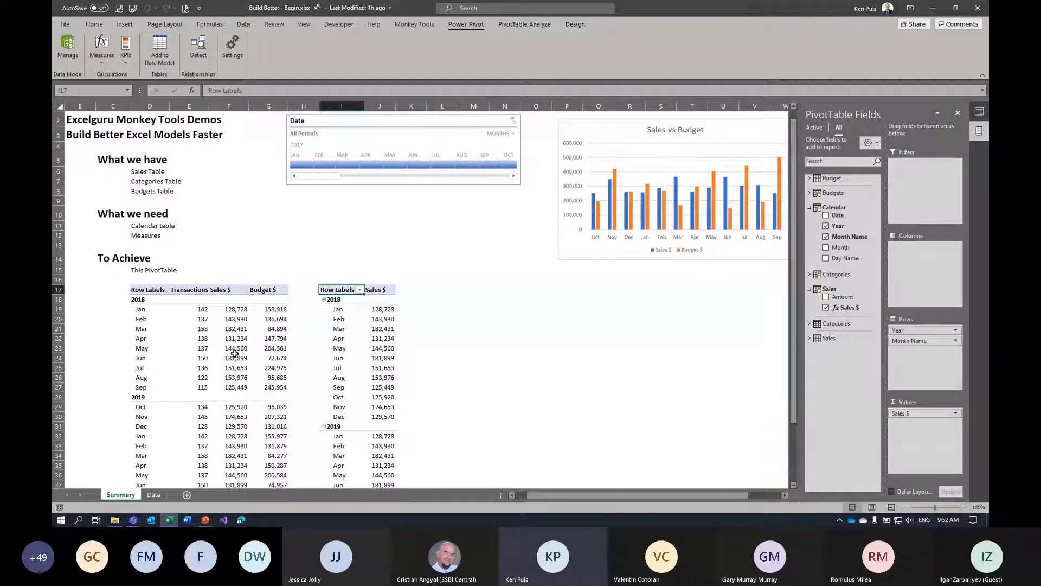
left_click_drag(140, 300, 269, 385)
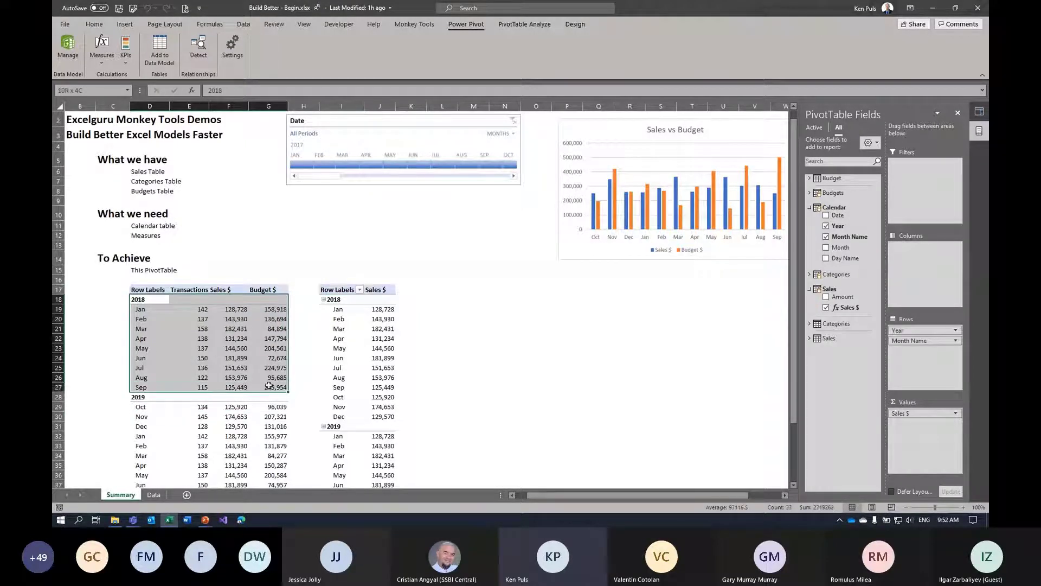
left_click(380, 347)
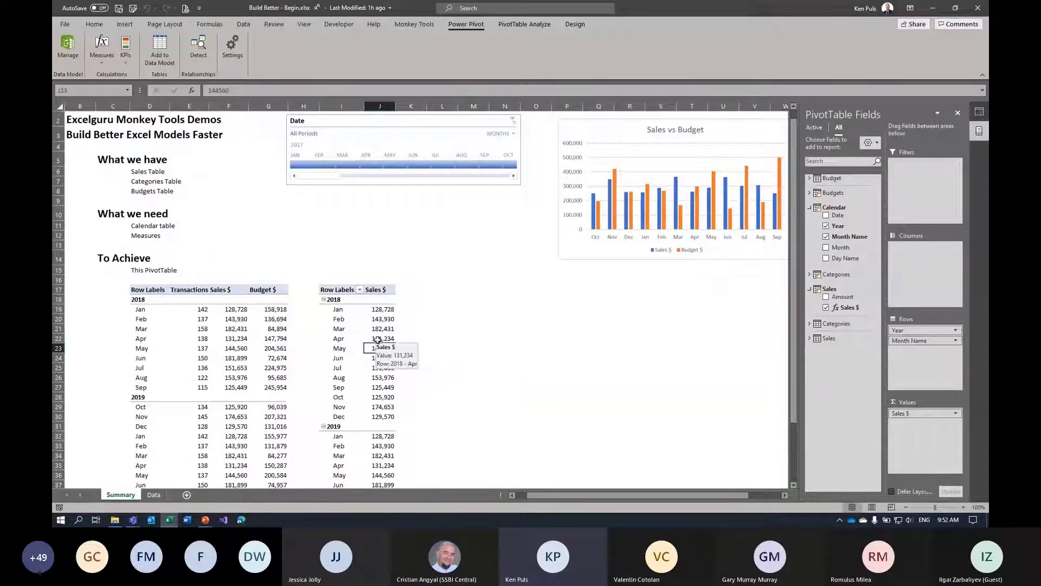
Start a new measure in the Sales table named "Transactions" with the formula =COUNTROWS( Sales )
left_click(103, 49)
left_click(126, 78)
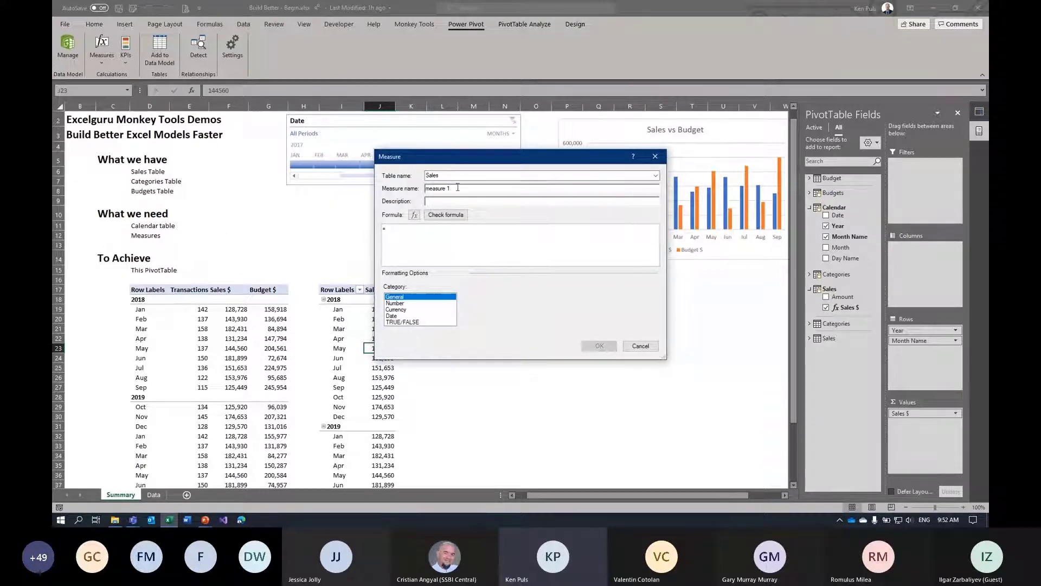
left_click_drag(458, 187, 410, 190)
type("Transaction")
type("counr")
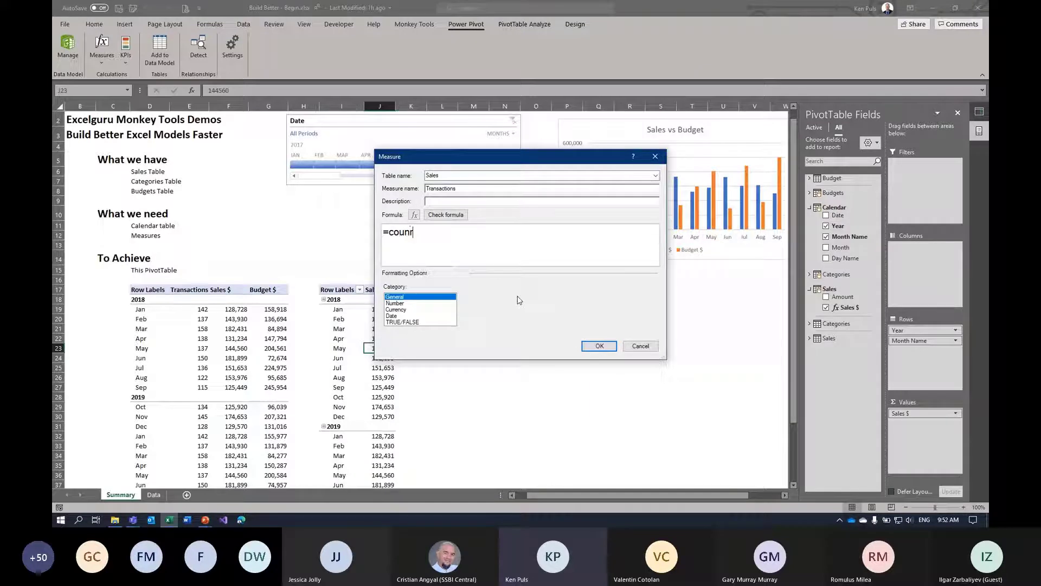
key("BackSpace")
type("tr")
key("Tab")
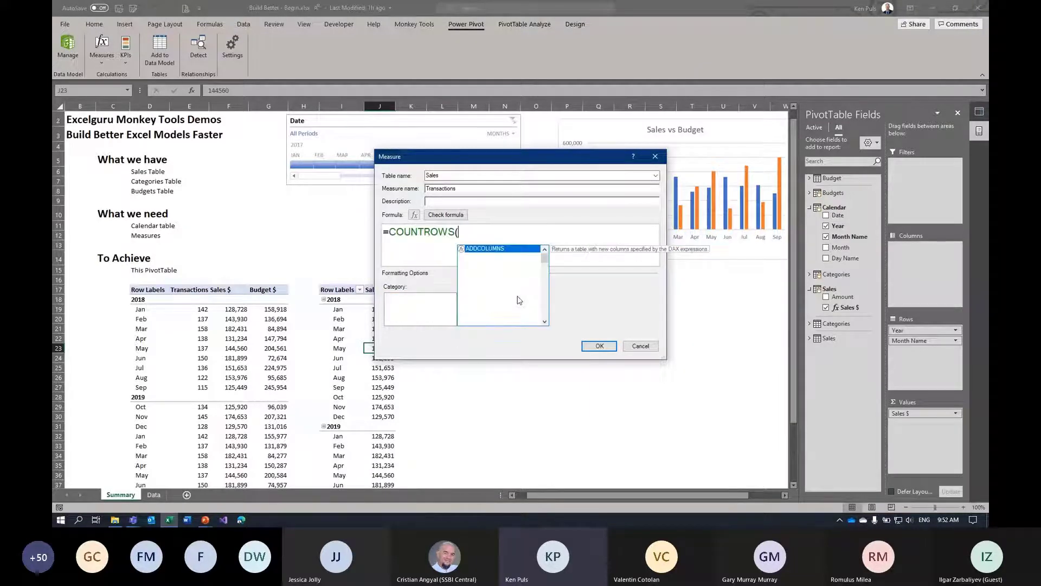
type("Sales")
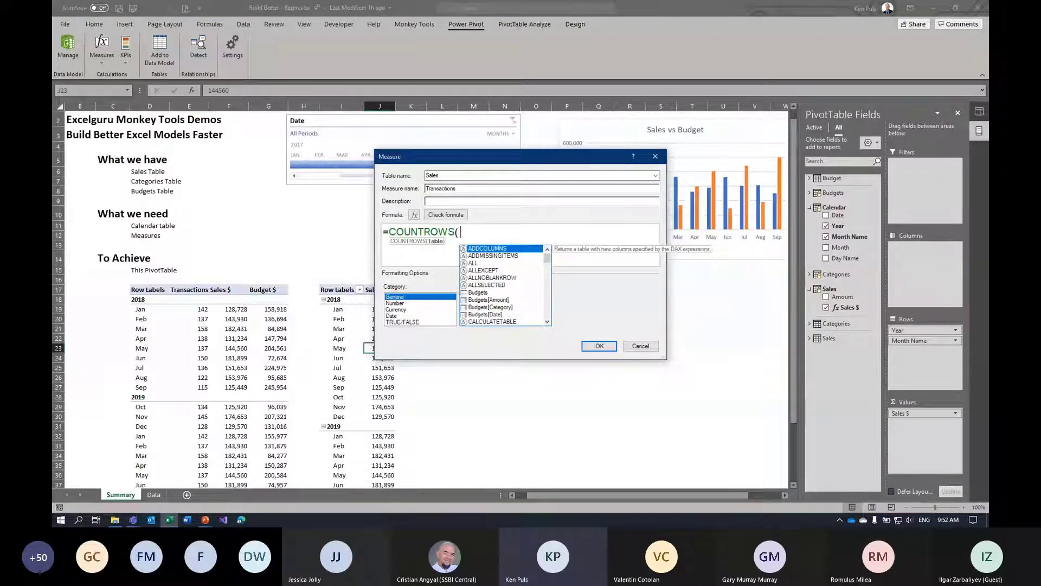
type(" )")
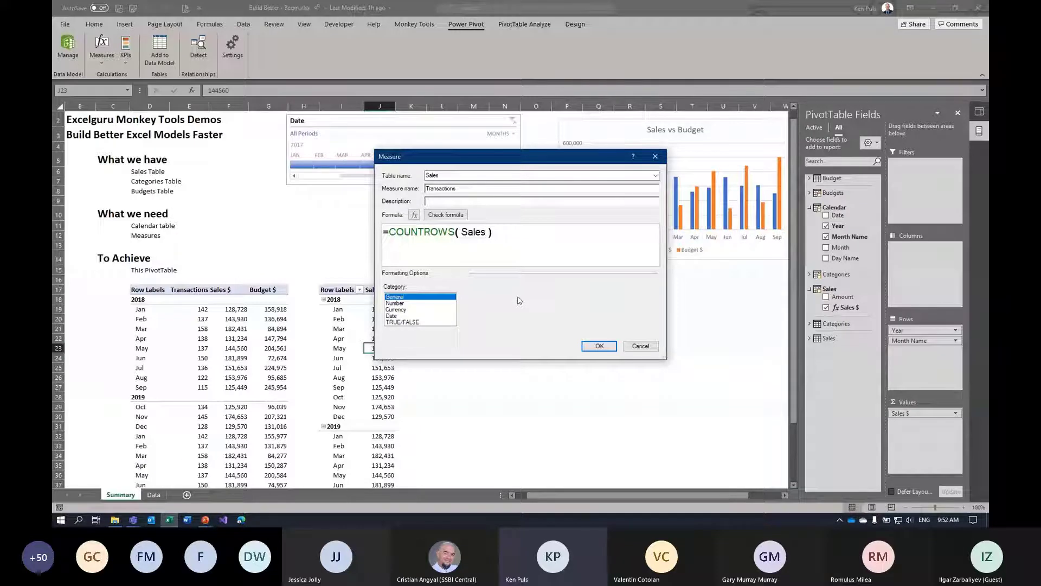
Check and save the Transactions measure as a whole number with the 1000 separator, and remove it from the PivotTable's values
left_click(445, 214)
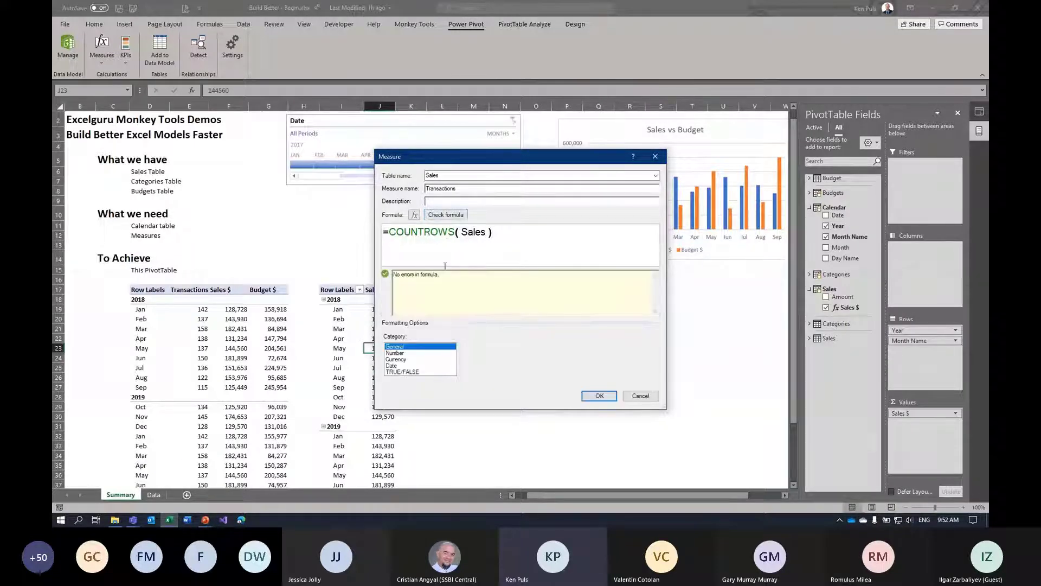
left_click(394, 353)
left_click(569, 347)
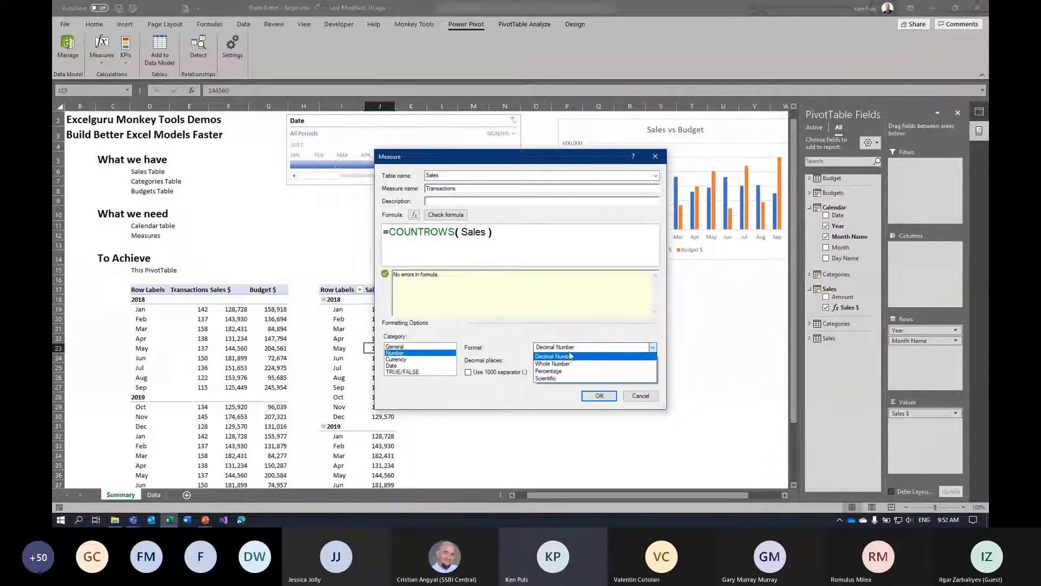
left_click(553, 363)
left_click(486, 371)
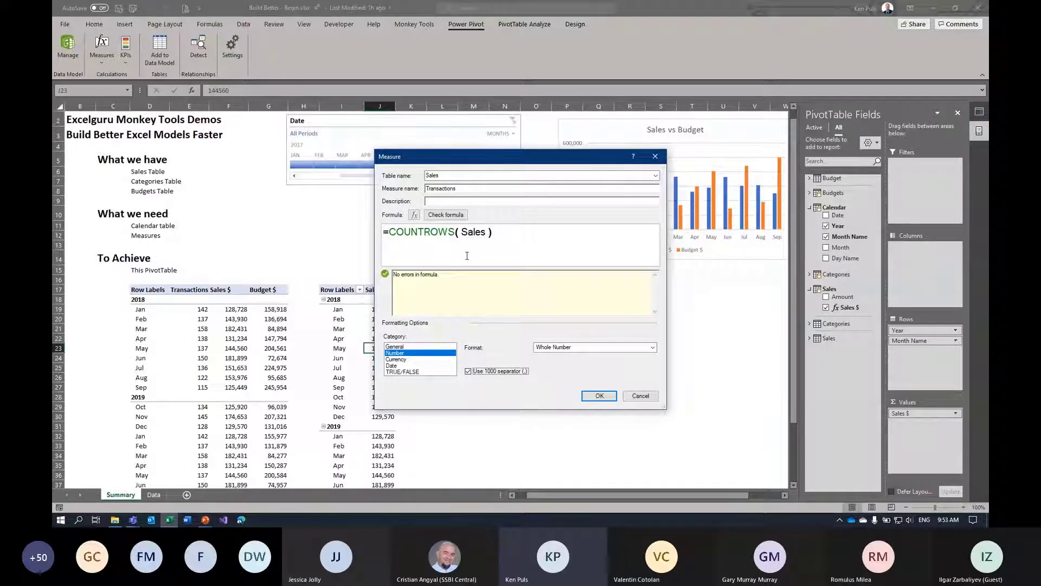
left_click(600, 396)
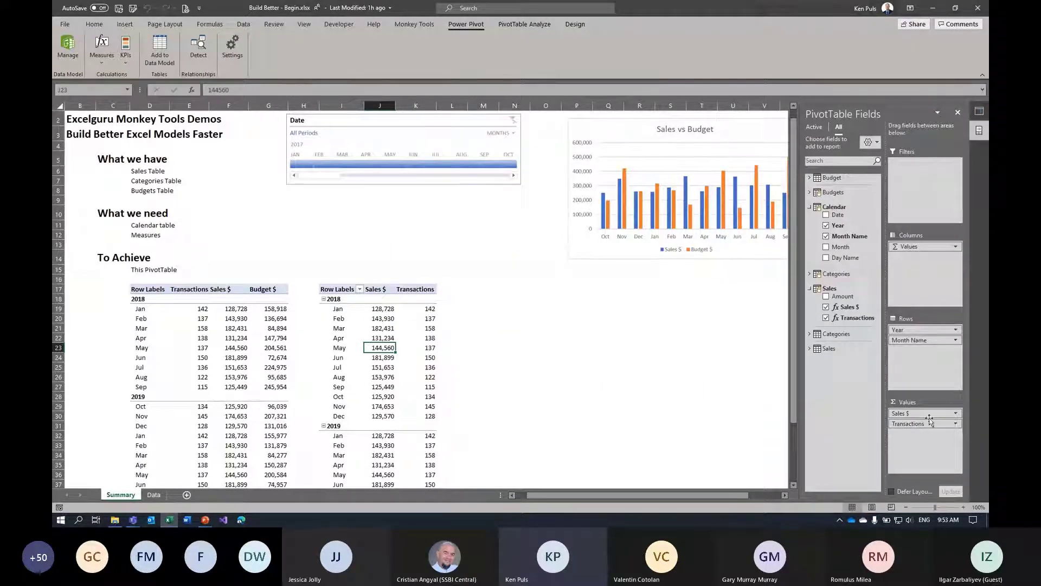
left_click_drag(915, 426, 705, 417)
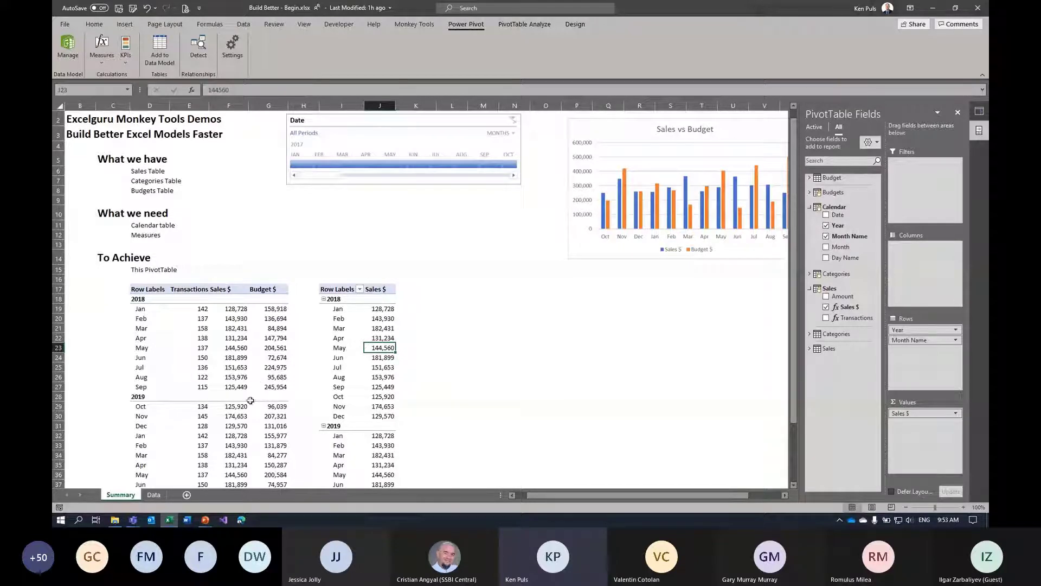
Start a new measure in the Sales table named "Budget $" with the formula =SUM(Budgets[Amount])
left_click(101, 57)
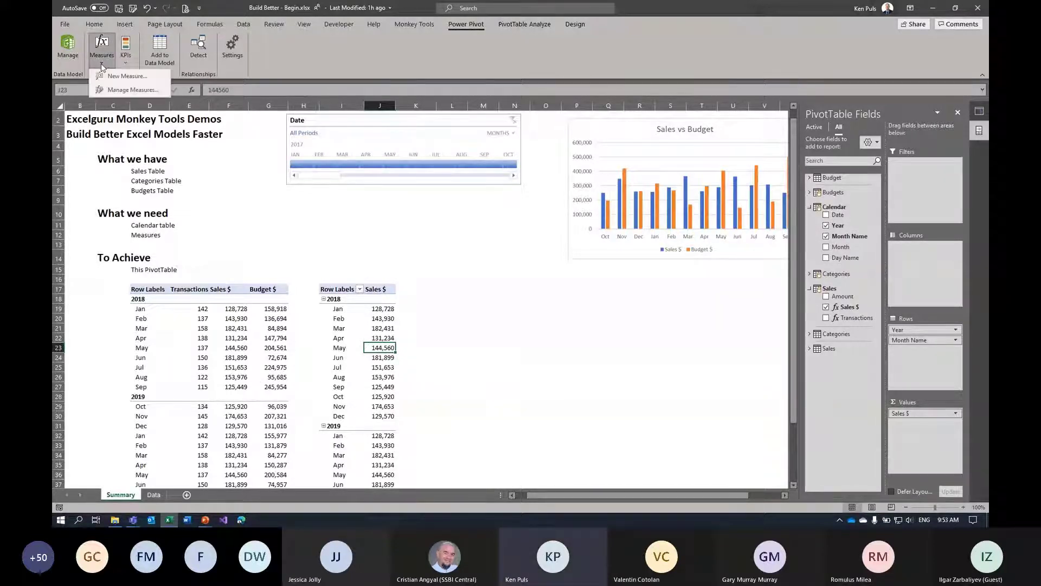
left_click(116, 77)
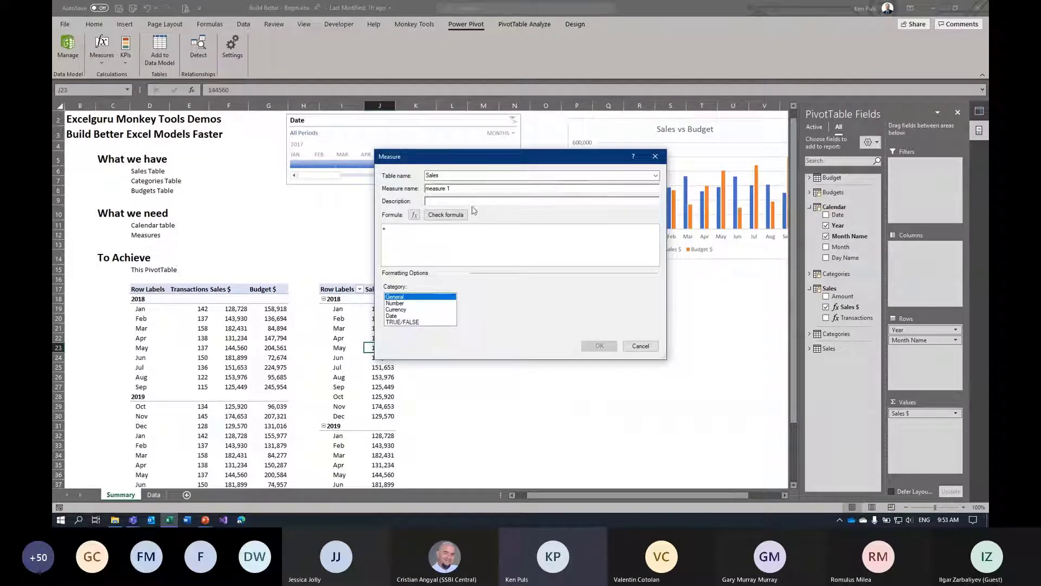
triple_click(447, 188)
type("Budg")
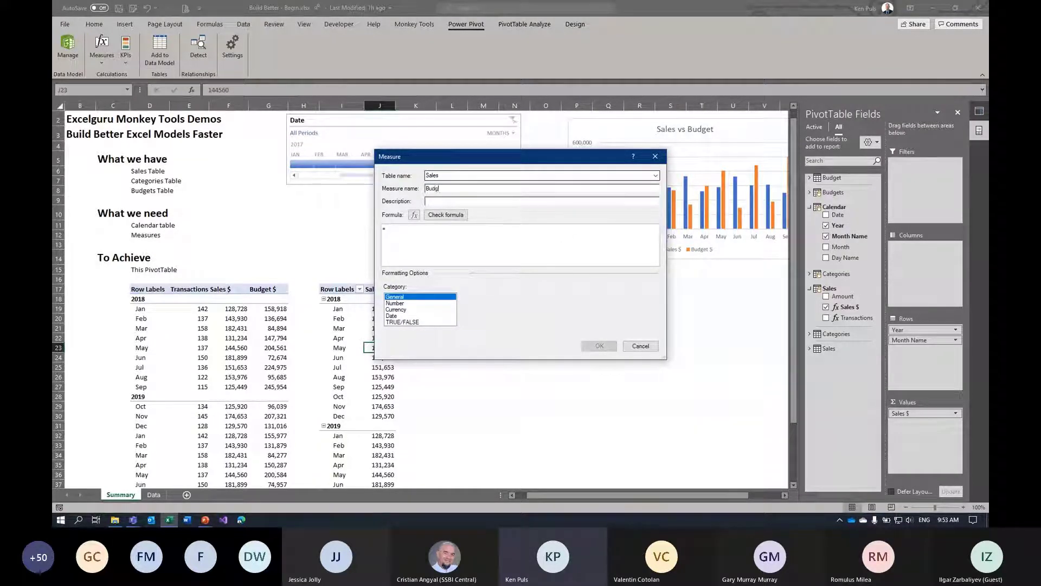
type("et $")
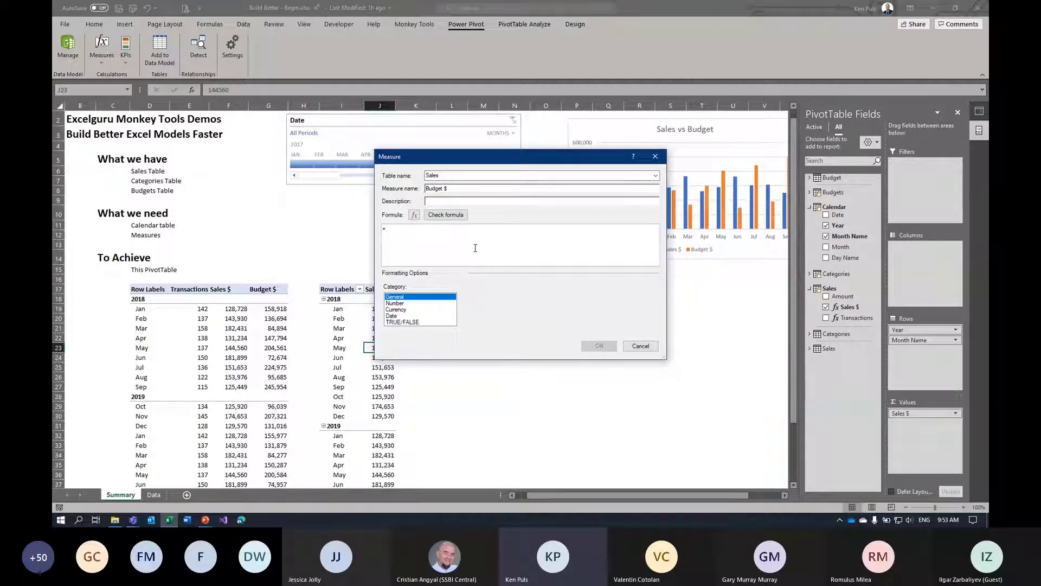
type("sum")
key("Tab")
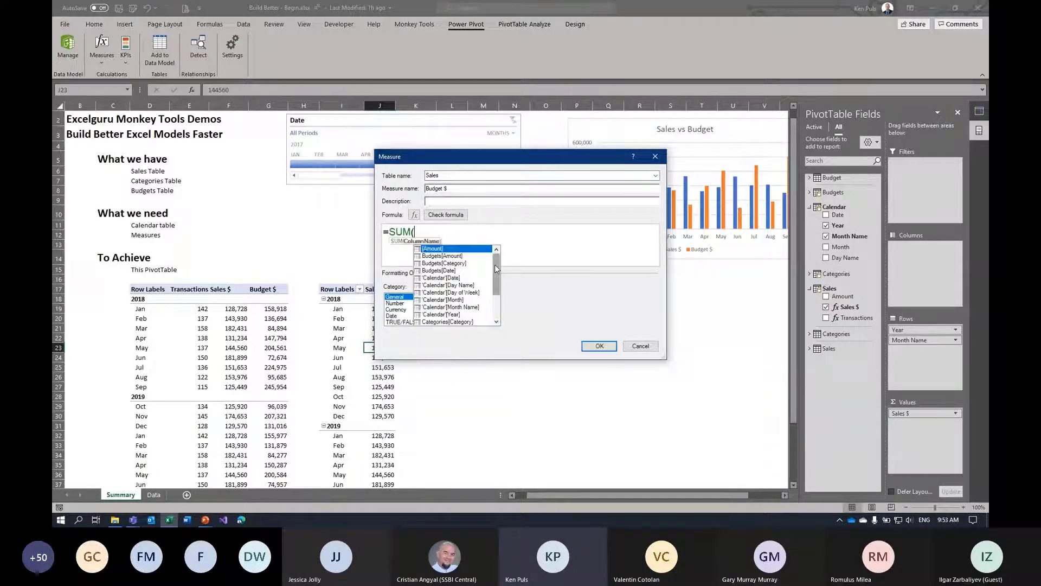
key("Down")
key("Tab")
type(")")
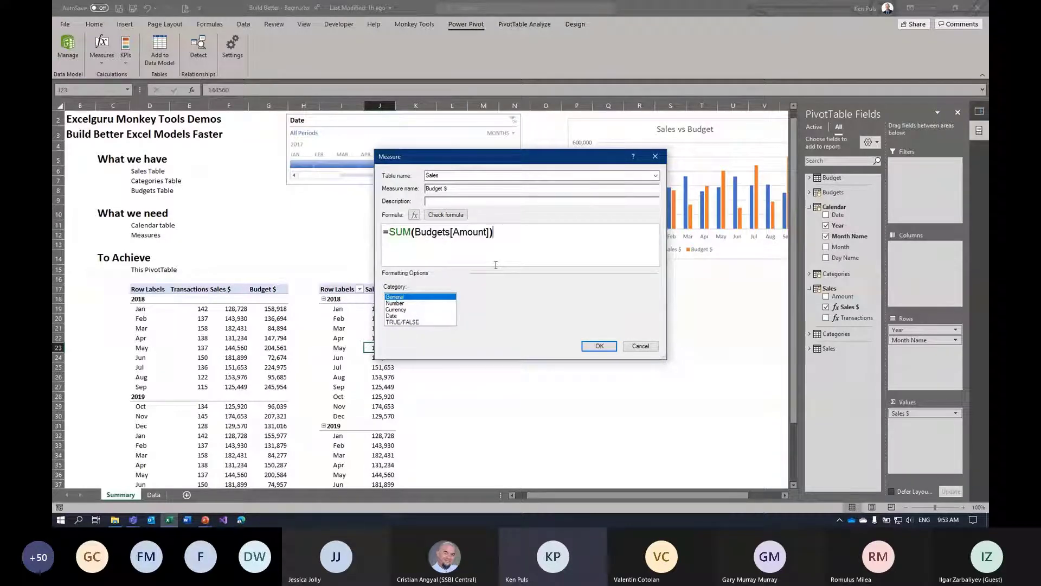
Format the Budget $ measure as a whole number with the 1000 separator, check its formula and save it
left_click(402, 303)
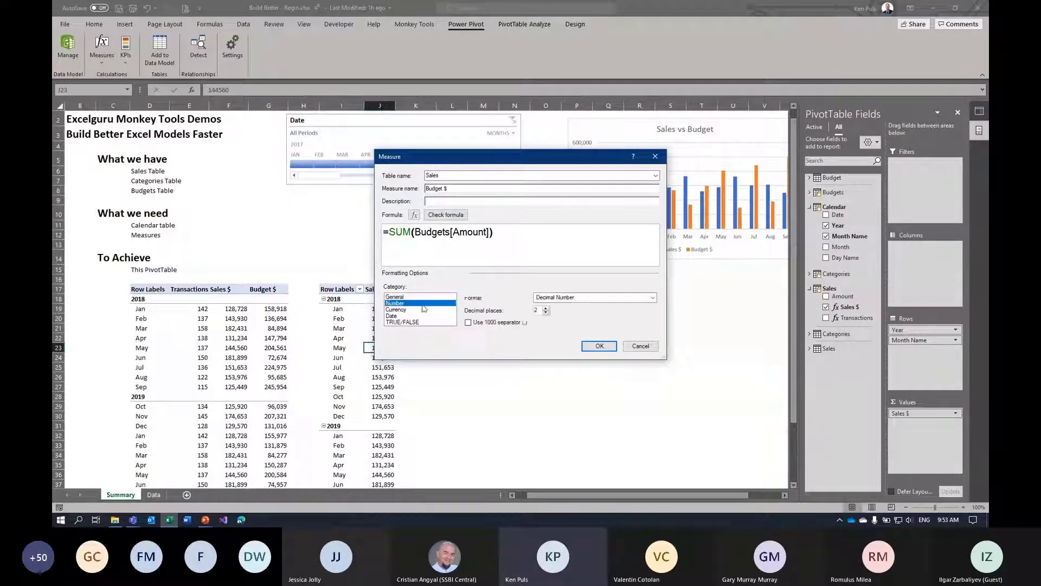
left_click(564, 299)
left_click(552, 314)
left_click(468, 321)
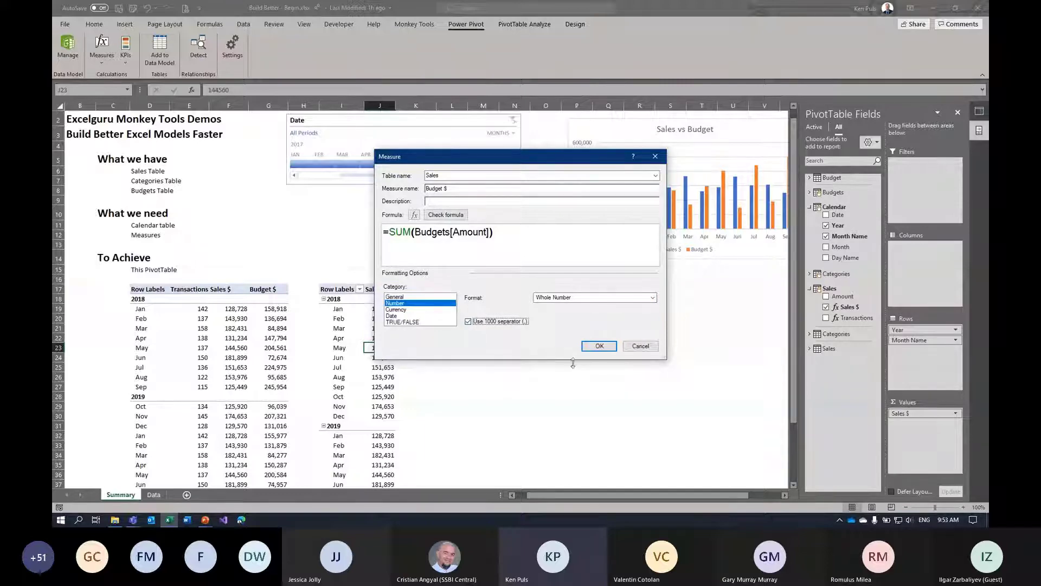
left_click(446, 215)
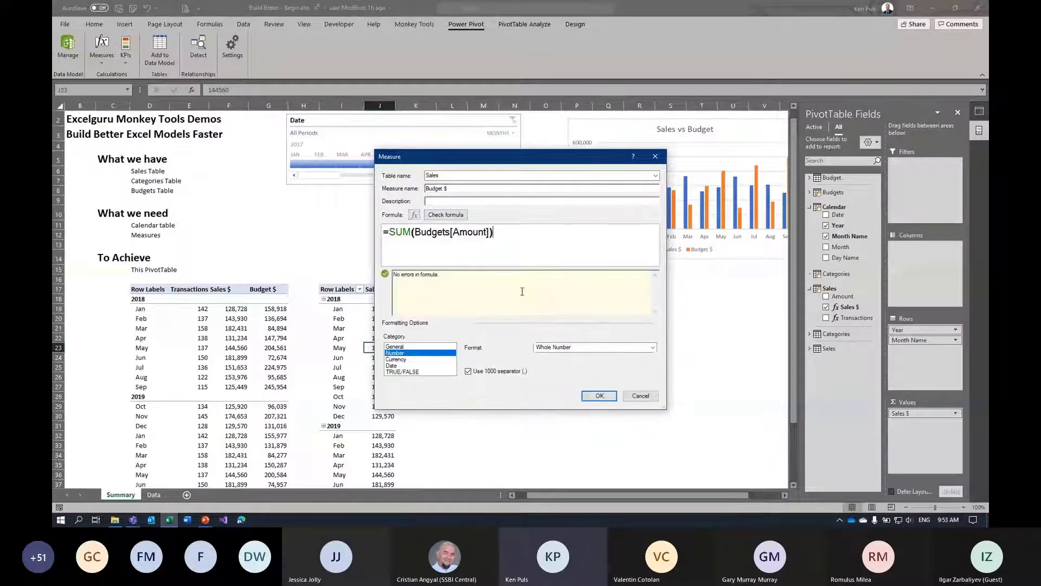
left_click(594, 396)
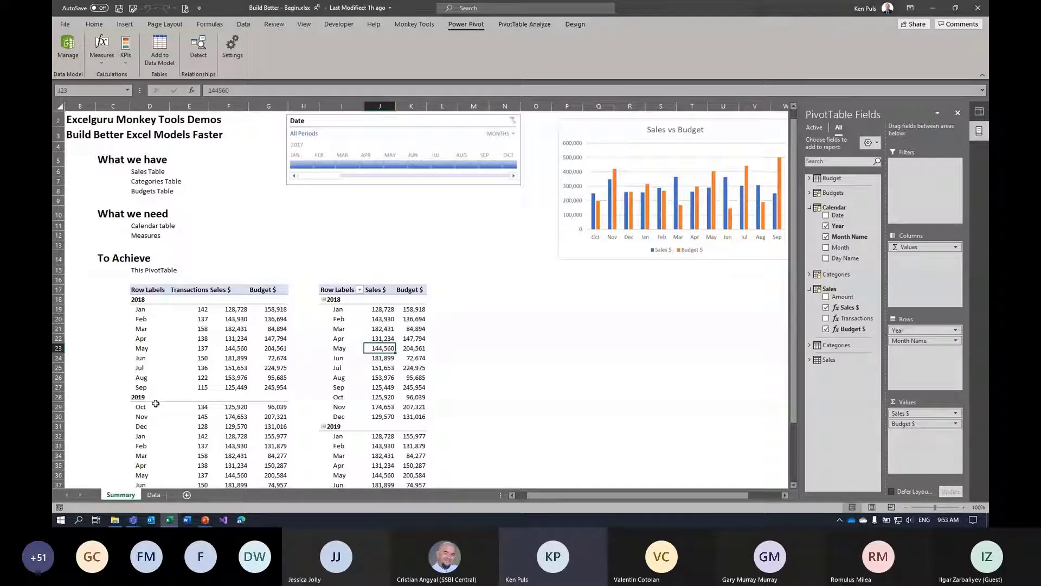
left_click(389, 329)
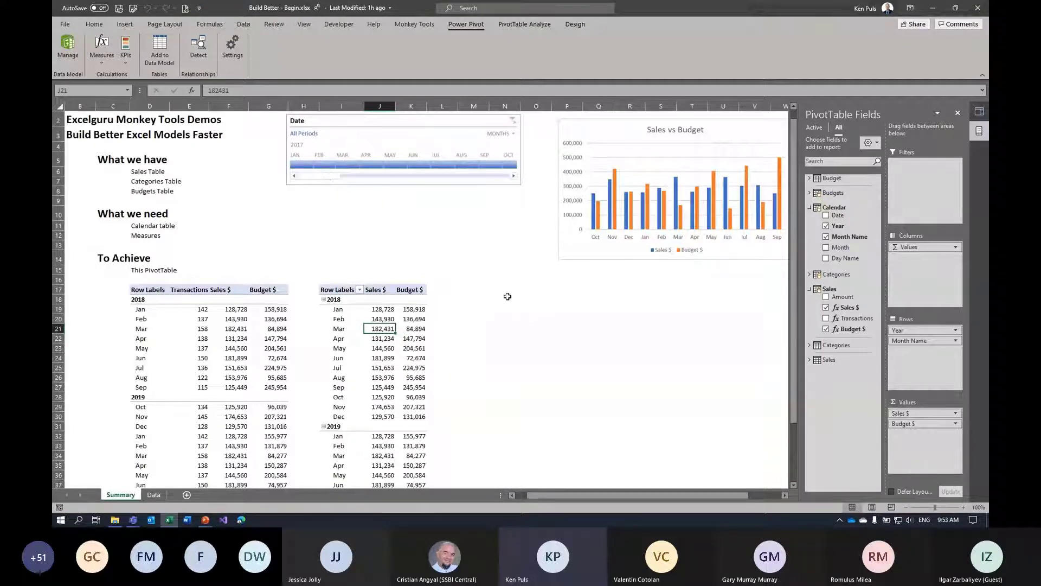
Create a PivotChart from this workbook's Data Model at Summary cell M17 and place it below the Sales vs Budget chart
left_click(481, 289)
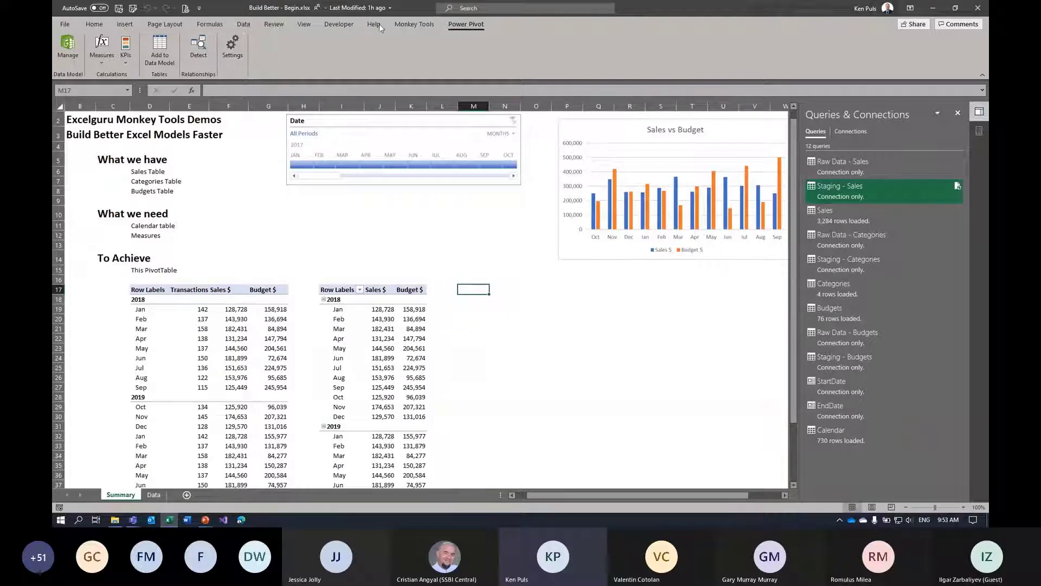
left_click(412, 25)
left_click(427, 58)
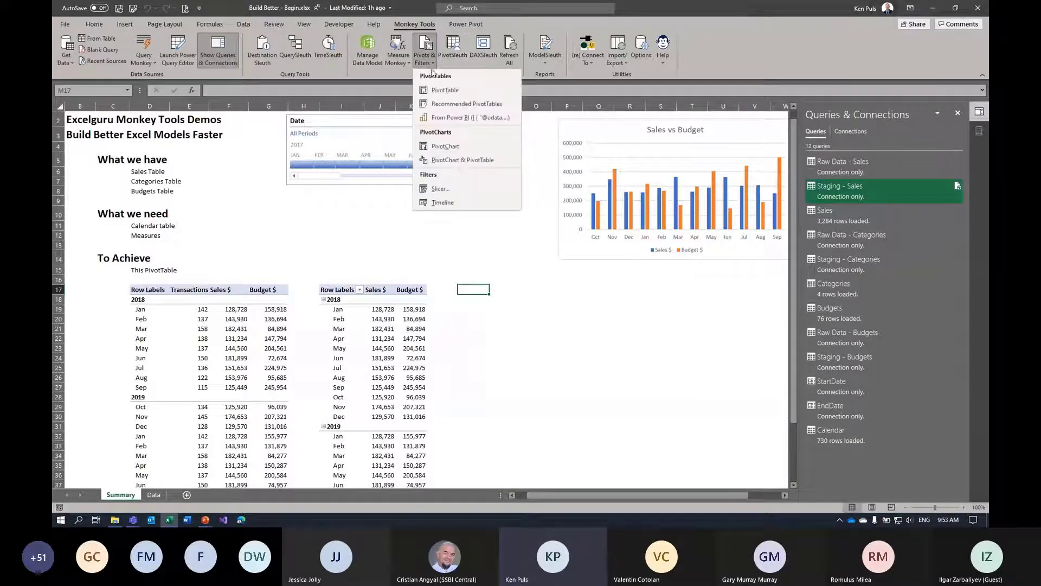
left_click(444, 146)
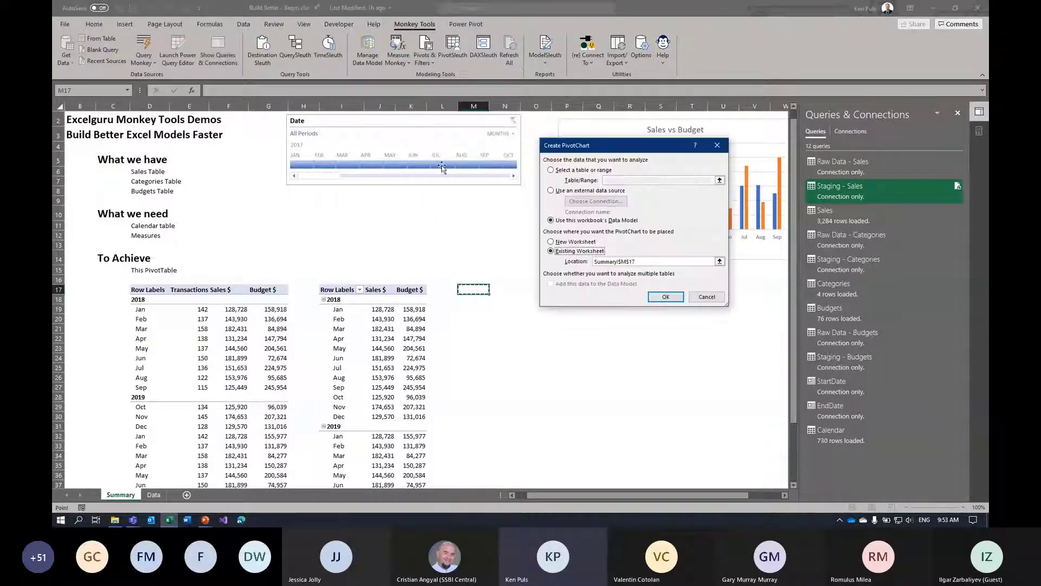
left_click(664, 297)
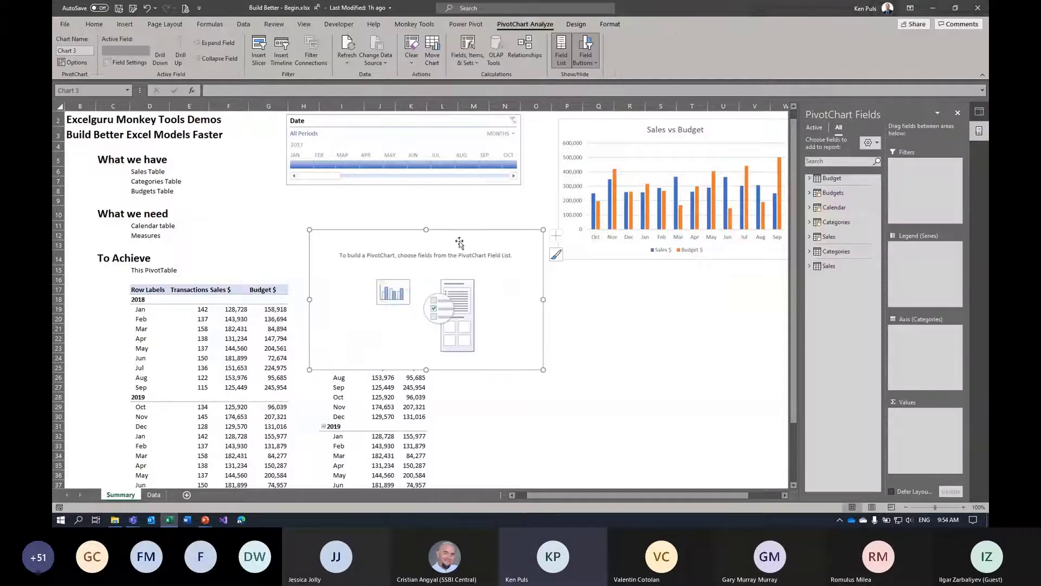
left_click_drag(445, 237, 626, 281)
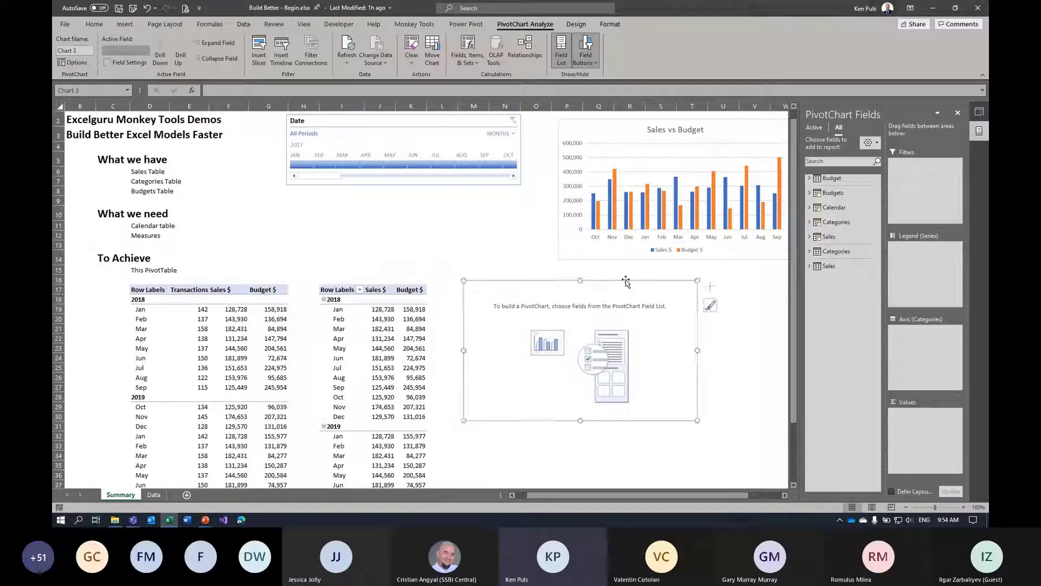
Add the Sales $ and Budget $ measures from the Sales table to the new PivotChart's values
left_click(810, 237)
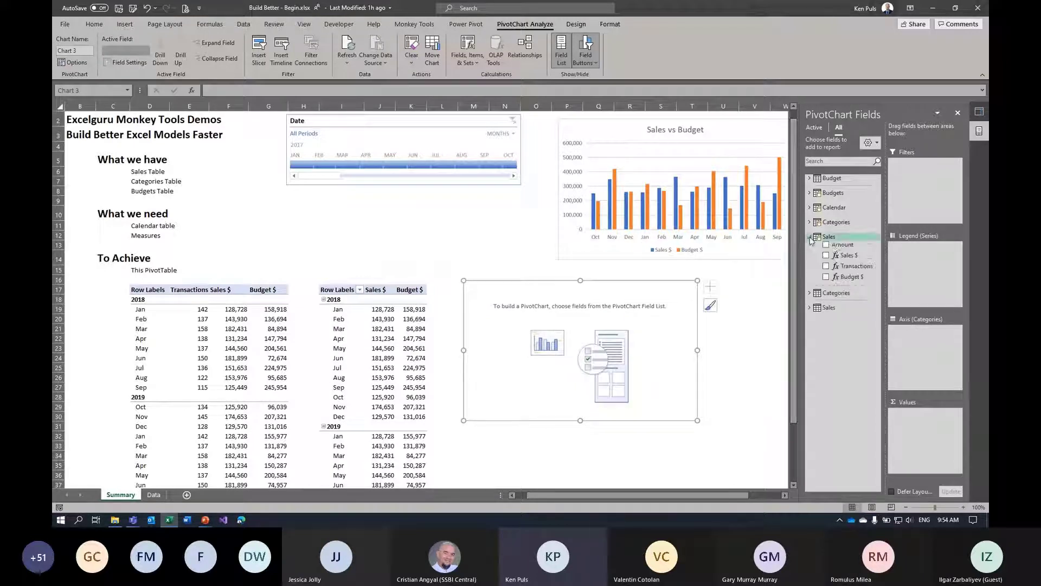
left_click(825, 255)
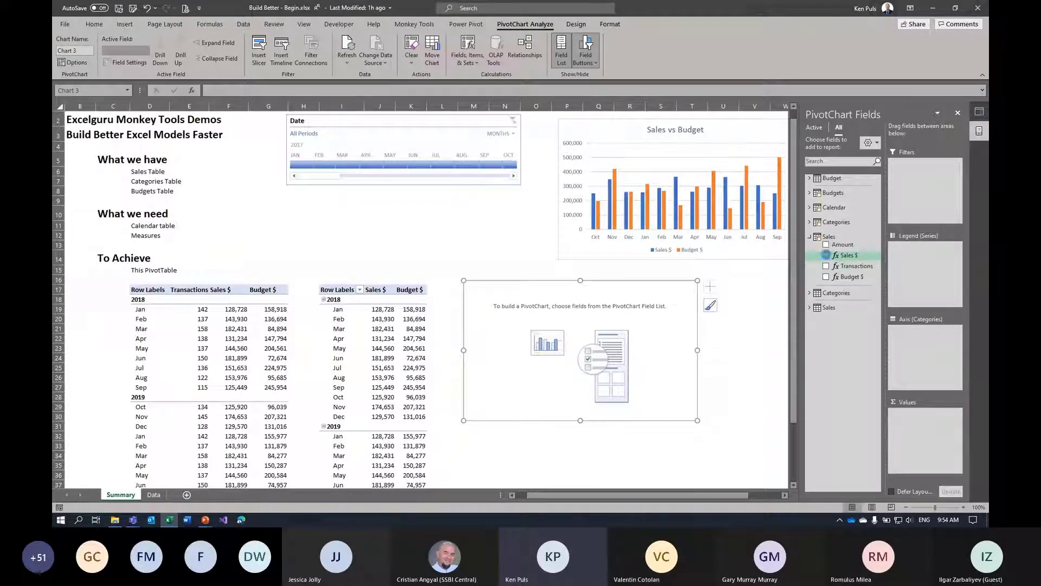
left_click(826, 277)
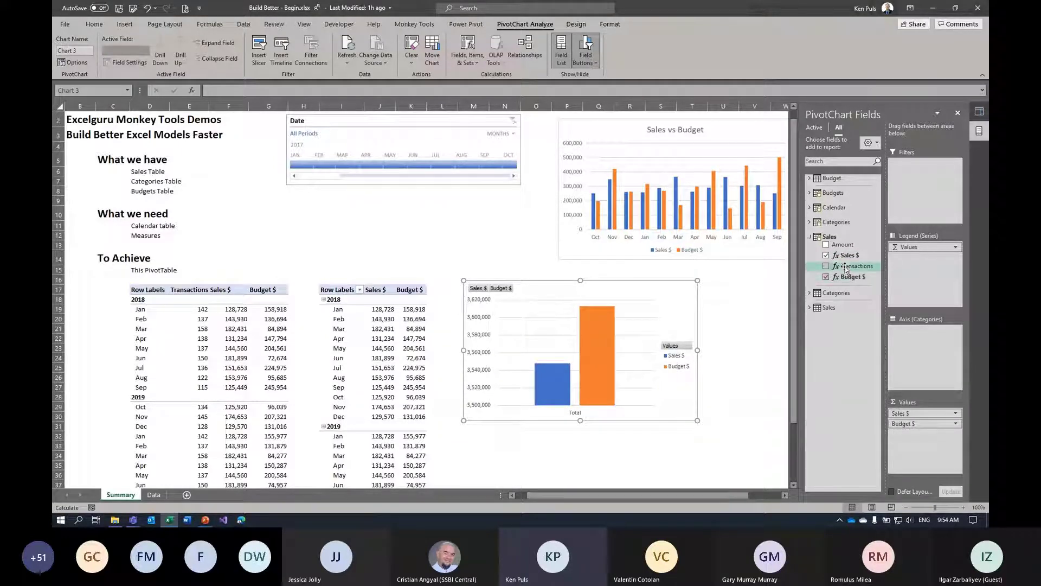
Add the Calendar table's Date field as a timeline and place it above the new PivotTable, under the existing timeline
left_click(810, 208)
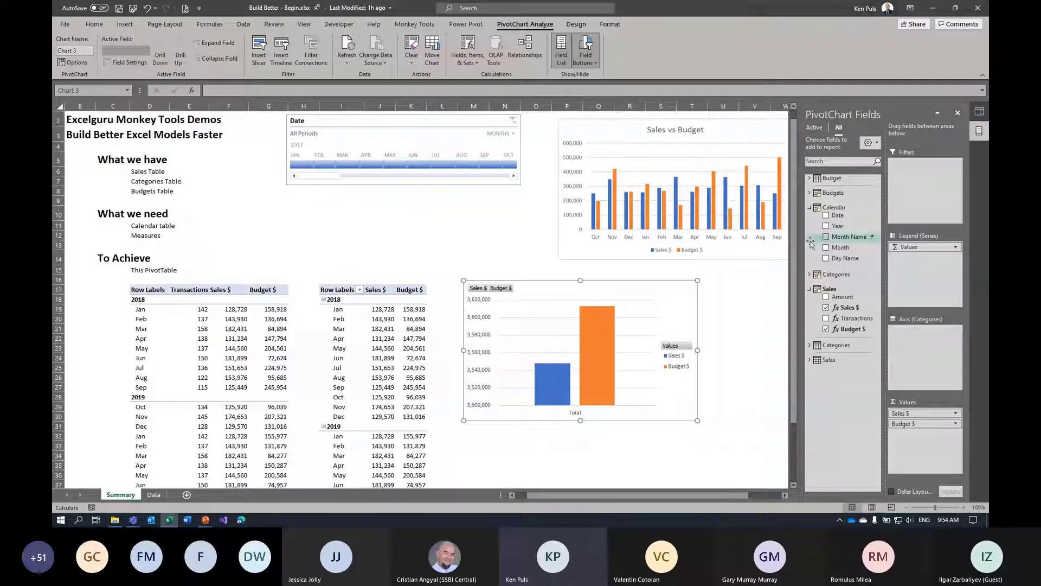
right_click(839, 217)
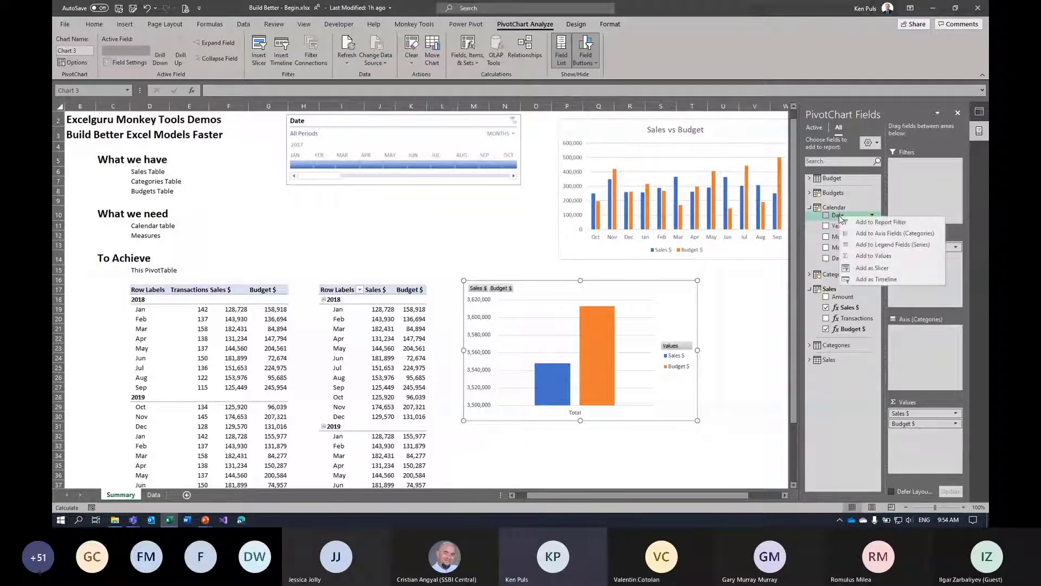
left_click(882, 279)
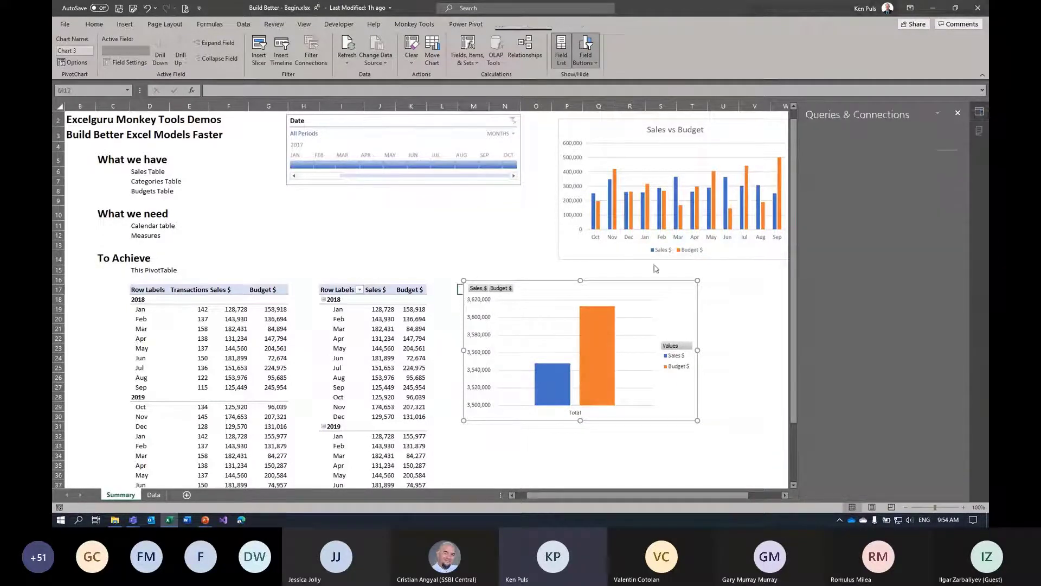
left_click_drag(450, 273, 396, 215)
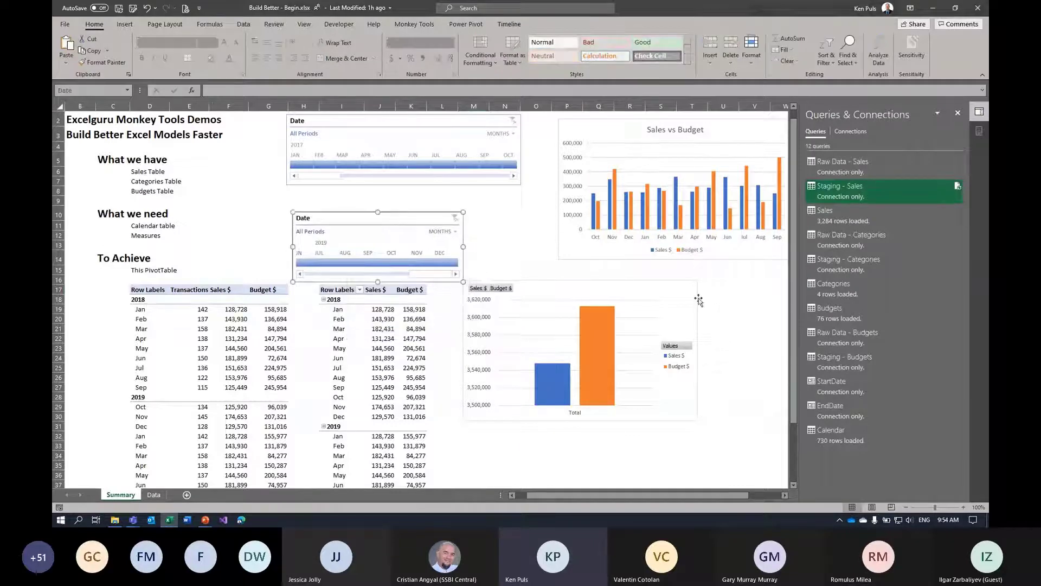
Add Month Name from the Calendar table to the new PivotChart's axis categories
left_click(677, 300)
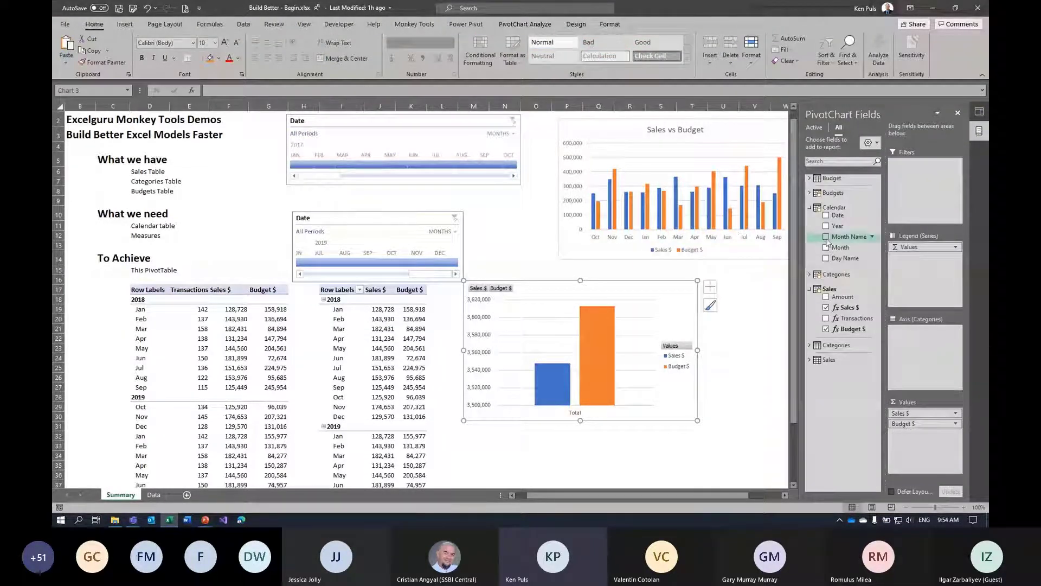
left_click_drag(846, 245, 921, 349)
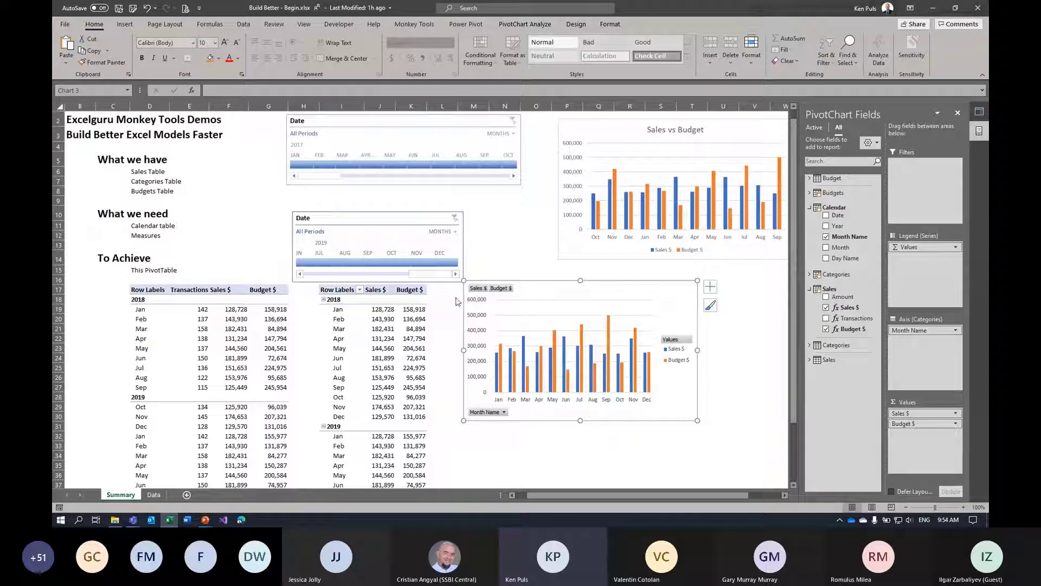
Move the new PivotChart's legend to the bottom of the chart and hide all of its field buttons
right_click(683, 364)
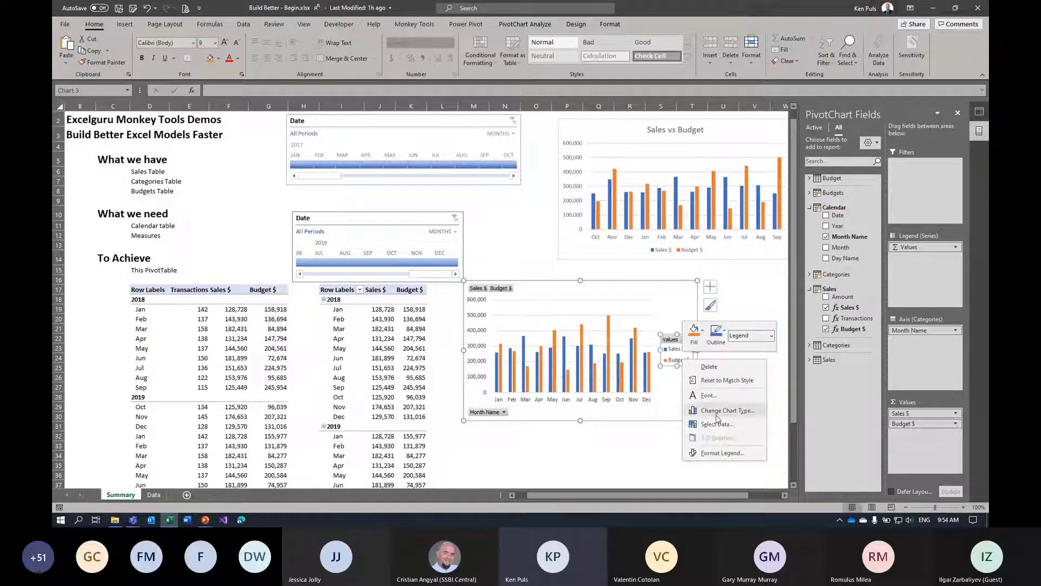
left_click(720, 453)
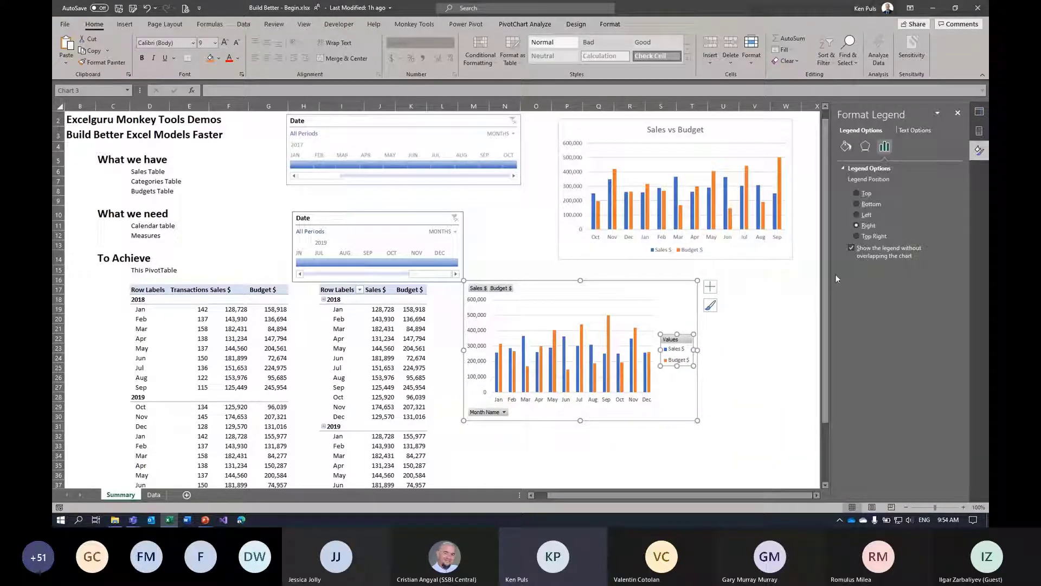
left_click(859, 204)
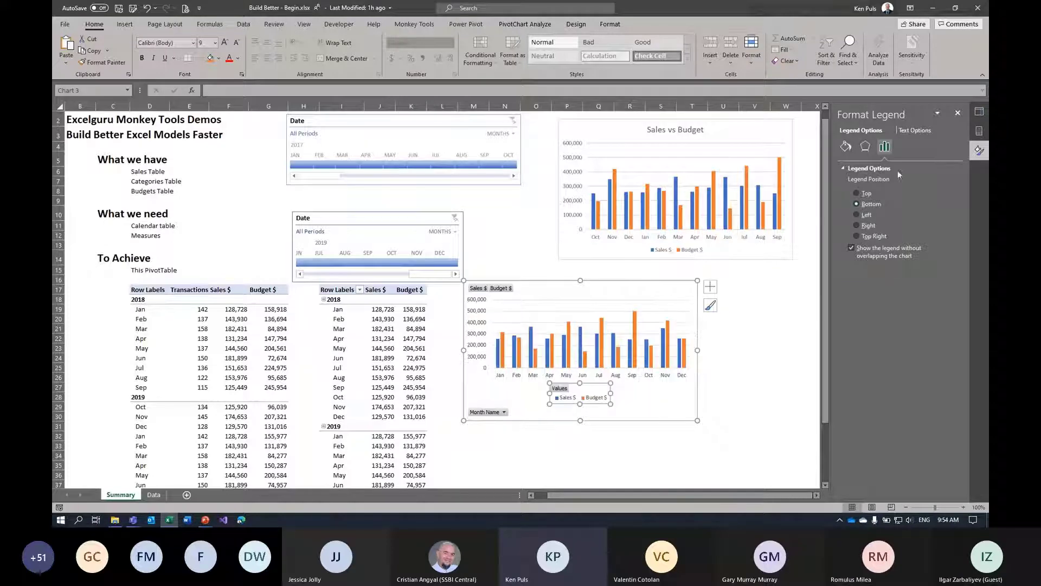
left_click(958, 113)
left_click(525, 24)
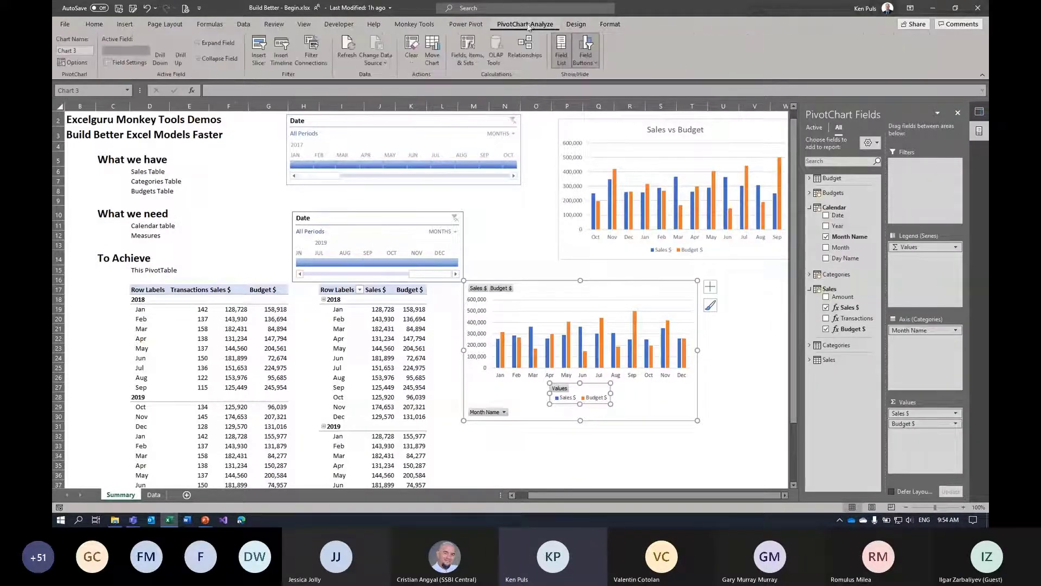
left_click(591, 57)
left_click(602, 148)
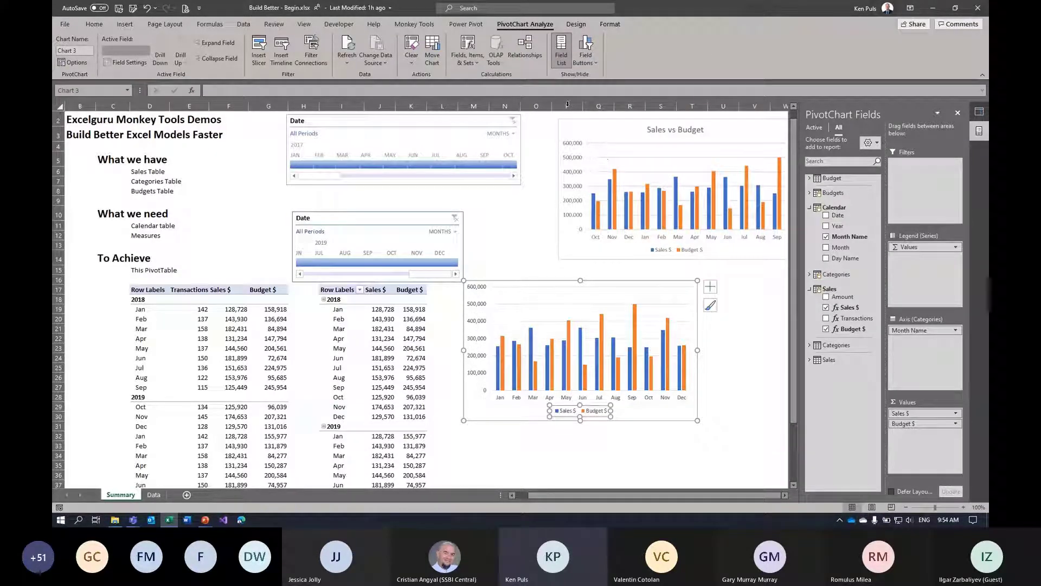
Add a chart title above the new PivotChart's plot and set its text to Sales vs Budget
left_click(577, 25)
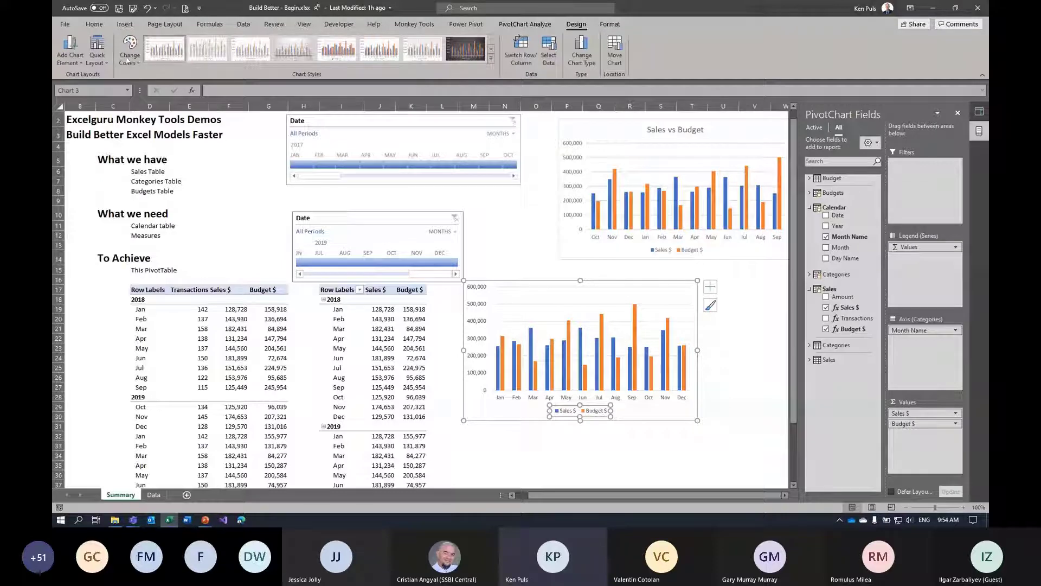
left_click(69, 62)
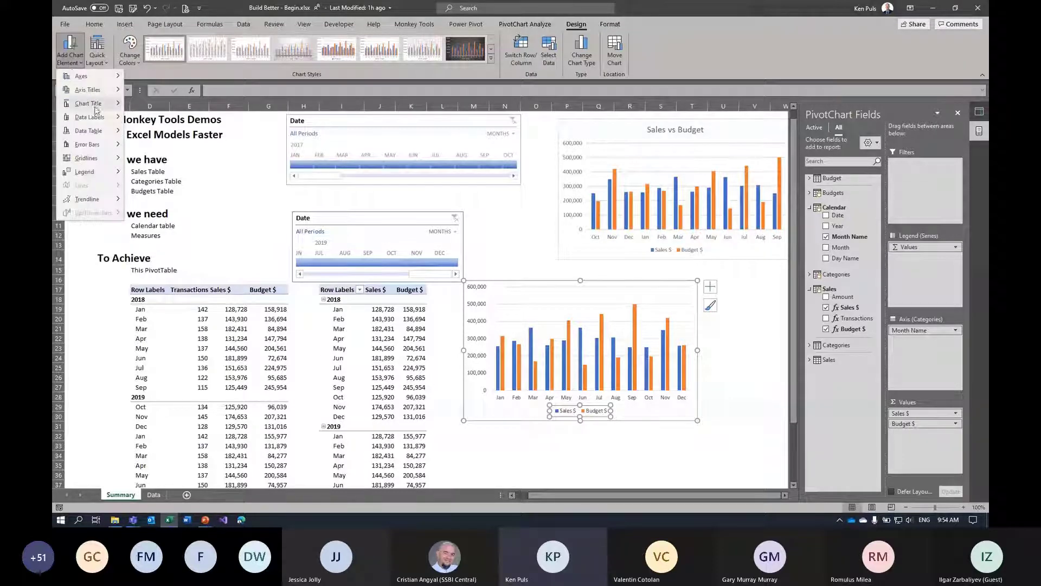
mouse_move(96, 105)
left_click(164, 134)
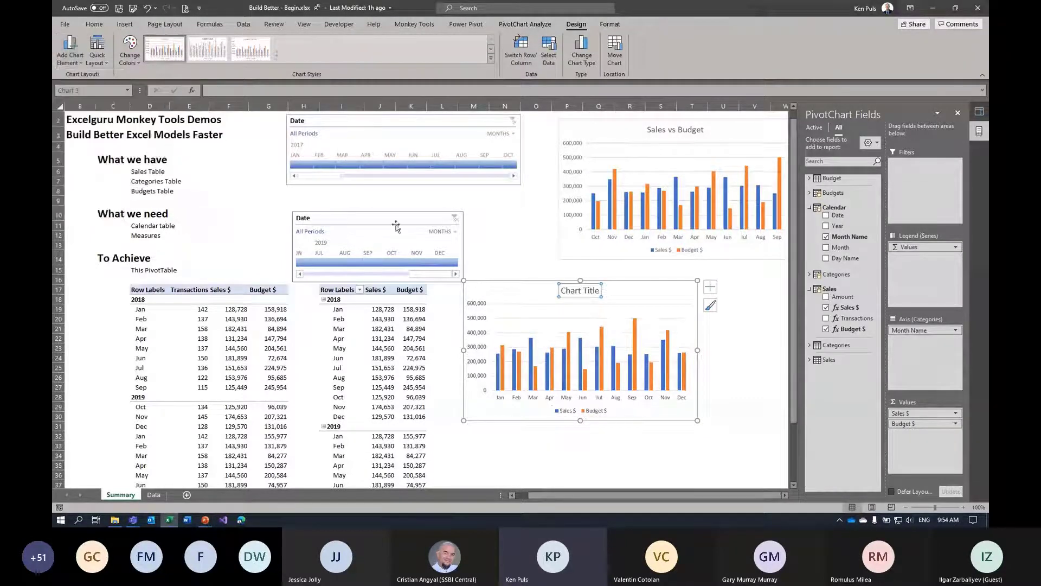
left_click_drag(562, 292, 603, 290)
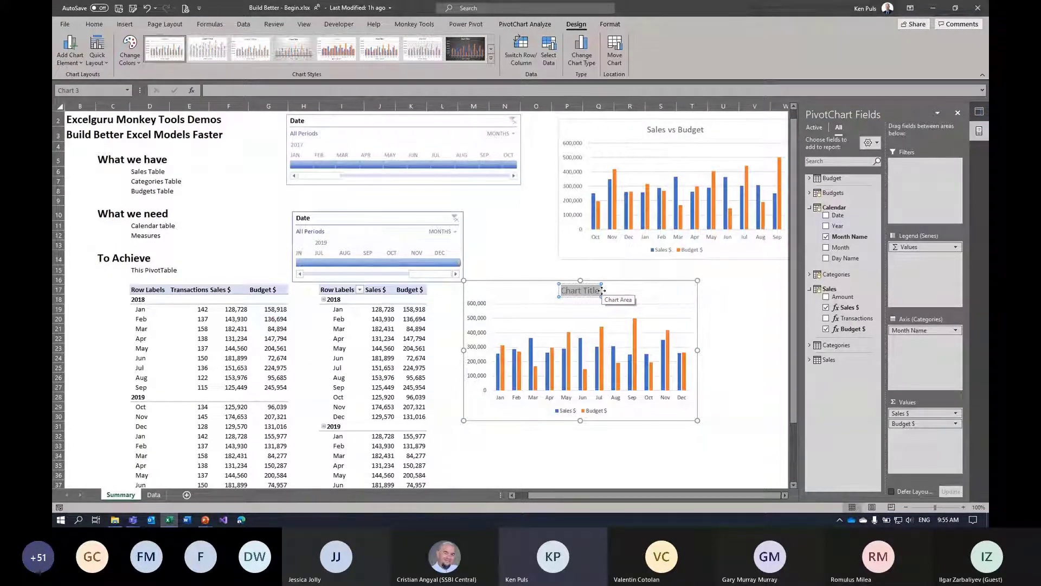
type("Sales vs BUdget")
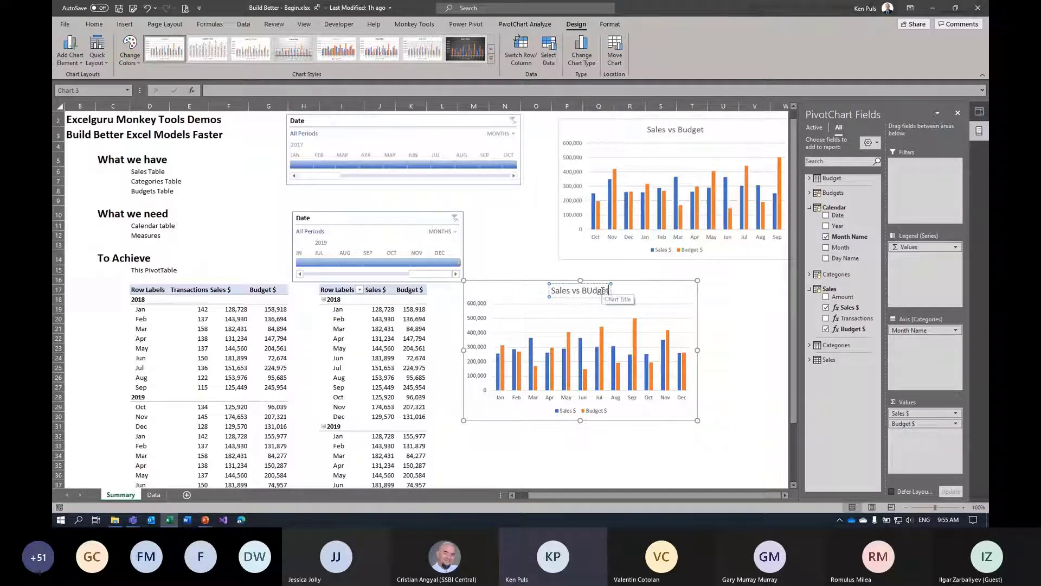
key("BackSpace")
key("BackSpace")
type("udget")
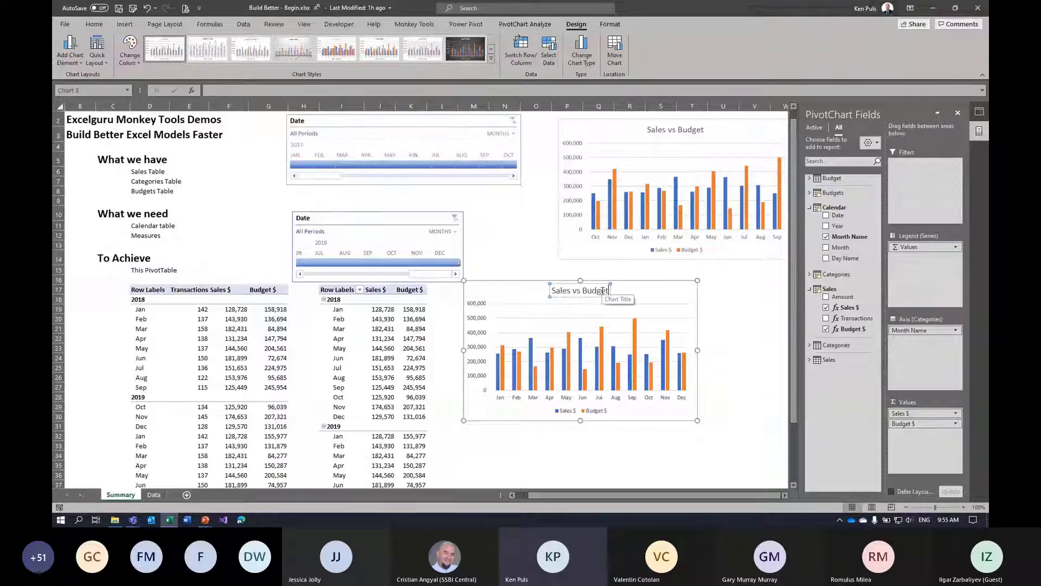
left_click(742, 310)
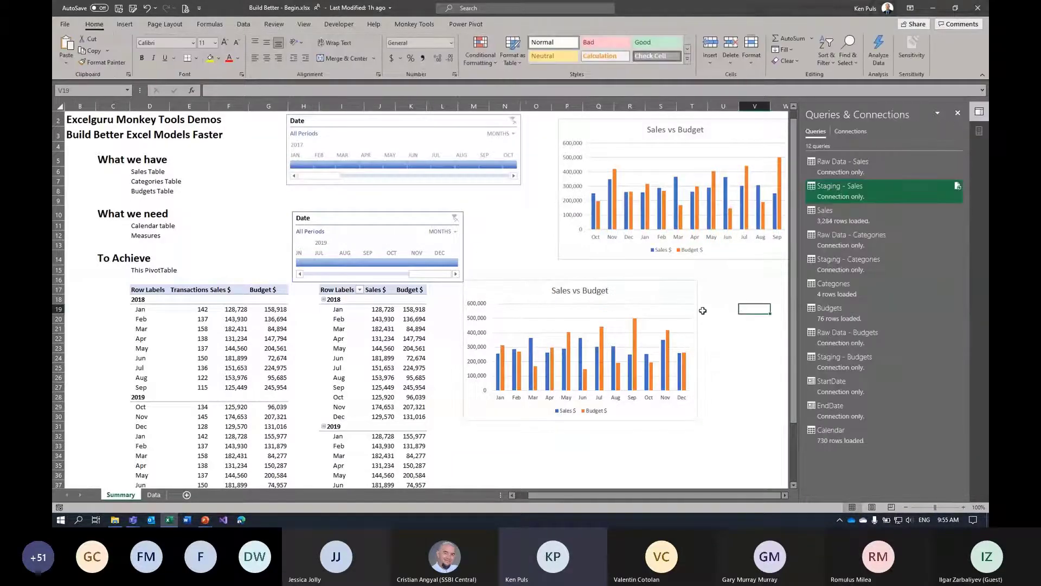
Connect the lower Date timeline to PivotTable1 in addition to Chart 3 through its report connections
left_click(417, 233)
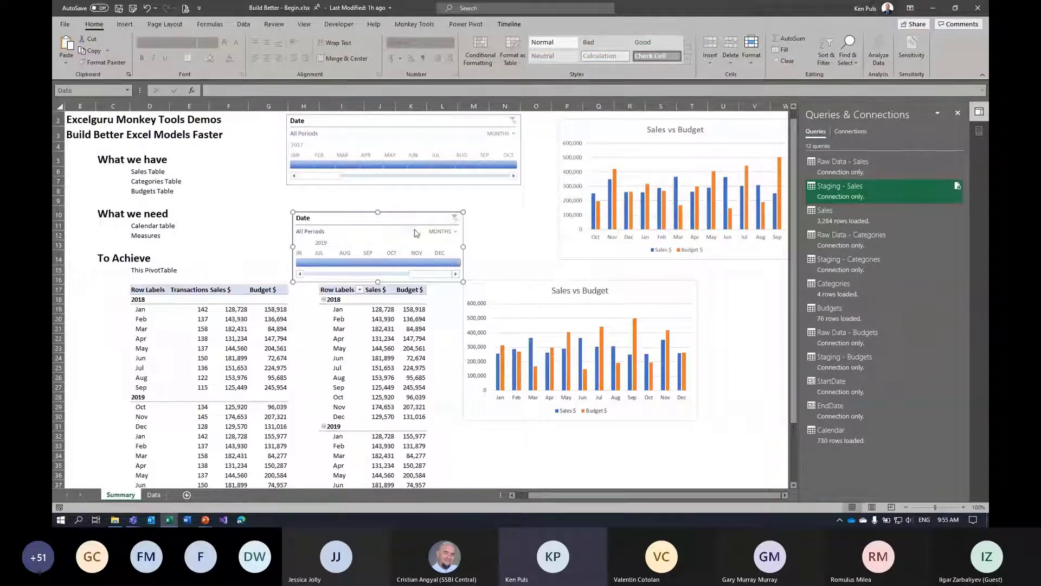
left_click(509, 24)
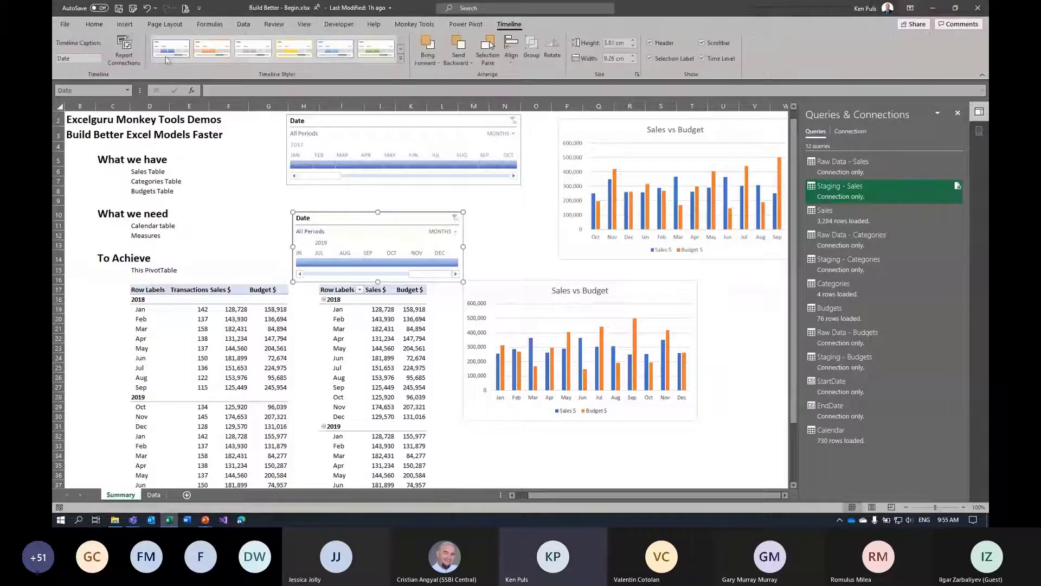
left_click(124, 50)
left_click(554, 245)
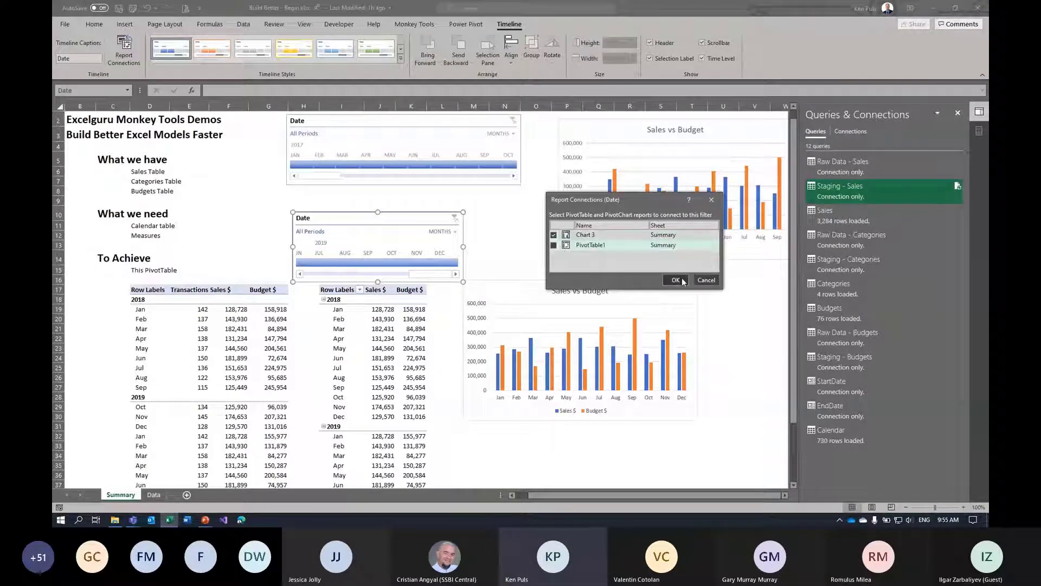
left_click(686, 280)
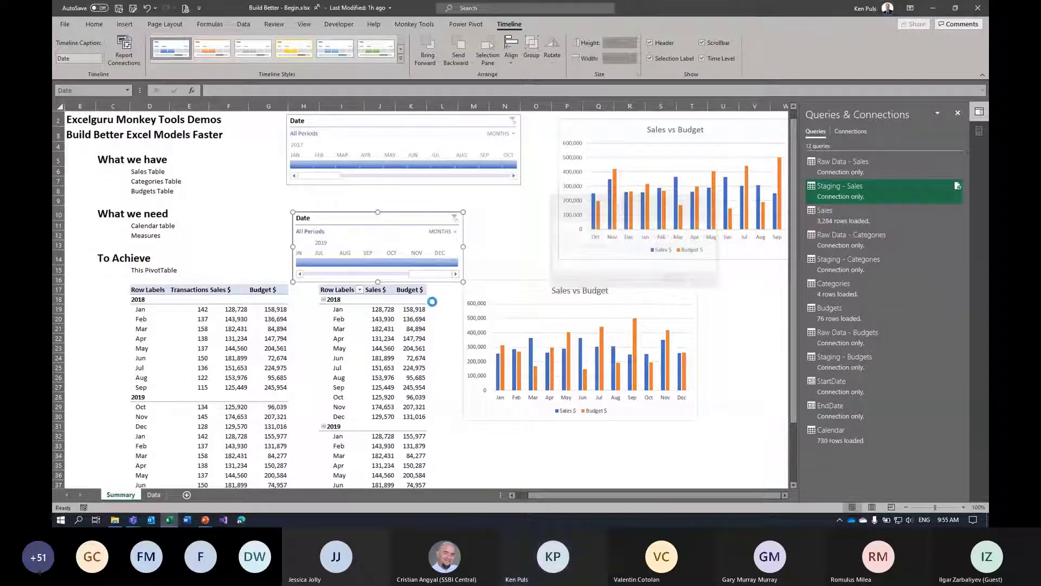
left_click(505, 257)
Set the lower Date timeline to years and filter the connected reports to 2018 and to 2019 in turn
left_click(449, 232)
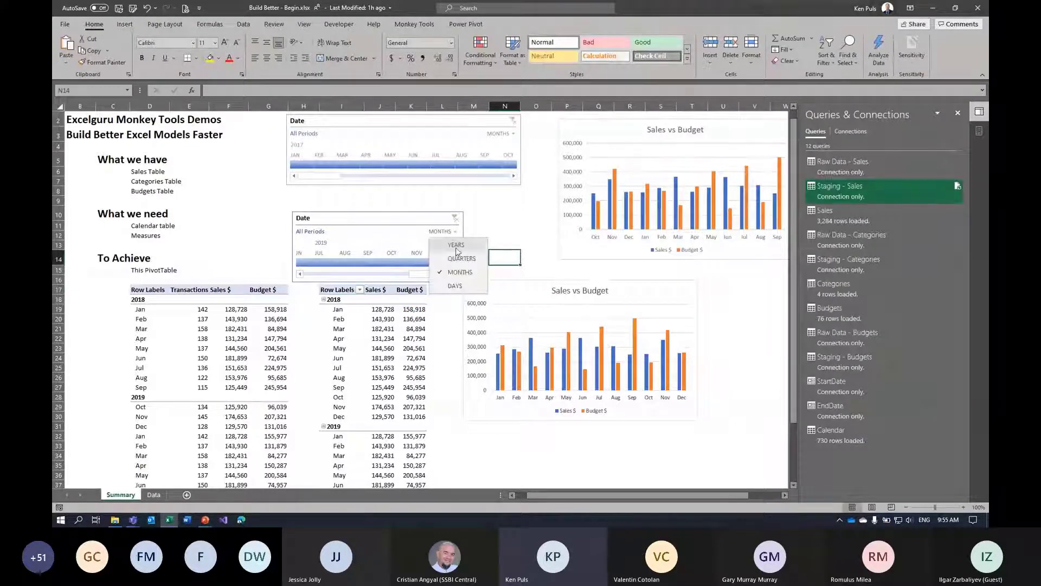
left_click(459, 251)
left_click(305, 266)
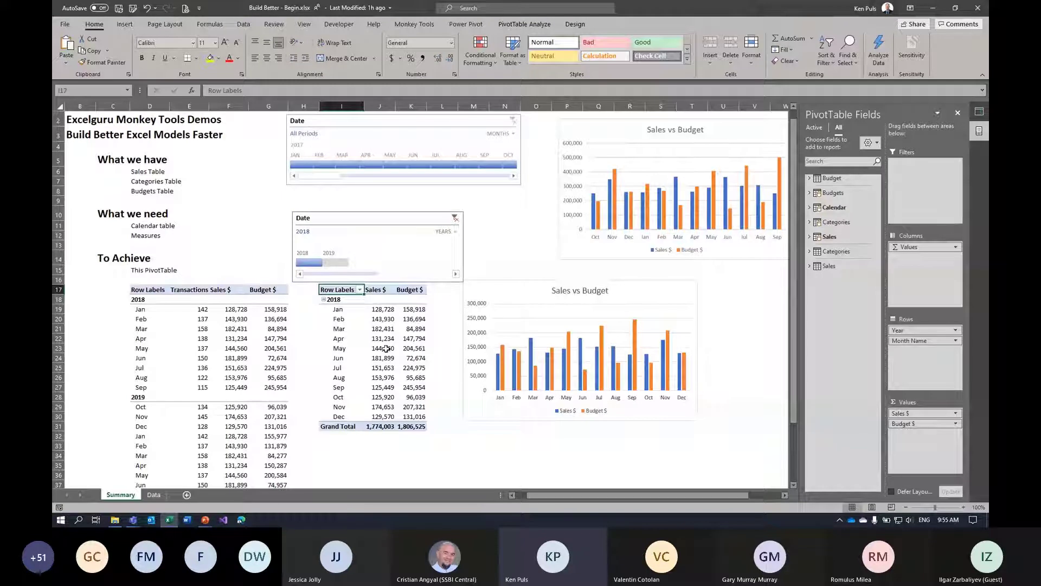
left_click(335, 263)
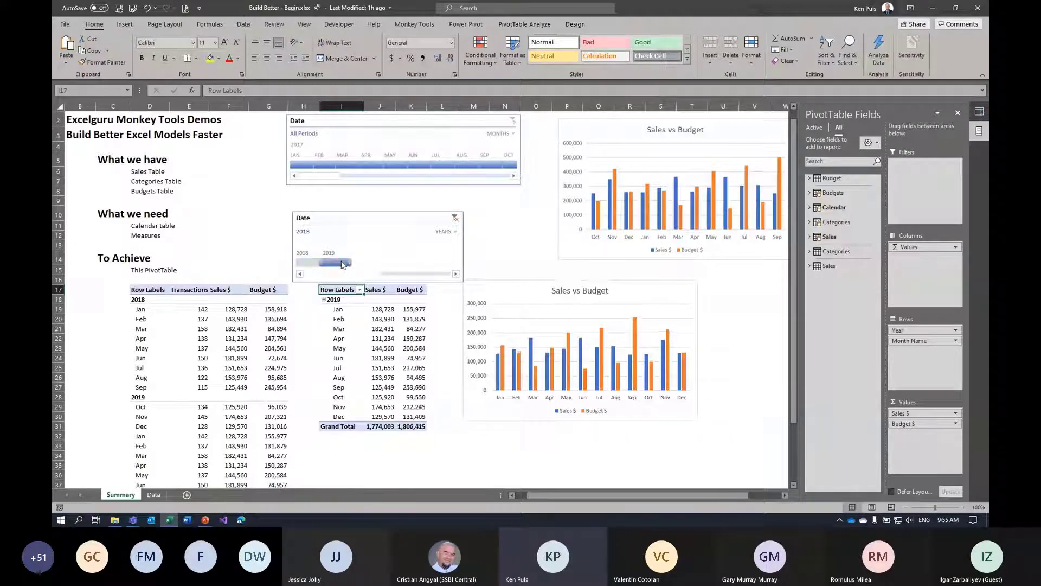
Set the lower Date timeline back to months, filter it to January through March 2019, and clear the filter
left_click(456, 232)
left_click(463, 269)
left_click_drag(386, 263, 436, 261)
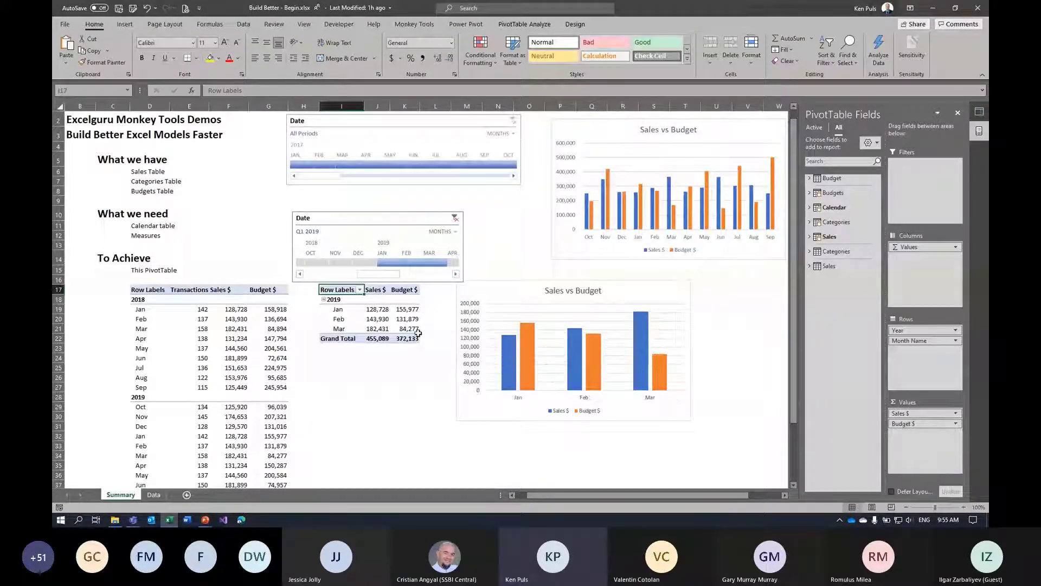
left_click(454, 219)
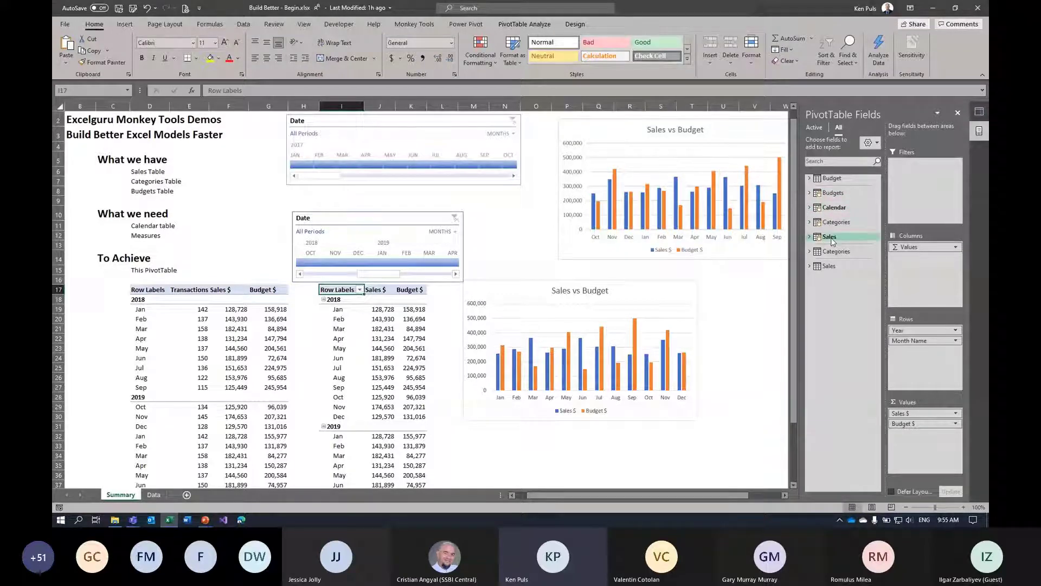
Open the Power Pivot data model in diagram view and enlarge the Sales table to fit all its fields
left_click(422, 27)
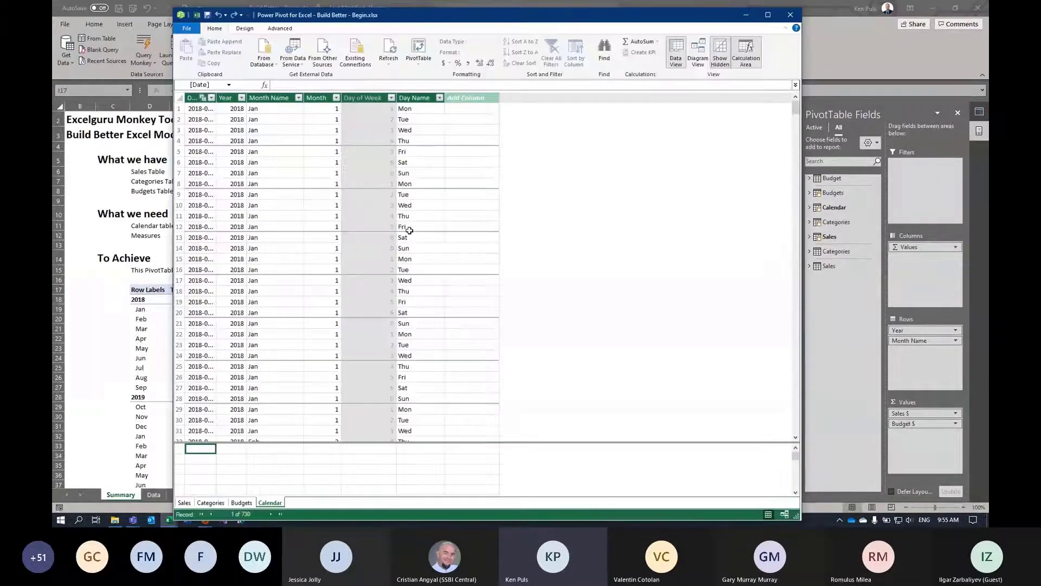
left_click(698, 56)
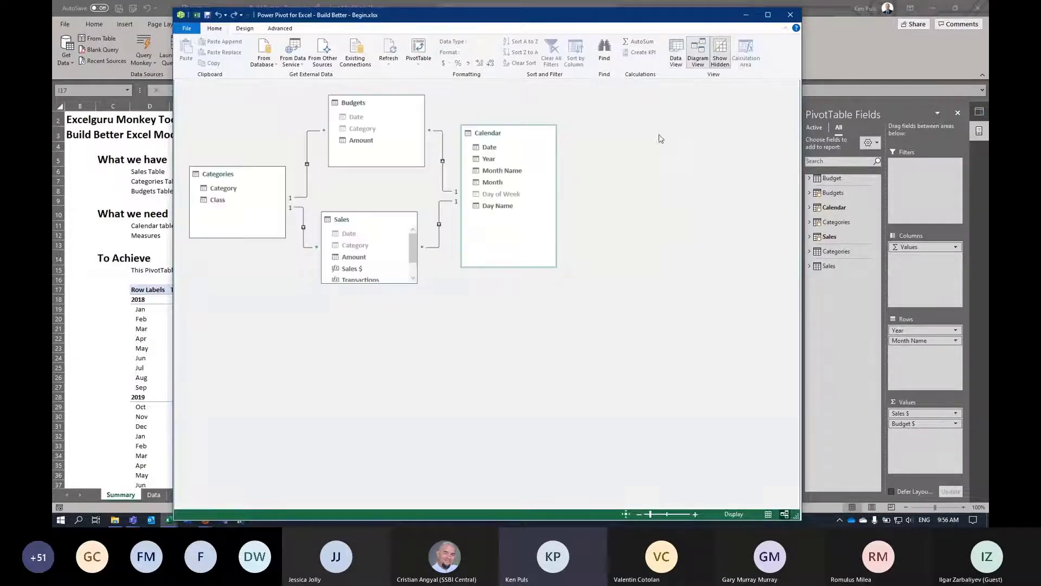
left_click_drag(384, 283, 385, 313)
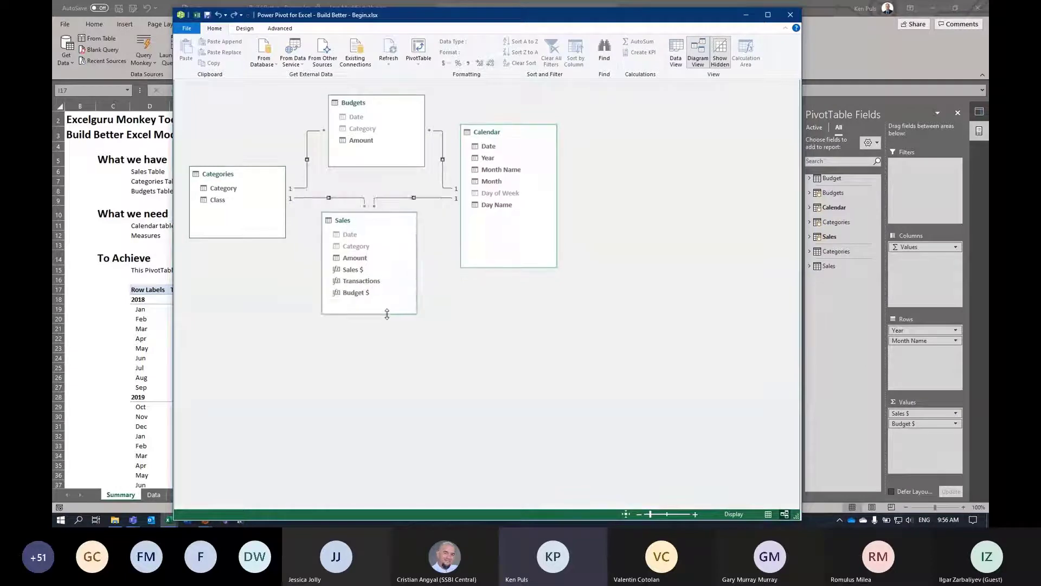
Hide the Amount columns of the Sales and Budgets tables from client tools and return to the Summary sheet
right_click(354, 259)
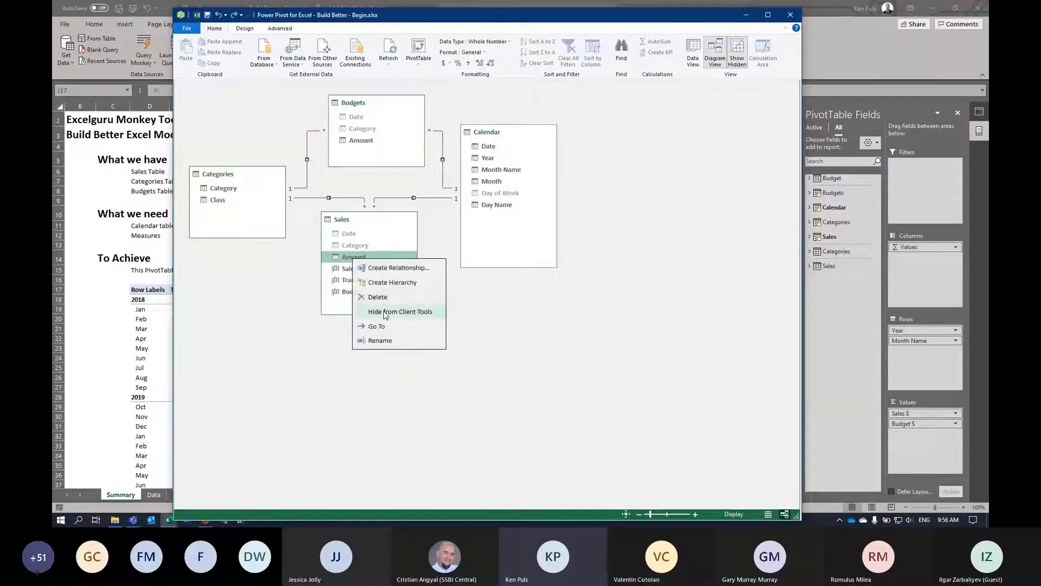
left_click(388, 313)
right_click(357, 141)
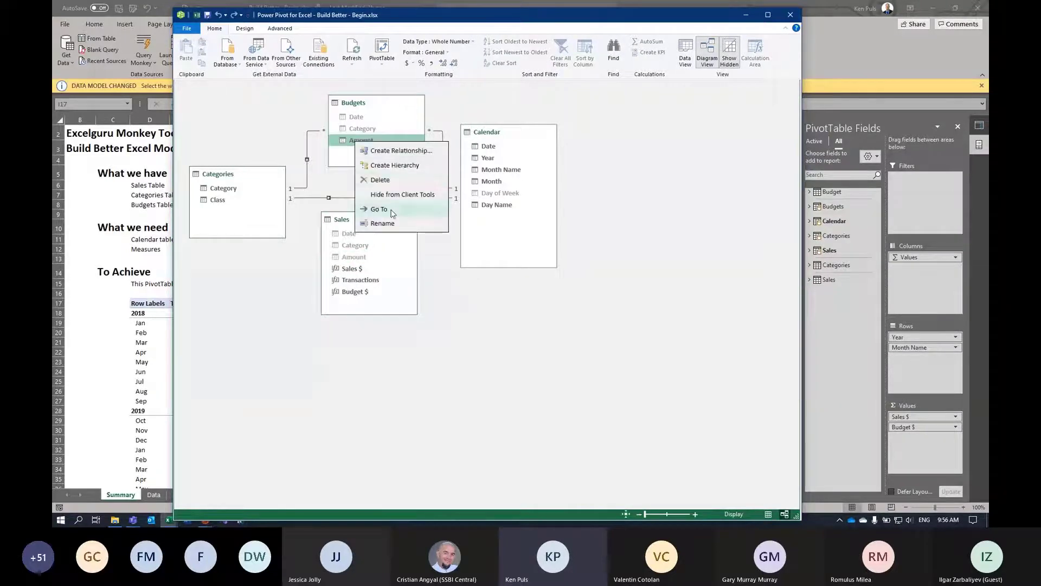
left_click(390, 198)
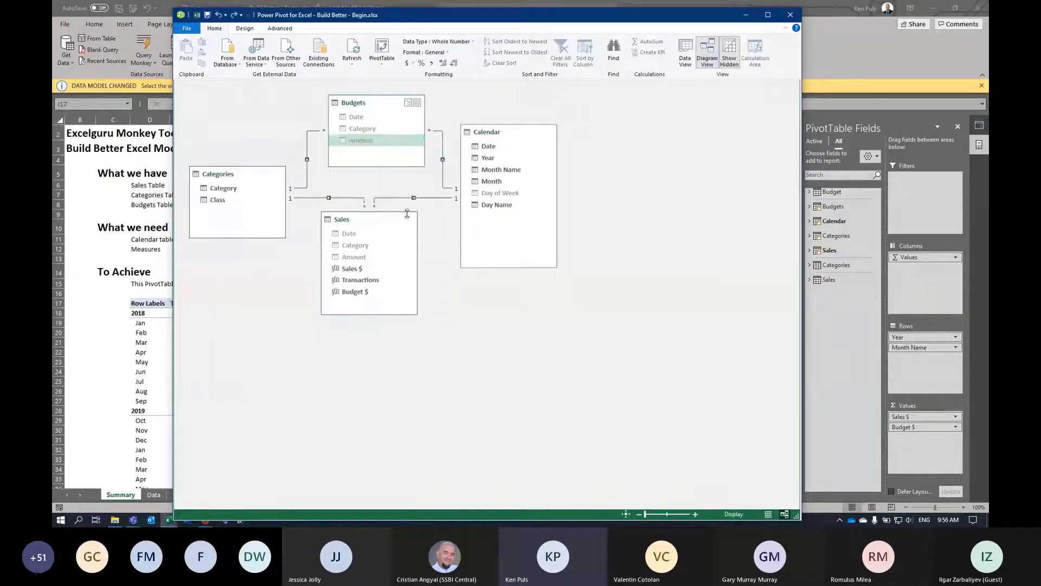
left_click(789, 16)
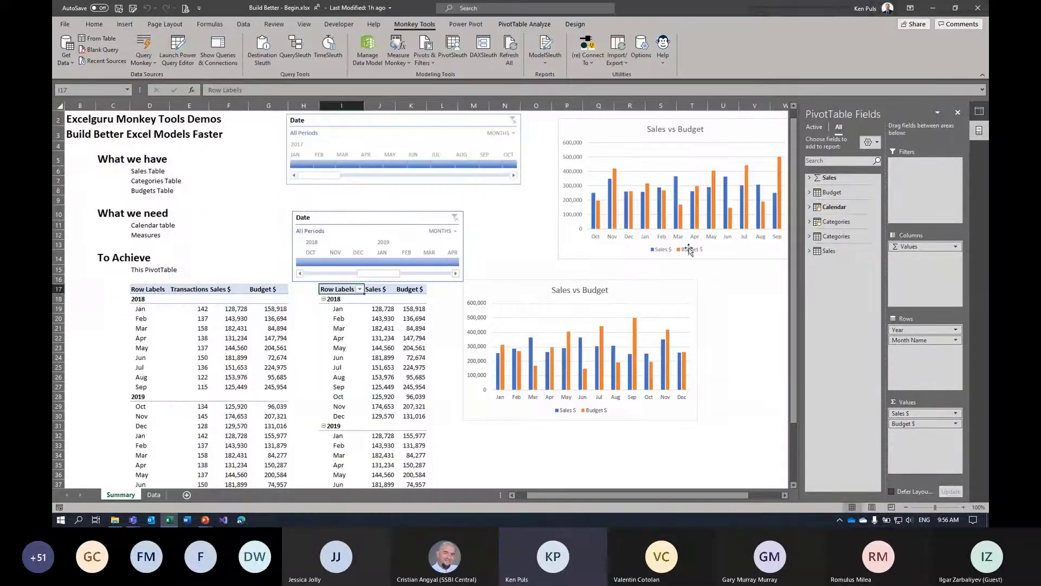
Move the Budget $ measure from the Sales table to the Budgets table and show only the active PivotTable fields
left_click(810, 178)
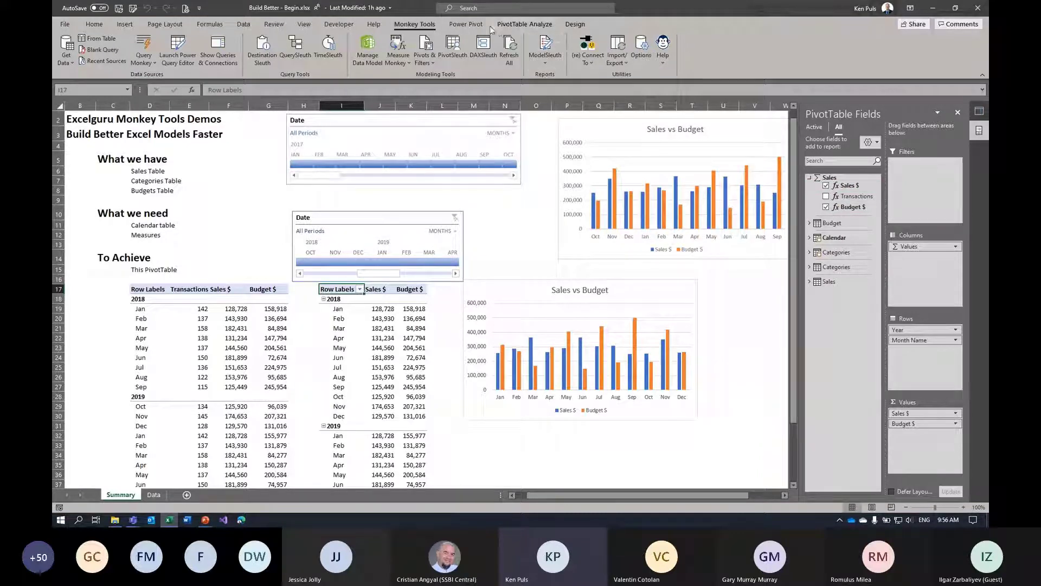
left_click(466, 24)
left_click(102, 63)
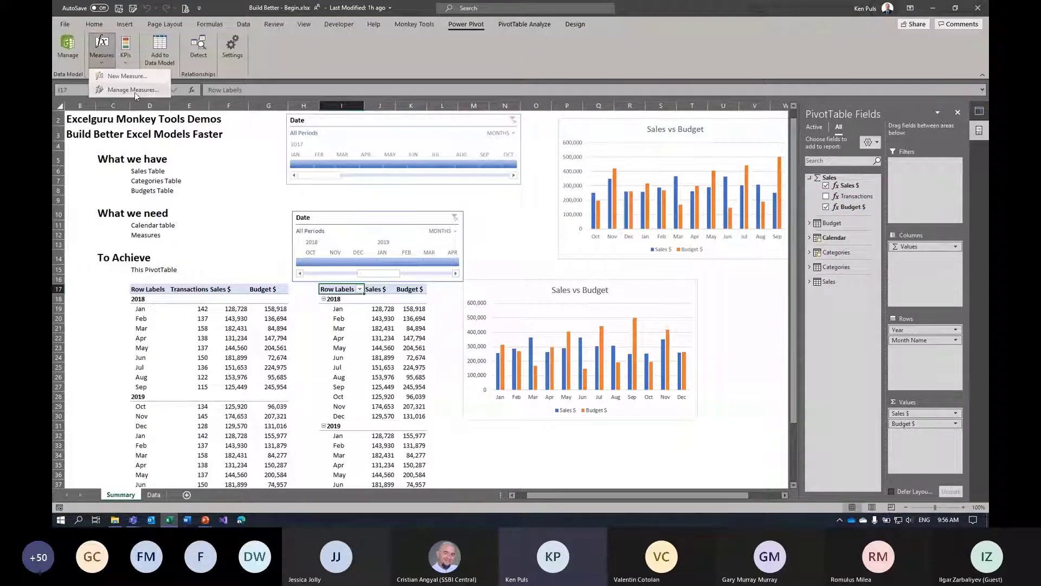
left_click(133, 89)
left_click(440, 187)
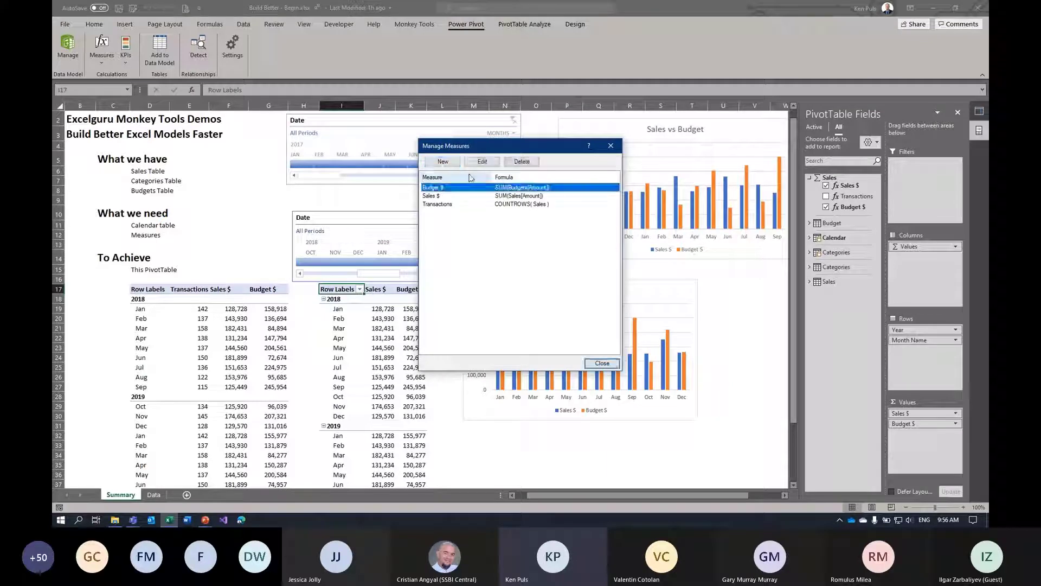
left_click(481, 162)
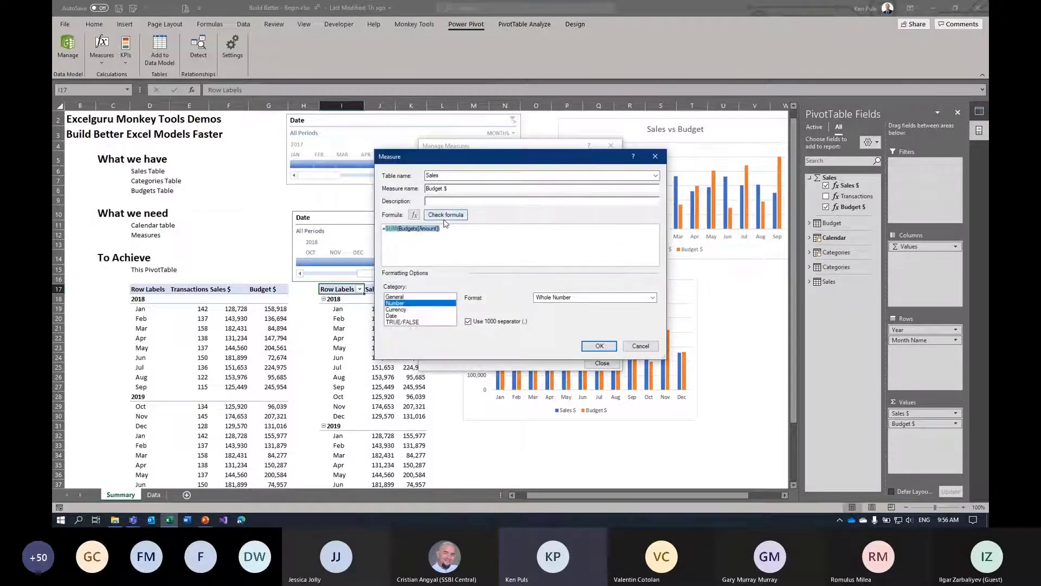
left_click(654, 176)
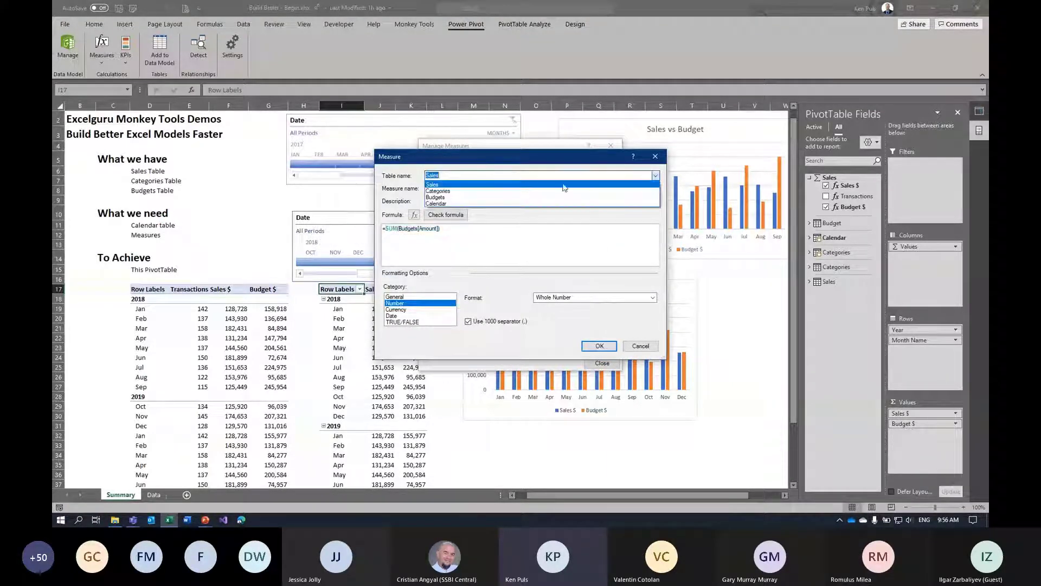
left_click(522, 201)
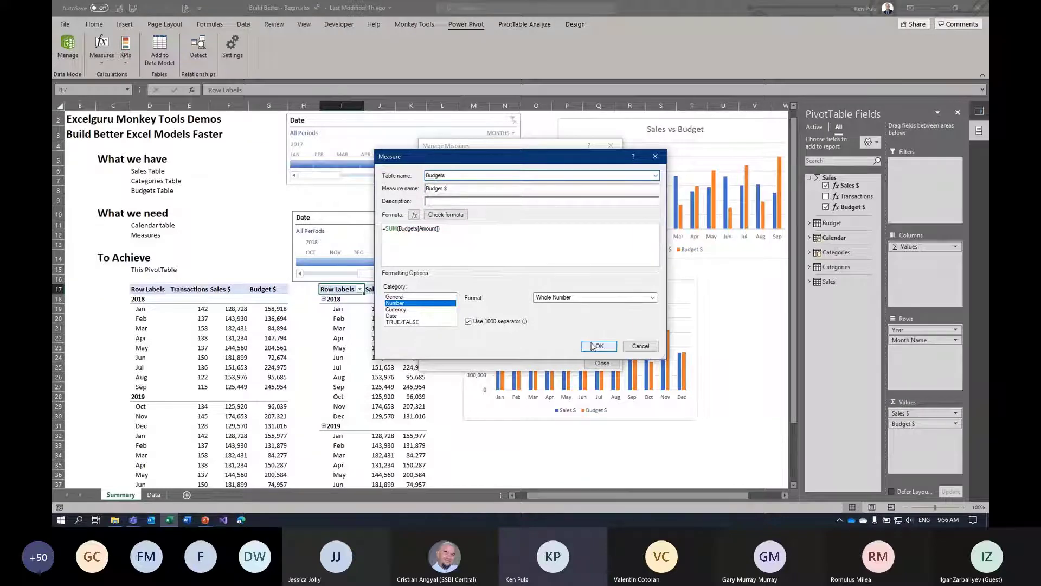
left_click(596, 346)
left_click(600, 363)
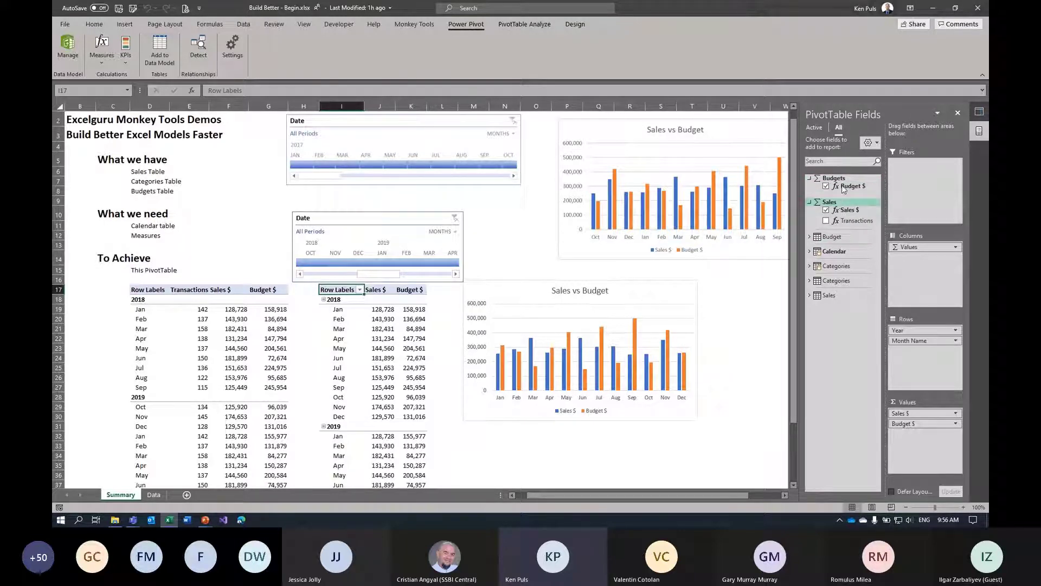
left_click(814, 127)
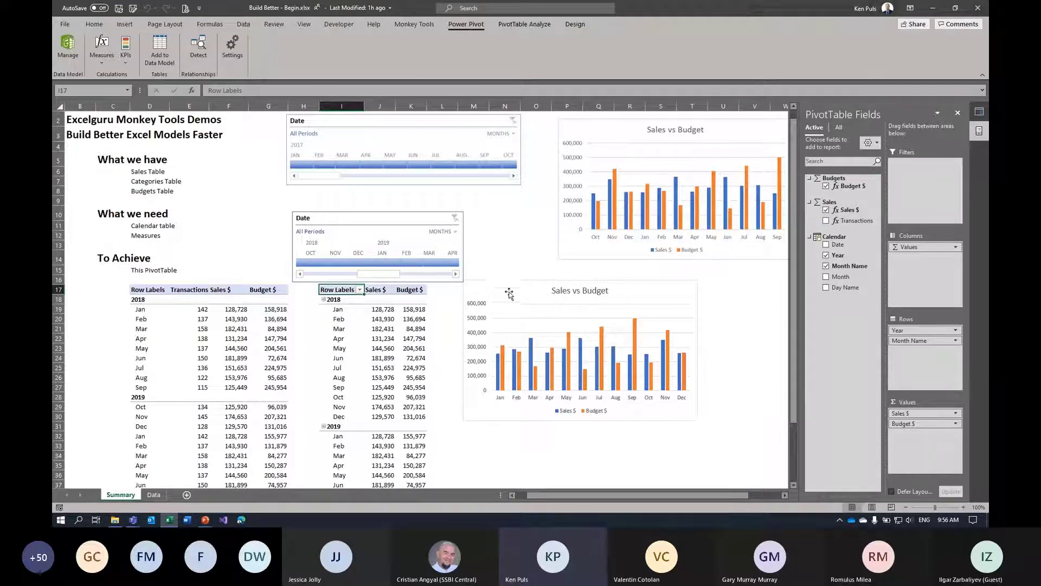
left_click(541, 287)
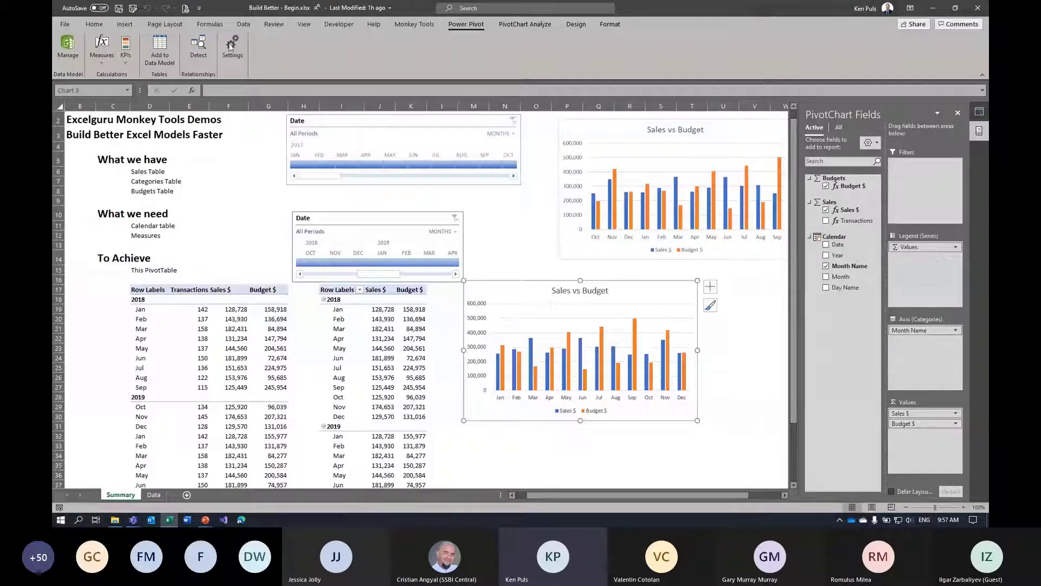
Save a copy of the workbook to the Desktop as Build Better.xlsx
left_click(64, 24)
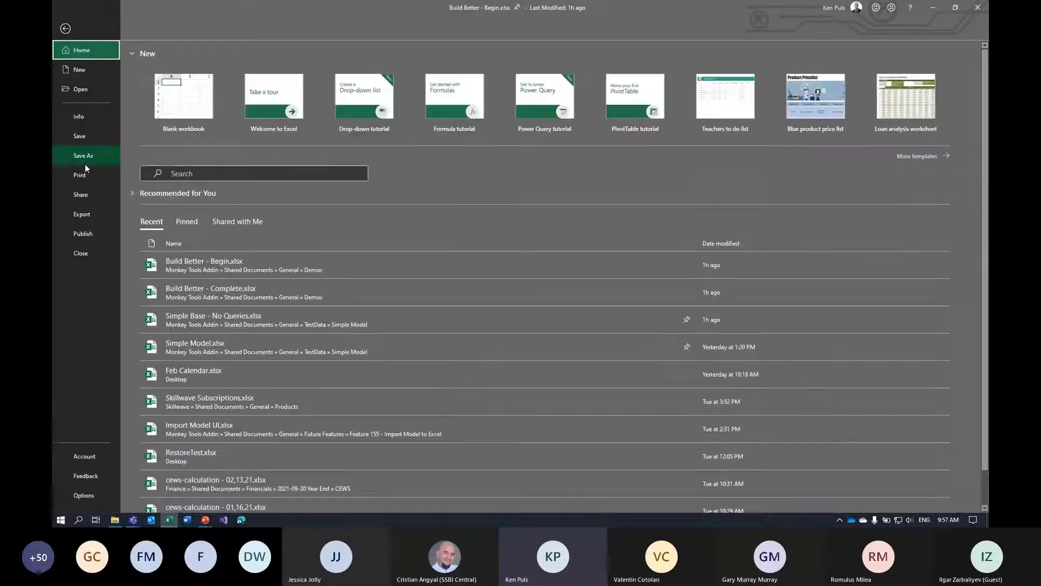
left_click(91, 158)
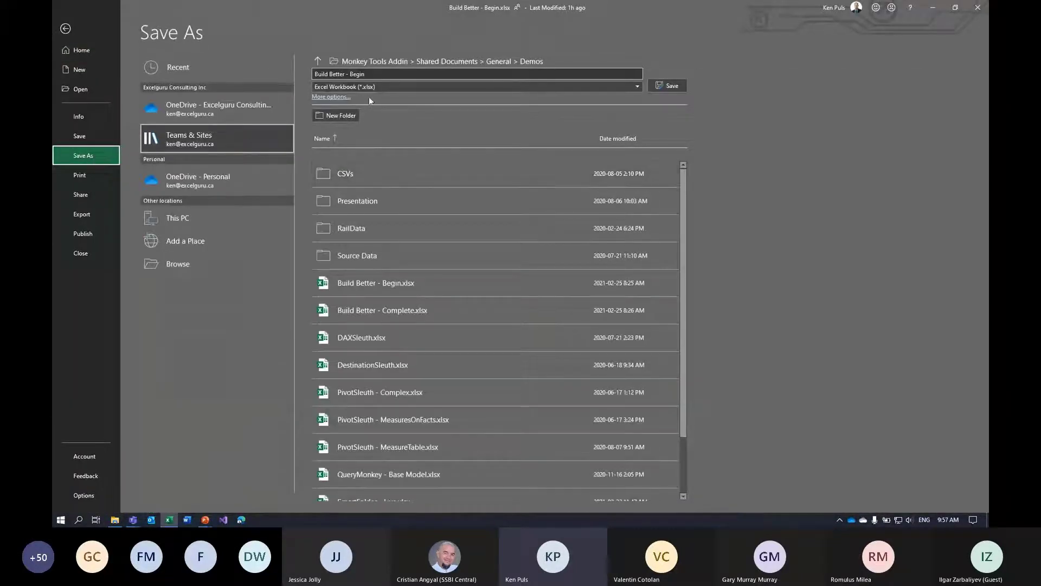
left_click(373, 74)
left_click_drag(373, 74, 346, 75)
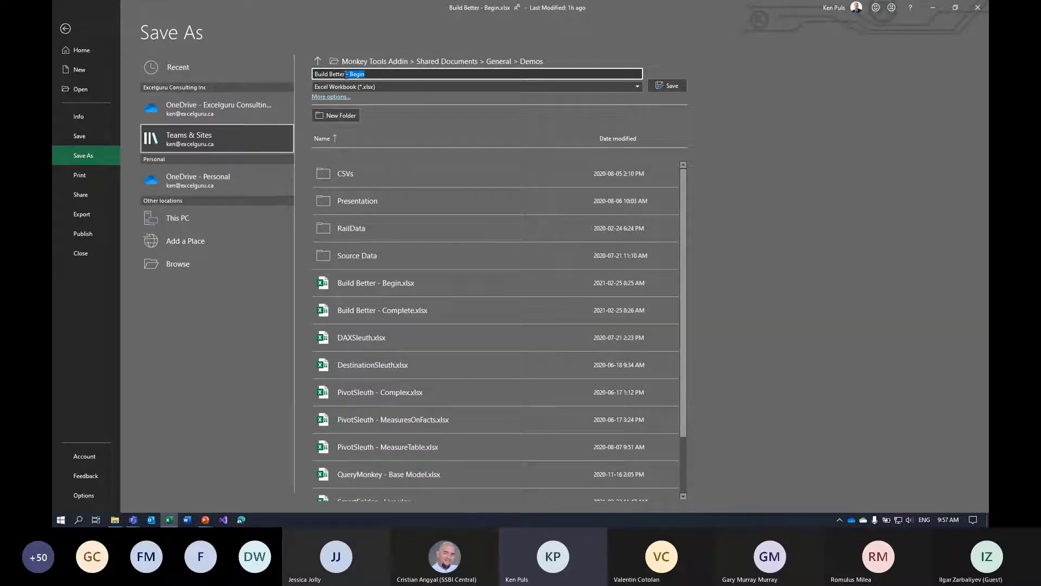
key("BackSpace")
left_click(178, 258)
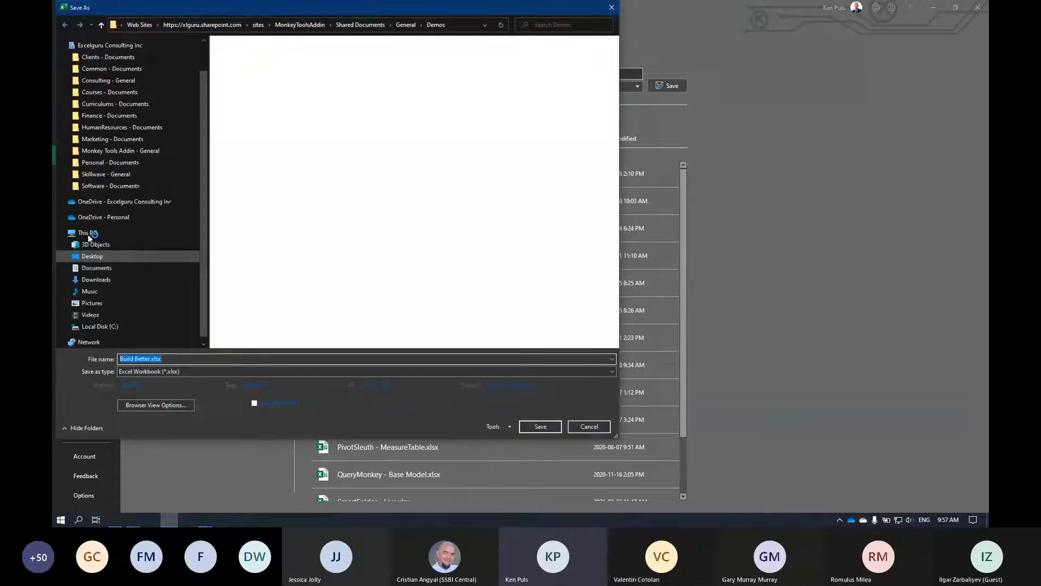
left_click(99, 258)
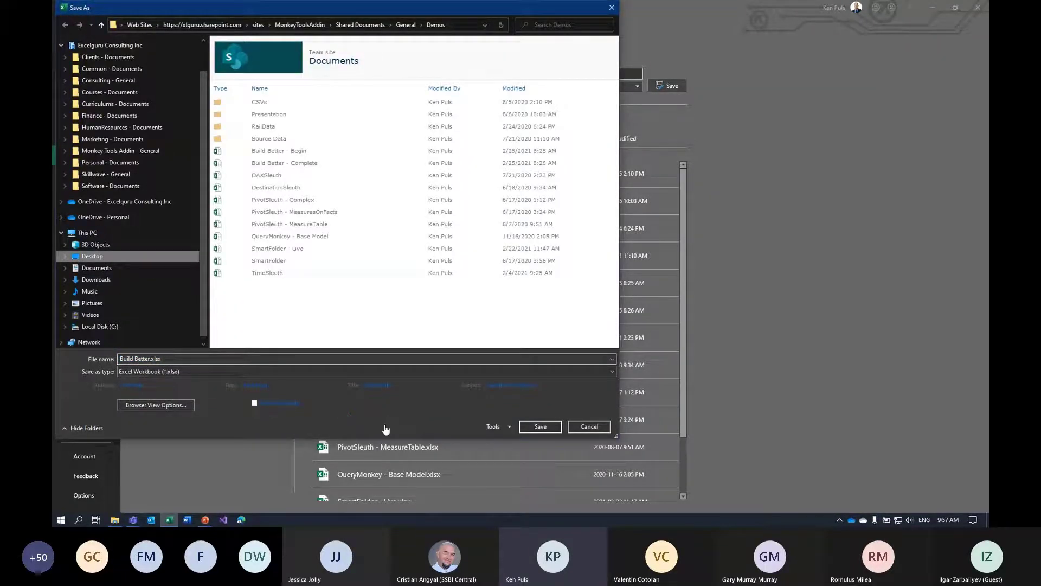
left_click(541, 426)
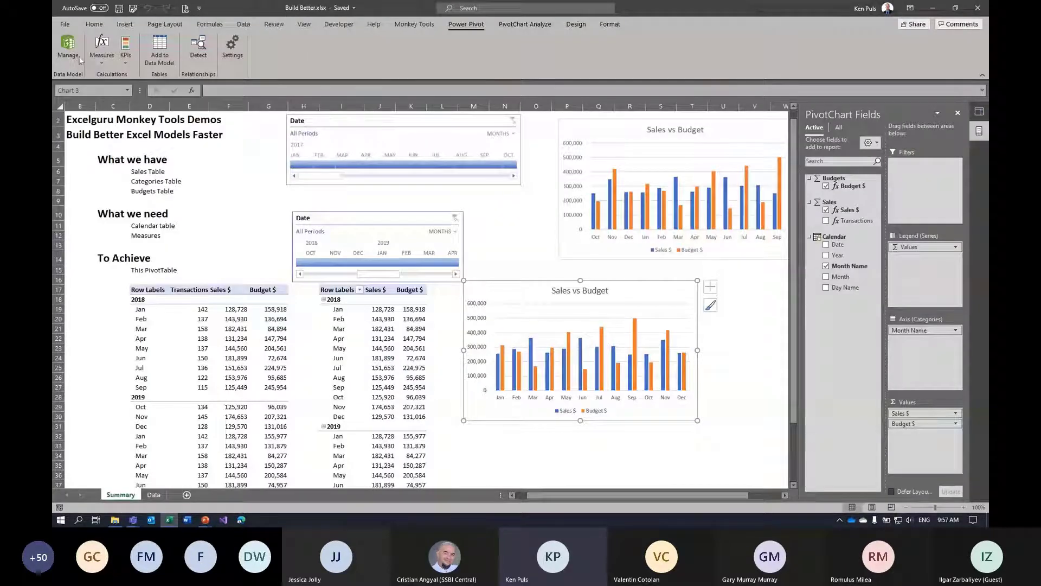
Publish the workbook to My Workspace in Power BI by uploading it
left_click(64, 24)
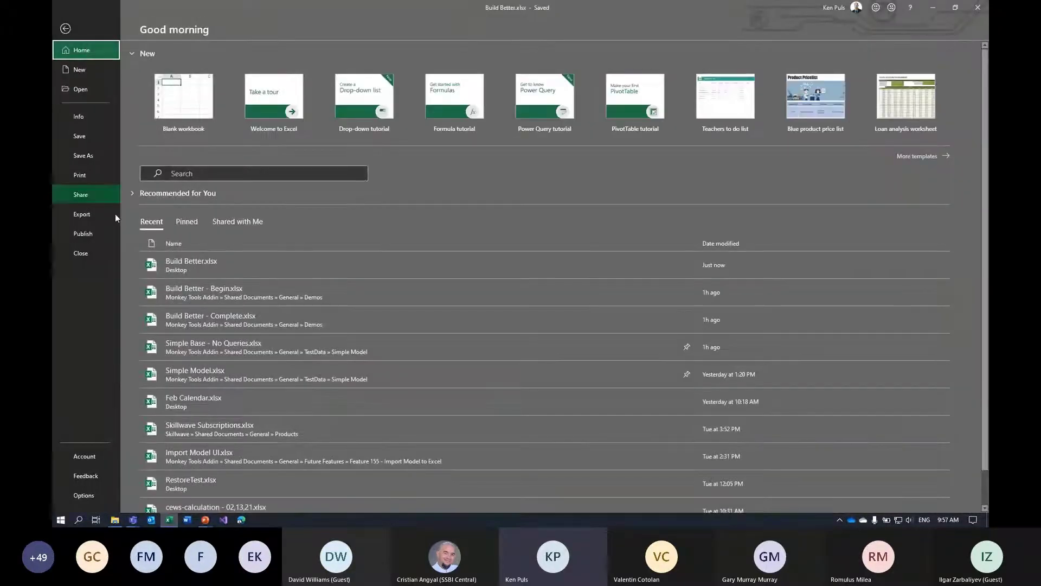
left_click(83, 236)
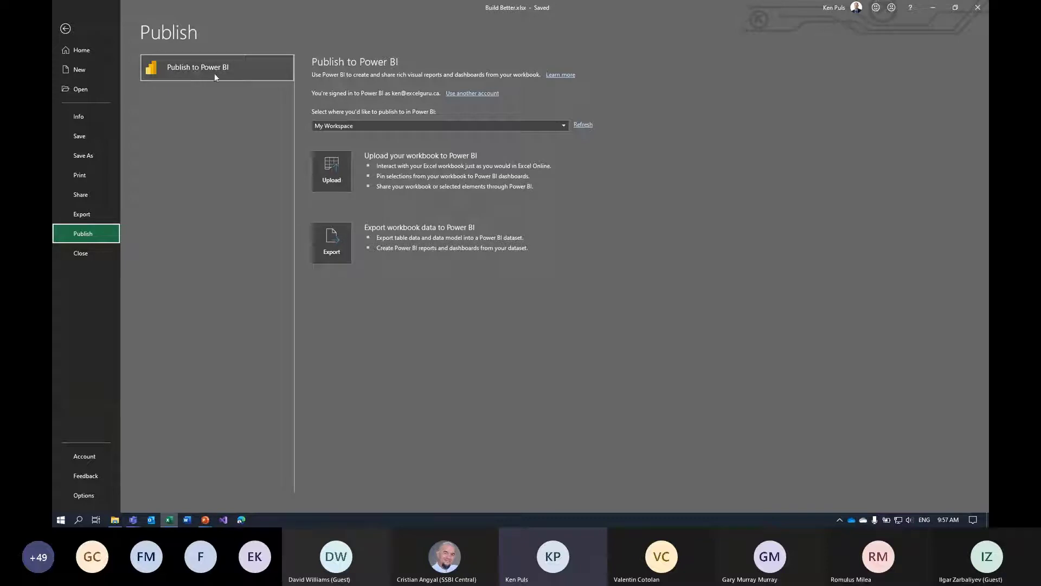
left_click(330, 184)
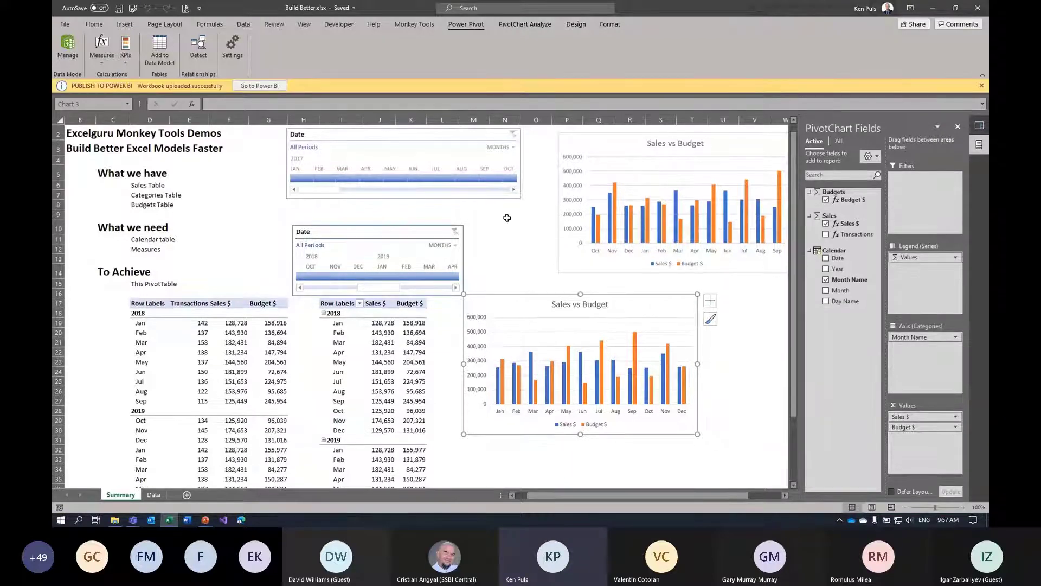
Export the workbook's table data and data model to My Workspace as a Power BI dataset
left_click(64, 24)
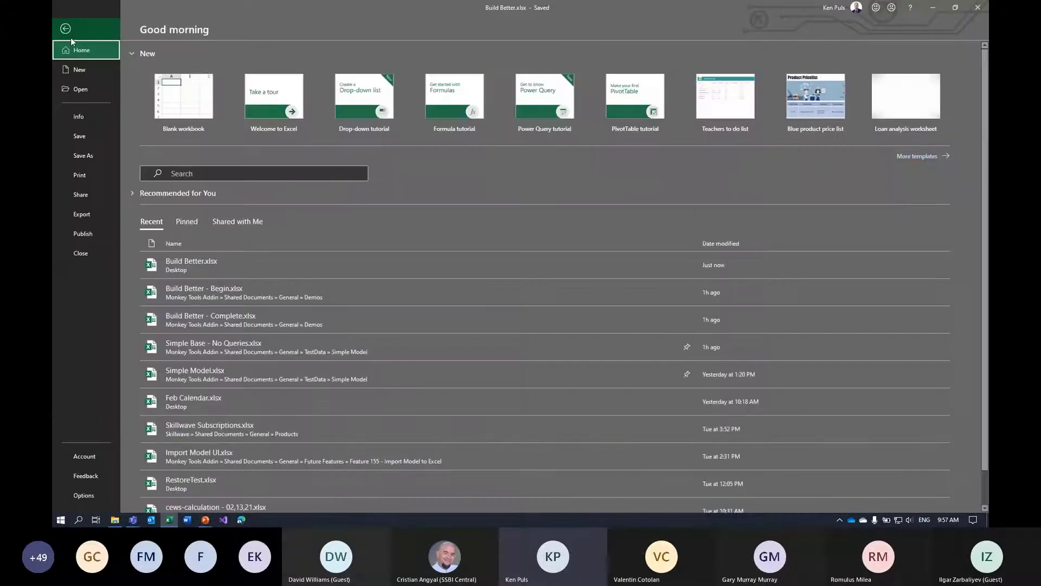
left_click(82, 233)
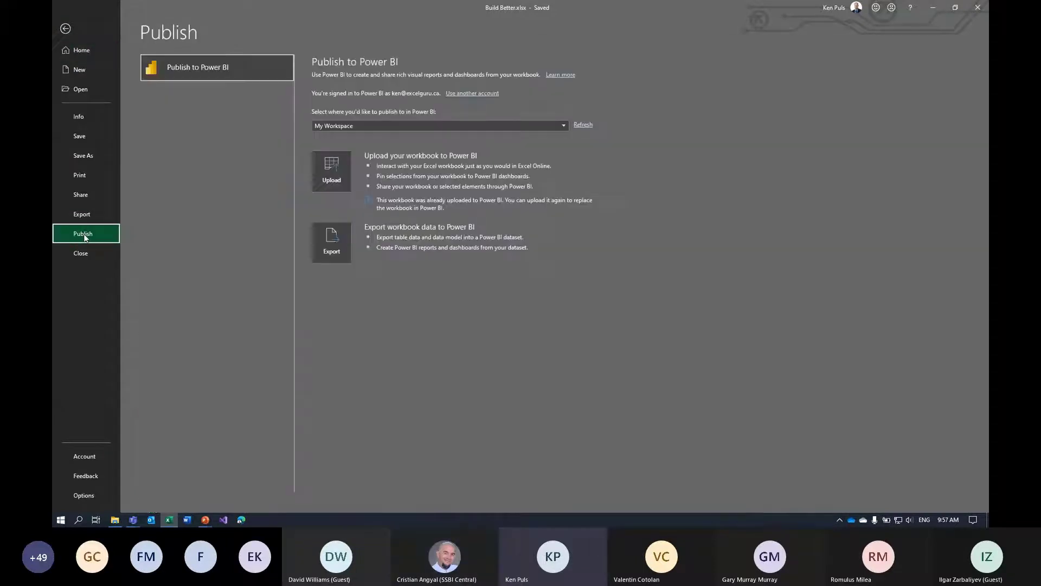
left_click(330, 245)
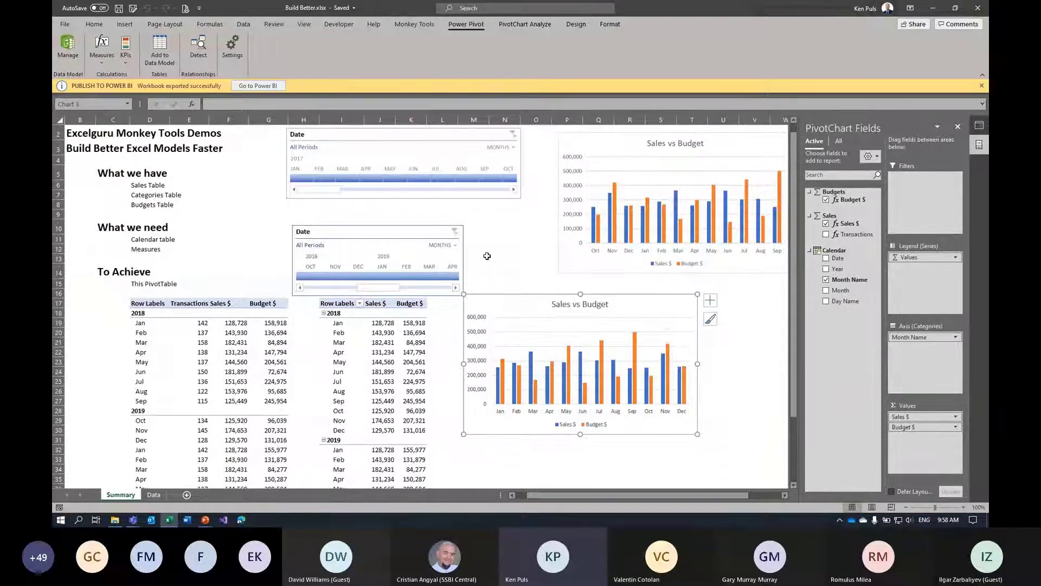
Switch to the exported dataset in Power BI and expand the Budgets, Sales, Calendar and Categories tables to examine their fields
left_click(253, 87)
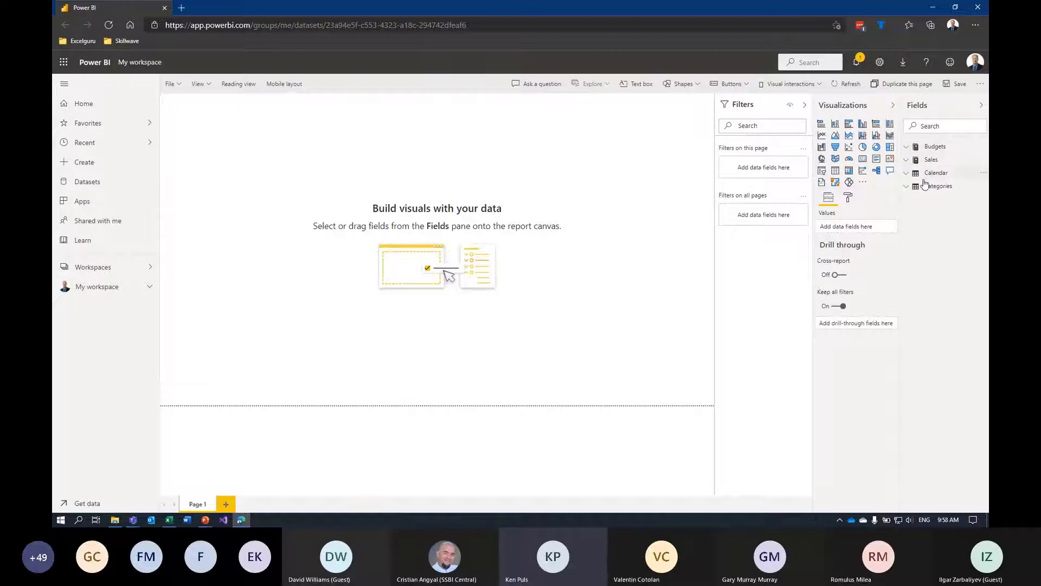
left_click(909, 147)
left_click(907, 175)
left_click(914, 217)
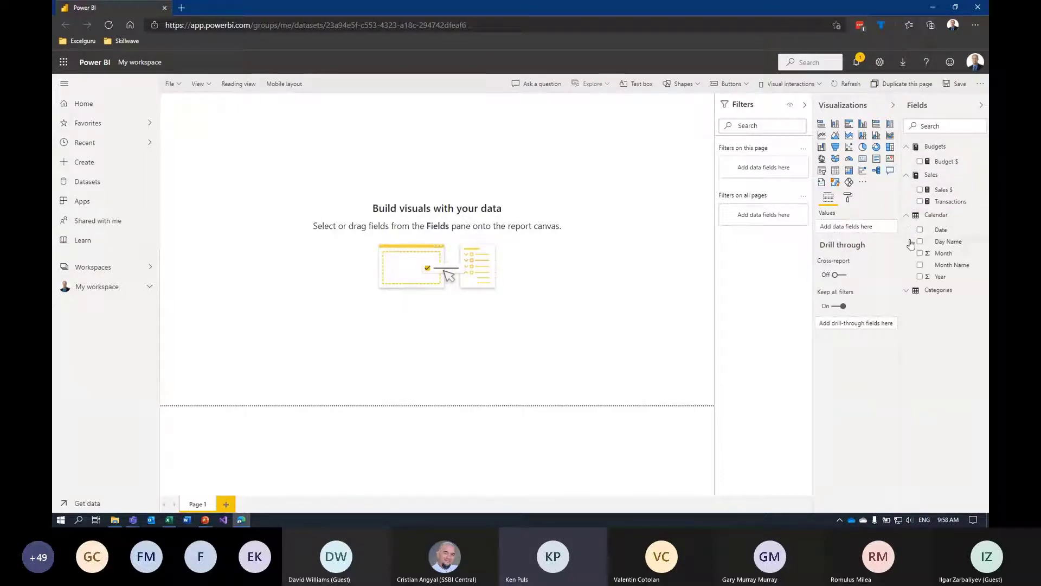
left_click(907, 292)
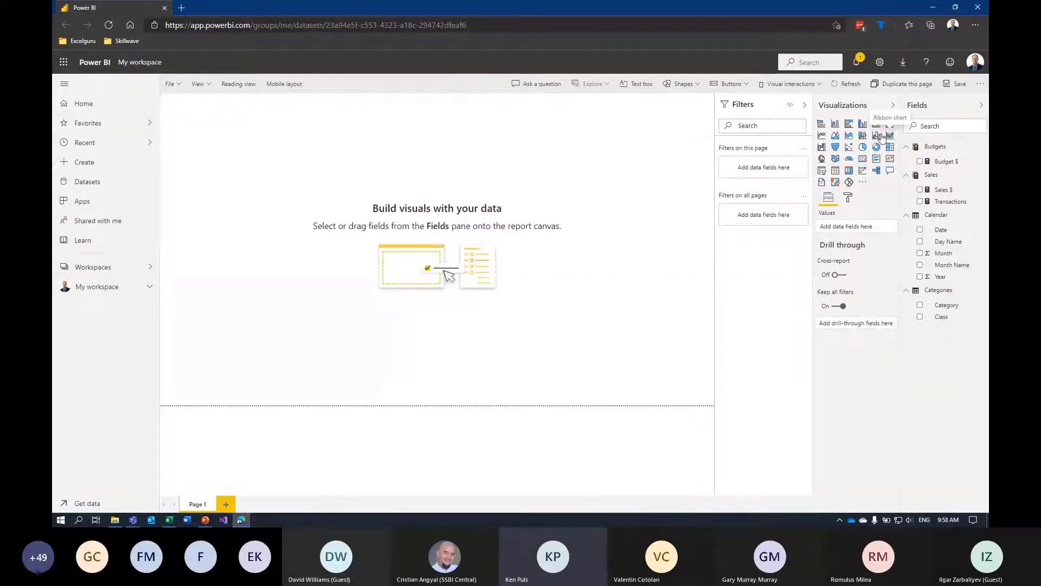
Add a clustered column chart with Sales $, Budget $, Year and Month Name, and enlarge it across the report canvas
left_click(863, 129)
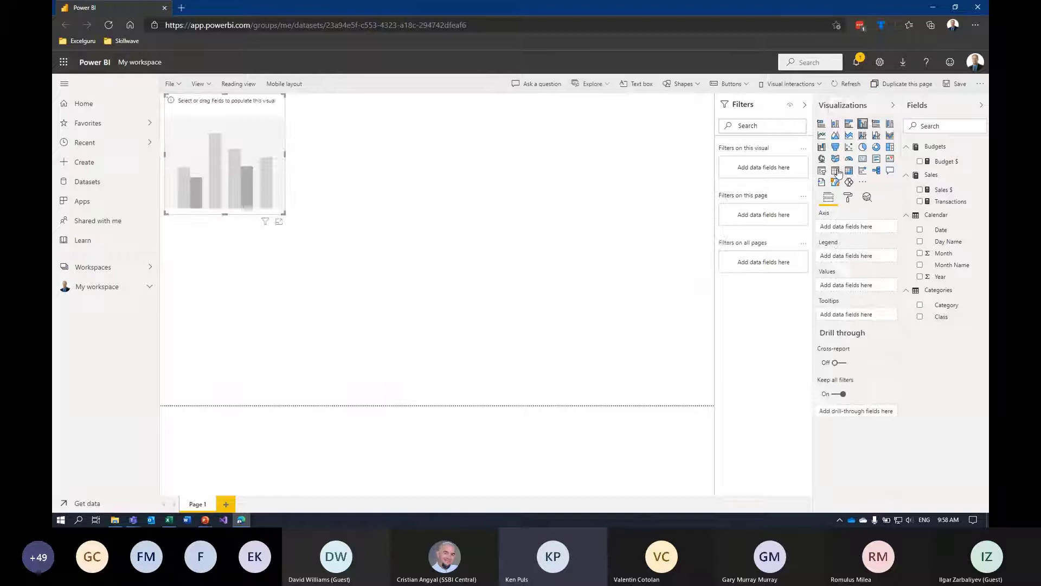
left_click(920, 190)
left_click(920, 162)
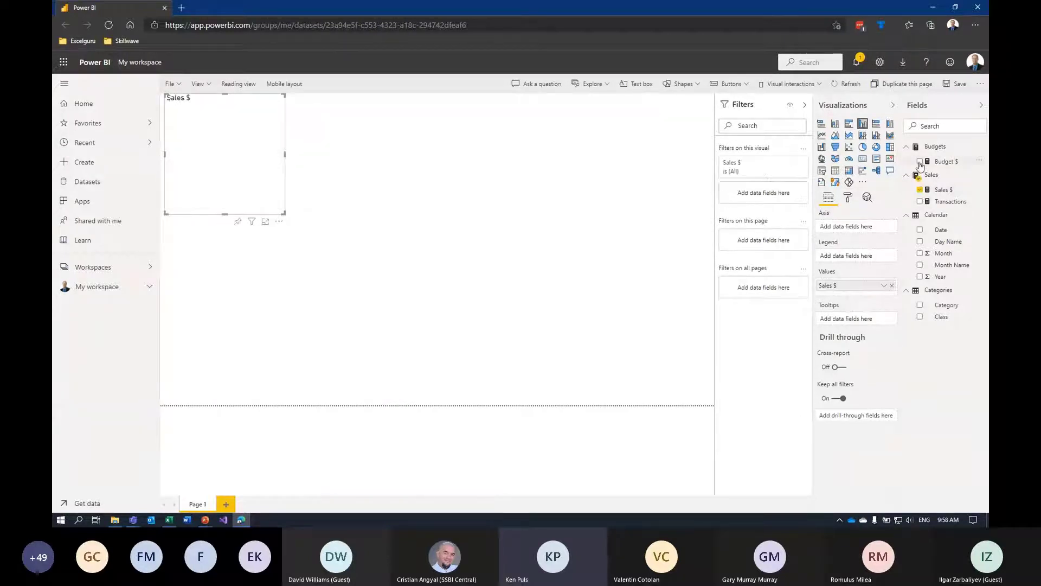
left_click(920, 275)
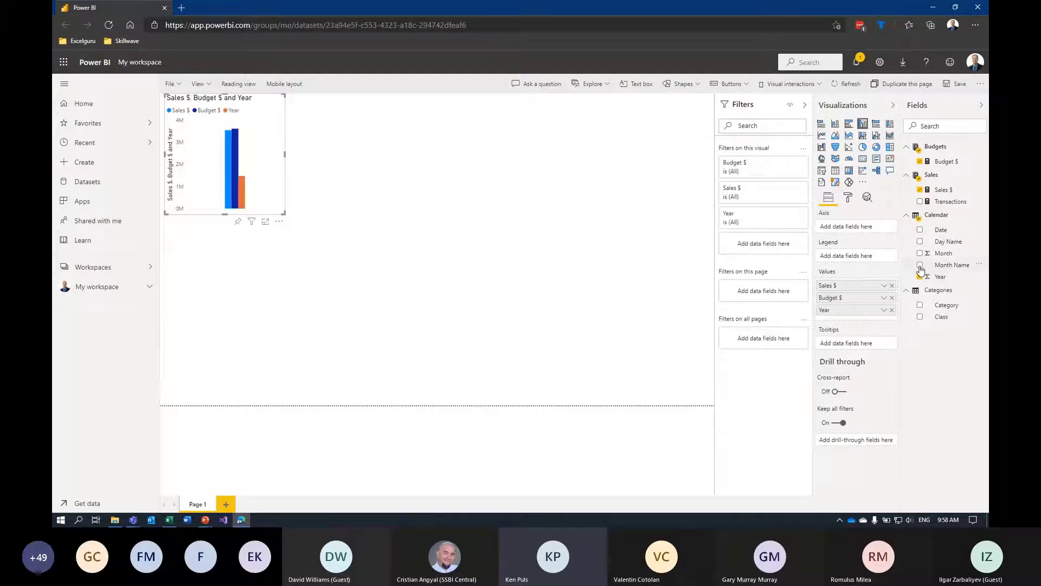
left_click(920, 266)
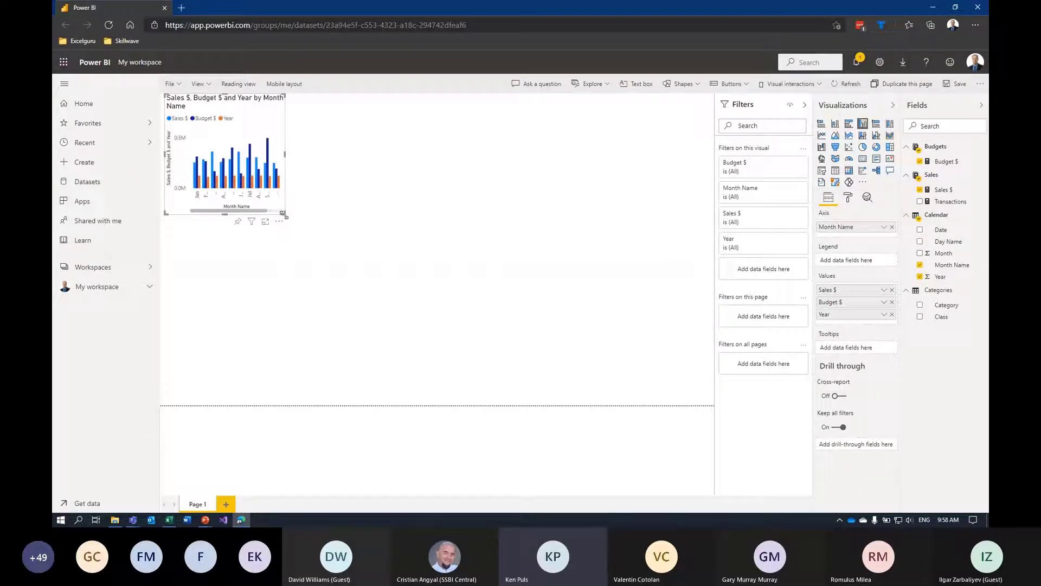
left_click_drag(283, 214, 522, 279)
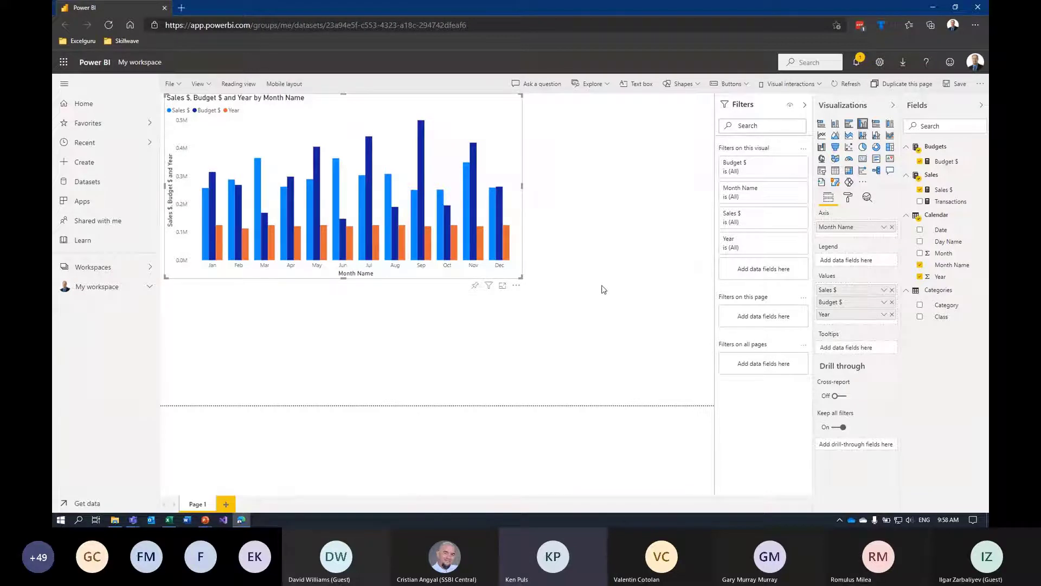
Place Year above Month Name on the chart's axis and switch the whole chart to the month level
left_click_drag(839, 324, 839, 227)
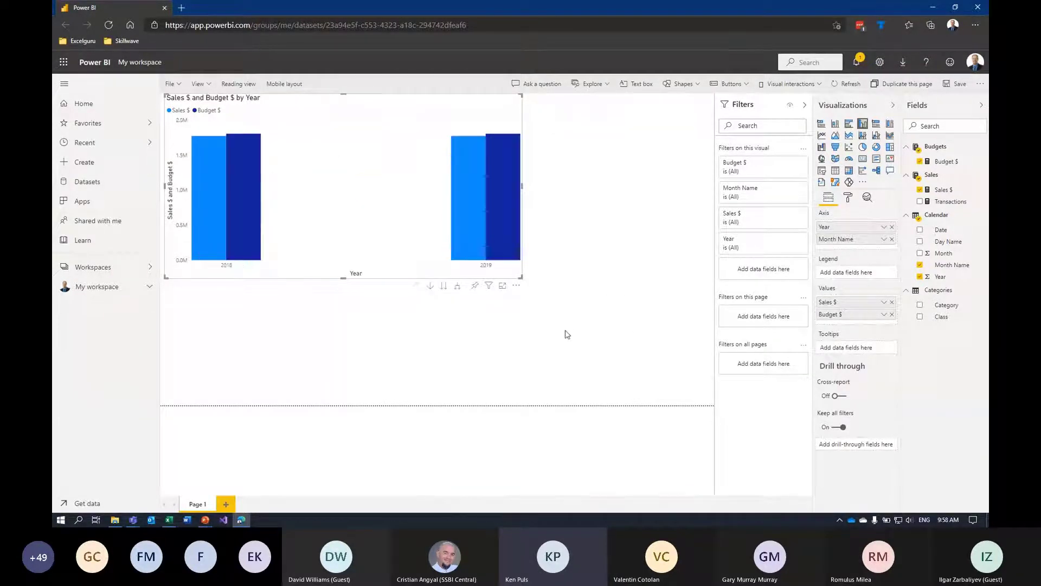
left_click(444, 287)
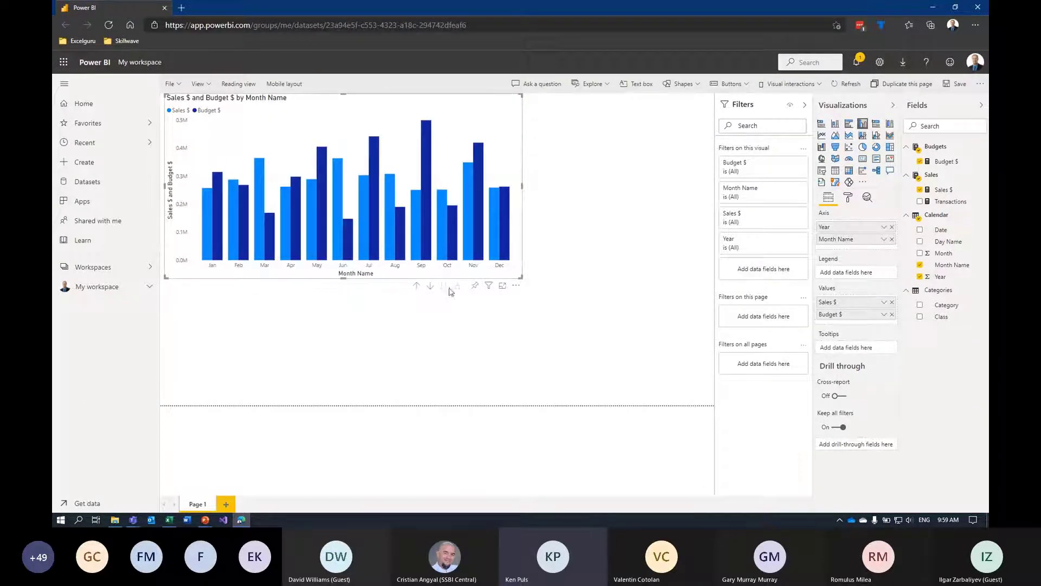
left_click(610, 296)
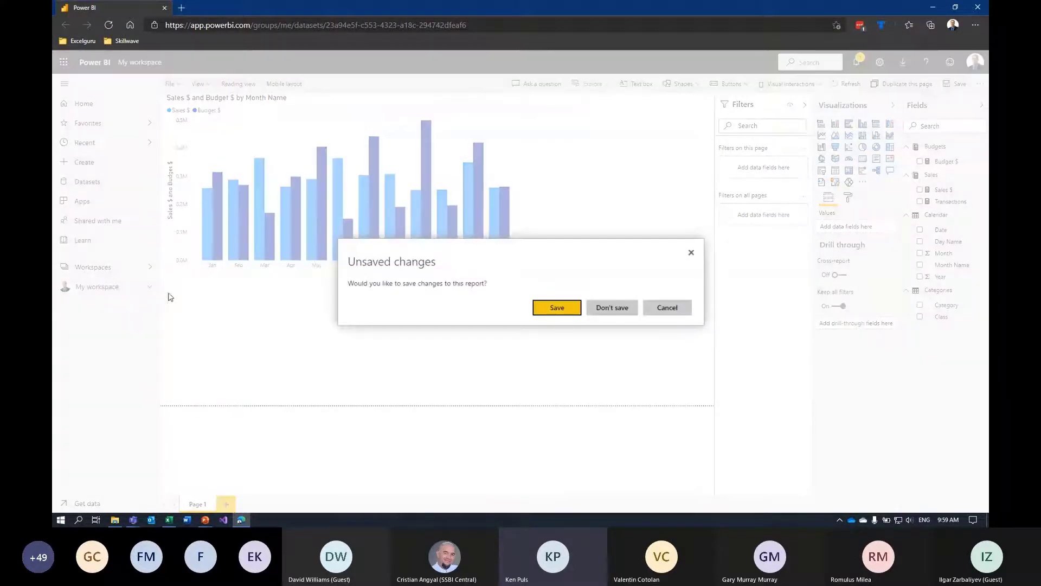
Leave the report without saving, open the uploaded Build Better workbook, and filter its lower Date timeline to Dec 2018 - Mar 2019
left_click(609, 308)
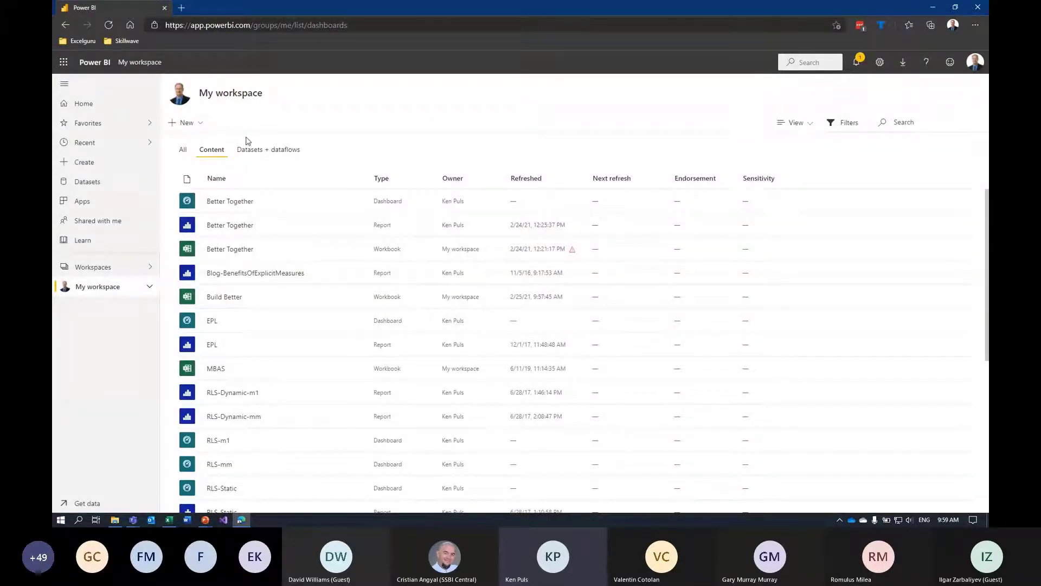
left_click(226, 299)
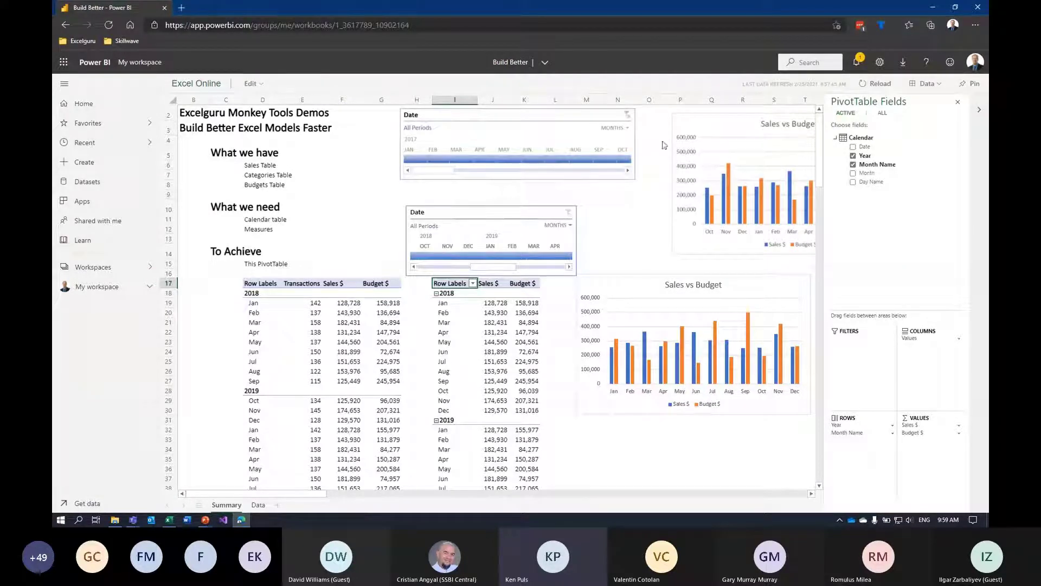
left_click_drag(469, 256, 533, 257)
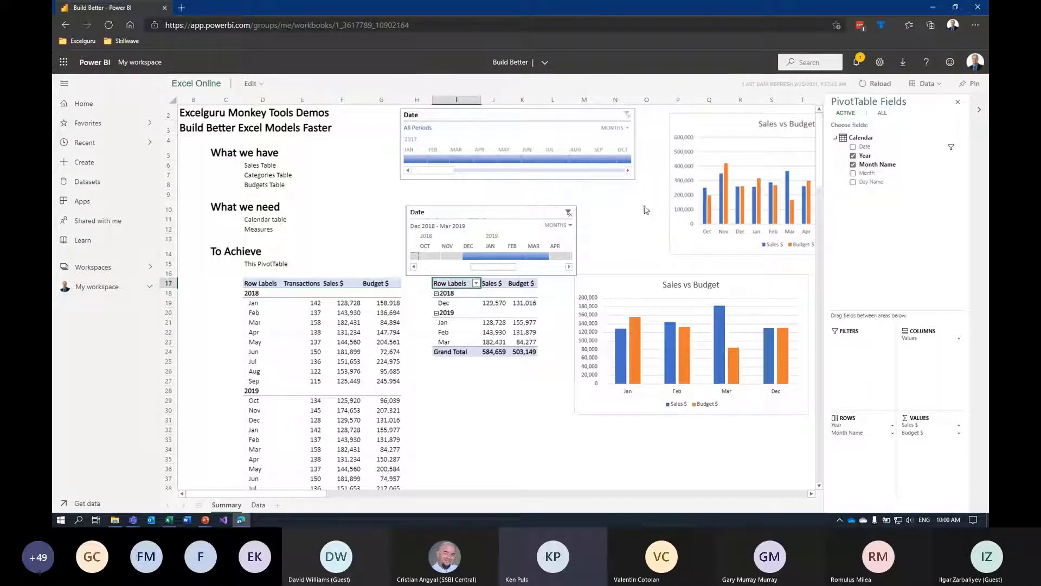
Close the browser, return to the Excel workbook, and examine its Power Query dependencies diagram enlarged and fitted to the window
left_click(979, 12)
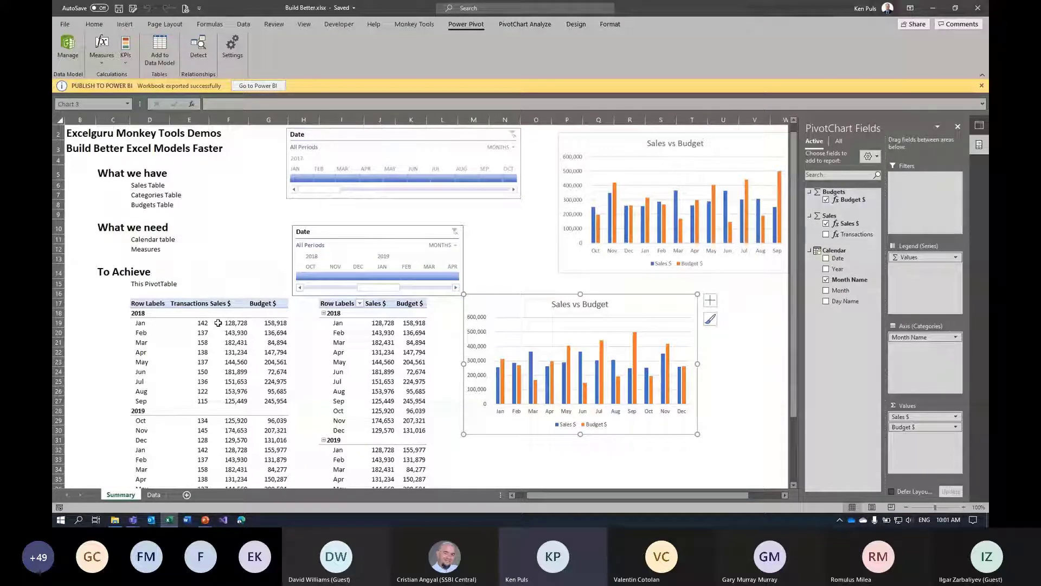
left_click(415, 25)
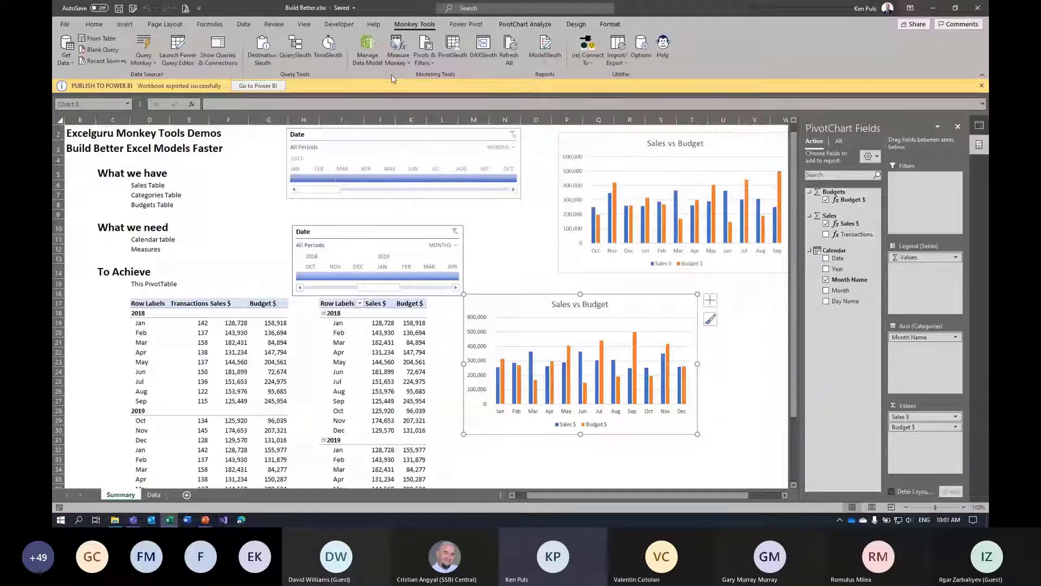
left_click(178, 54)
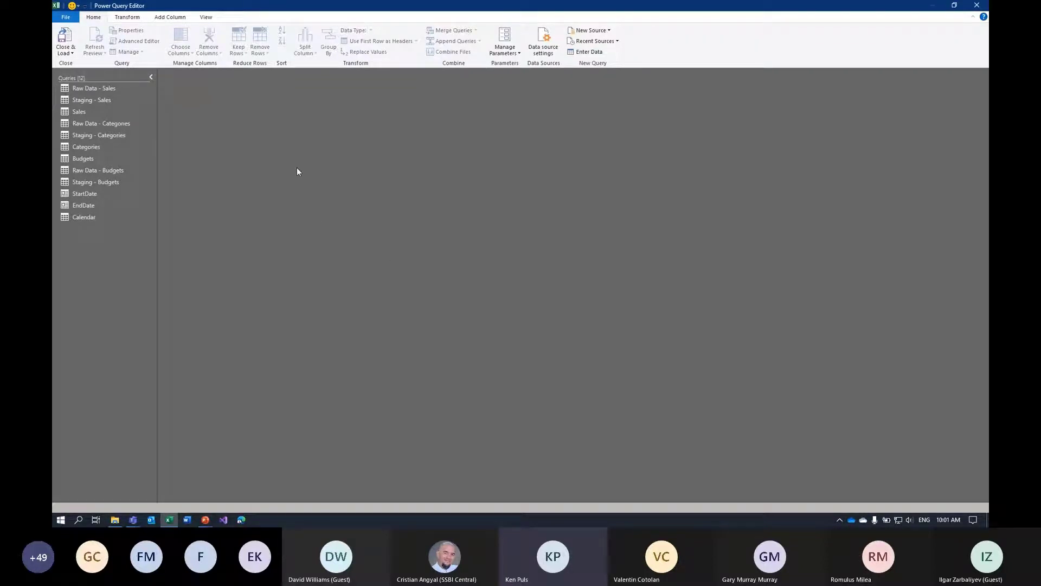
left_click(205, 17)
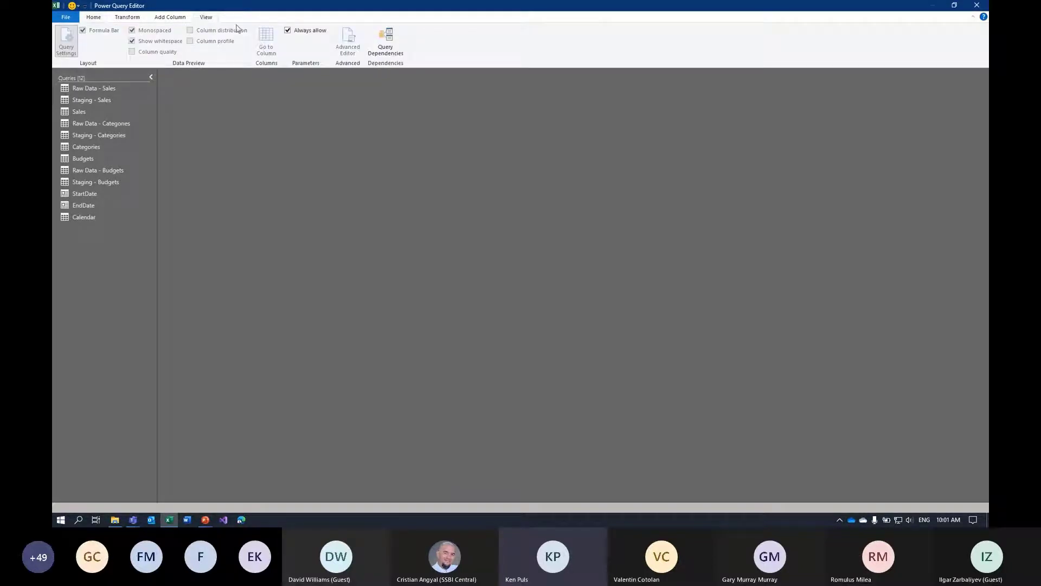
left_click(384, 46)
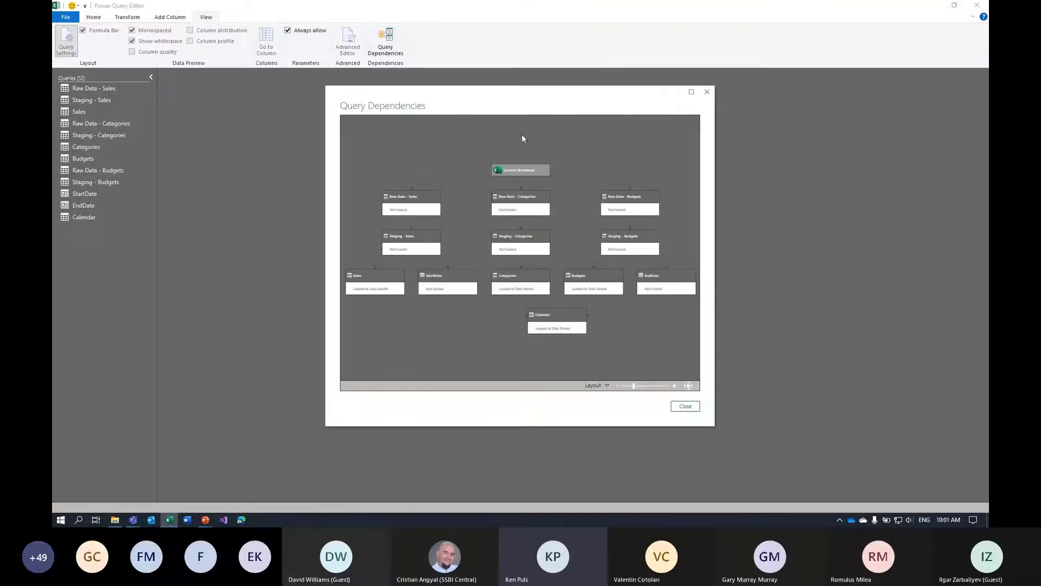
left_click(691, 92)
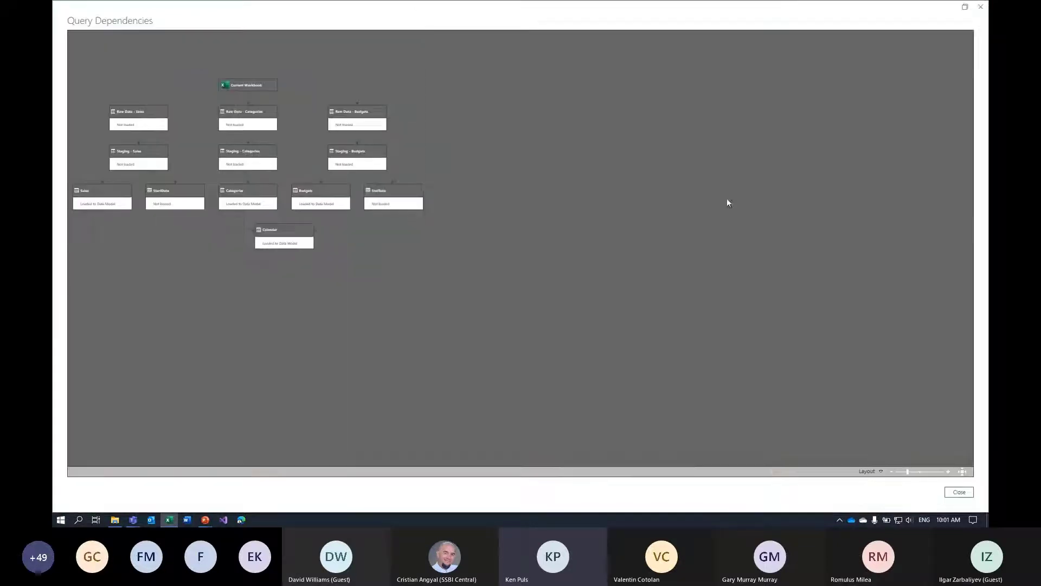
left_click(963, 472)
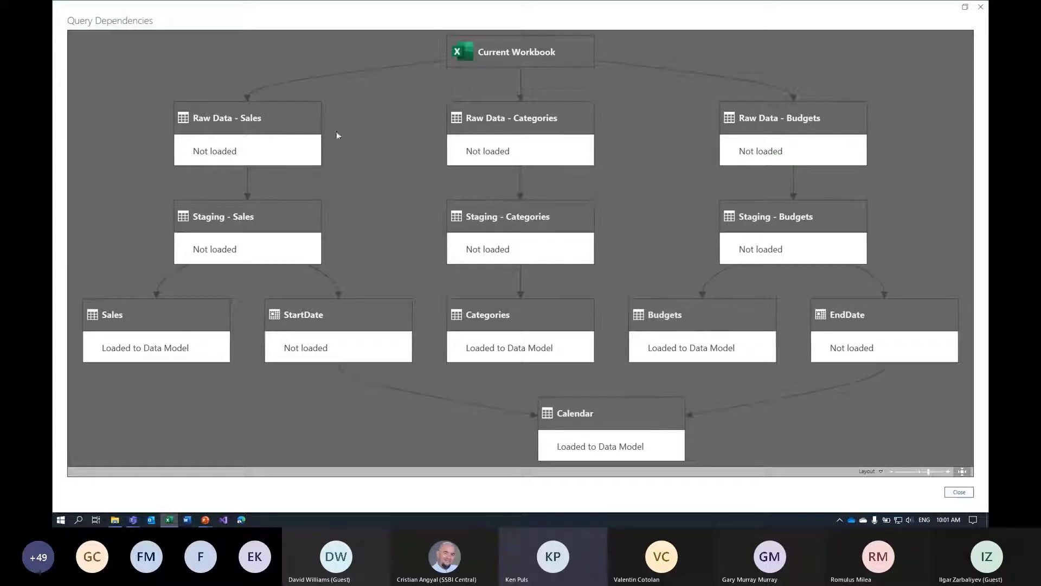
left_click(249, 231)
left_click(959, 492)
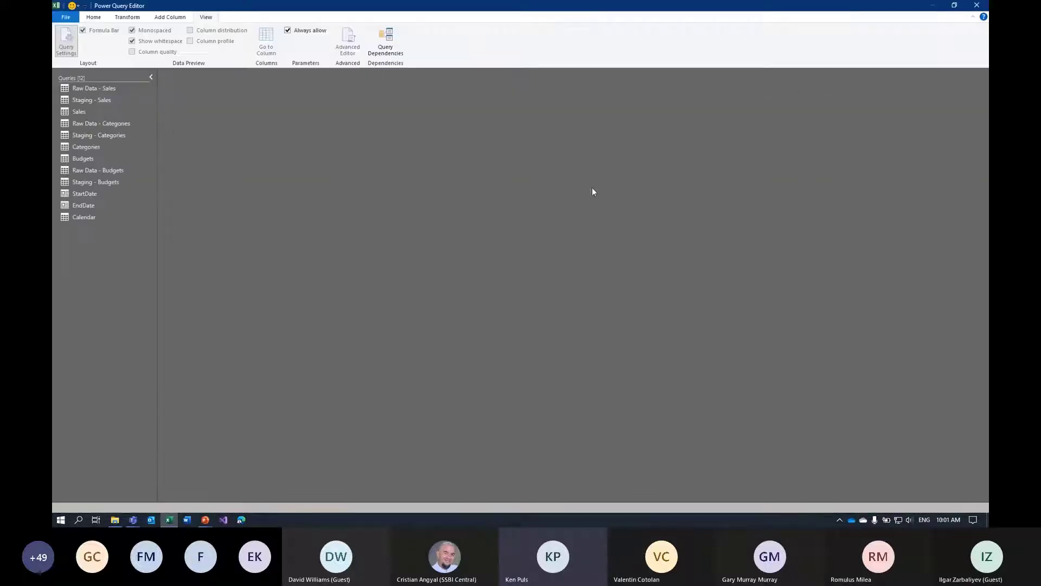
left_click(977, 5)
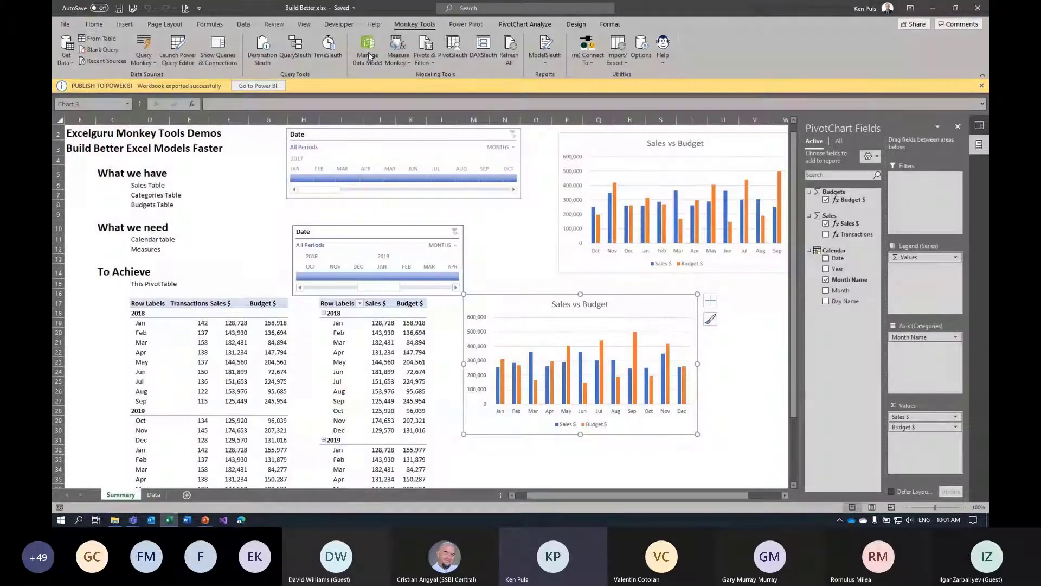
Show the data model as a diagram, move the Sales table up closer to Budgets, and close the model window
left_click(369, 55)
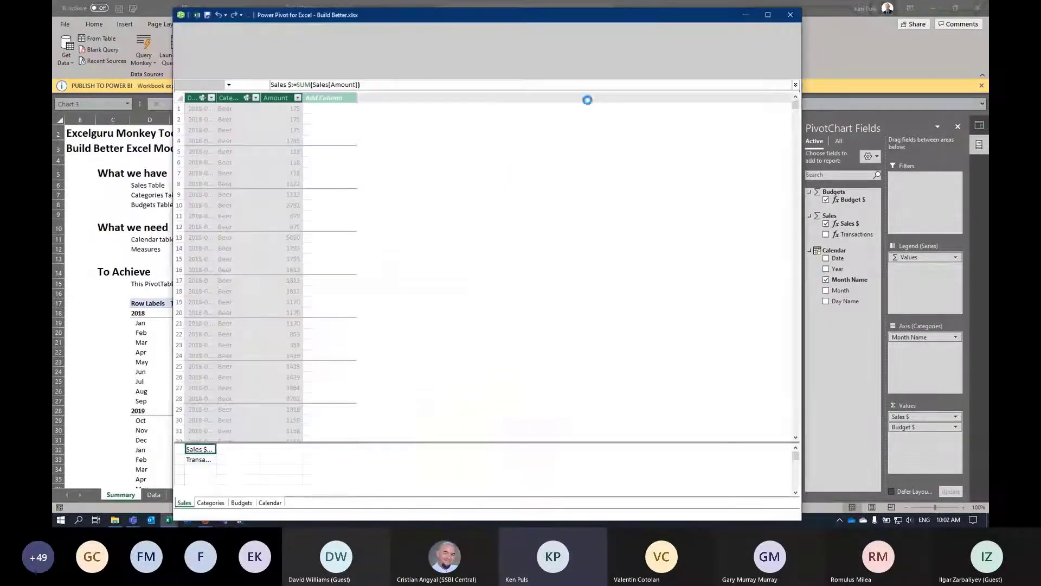
left_click(768, 14)
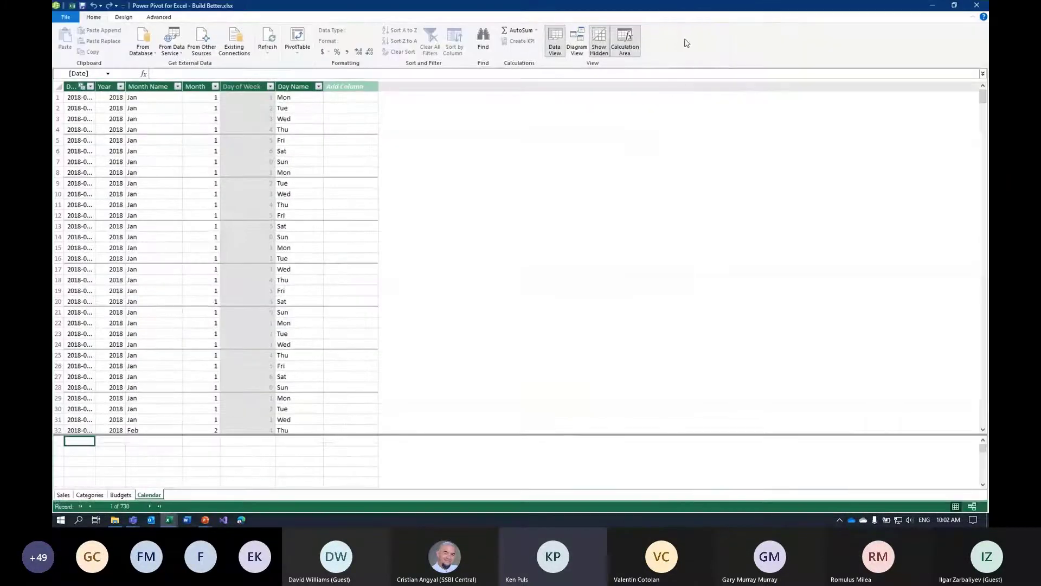
left_click(578, 41)
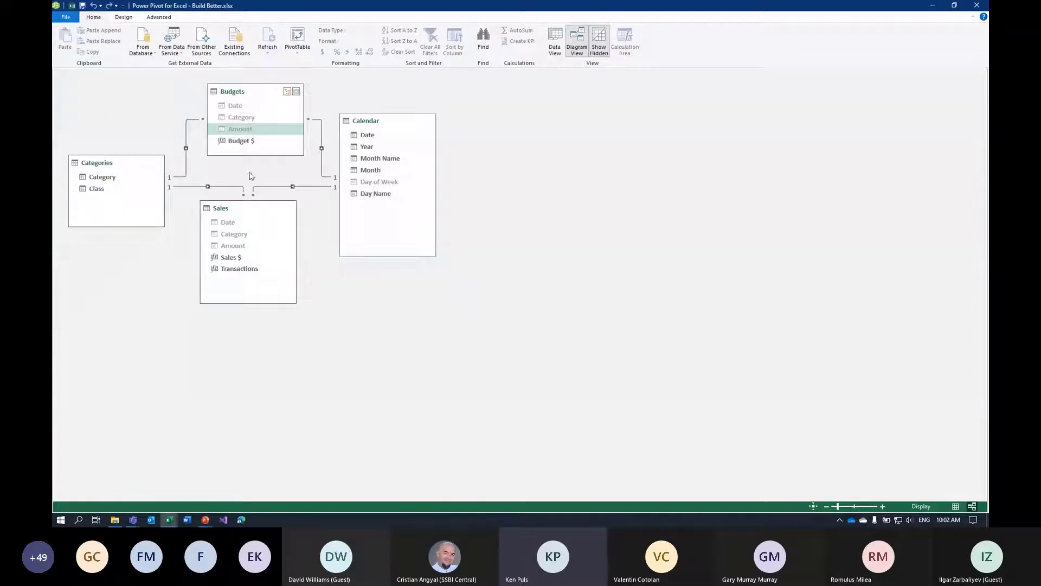
left_click_drag(255, 212, 256, 187)
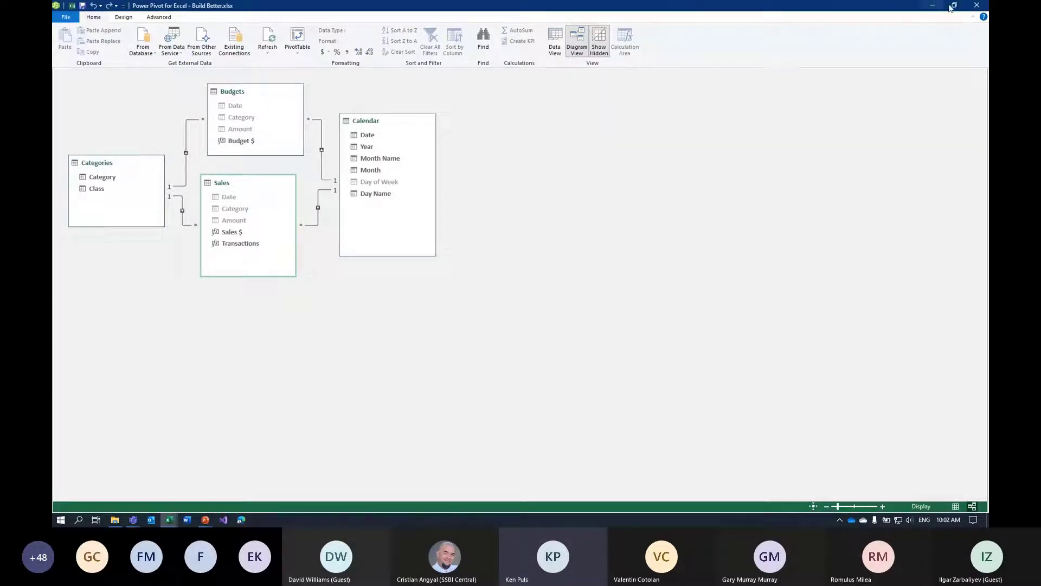
left_click(974, 5)
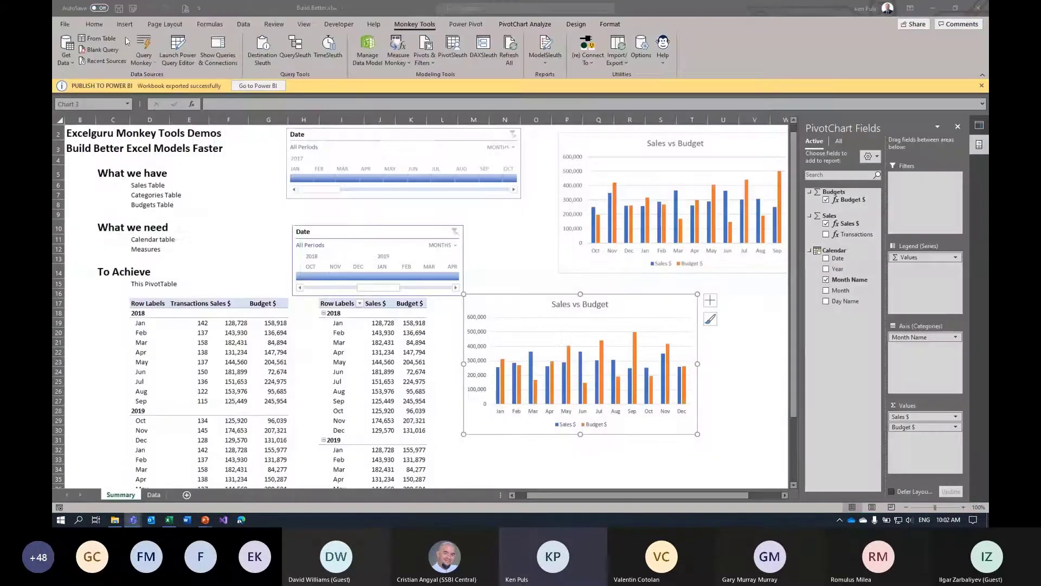
Close the Build Better workbook and open the recent file Build Better - Begin.xlsx
left_click(66, 26)
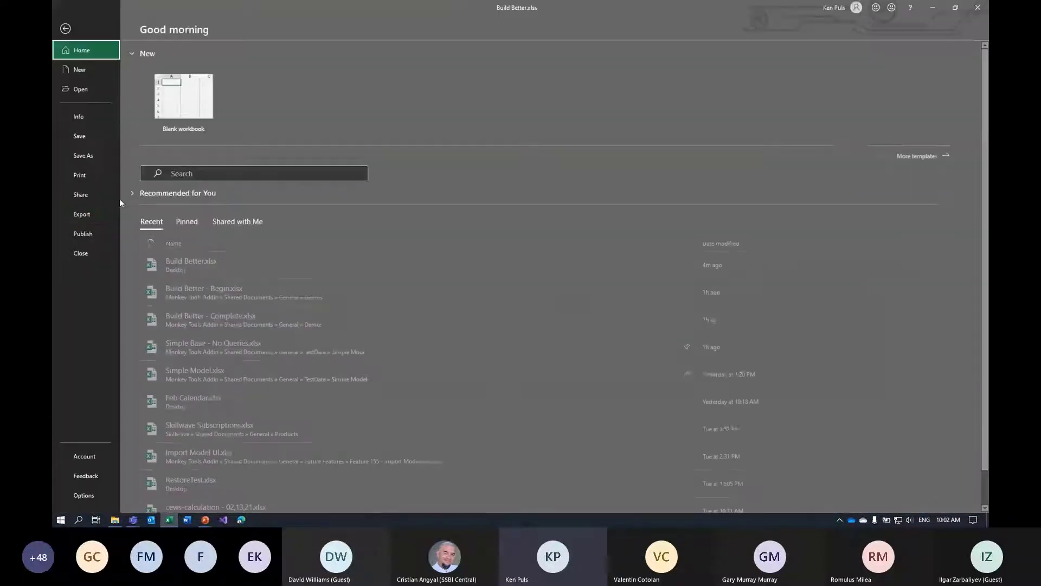
left_click(90, 256)
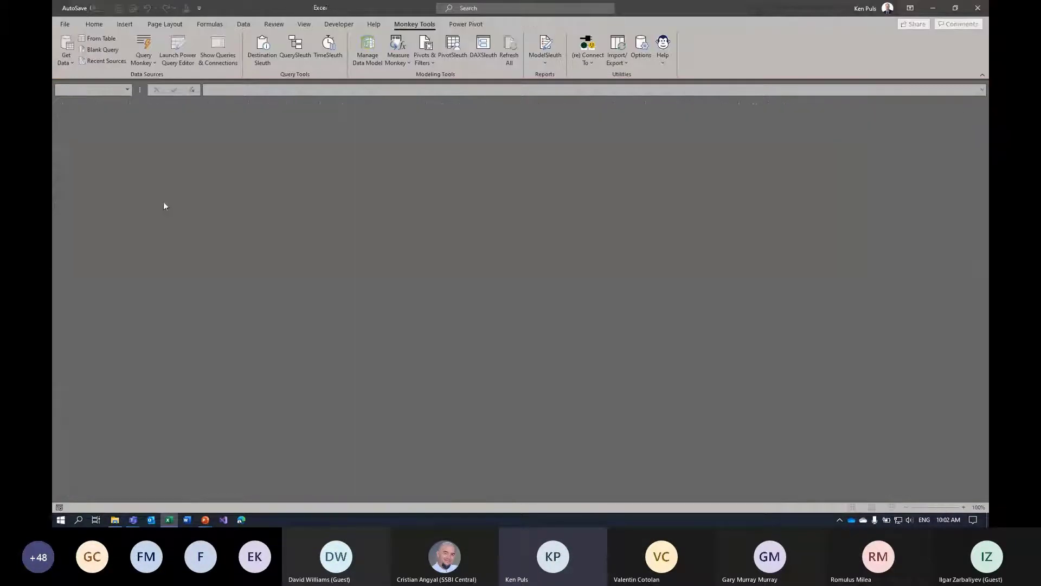
left_click(65, 25)
left_click(460, 288)
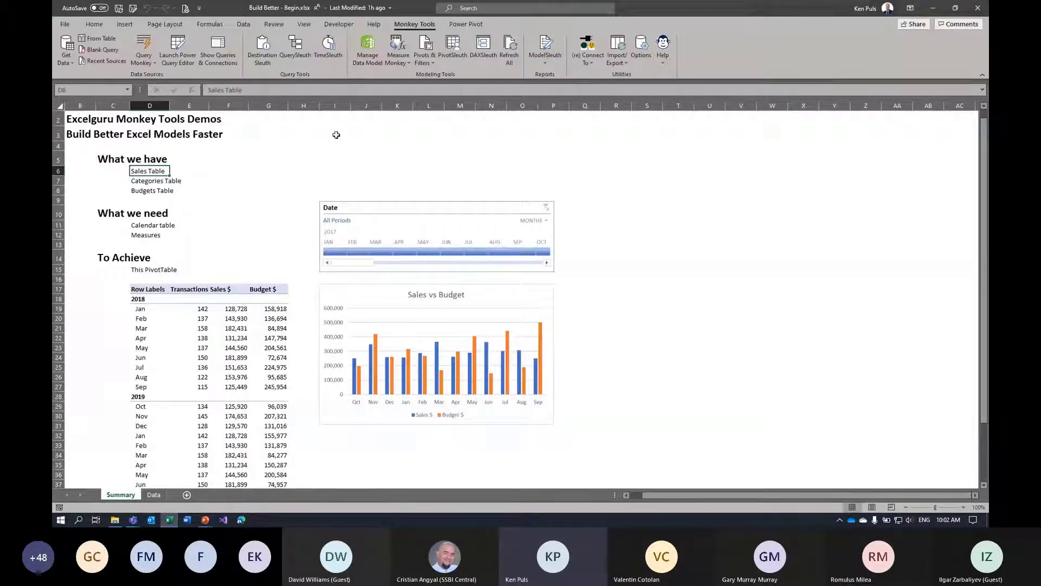
Show the workbook's queries and connections, and inspect its data model in Power Pivot
left_click(218, 49)
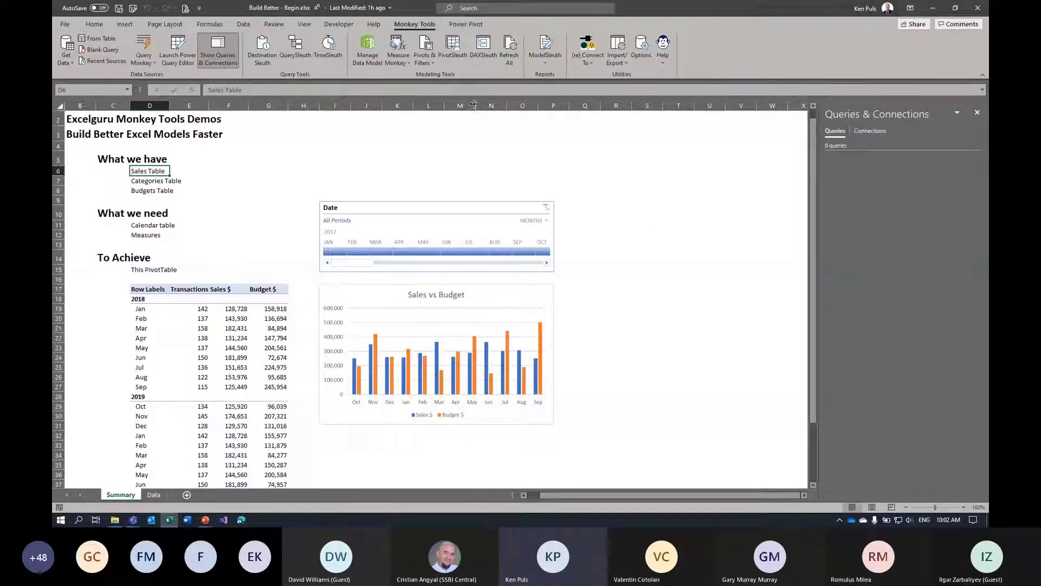
left_click(372, 49)
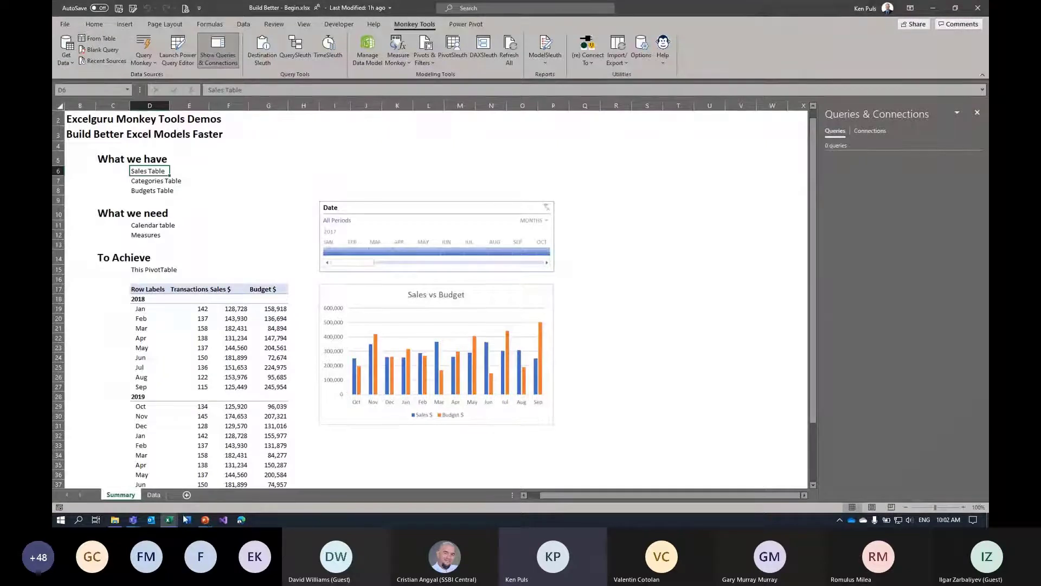
mouse_move(171, 522)
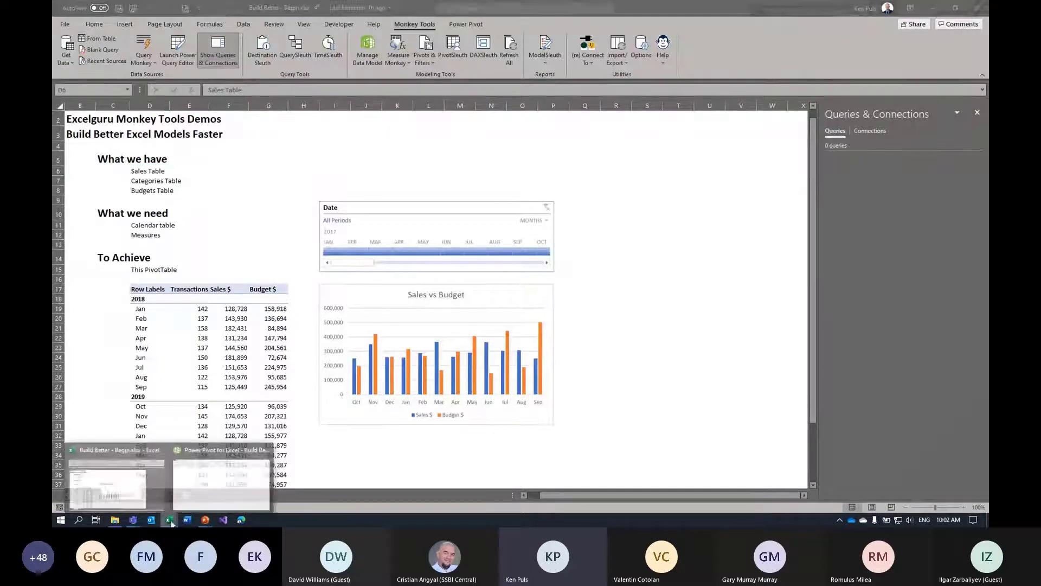
left_click(205, 484)
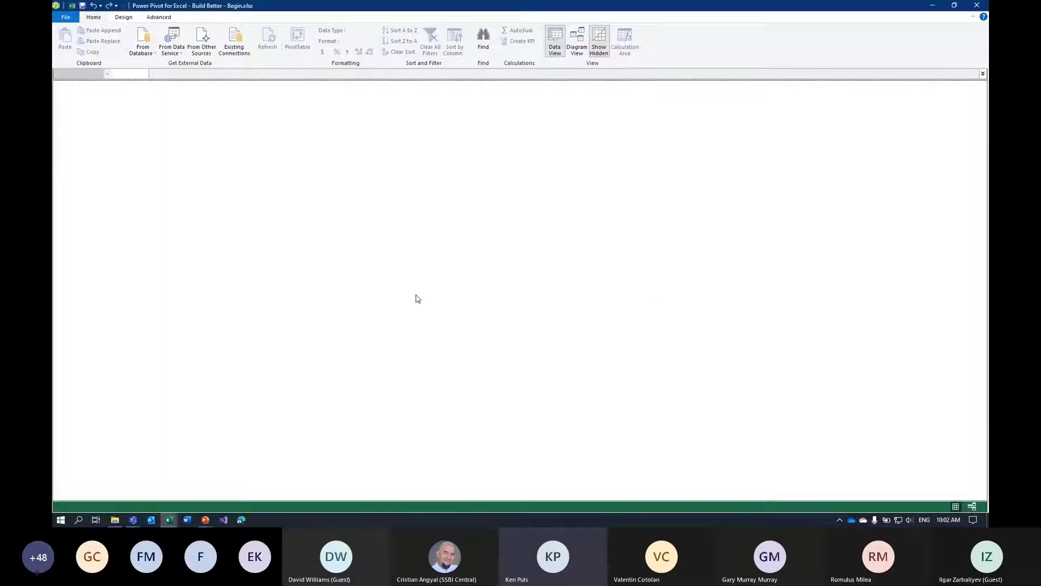
left_click(977, 5)
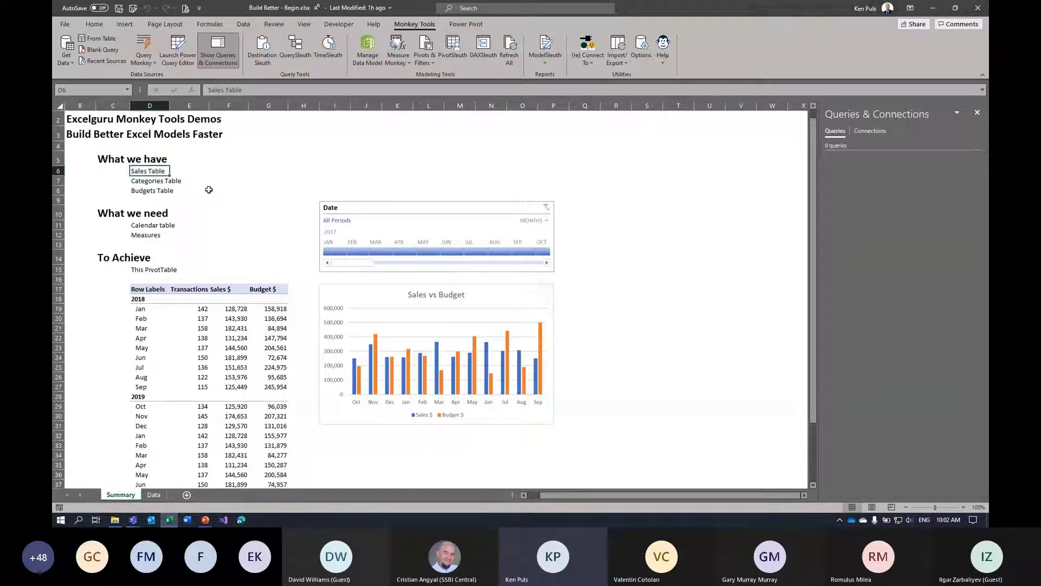
Start Table Monkey and jump from it to the Budget, Categories and Sales source tables, keeping its dialog clear of them
left_click(143, 62)
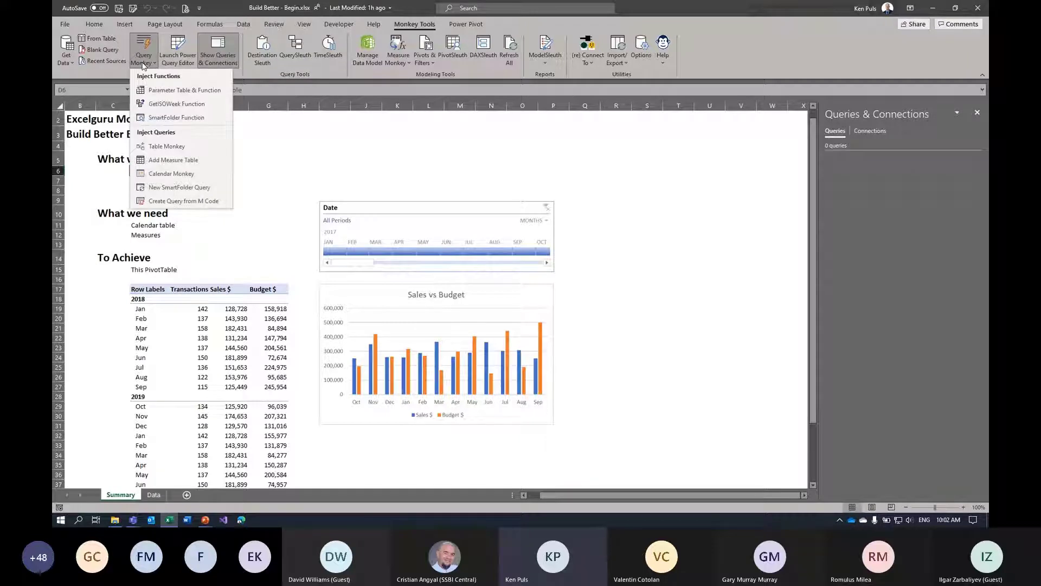
left_click(182, 151)
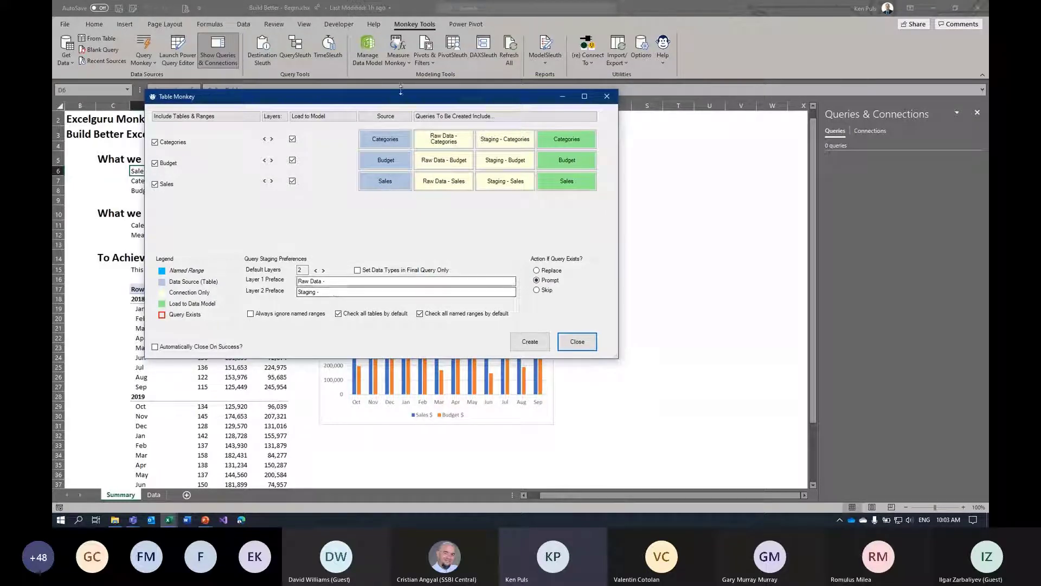
left_click_drag(415, 98, 553, 189)
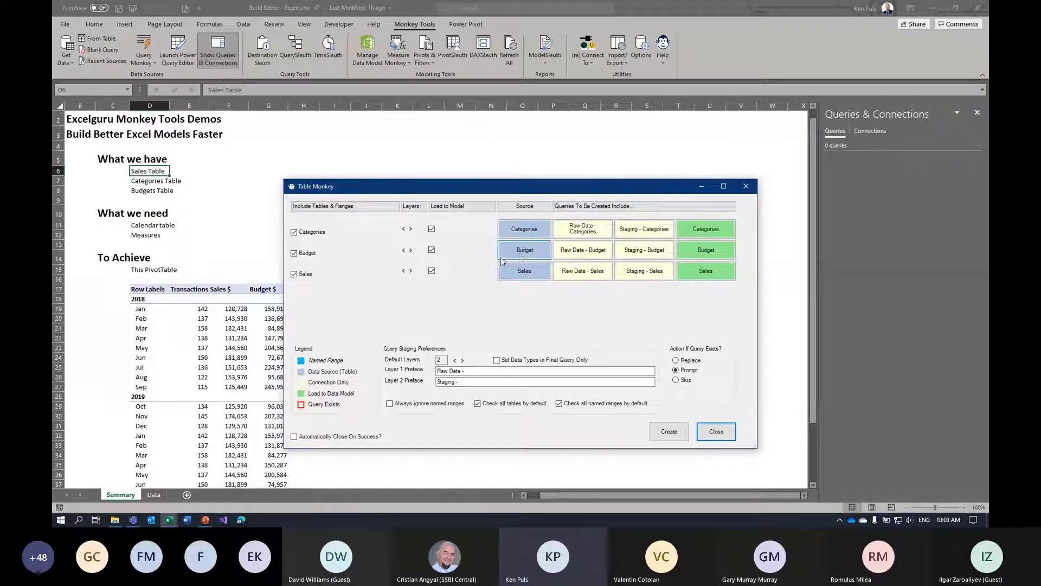
left_click(522, 257)
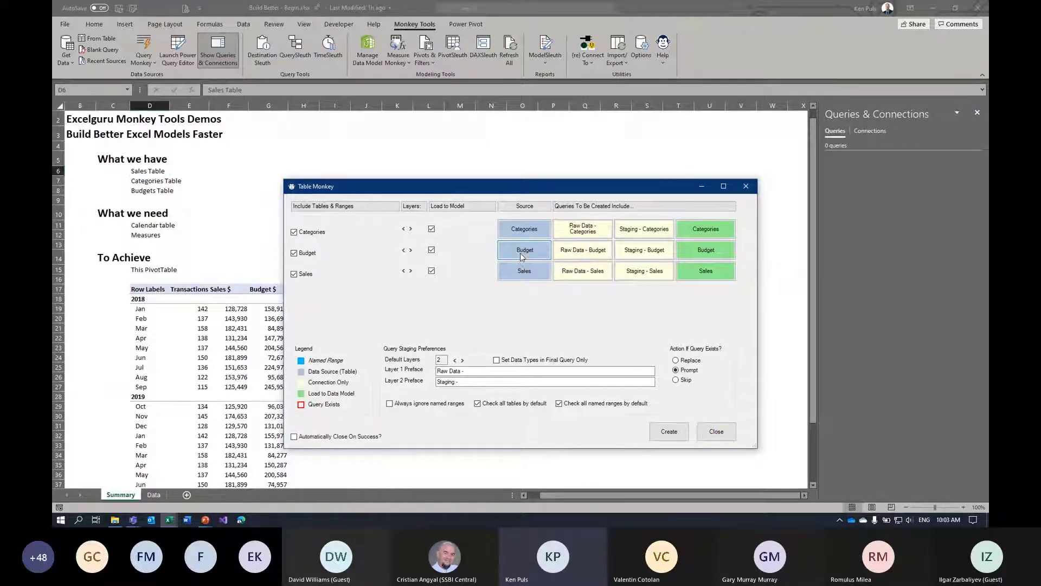
left_click_drag(425, 191, 551, 149)
left_click(643, 193)
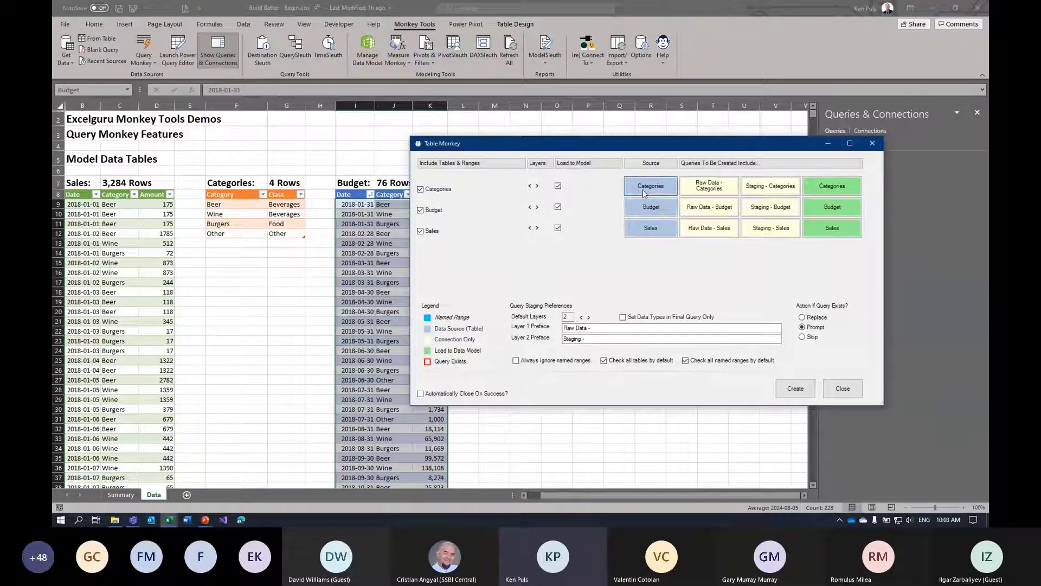
left_click(646, 231)
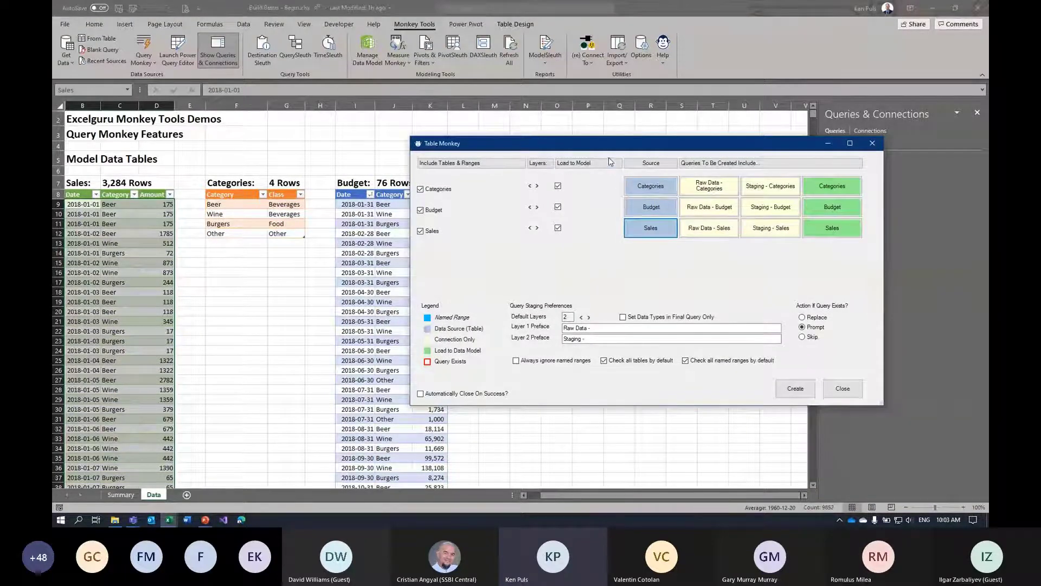
left_click_drag(612, 151, 605, 136)
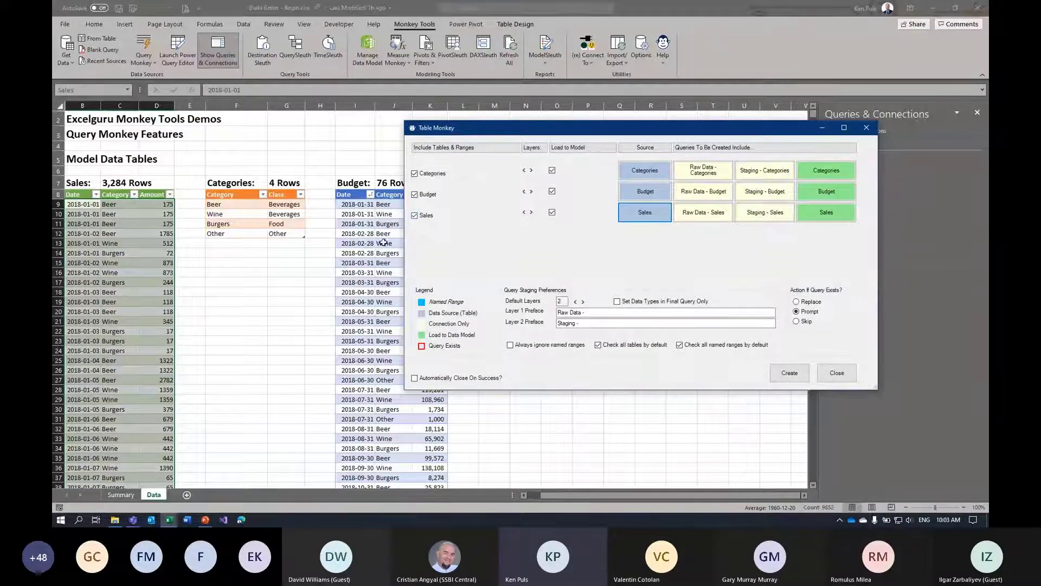
Rename the Budget source table to Budgets from within Table Monkey
left_click(650, 195)
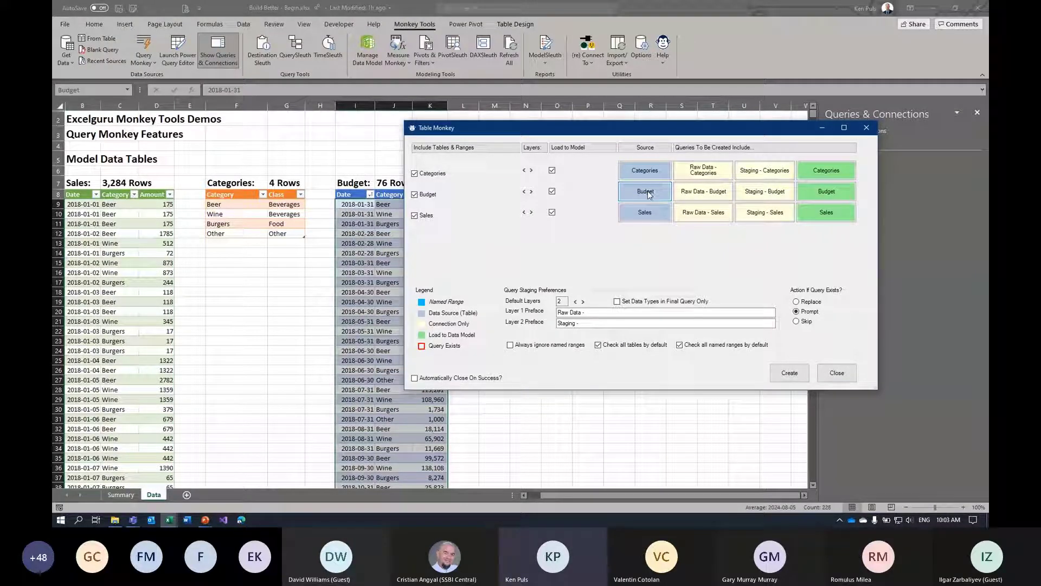
double_click(649, 195)
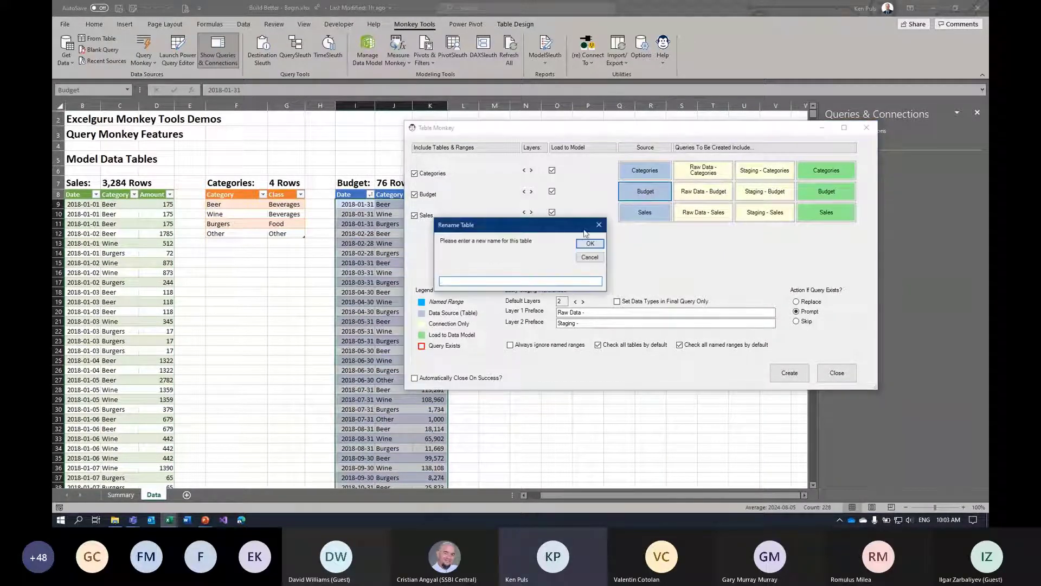
type("Budgets")
left_click(590, 244)
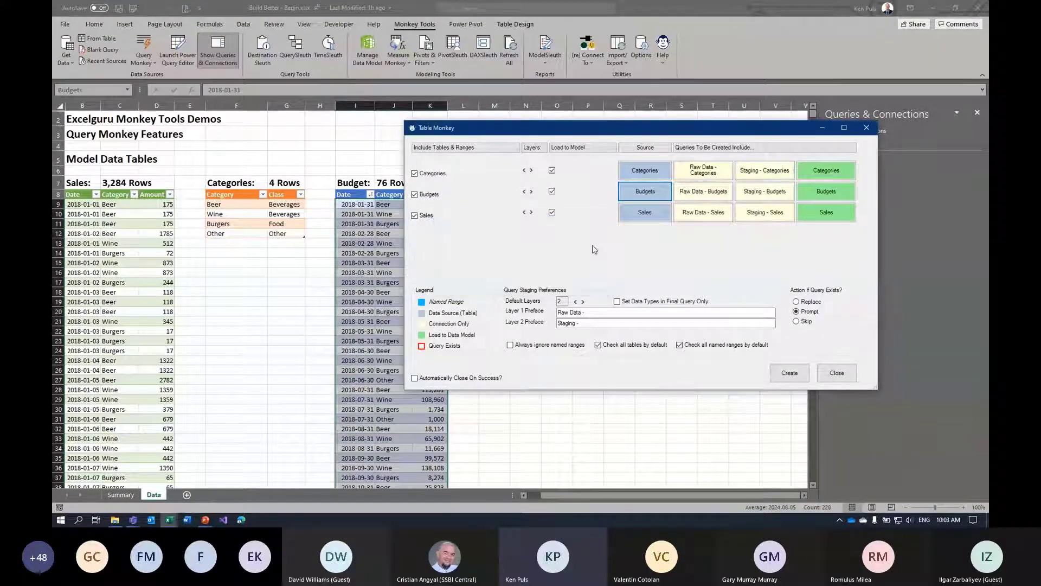
Check the budget table's name in its worksheet table properties and return to the Table Monkey dialog
left_click(353, 206)
left_click(515, 24)
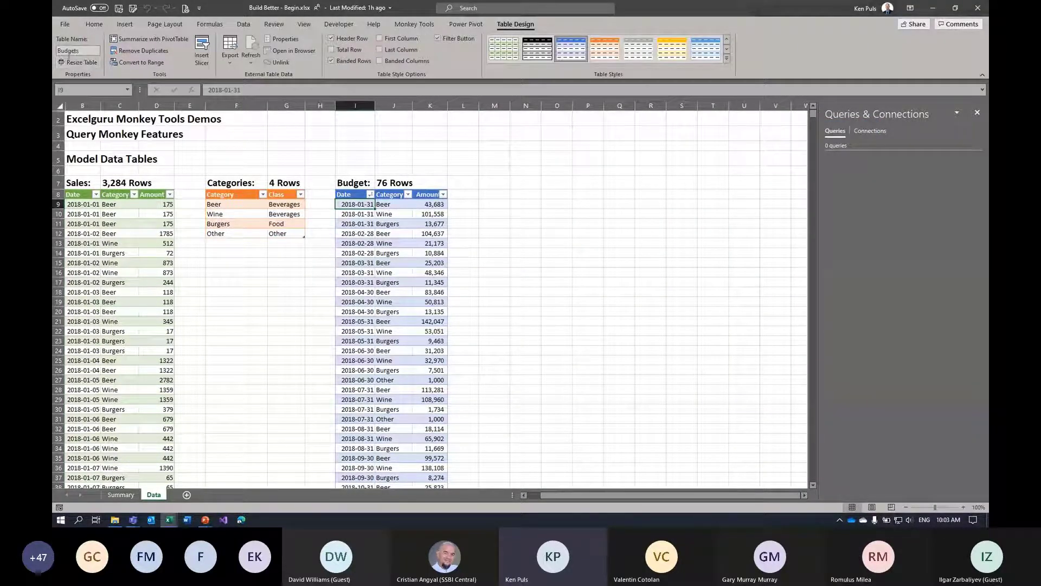
left_click(75, 51)
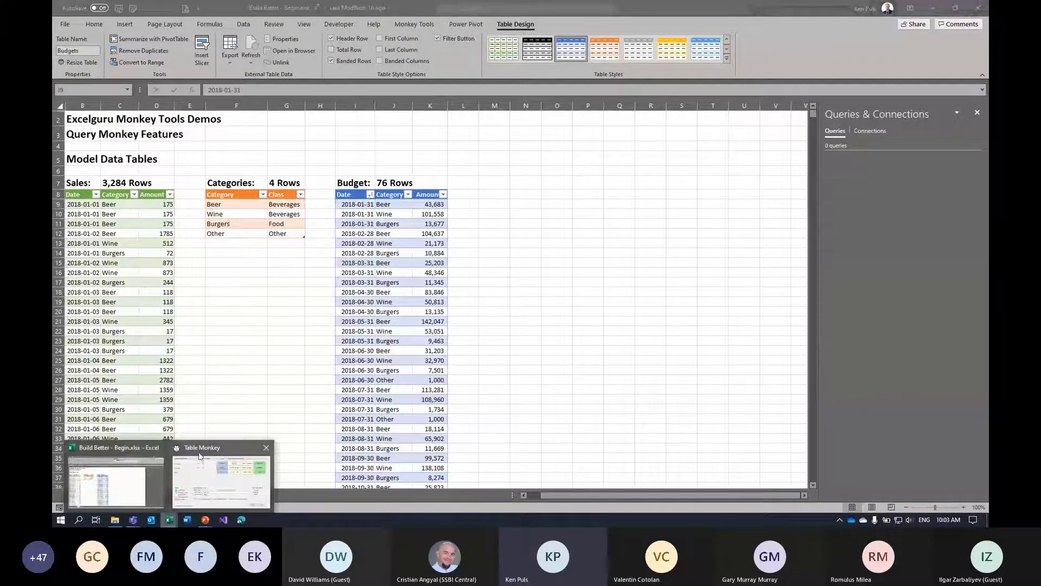
left_click(204, 471)
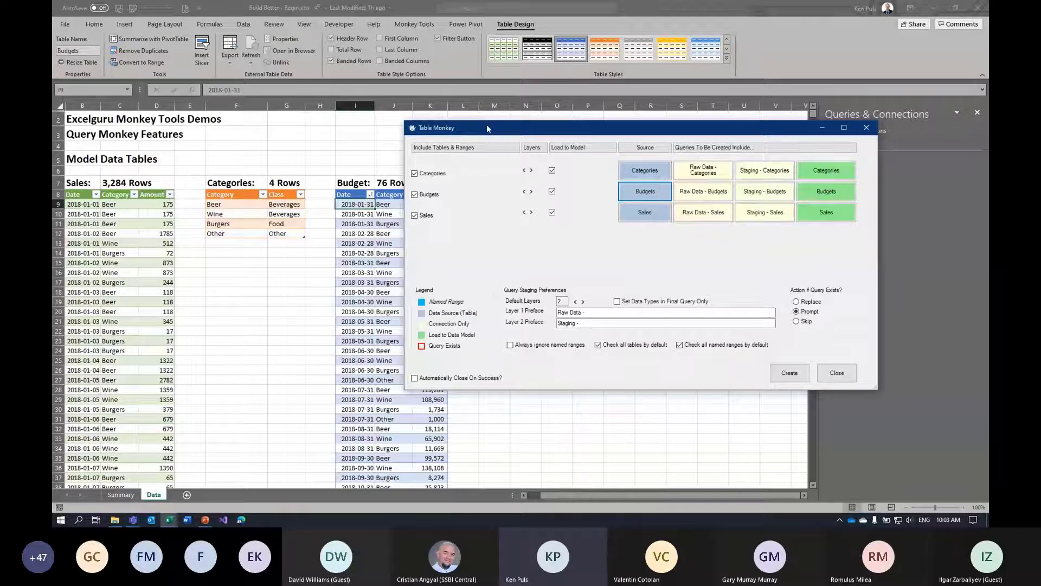
Try zero and one staging layers as the default and zero layers for Budgets, restoring two layers each time
left_click_drag(488, 129, 385, 114)
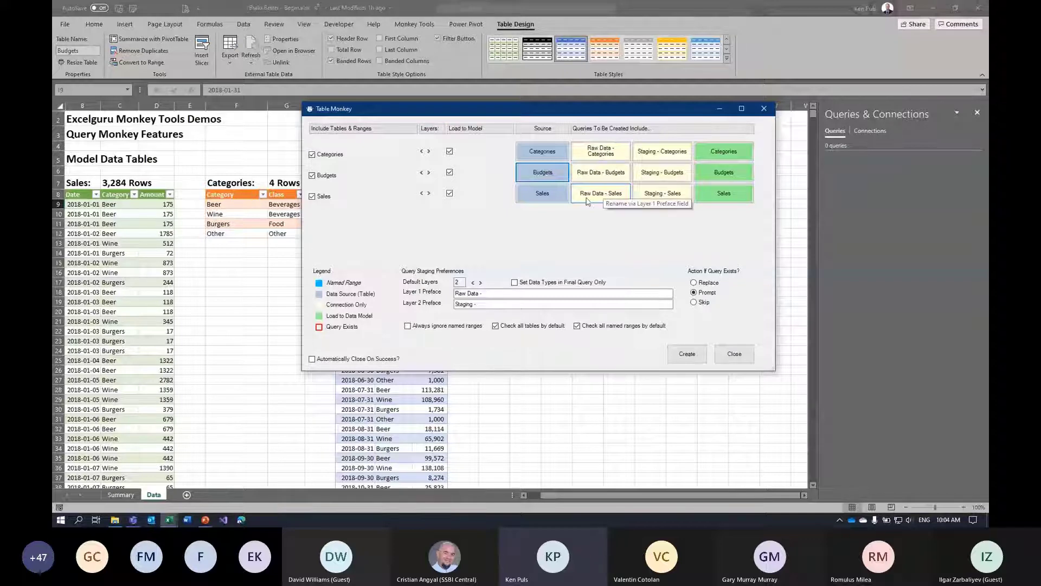
left_click(473, 282)
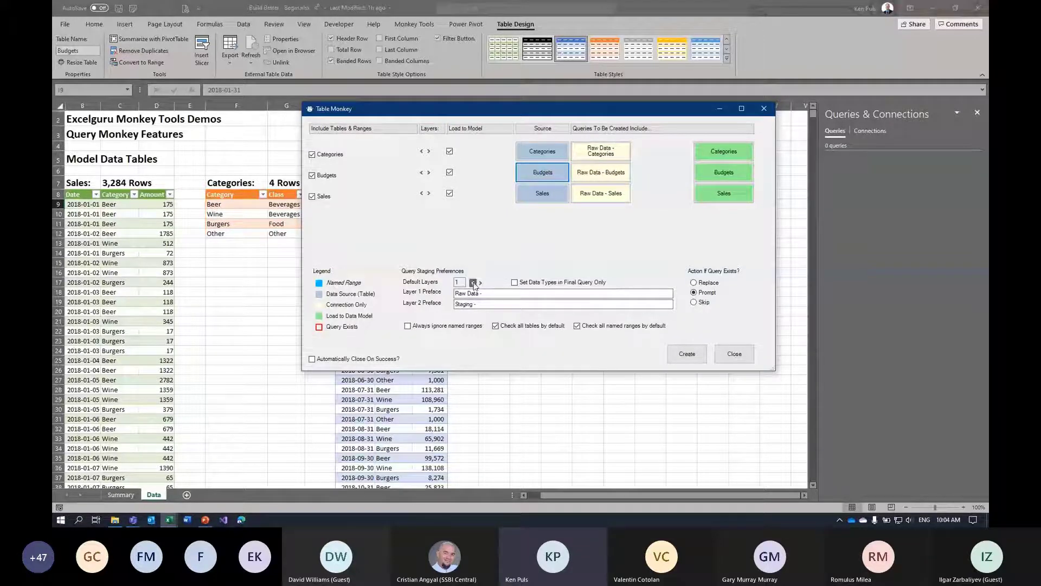
left_click(473, 283)
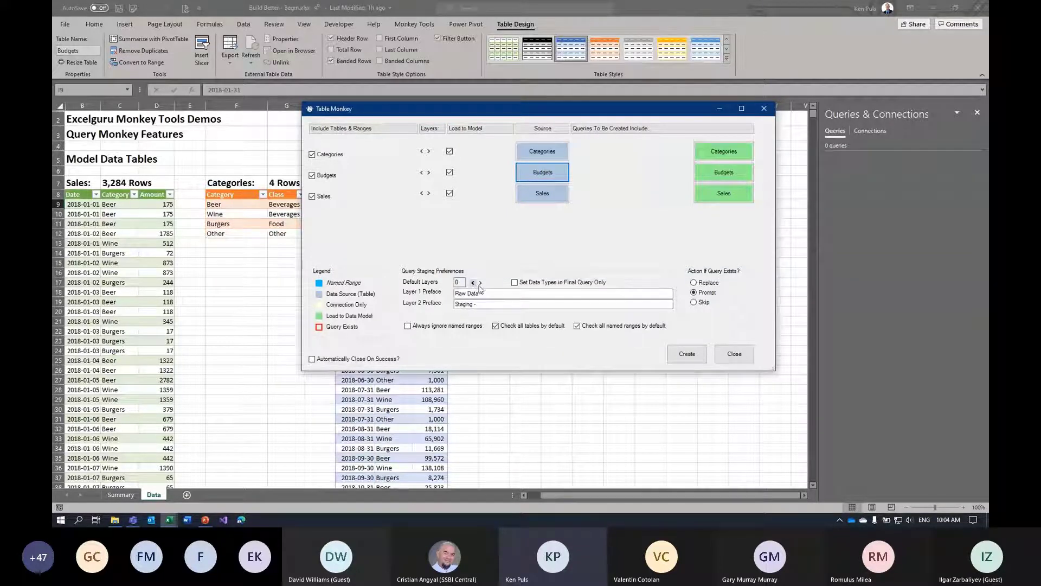
left_click(480, 283)
left_click(480, 282)
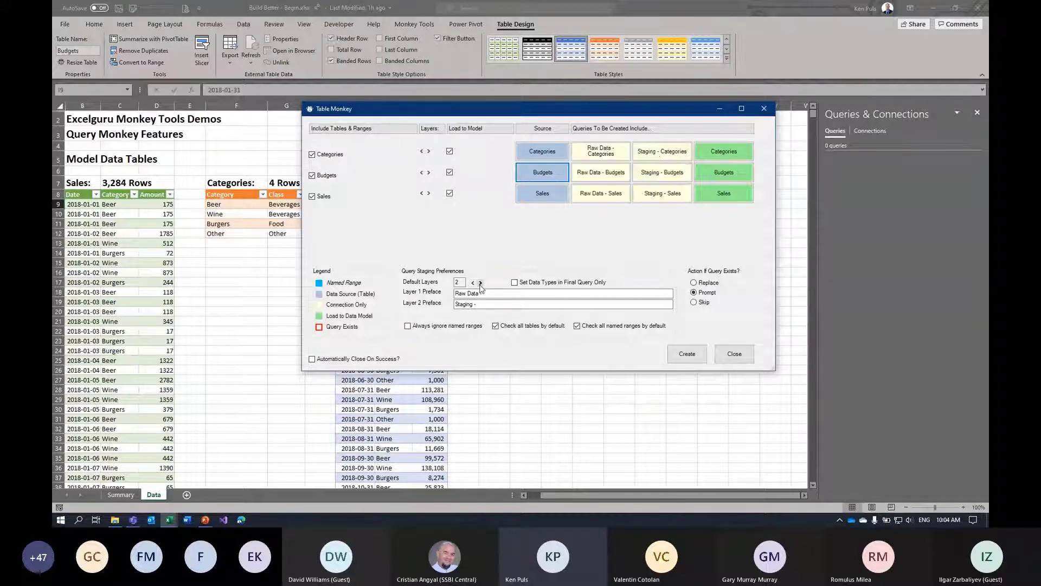
left_click(422, 173)
left_click(422, 173)
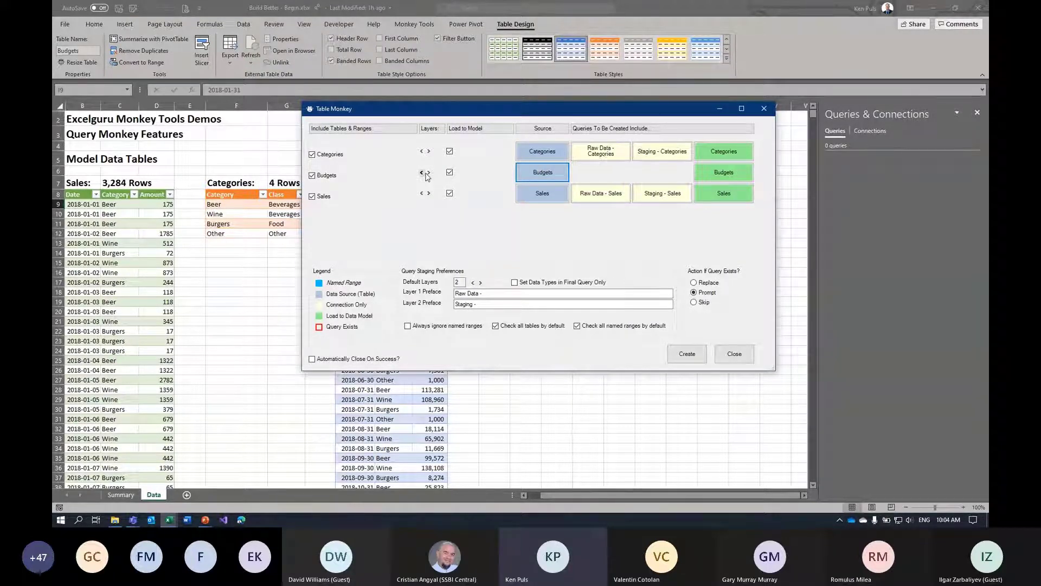
left_click(428, 172)
left_click(429, 172)
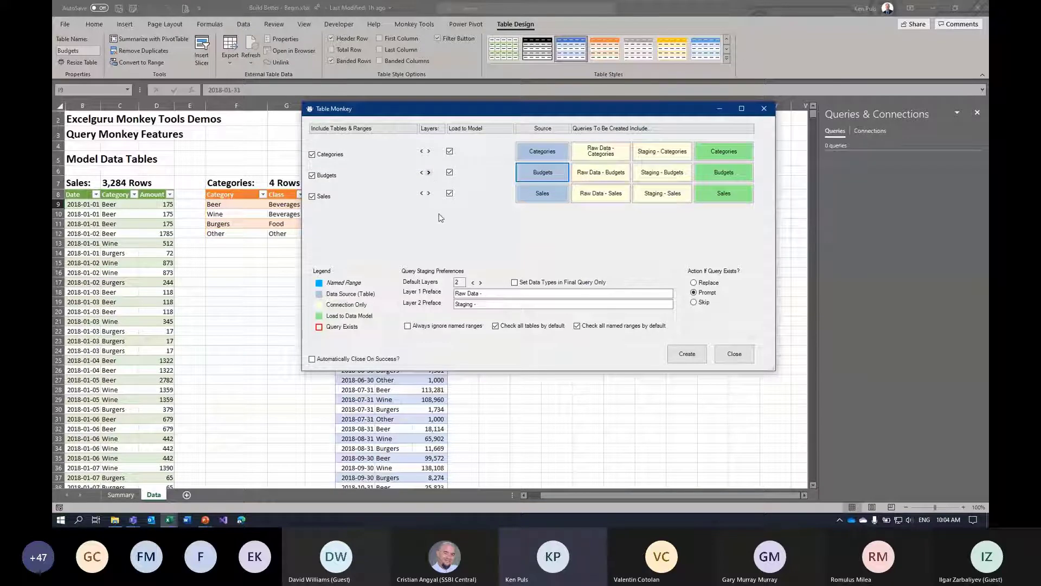
Try excluding Categories from the data model load and from the included tables, restoring both options
left_click(450, 151)
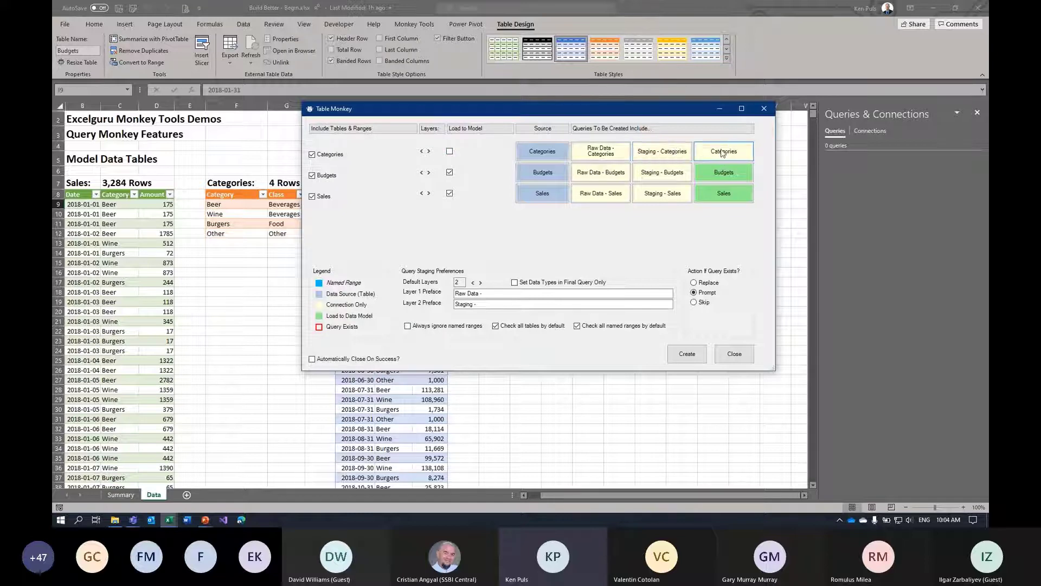
left_click(450, 153)
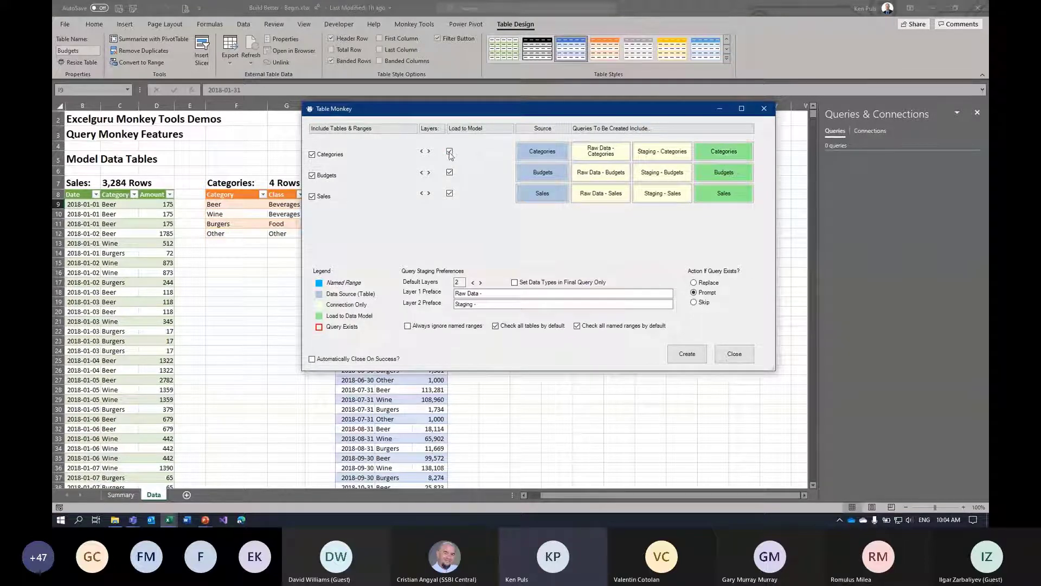
left_click(312, 155)
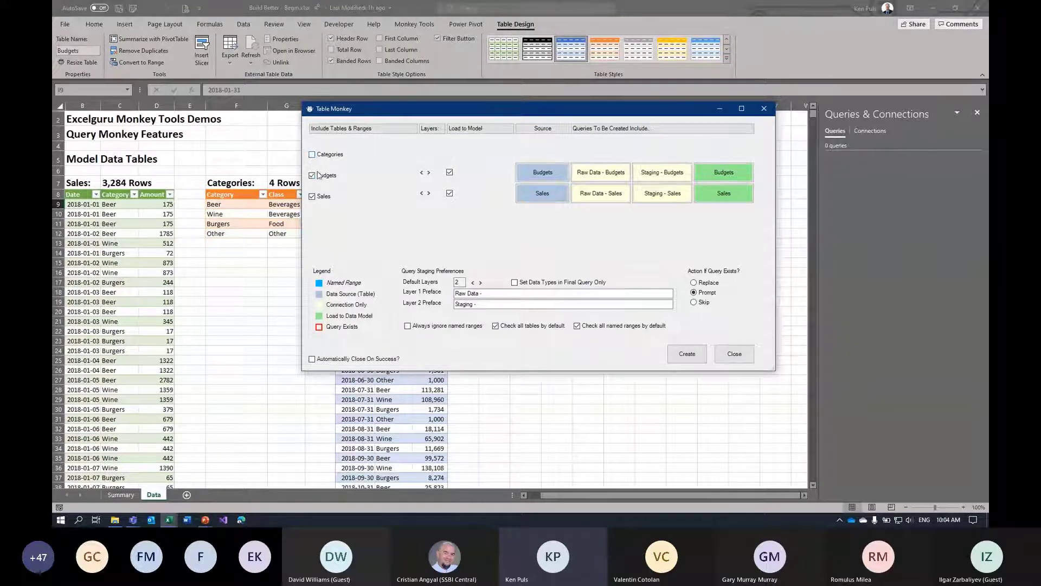
left_click(312, 156)
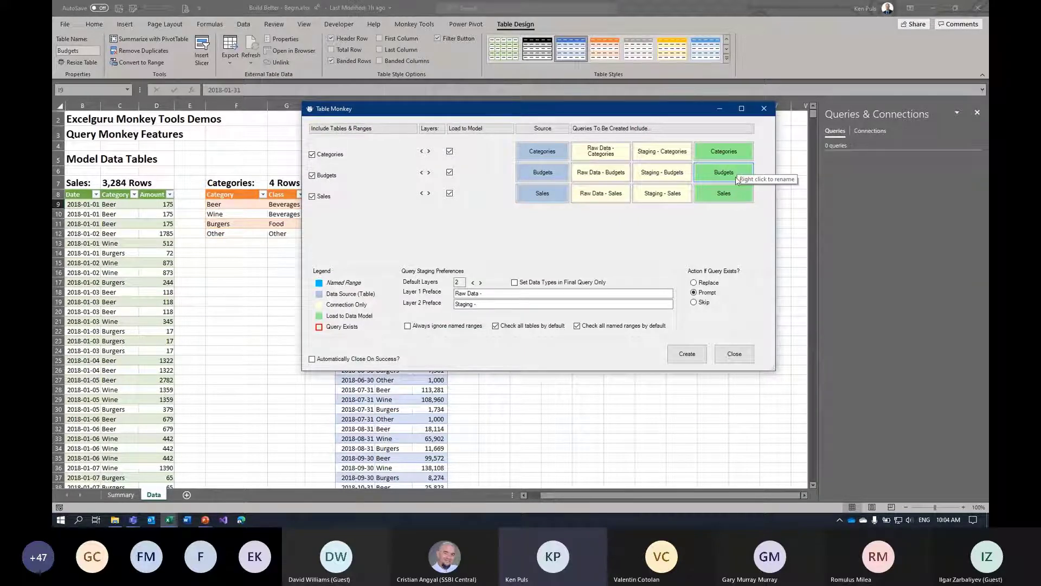
Create the two-layer raw data, staging and data model queries for Categories, Budgets and Sales, and close Table Monkey
left_click_drag(675, 111, 566, 95)
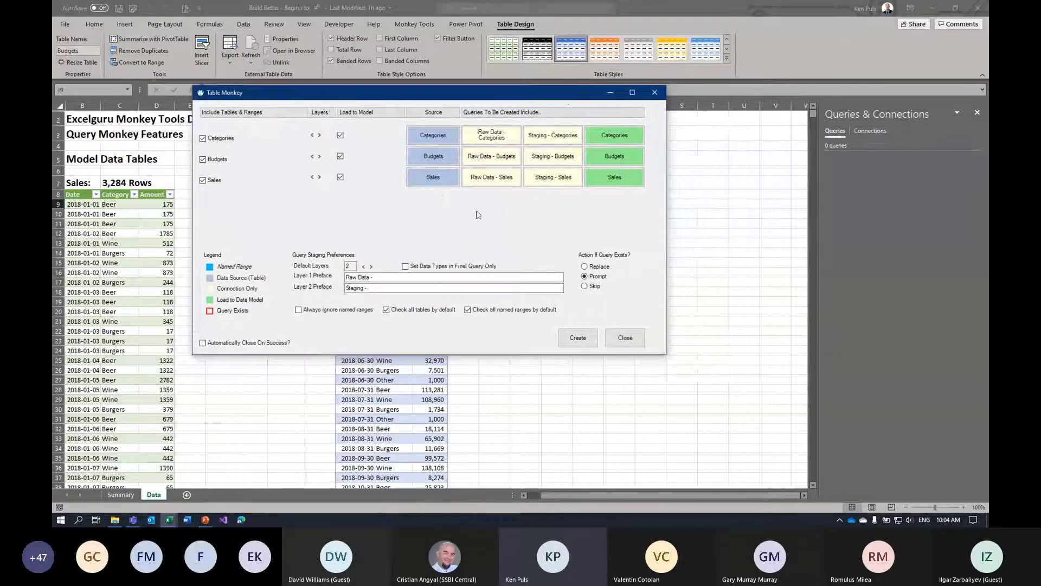
left_click(576, 345)
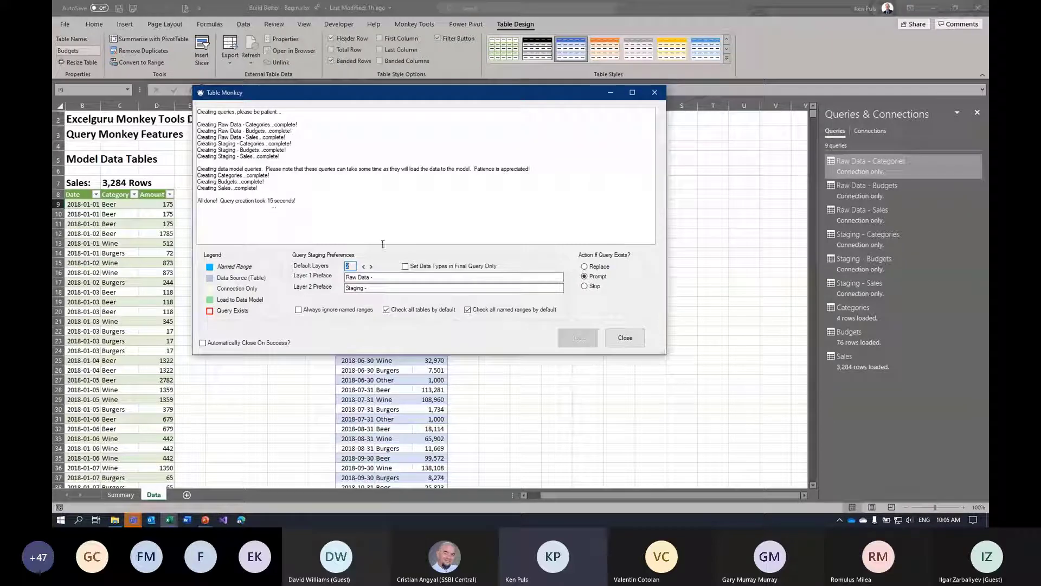
left_click(625, 338)
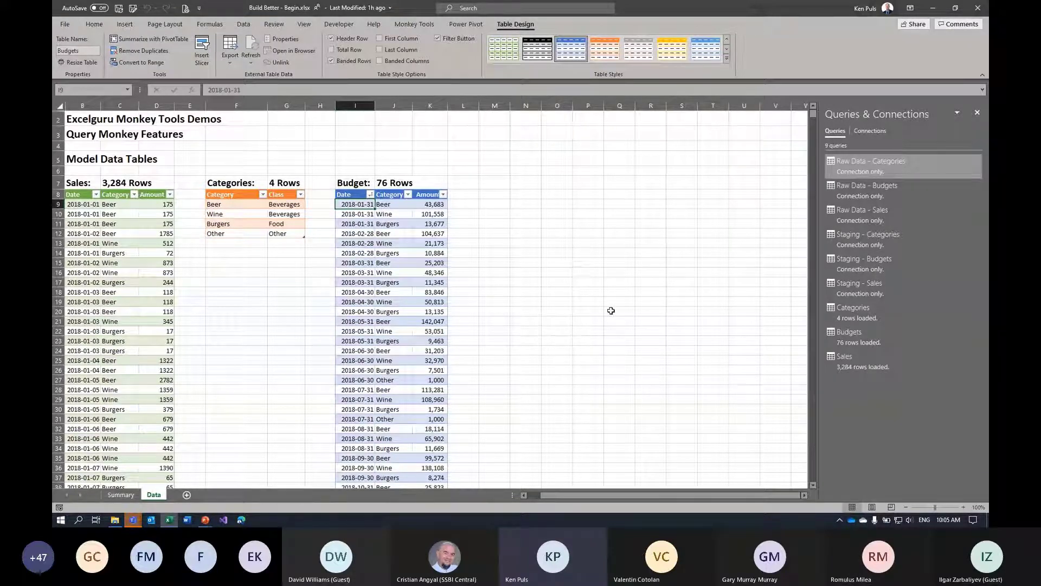
mouse_move(863, 245)
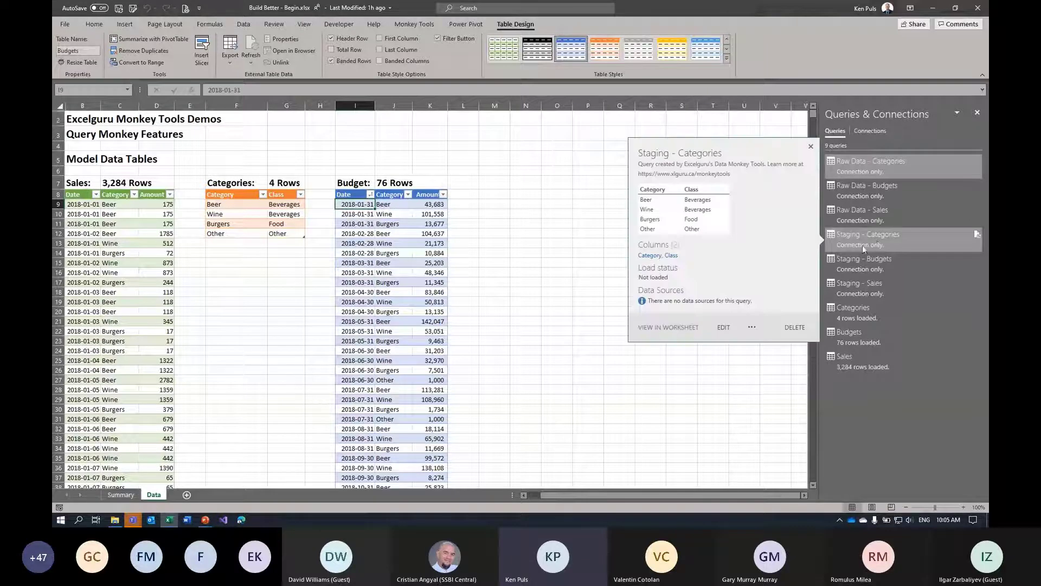
mouse_move(852, 293)
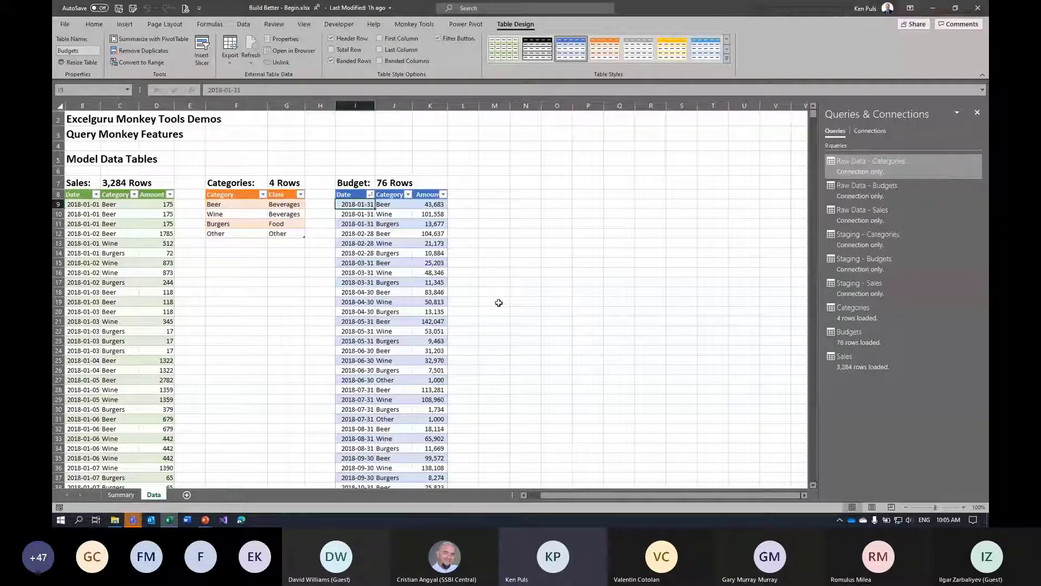
With DestinationSleuth, load the Staging - Budgets and Staging - Sales queries to tables on new worksheets named after the queries
left_click(415, 24)
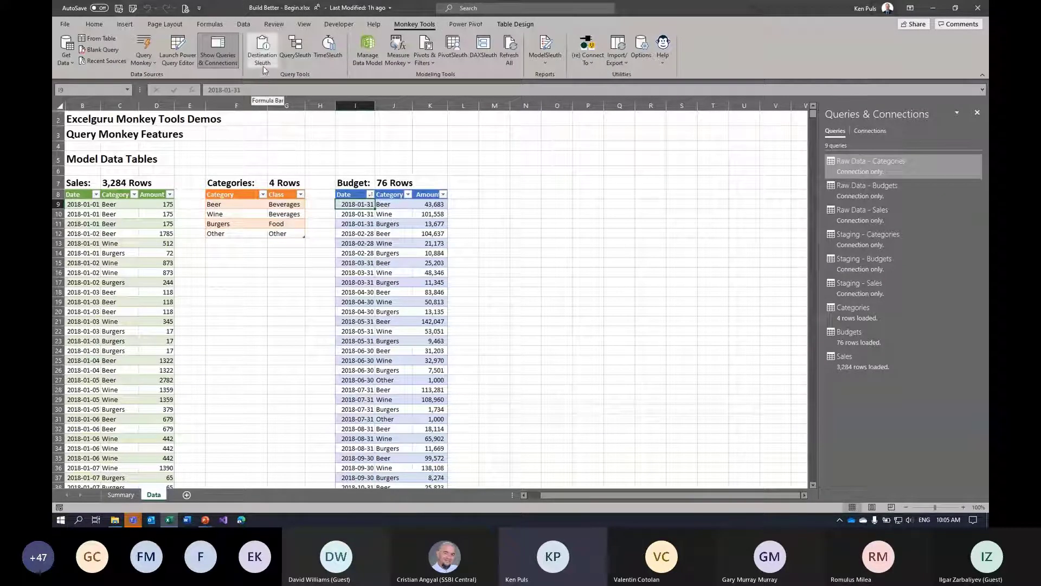
left_click(264, 65)
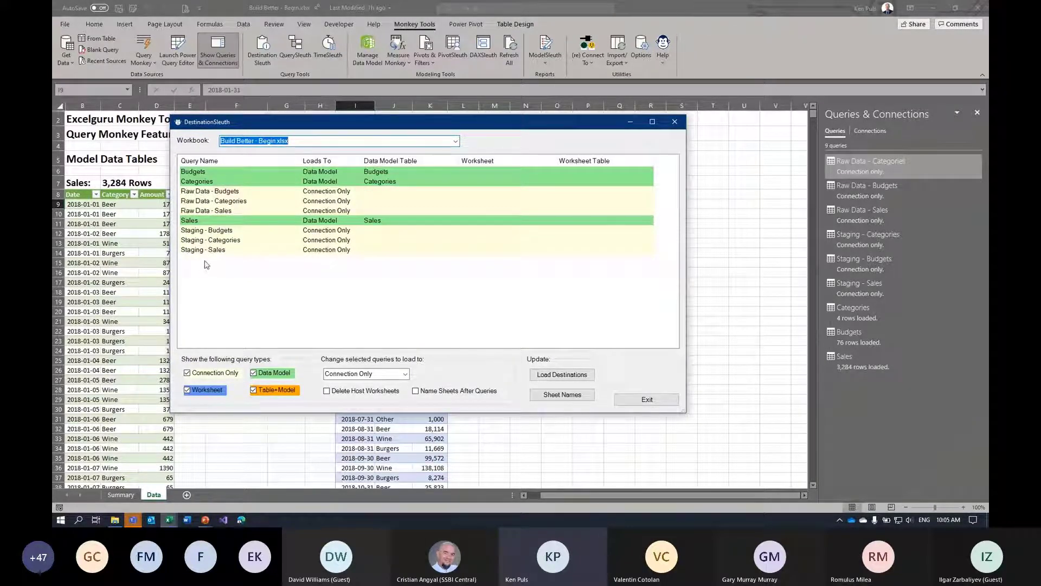
left_click(205, 230)
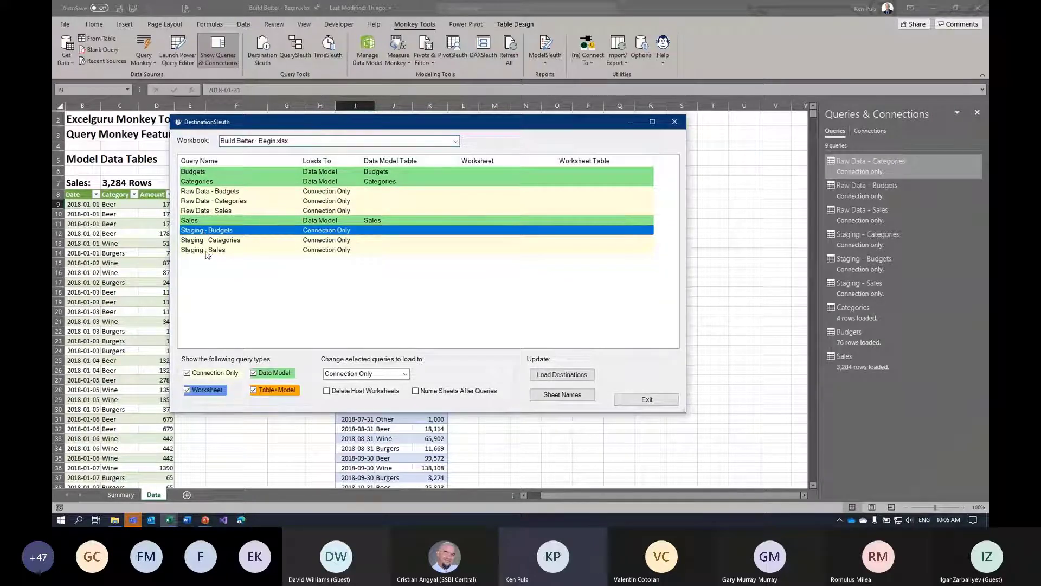
left_click(209, 250, "ctrl")
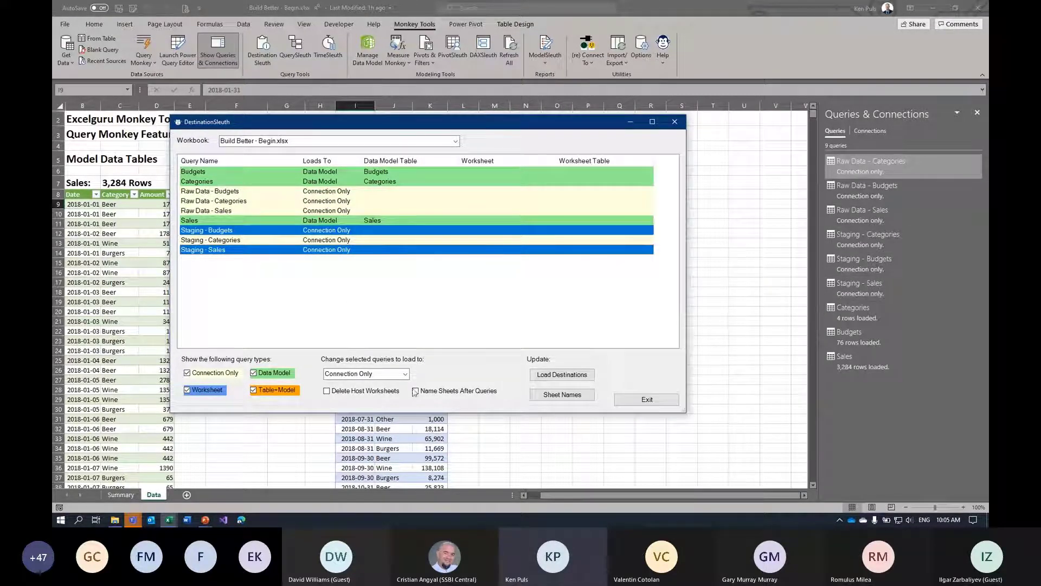
left_click(404, 374)
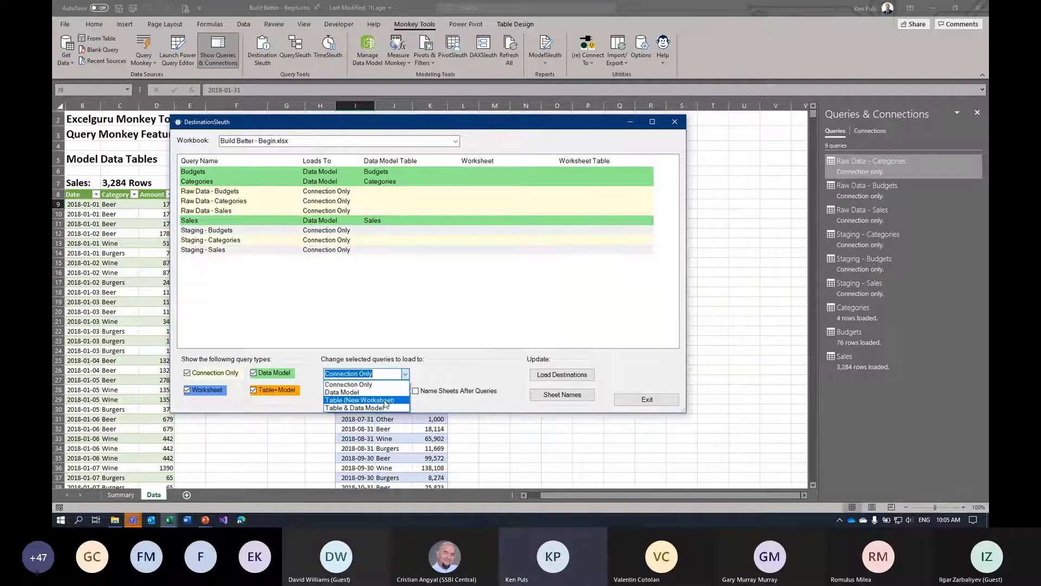
left_click(386, 404)
left_click(416, 390)
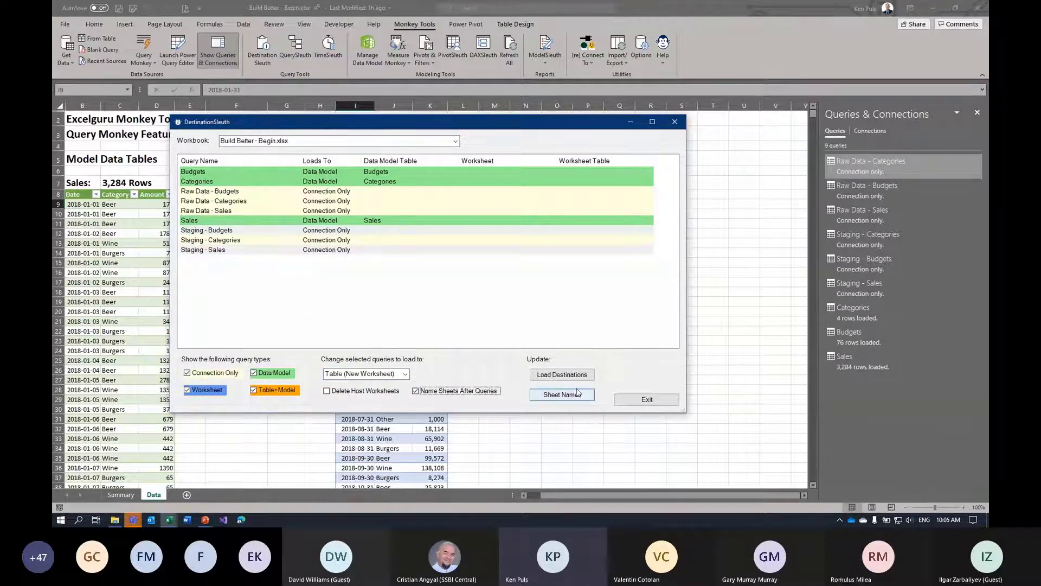
left_click(563, 374)
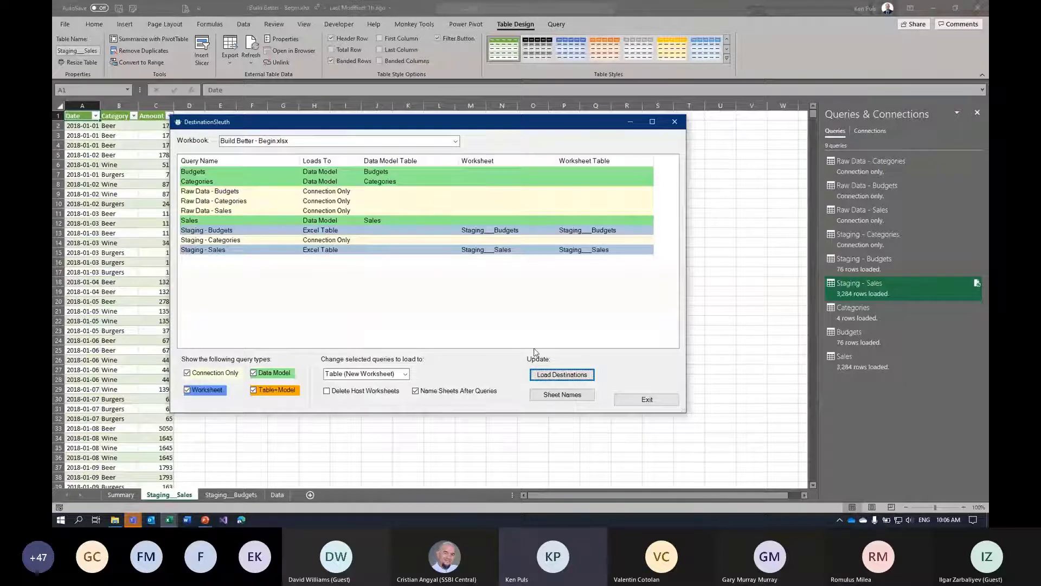
left_click(658, 400)
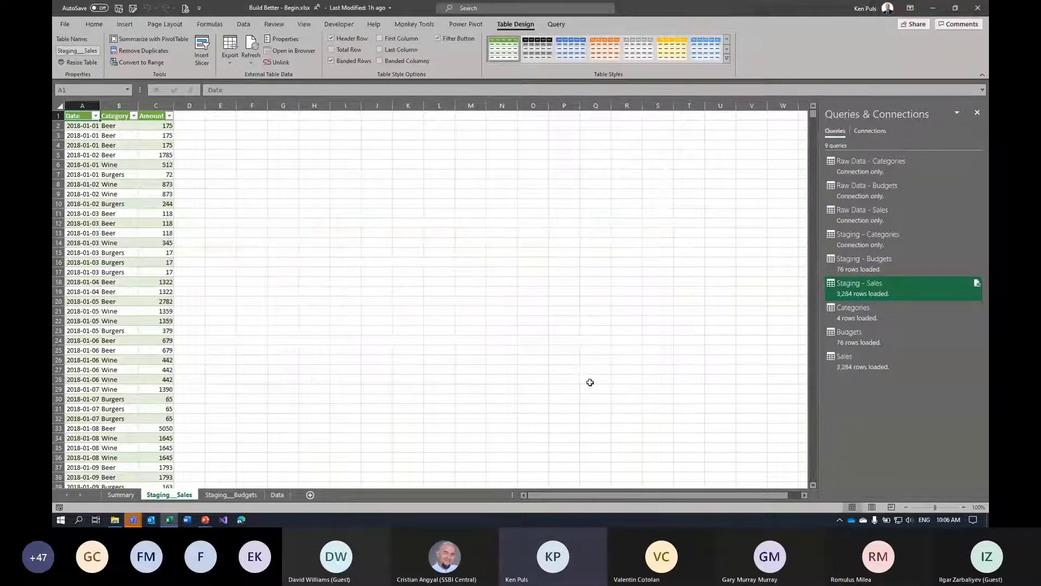
Start Calendar Monkey with a 12 Month calendar and set its year end to 2021-09-30
left_click(410, 26)
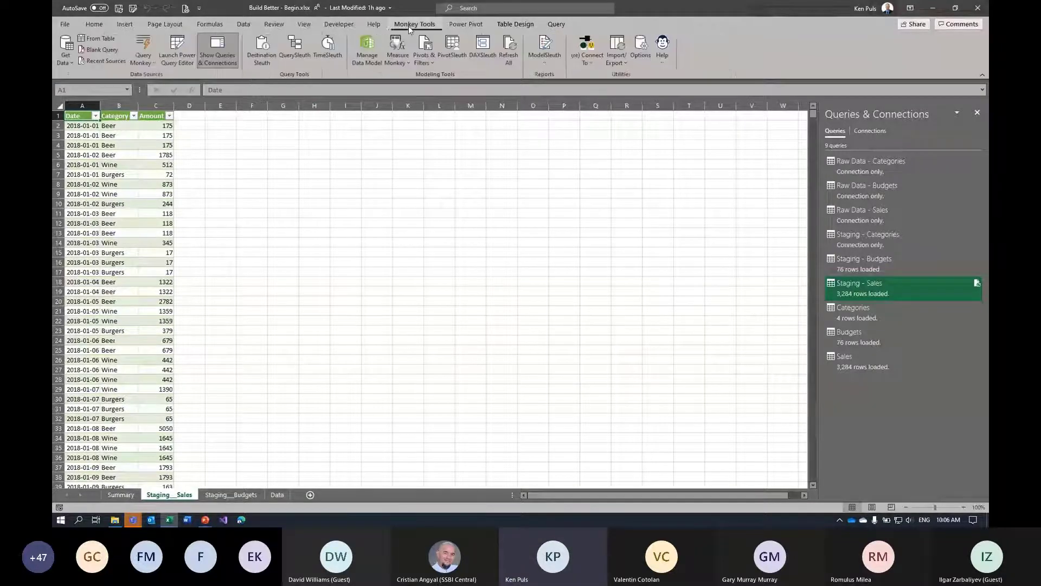
left_click(148, 61)
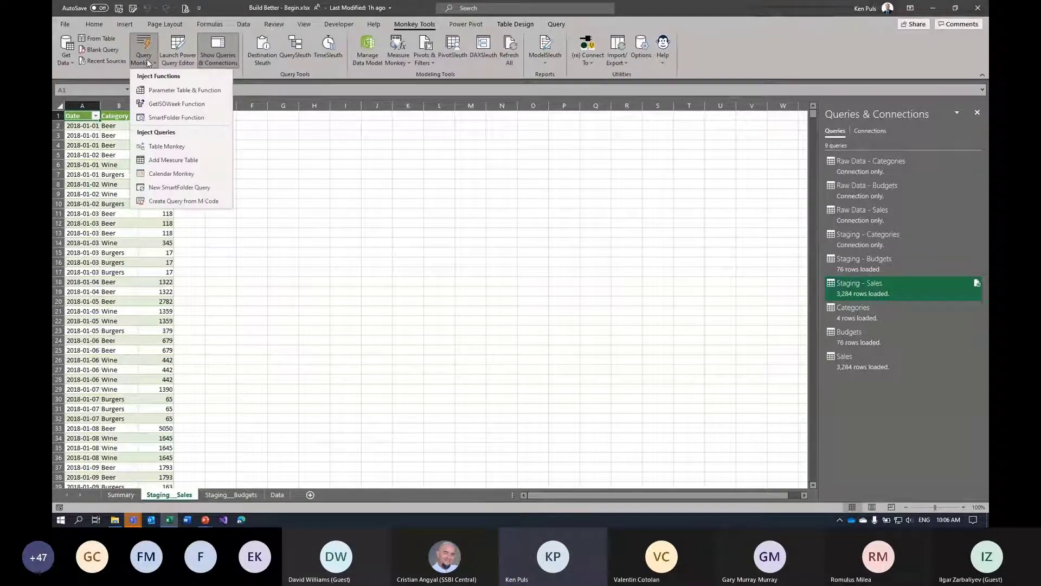
left_click(202, 176)
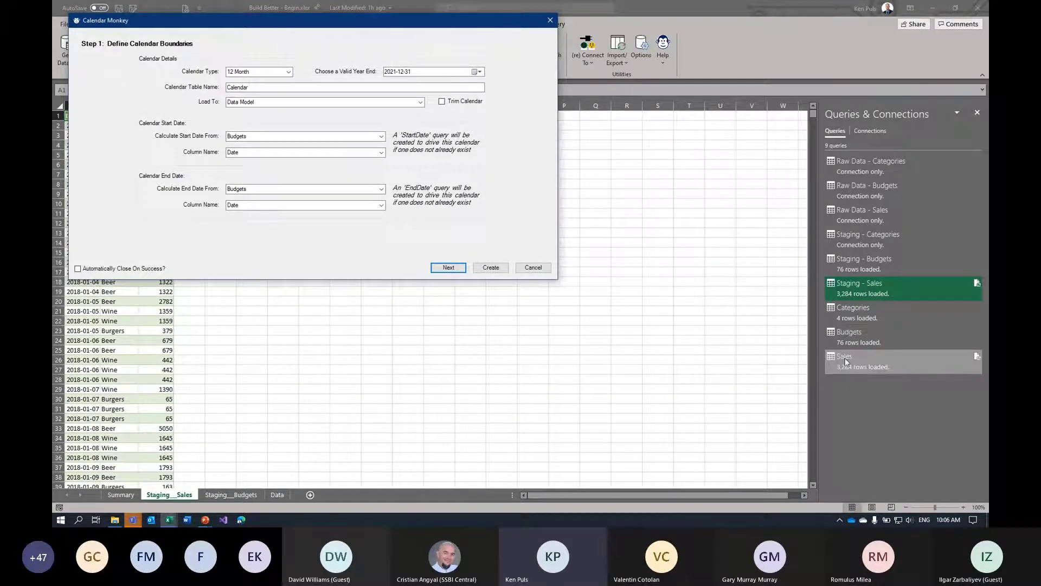
mouse_move(849, 285)
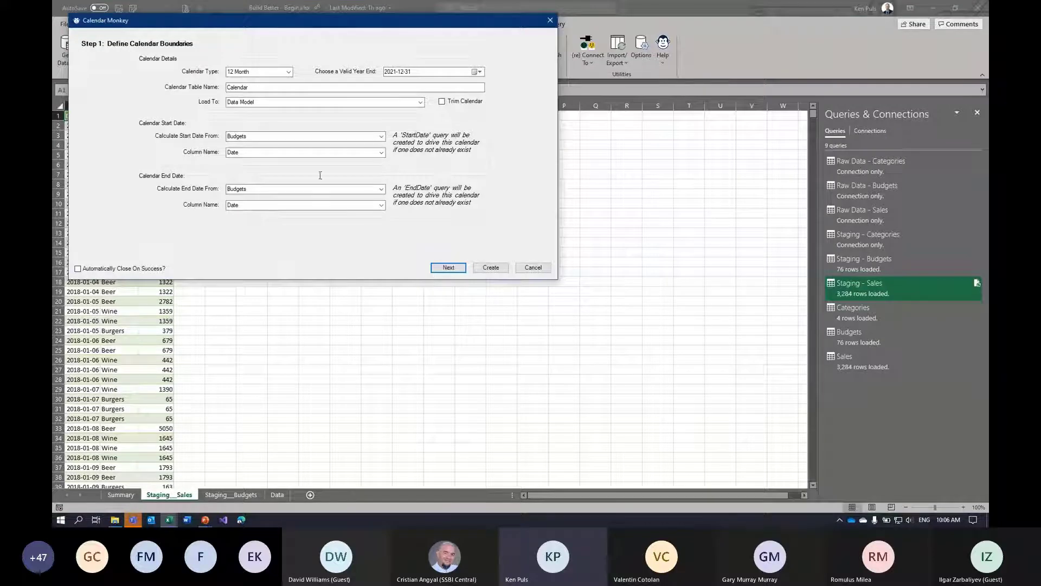
left_click(289, 72)
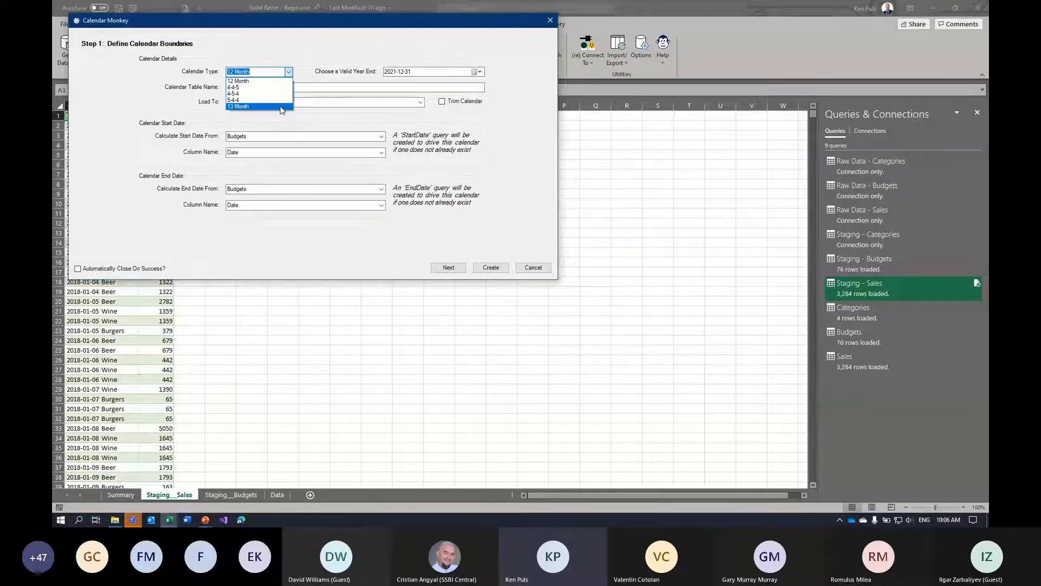
left_click(280, 72)
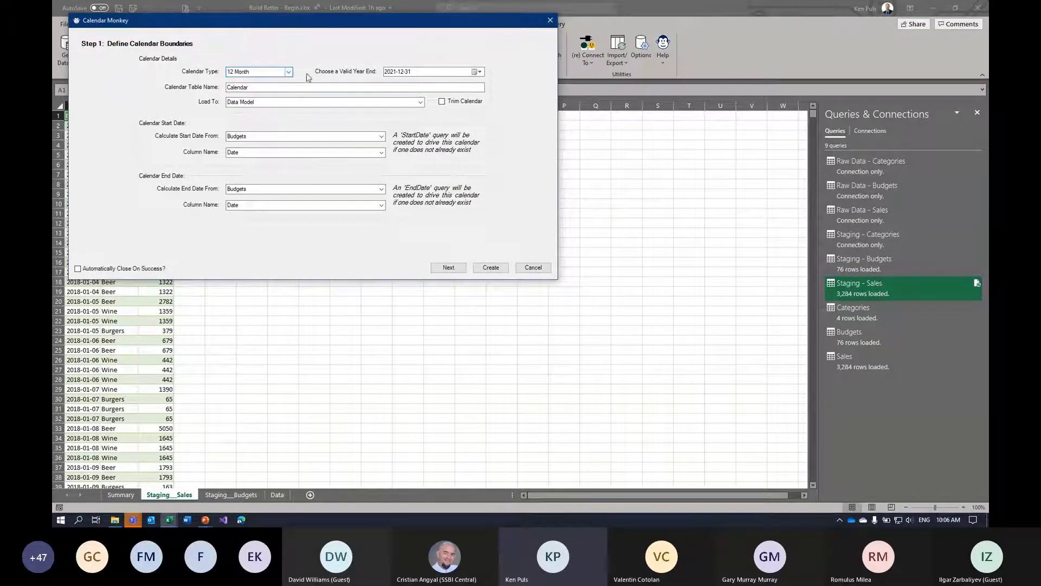
left_click(477, 72)
left_click(437, 85)
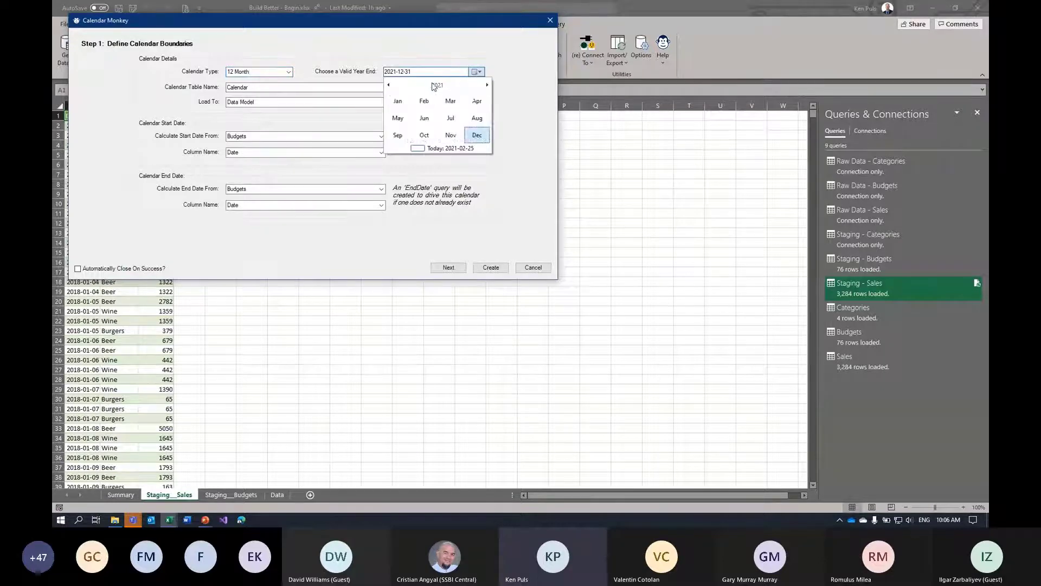
left_click(399, 135)
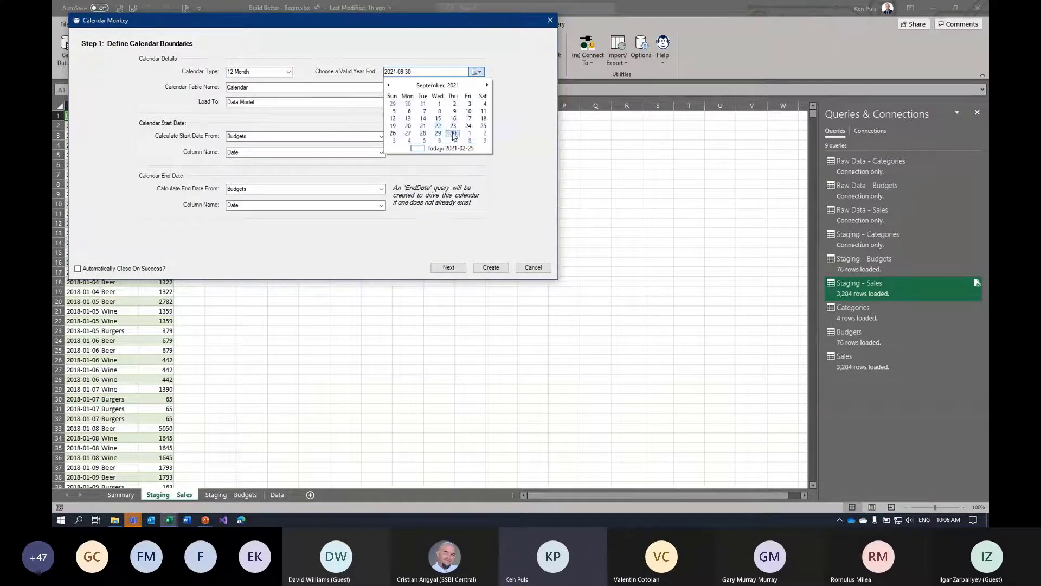
left_click(453, 134)
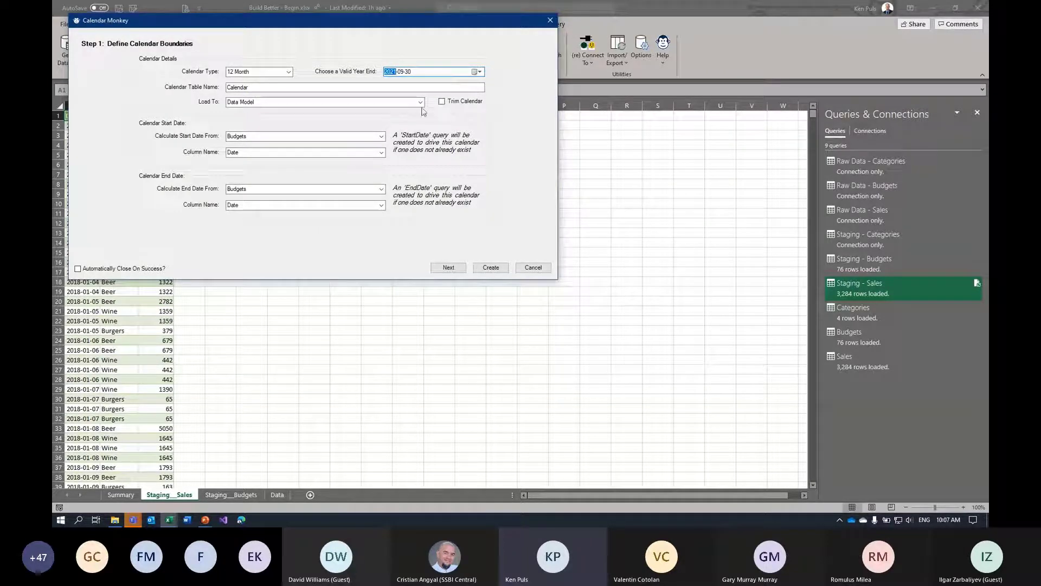
Calculate the calendar's start date from Staging - Sales and its end date from Staging - Budgets, then proceed to the column choices
left_click(382, 136)
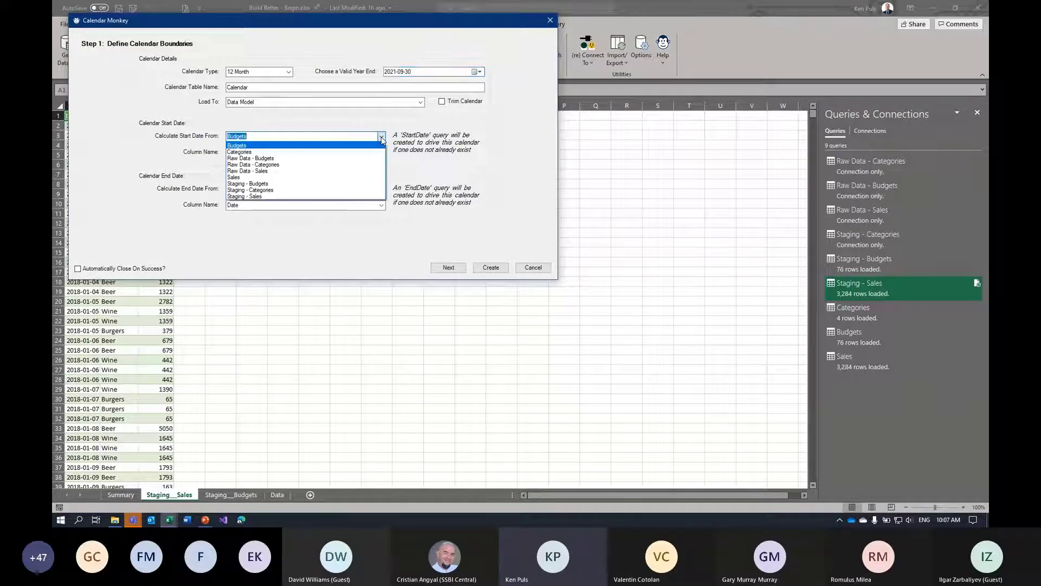
left_click(287, 197)
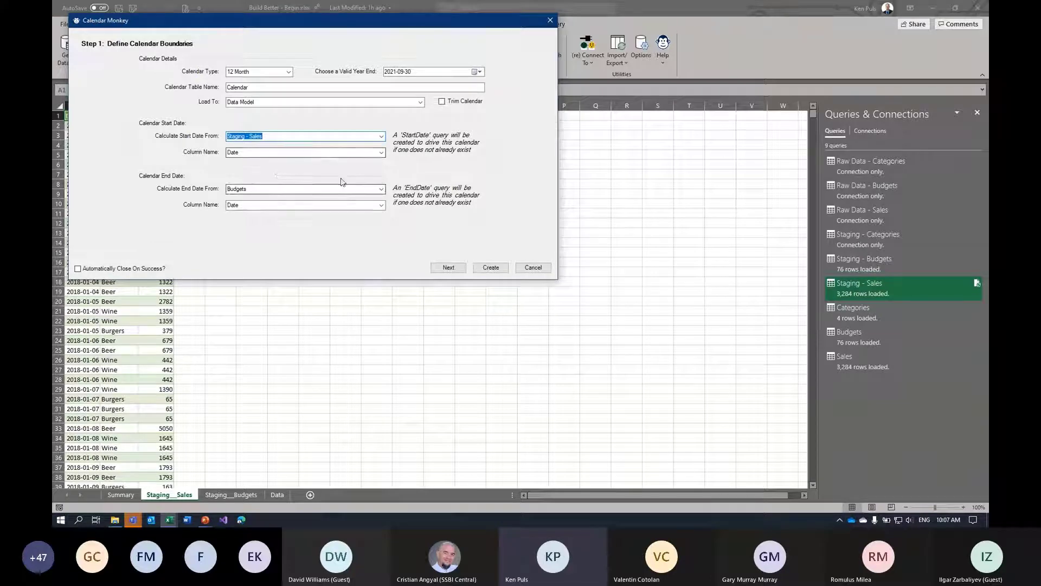
left_click(382, 190)
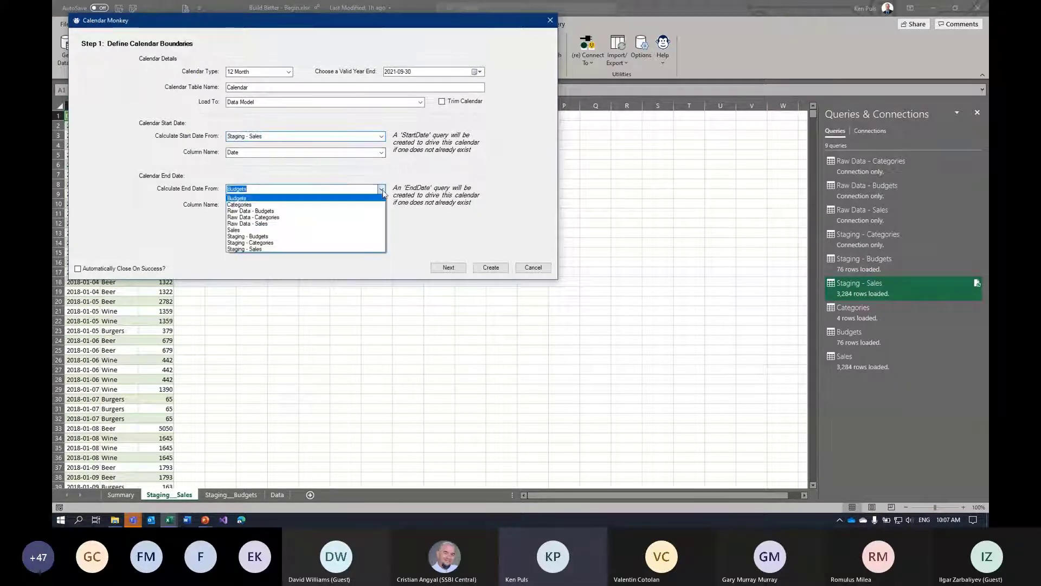
left_click(331, 242)
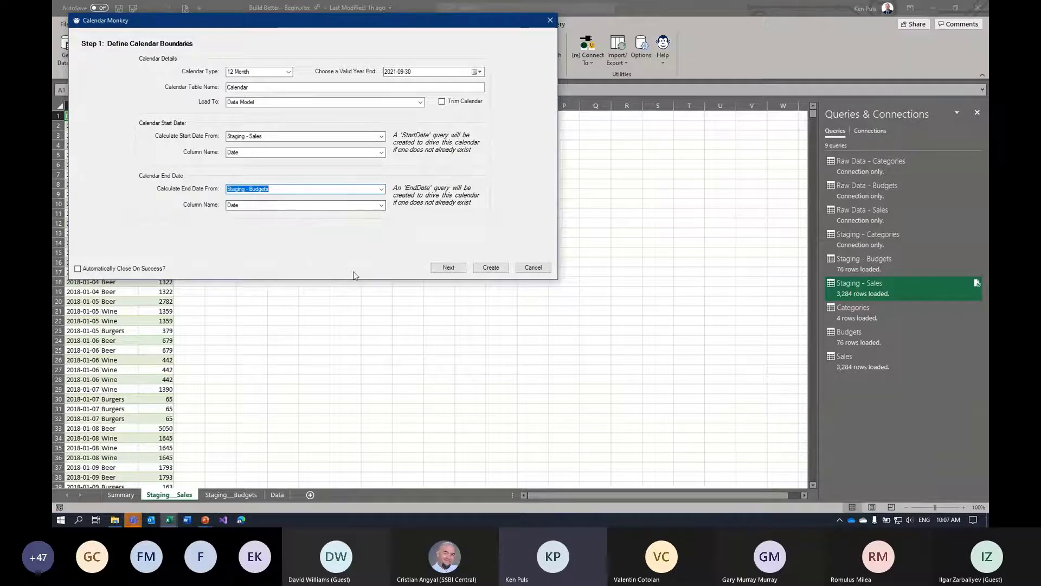
left_click(448, 268)
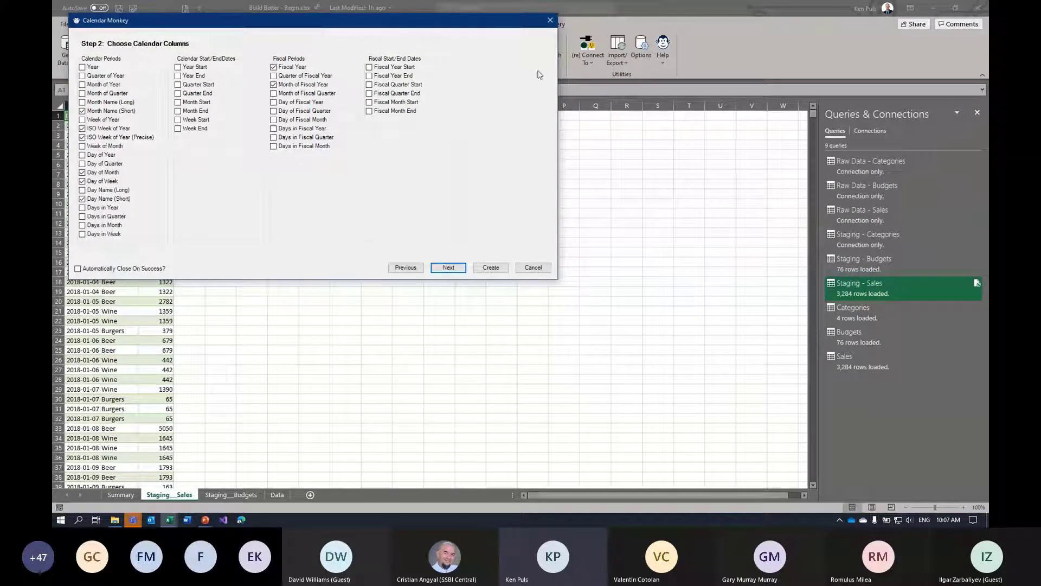
Keep the preselected calendar columns, add relationships to Budgets Date and Sales Date, and create the calendar
left_click(449, 268)
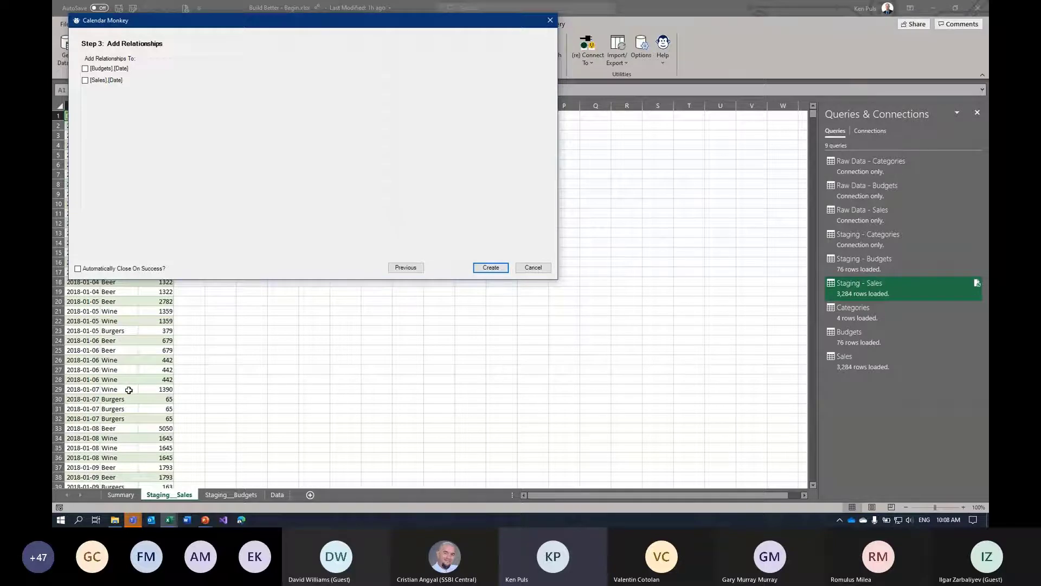
left_click(86, 68)
left_click(85, 81)
left_click(491, 268)
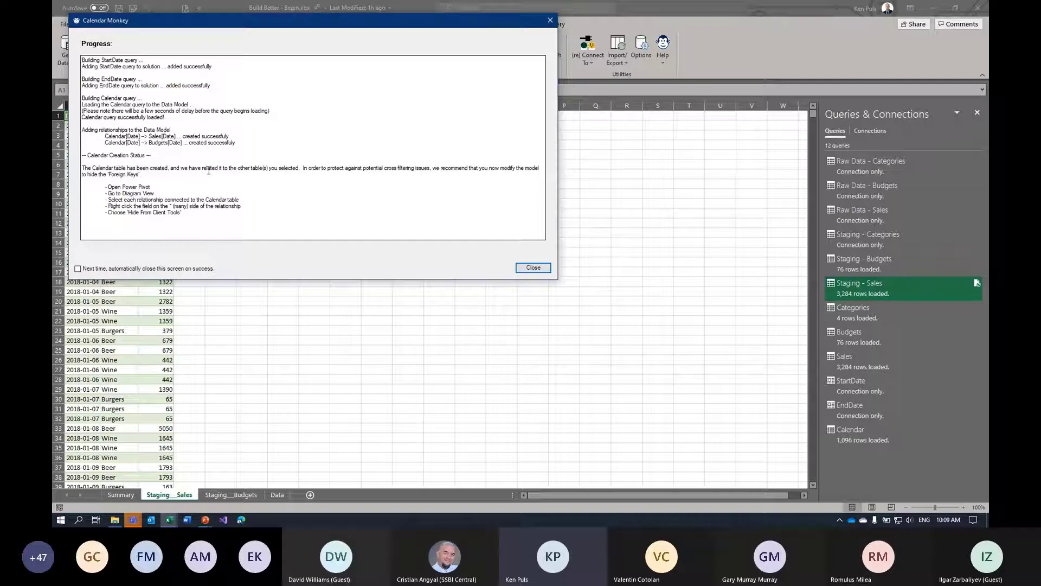
Open the workbook's data model in a maximized Power Pivot window and close Calendar Monkey's progress report
double_click(656, 7)
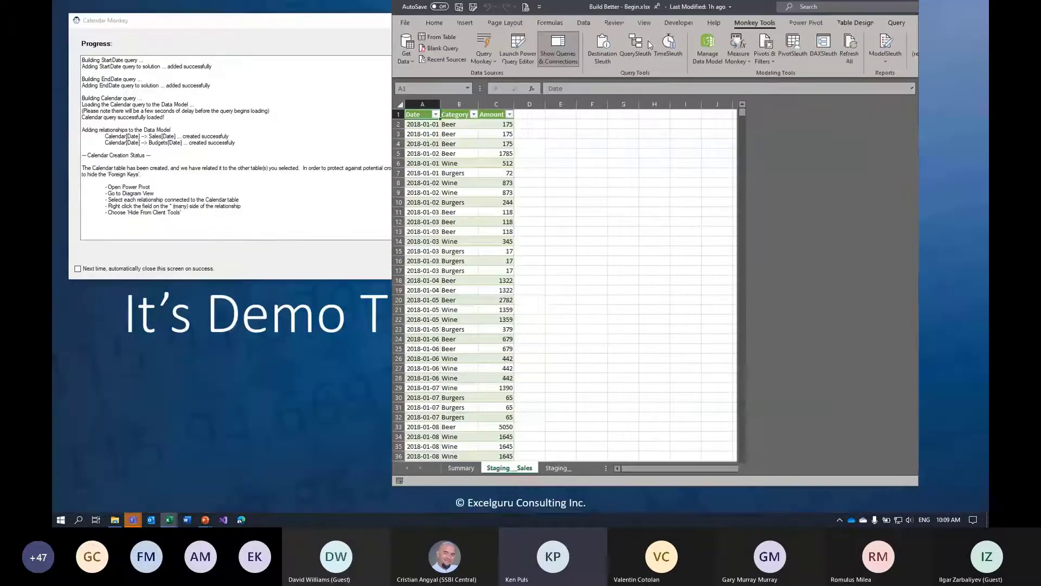
left_click_drag(641, 31, 639, 21)
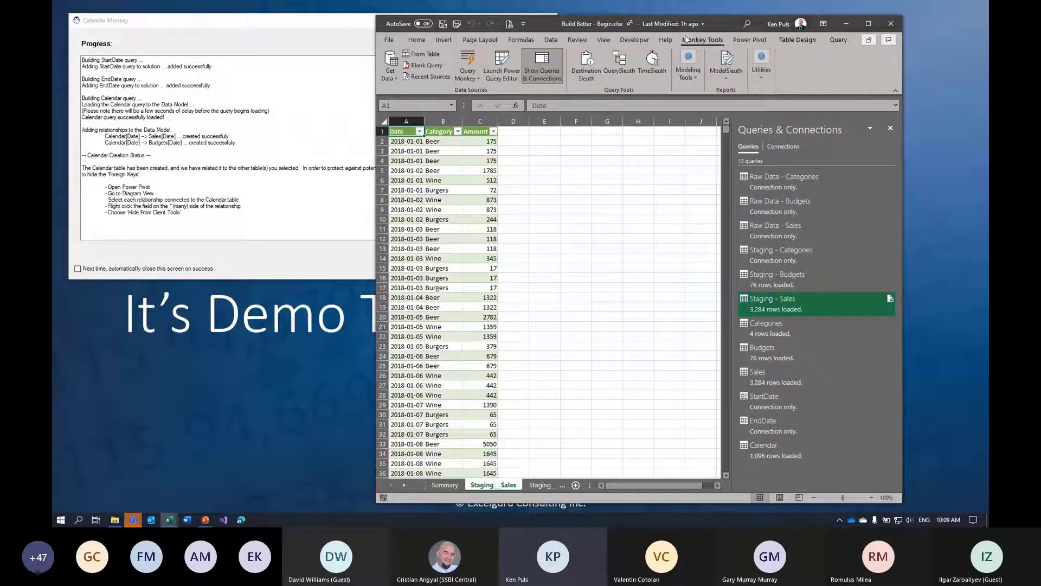
left_click(691, 78)
left_click(691, 115)
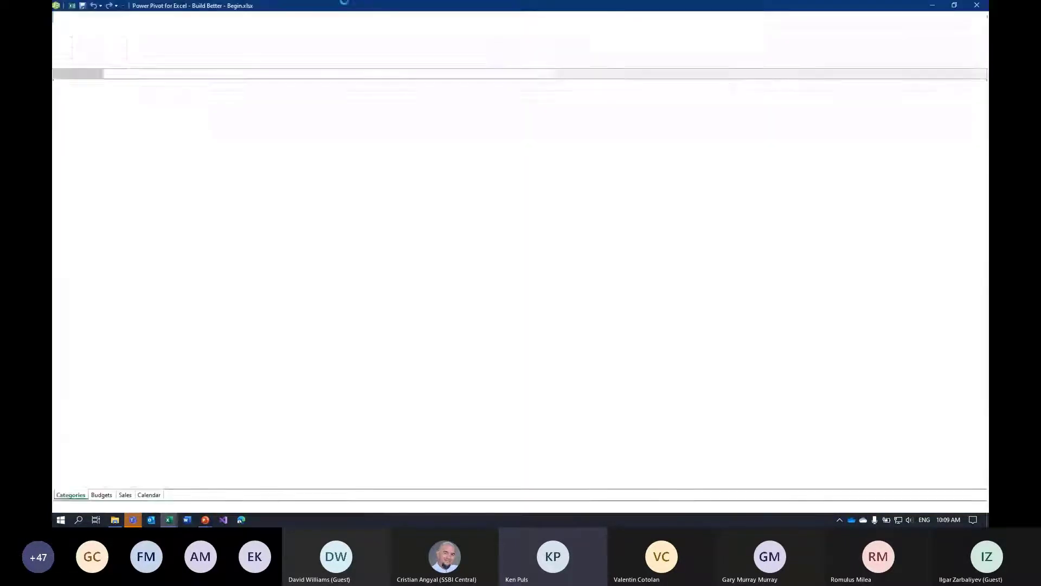
left_click_drag(344, 10, 445, 19)
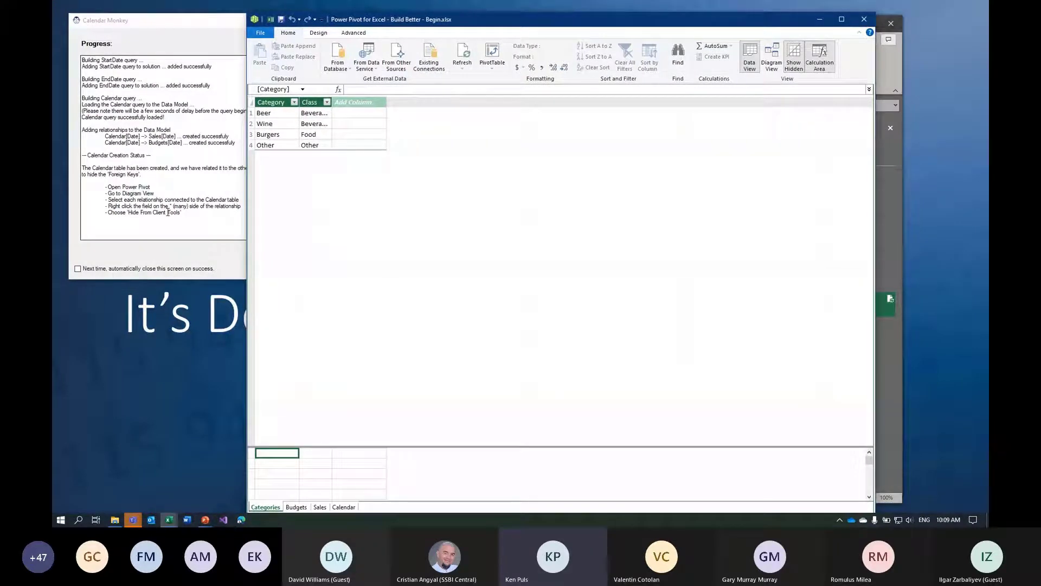
left_click(174, 44)
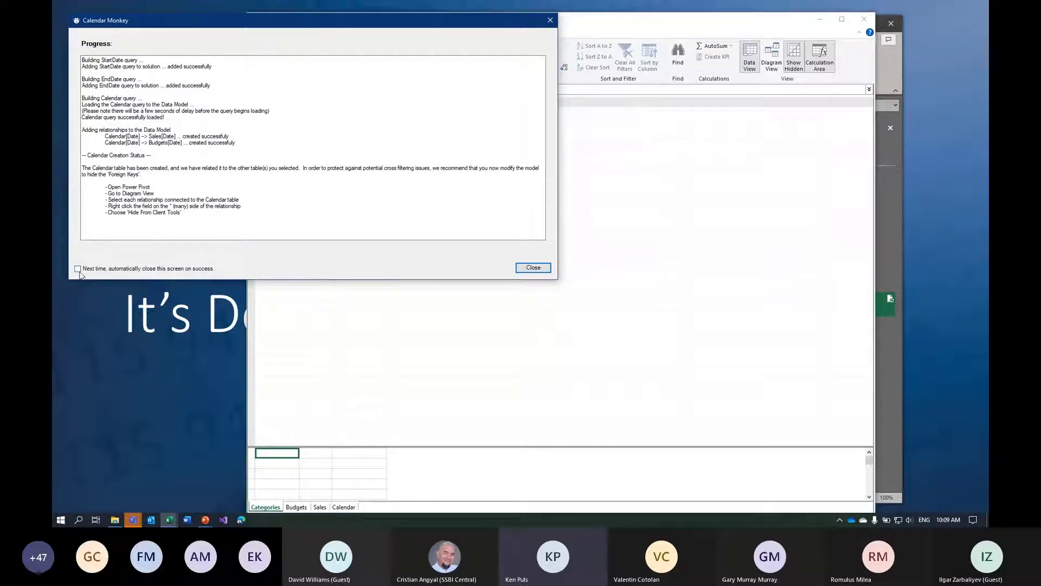
left_click(533, 267)
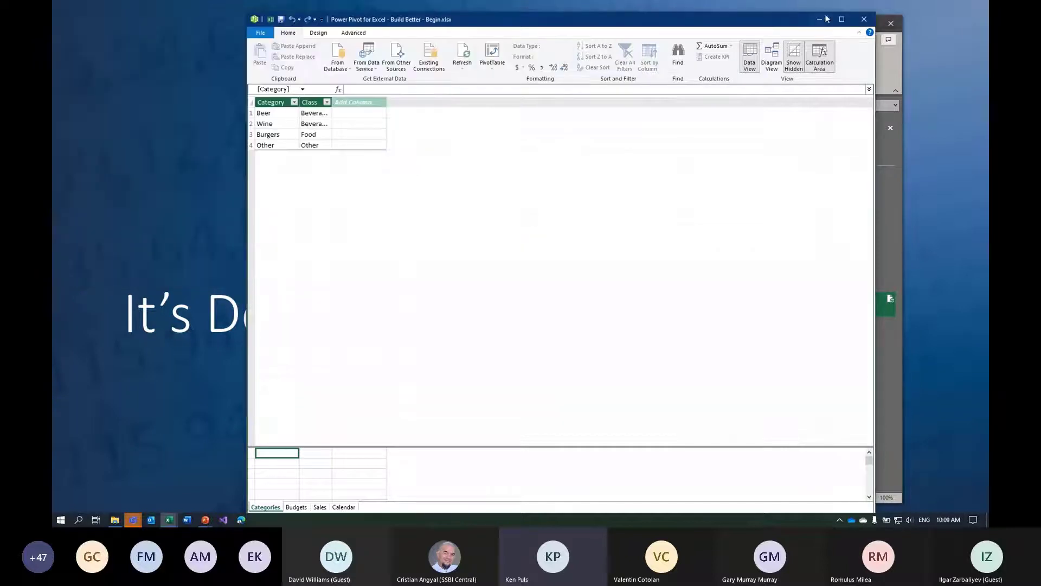
left_click(843, 20)
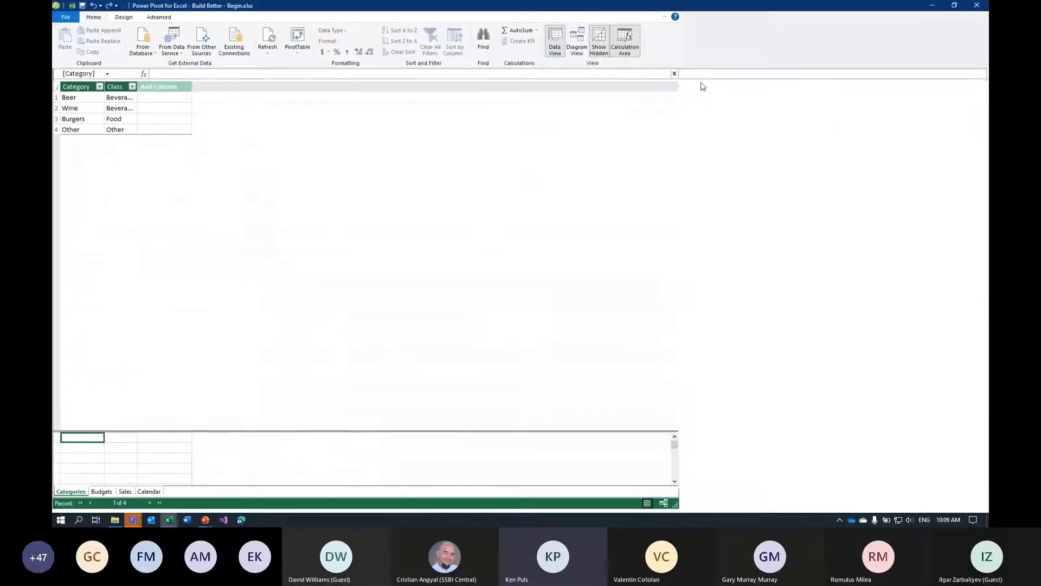
Show the model as a diagram, place the Sales table below Budgets, and inspect both Calendar relationships
left_click(576, 48)
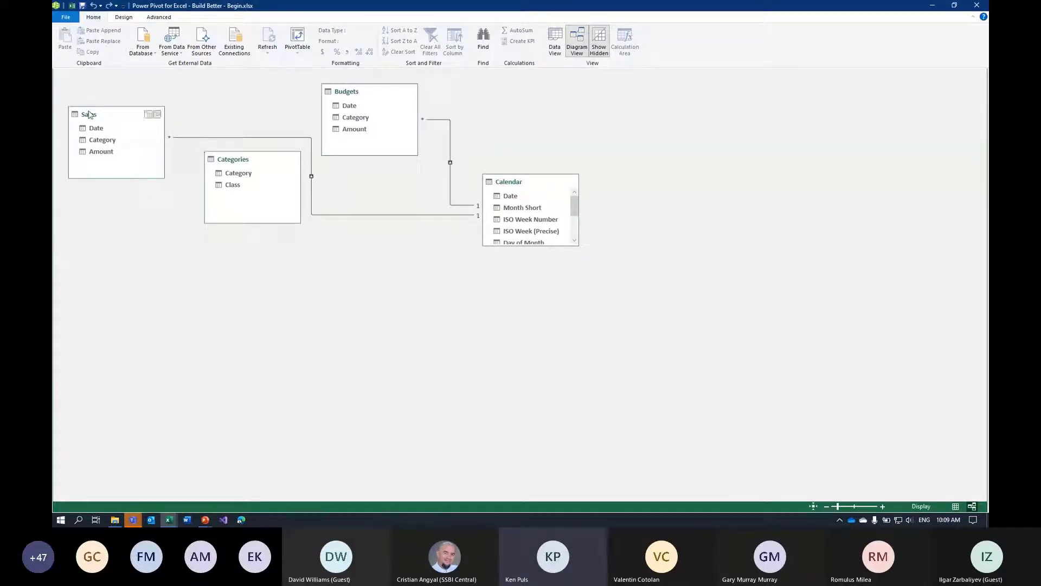
left_click_drag(93, 115, 350, 235)
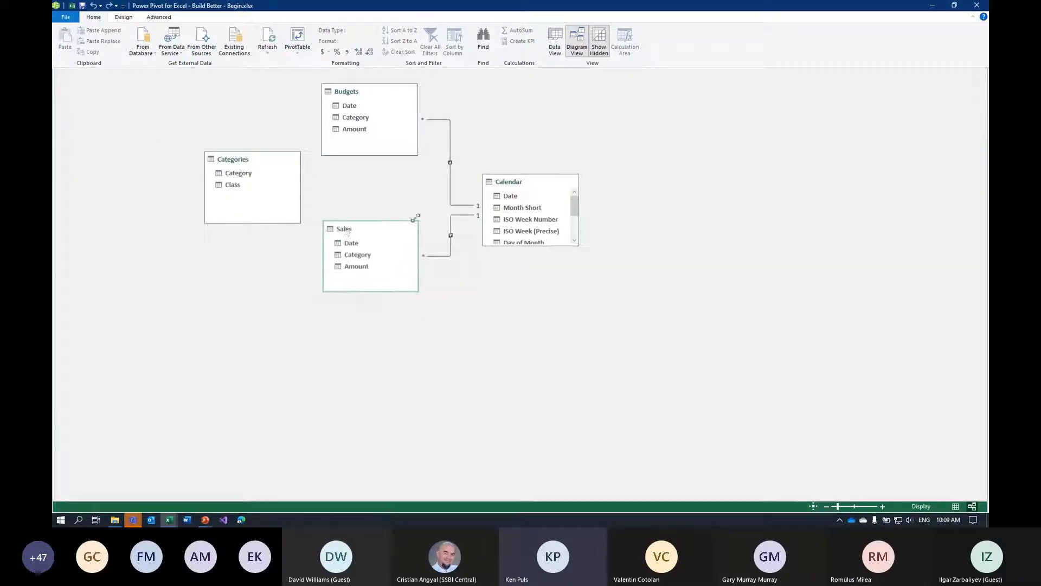
left_click(519, 197)
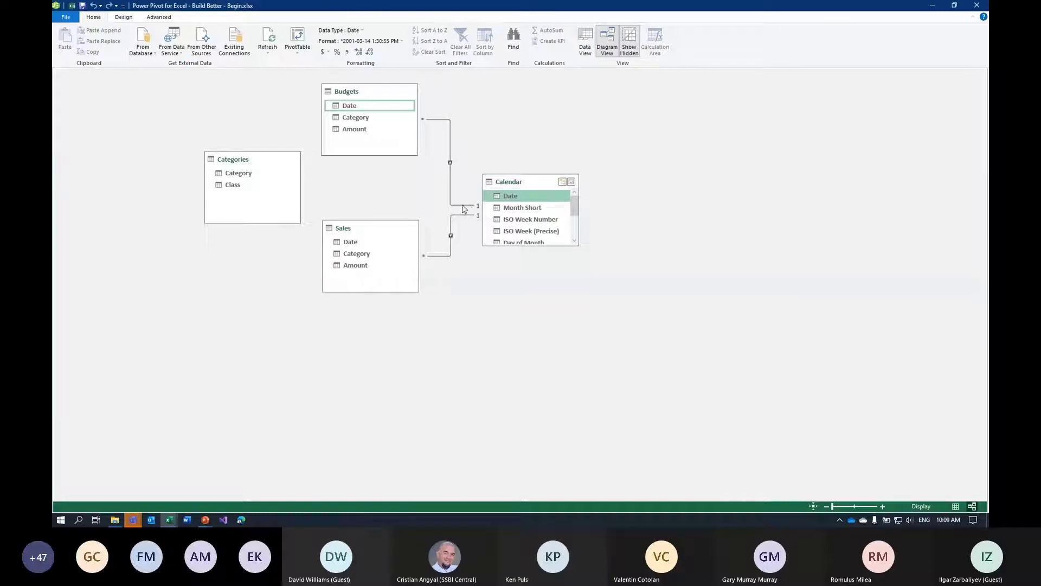
left_click(464, 206)
left_click(459, 215)
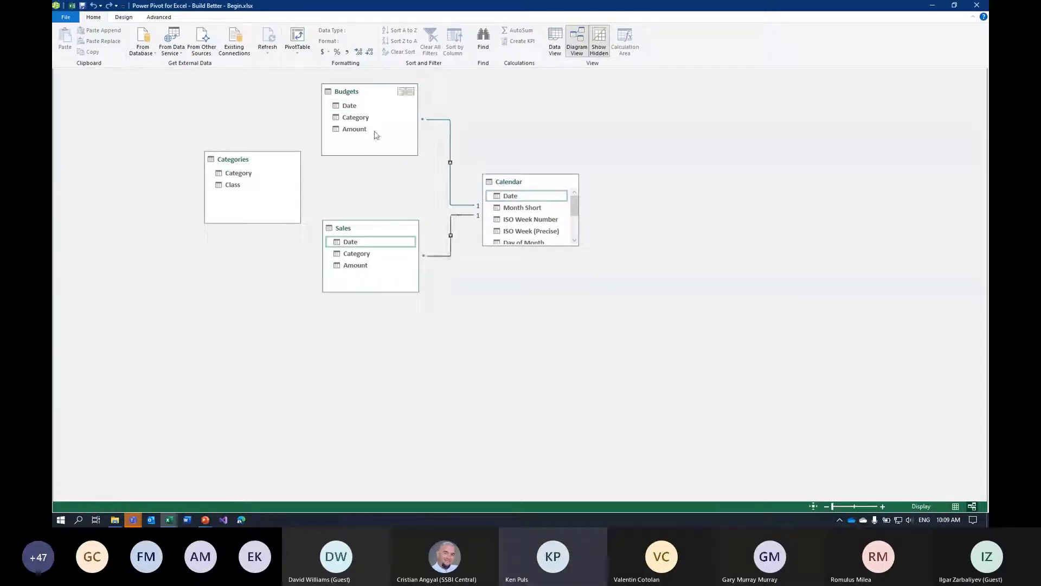
Hide the Date fields of the Budgets and Sales tables from client tools
left_click(352, 107)
right_click(353, 107)
left_click(383, 158)
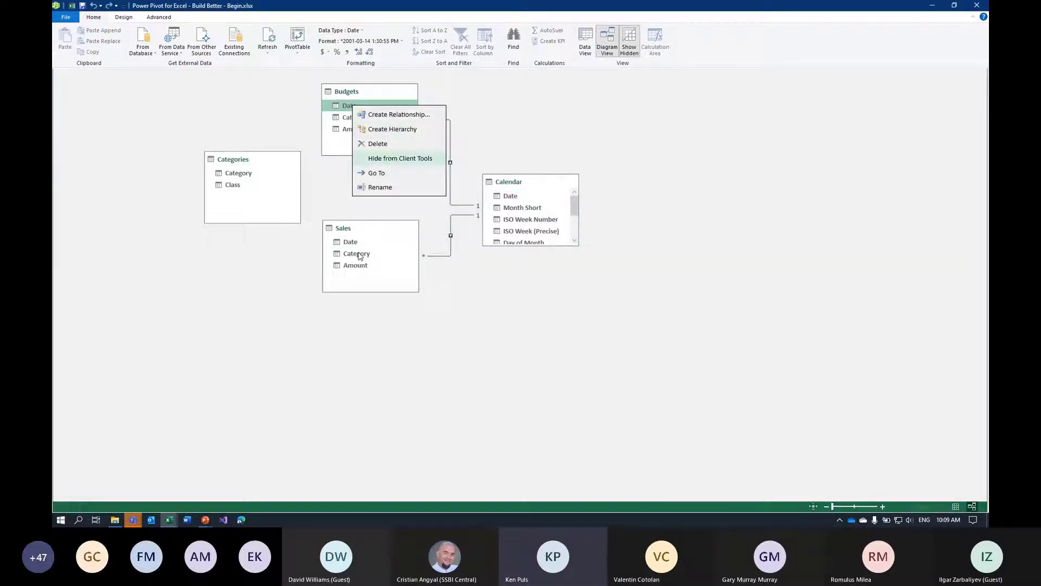
left_click(350, 243)
right_click(349, 244)
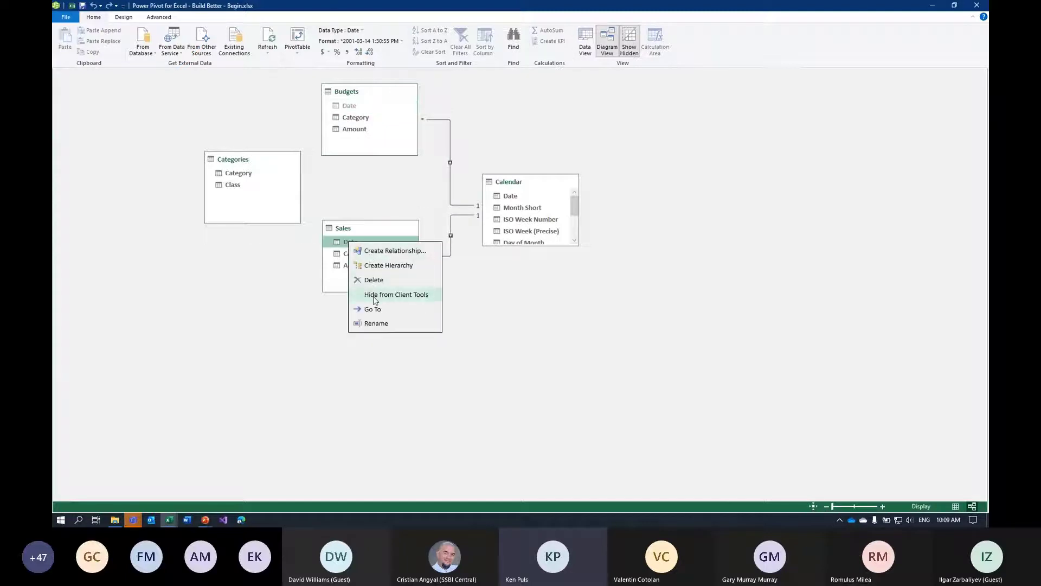
left_click(380, 294)
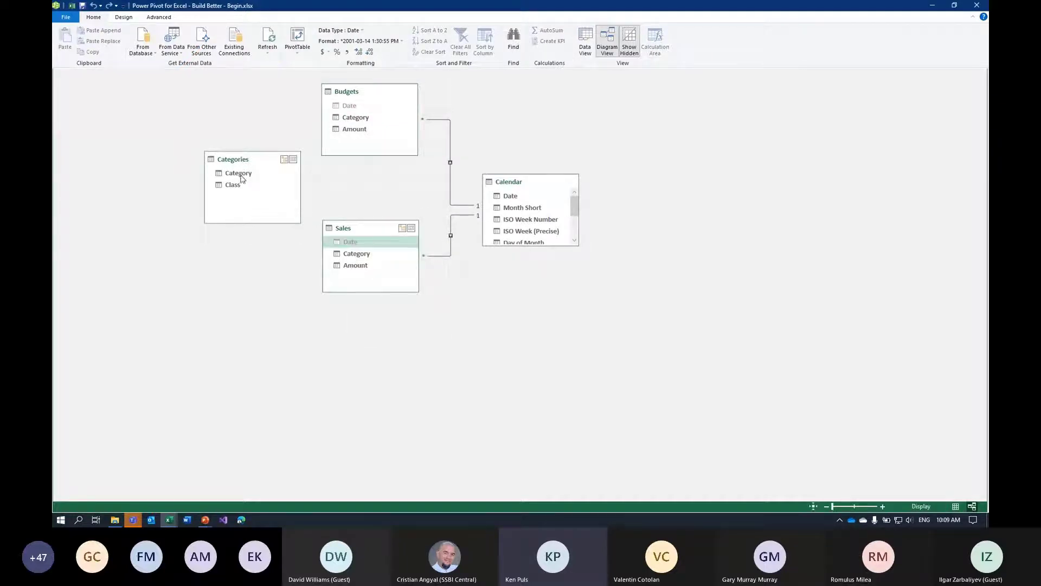
Relate the Categories table's Category field to Category in Budgets and Sales, and hide those two tables' Category fields from client tools
left_click_drag(241, 173, 357, 120)
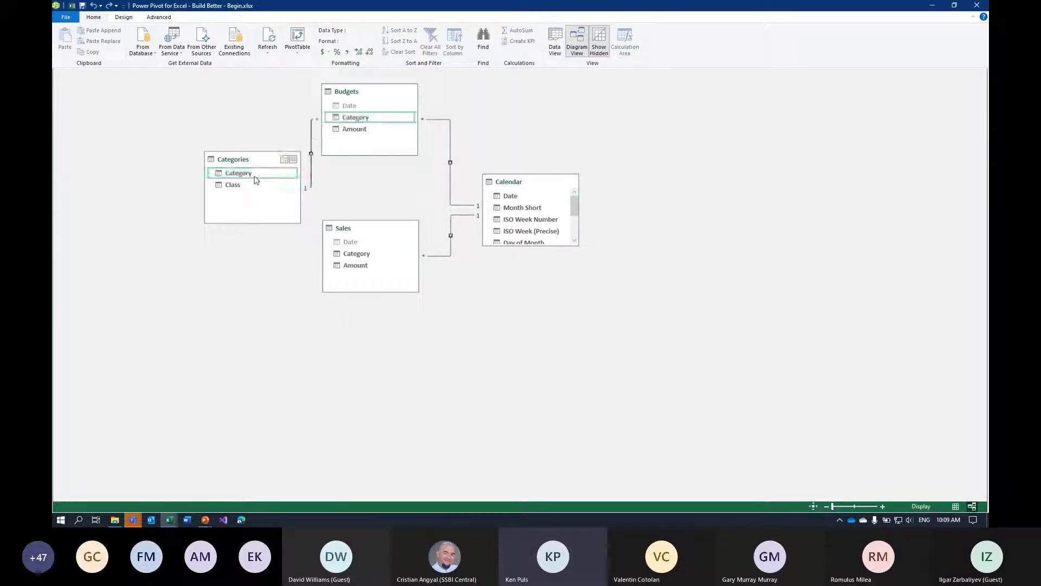
left_click_drag(241, 173, 345, 259)
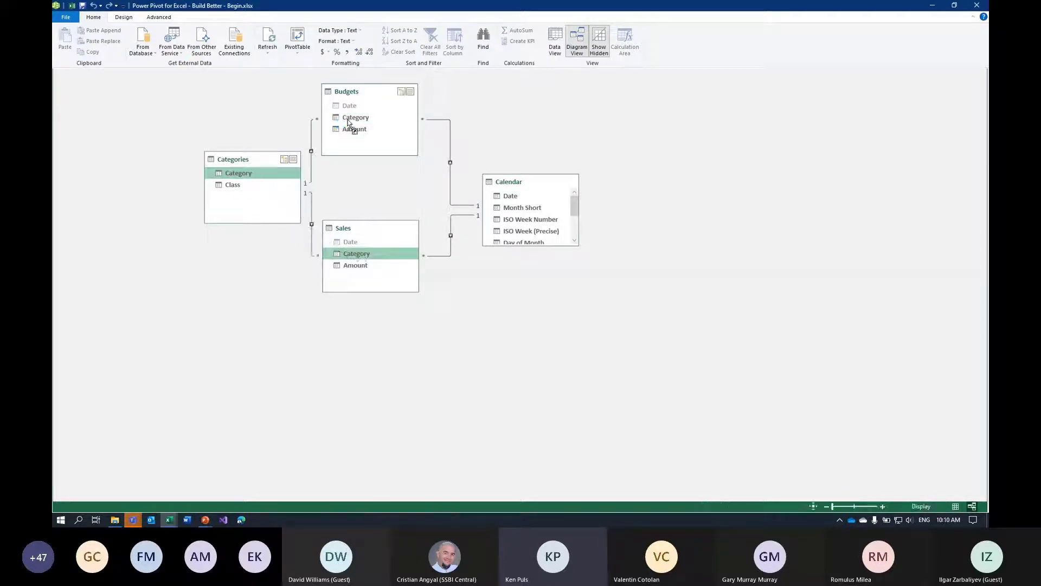
right_click(349, 119)
left_click(375, 173)
left_click(354, 253)
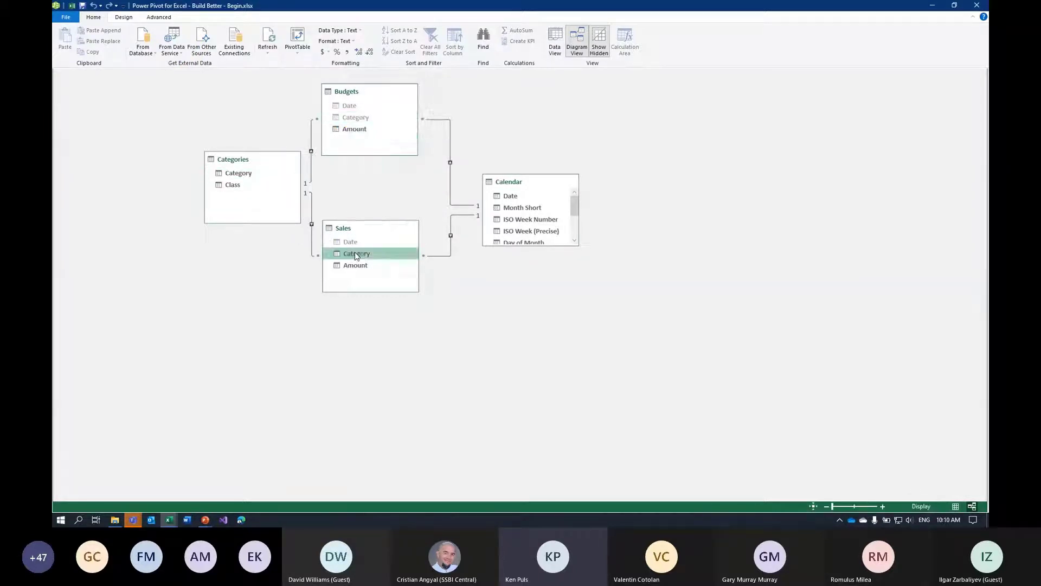
right_click(354, 254)
left_click(388, 308)
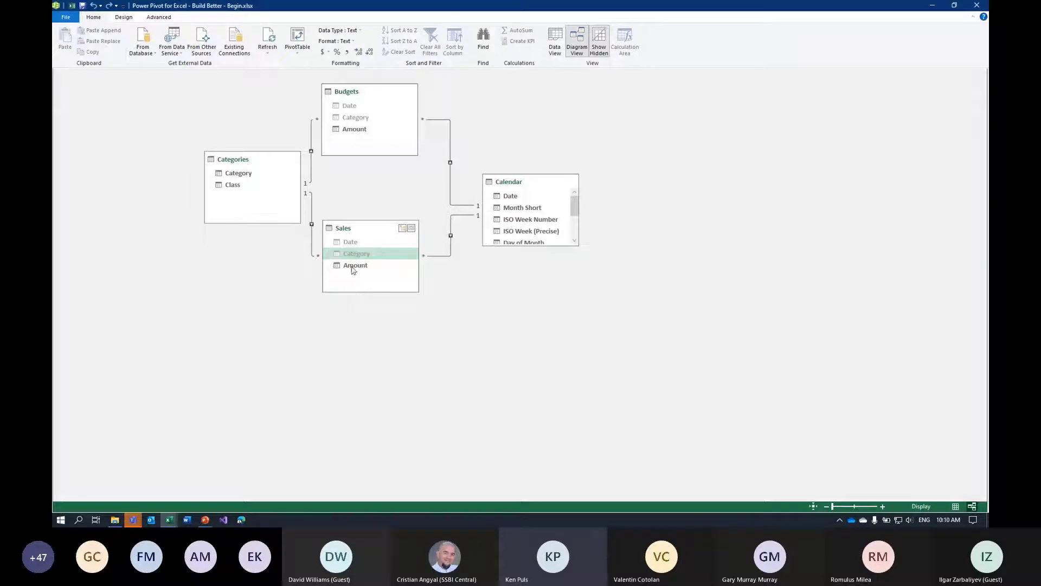
Hide the Amount fields of Sales and Budgets from client tools, and enlarge the Calendar table and move it closer to them
right_click(351, 265)
left_click(391, 320)
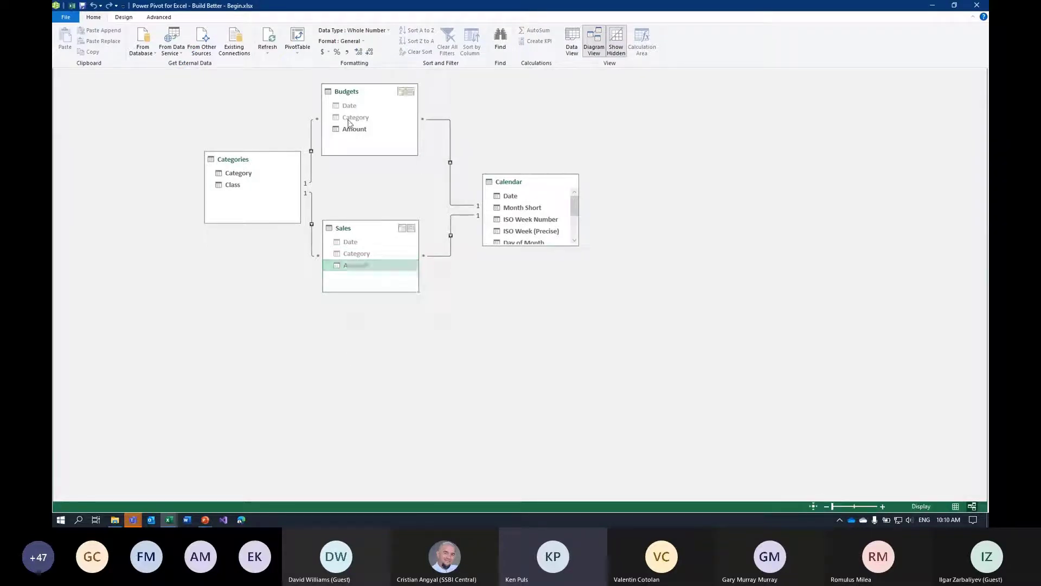
right_click(349, 129)
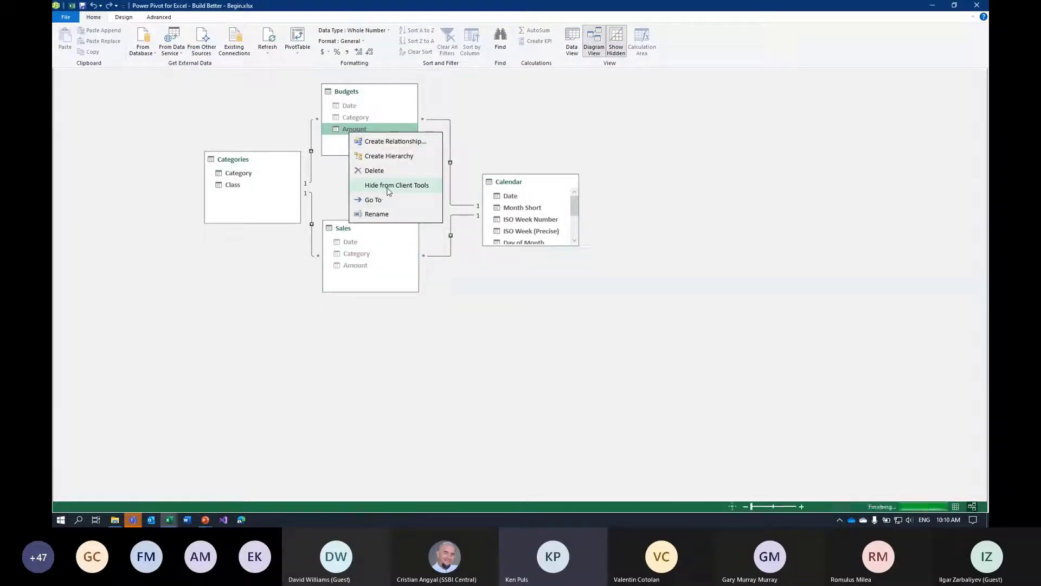
left_click(386, 186)
left_click_drag(498, 248, 492, 299)
left_click_drag(504, 186, 471, 143)
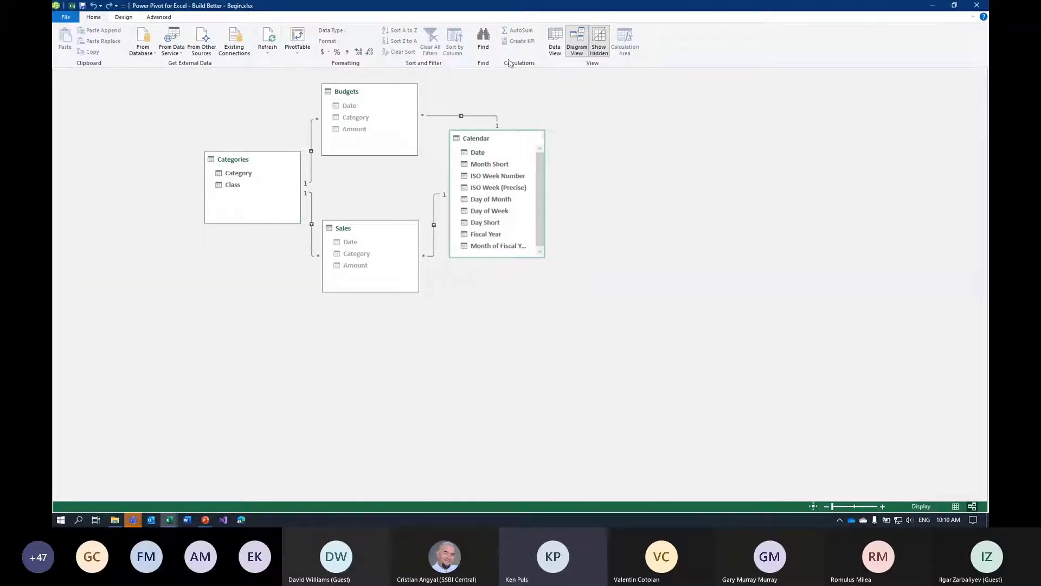
In the Calendar table's data, sort the Month Short column by Month of Fiscal Year
left_click(554, 42)
left_click(150, 495)
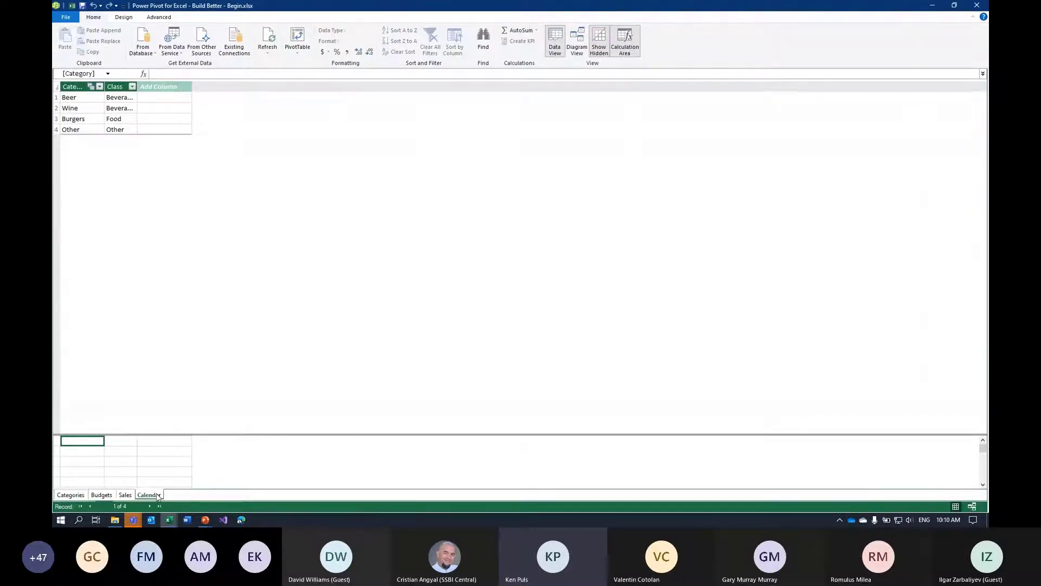
left_click(124, 87)
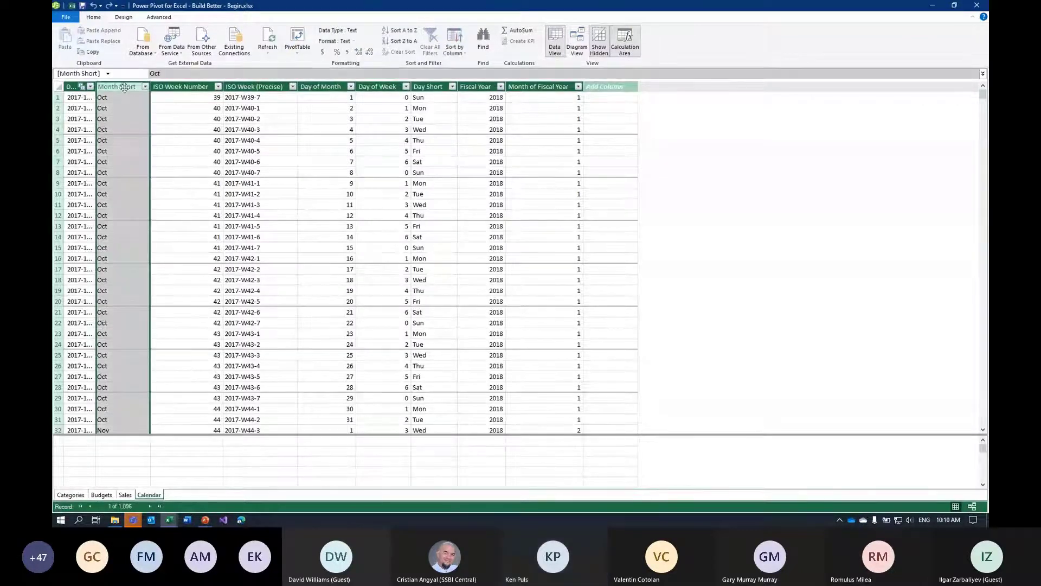
left_click(453, 50)
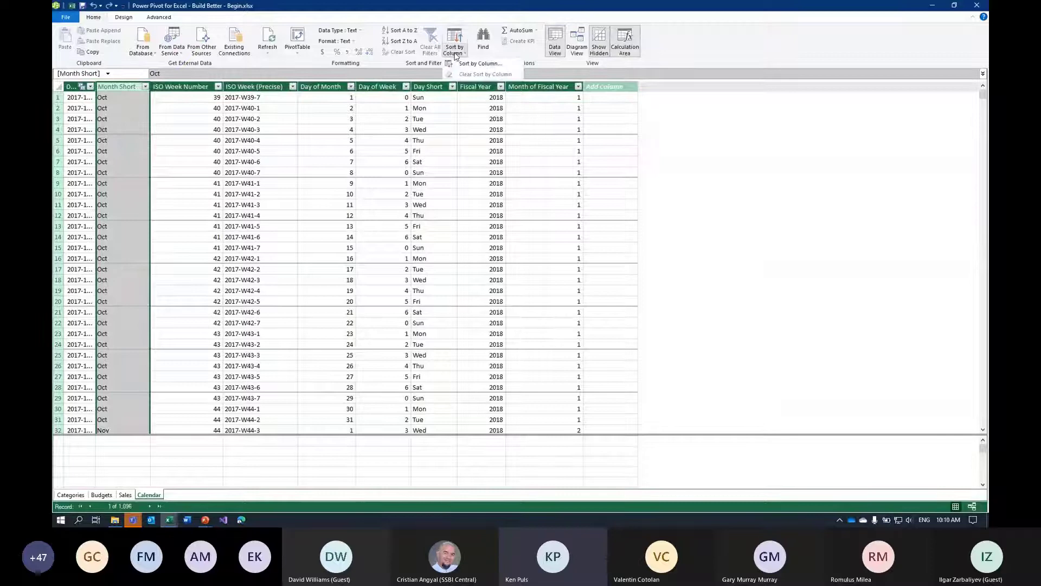
left_click(484, 71)
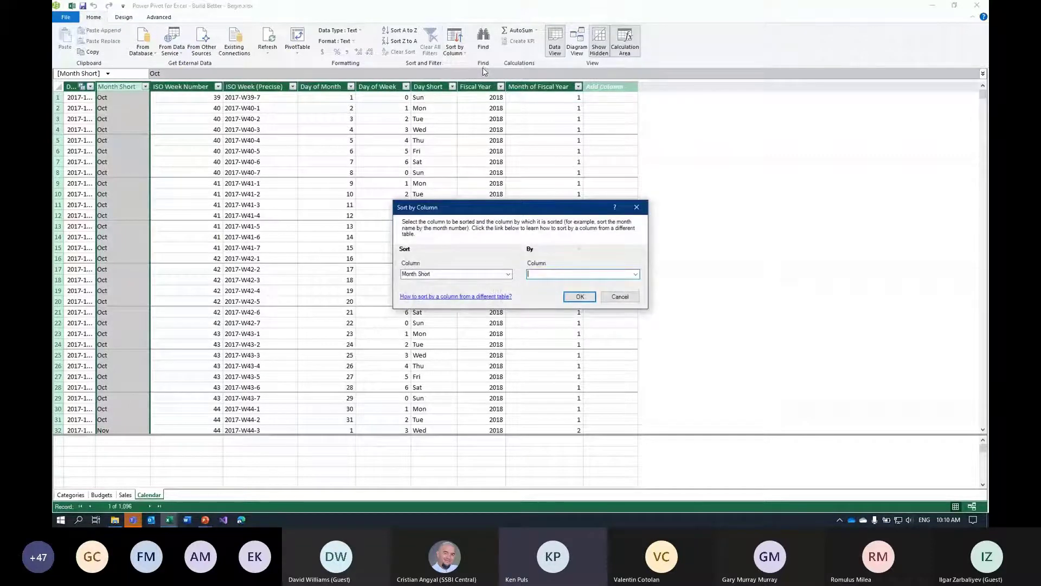
left_click(636, 275)
left_click(581, 335)
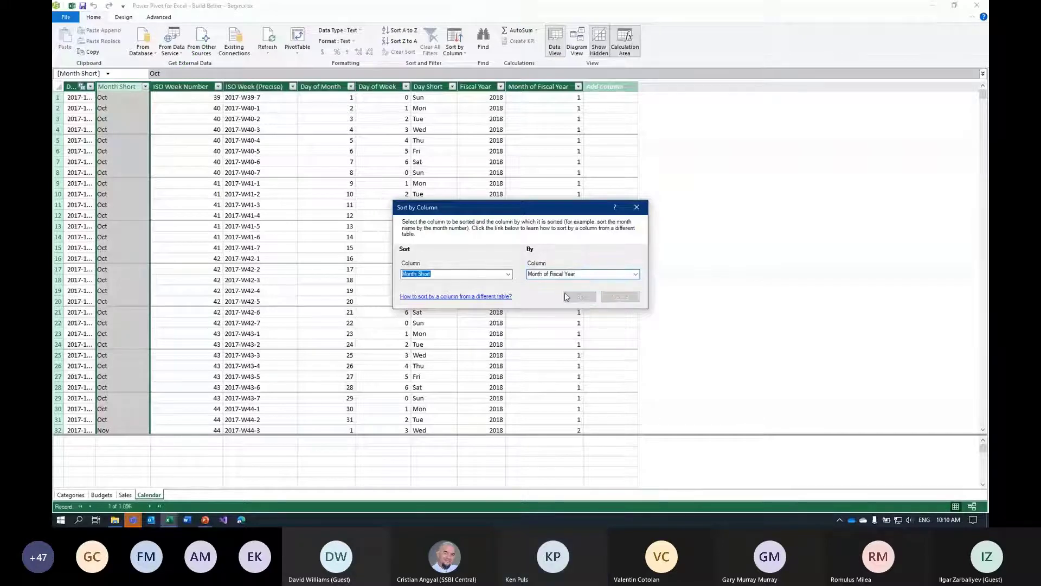
left_click(578, 299)
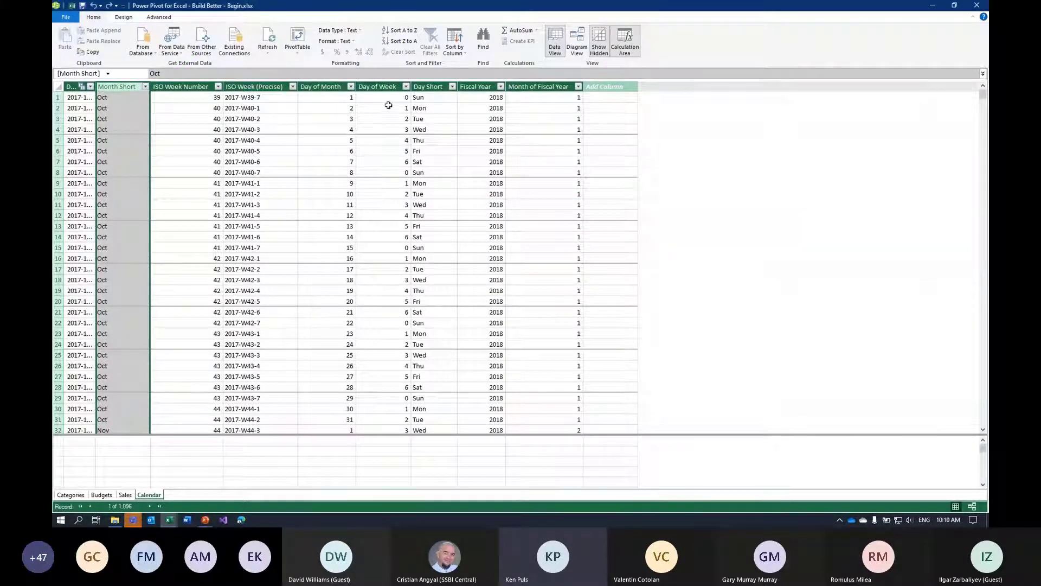
Sort the Calendar table's Day Short column by Day of Week and close the data model window
left_click(434, 86)
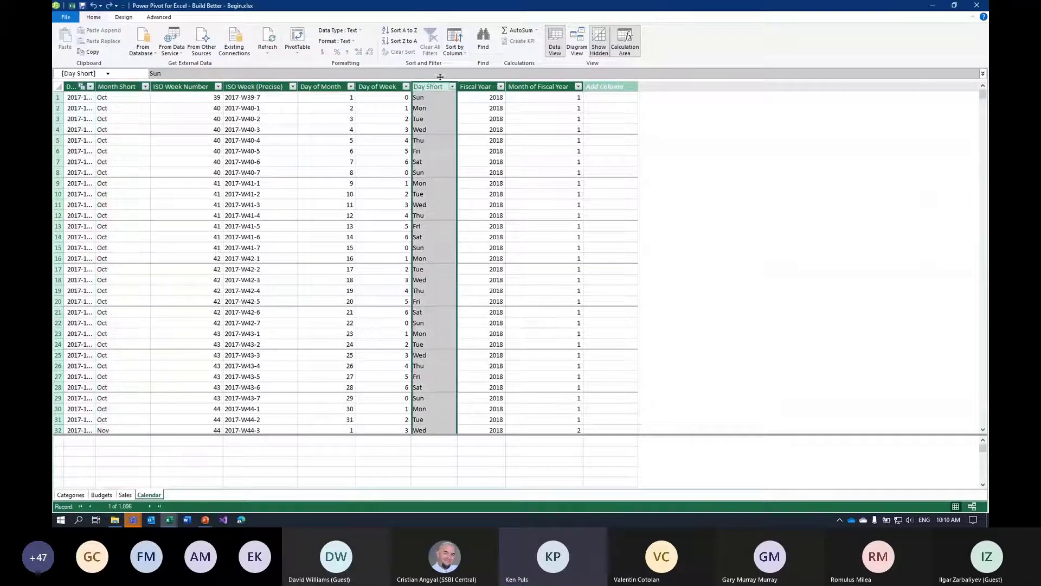
left_click(458, 54)
left_click(471, 63)
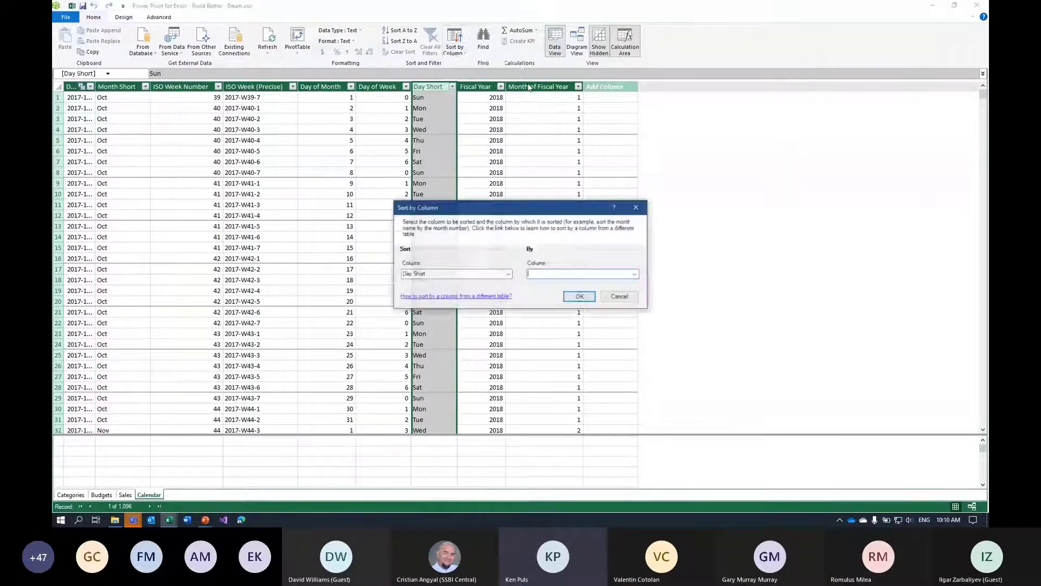
left_click(635, 275)
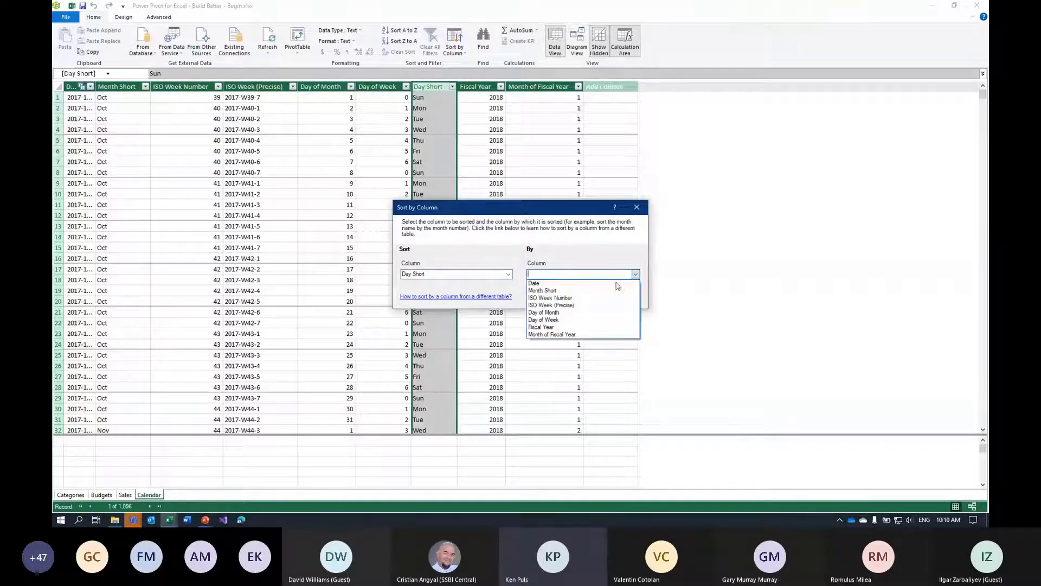
left_click(567, 320)
left_click(580, 298)
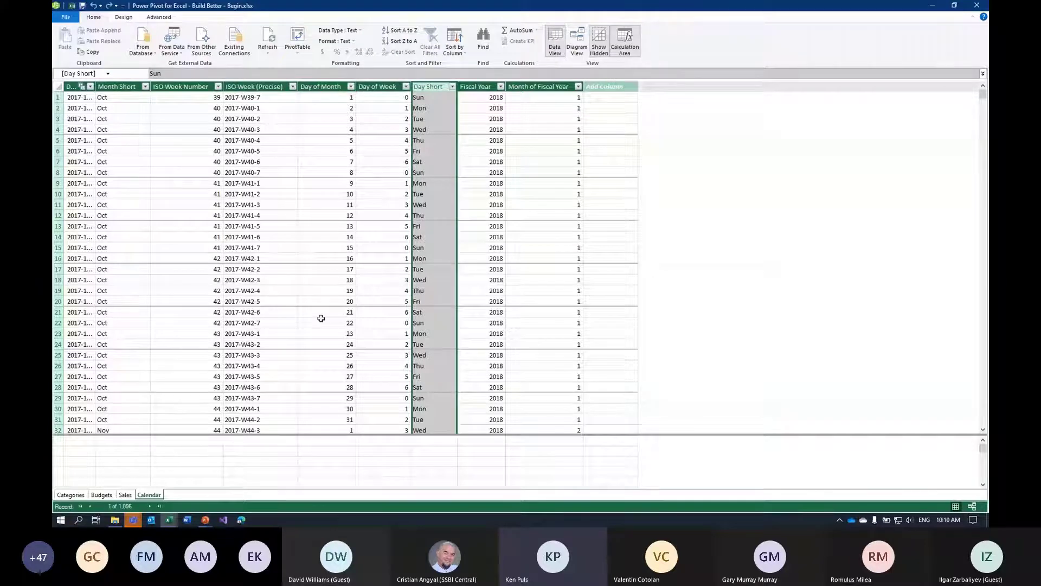
left_click(977, 5)
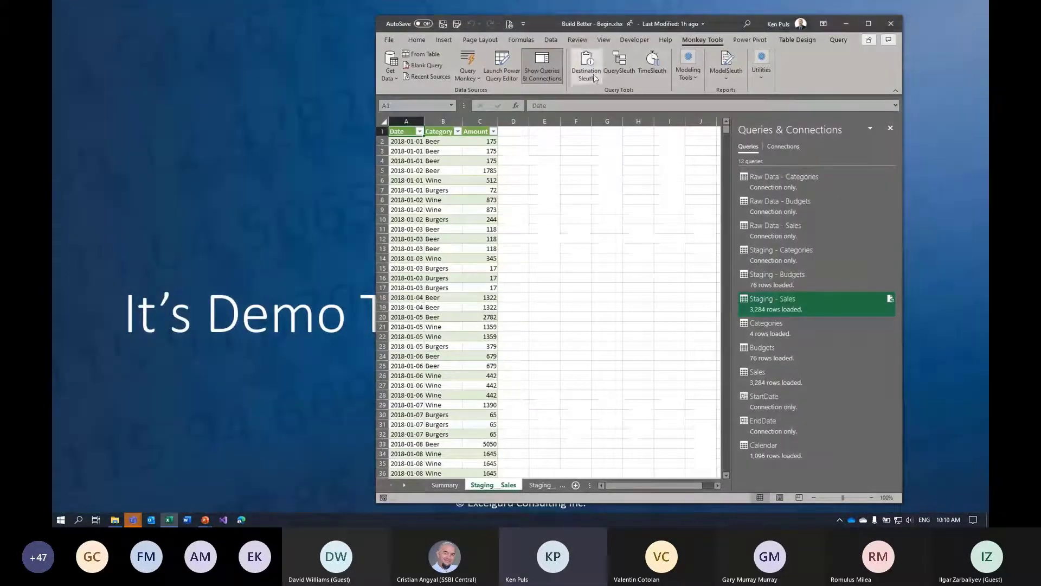
With Destination Sleuth, change Staging - Budgets and Staging - Sales to Connection Only and delete their host worksheets
double_click(714, 24)
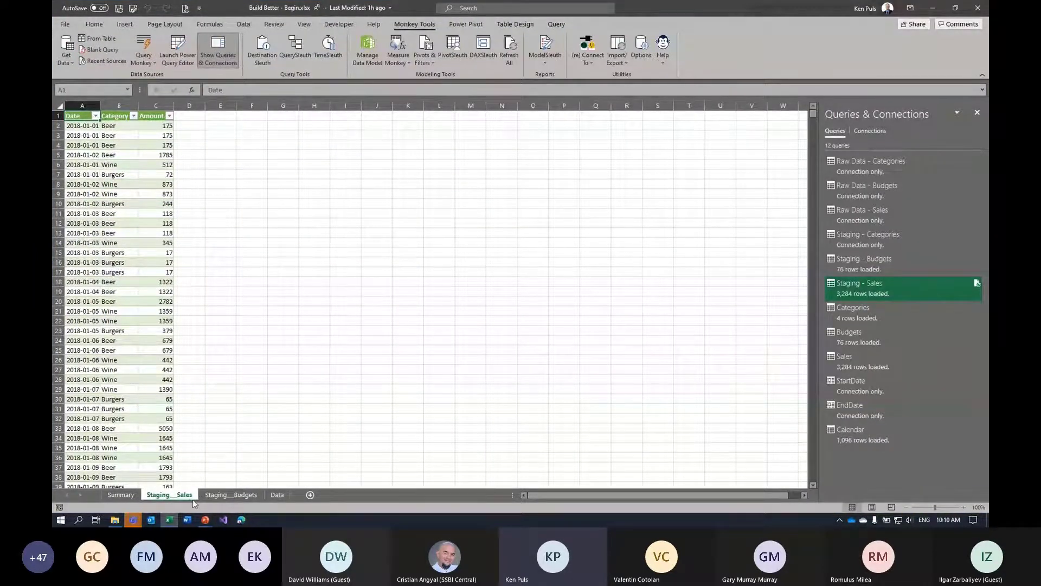
left_click(265, 64)
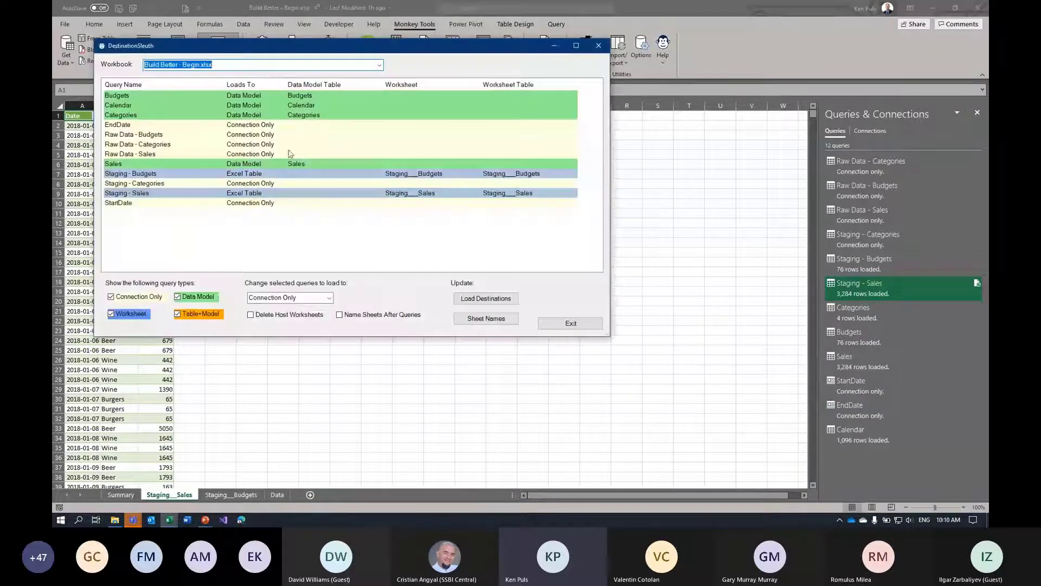
left_click(245, 194, "ctrl")
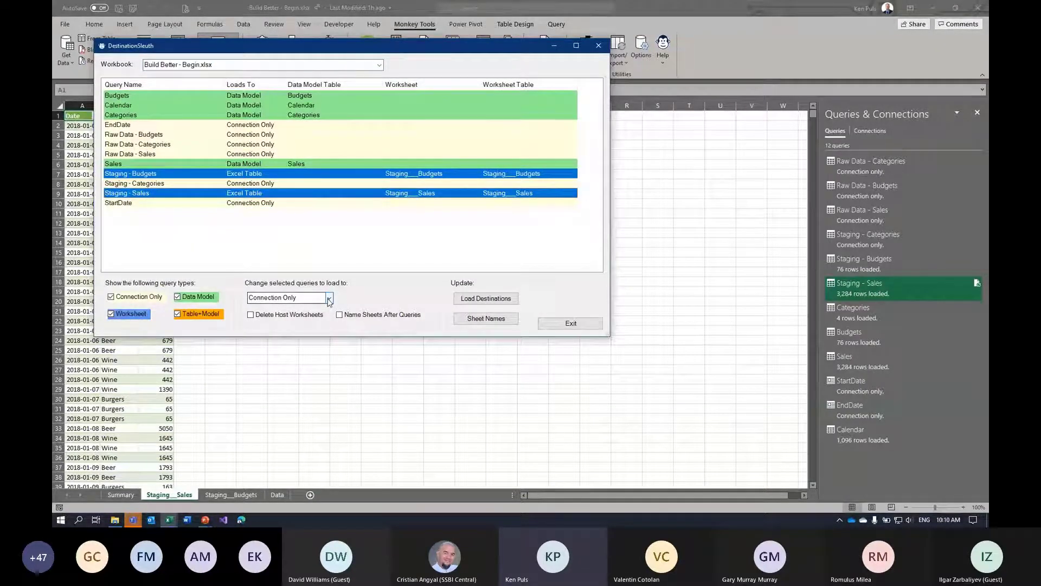
left_click(253, 315)
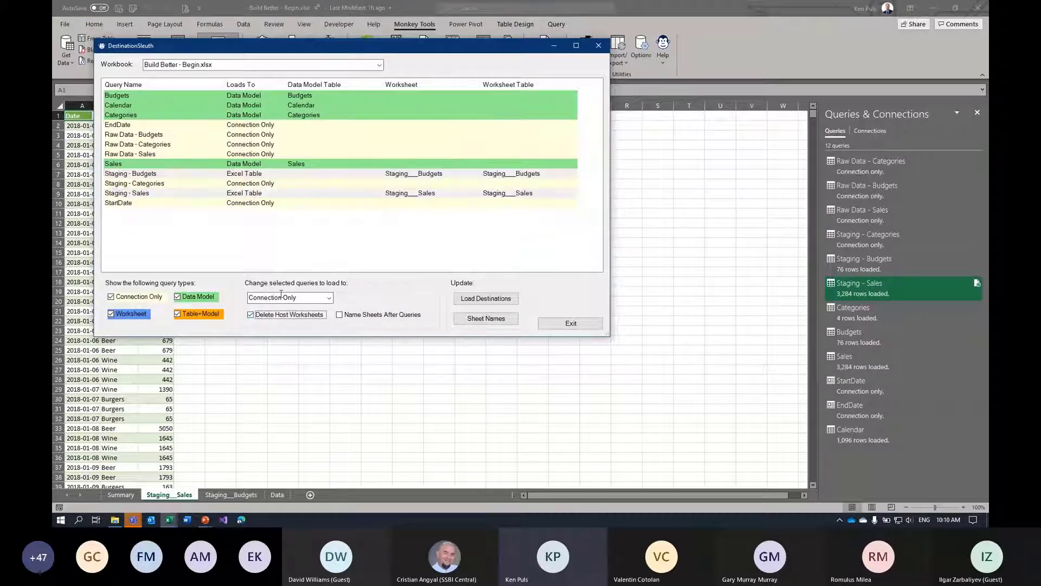
left_click(249, 174)
left_click(249, 193, "ctrl")
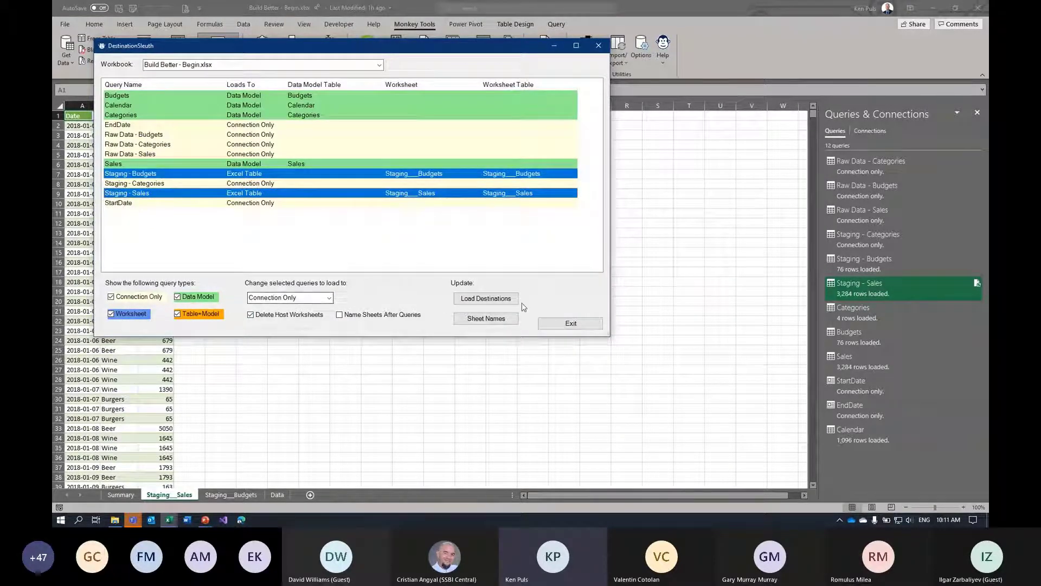
left_click(499, 300)
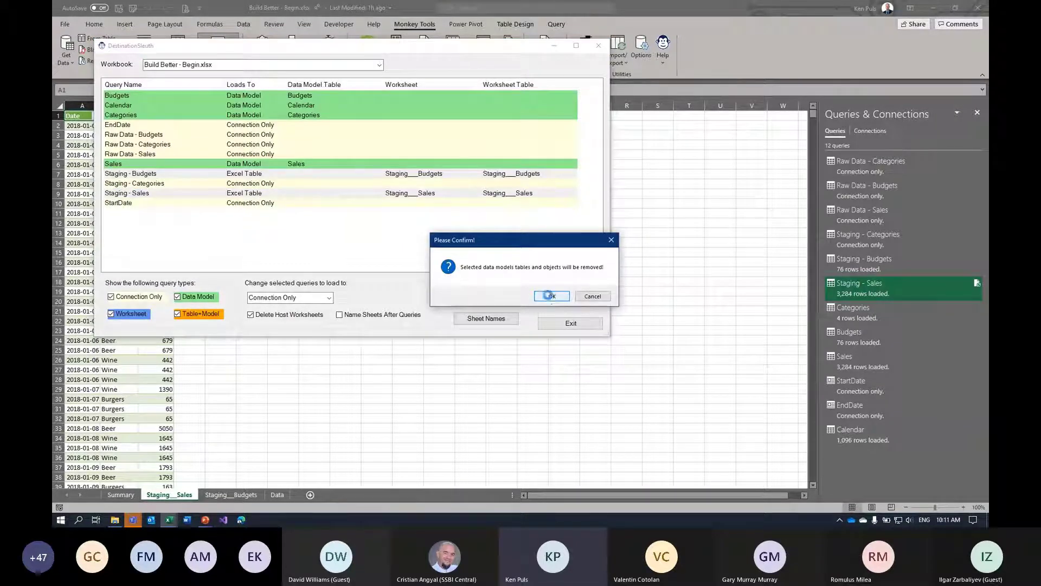
left_click(550, 296)
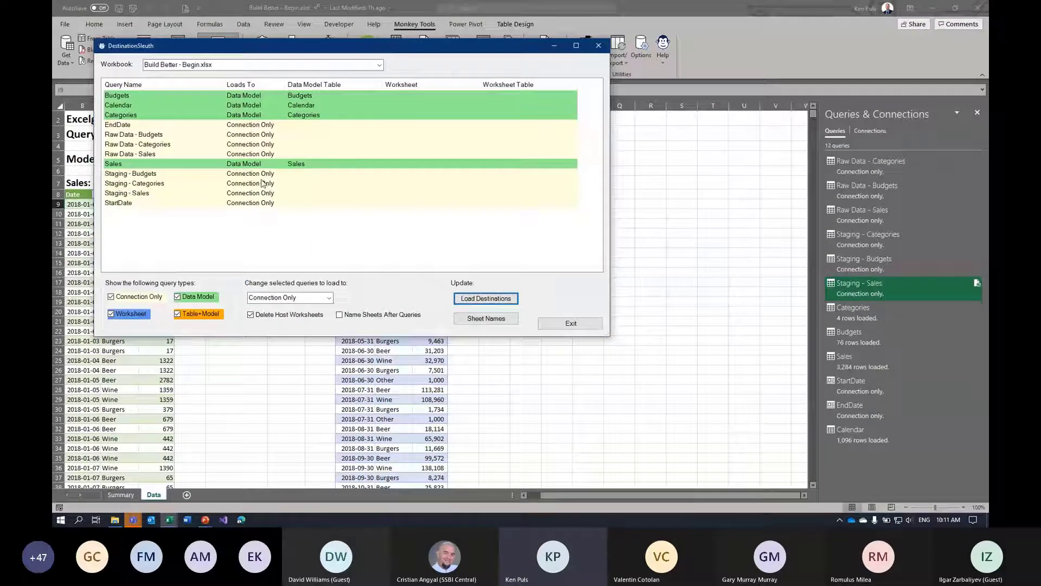
left_click(590, 325)
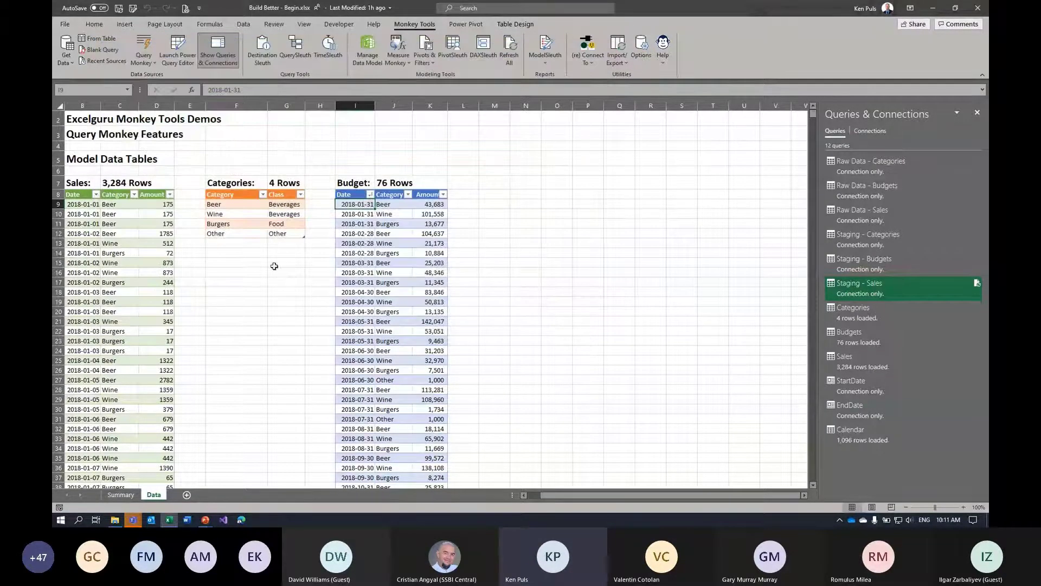
On the Summary sheet, move the Date timeline and Sales vs Budget chart pictures up to clear the area beside the sample PivotTable
left_click(122, 494)
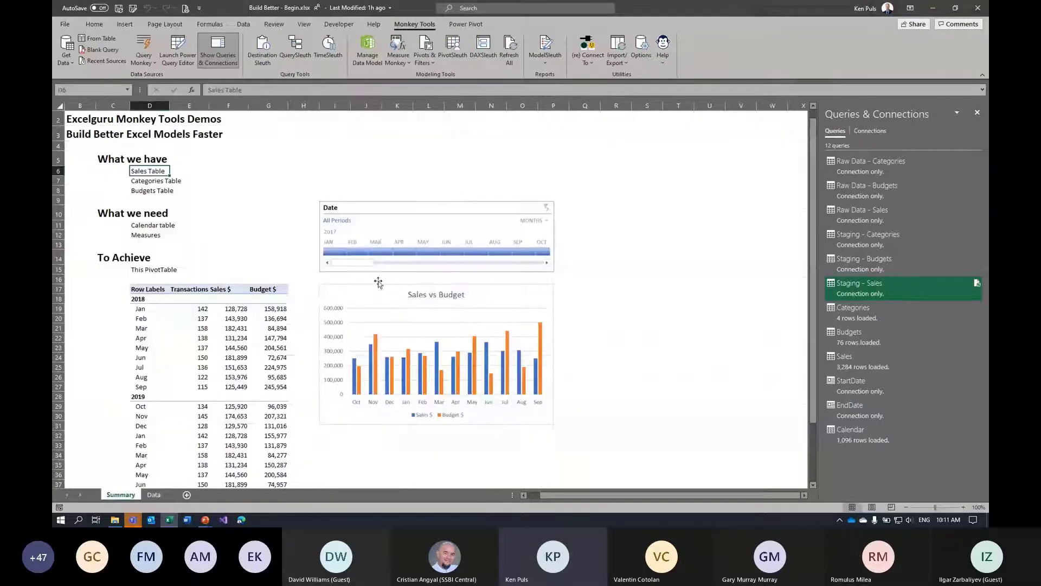
left_click(312, 131)
left_click_drag(312, 130, 289, 117)
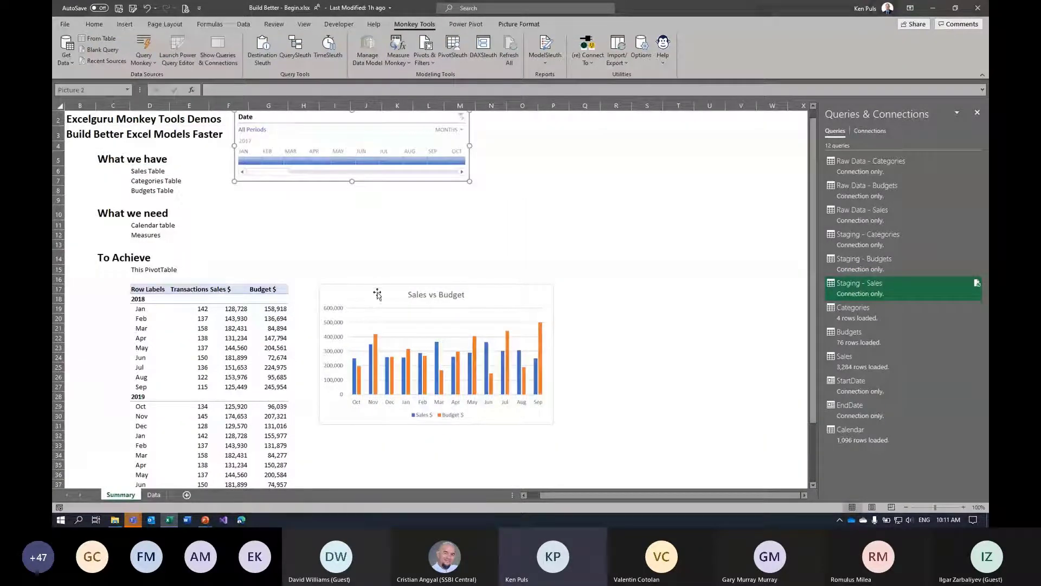
left_click_drag(361, 304, 574, 130)
Insert a PivotTable based on the data model at cell I17 of the Summary sheet
left_click(325, 290)
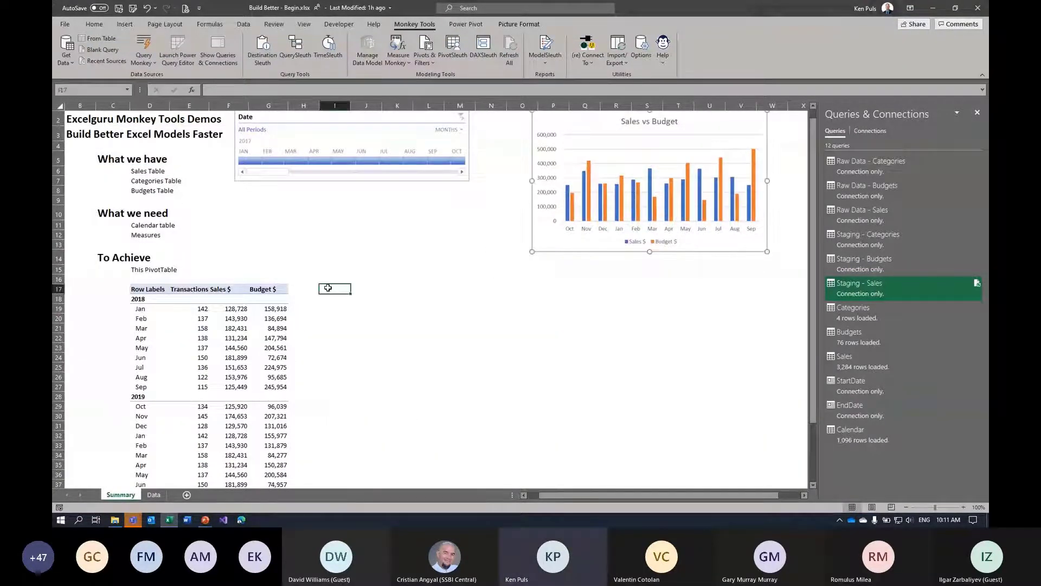
left_click(424, 54)
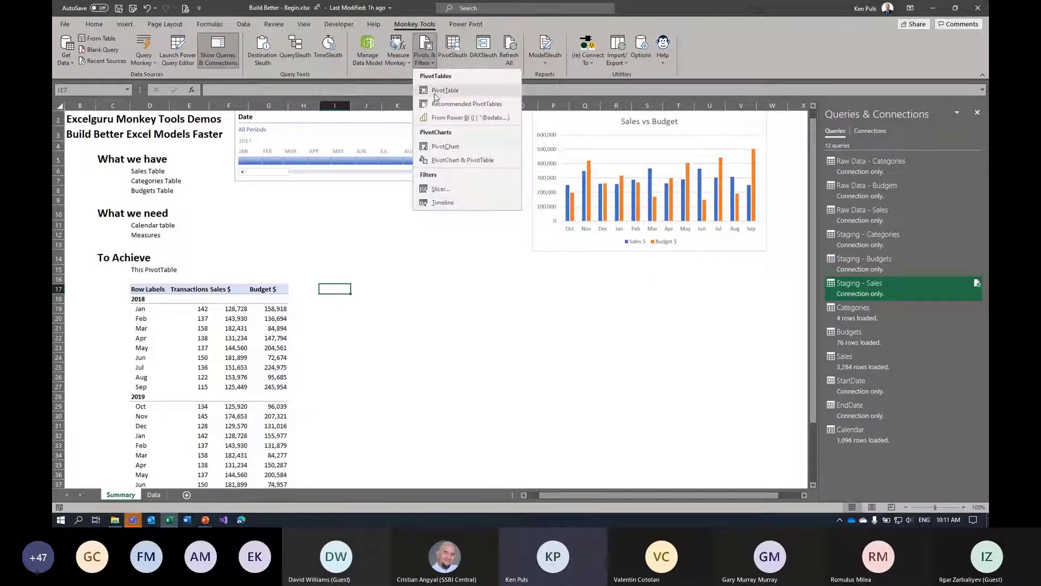
left_click(437, 94)
left_click(552, 251)
left_click(665, 297)
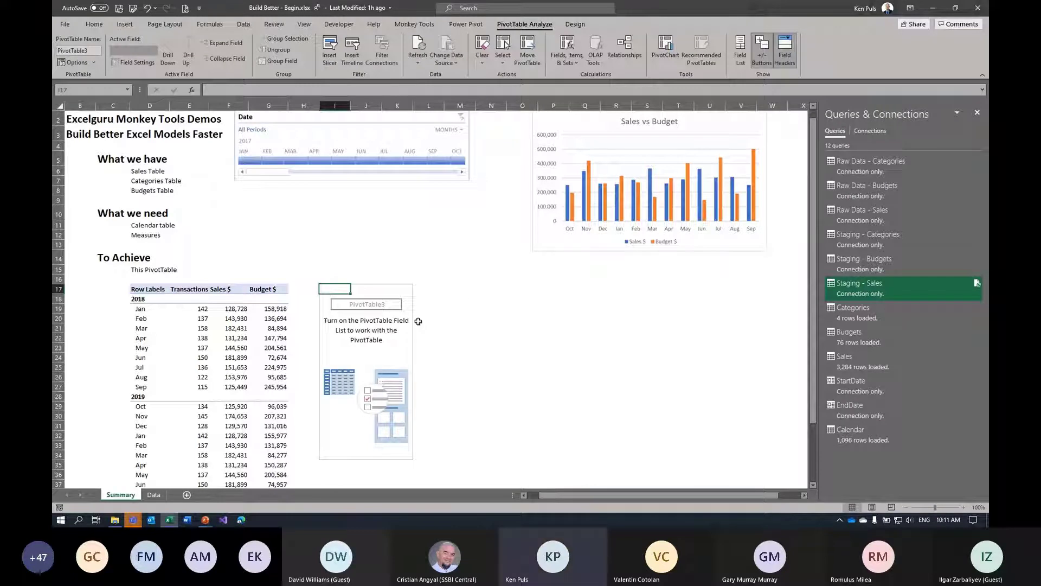
Add the Calendar table's Fiscal Year and Month Short fields to the new PivotTable's rows, with months nested under years
left_click(379, 328)
left_click(977, 113)
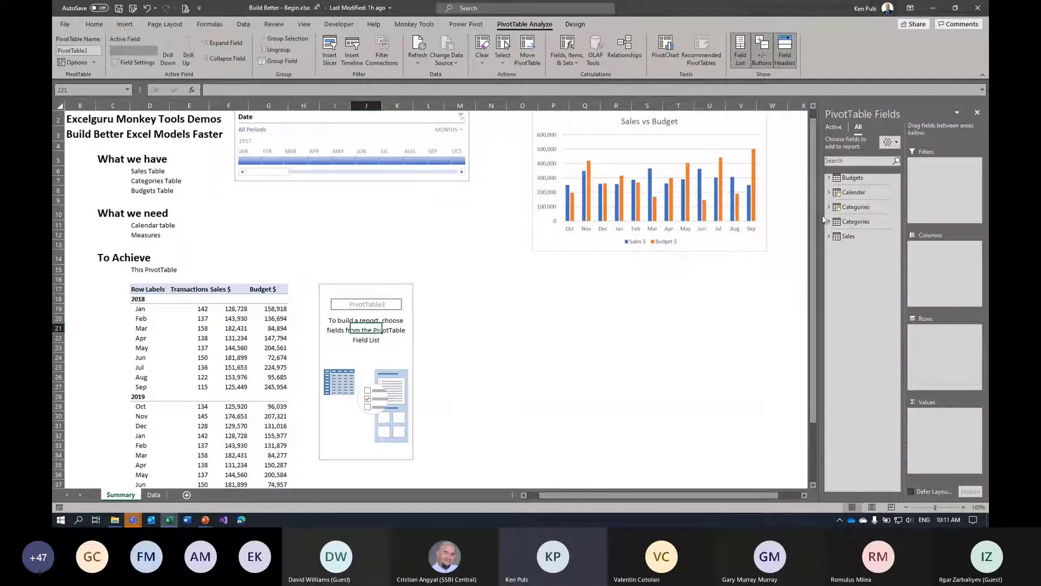
left_click(830, 193)
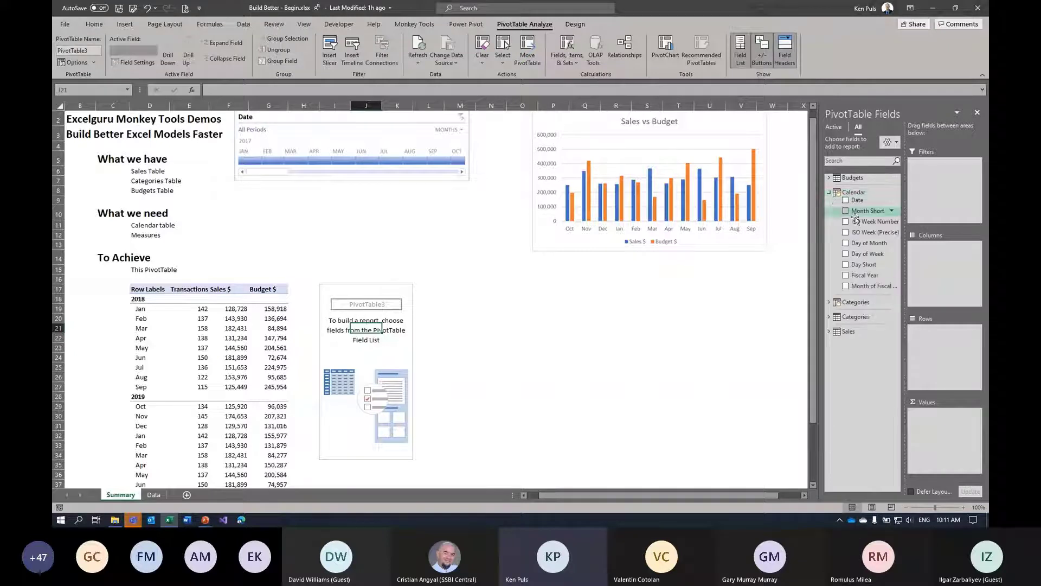
left_click(861, 276)
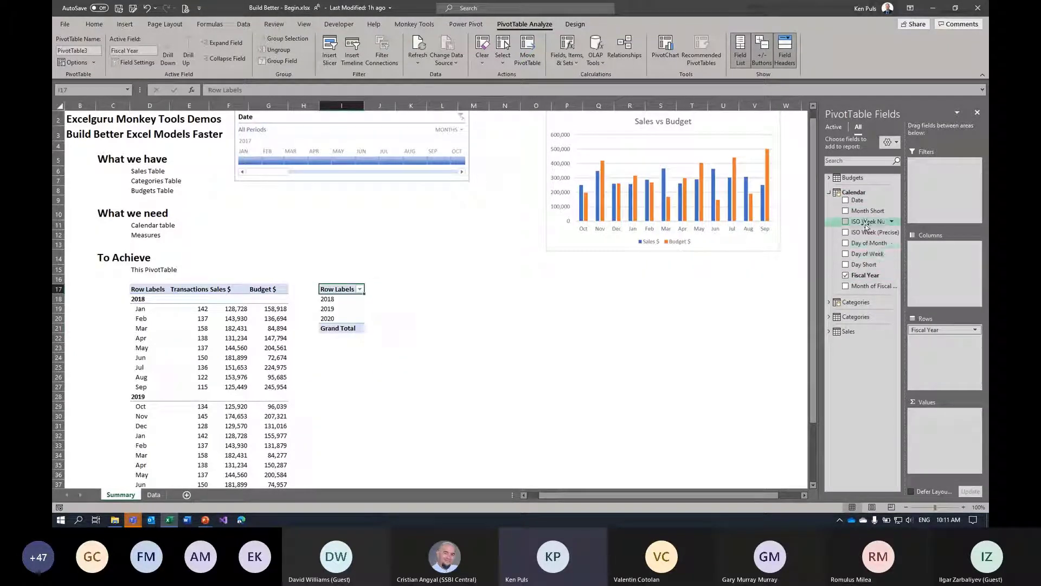
left_click_drag(868, 211, 923, 341)
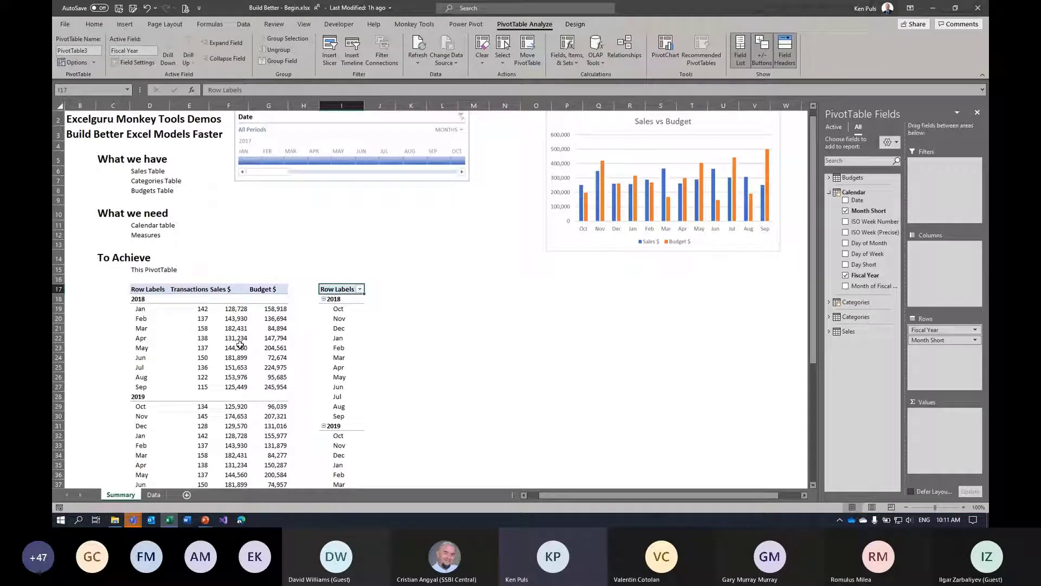
Open Measure Monkey's basic explicit measure setup and choose the Sales table's Amount column to aggregate
left_click(418, 25)
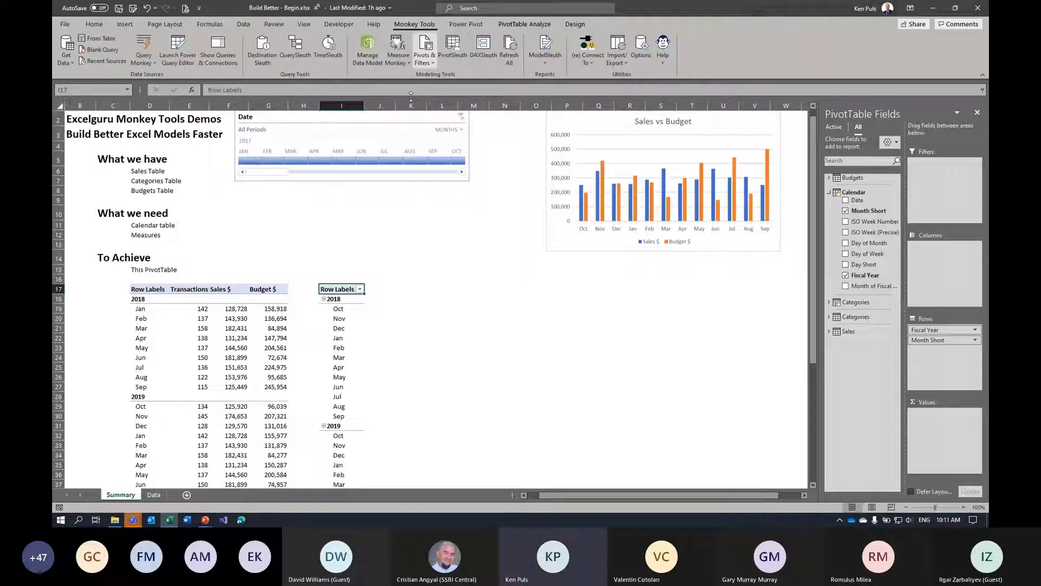
left_click(402, 64)
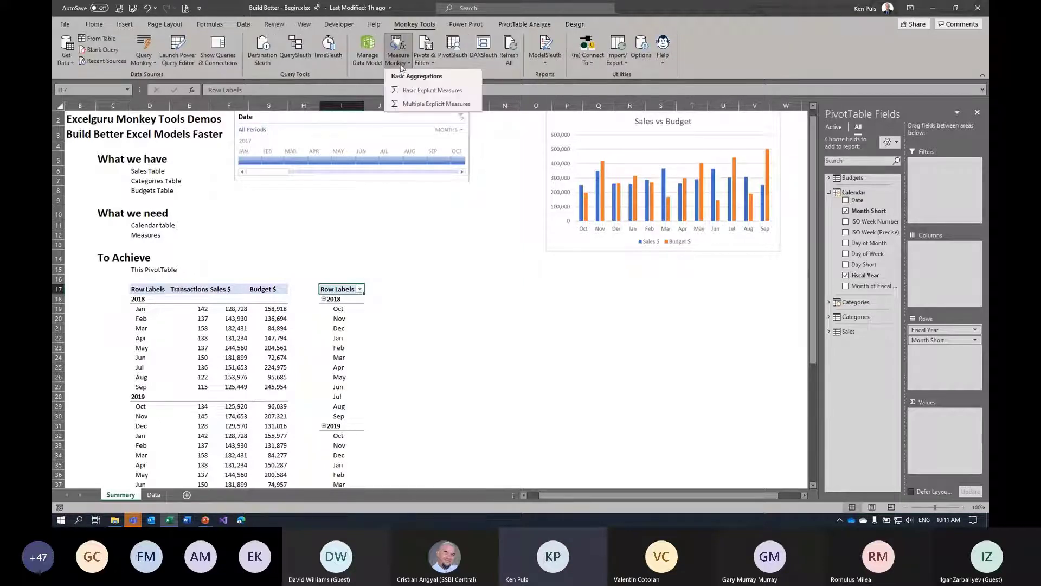
left_click(409, 95)
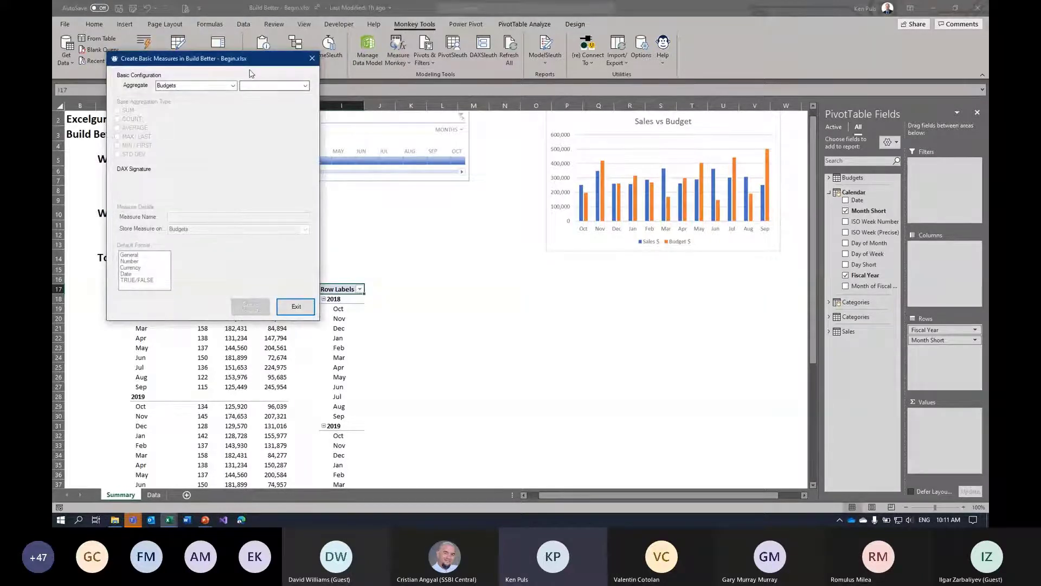
left_click(232, 85)
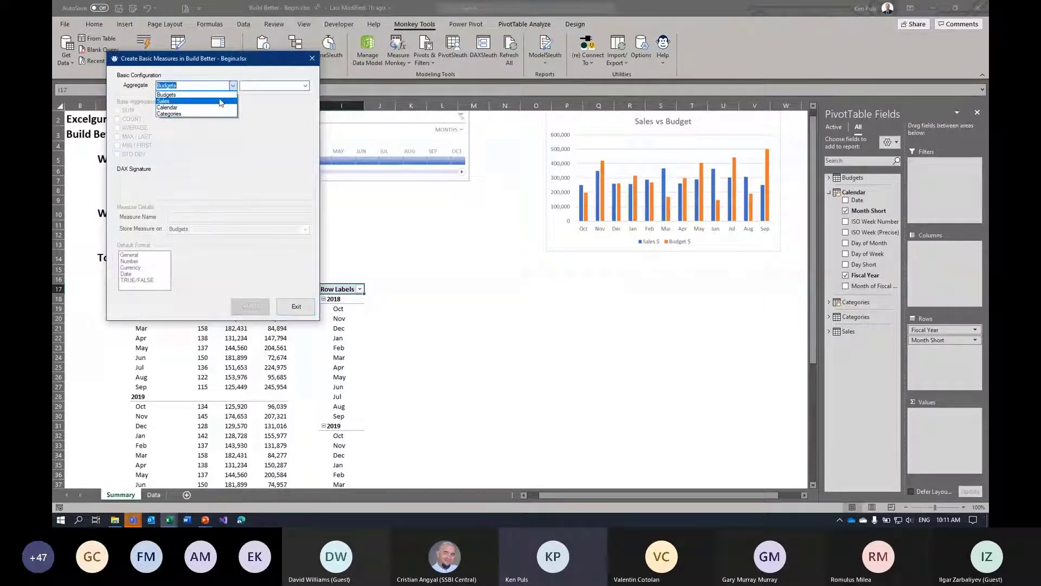
left_click(221, 100)
left_click(302, 84)
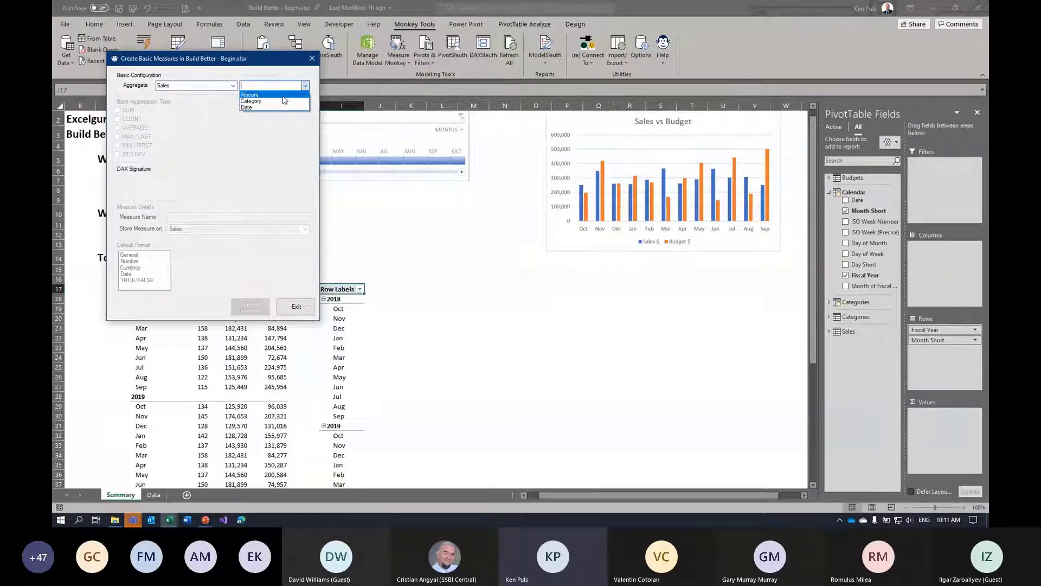
left_click(282, 95)
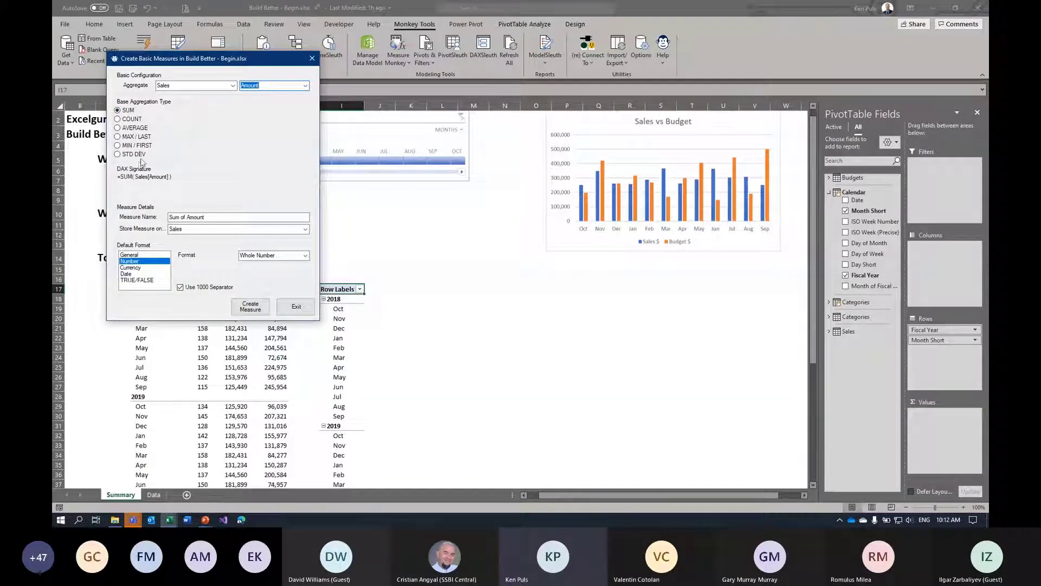
Examine the DAX signatures and default names for the average, min, max and standard deviation aggregations, and exit without creating a measure
left_click(122, 129)
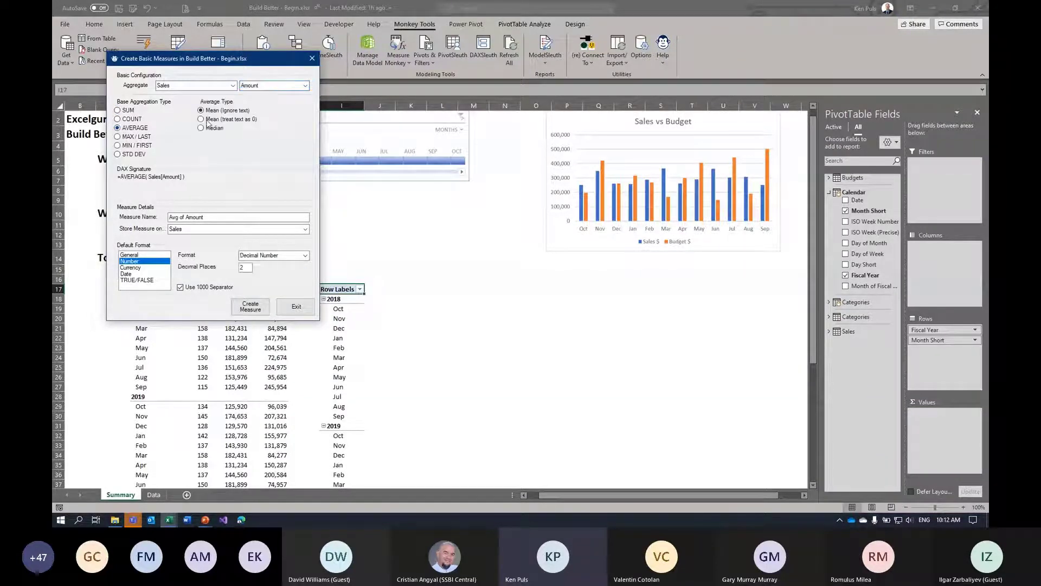
left_click(203, 119)
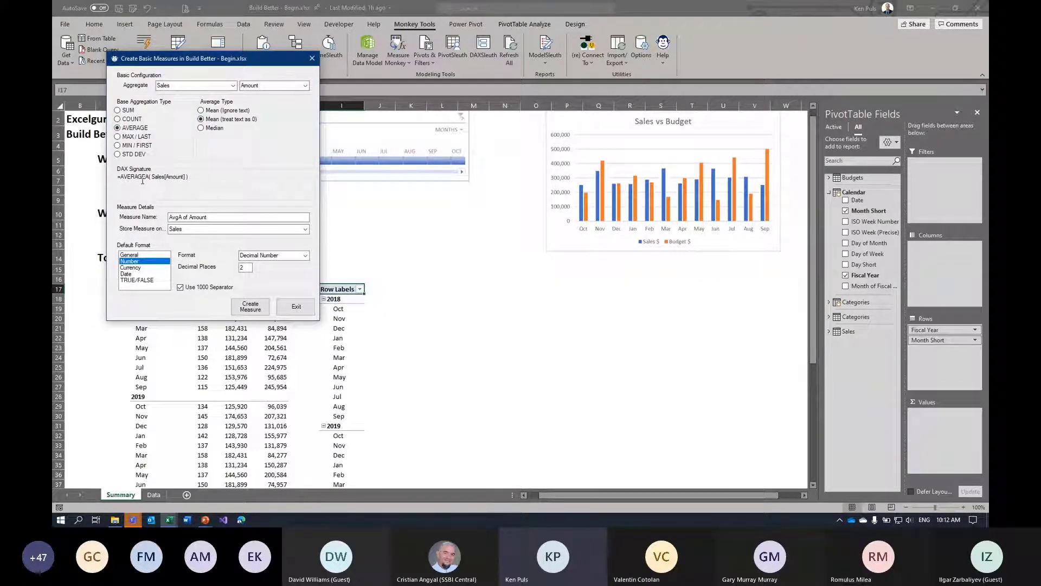
left_click(117, 145)
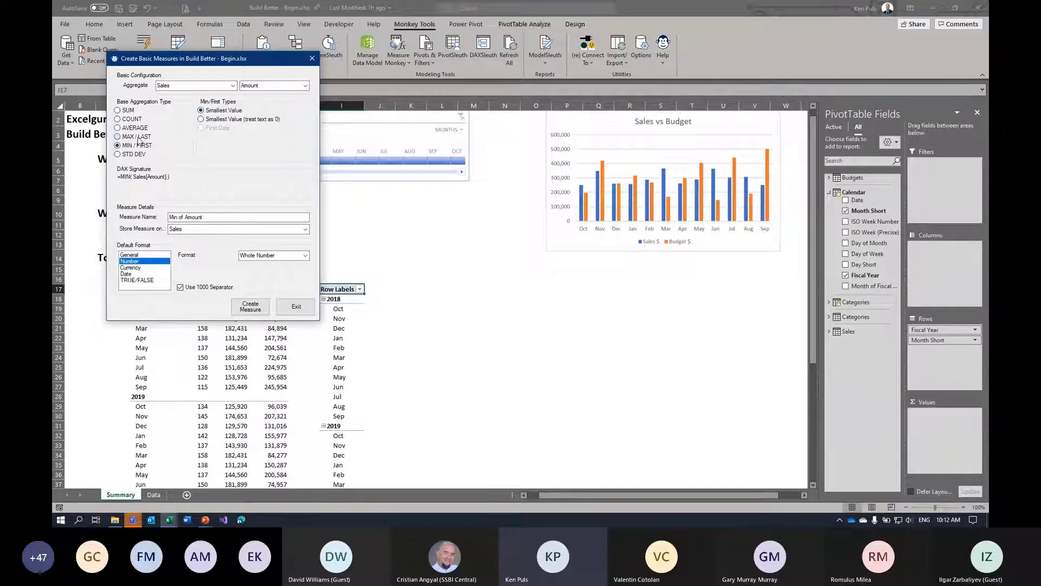
left_click(139, 139)
left_click(136, 155)
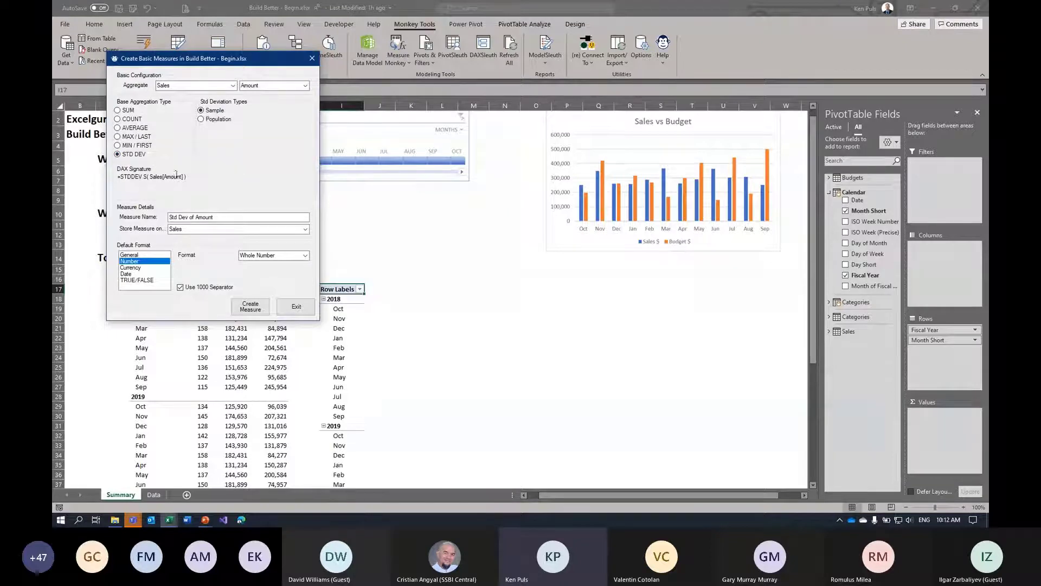
left_click_drag(227, 216, 156, 215)
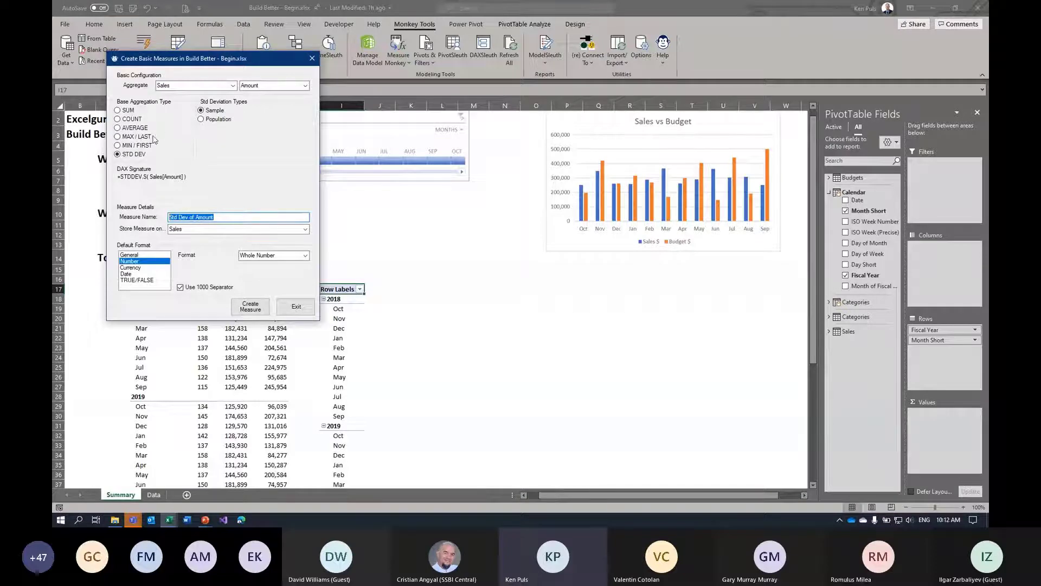
left_click(288, 310)
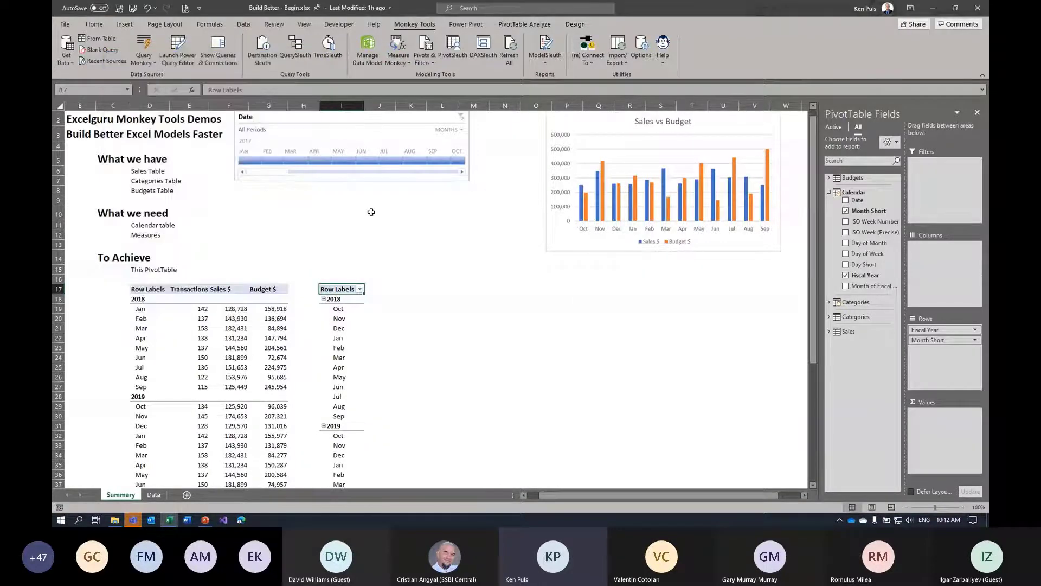
Start Measure Monkey's multiple explicit measures setup based on linked fact tables only, without dimension tables, and proceed to the measure definitions
left_click(396, 67)
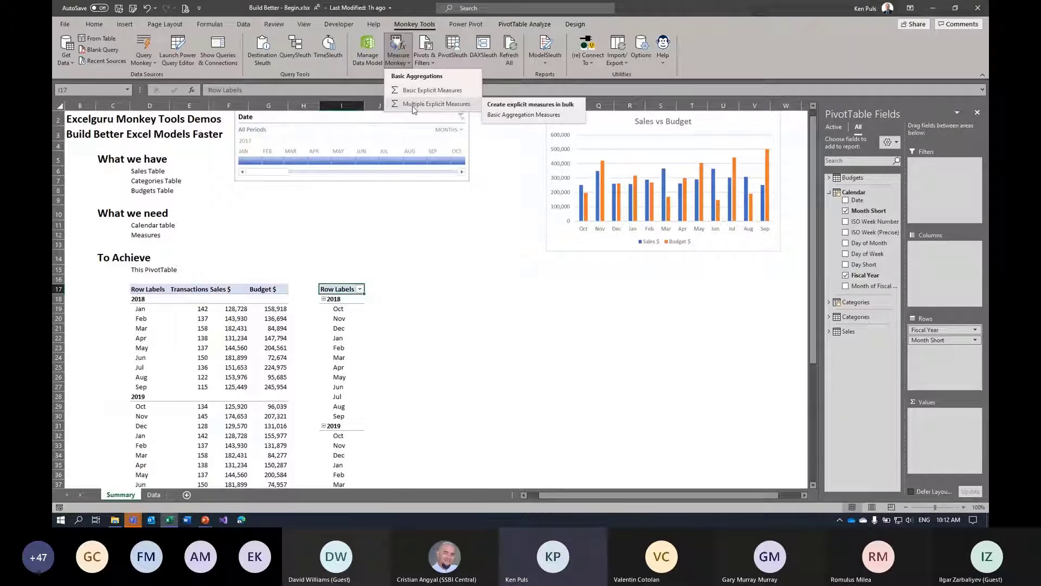
left_click(414, 107)
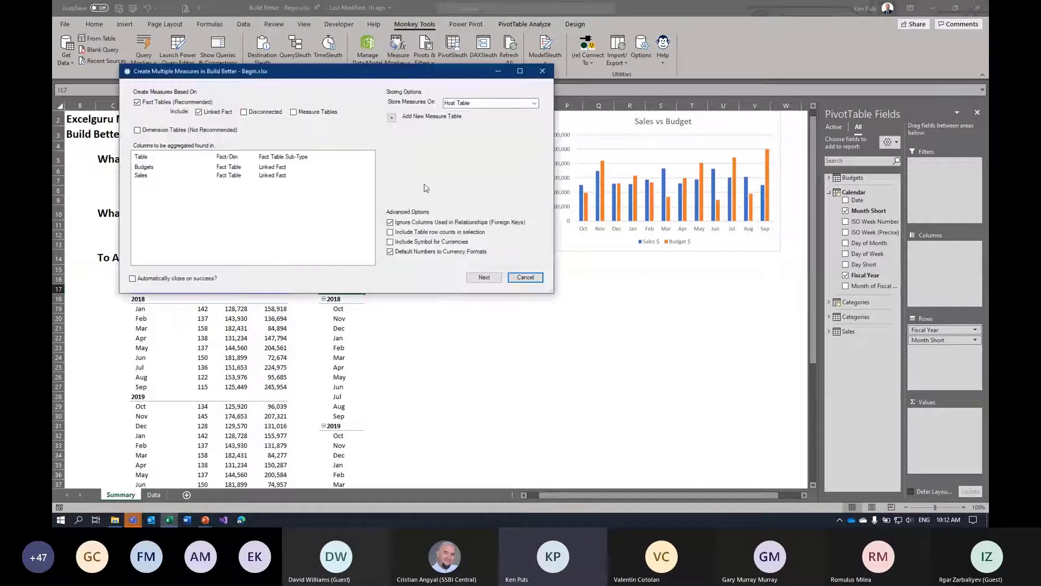
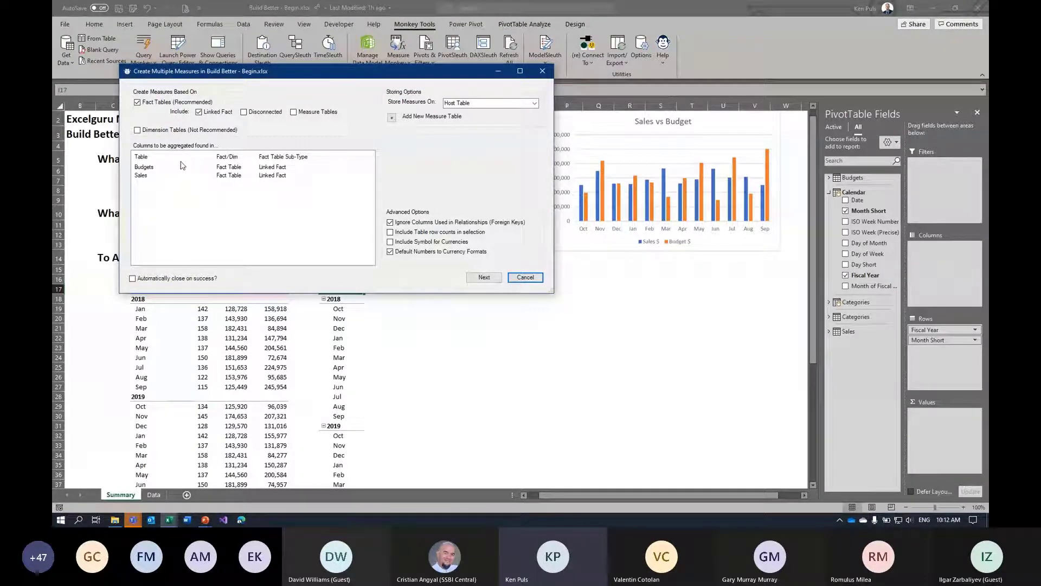
left_click(138, 131)
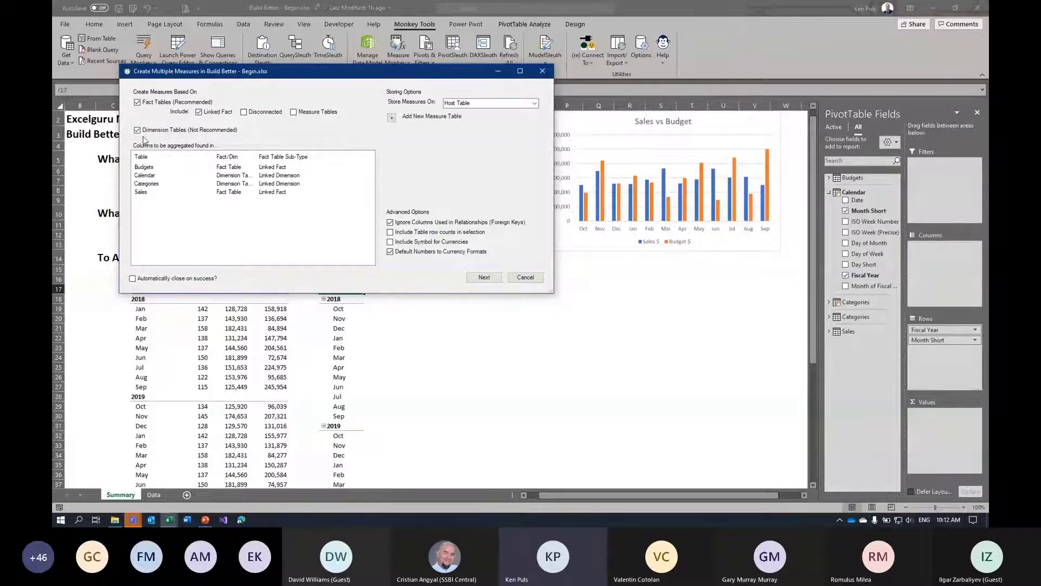
left_click(137, 131)
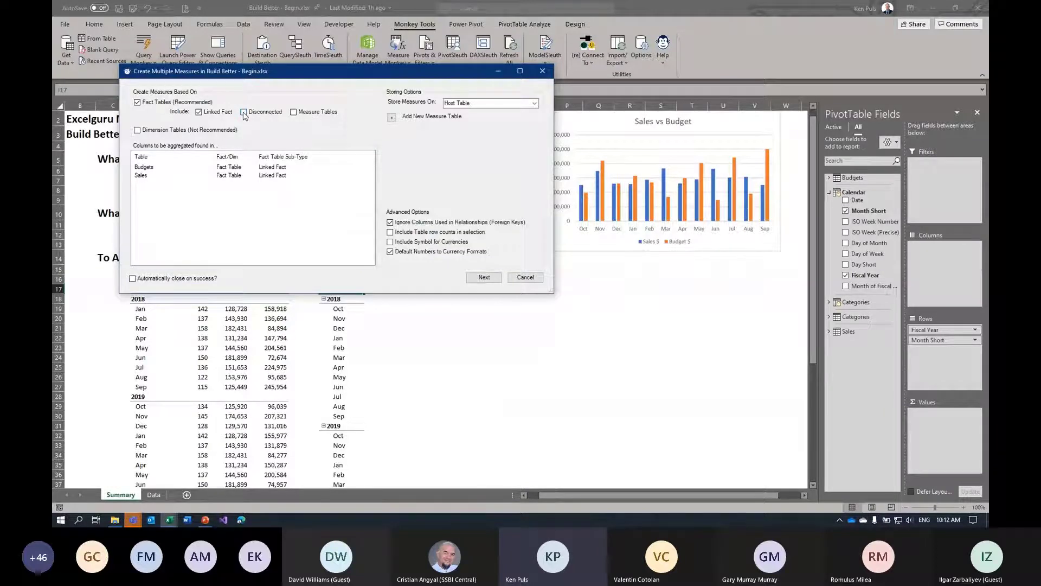
left_click(485, 278)
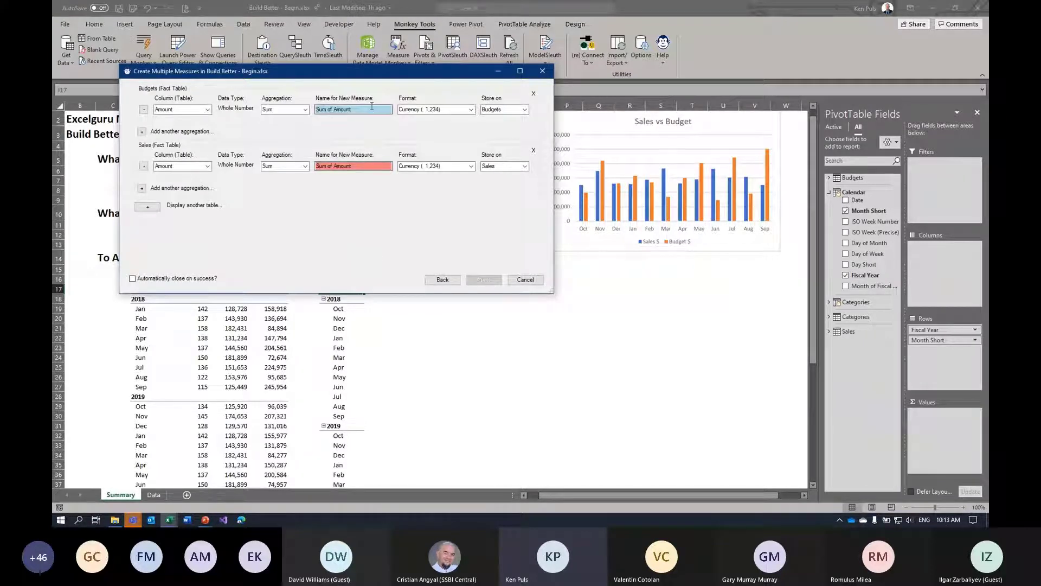
Name the Budgets table's Amount sum measure "Budget $" and the Sales table's Amount sum measure "Sales $"
left_click(365, 114)
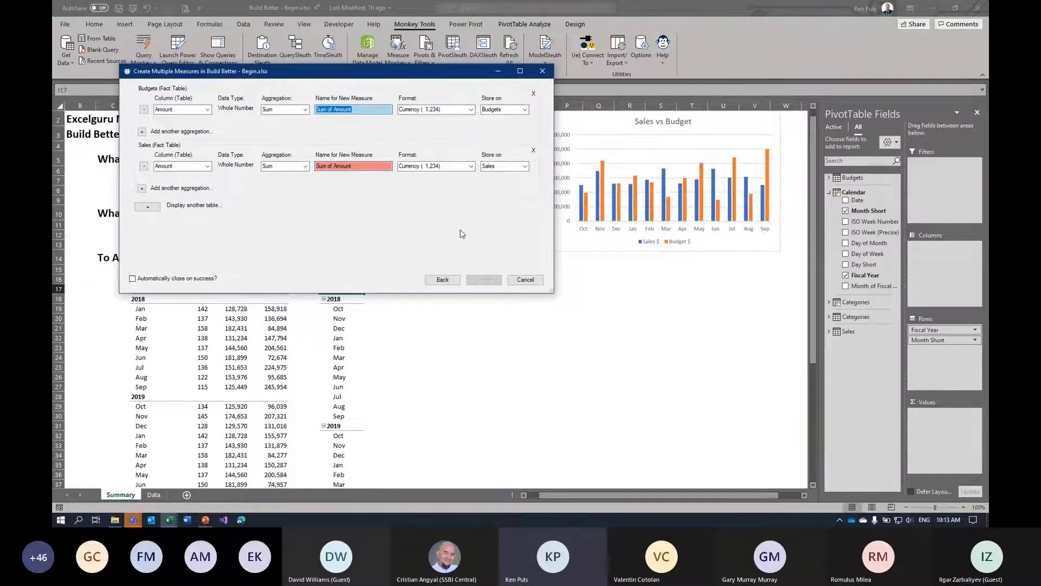
type("Budget $")
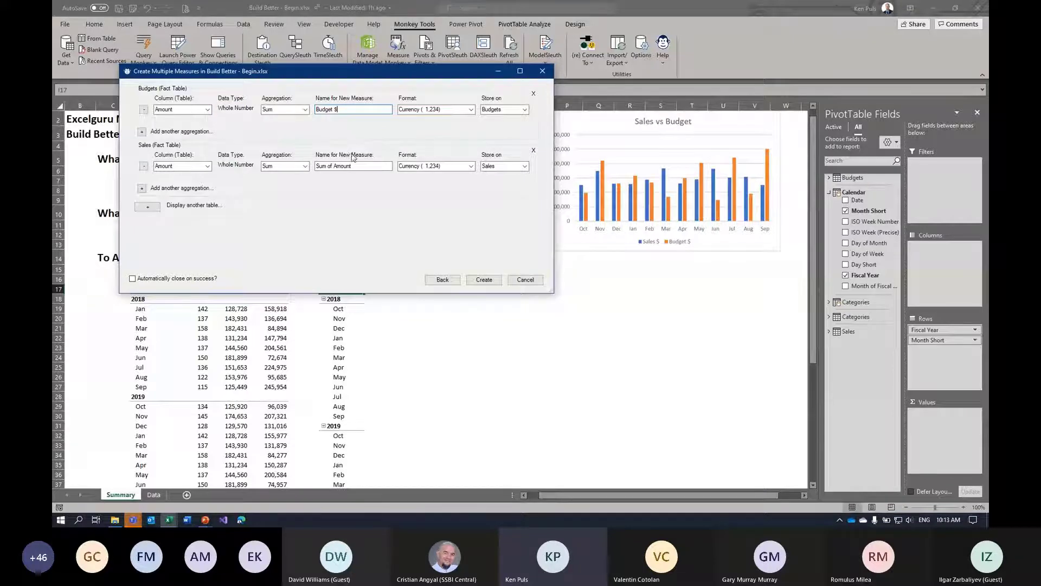
left_click_drag(380, 165, 317, 166)
type("Sa")
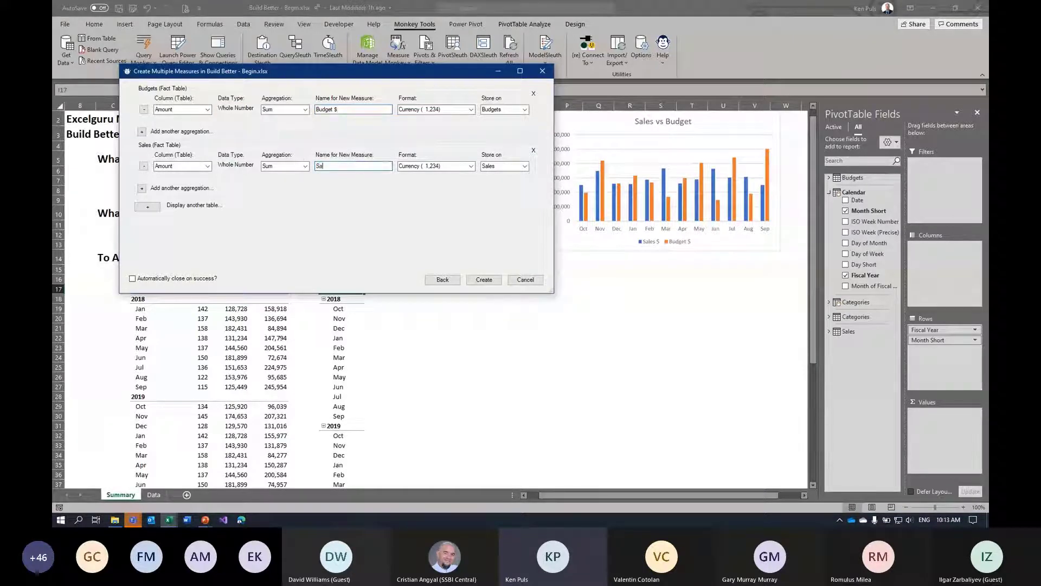
type("es $")
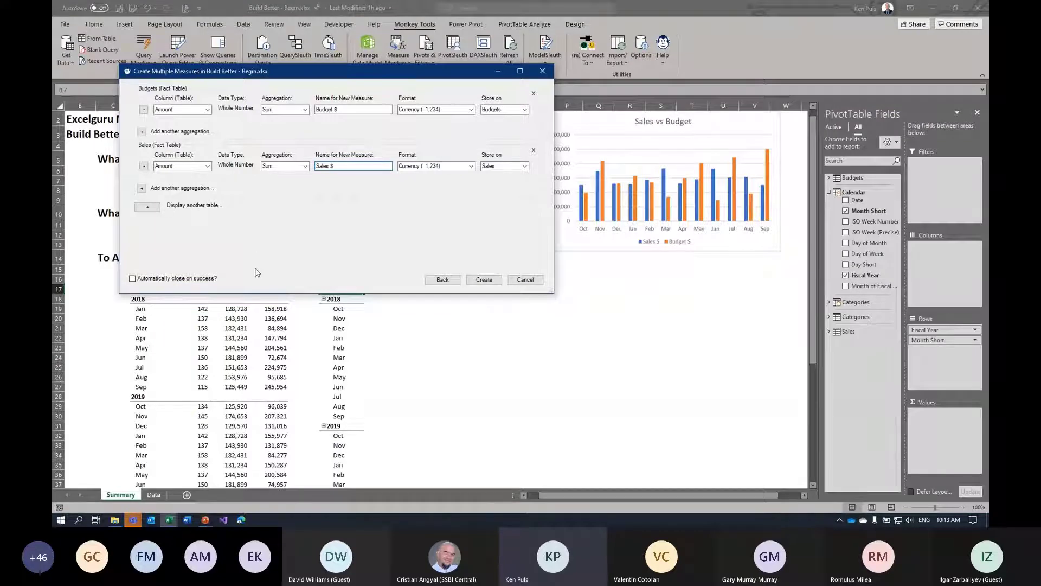
Add a Count Rows aggregation of the Sales table named "Transactions", create all the measures, and exit the setup
left_click(142, 189)
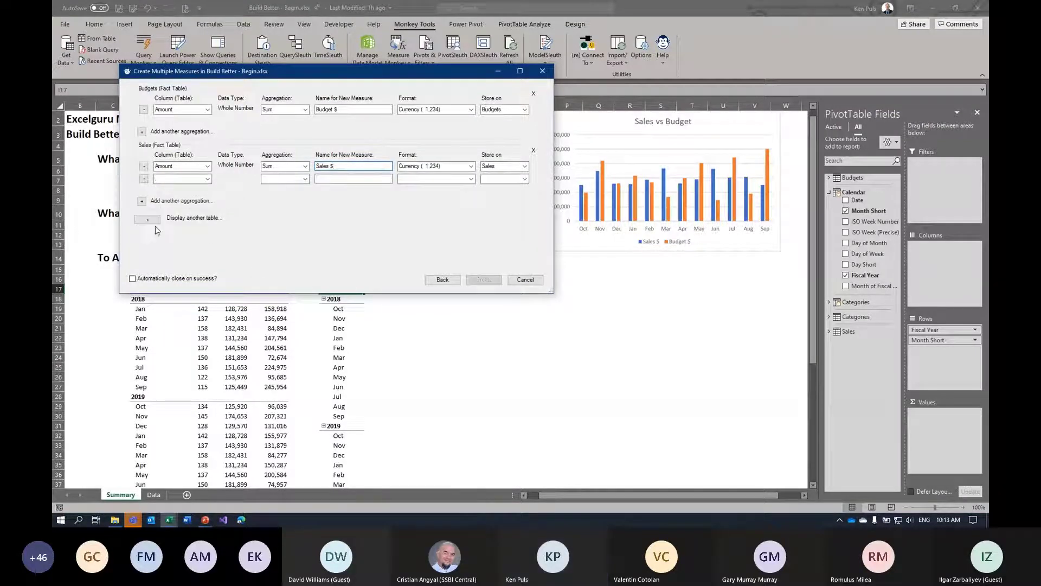
left_click(195, 179)
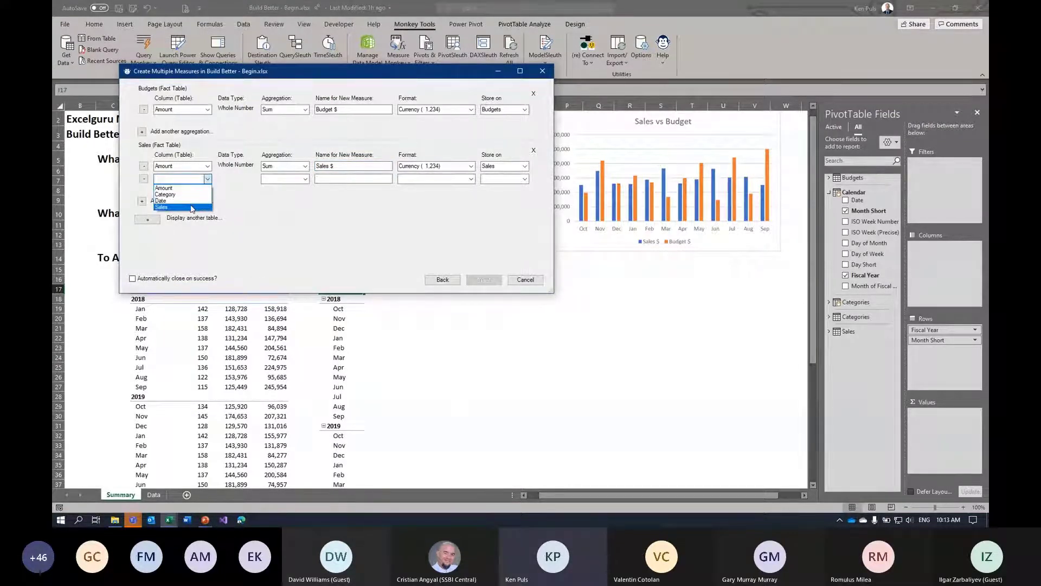
left_click(191, 208)
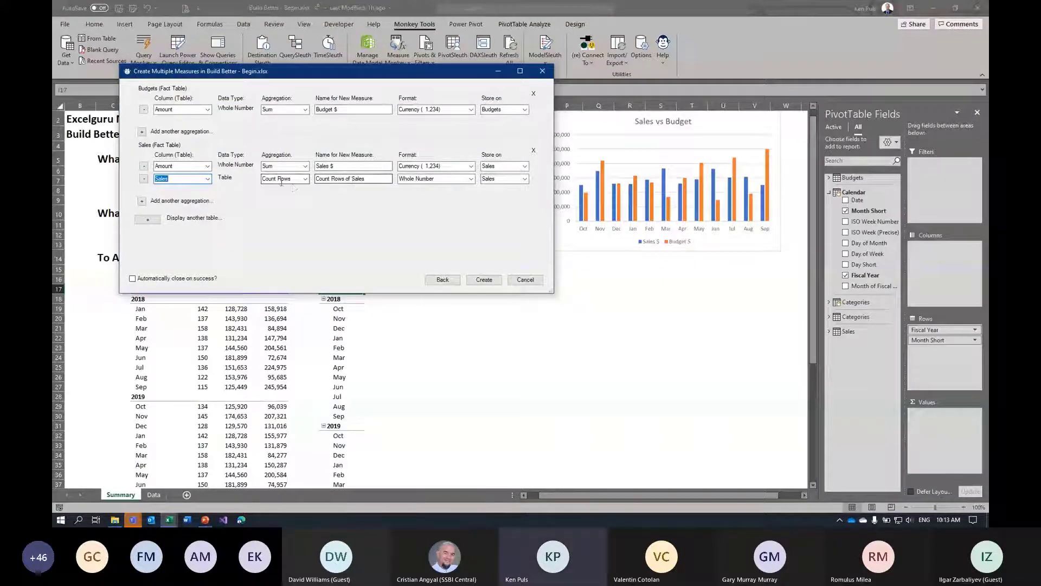
triple_click(367, 179)
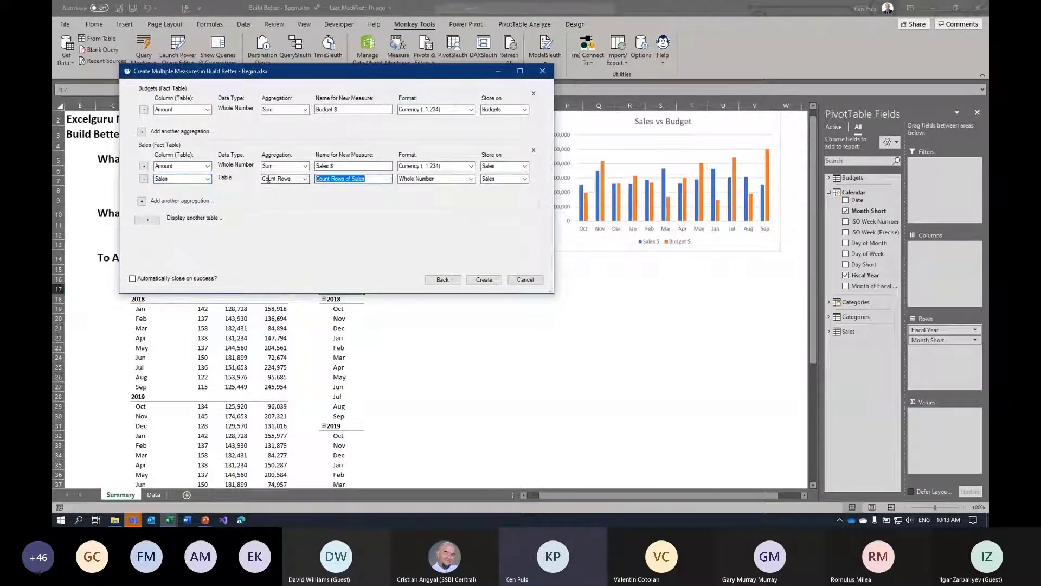
type("Transactions")
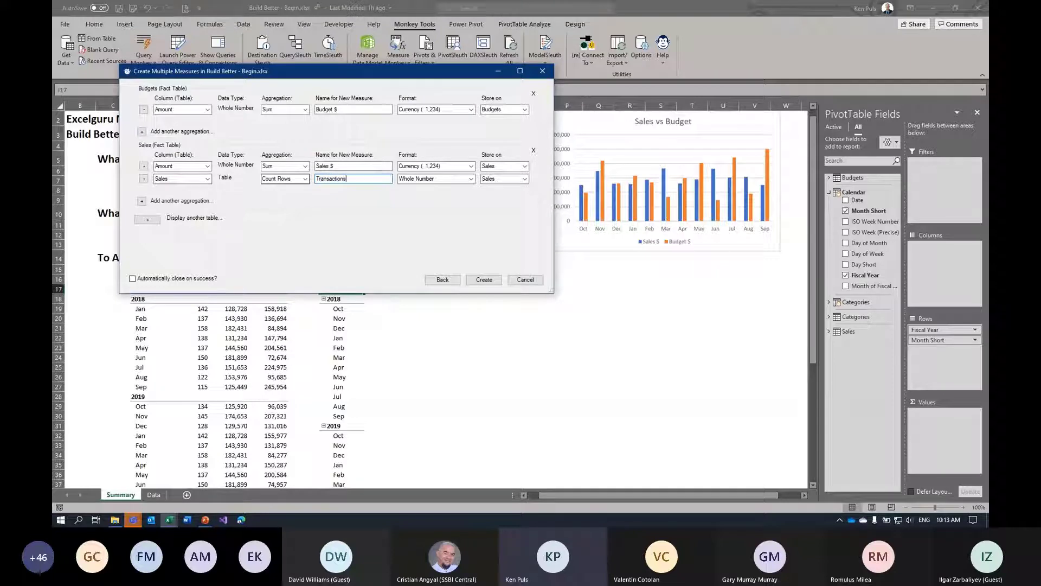
key("Tab")
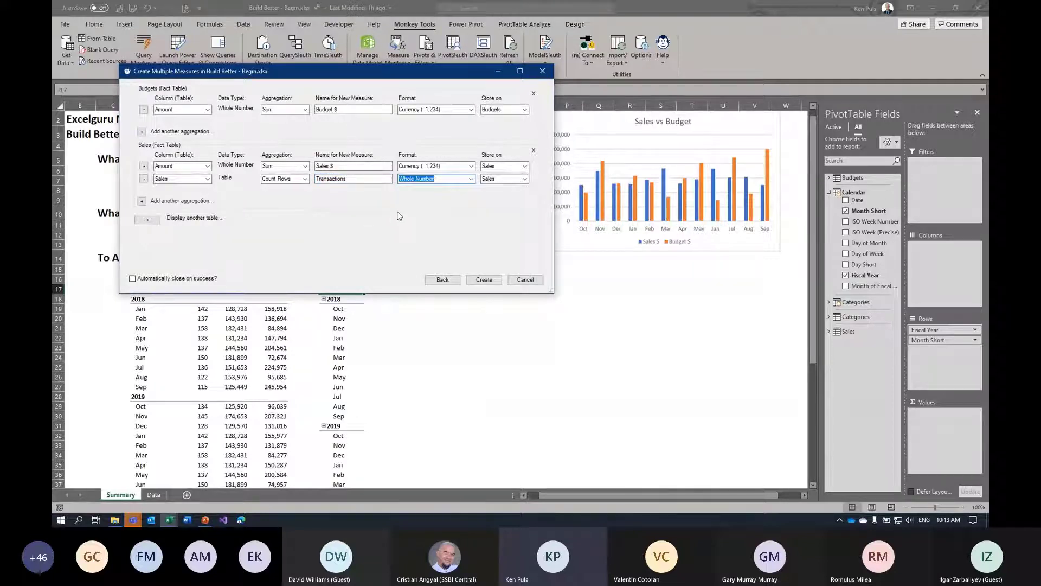
left_click(485, 280)
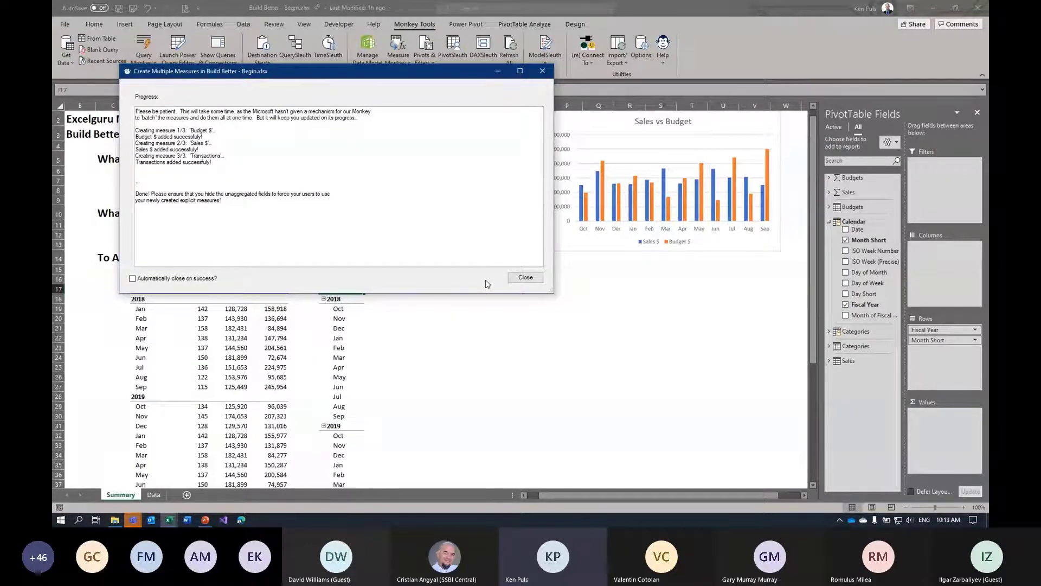
left_click(528, 277)
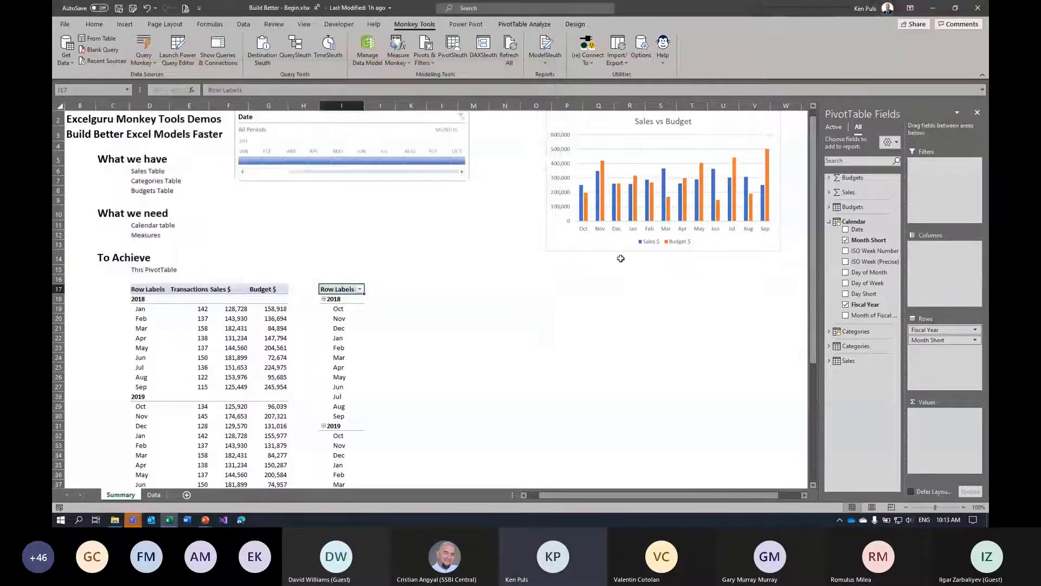
Add the Transactions, Sales $ and Budget $ measures, in that order, to the new PivotTable's values
left_click(829, 192)
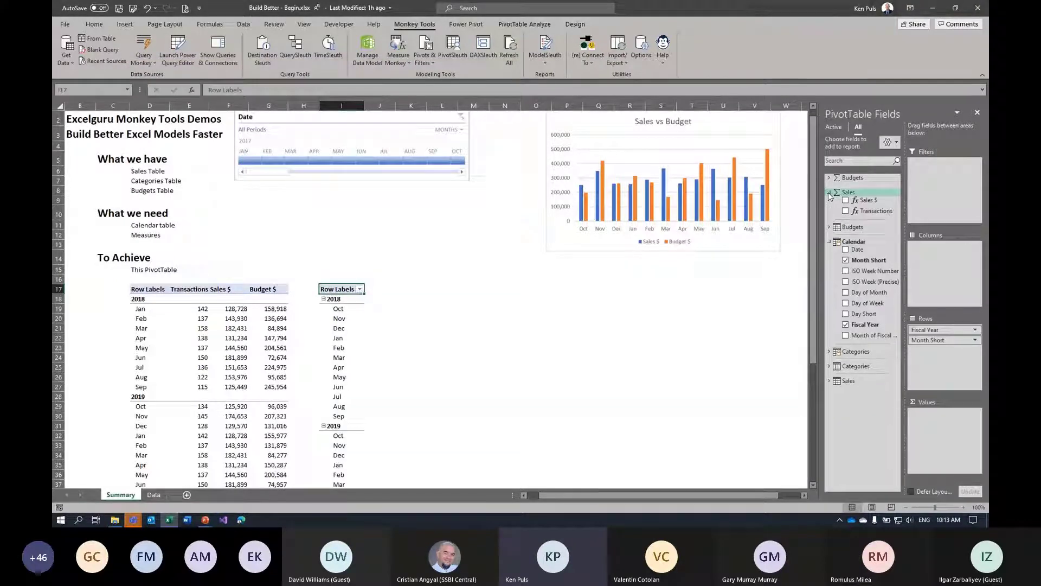
left_click(828, 177)
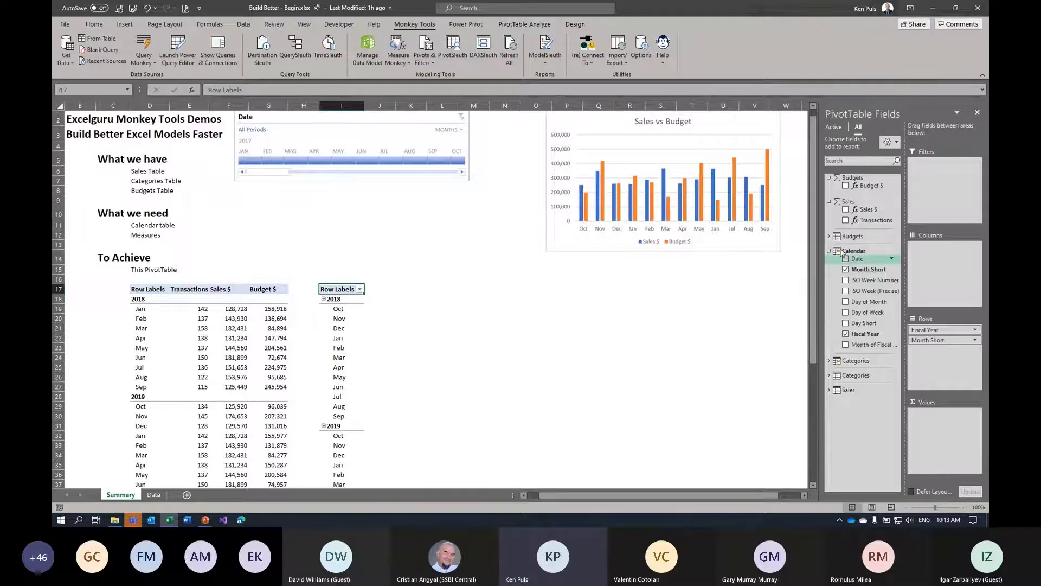
left_click(846, 220)
left_click(846, 209)
left_click(845, 185)
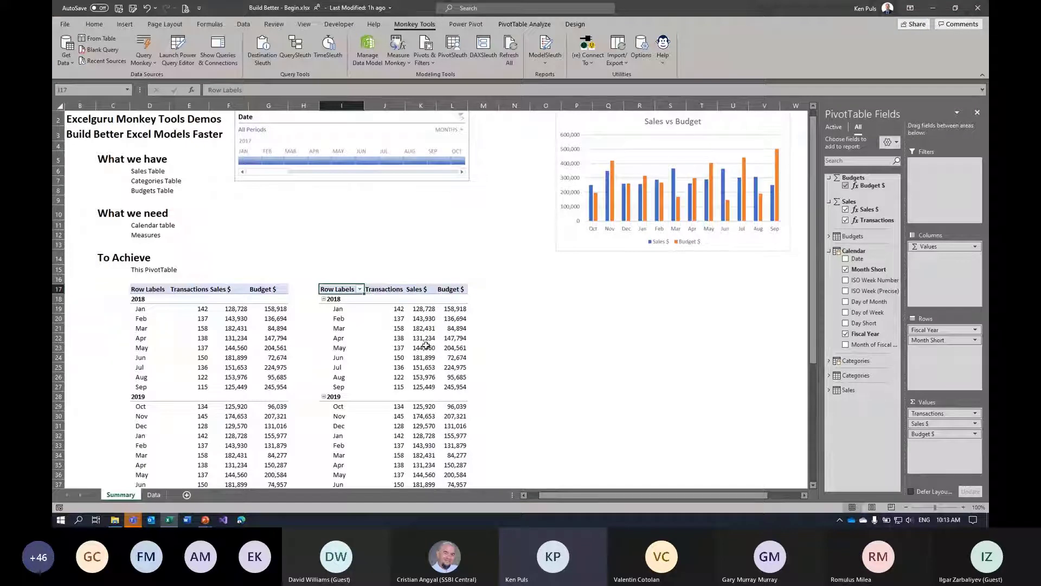
Insert a PivotChart on the Summary sheet with Monkey Tools and place it below the Sales vs Budget chart
left_click(514, 288)
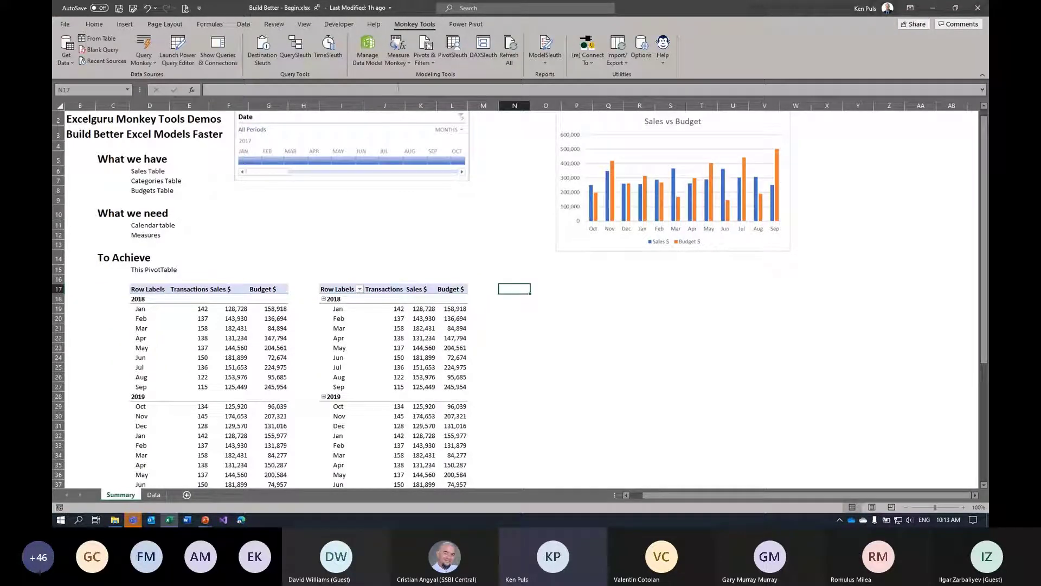
left_click(423, 64)
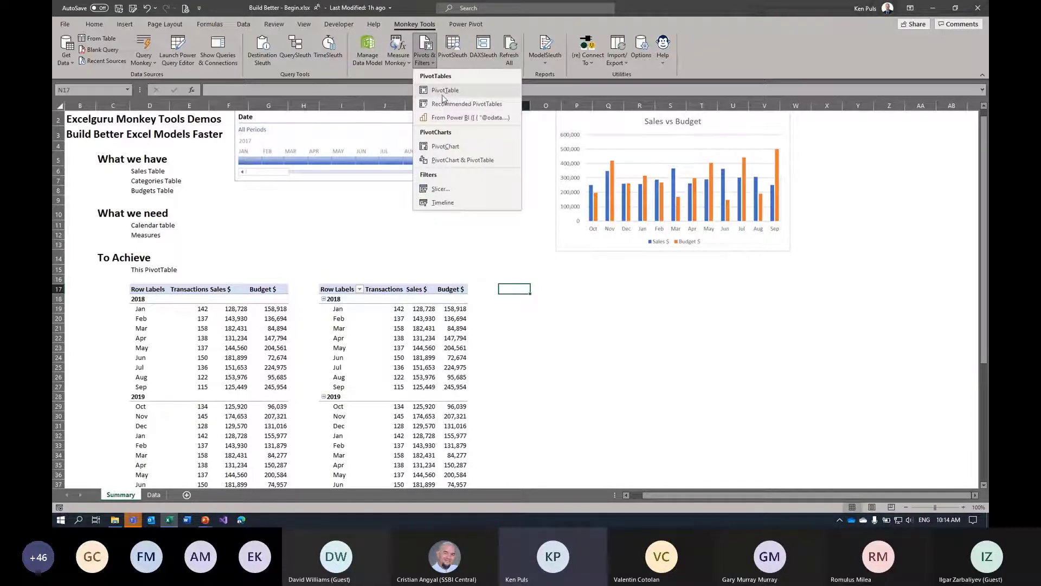
left_click(445, 148)
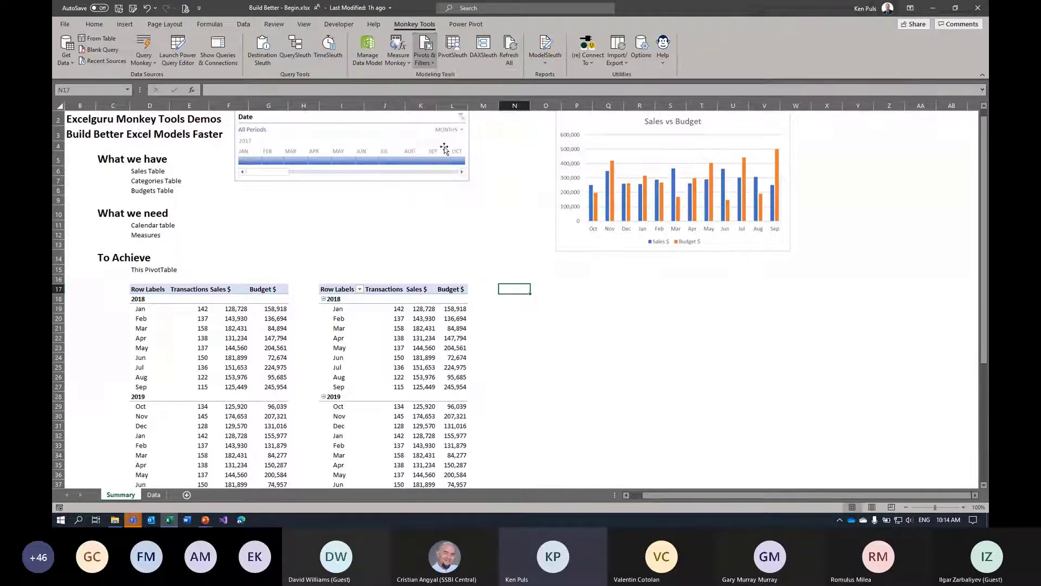
left_click(657, 297)
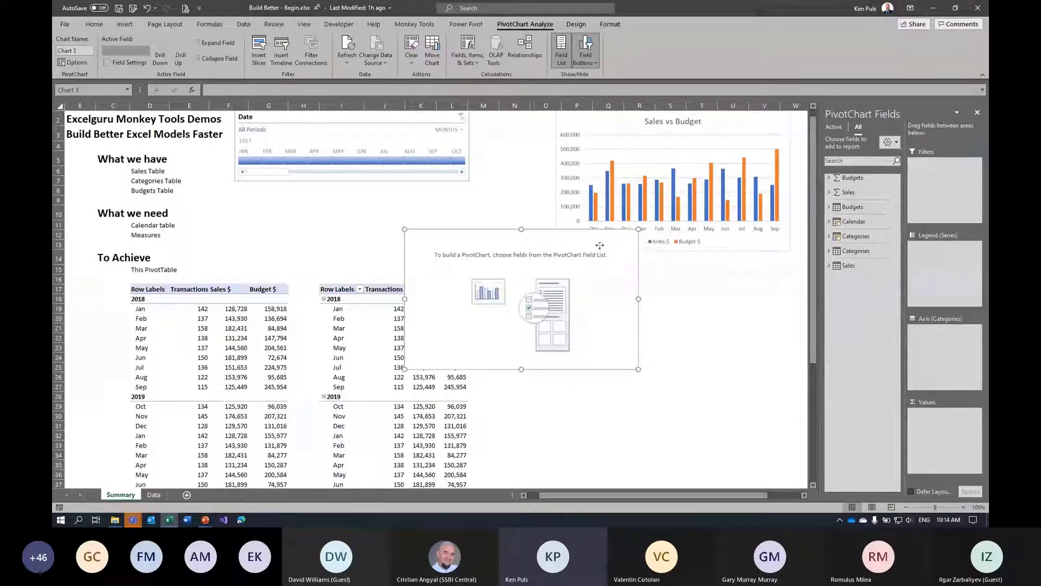
left_click_drag(596, 246, 726, 299)
Add the Sales $ and Budget $ measures to the new PivotChart's values
left_click(830, 192)
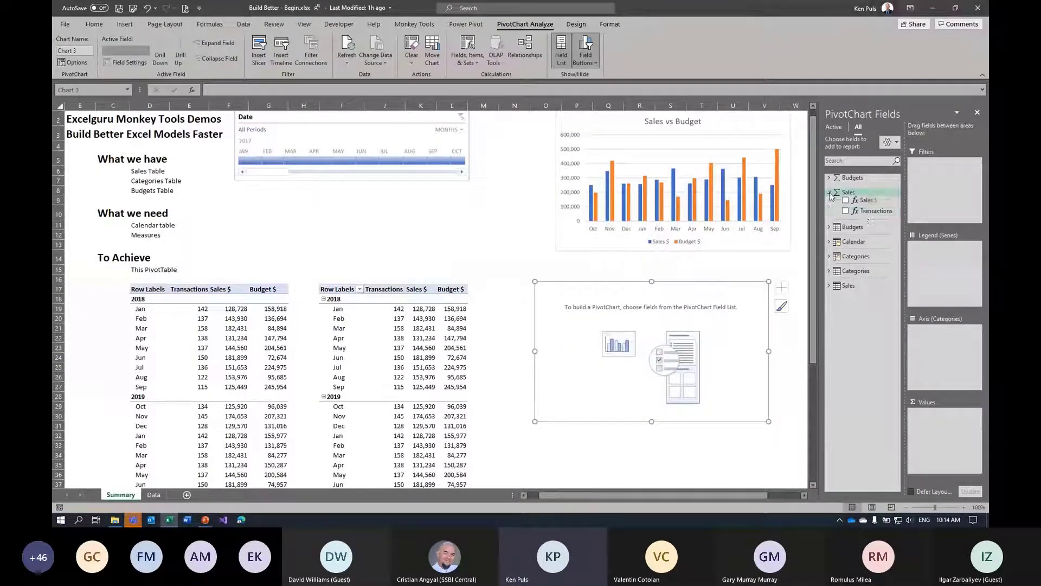
left_click(845, 200)
left_click(829, 177)
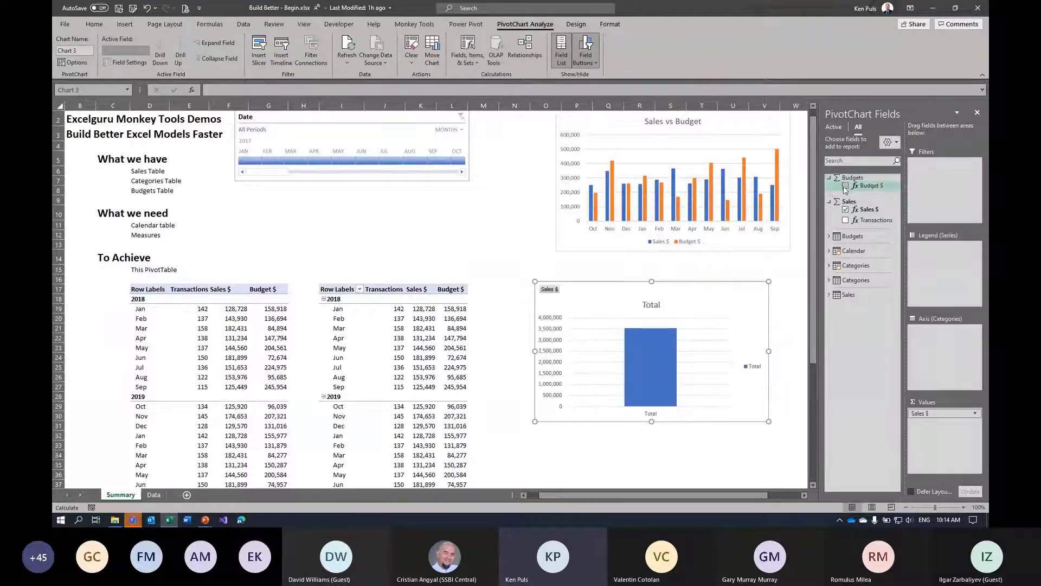
left_click(846, 185)
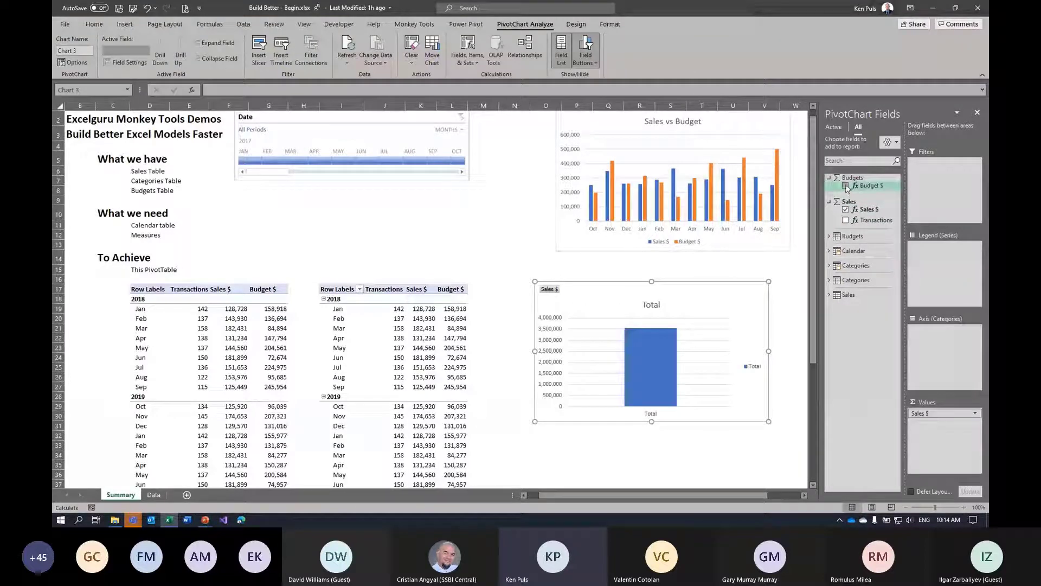
Add the Calendar table's Date field as a timeline and place it just below the existing timeline
left_click(829, 250)
right_click(857, 262)
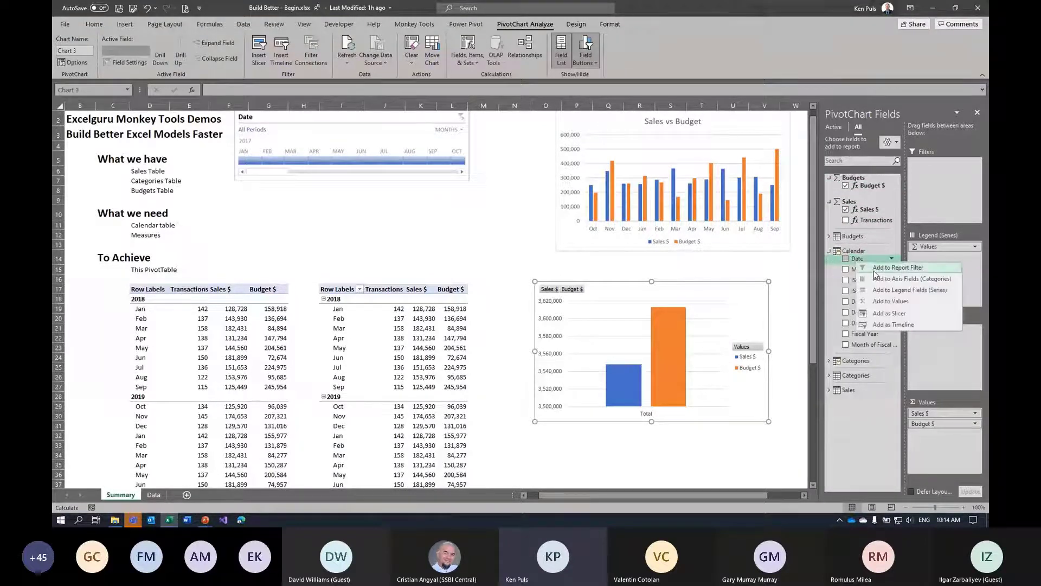
left_click(892, 324)
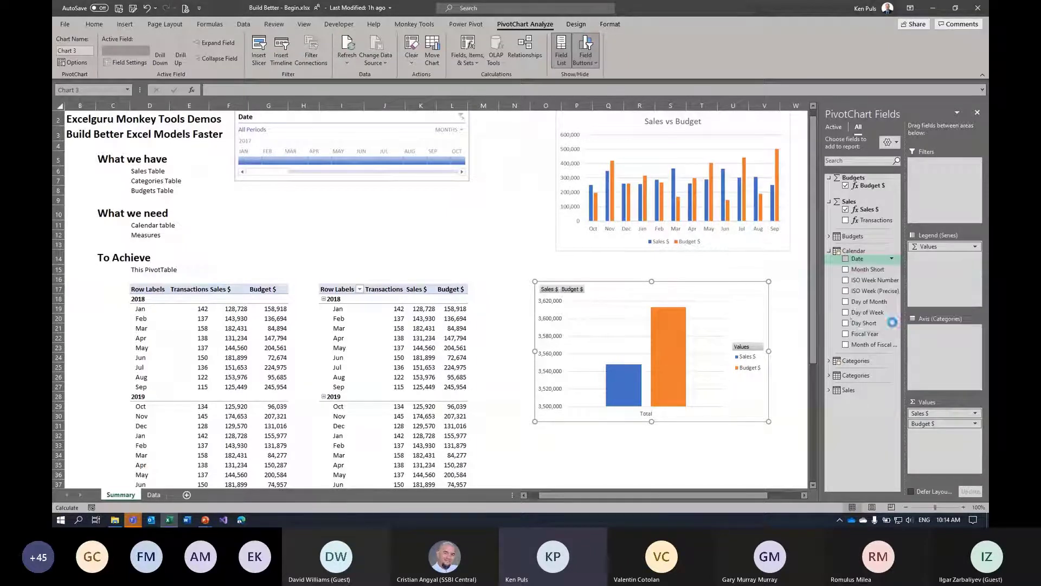
left_click_drag(529, 275, 480, 201)
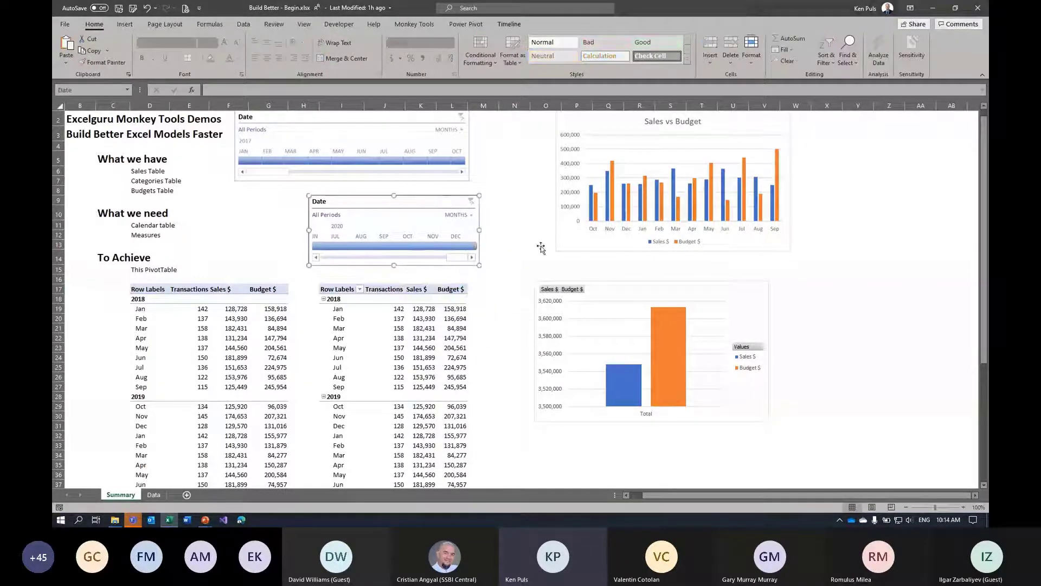
Put the Calendar table's Month Short field on the new PivotChart's category axis and close the field list
left_click(736, 292)
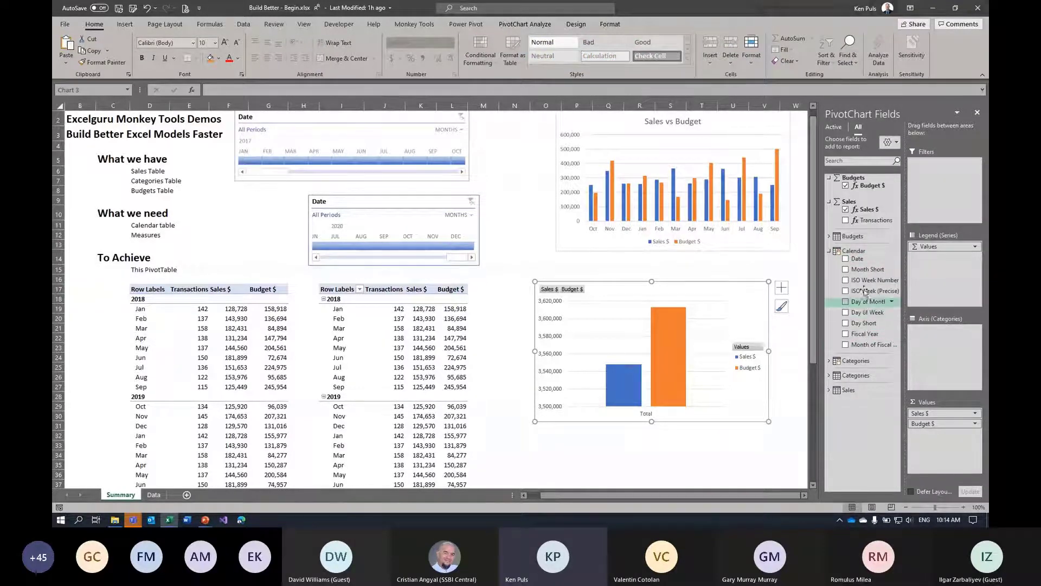
left_click_drag(866, 269, 941, 354)
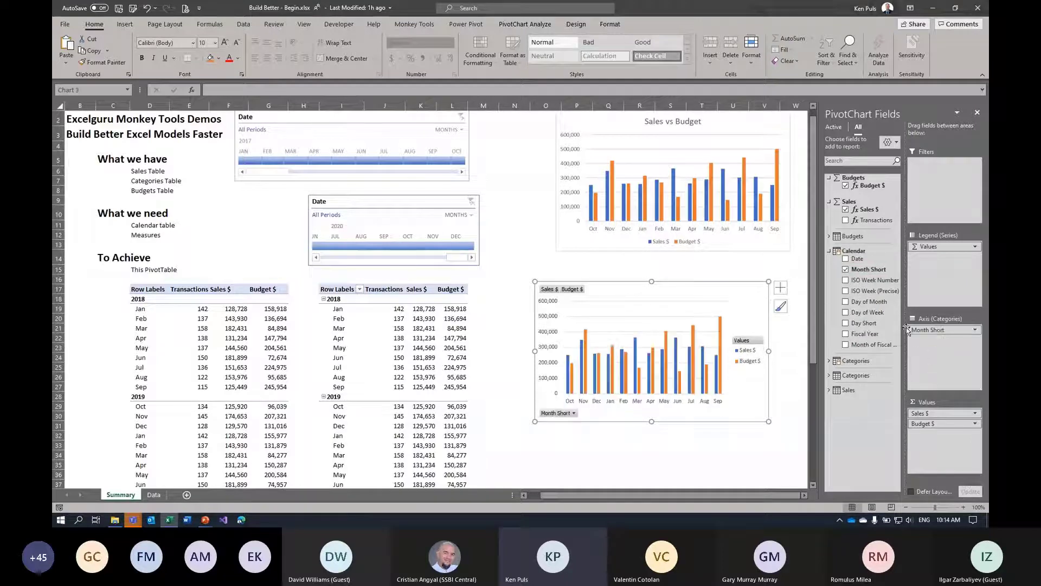
left_click(976, 113)
Position the new PivotChart's legend at the bottom of the chart and hide all of its field buttons
right_click(735, 355)
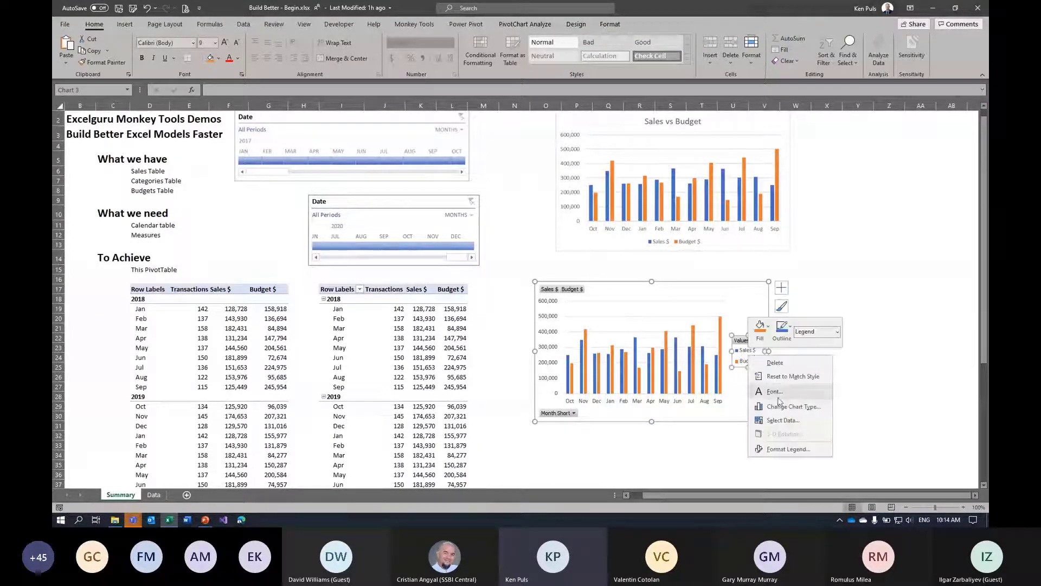
left_click(781, 448)
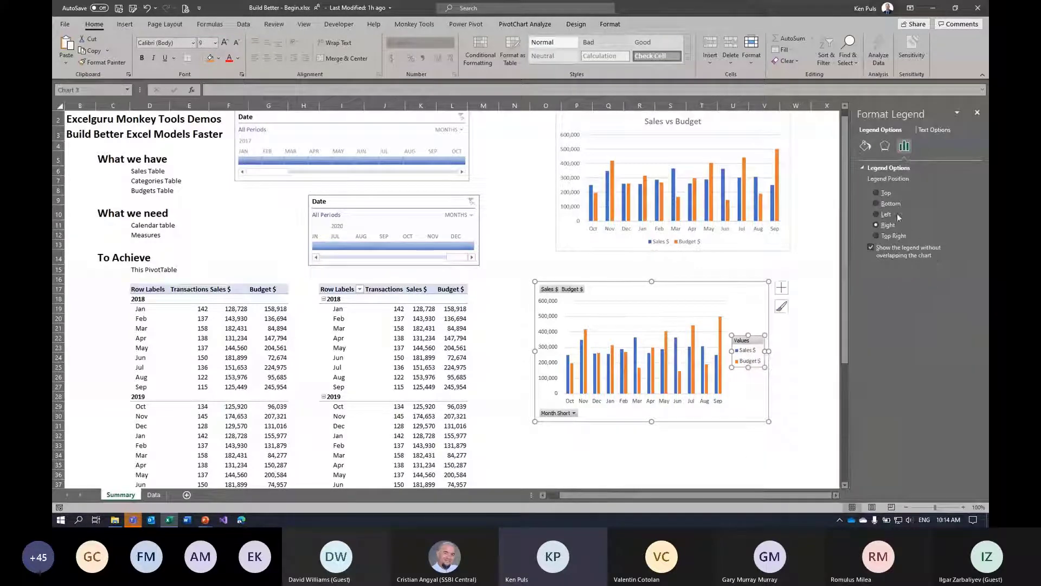
left_click(889, 204)
left_click(977, 112)
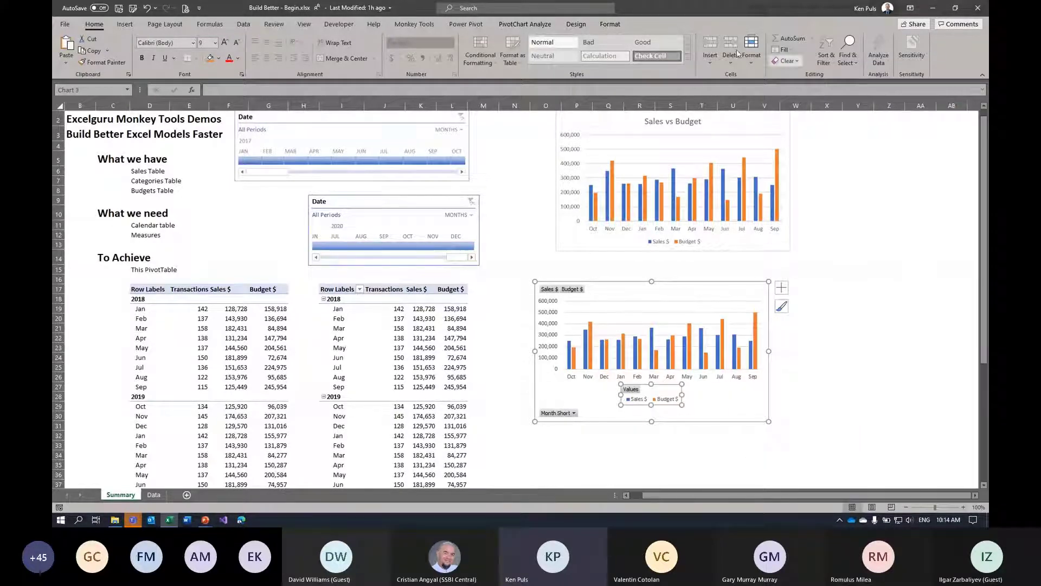
left_click(524, 24)
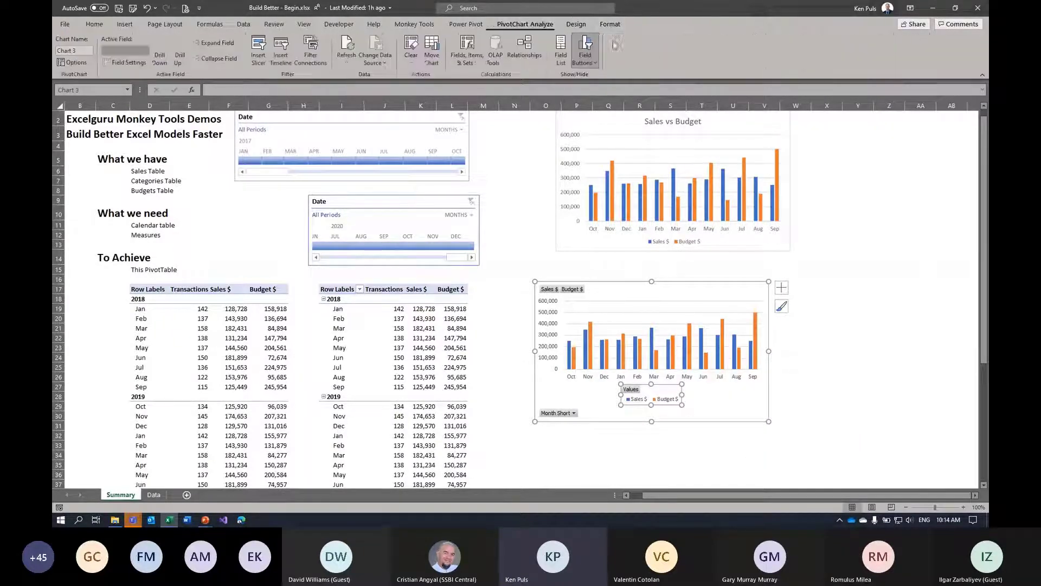
left_click(585, 47)
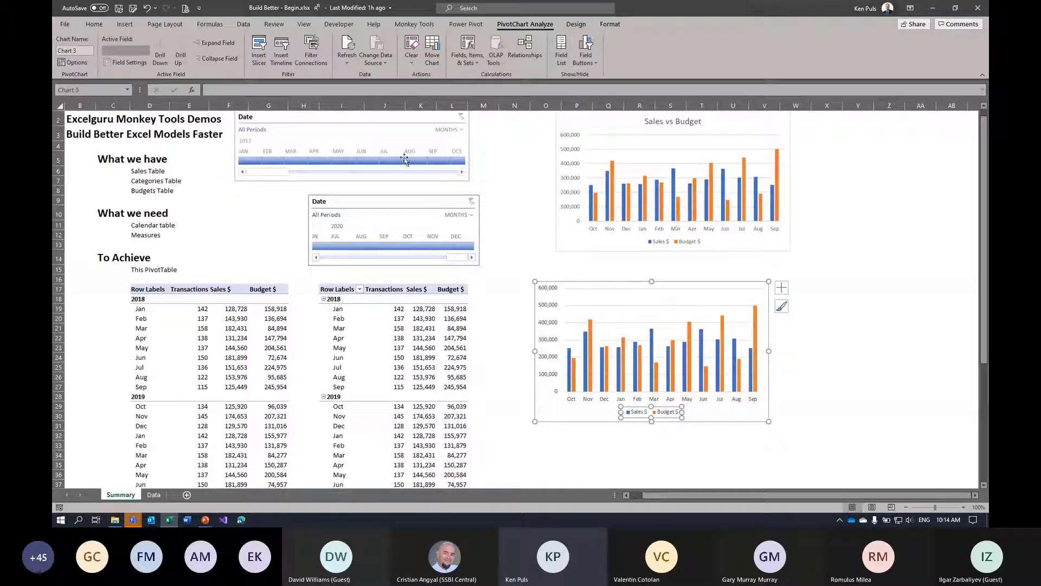
Add a title above the new PivotChart reading "Sales vs Budget"
left_click(576, 25)
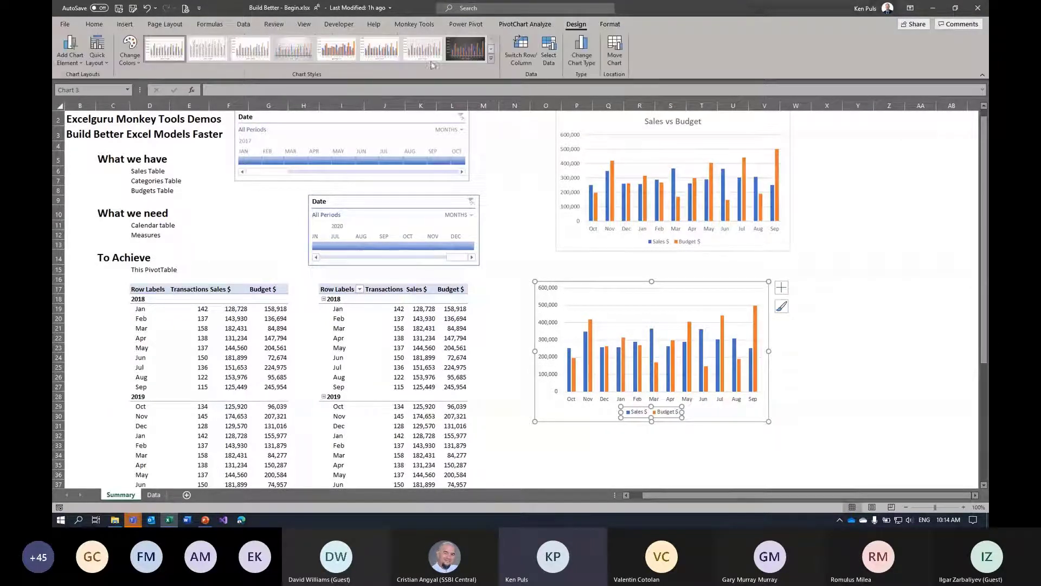
left_click(65, 60)
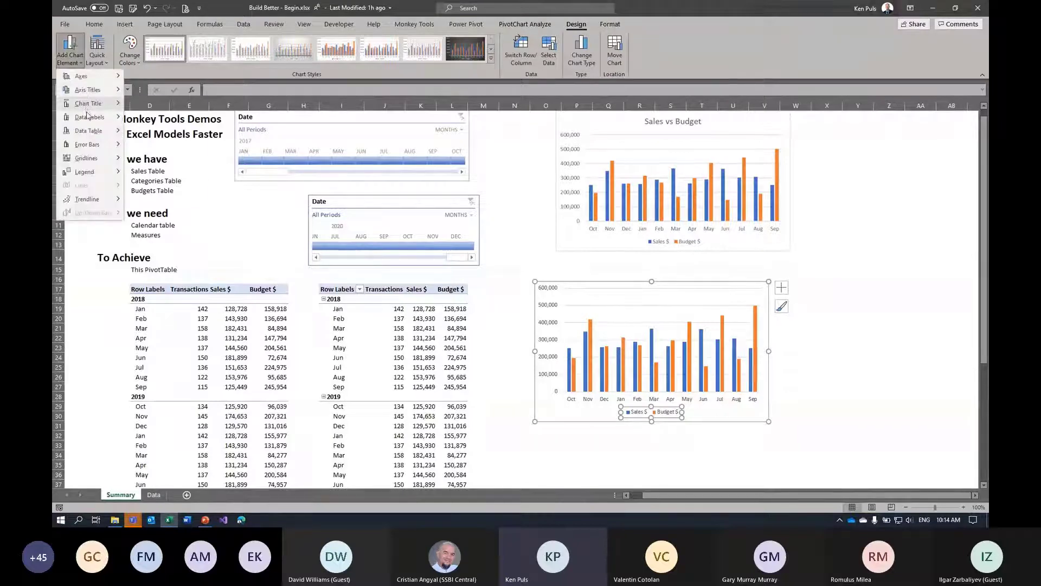
mouse_move(90, 103)
left_click(185, 132)
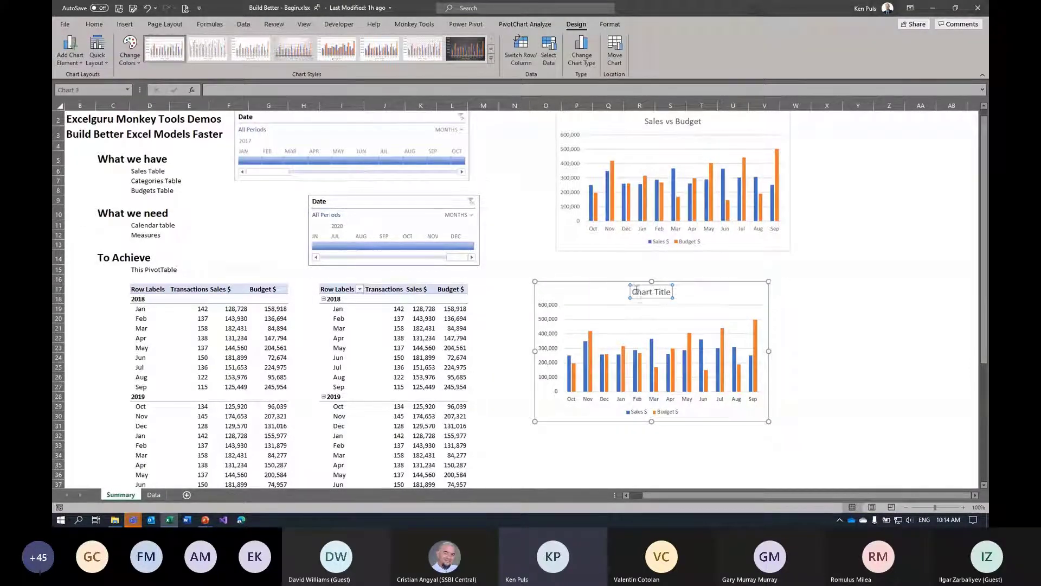
left_click_drag(633, 291, 672, 291)
type("Sales")
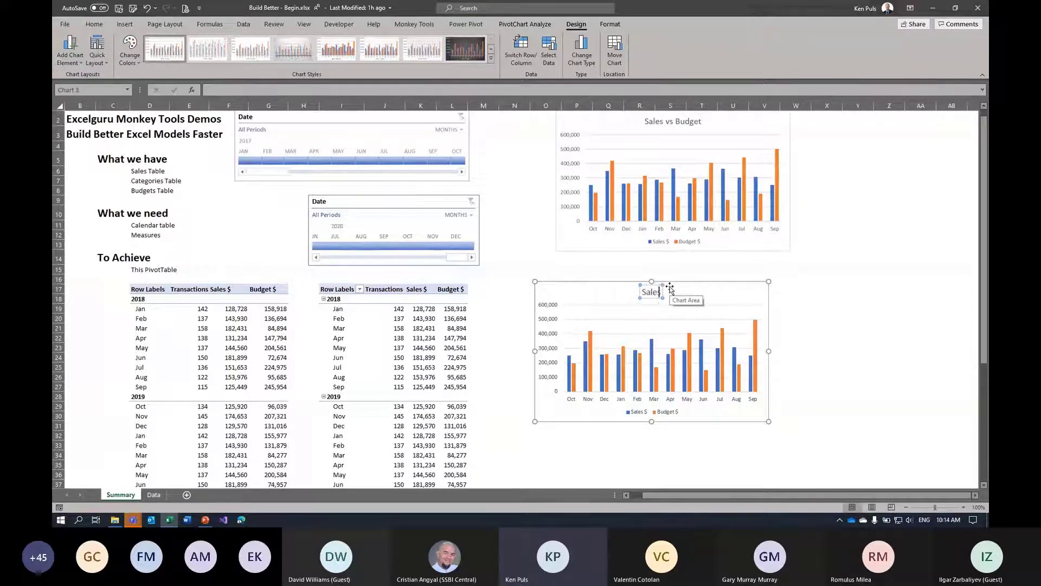
type(" vs Budget")
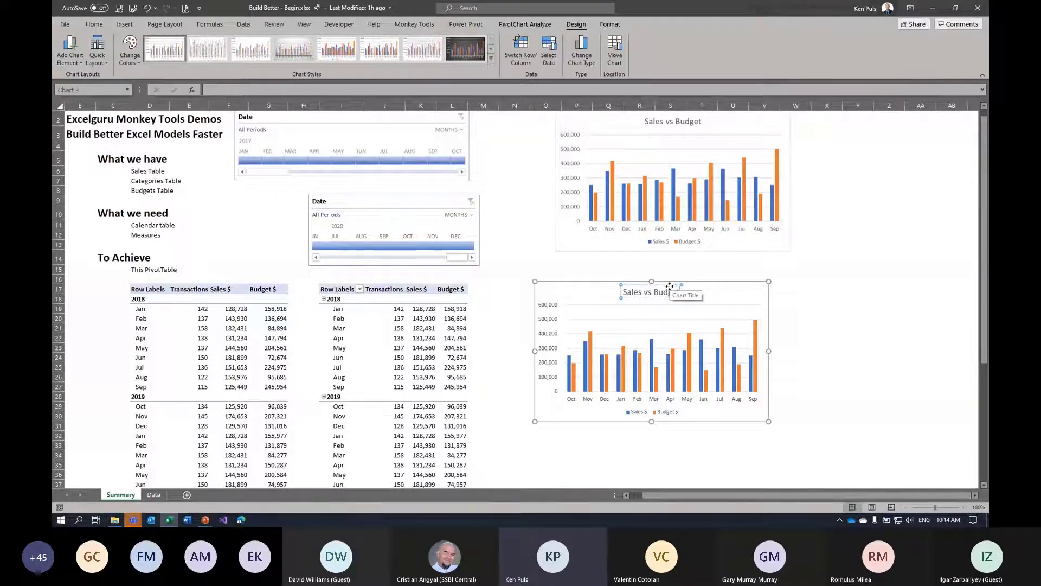
left_click(666, 266)
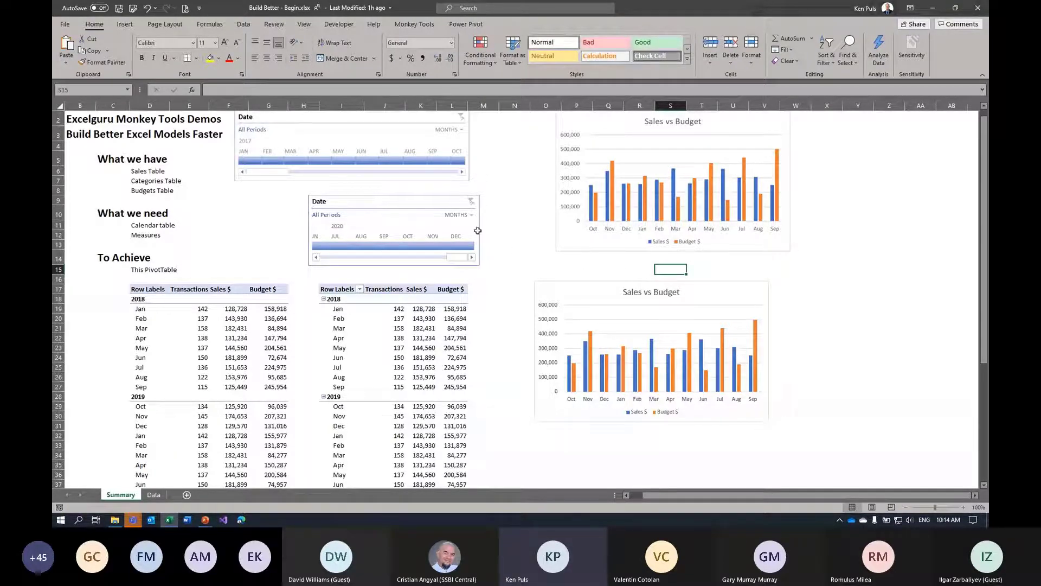
Connect the new Date timeline to PivotTable3 as well, through its report connections
left_click(418, 204)
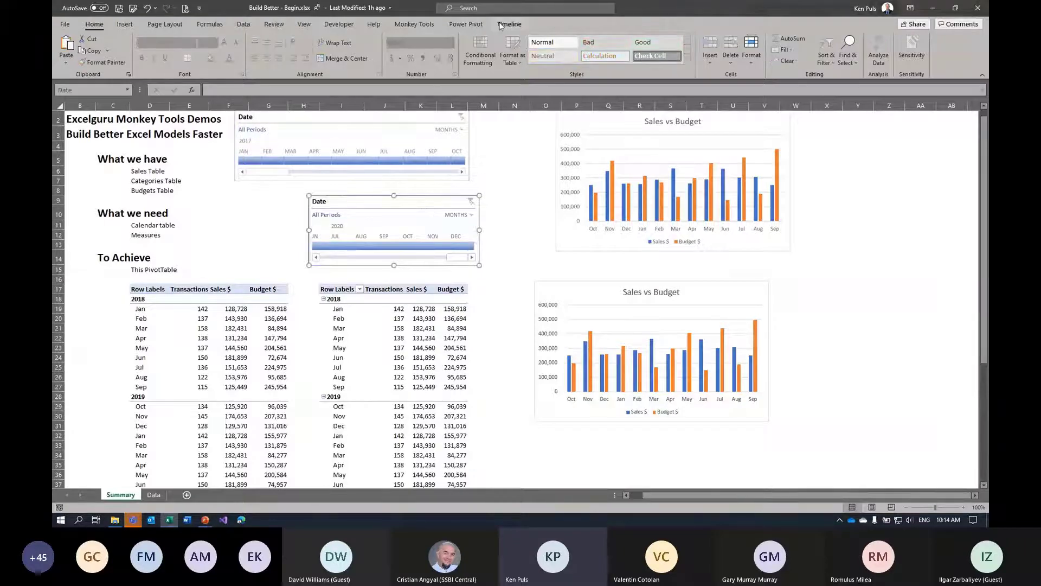
left_click(501, 25)
left_click(124, 51)
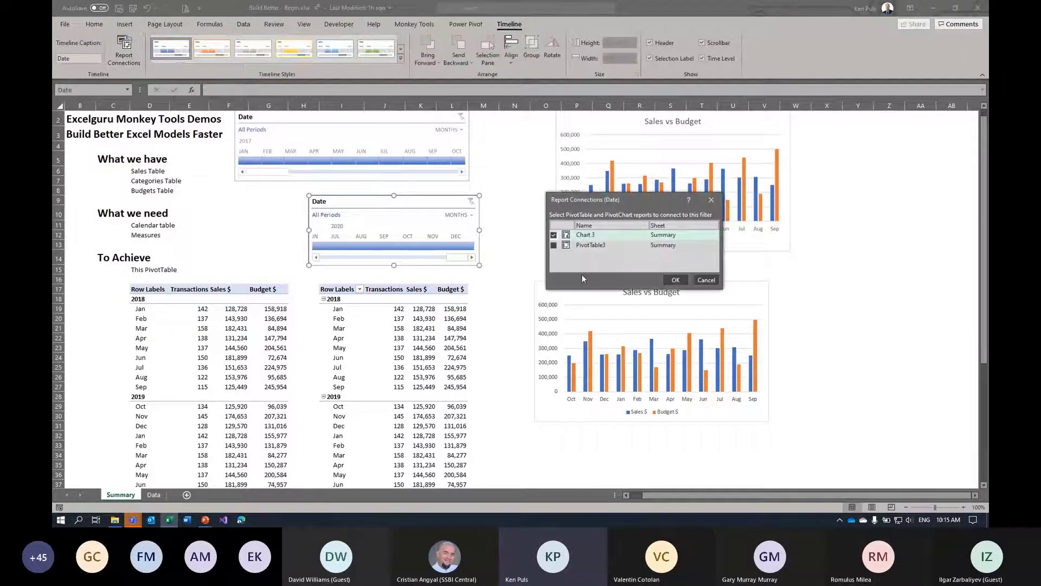
left_click(553, 245)
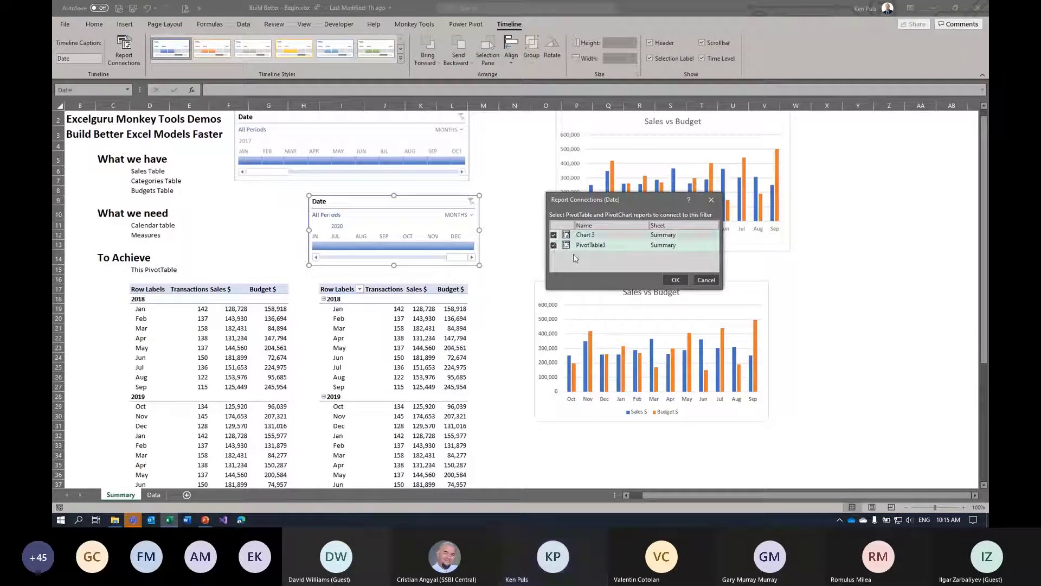
left_click(674, 279)
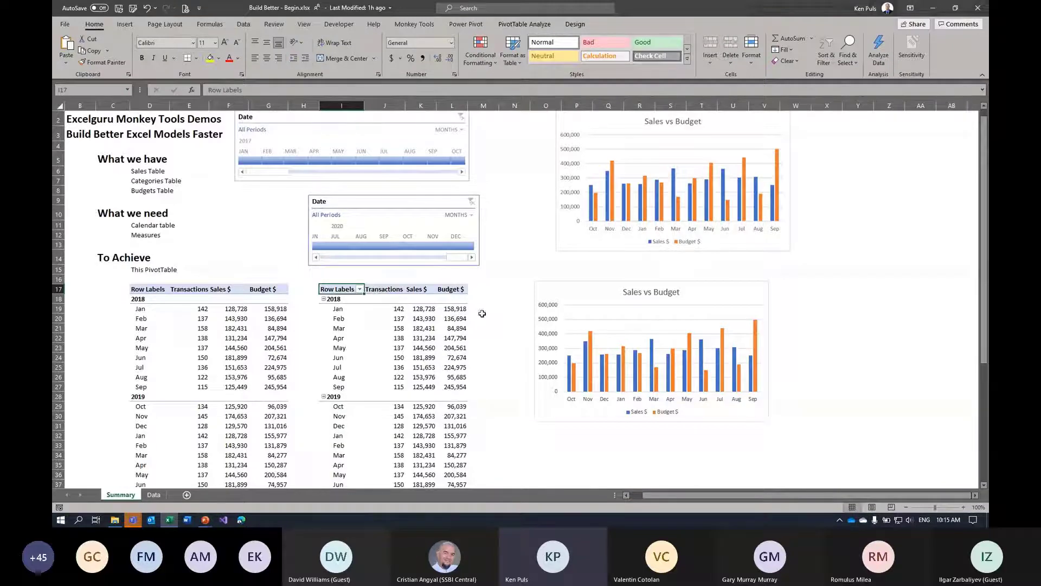
left_click(418, 25)
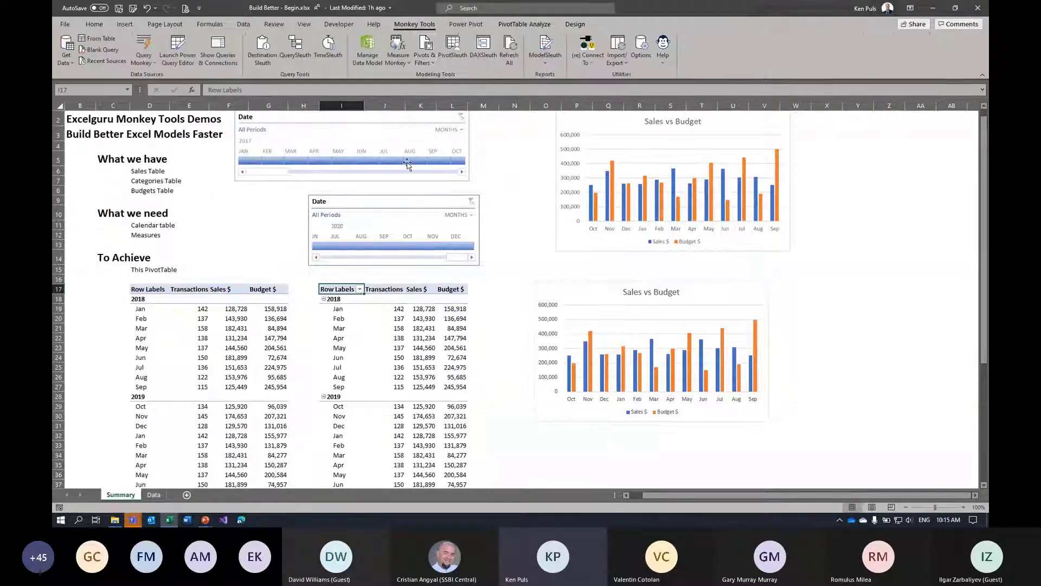
left_click(144, 55)
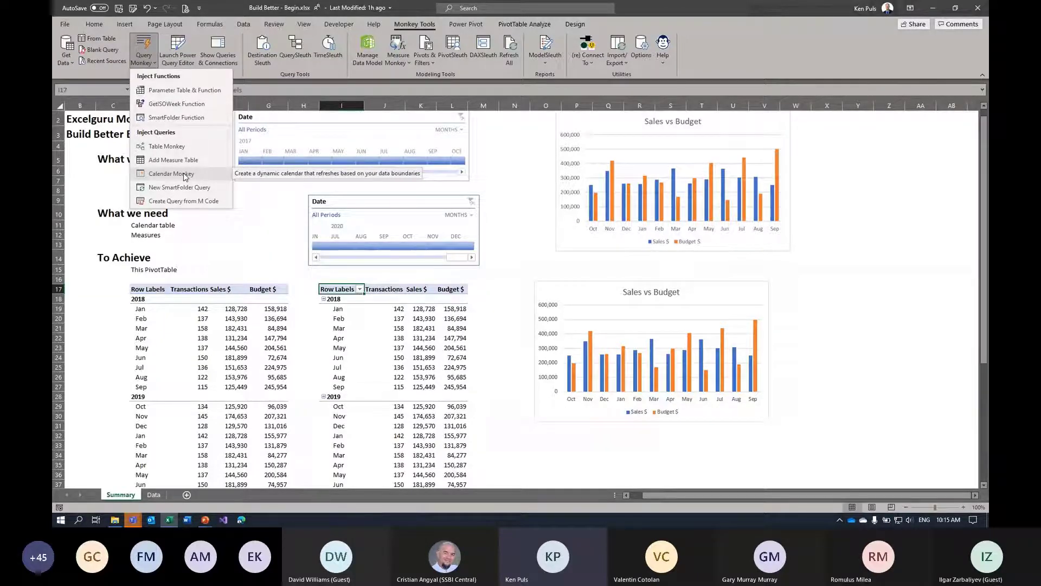
left_click(403, 64)
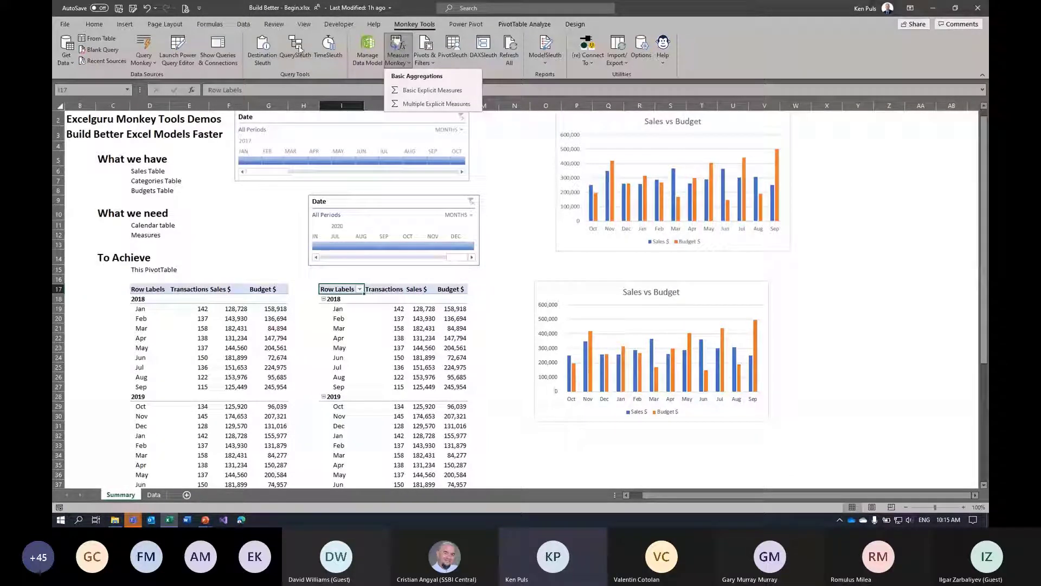
Examine the M code of the Budgets query and its precedents down to Raw Data - Budgets in an enlarged QuerySleuth, then close it
left_click(296, 53)
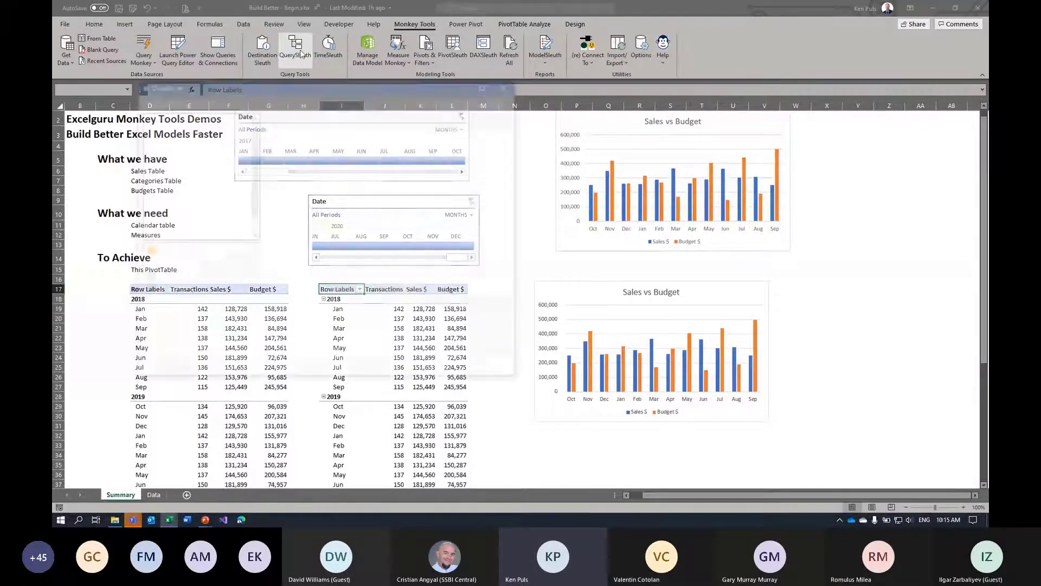
left_click_drag(520, 380, 710, 479)
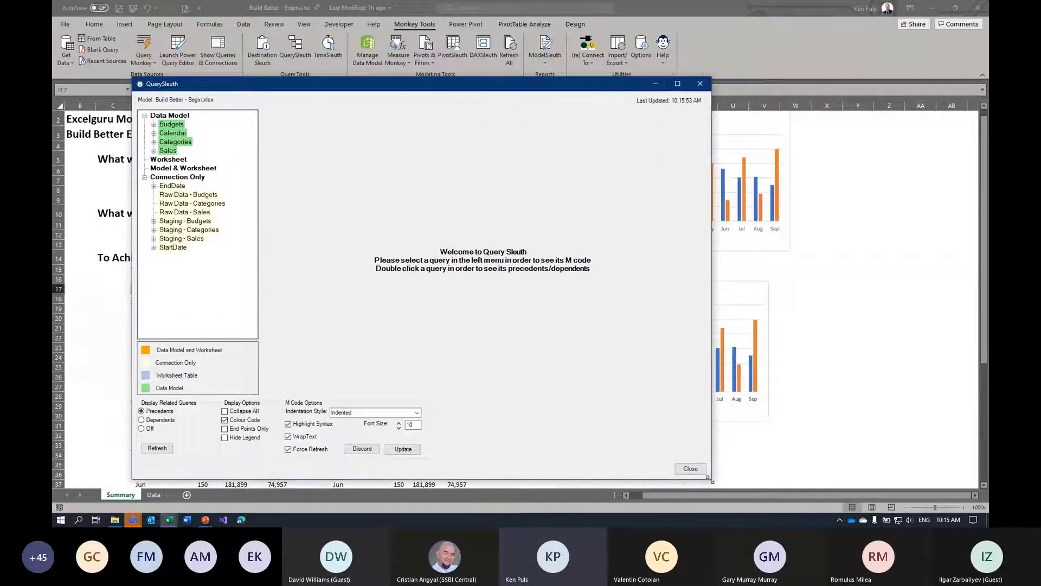
double_click(172, 126)
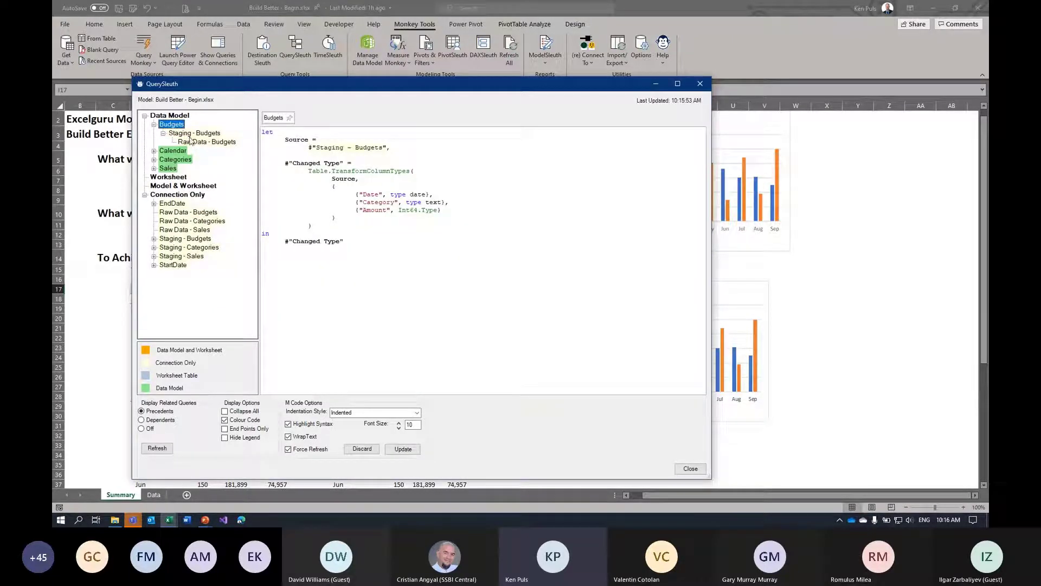
key("Down")
key("Down")
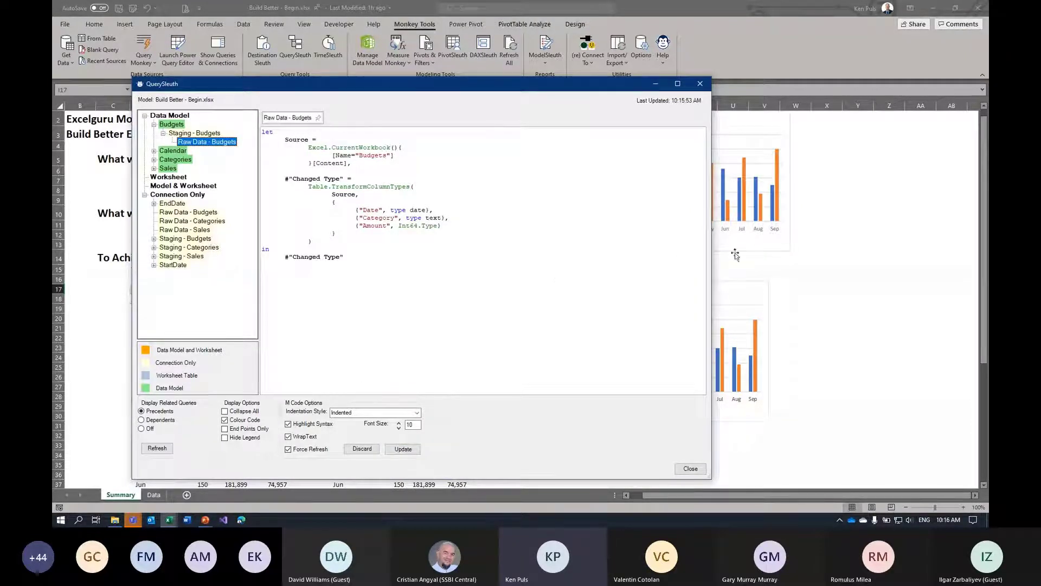
left_click(825, 260)
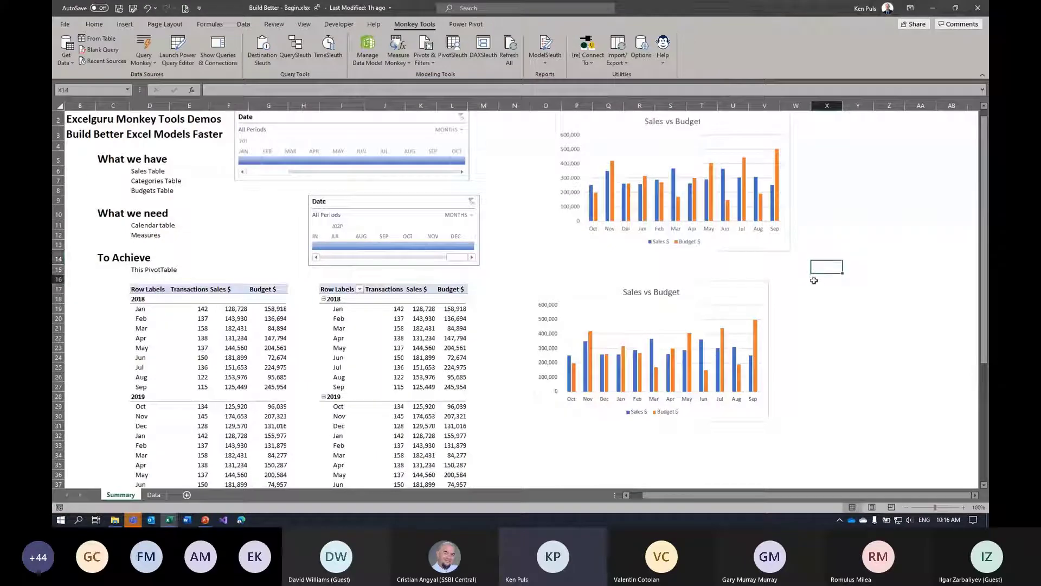
left_click(804, 385)
key("alt+Tab")
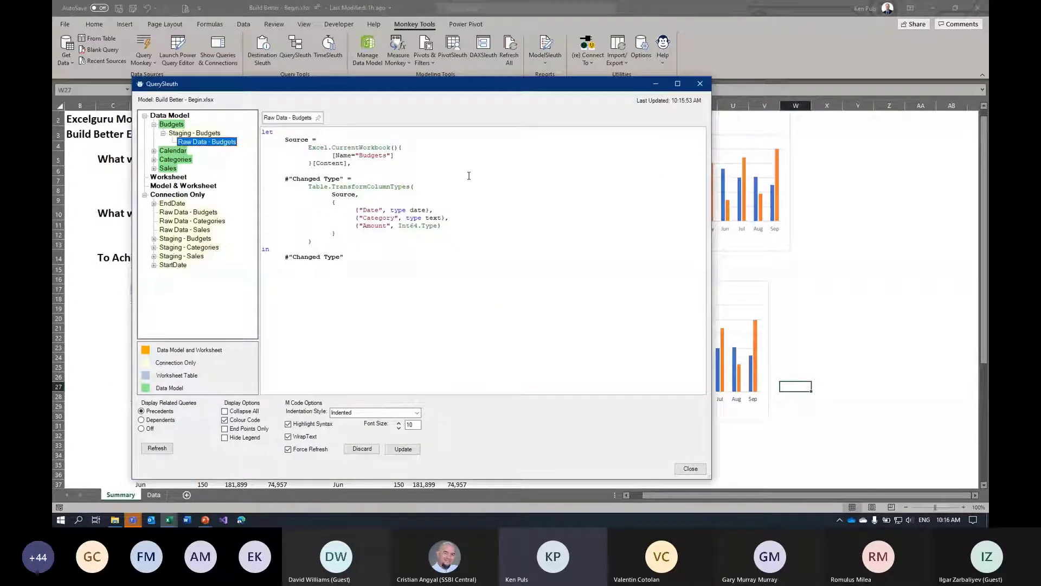
left_click(689, 470)
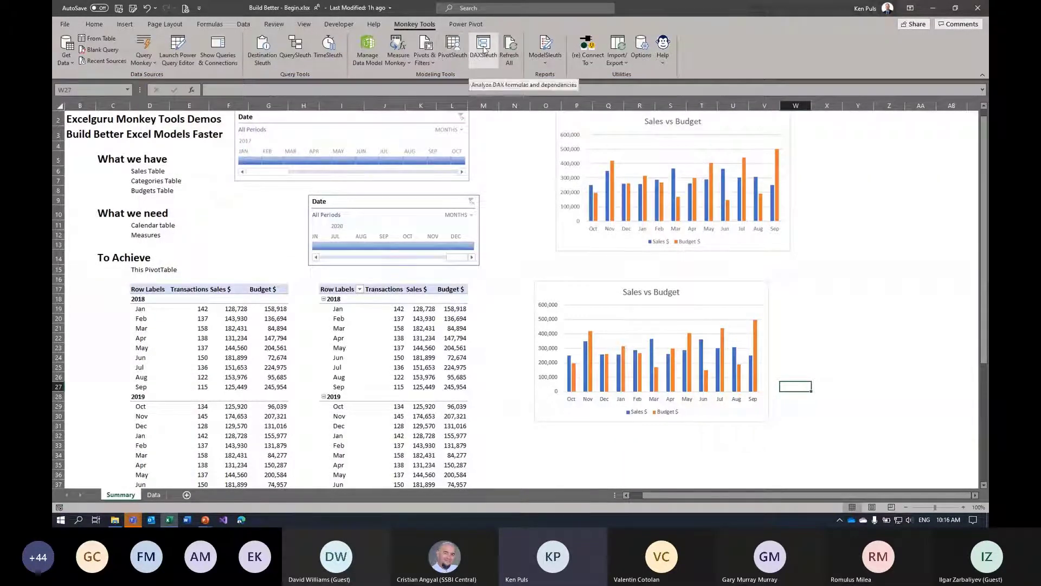
Review the DAX formulas and Excel dependencies of the Budget $, Sales $ and Transactions measures in DAXSleuth
left_click(483, 49)
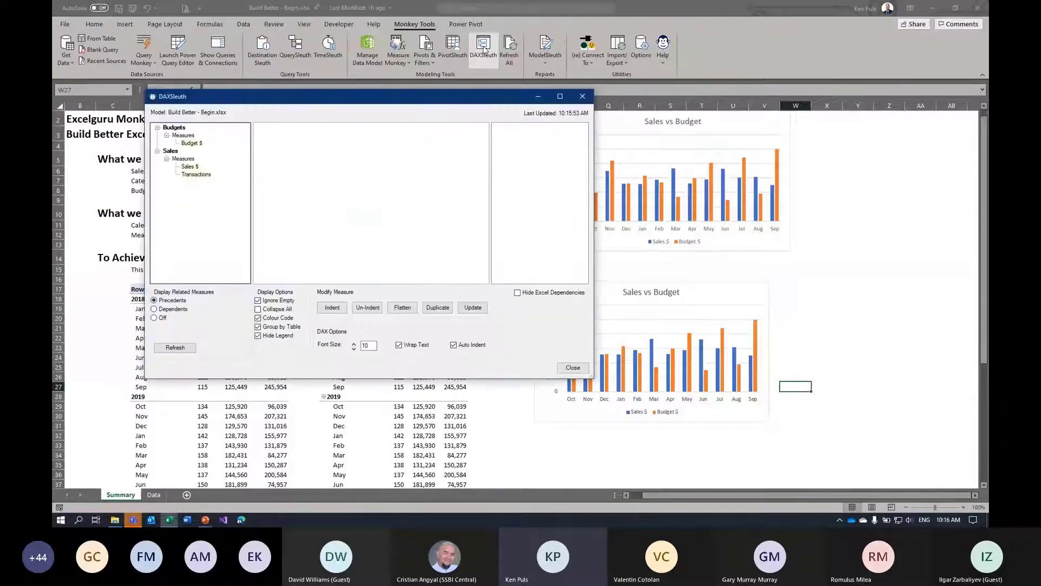
left_click(192, 142)
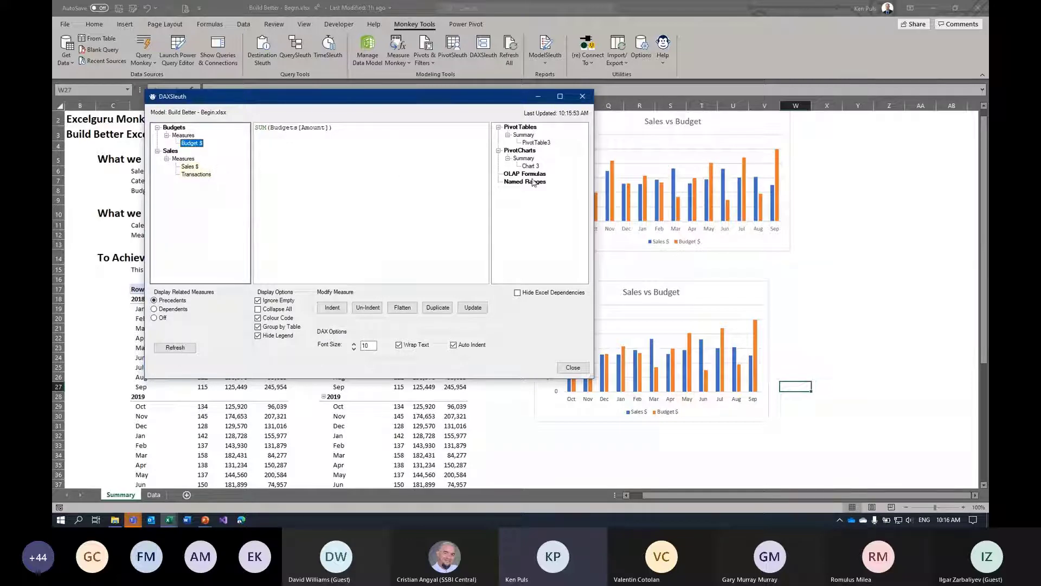
left_click_drag(494, 98, 642, 94)
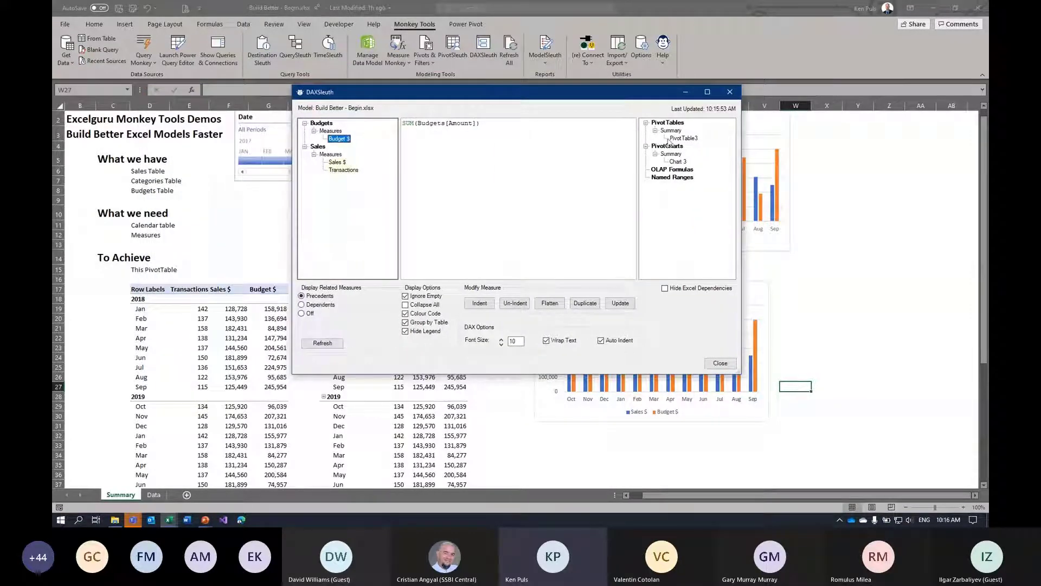
left_click(337, 162)
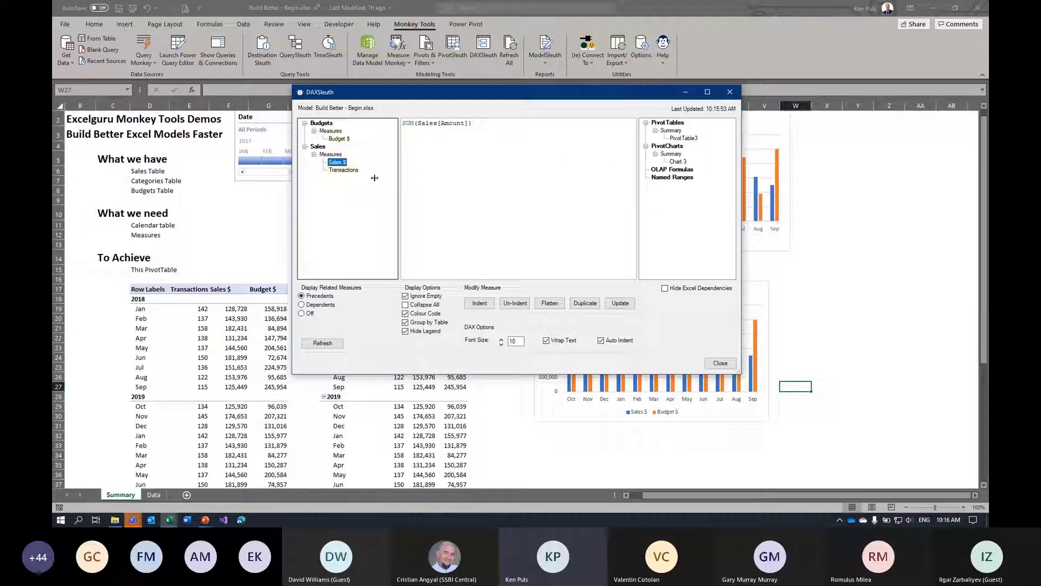
left_click(342, 169)
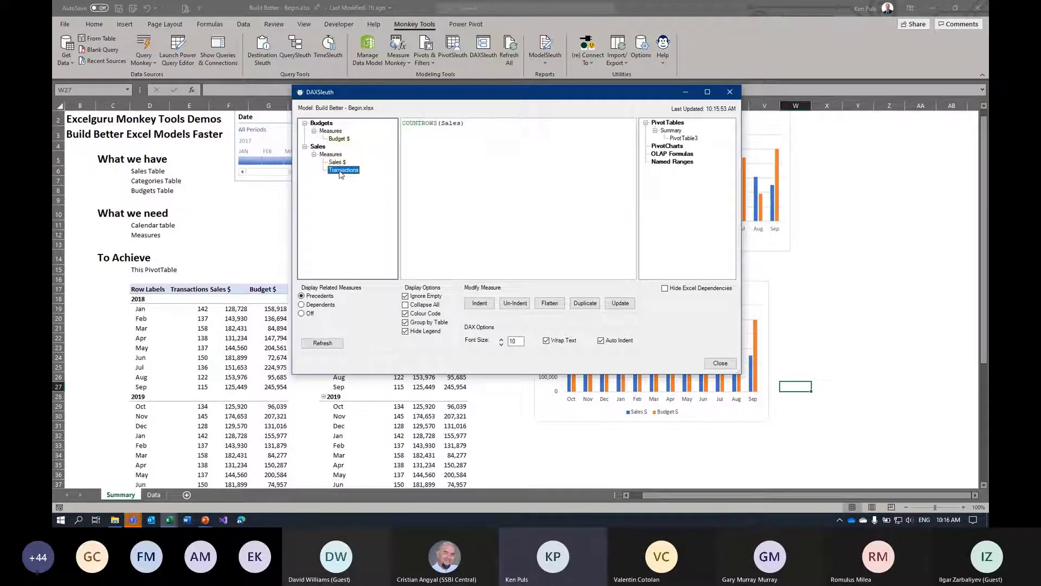
Locate the PivotTable that uses Transactions and the PivotTable and PivotChart that use Sales $, then close DAXSleuth and return to the PivotTable
left_click(684, 138)
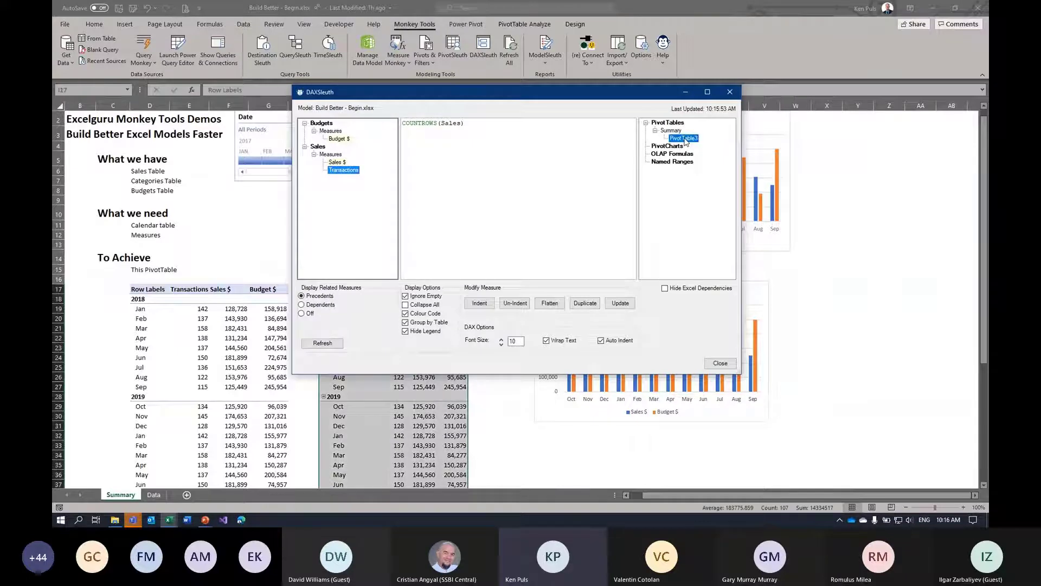
left_click(336, 162)
left_click(673, 139)
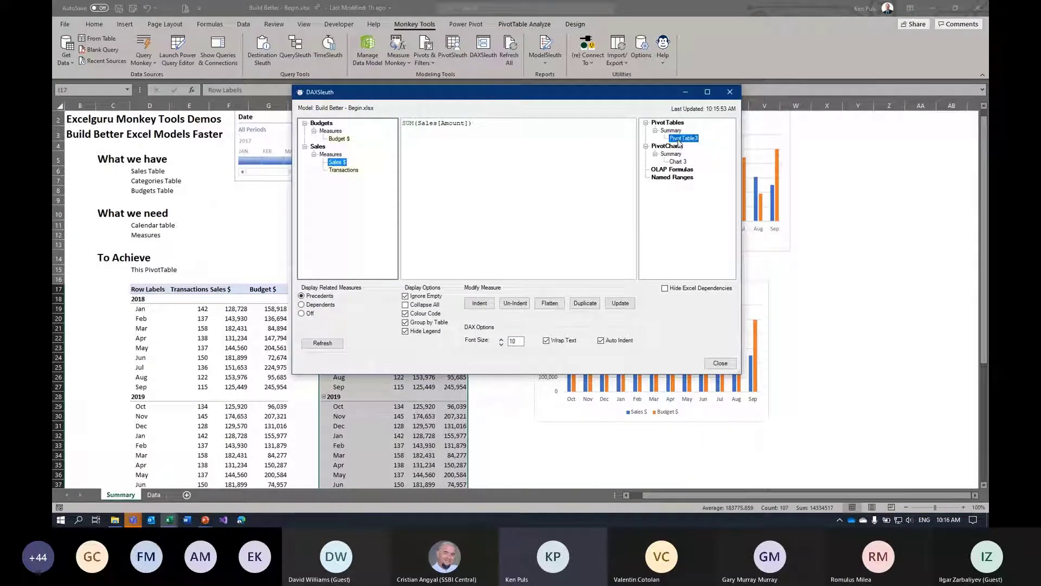
left_click(678, 163)
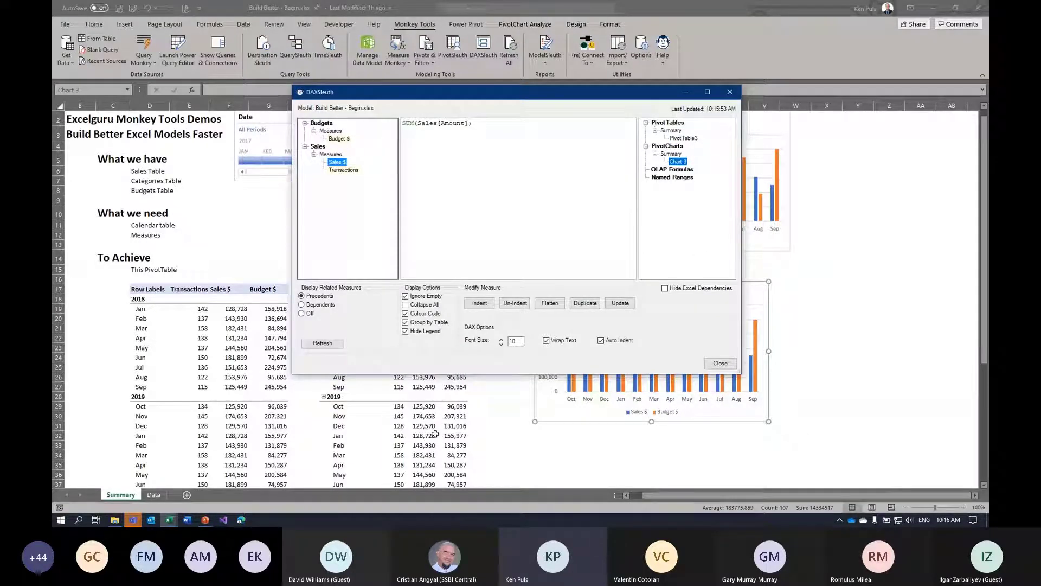
mouse_move(431, 427)
left_click(719, 363)
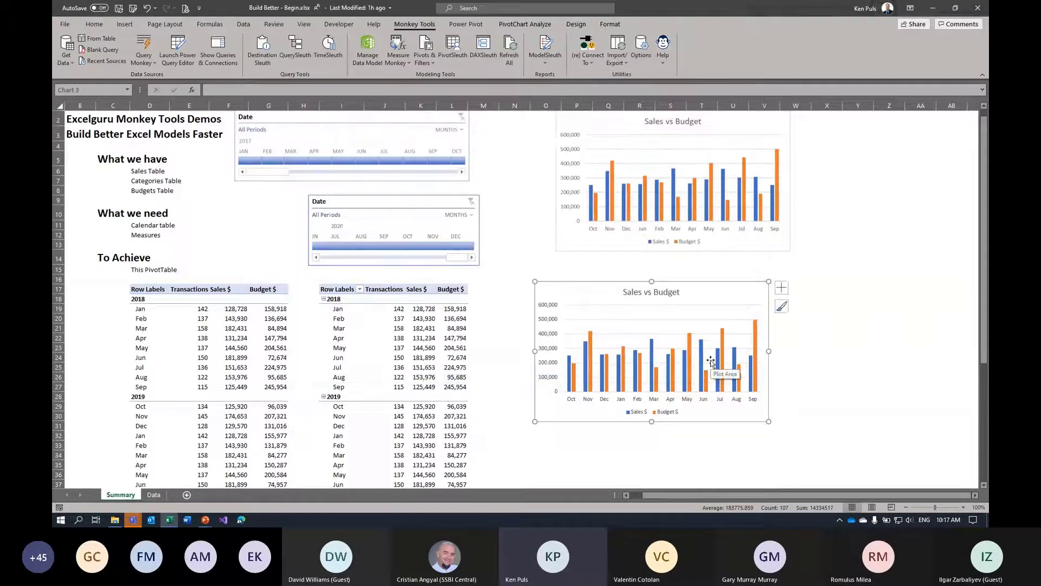
left_click(387, 328)
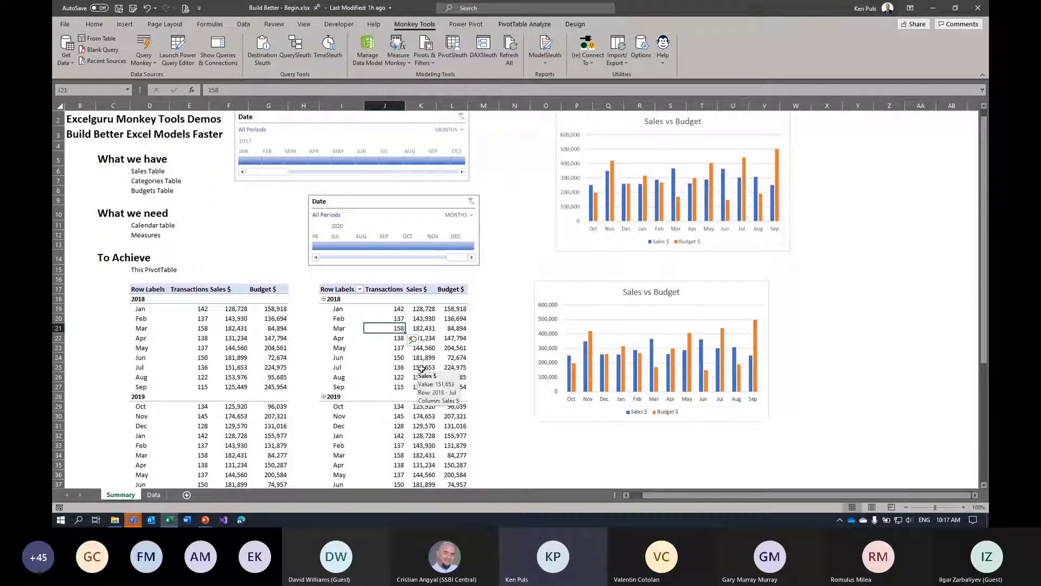
Inspect the timelines, rows and values used by PivotTable3 in PivotSleuth, then close it
left_click(454, 52)
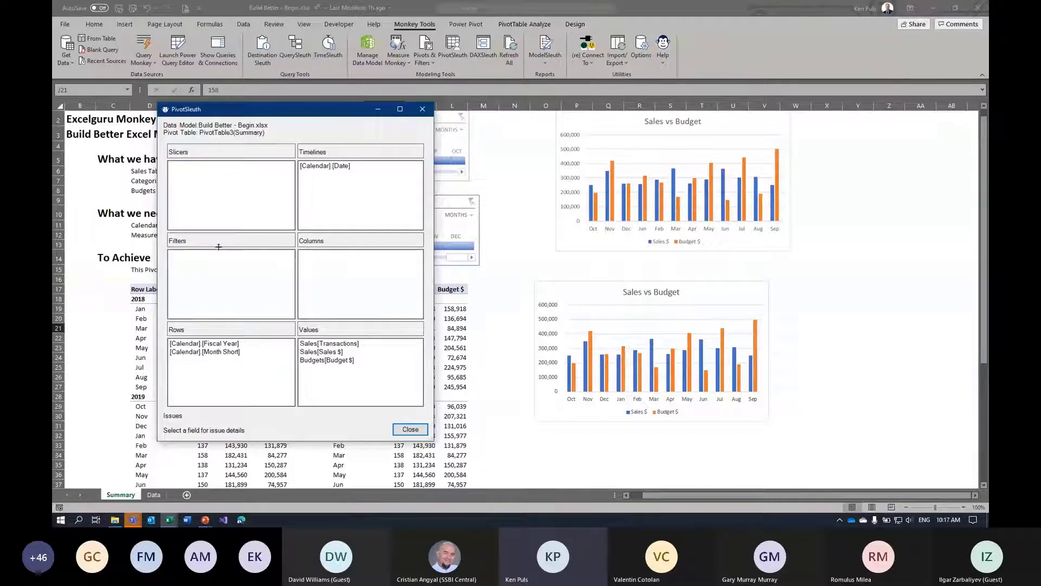
mouse_move(315, 170)
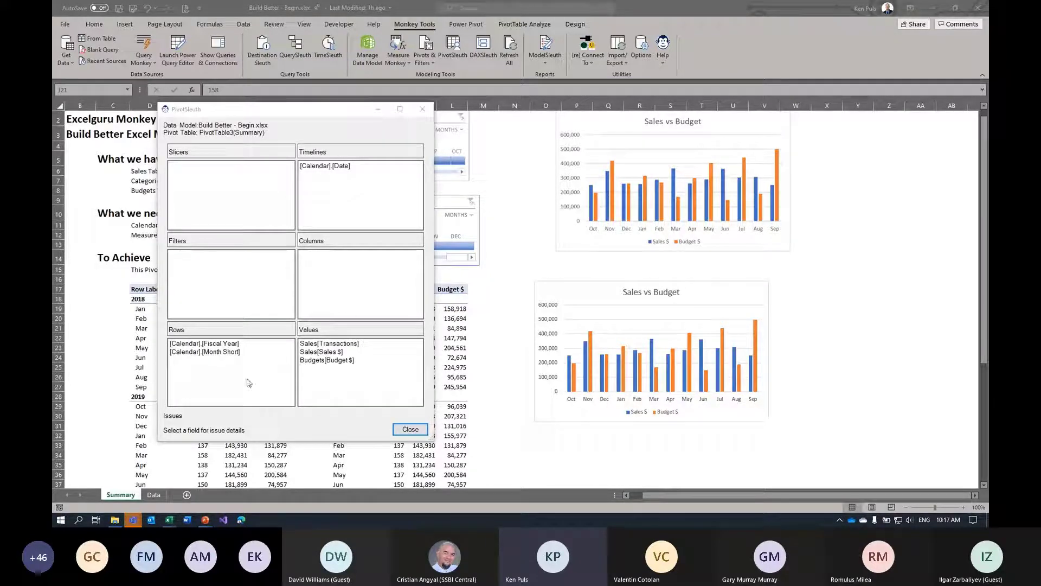
left_click(401, 427)
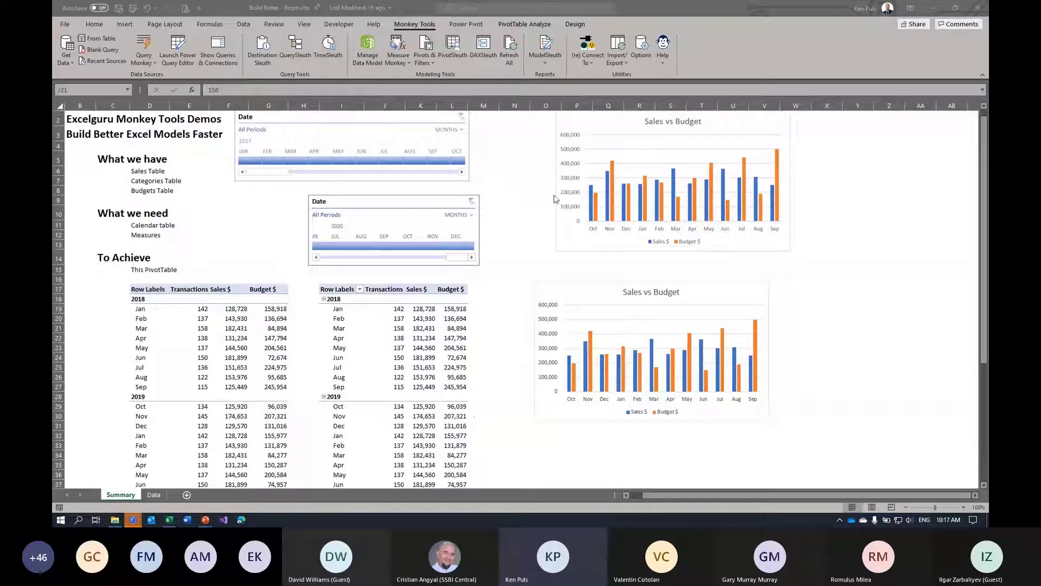
Generate the Model Summary report with ModelSleuth and review its relationship cardinalities and table observations
left_click(545, 62)
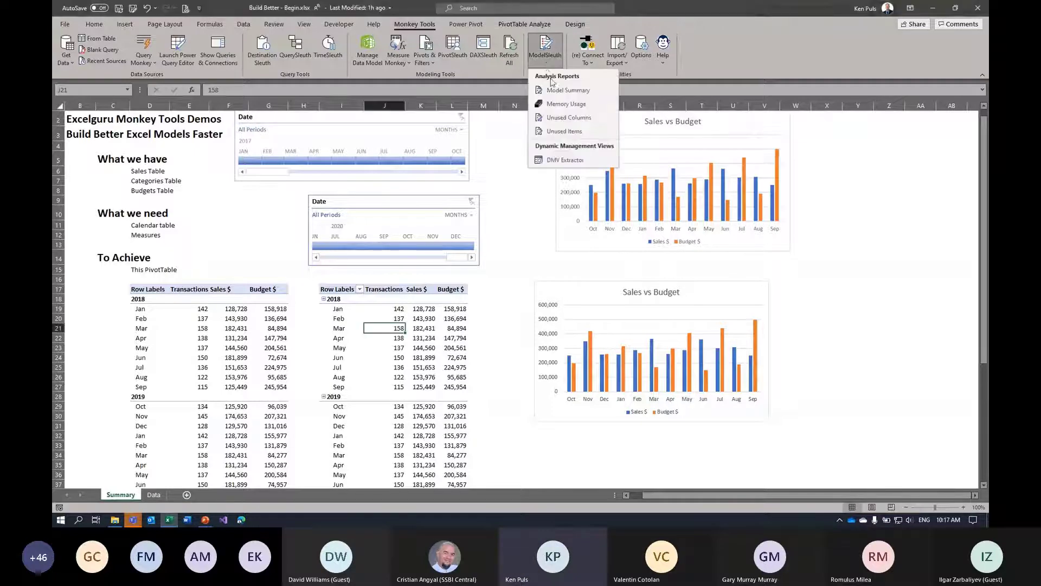
left_click(555, 96)
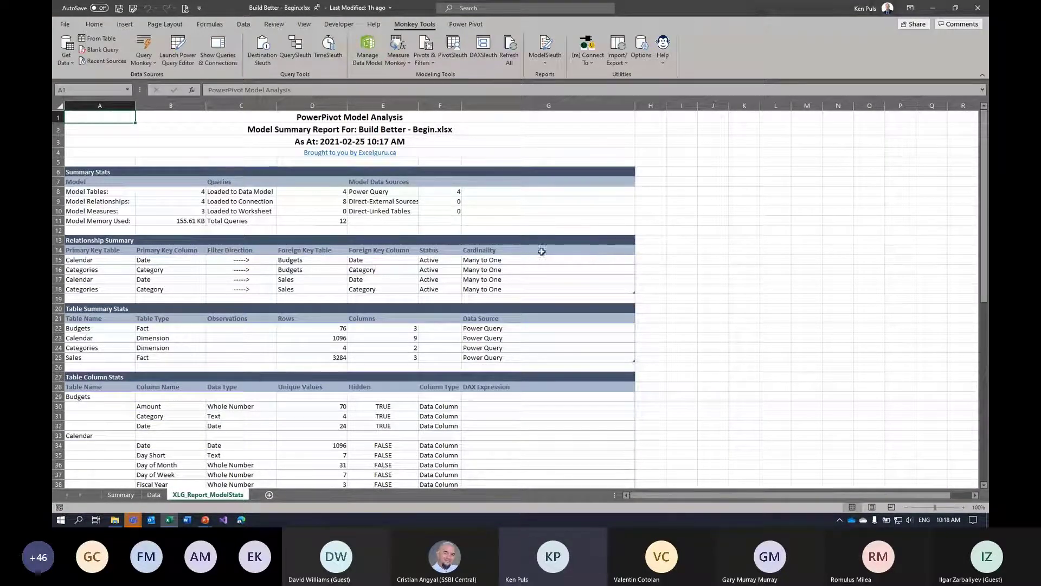
scroll(483, 244, "down", 3)
scroll(513, 266, "up", 3)
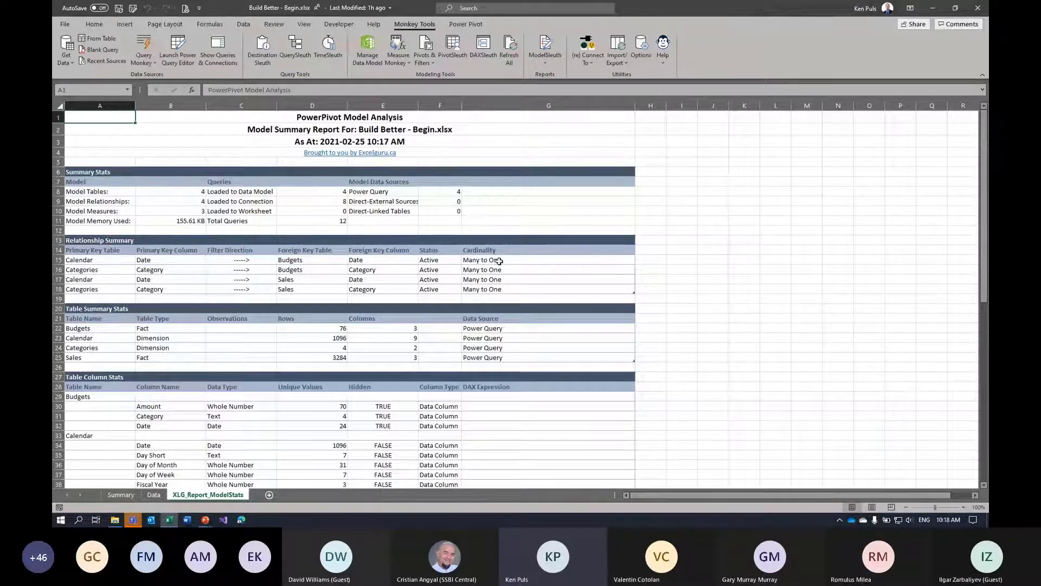
left_click_drag(497, 261, 502, 288)
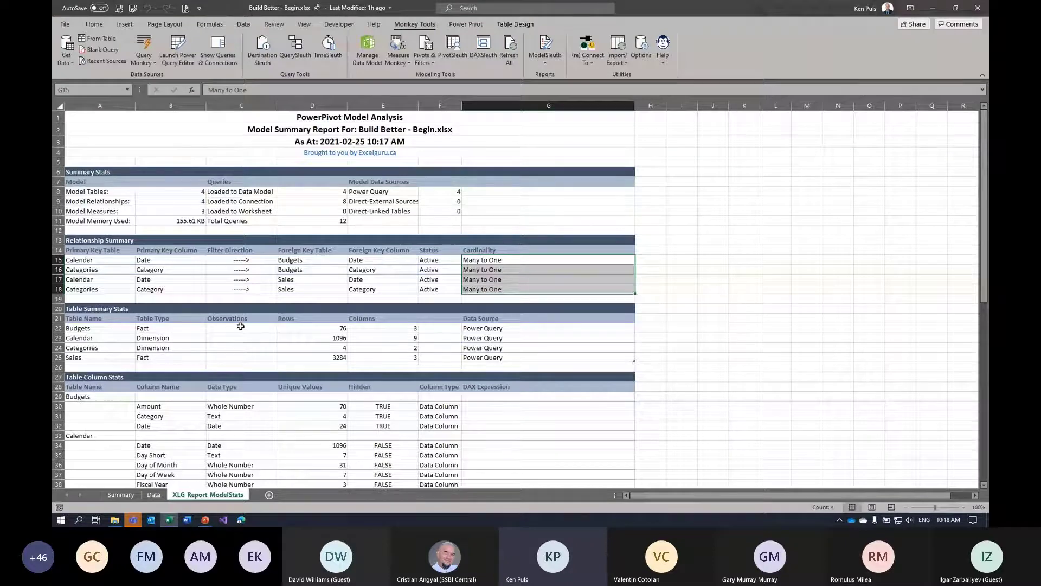
left_click_drag(240, 325, 242, 356)
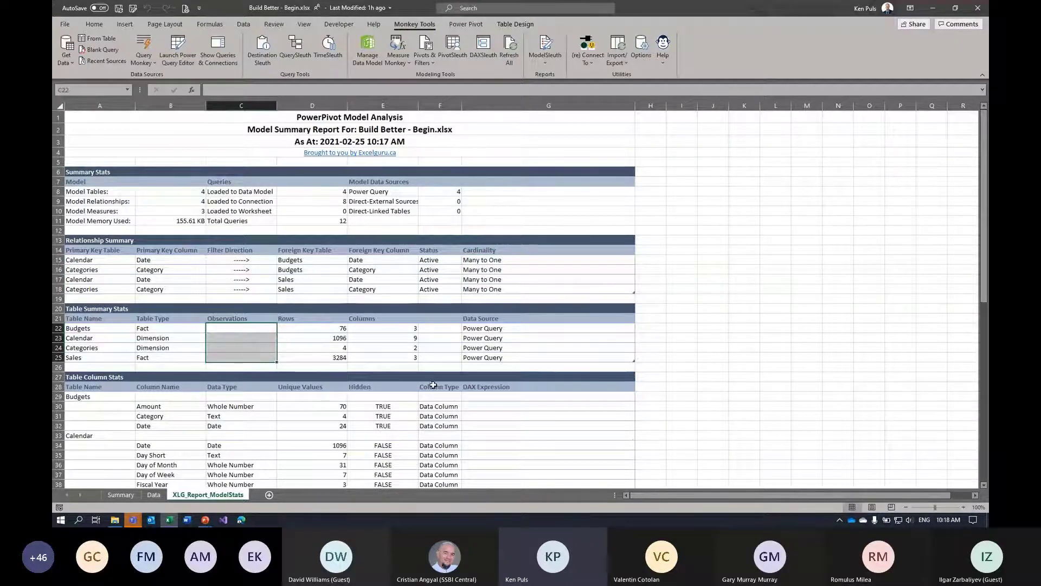
Review the columns' unique values, the measure types and the query statistics in the Model Summary report
scroll(288, 335, "down", 5)
left_click(320, 250)
left_click_drag(320, 250, 319, 361)
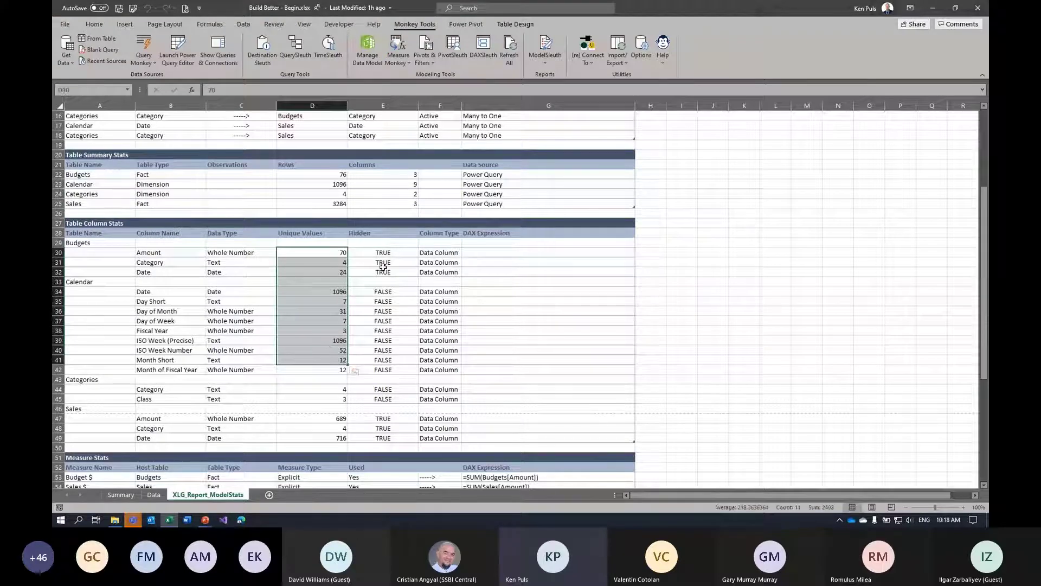
scroll(383, 266, "down", 6)
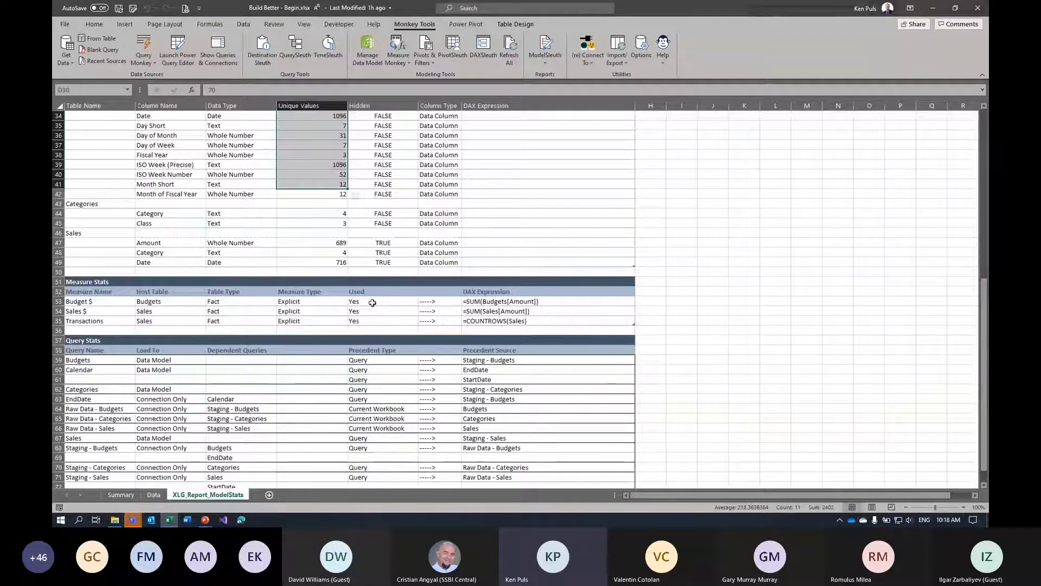
left_click_drag(315, 301, 318, 320)
scroll(522, 337, "down", 3)
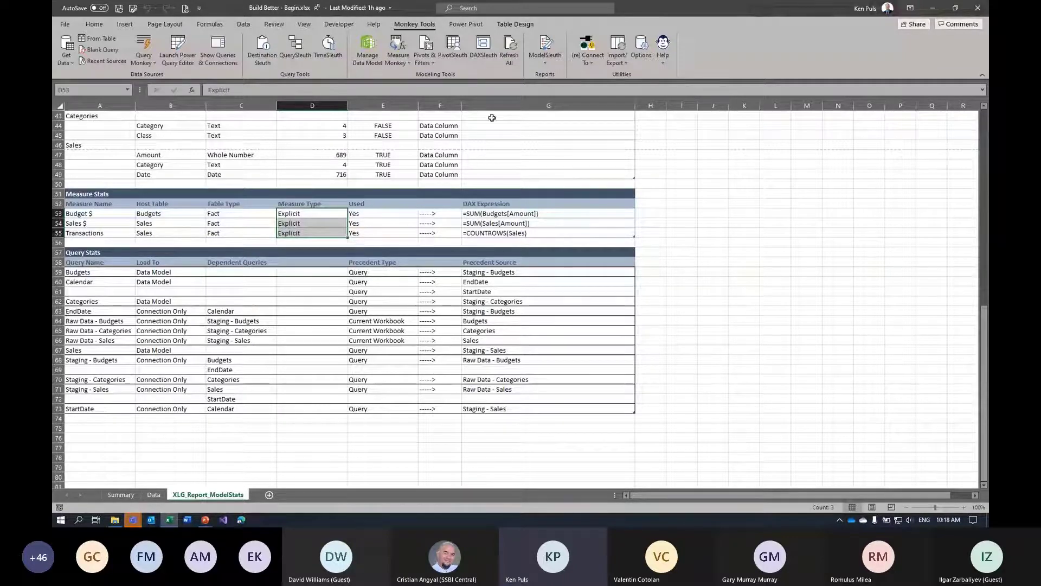
Generate the Memory Usage report and expand the Calendar table to show the memory used by its columns
left_click(545, 51)
left_click(561, 105)
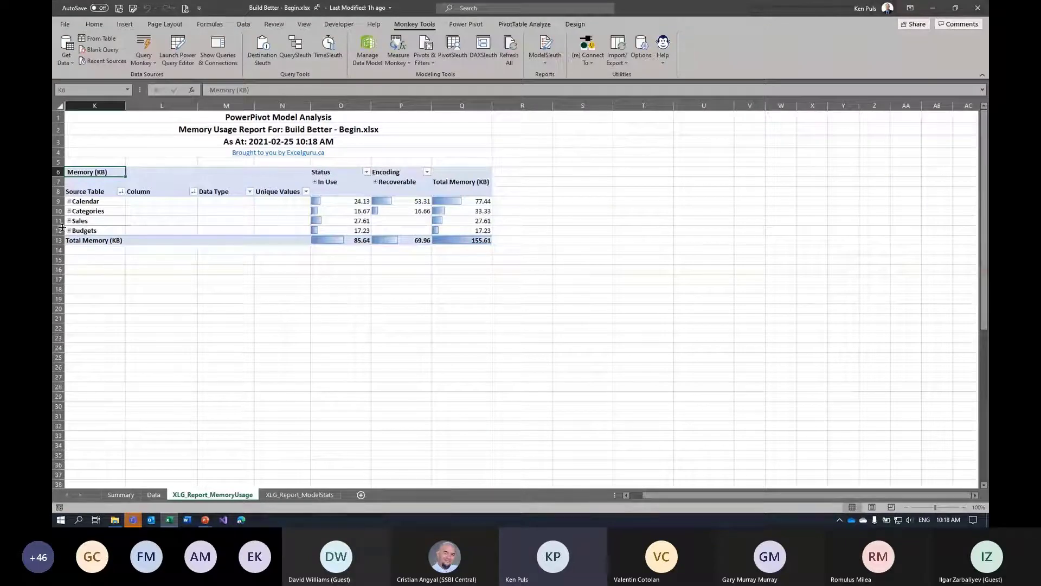
left_click(69, 201)
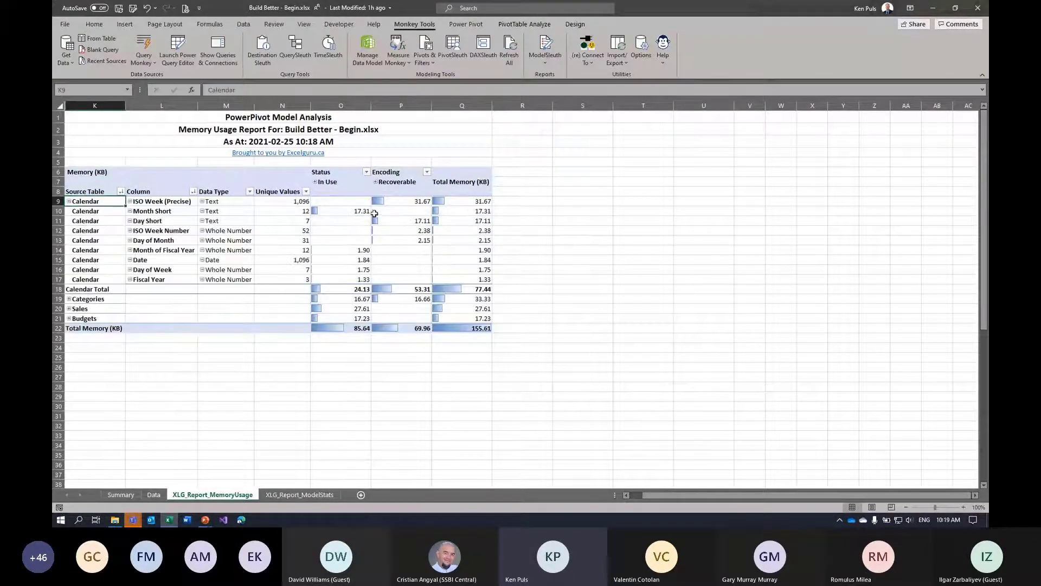
mouse_move(409, 204)
Generate the Unused Items report for the model, then return to the Summary sheet
left_click(561, 64)
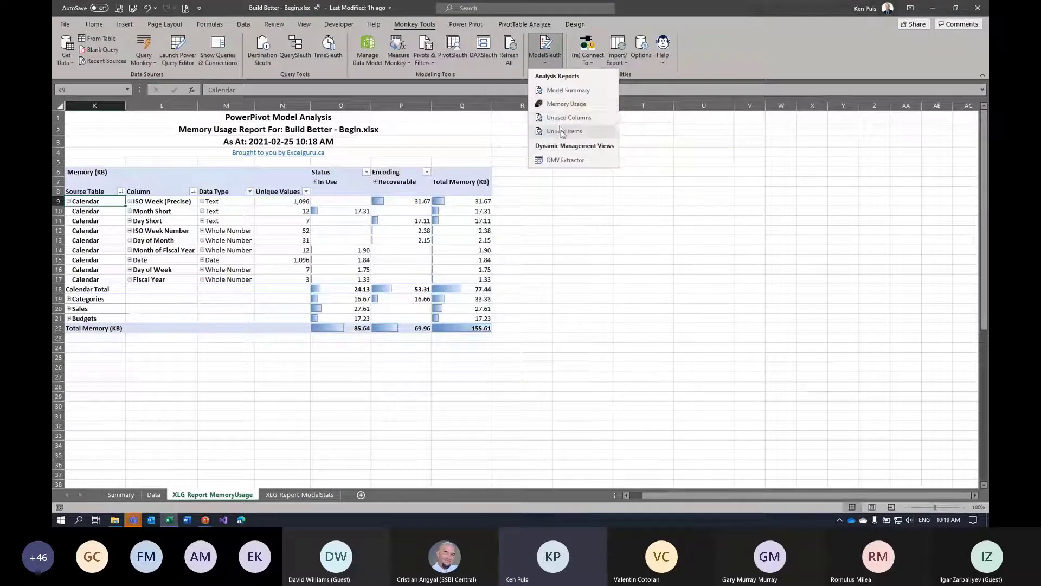
left_click(551, 125)
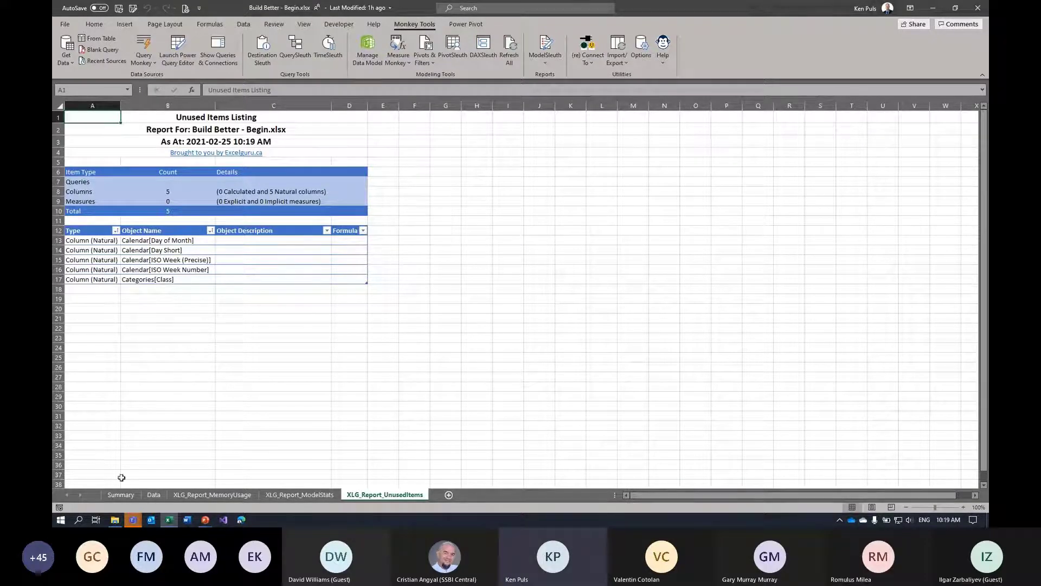
left_click(126, 495)
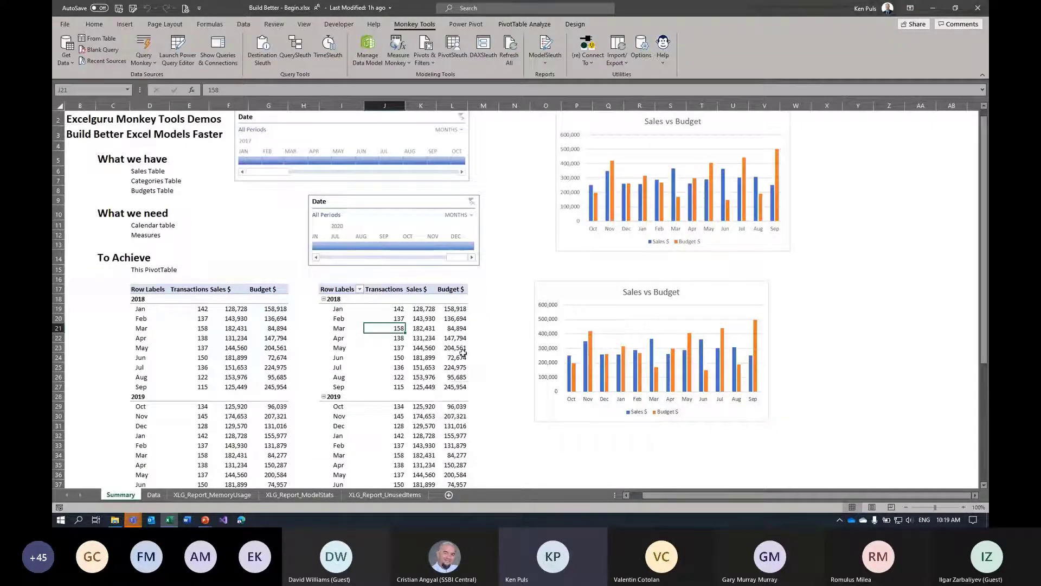
Revisit the memory usage and model summary reports, and look over the Monkey Tools connection and import/export options
left_click(595, 65)
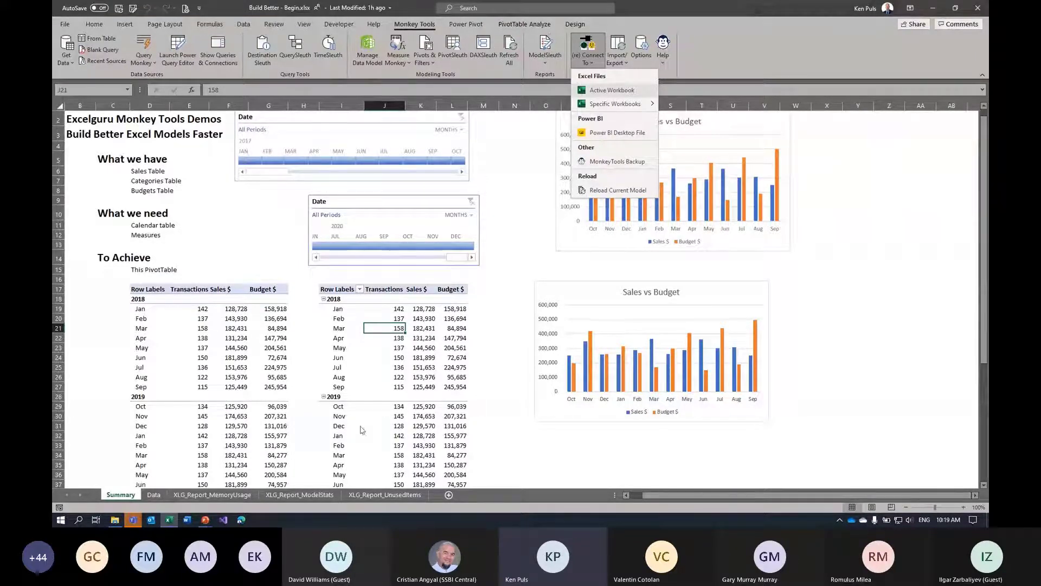
left_click(239, 496)
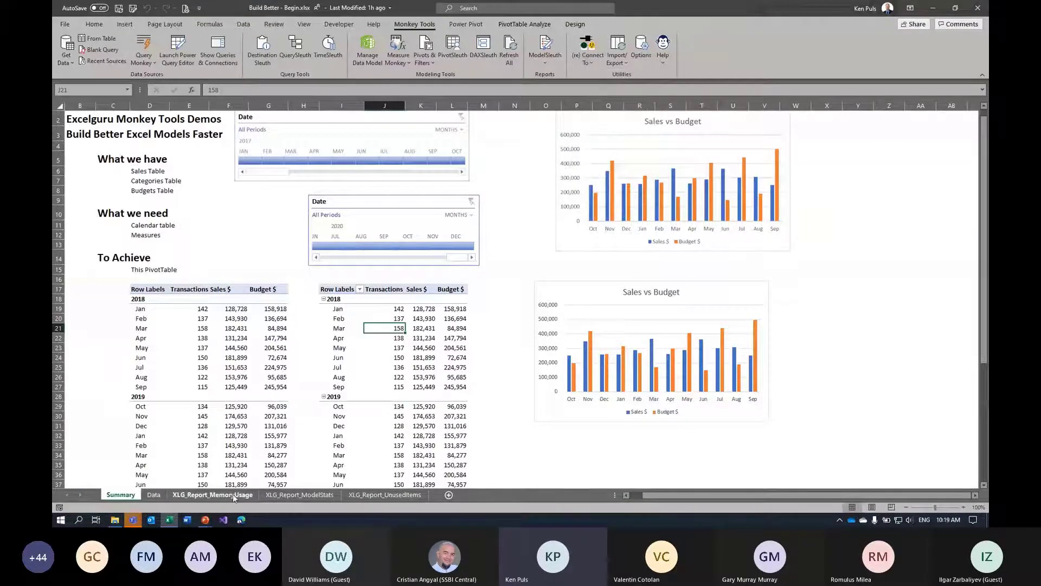
left_click(232, 494)
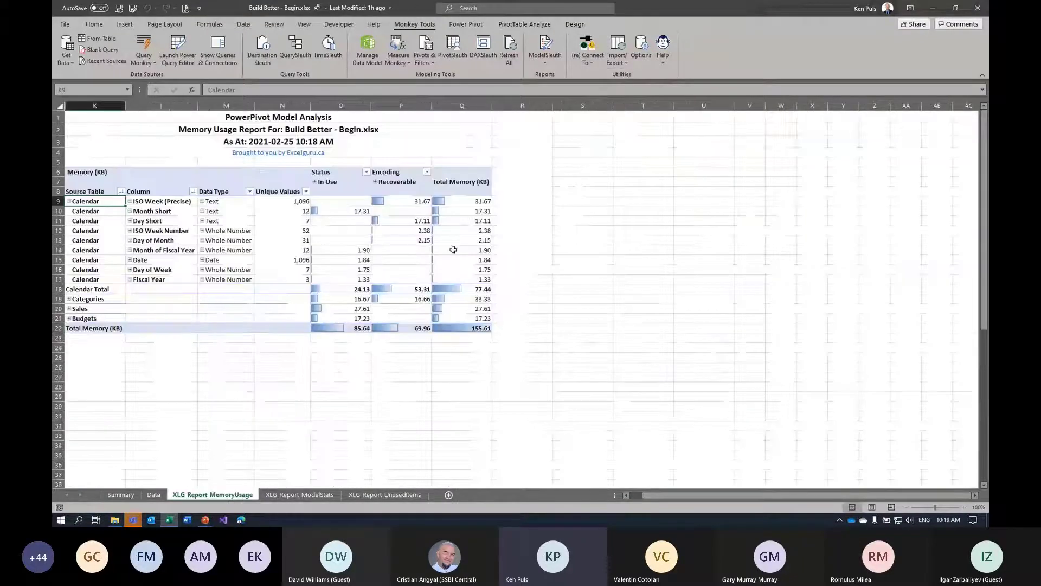
left_click(320, 490)
scroll(457, 353, "up", 9)
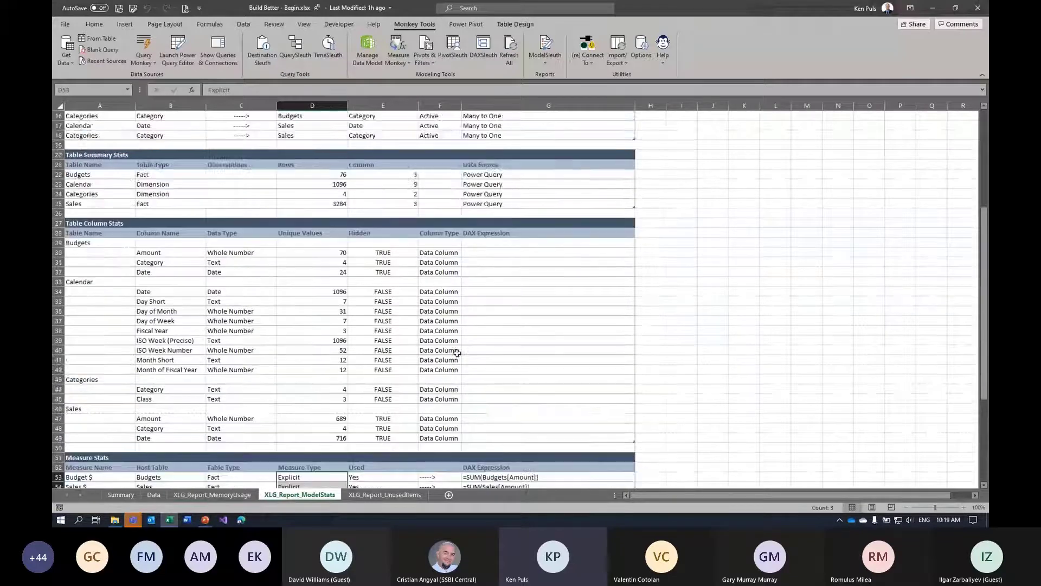
scroll(457, 353, "up", 5)
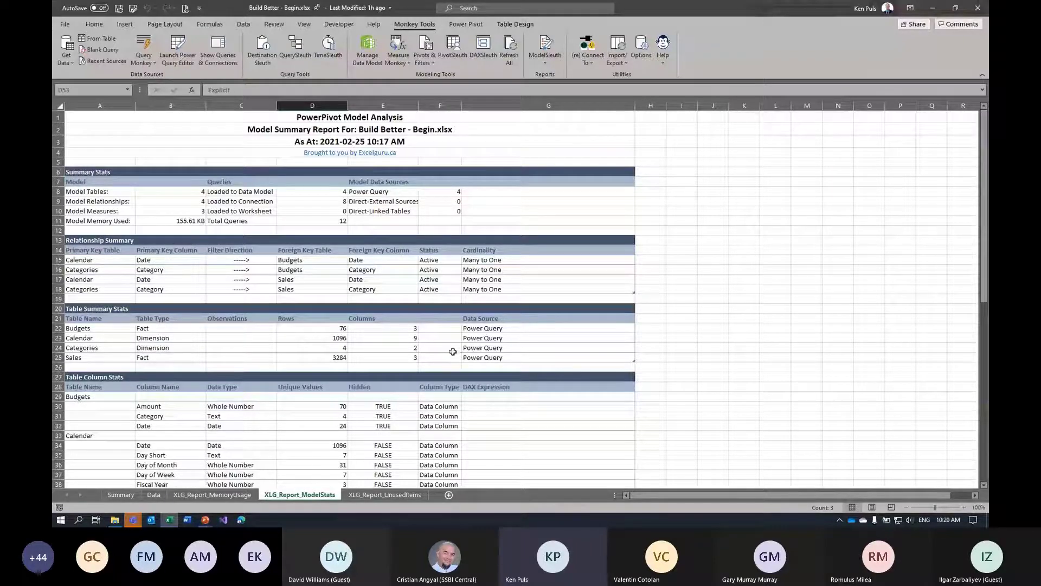
left_click(596, 64)
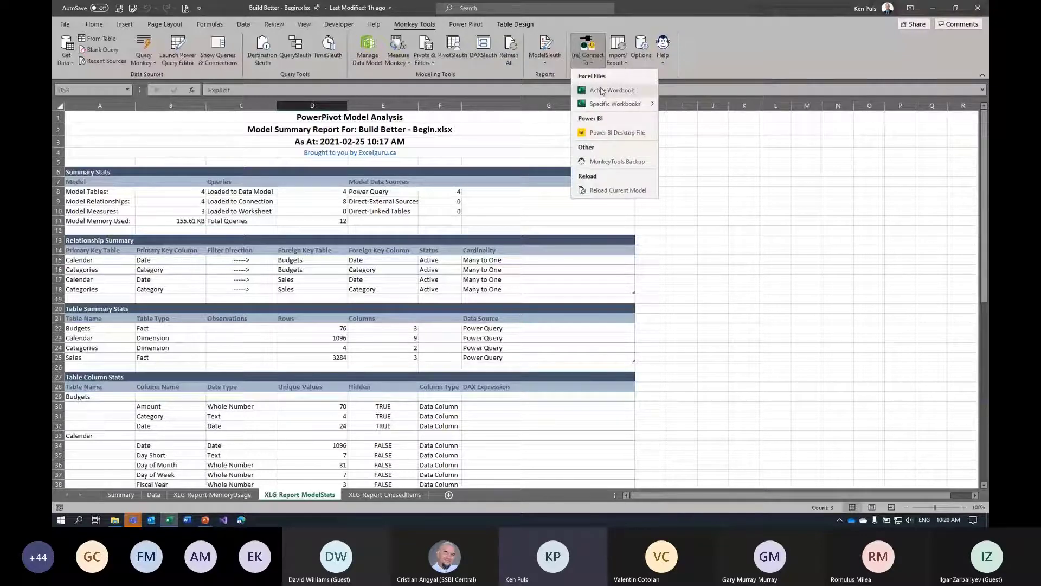
left_click(625, 60)
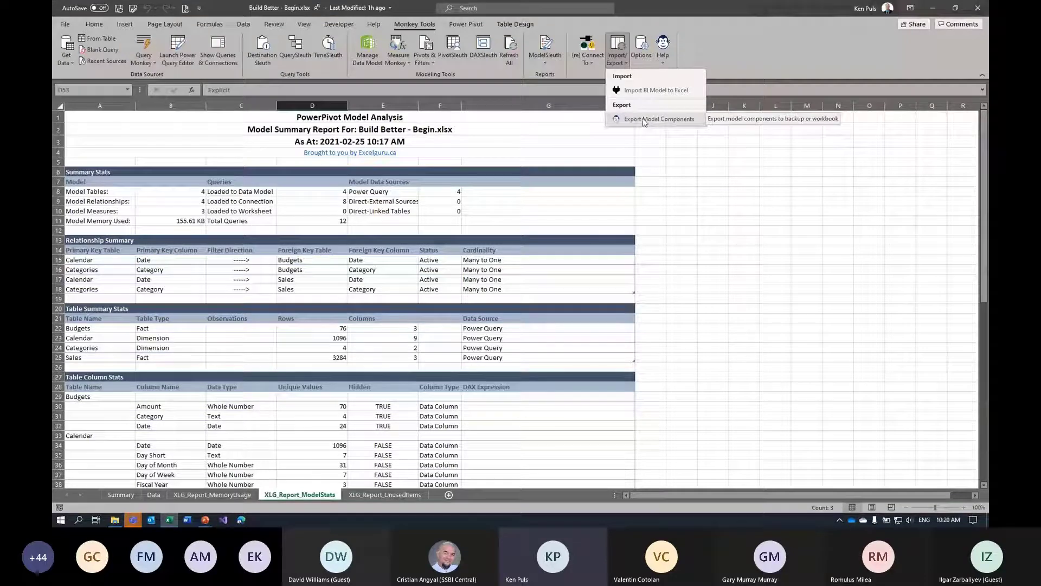
Close Build Better - Begin.xlsx and create a new blank workbook
left_click(65, 24)
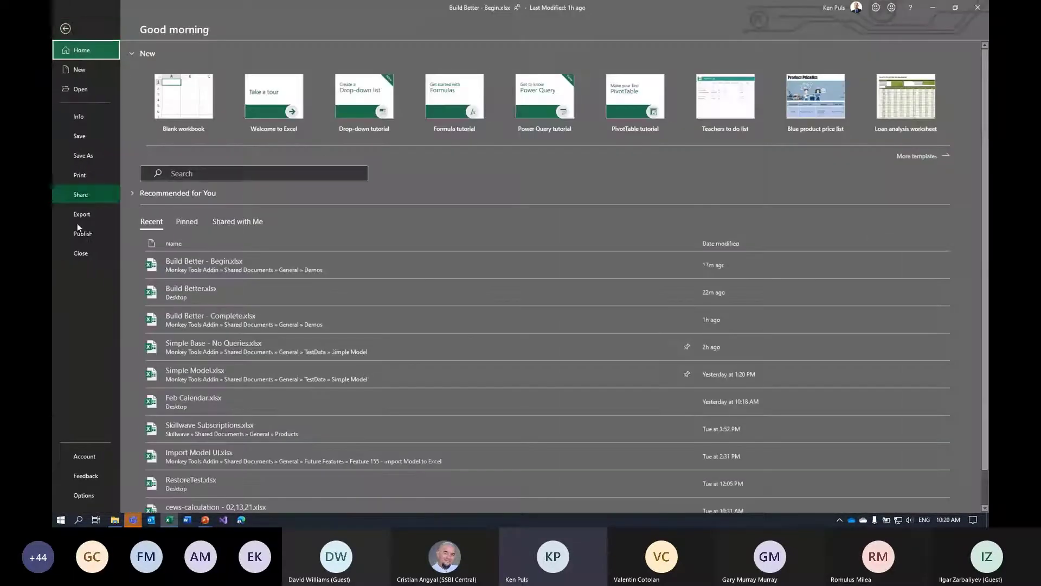
left_click(81, 253)
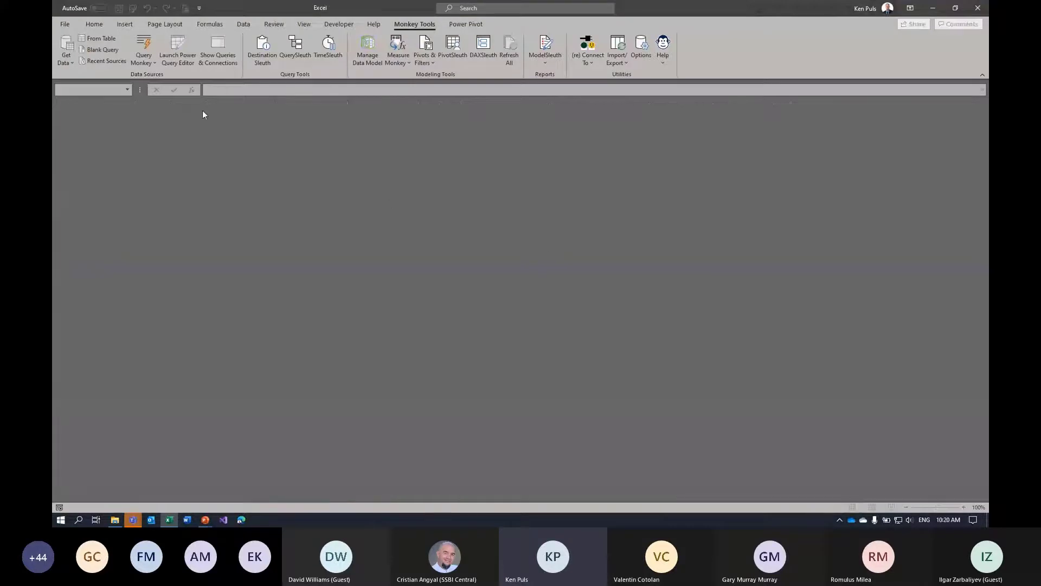
left_click(64, 24)
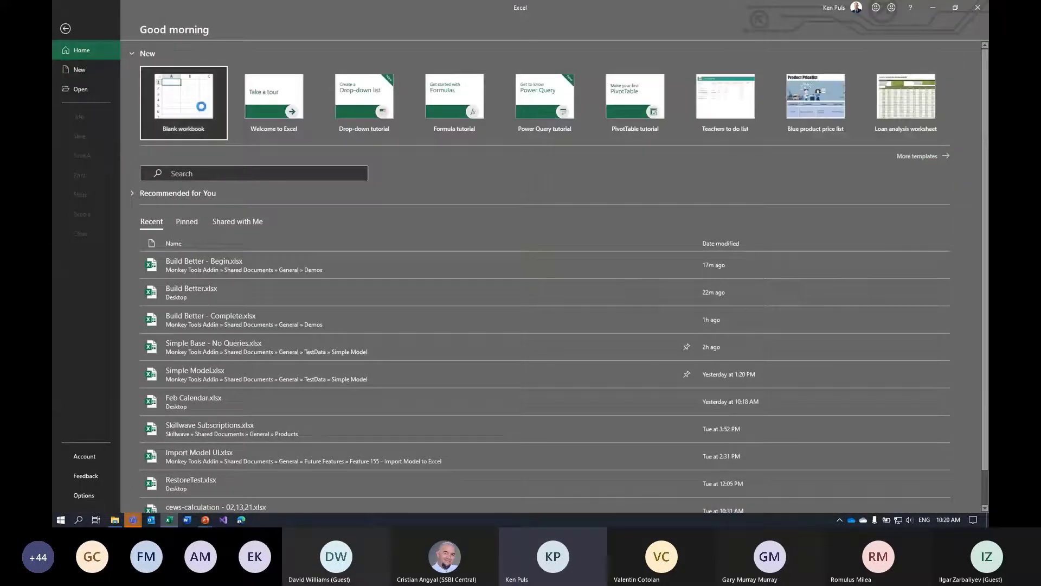
left_click(184, 98)
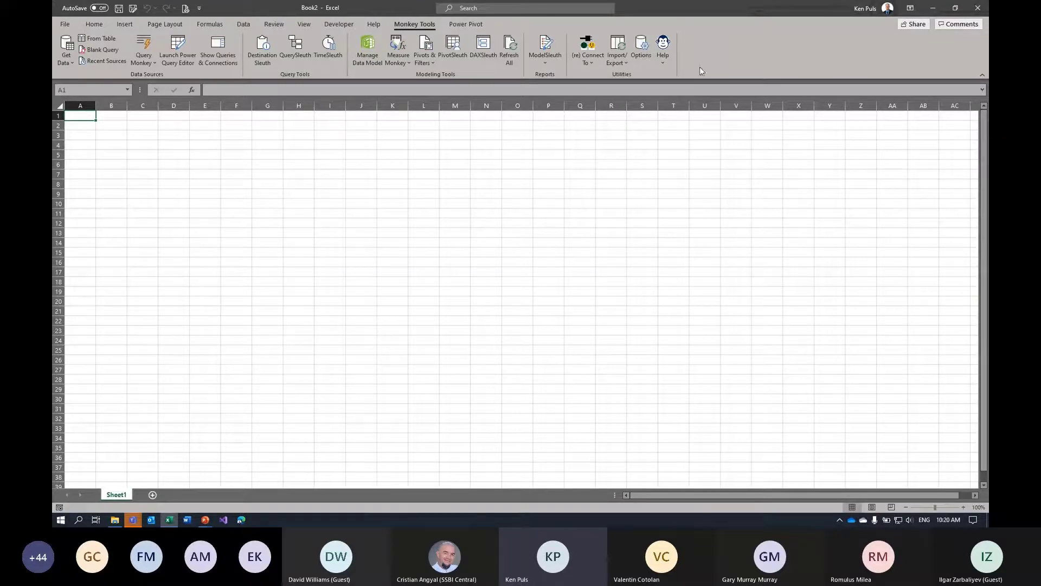
Import the queries from the Monkey Tools backup LP Azure - SQL-Full Backup.txt on the Desktop into the blank workbook
left_click(618, 64)
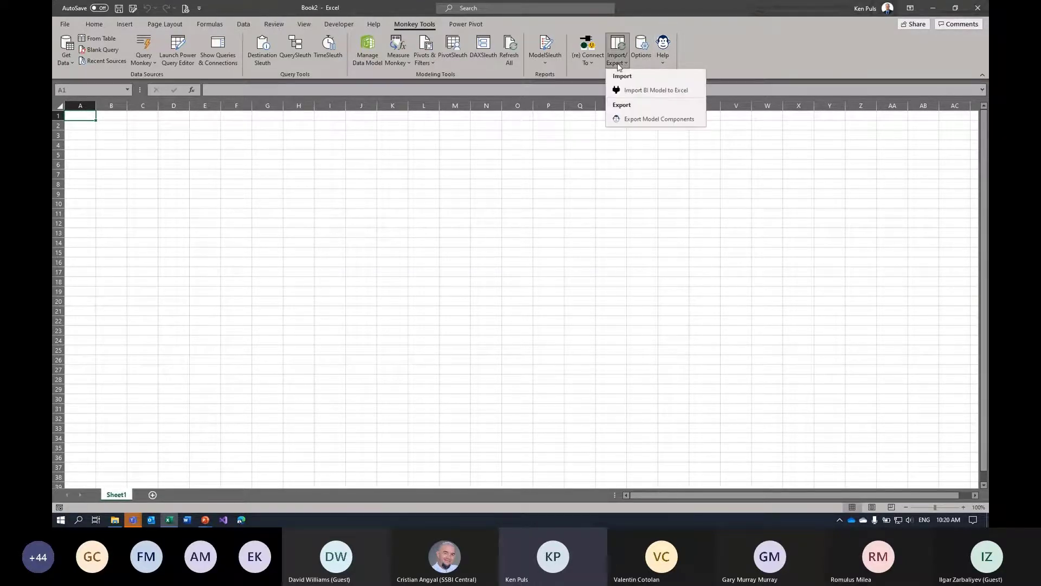
left_click(628, 91)
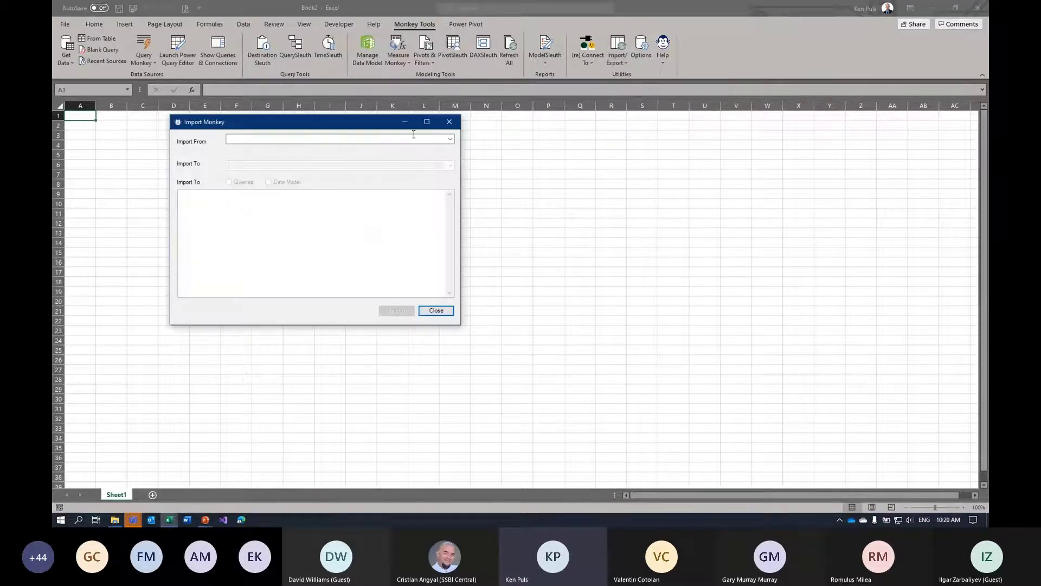
left_click(450, 140)
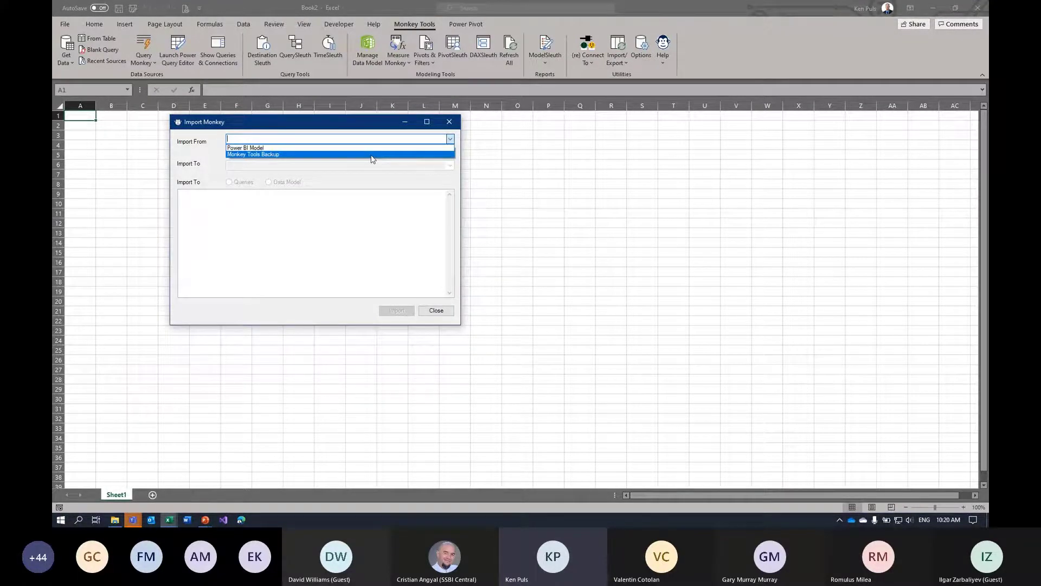
left_click(372, 154)
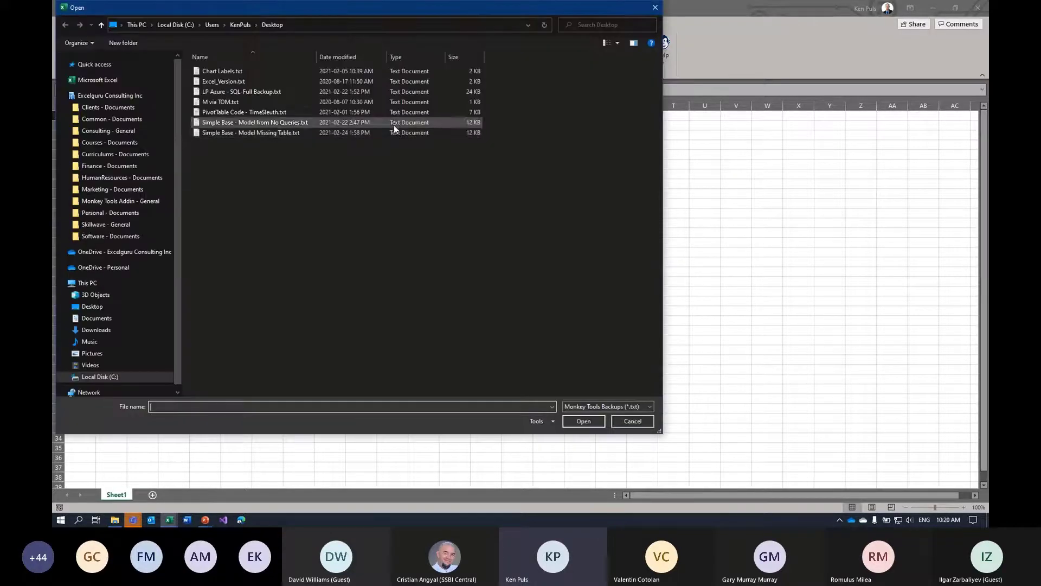
left_click(117, 200)
double_click(224, 82)
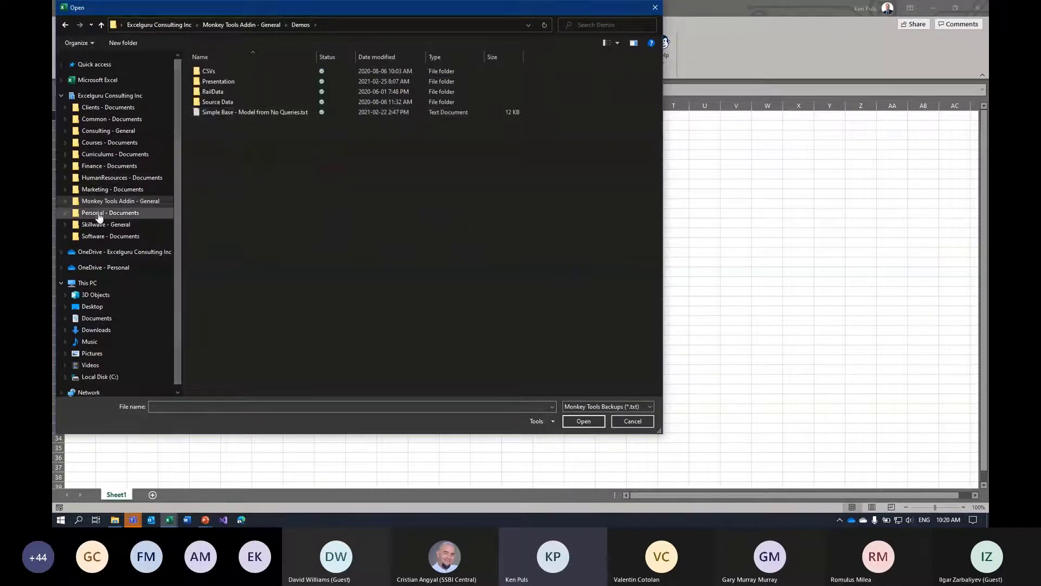
left_click(91, 307)
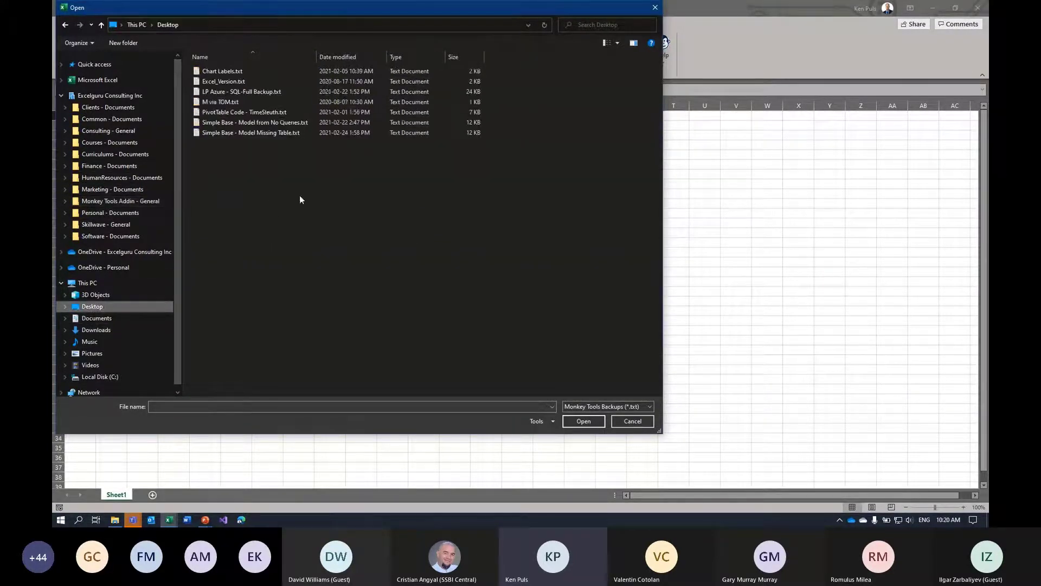
double_click(261, 93)
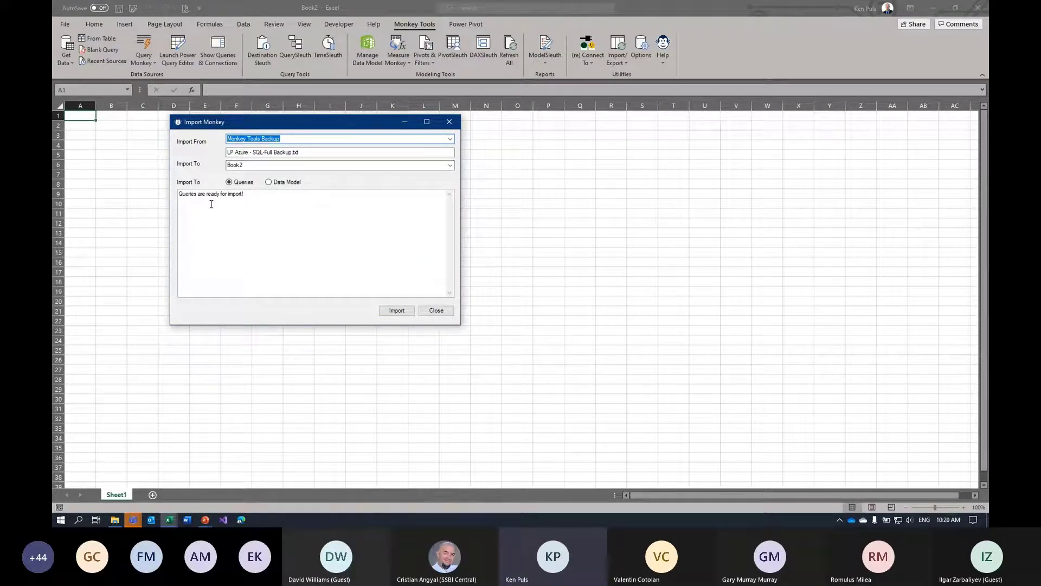
left_click(400, 311)
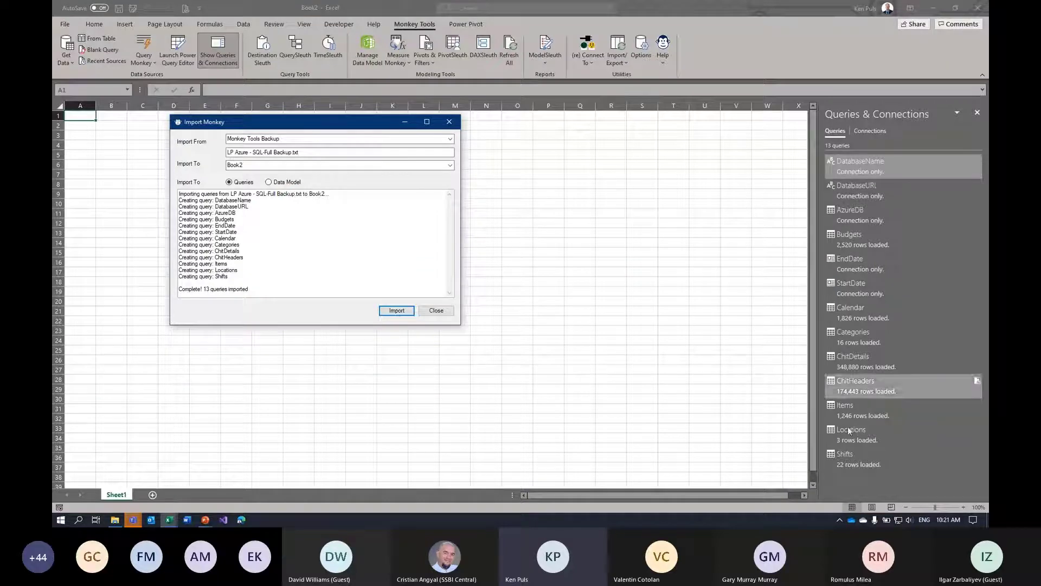
Switch the backup import to the Data Model and review the potential issues listed for the missing tables
left_click(268, 182)
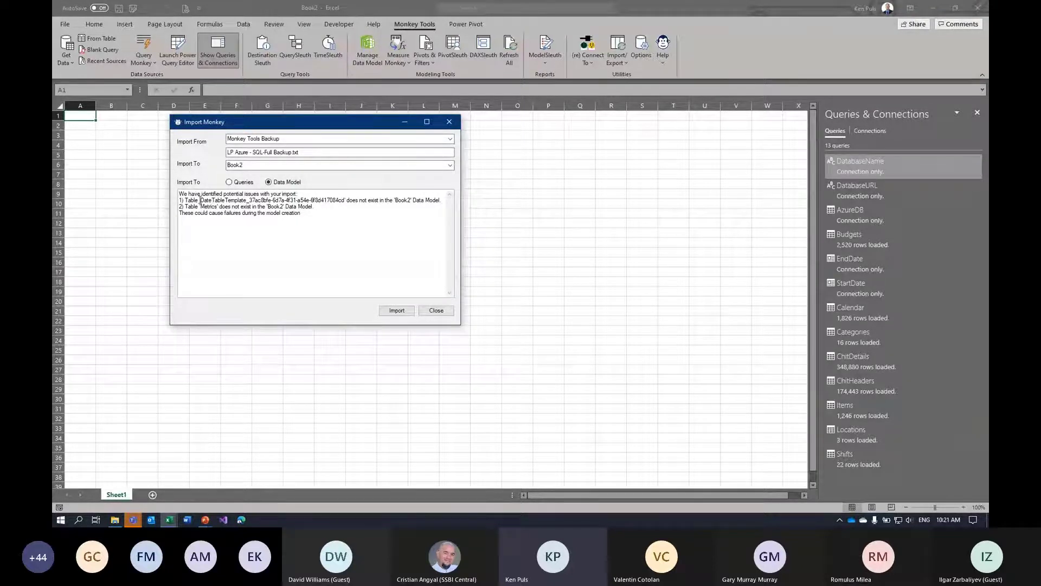
left_click_drag(200, 200, 330, 203)
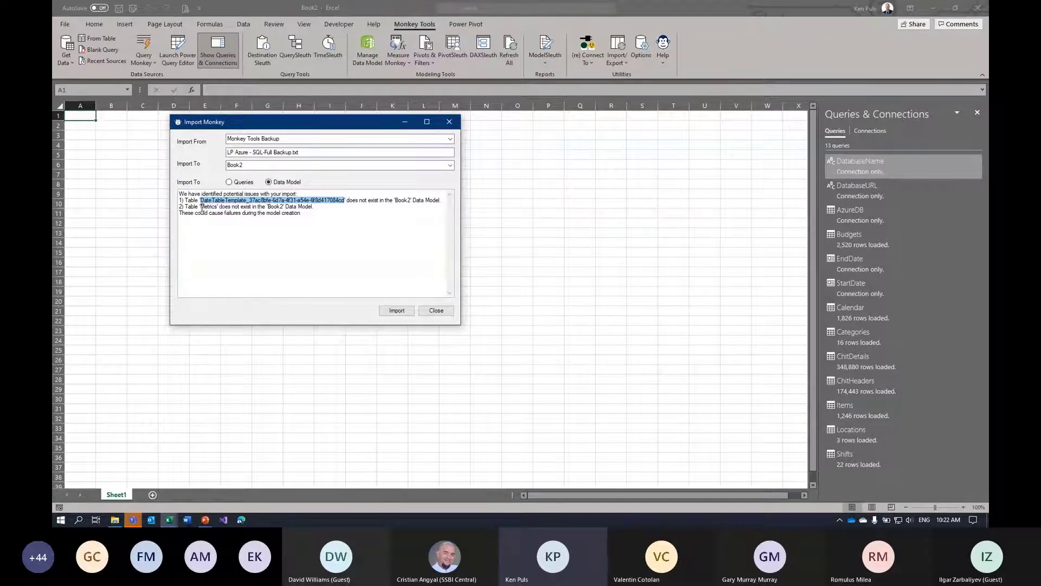
left_click_drag(202, 207, 212, 207)
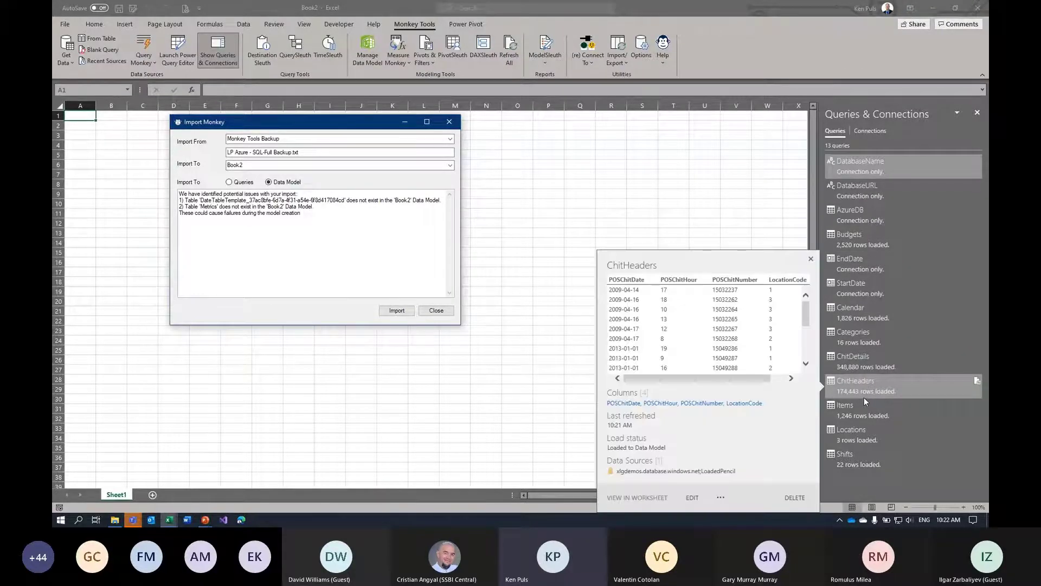
Add a measure table named Metrics to the workbook with Query Monkey
left_click(149, 63)
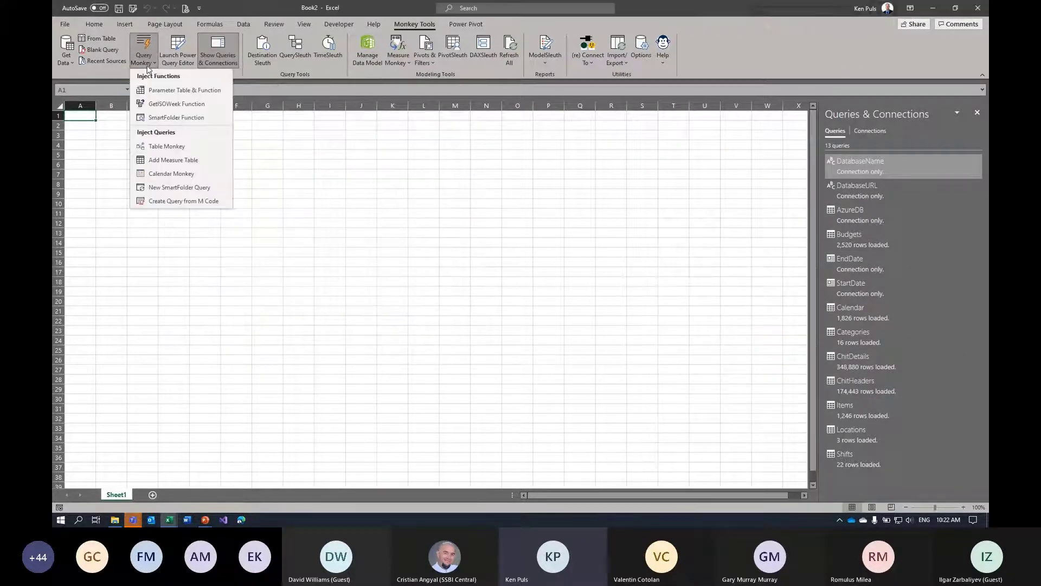
left_click(173, 161)
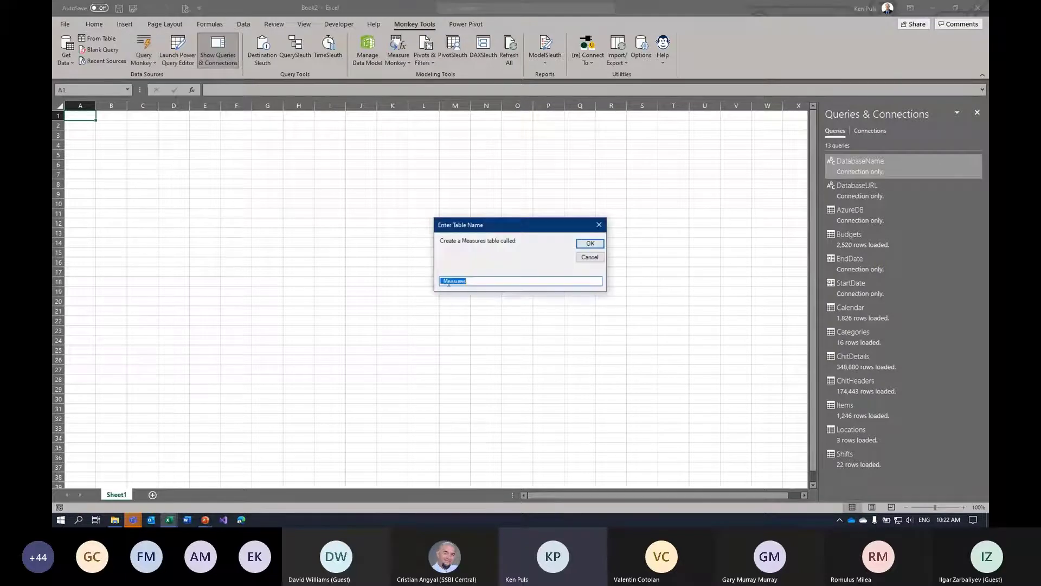
type("Metrics")
key("Return")
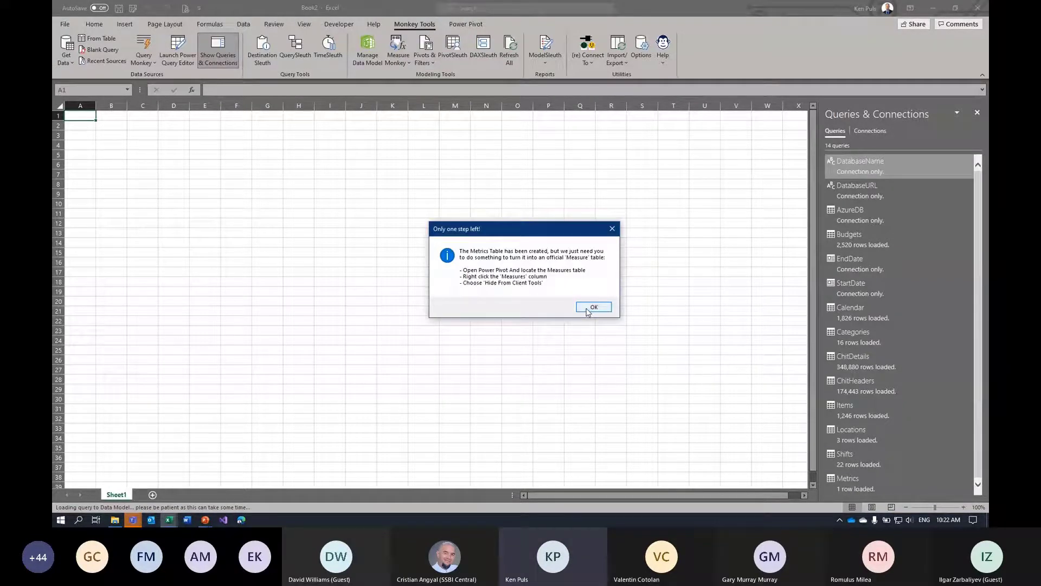
left_click(586, 312)
Return to Import Monkey, import the backup's data model into Book2, and close the importer
mouse_move(170, 518)
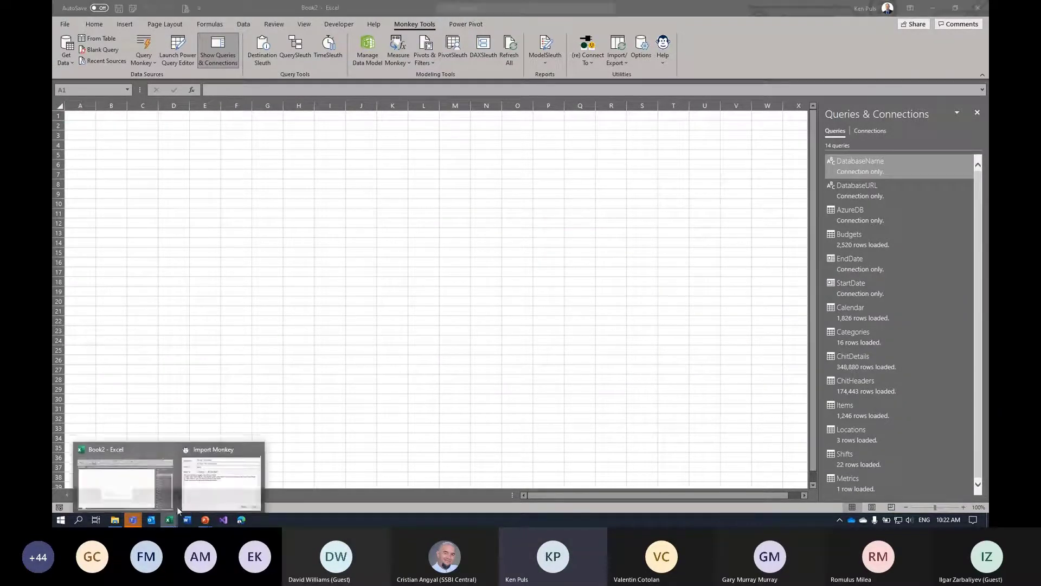
left_click(212, 477)
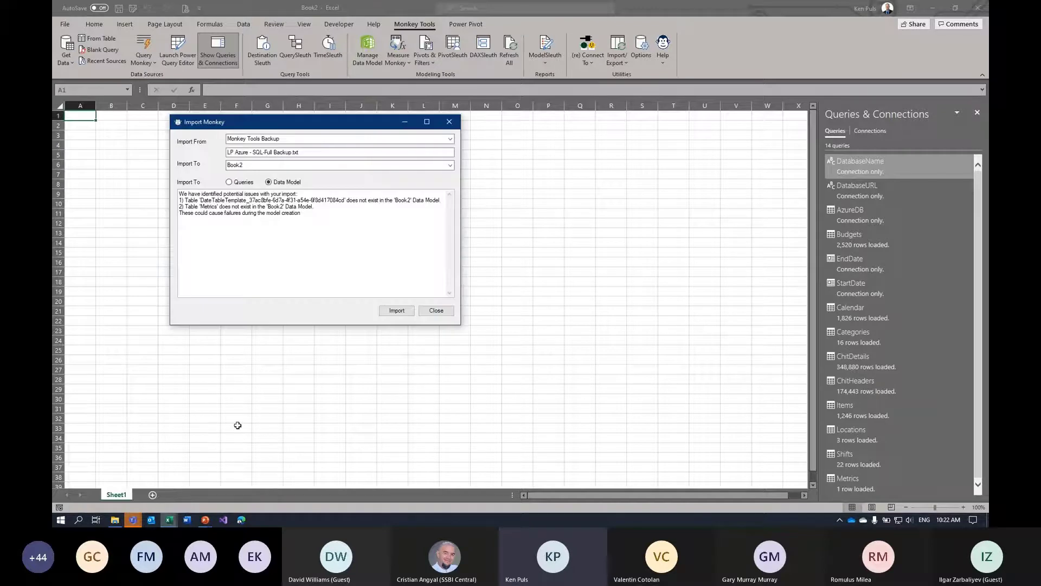
left_click(388, 311)
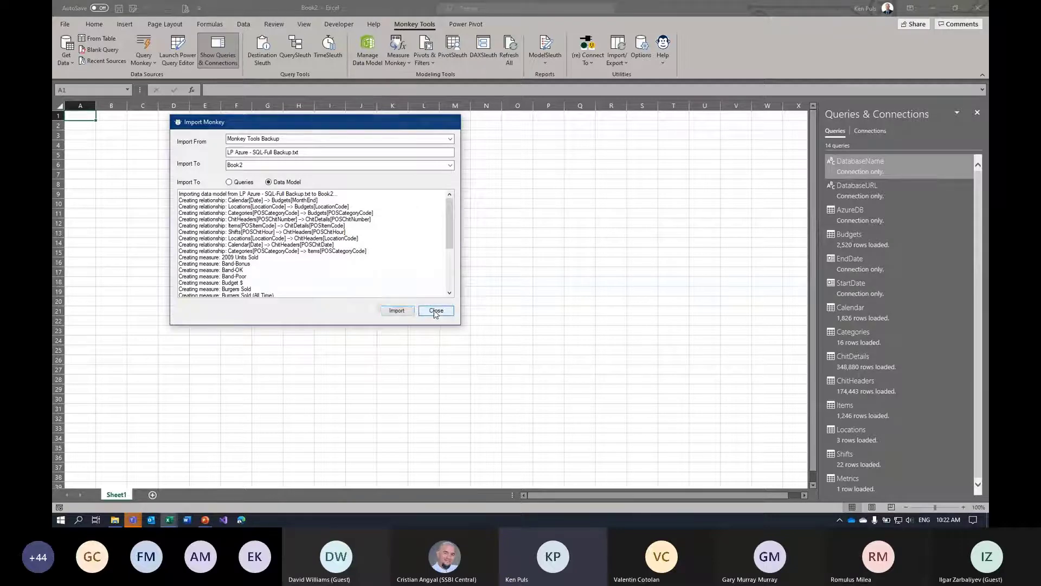
left_click(434, 310)
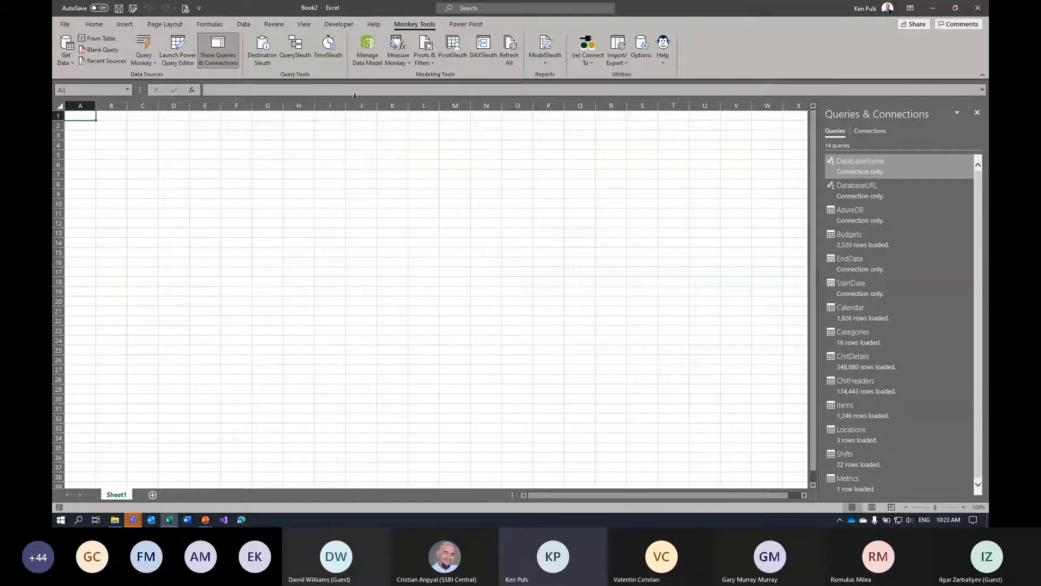
Try to open the data model of the new workbook
left_click(367, 61)
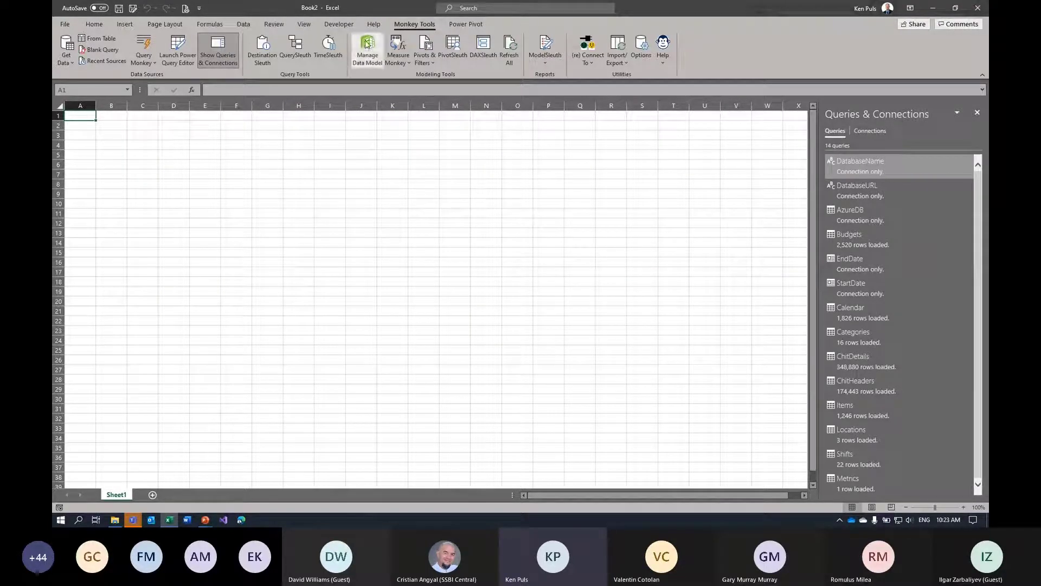
left_click(392, 242)
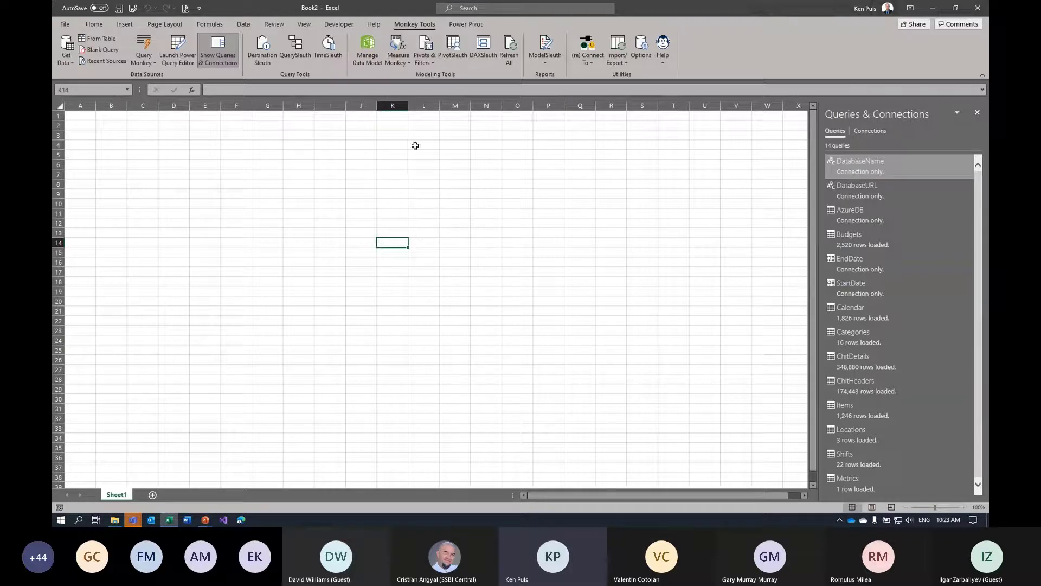
left_click(528, 183)
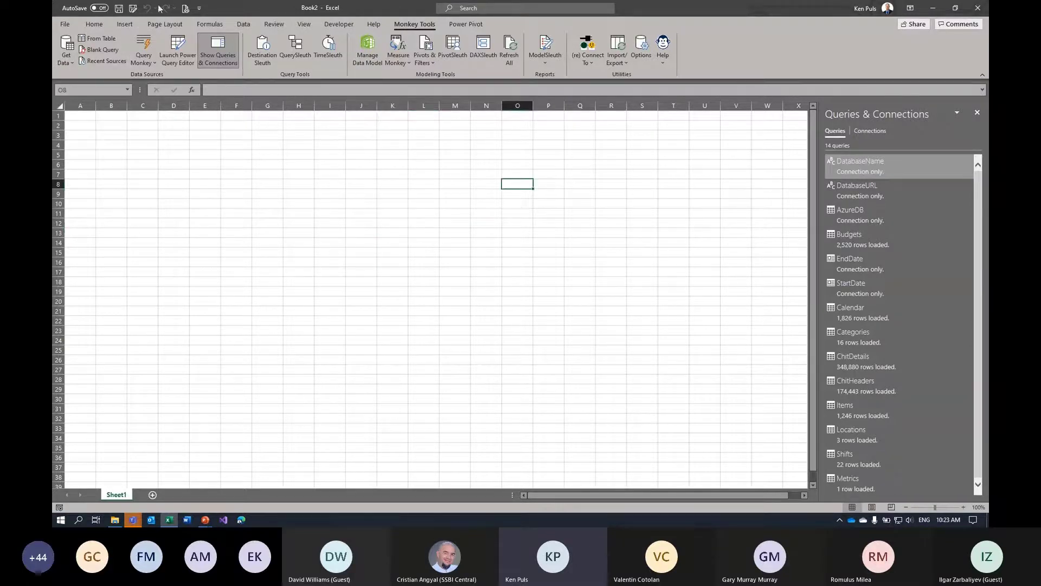
Save the workbook to the Desktop as Demo.xlsx
left_click(133, 9)
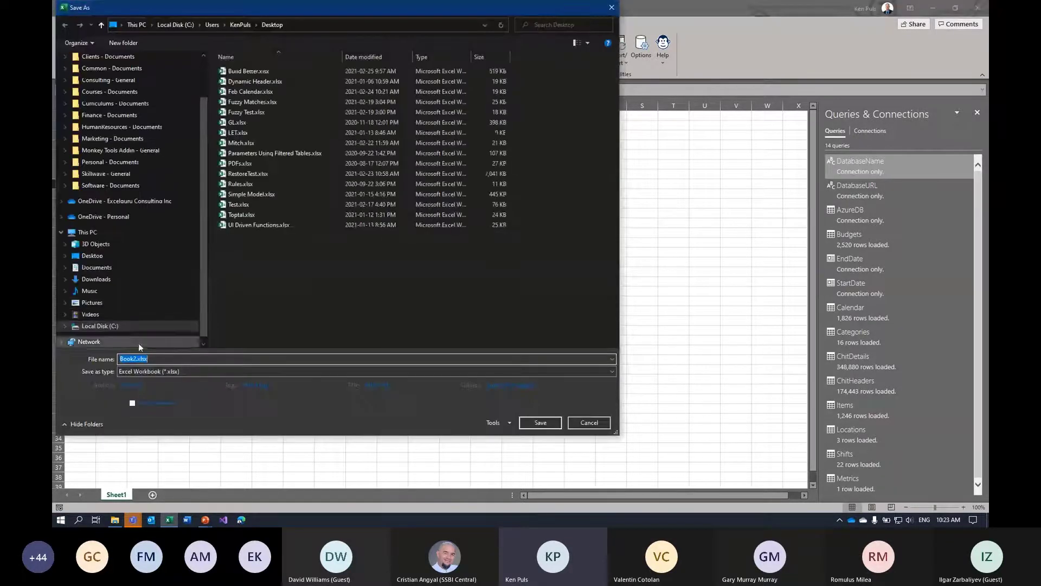
key("BackSpace")
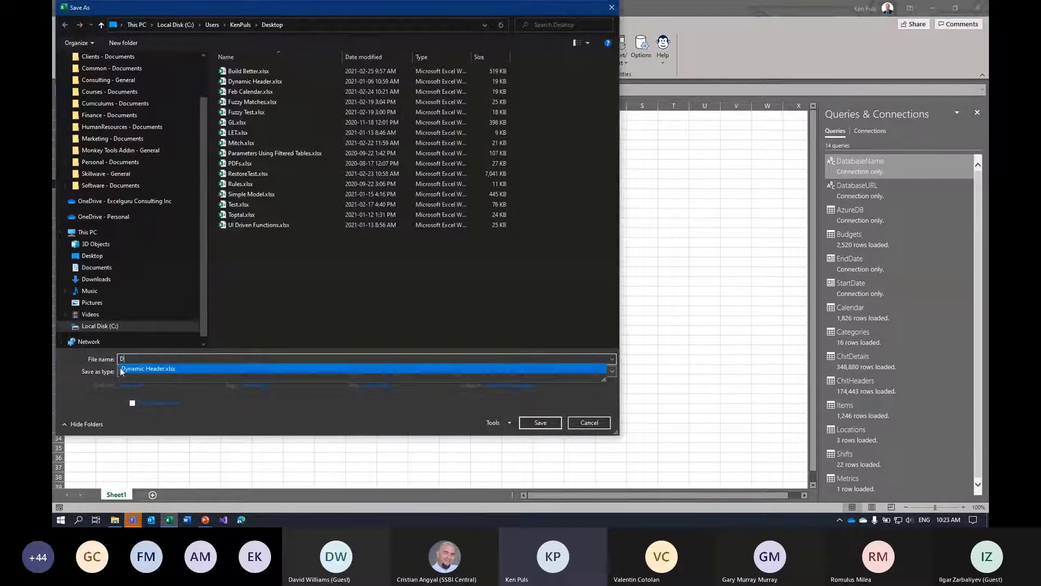
type("Demo.xlsx")
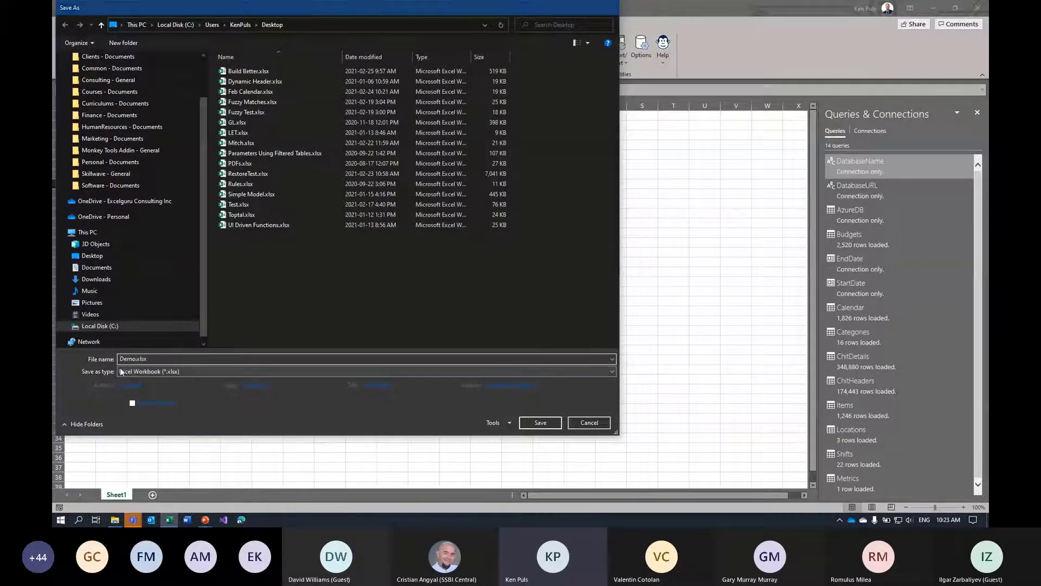
key("Return")
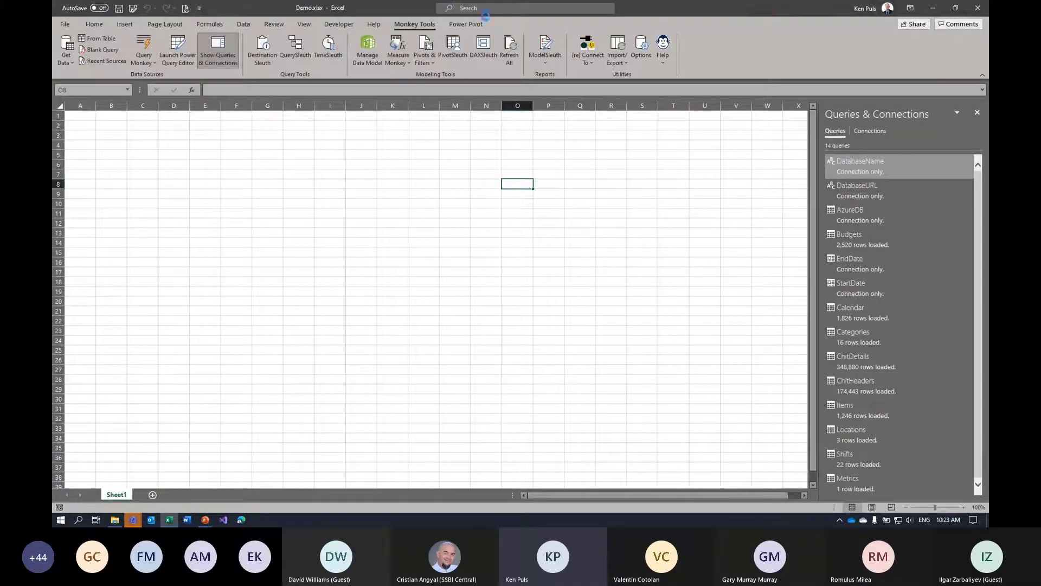
Close Demo.xlsx and reopen it from the recent workbooks
left_click(68, 27)
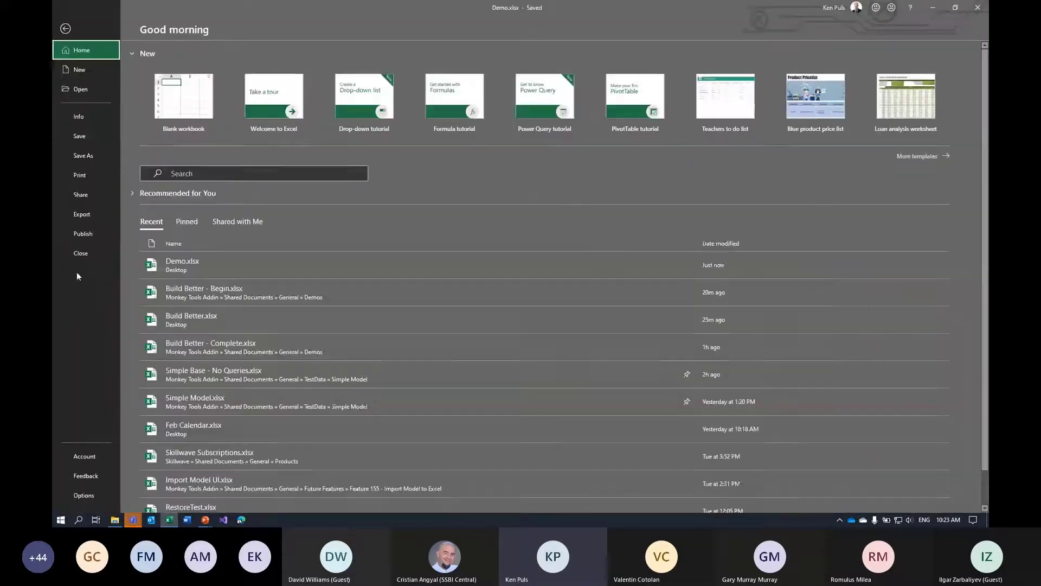
left_click(82, 234)
left_click(82, 253)
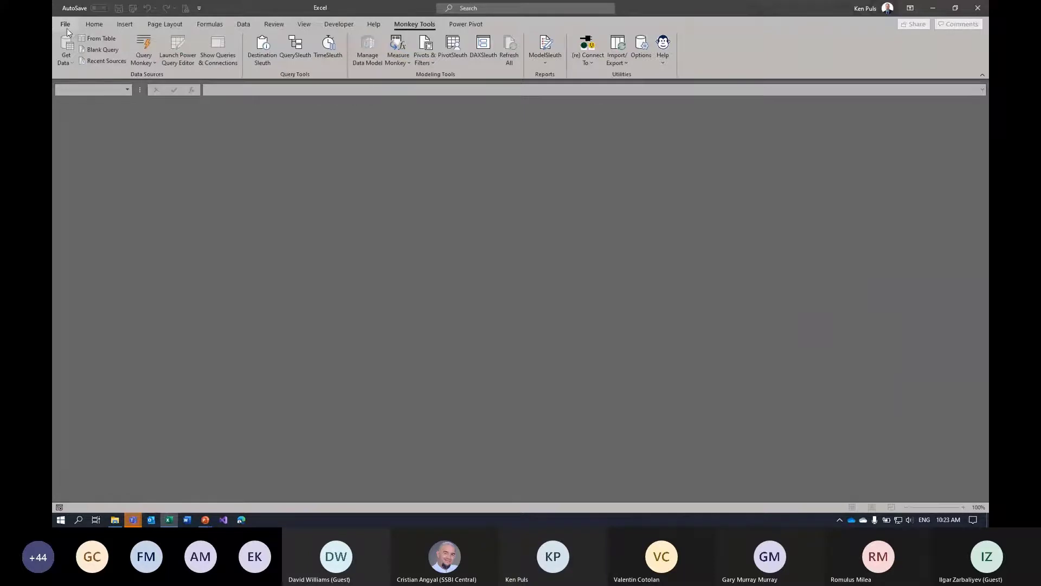
left_click(64, 25)
left_click(204, 256)
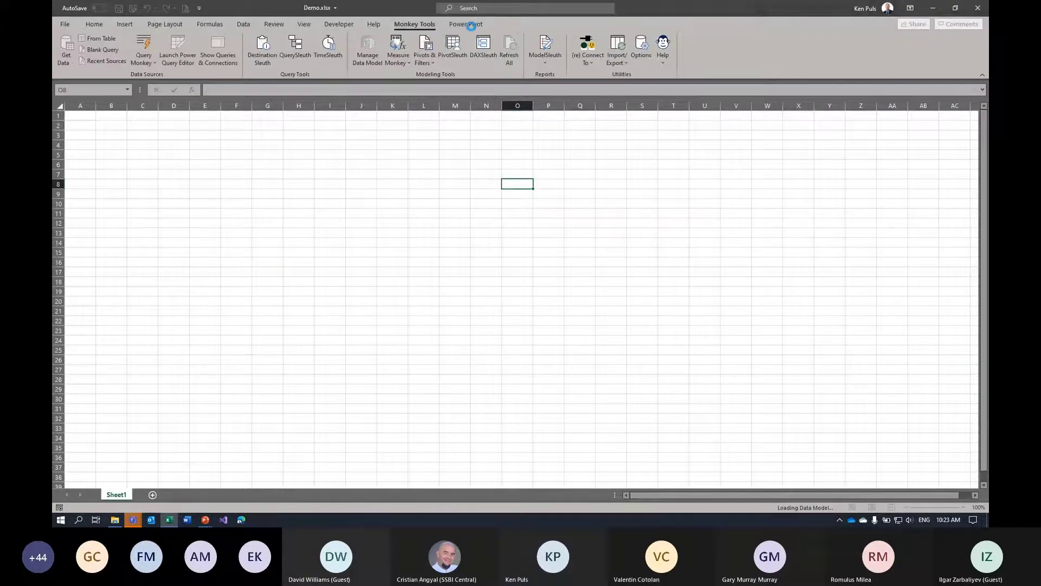
Enable the workbook's external data connections and show its Power Pivot data model in Diagram View
left_click(468, 24)
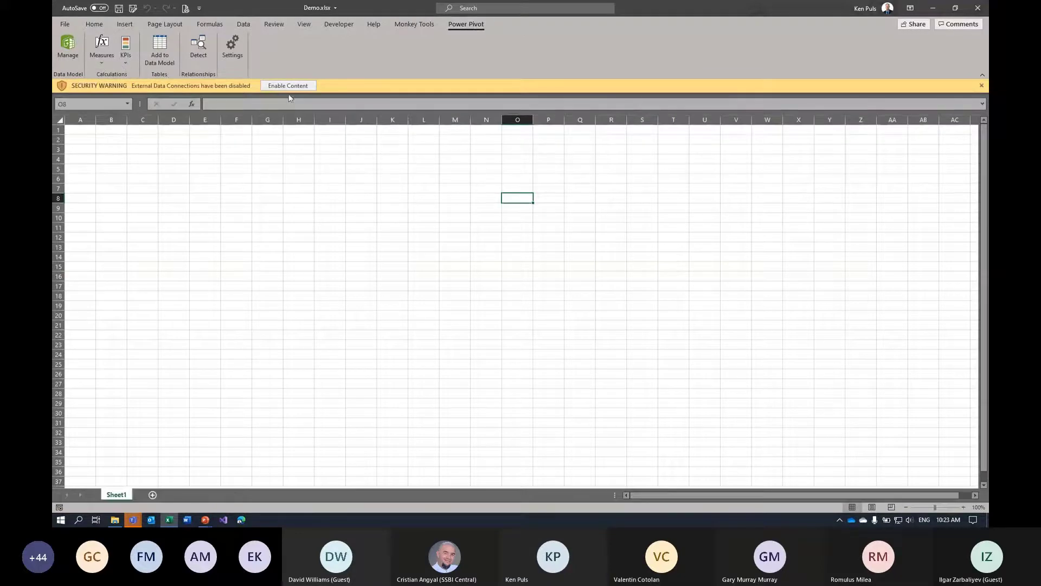
left_click(288, 86)
left_click(69, 50)
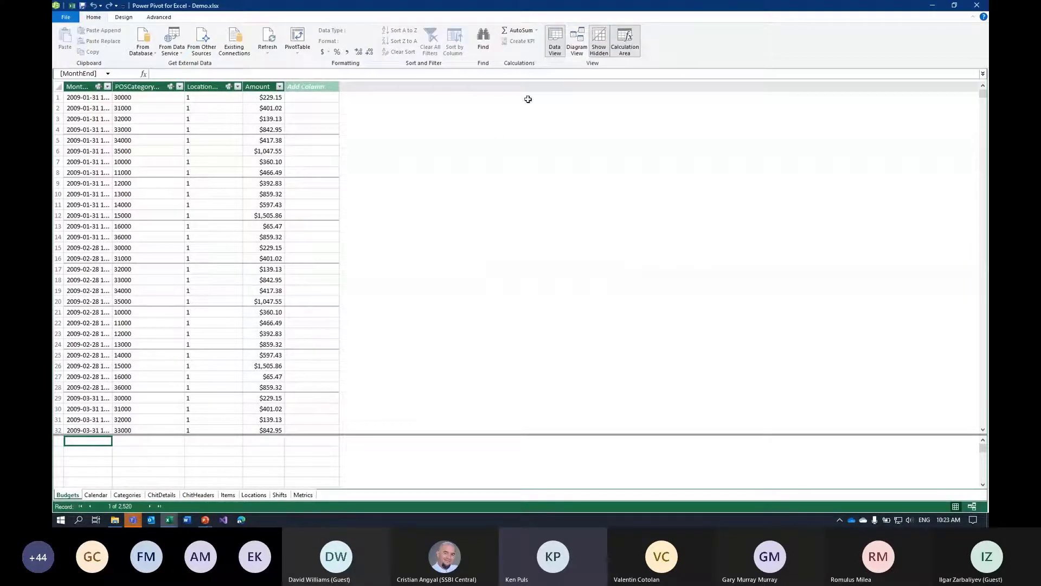
left_click(577, 43)
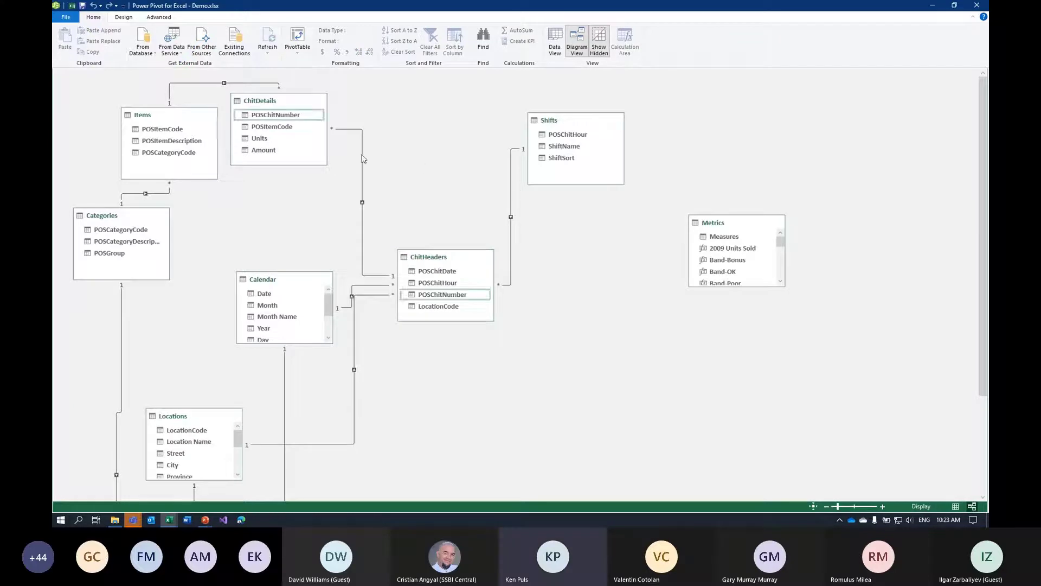
Place the Metrics table beside Shifts, enlarge it to show all its measures, and close Power Pivot
left_click_drag(733, 223, 690, 116)
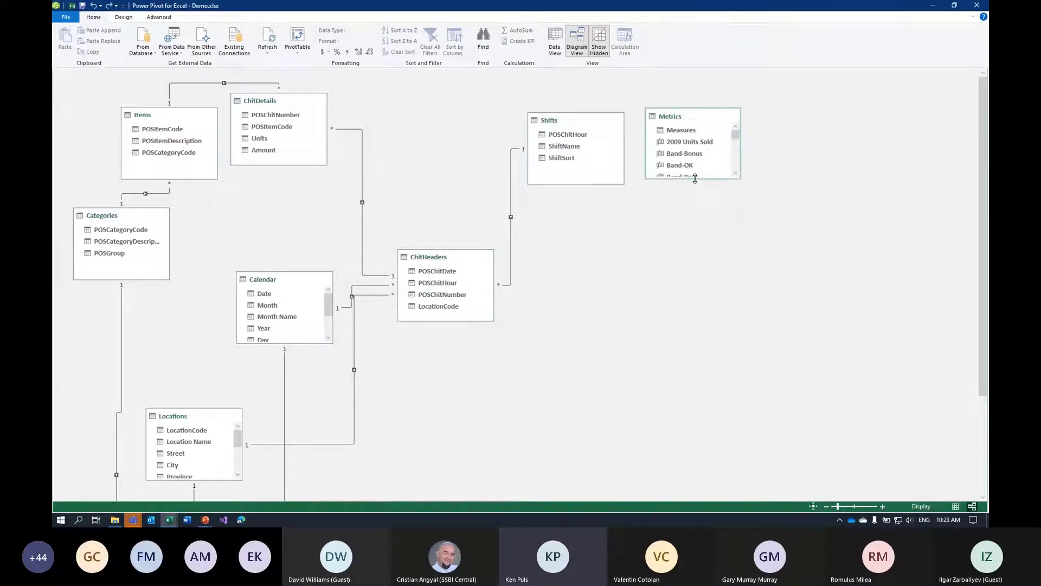
left_click_drag(695, 179, 695, 395)
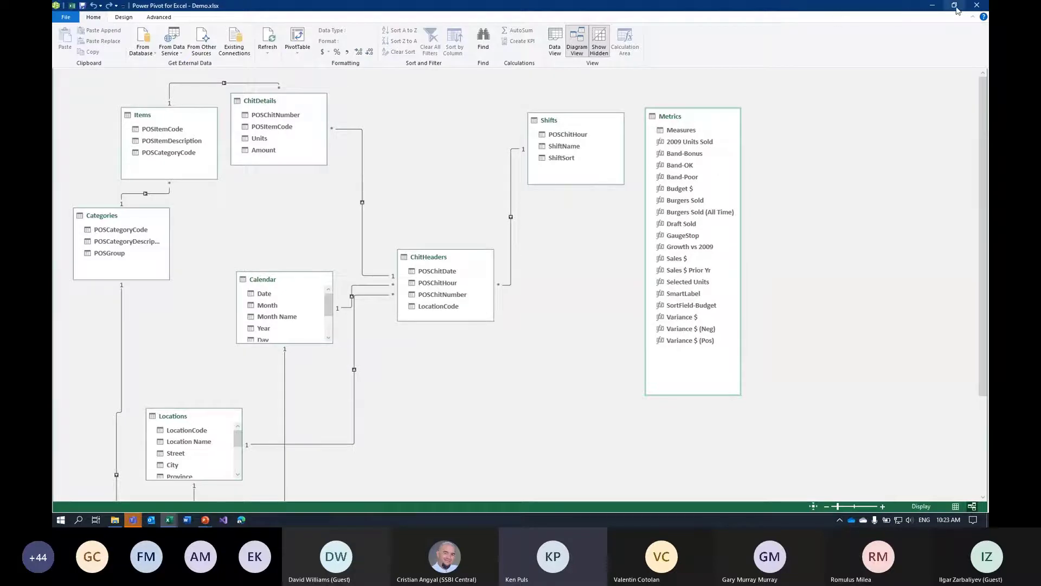
left_click(978, 8)
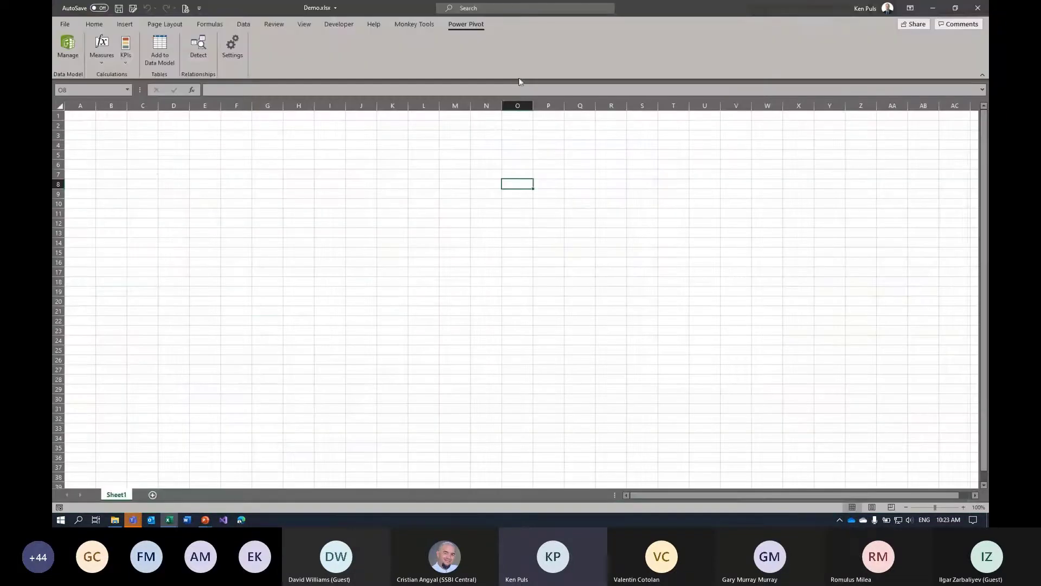
Look over the source choices for importing a BI model, trying Demo.xlsx as the source, and close Import Monkey
left_click(431, 25)
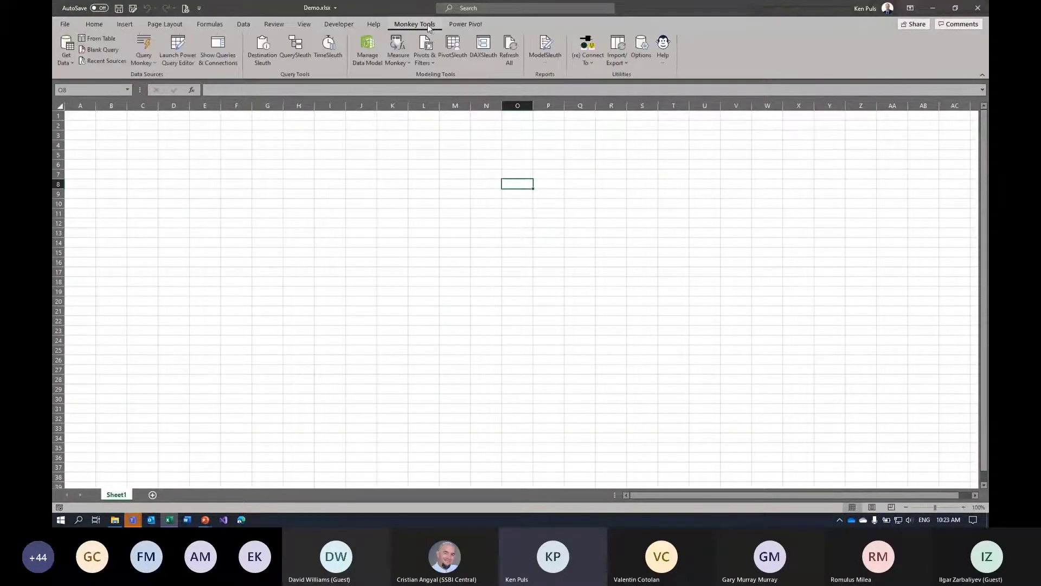
left_click(621, 61)
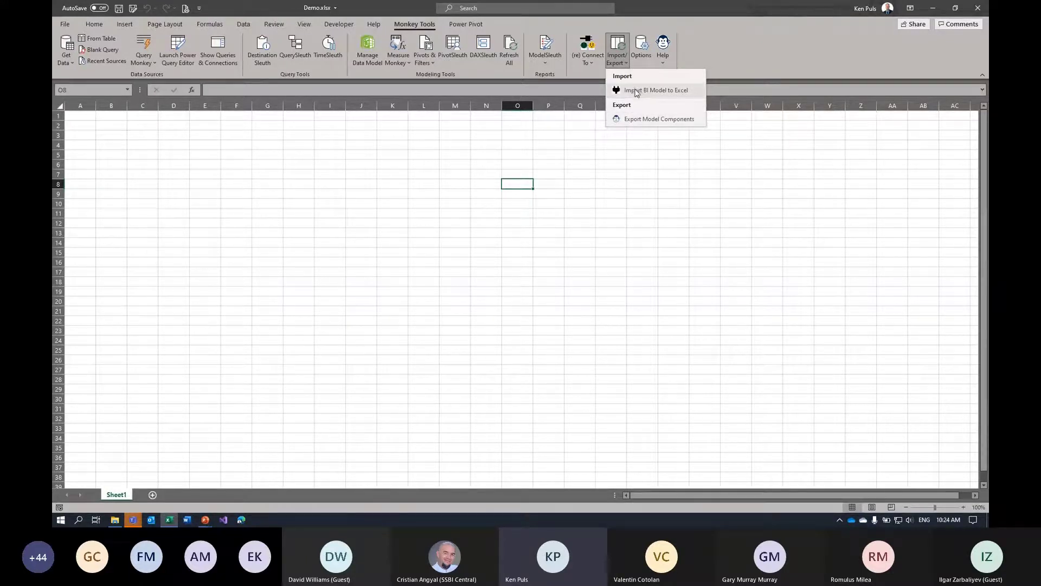
left_click(662, 90)
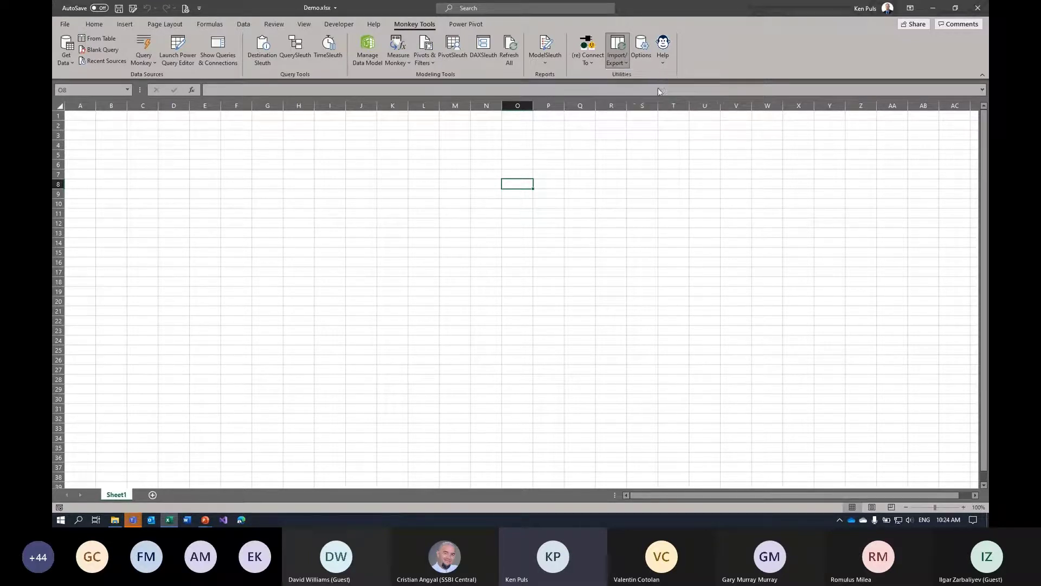
left_click(360, 50)
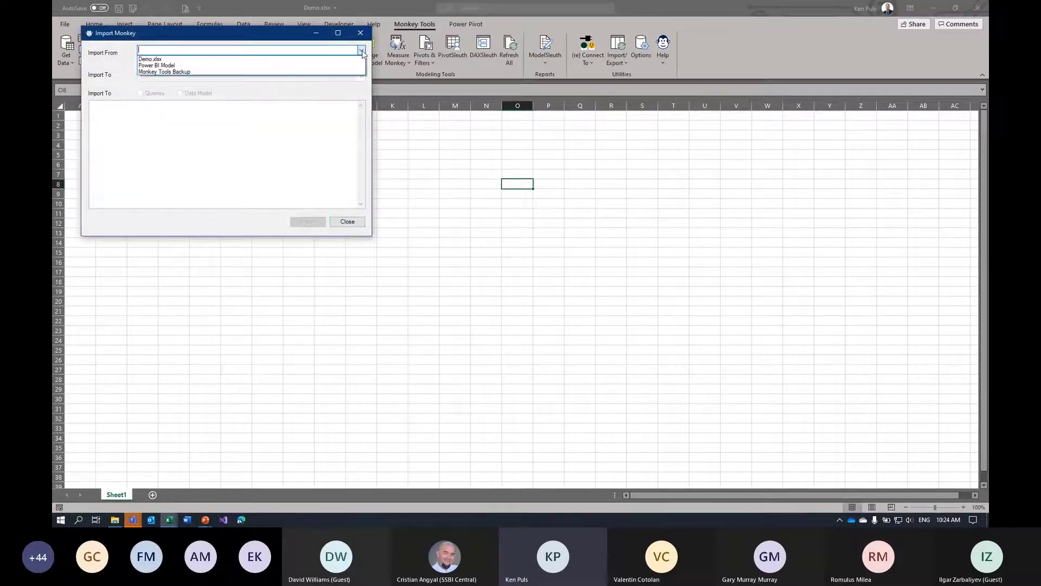
left_click(301, 60)
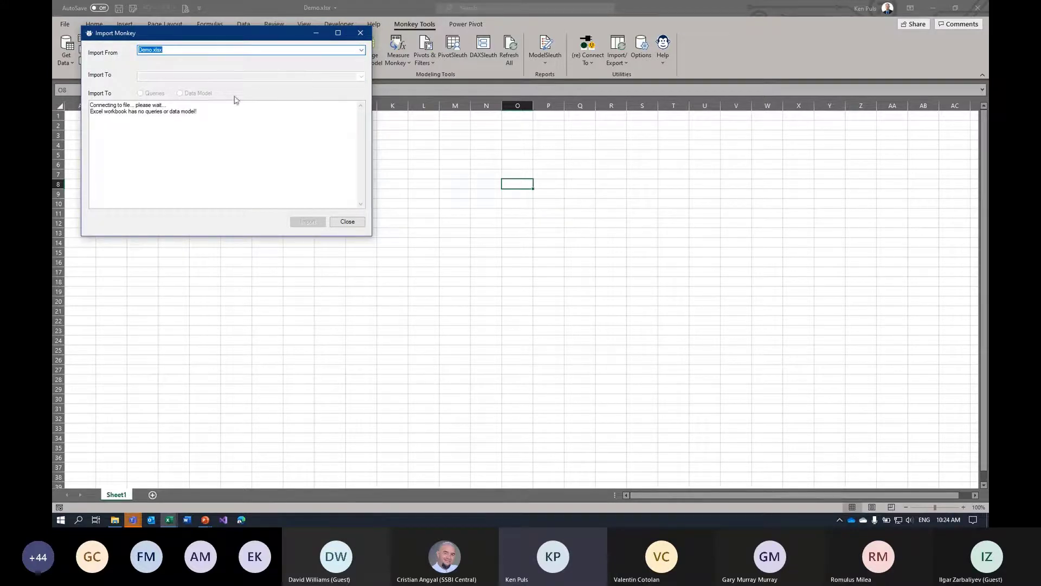
left_click(361, 50)
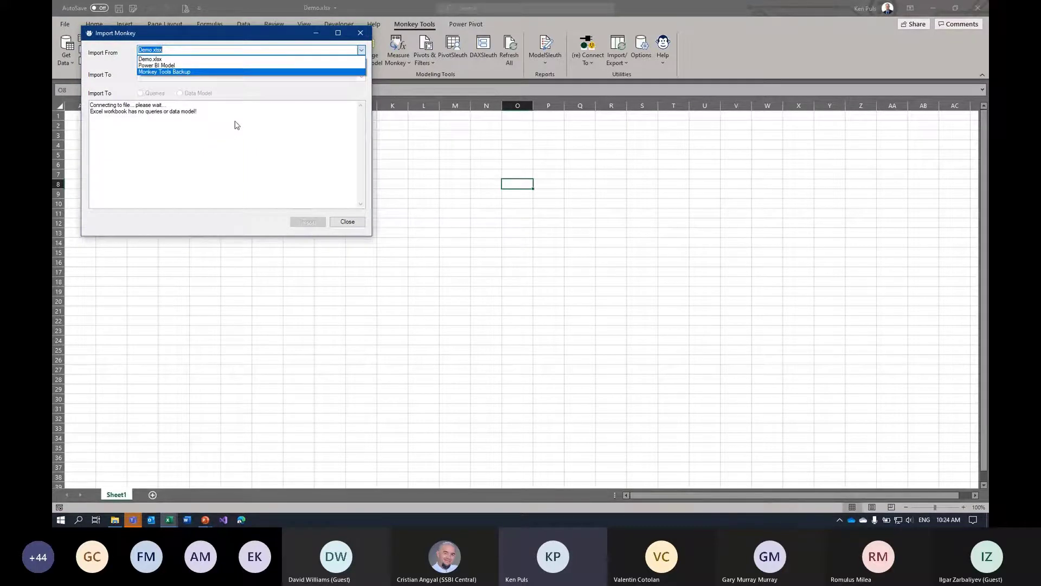
left_click(353, 220)
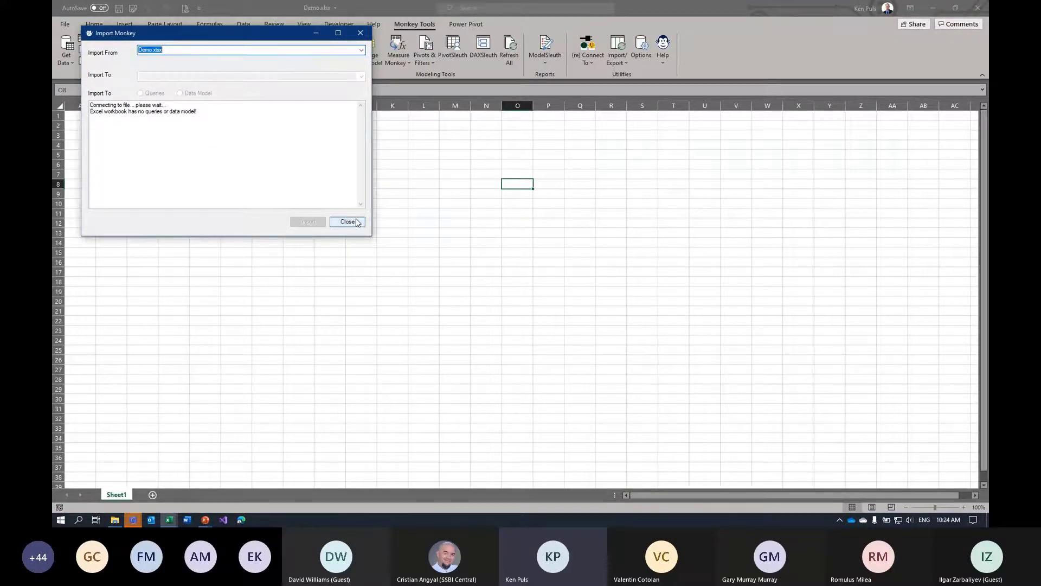
left_click(354, 221)
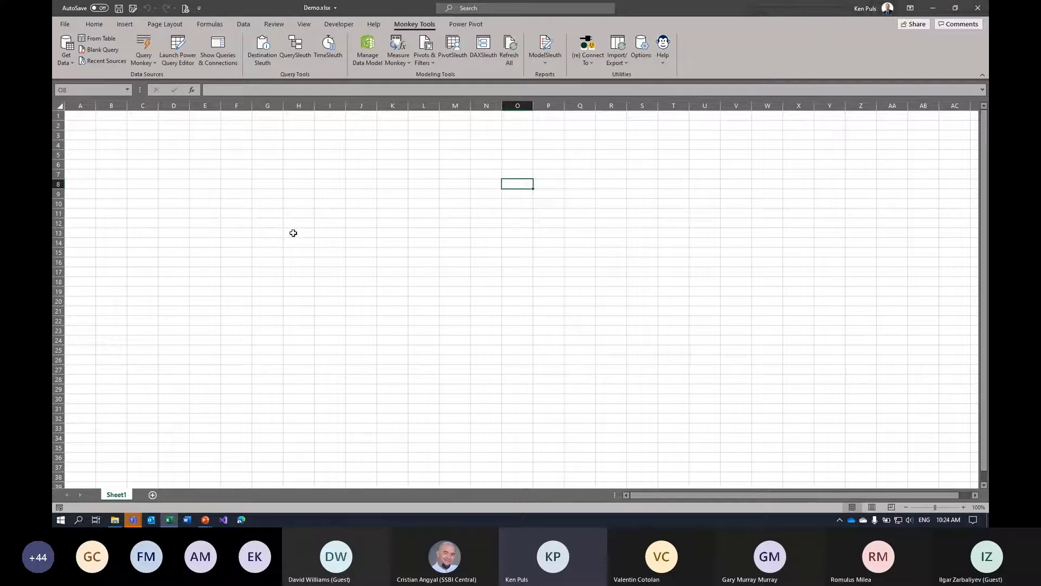
Switch to the PowerPoint slide show and advance to the Monkey Tools Resources slide
left_click(205, 521)
left_click(249, 472)
key("Right")
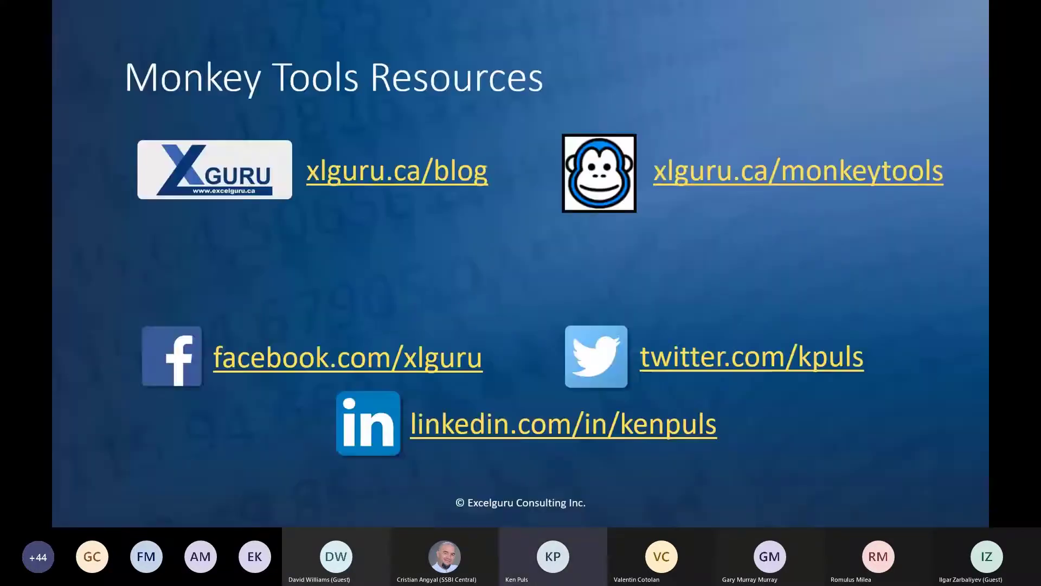
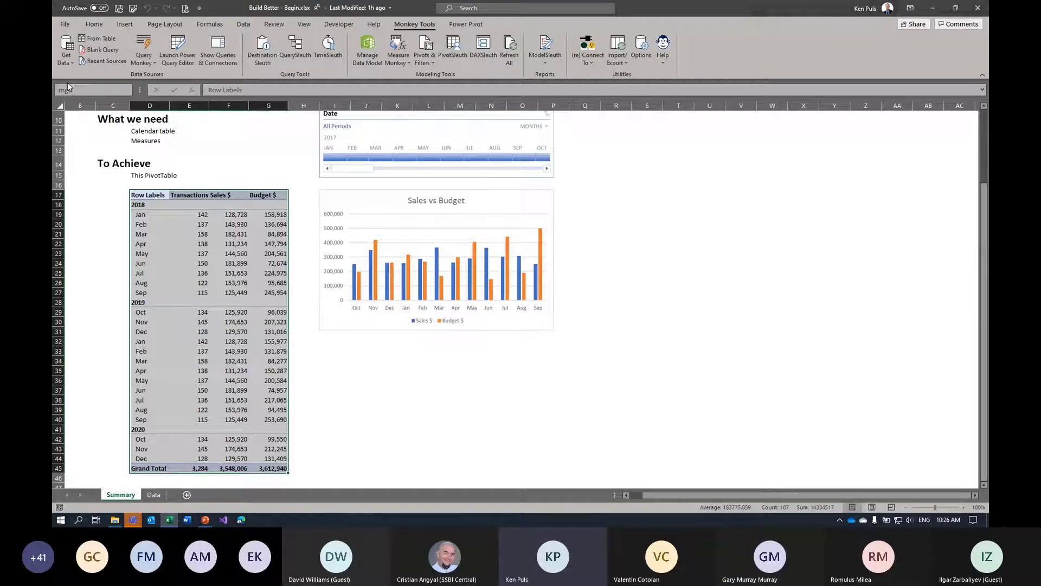
Name the selected PivotTable range rngData and list the workbook's defined names
type("Tal")
key("Return")
left_click(128, 90)
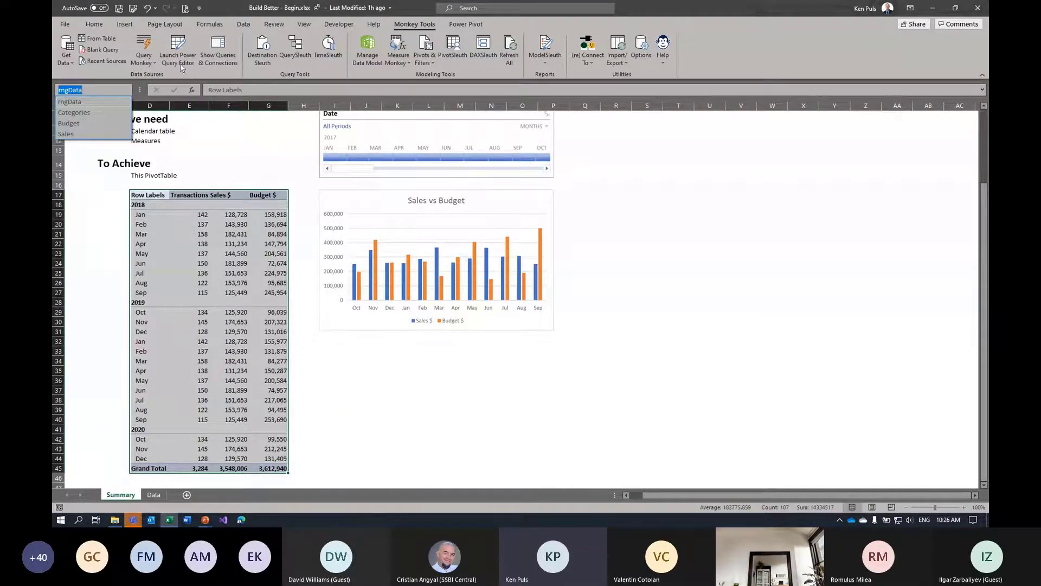
Examine in Table Monkey which queries would be created for the workbook's tables and named range, and close it without creating any
left_click(145, 58)
left_click(145, 58)
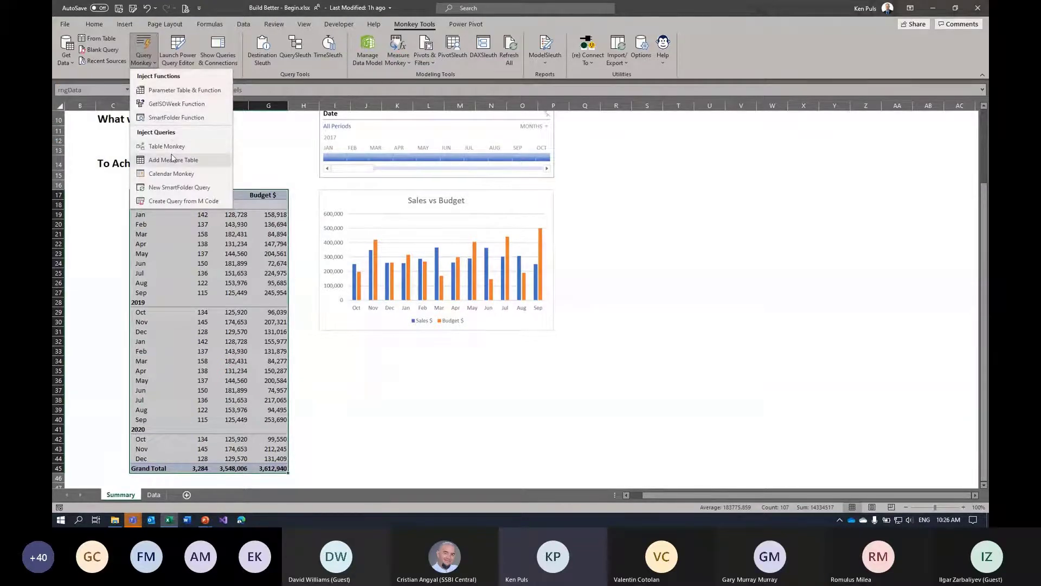
left_click(169, 146)
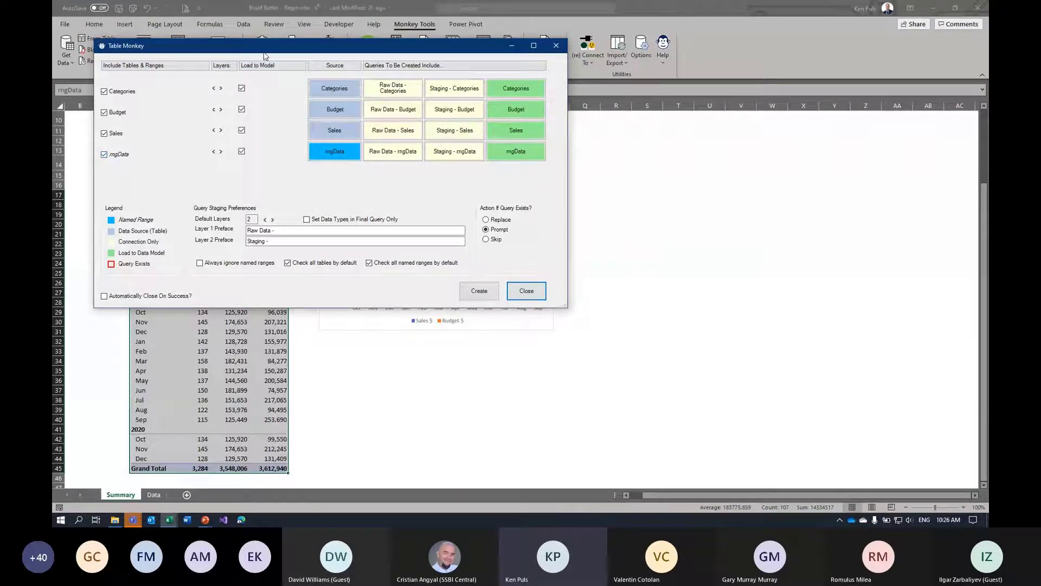
left_click_drag(267, 52, 505, 130)
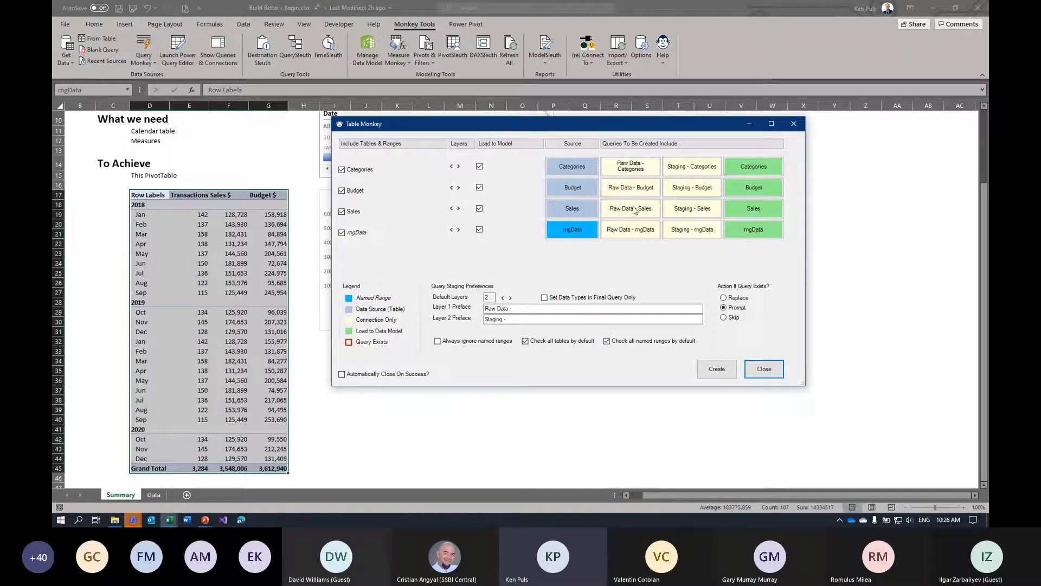
left_click(764, 370)
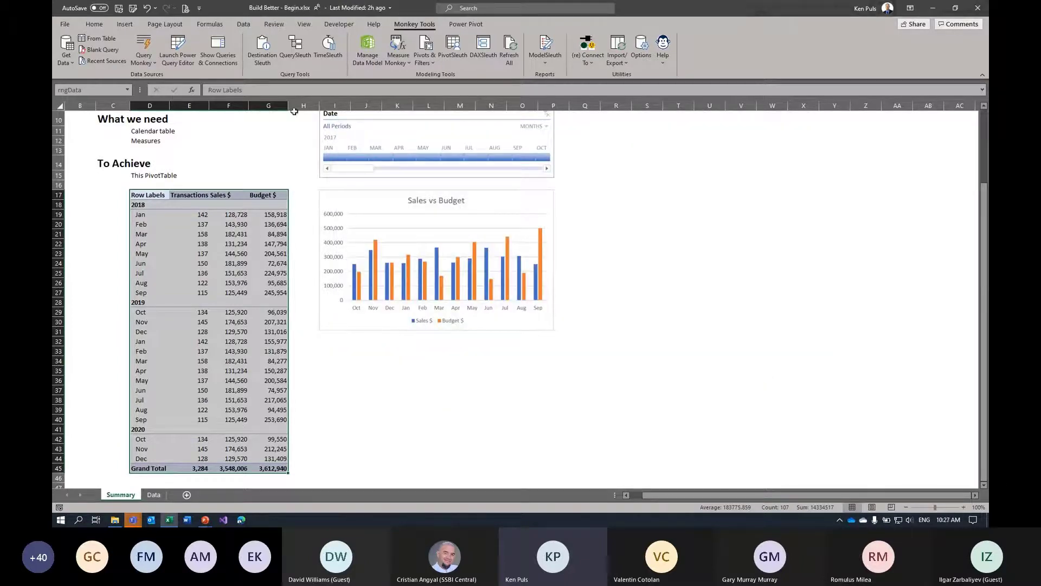
Look over the Create Query from M Code form, close it unused, and review the available Query Monkey commands
left_click(143, 57)
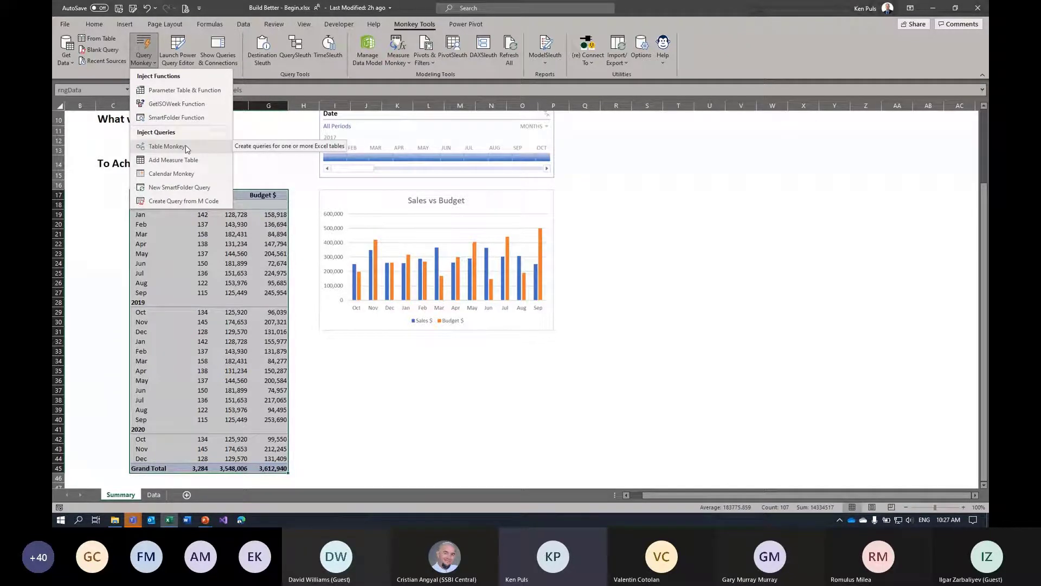
left_click(203, 201)
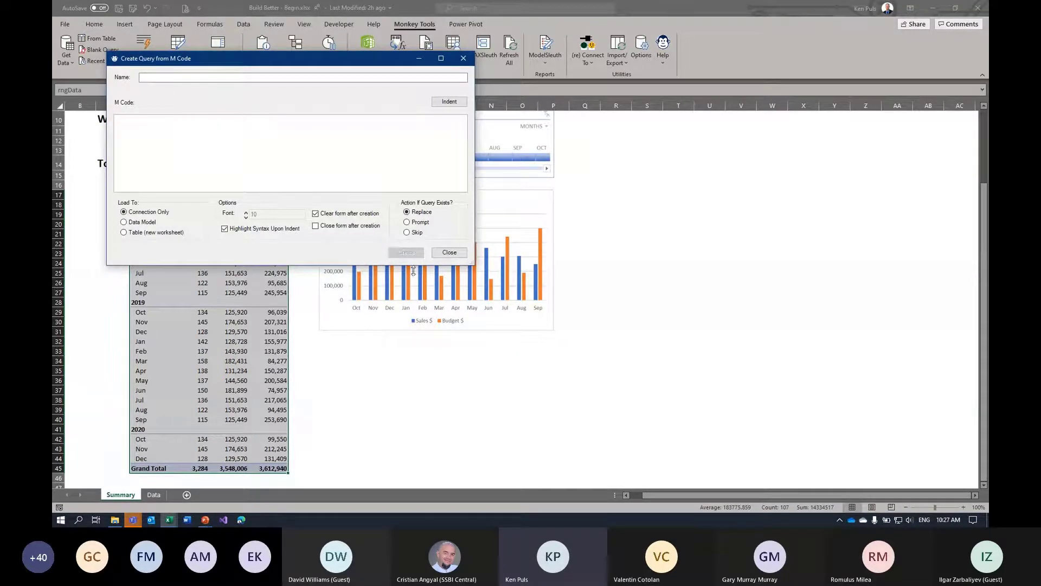
left_click(449, 252)
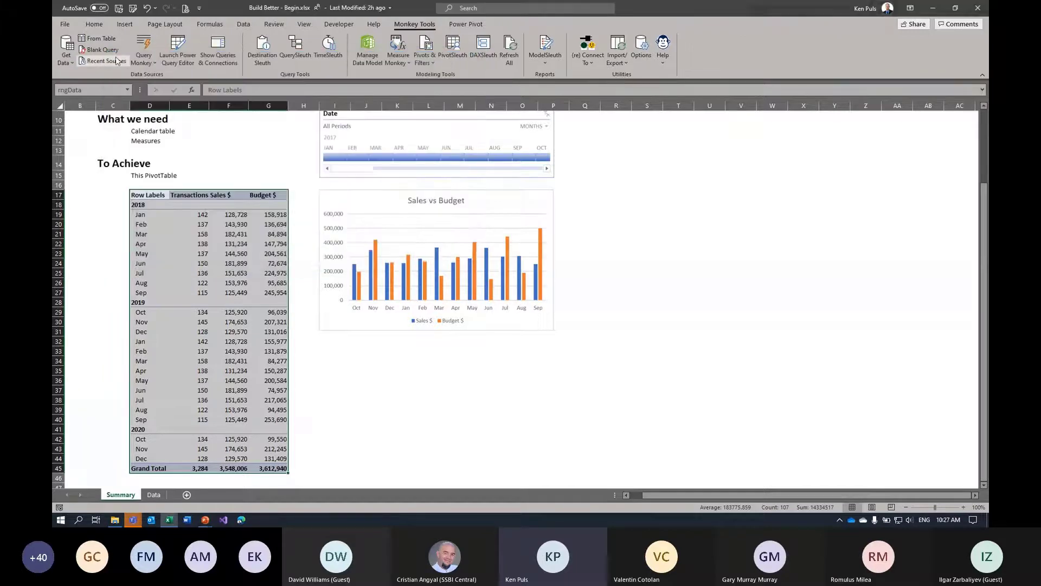
left_click(144, 63)
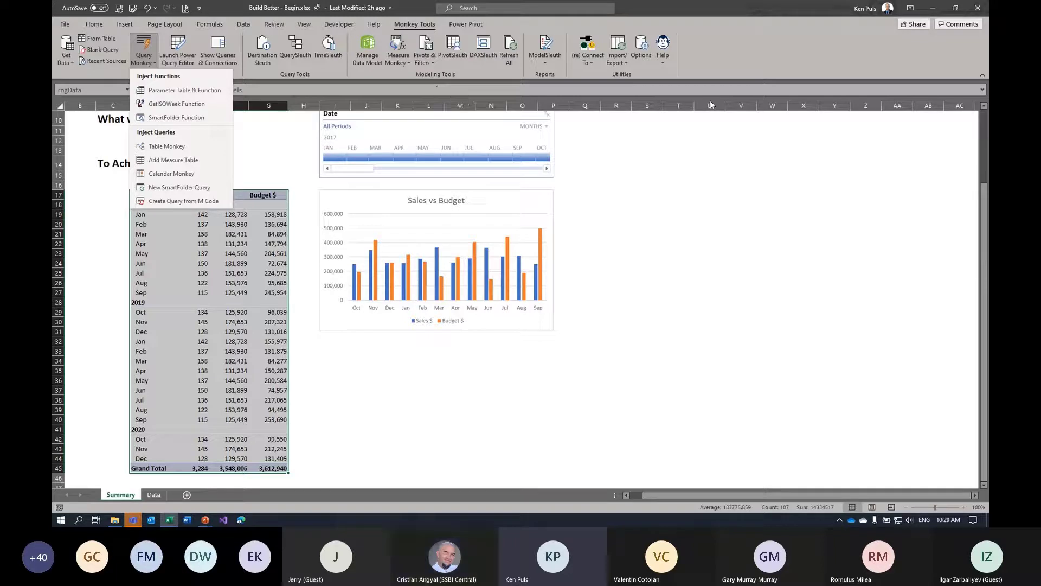
left_click(702, 4)
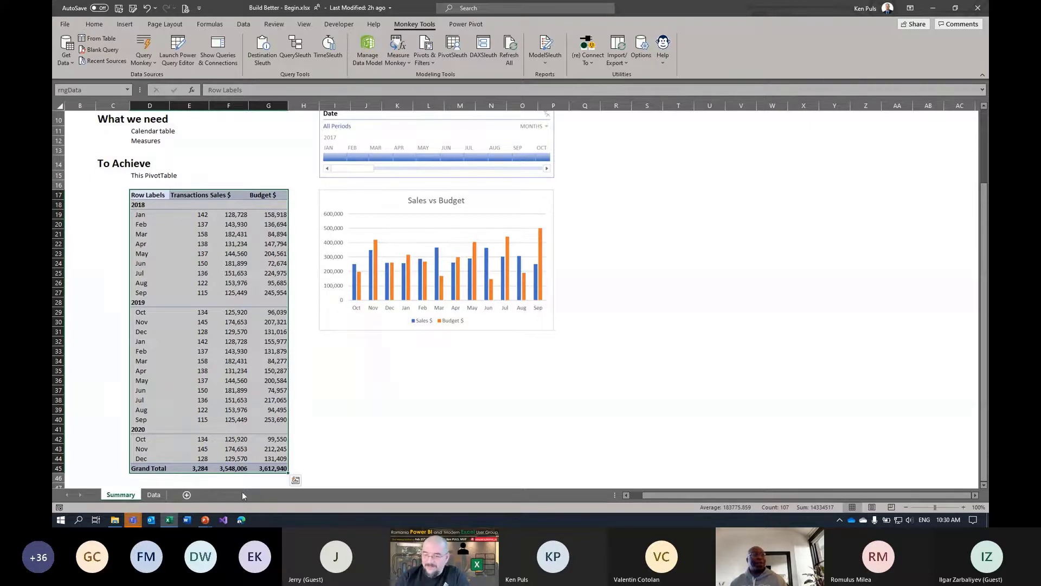
Switch to the Edge browser and go to xlguru.ca/monkeytools
left_click(241, 520)
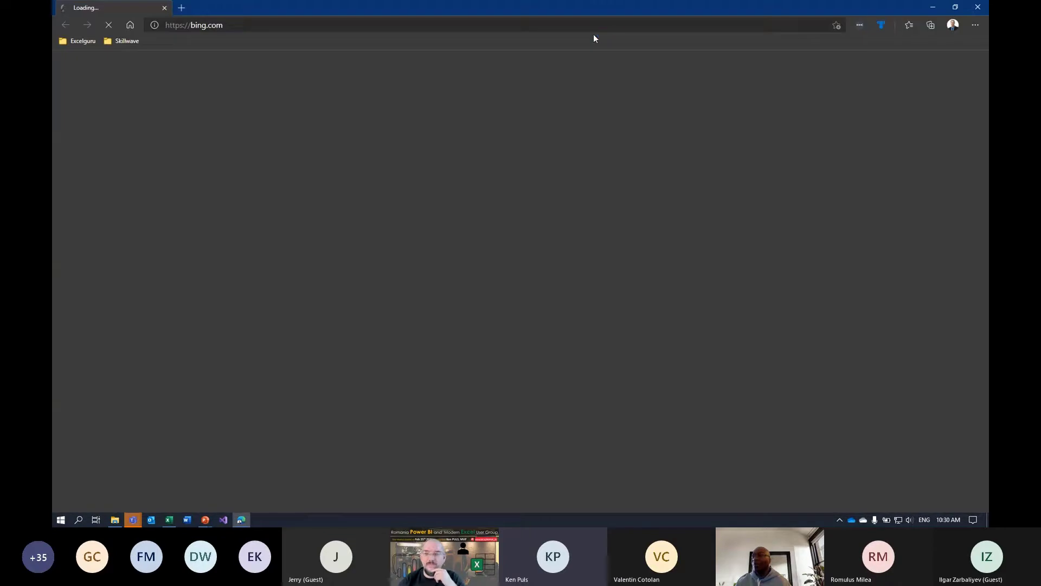
left_click(409, 26)
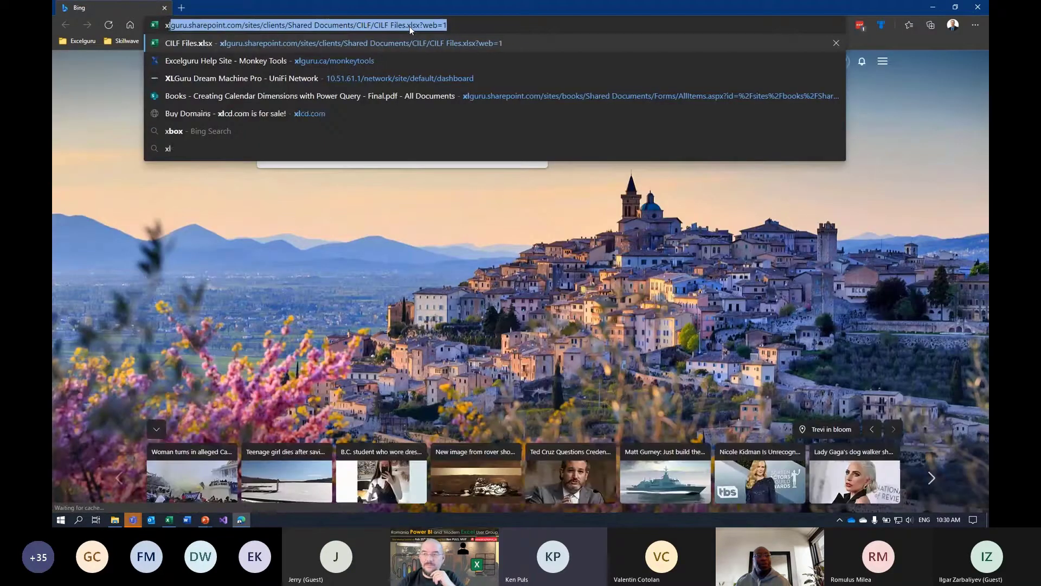
type("xlgurue")
key("BackSpace")
type(".ca/monkeytools")
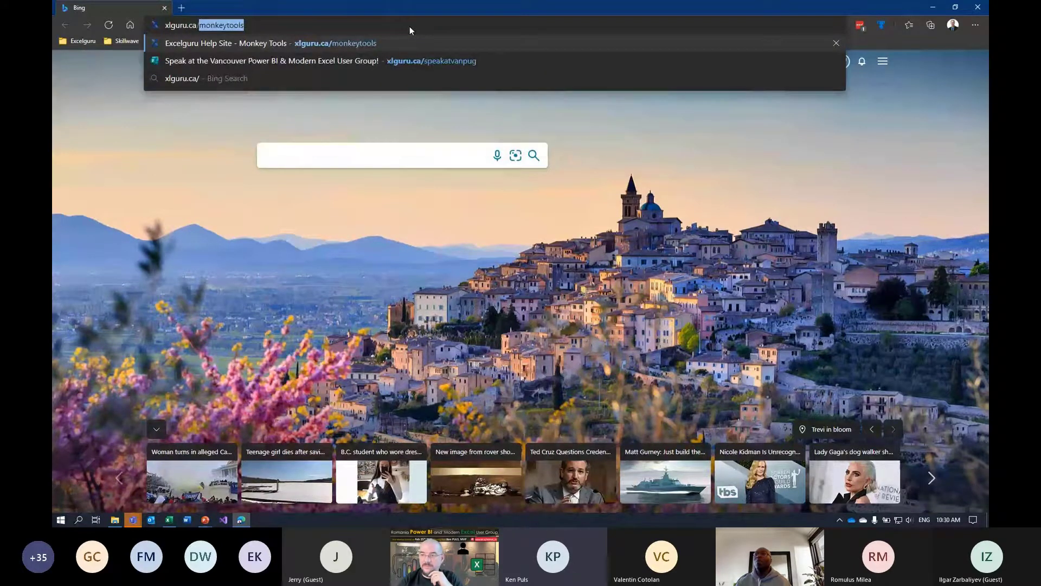
key("Return")
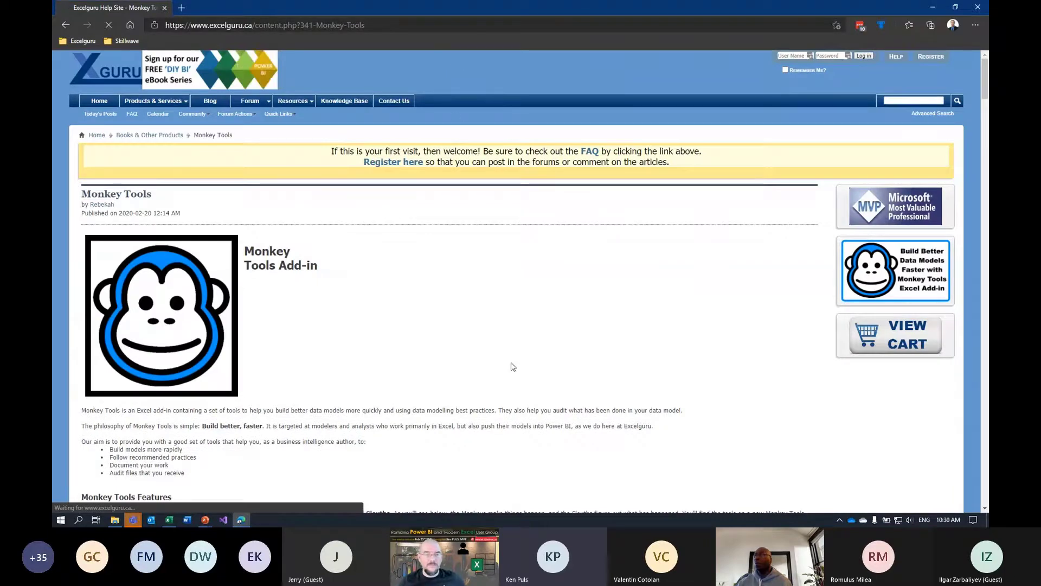
Read through the Monkey Tools page, covering the software specifications, the Free, Trial and Pro feature summary, and the subscription options
scroll(520, 366, "down", 3)
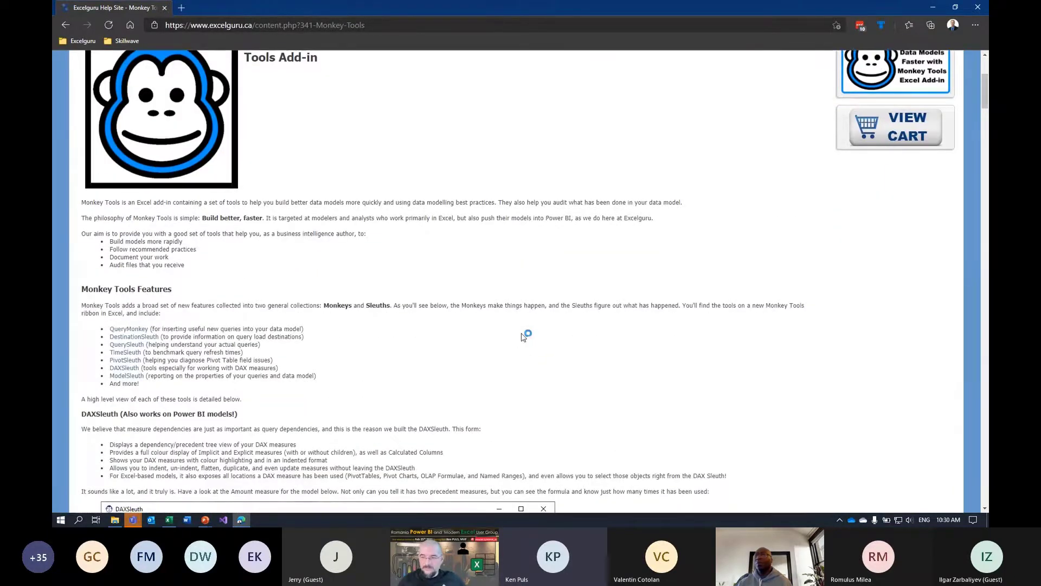
scroll(521, 352, "down", 5)
scroll(522, 337, "down", 15)
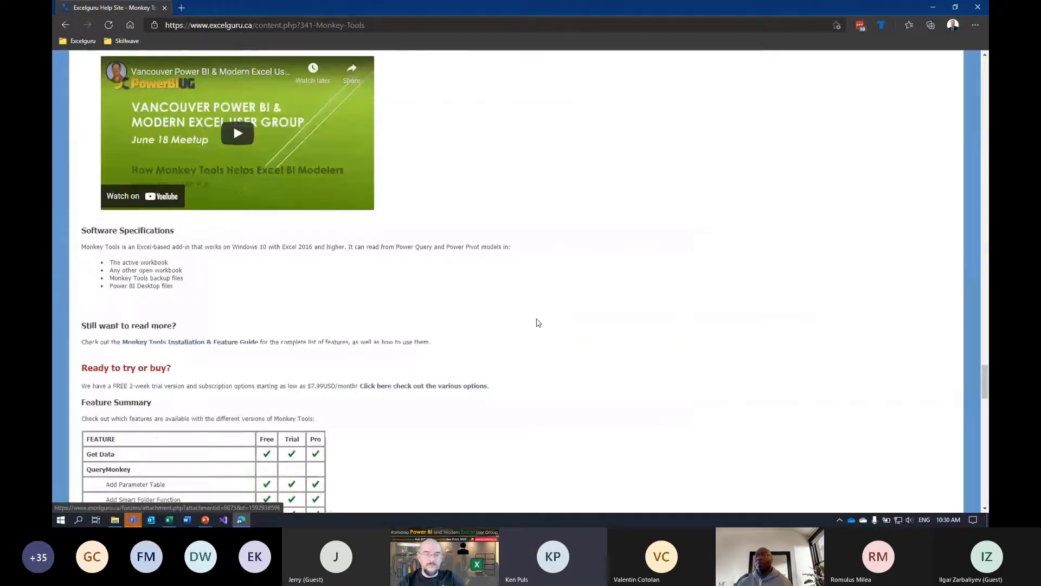
scroll(539, 330, "down", 6)
scroll(541, 340, "up", 4)
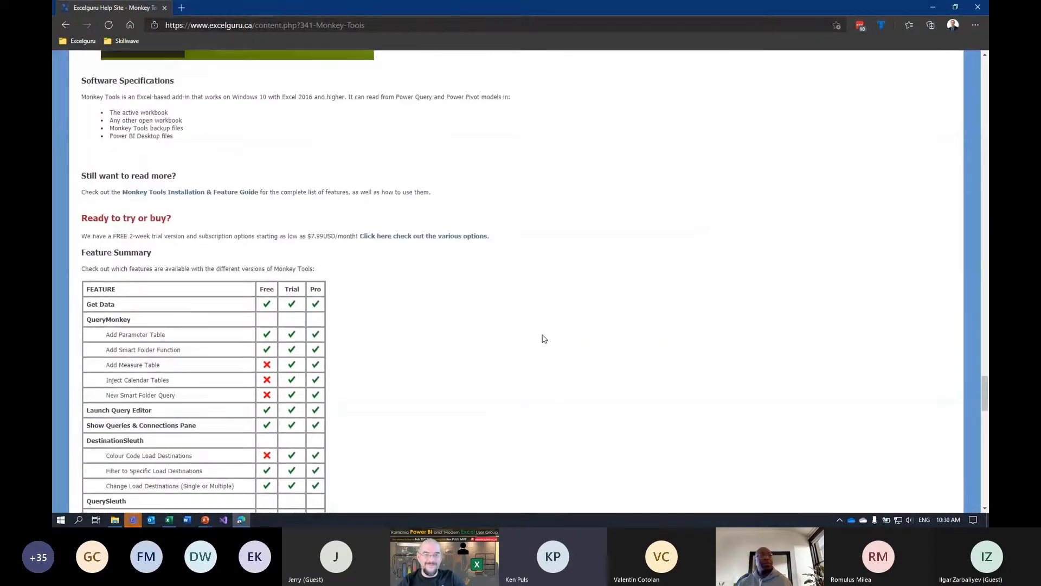
scroll(543, 369, "down", 2)
scroll(543, 364, "down", 15)
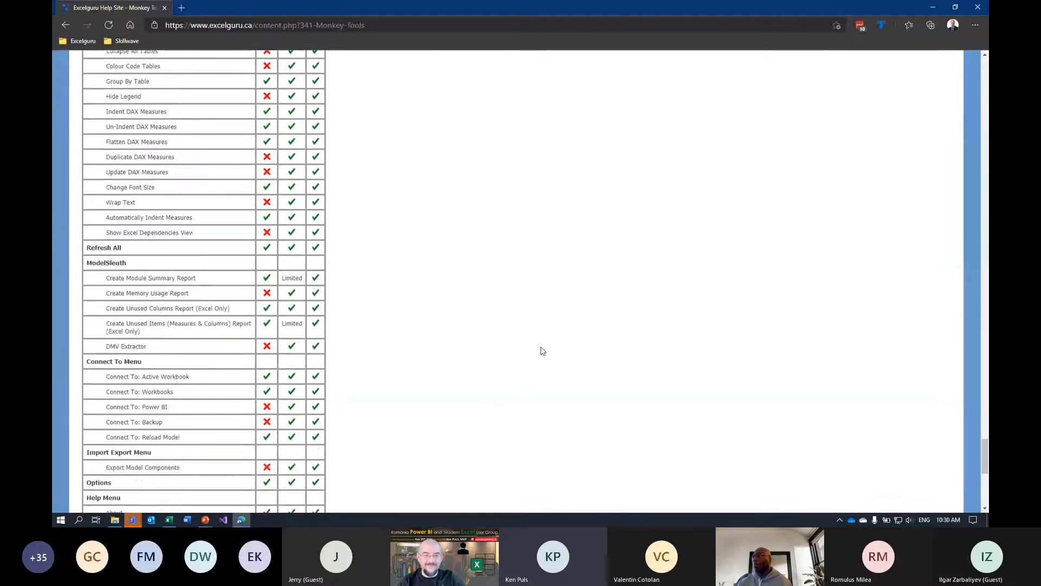
scroll(543, 351, "down", 2)
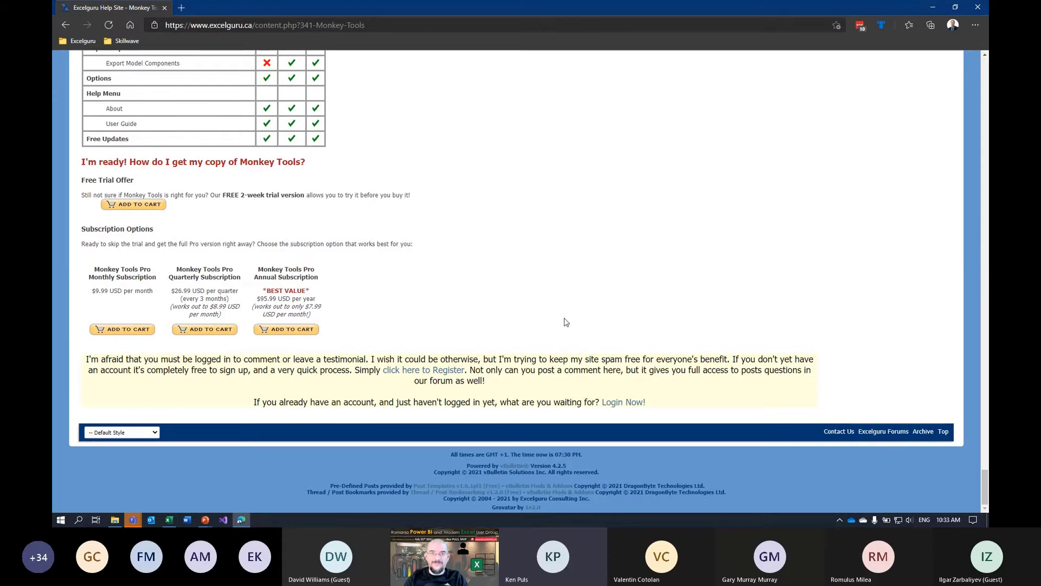
Go back over the feature summary and tool descriptions to the start of the Monkey Tools page
scroll(573, 322, "up", 3)
scroll(574, 323, "up", 2)
scroll(574, 324, "up", 20)
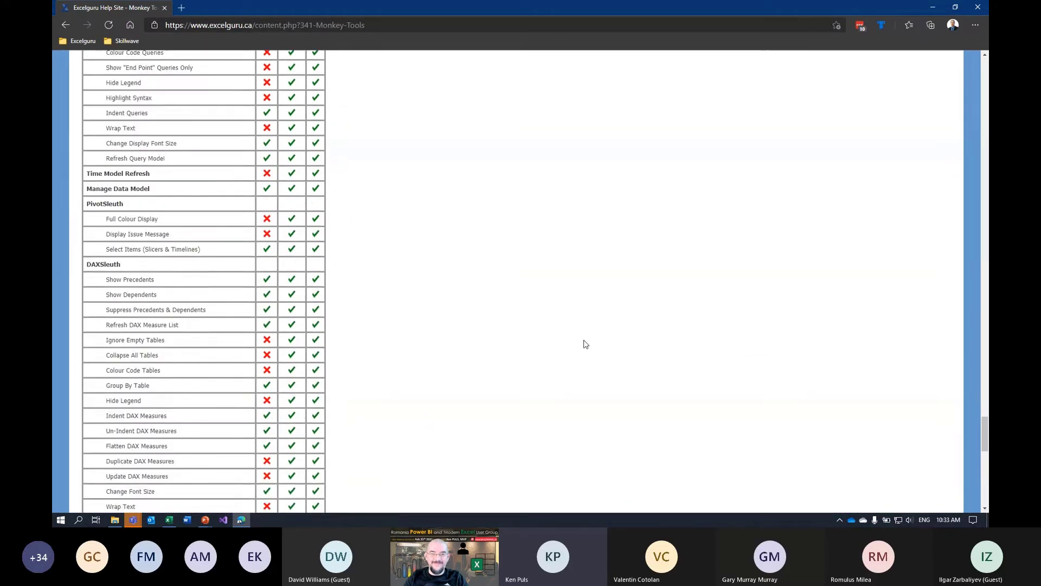
scroll(583, 379, "up", 20)
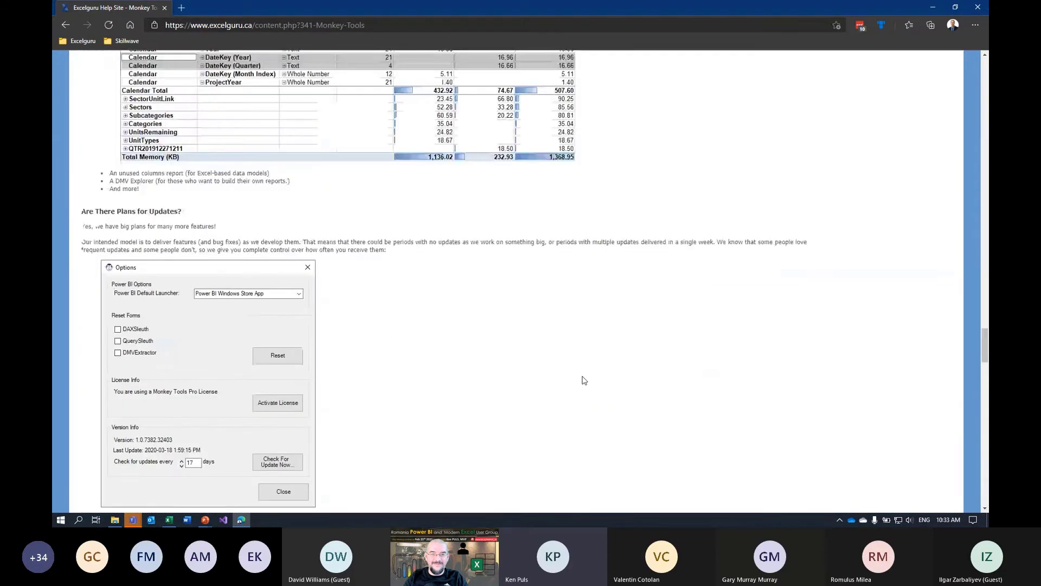
scroll(584, 384, "up", 20)
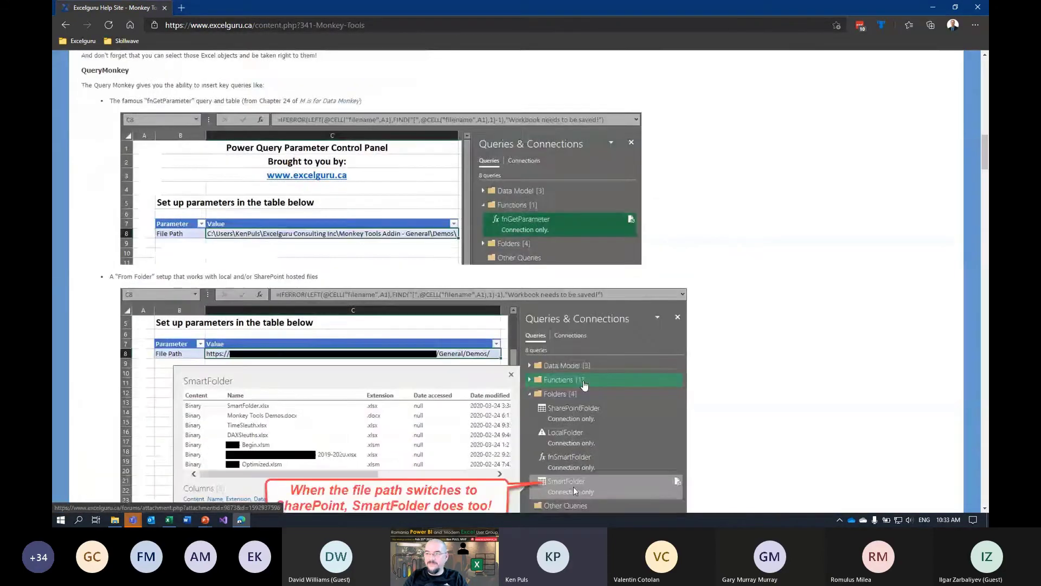
scroll(585, 384, "up", 1)
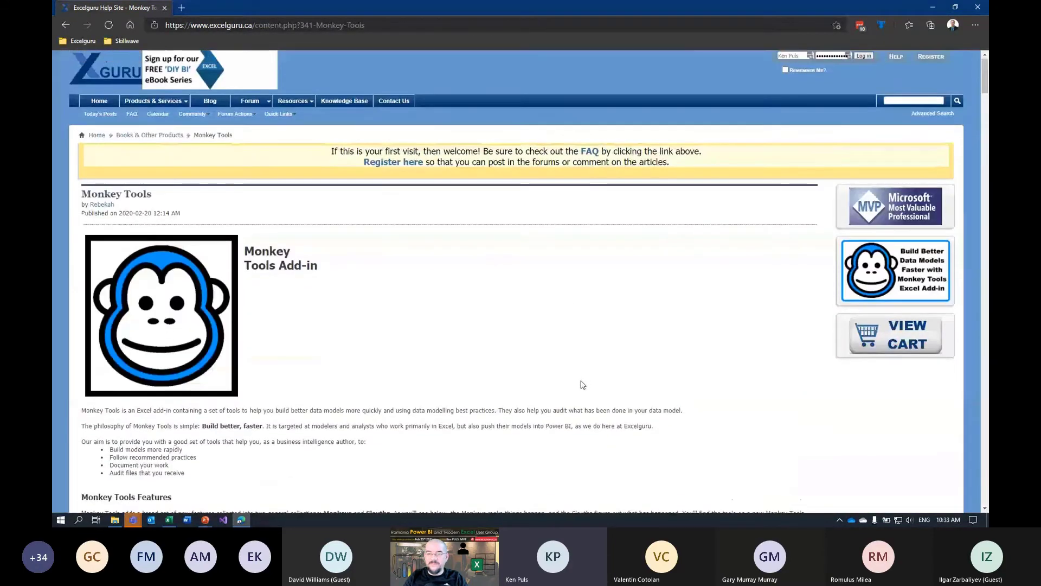